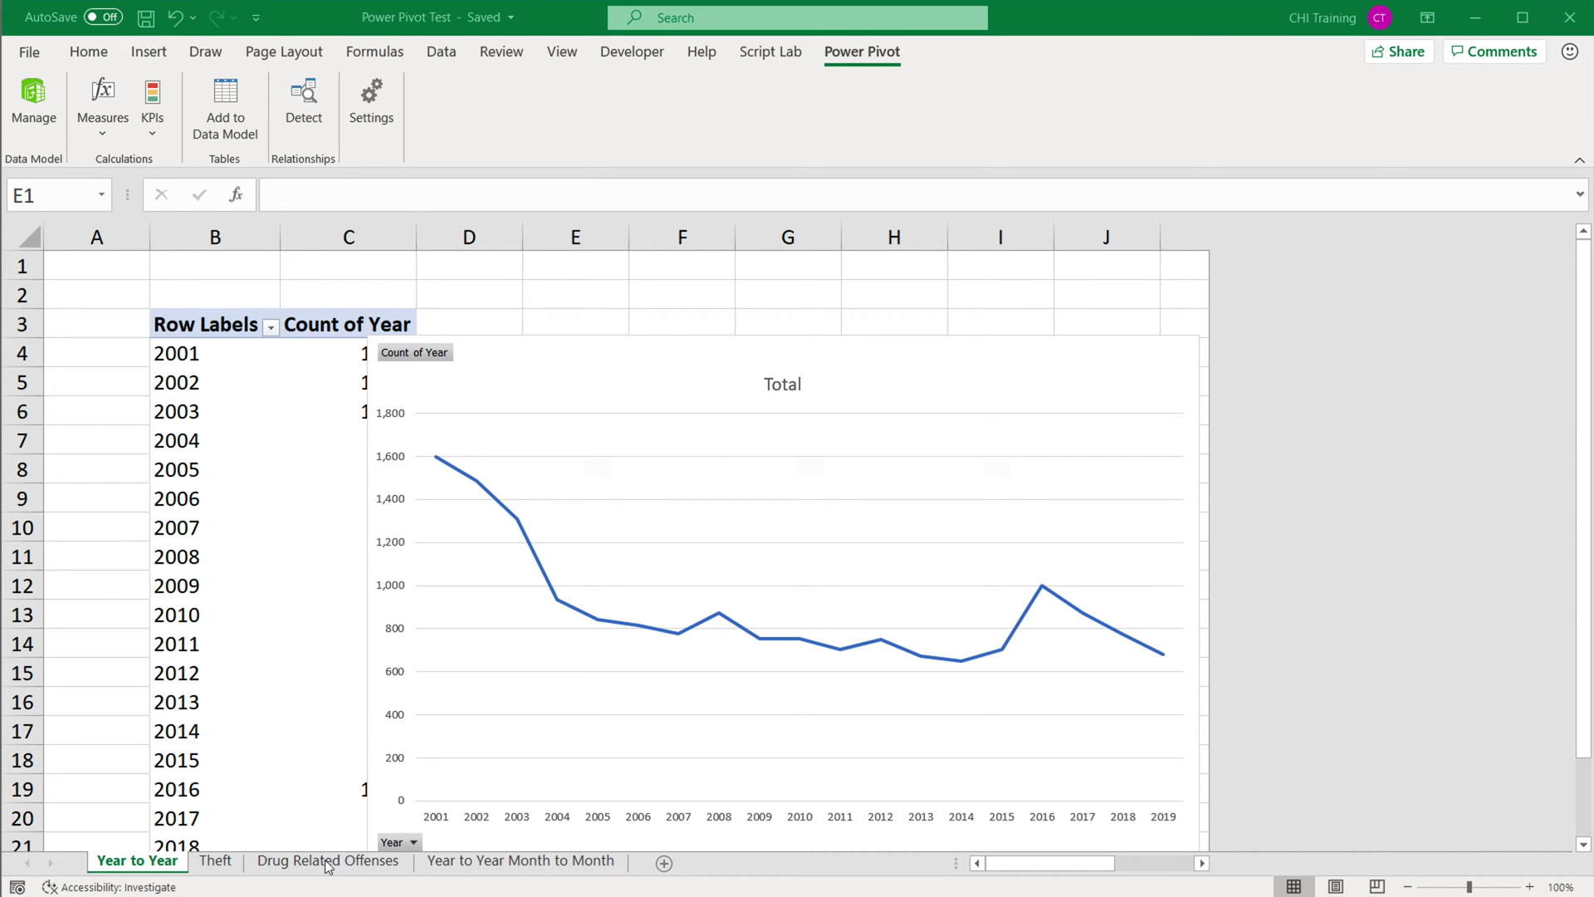
# Open the Power Pivot data model and select Community Area values in the Crimes table.
pyautogui.click(35, 99)
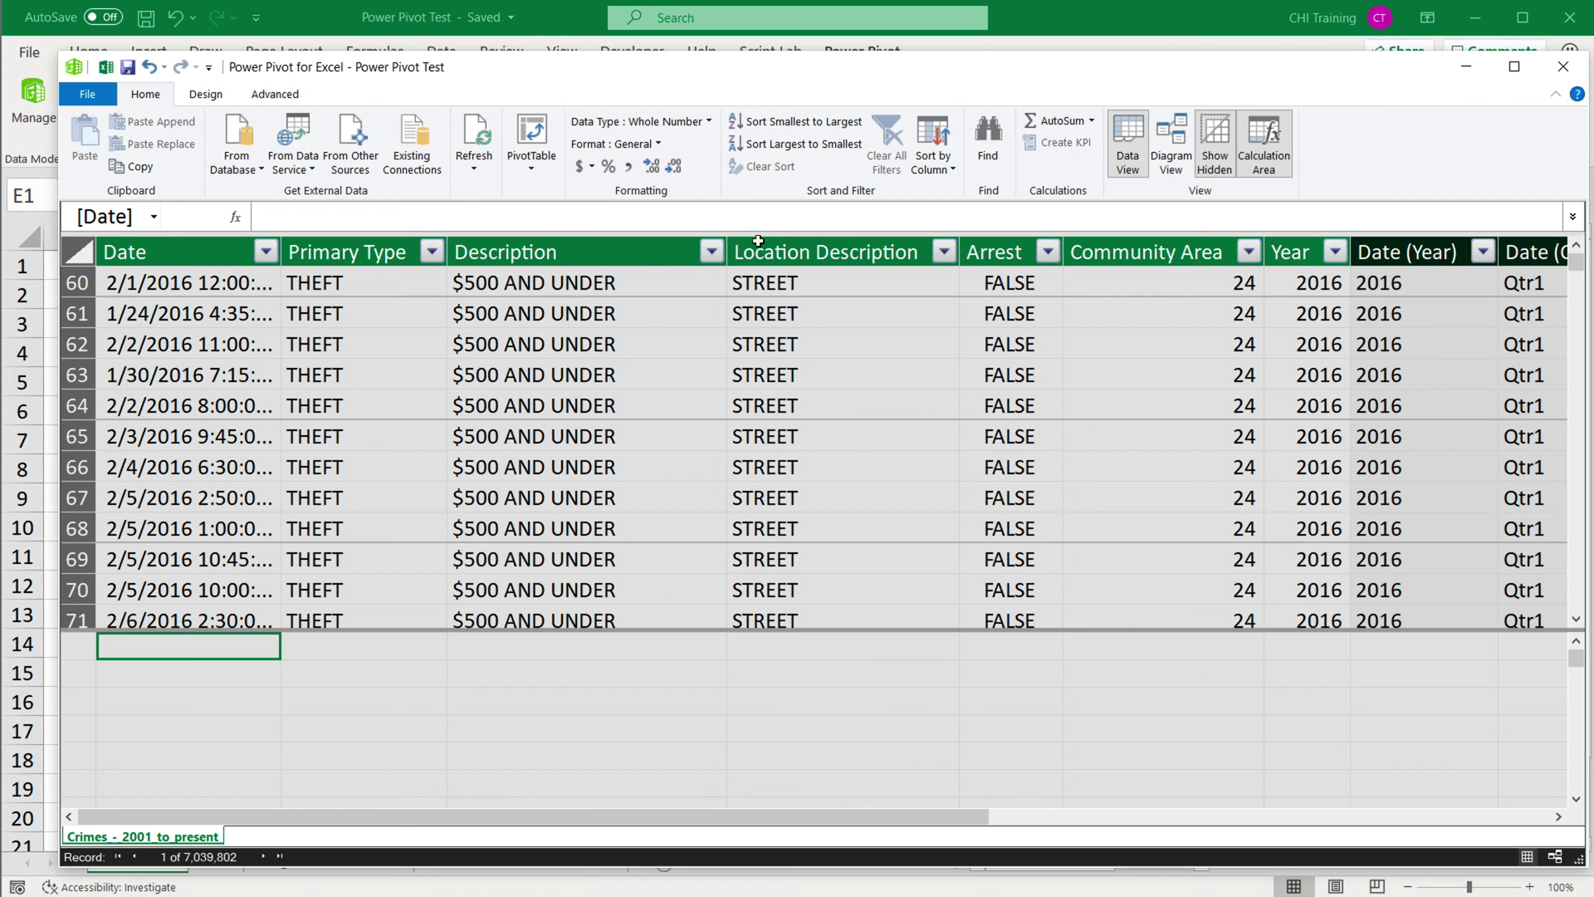
pyautogui.moveTo(1207, 285); pyautogui.dragTo(1225, 472)
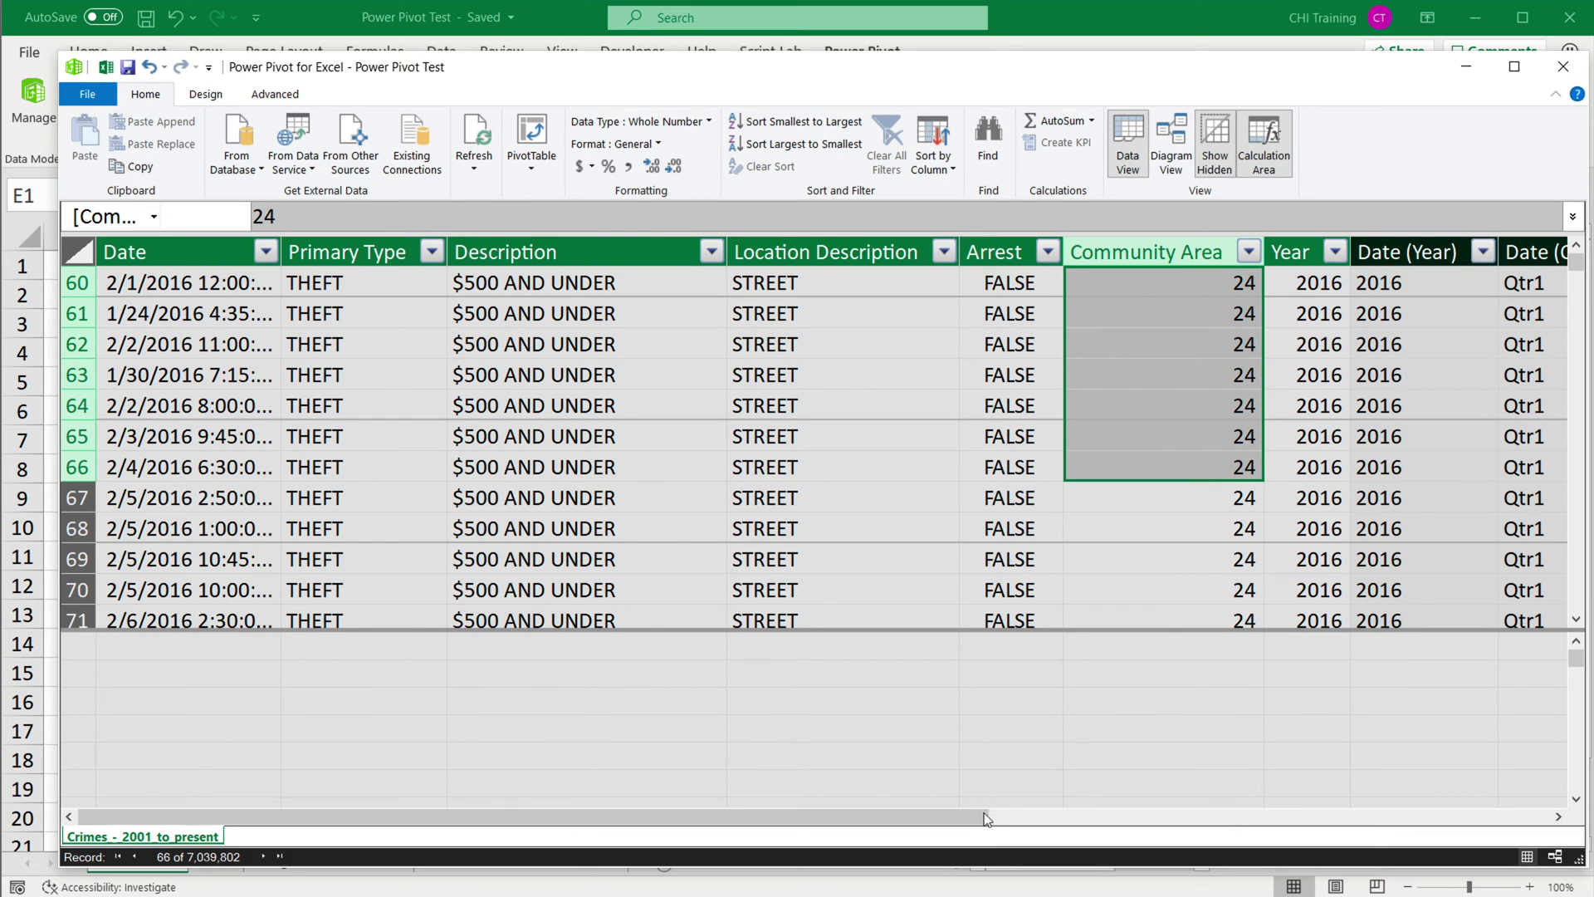
pyautogui.click(1215, 287)
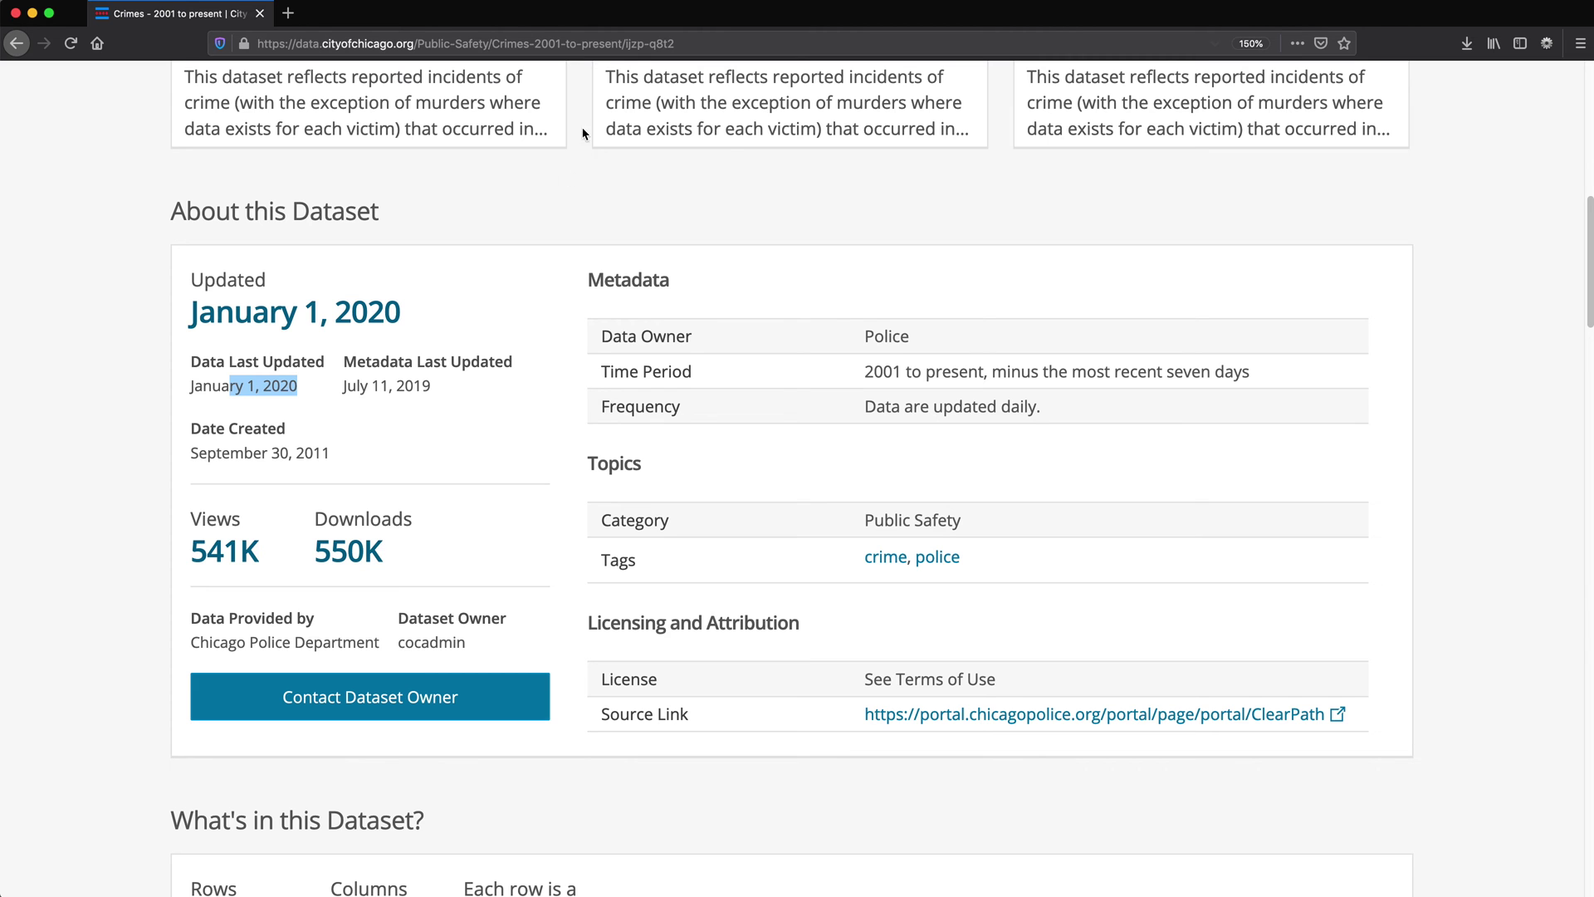
# Expand and read the Community Area entry in the crime dataset's Columns list.
pyautogui.scroll(10, 584, 133)
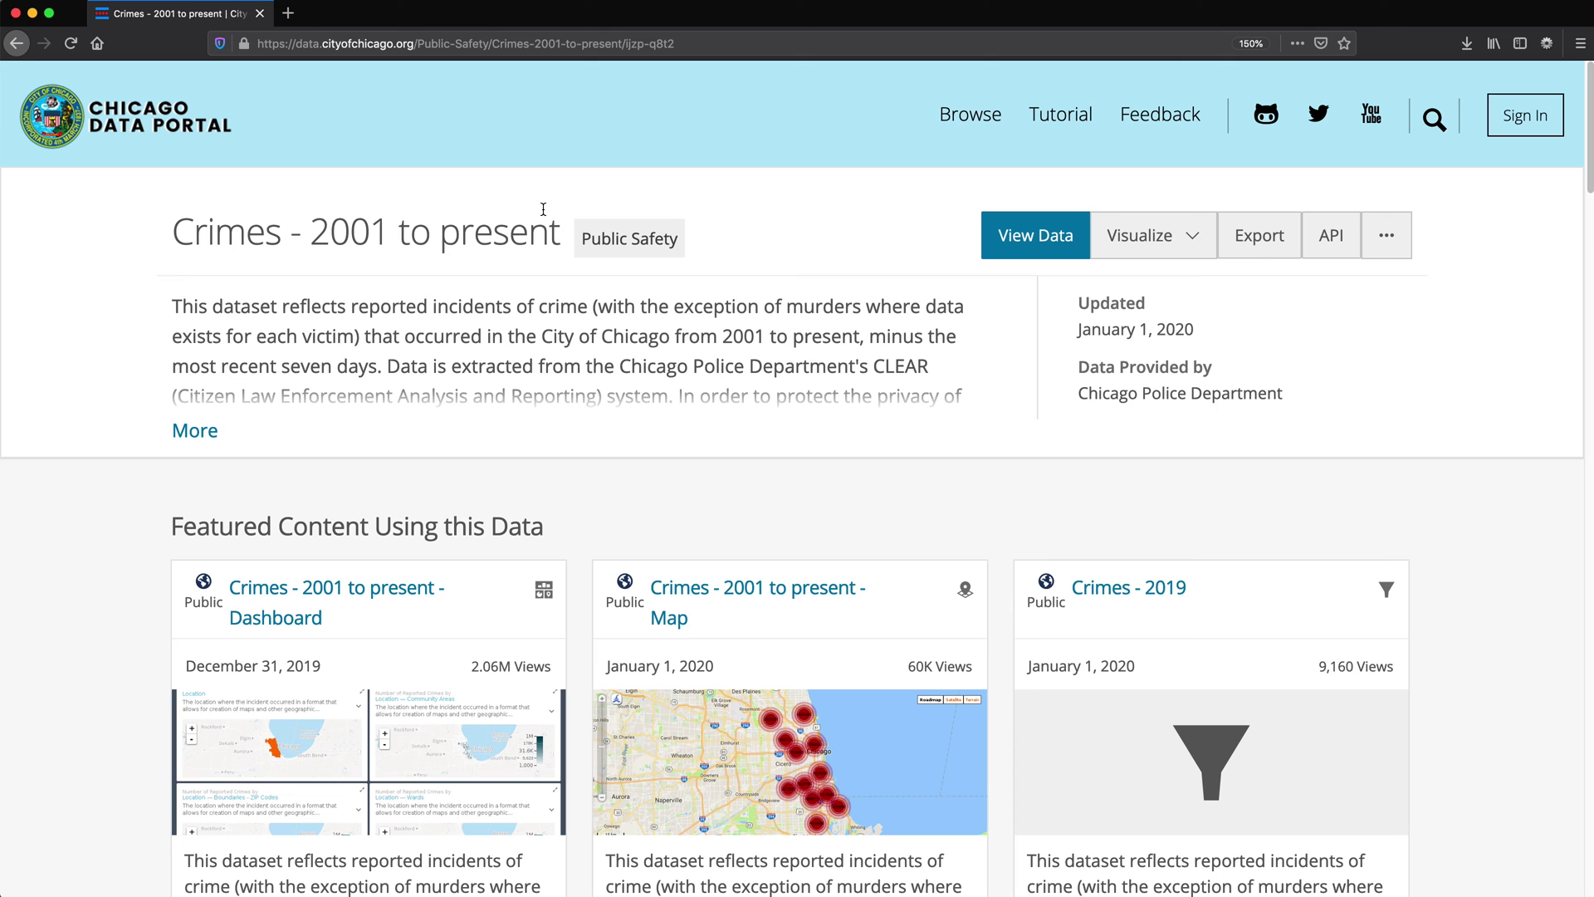
pyautogui.scroll(-15, 86, 175)
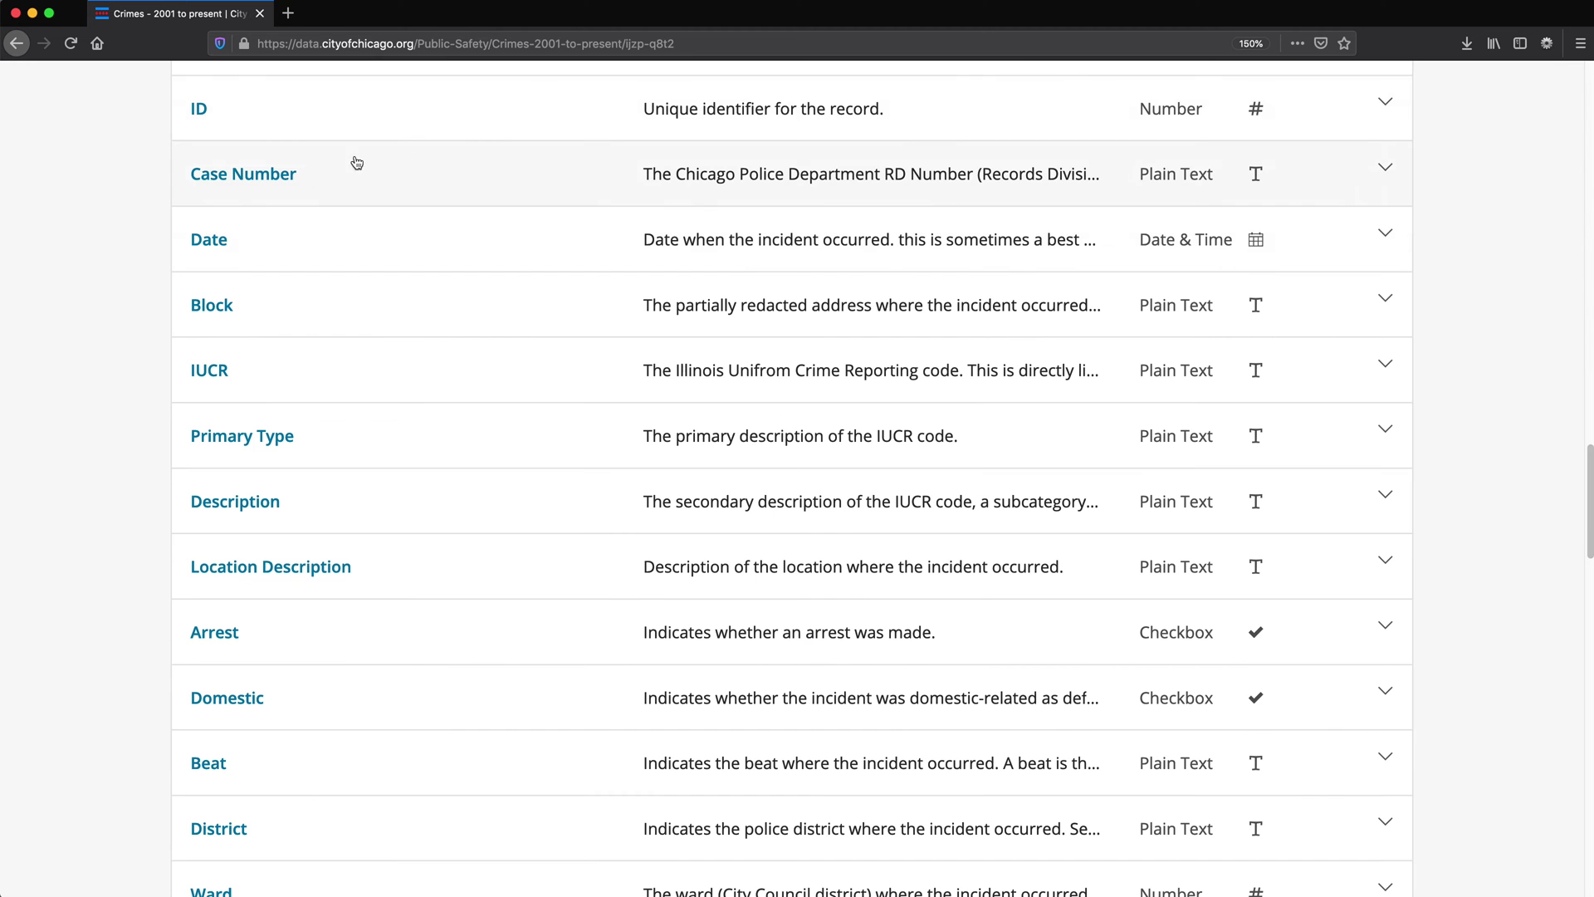
pyautogui.scroll(1, 377, 160)
pyautogui.scroll(-5, 361, 176)
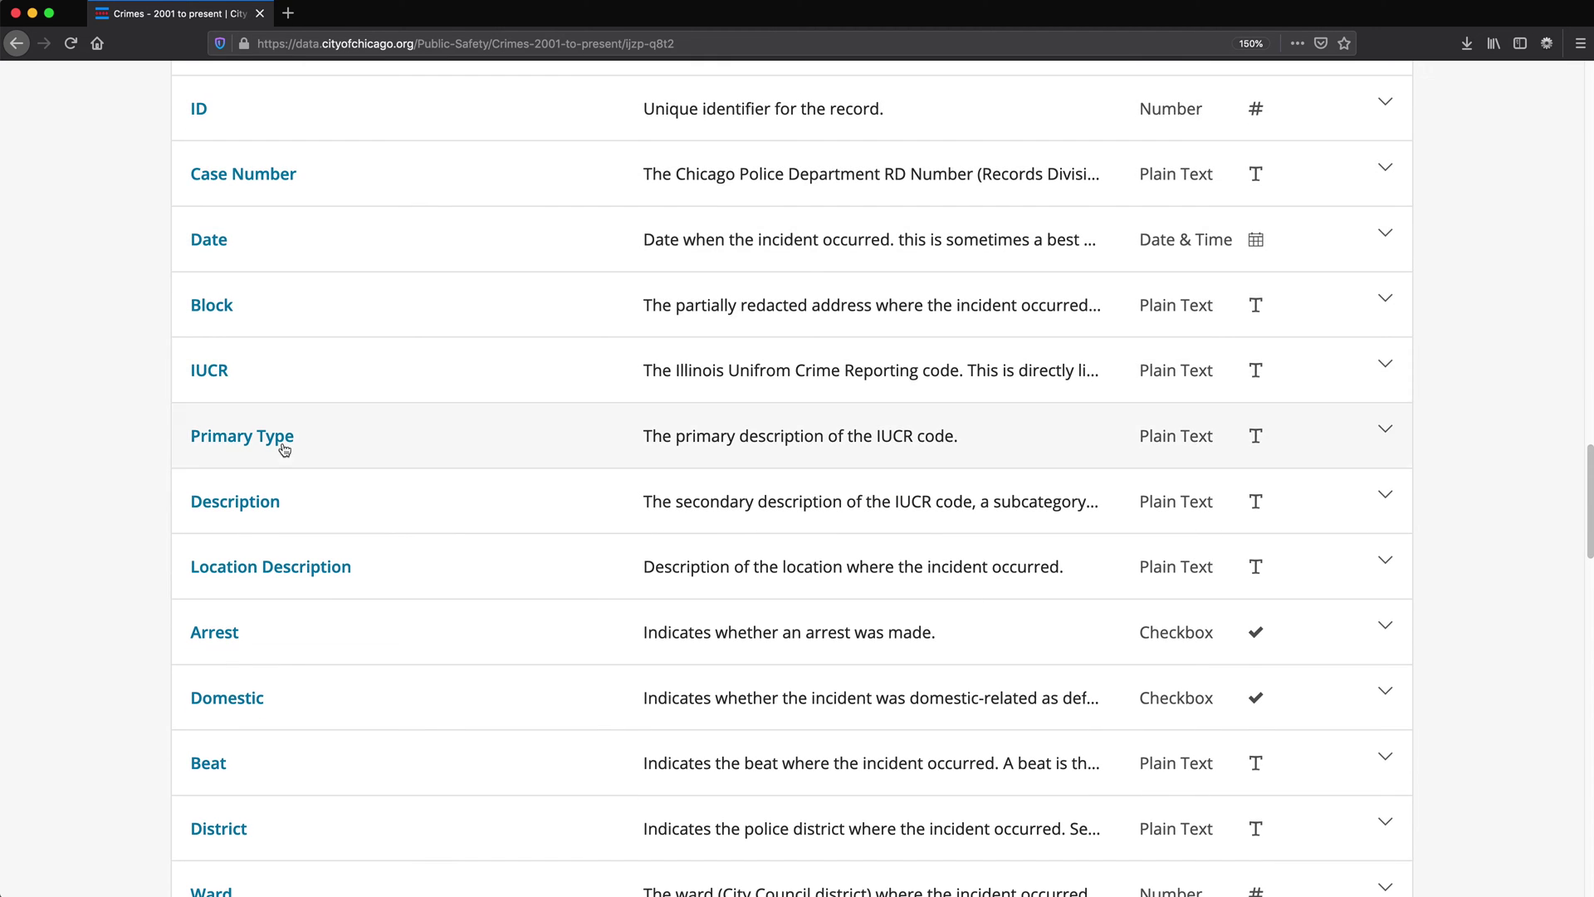
pyautogui.click(330, 656)
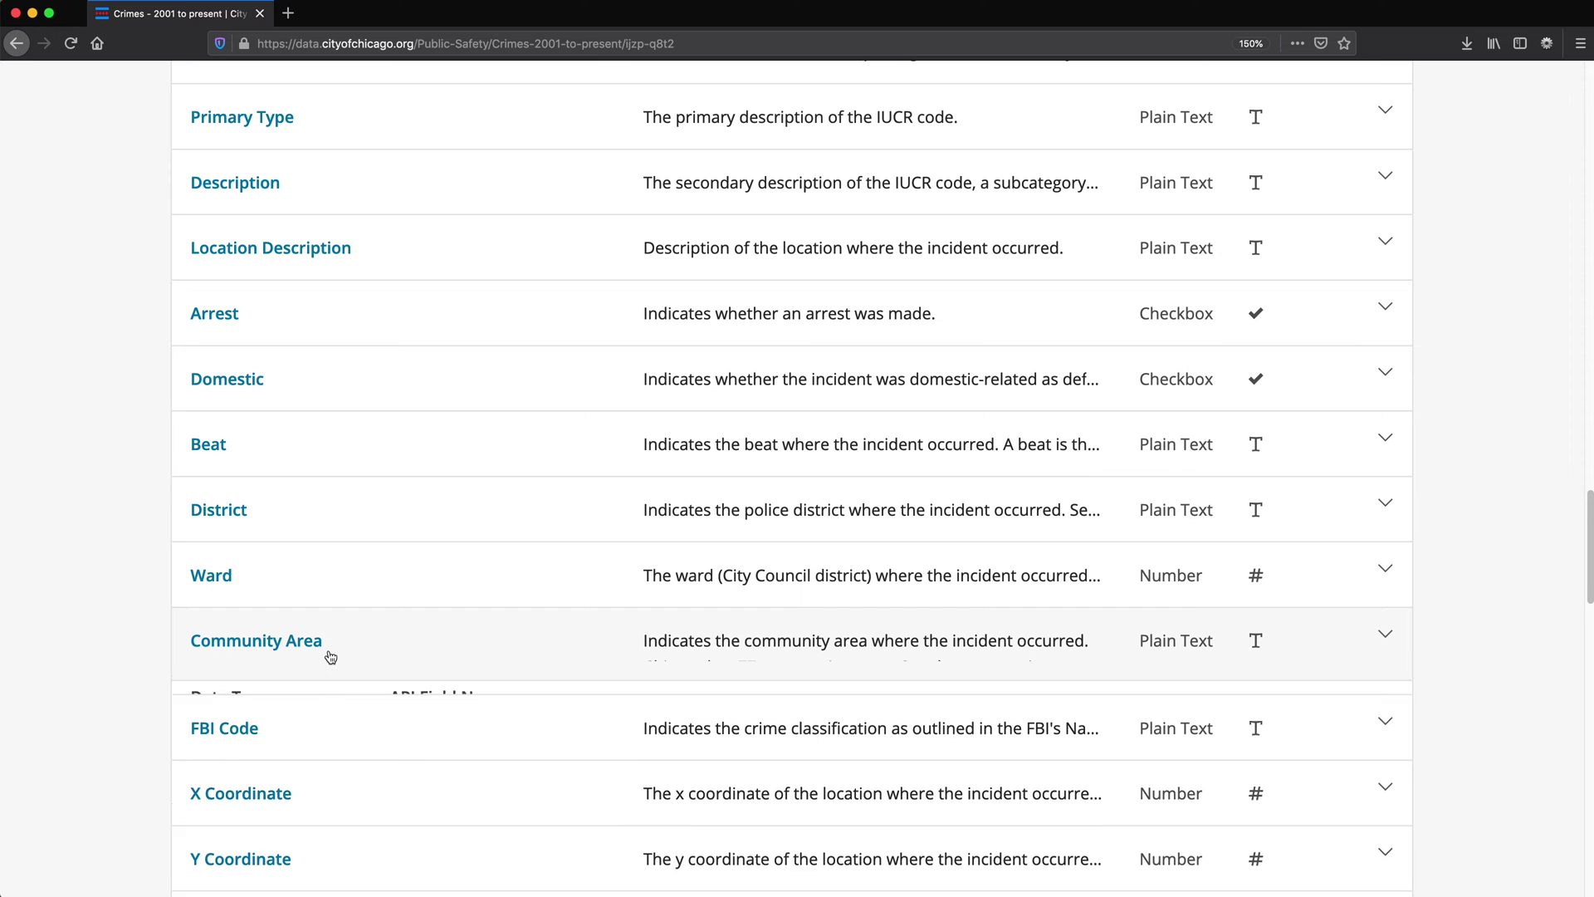
pyautogui.scroll(-4, 336, 652)
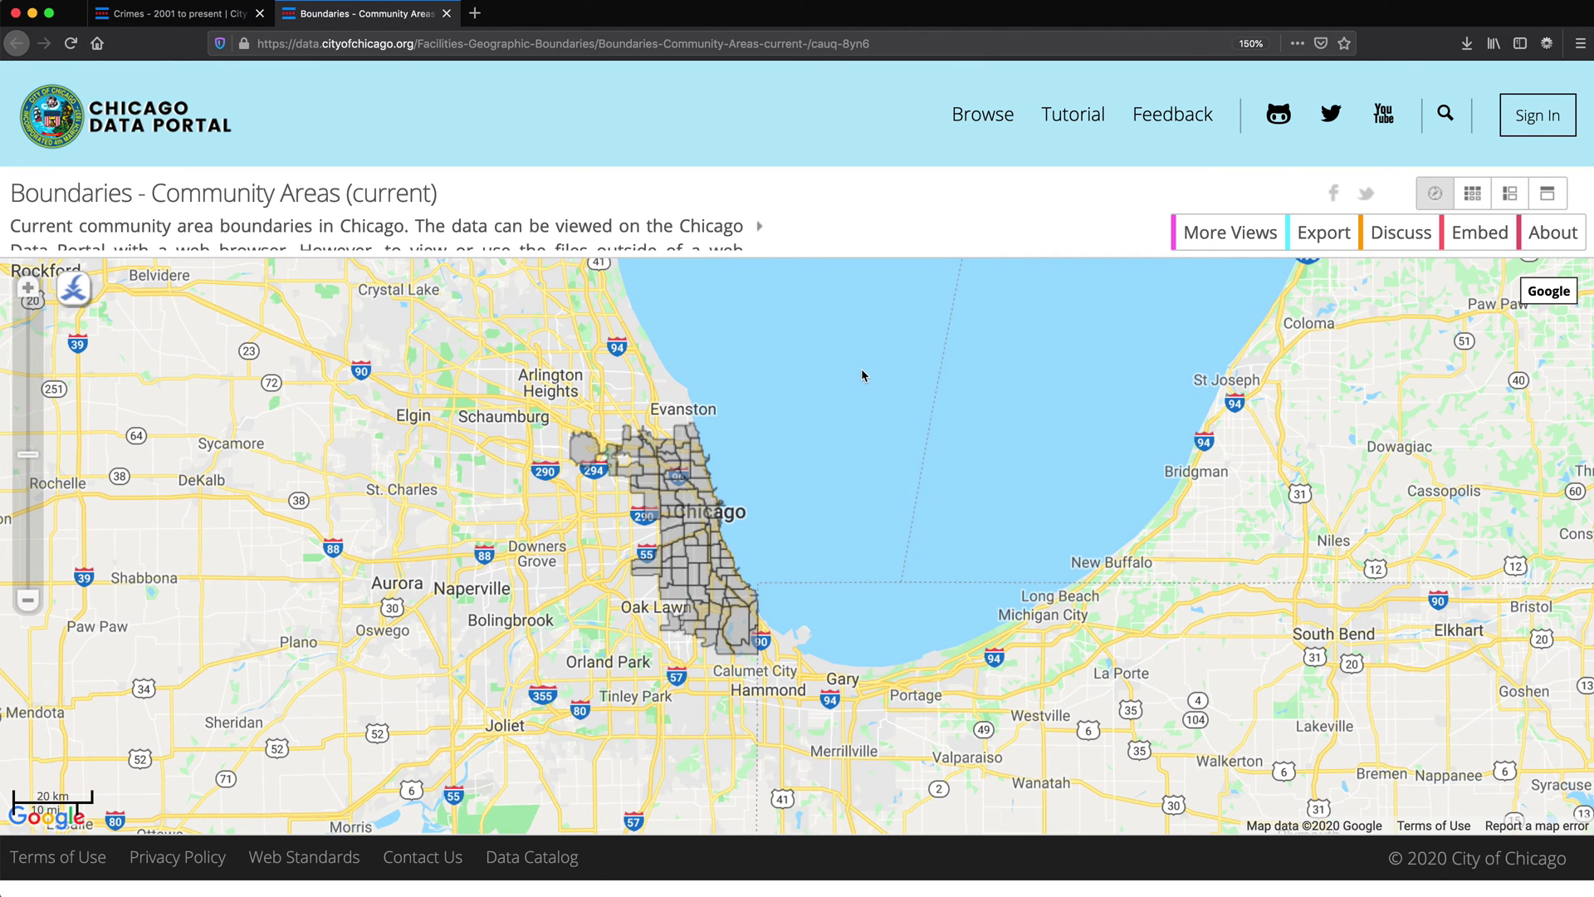
# Show the Community Areas boundary records as a table.
pyautogui.click(1475, 200)
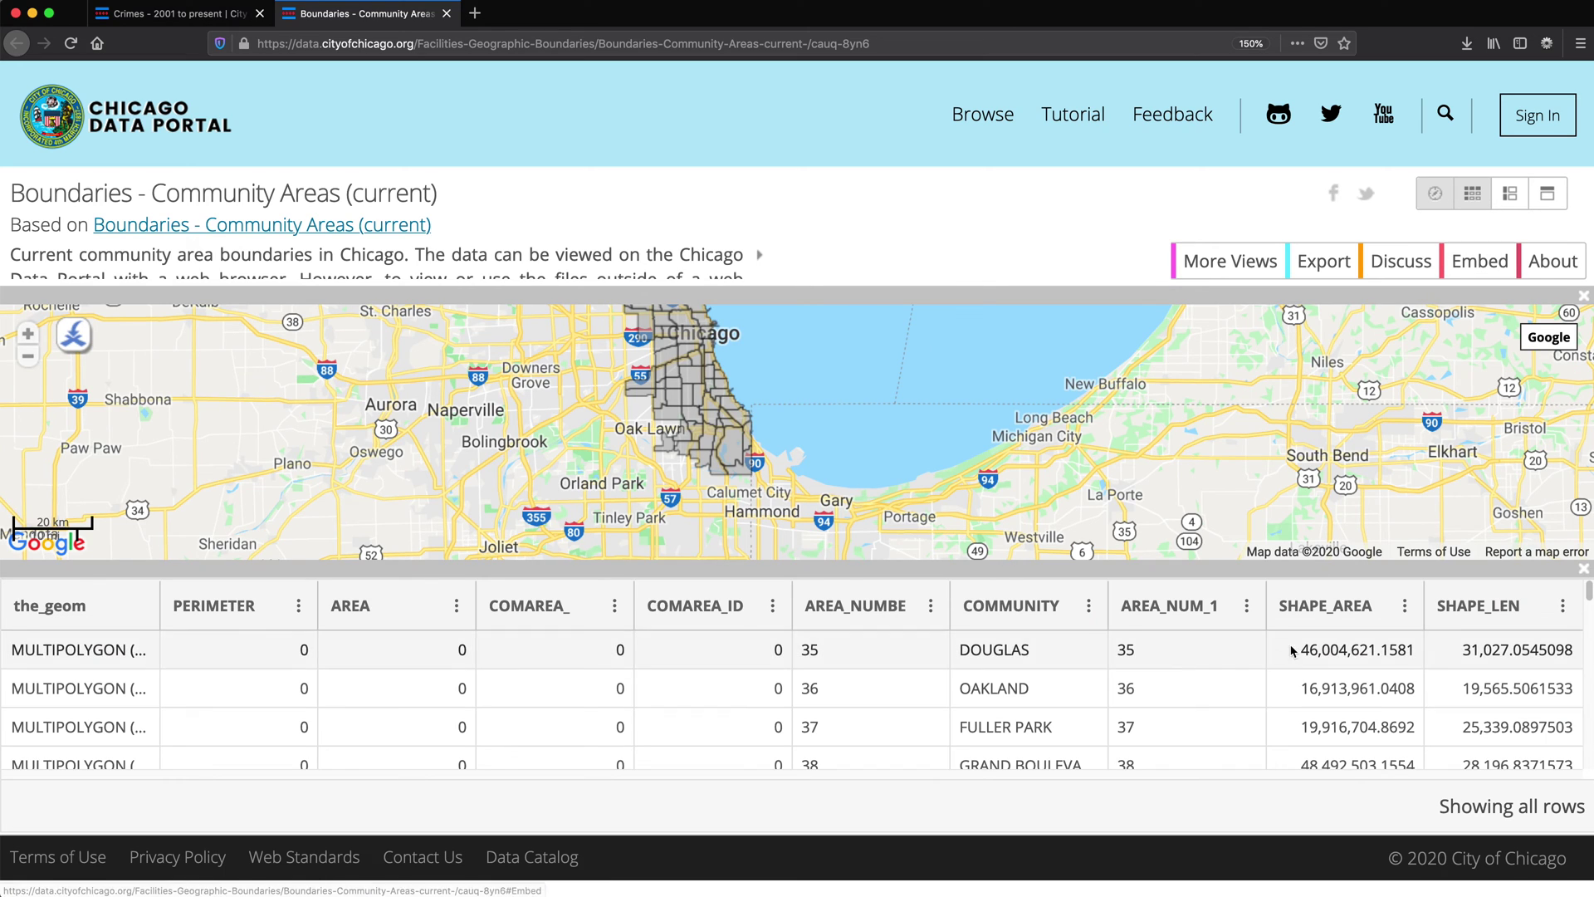
pyautogui.scroll(-1, 913, 727)
pyautogui.scroll(-2, 913, 726)
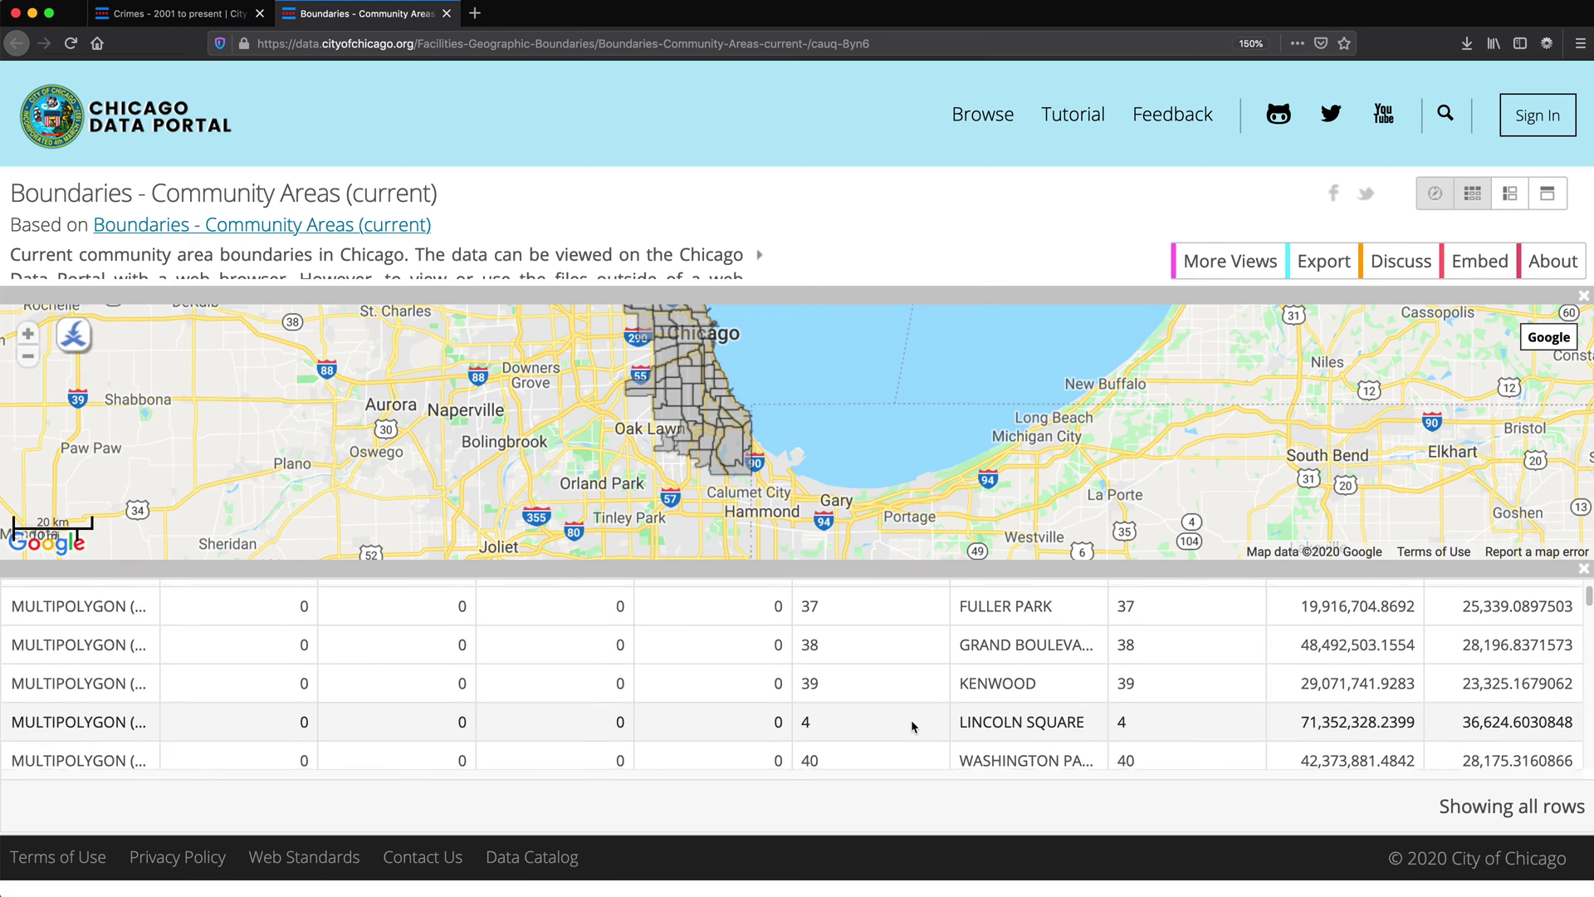
pyautogui.scroll(4, 911, 722)
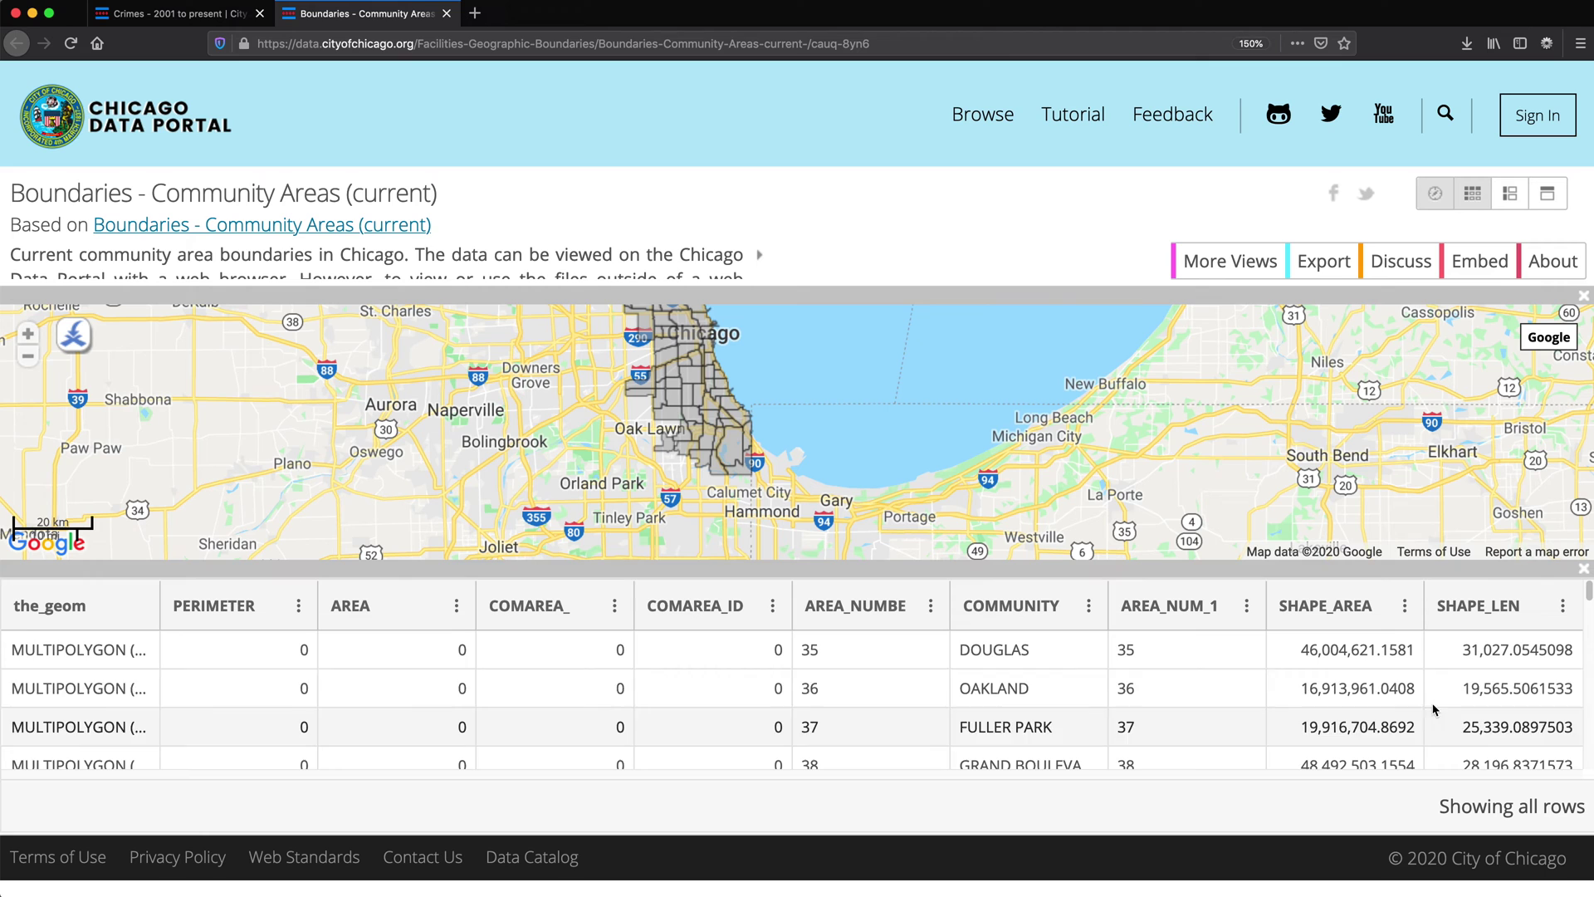
# Export the boundaries dataset as CSV and save CommAreas.csv.
pyautogui.click(1329, 271)
pyautogui.scroll(-2, 1310, 594)
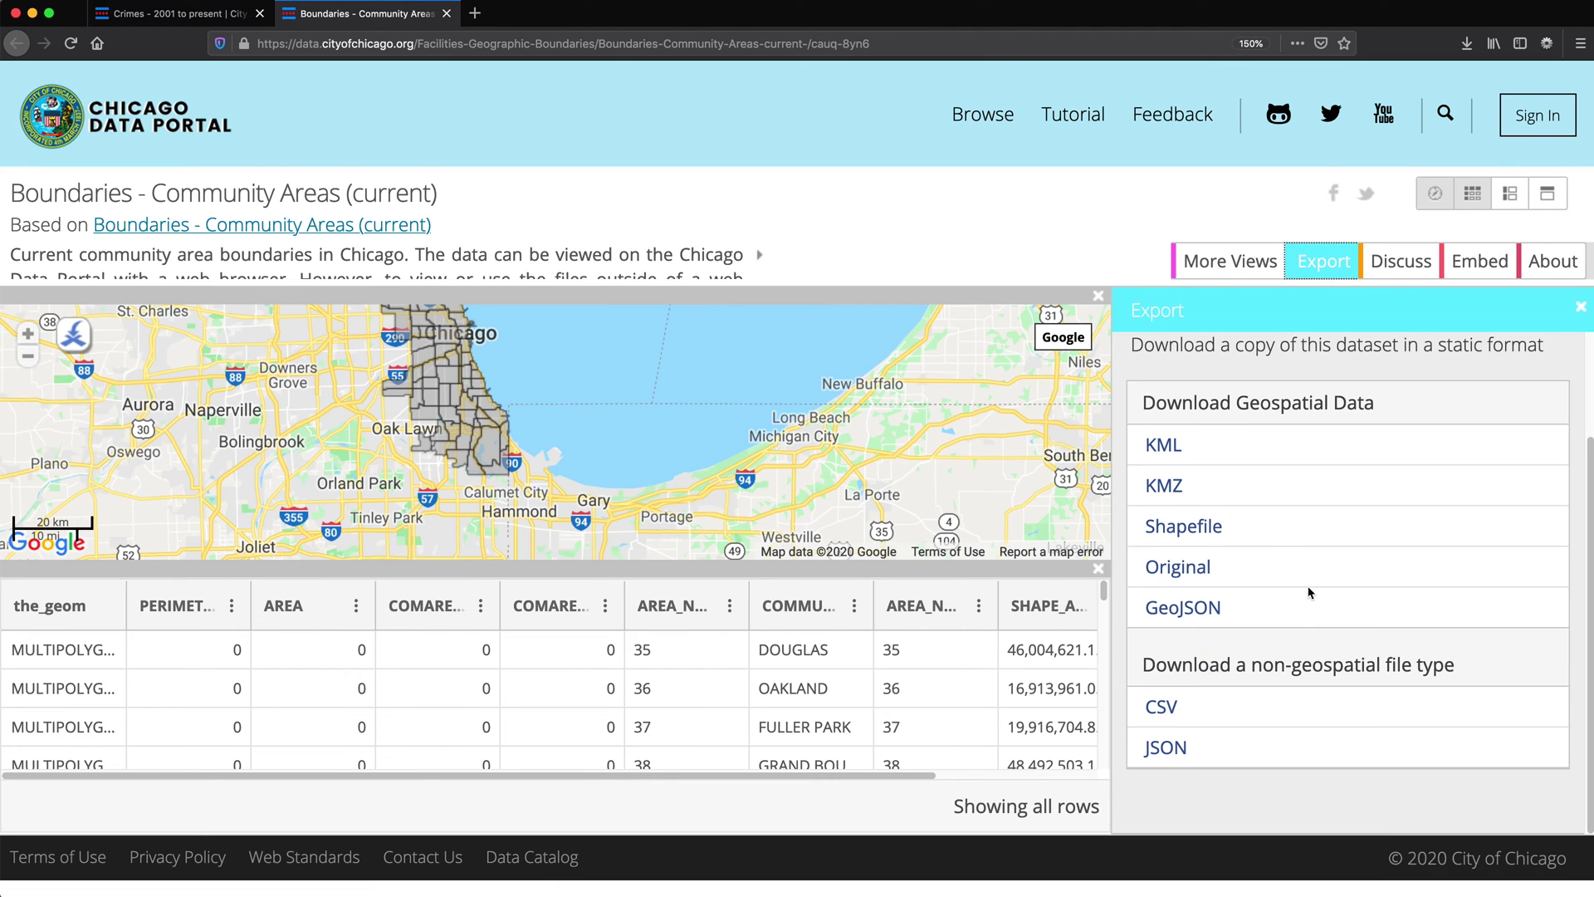
pyautogui.click(1163, 712)
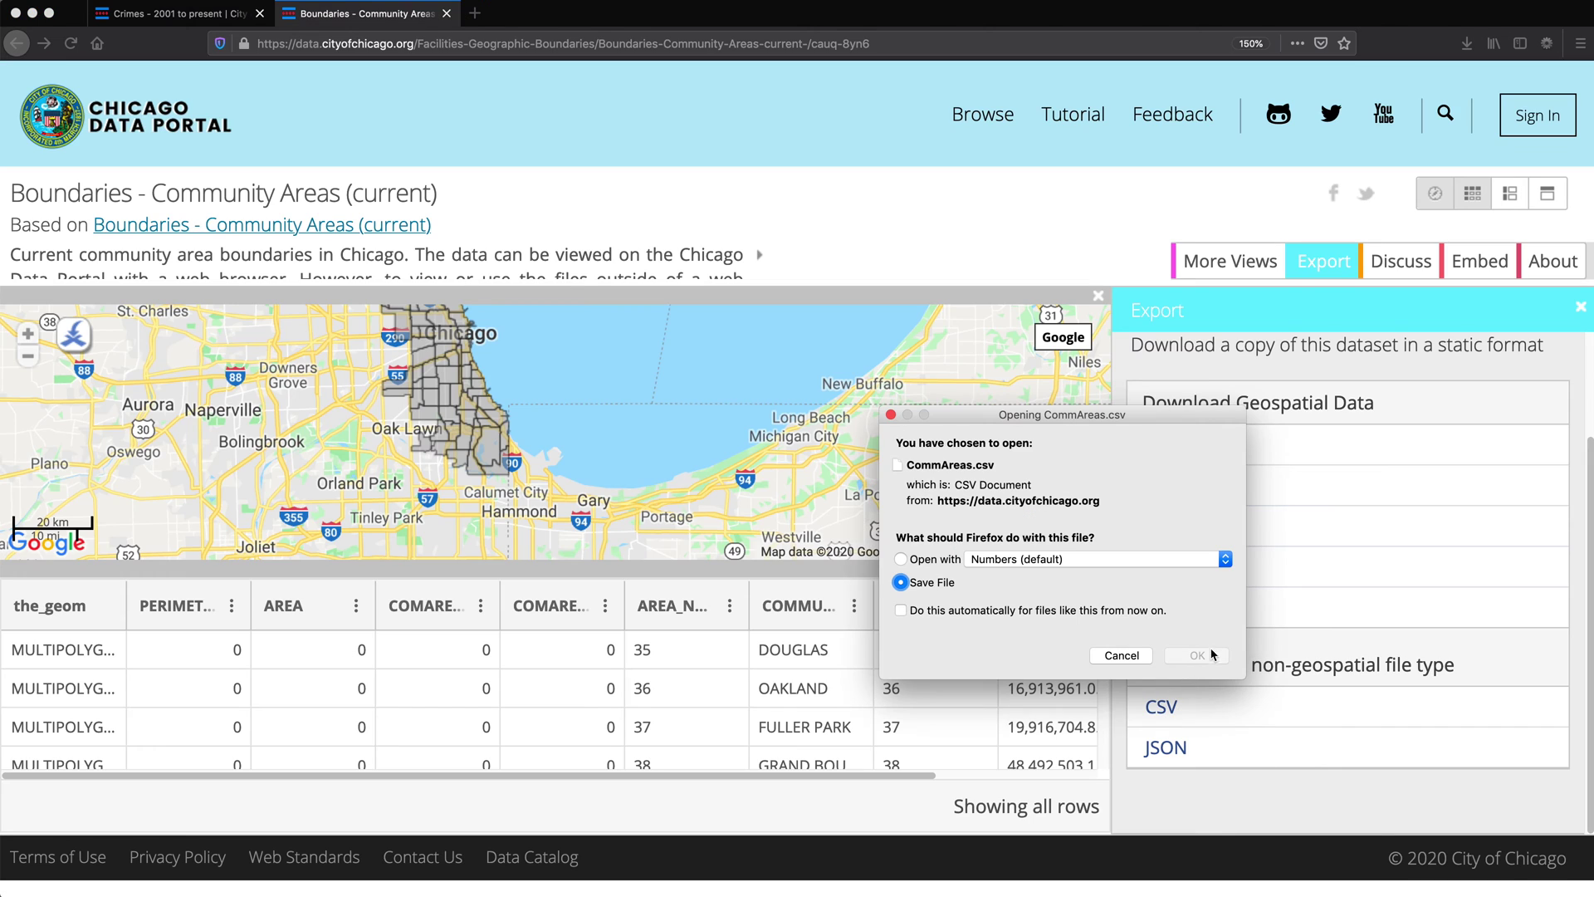
pyautogui.click(1199, 656)
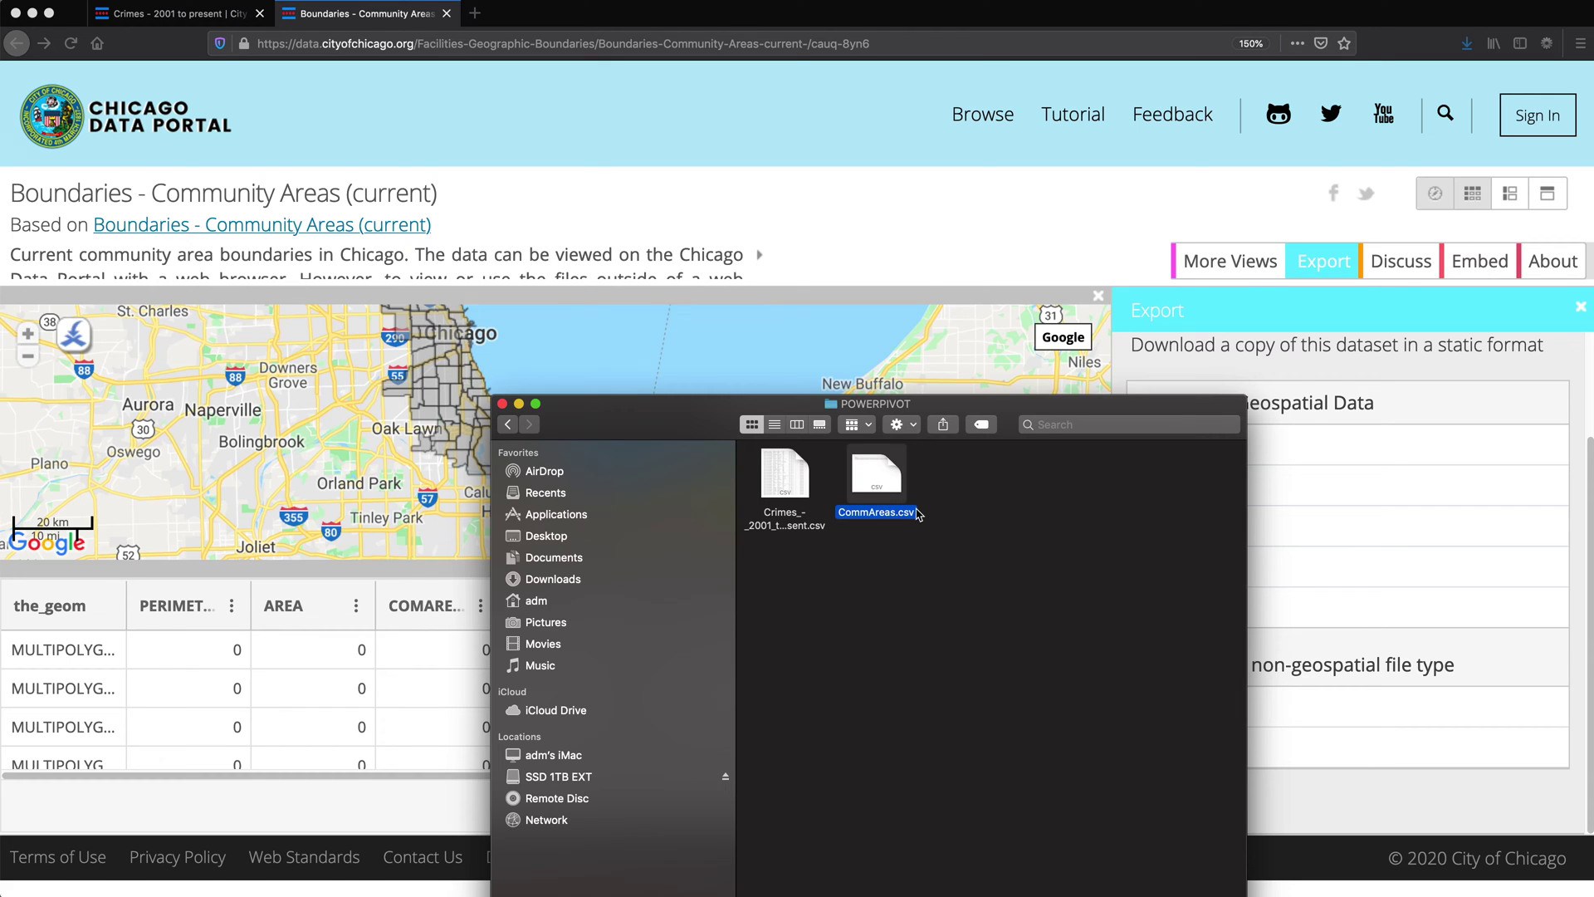
# Start a Text File import in Power Pivot and load CommAreas.csv into the preview.
pyautogui.click(745, 100)
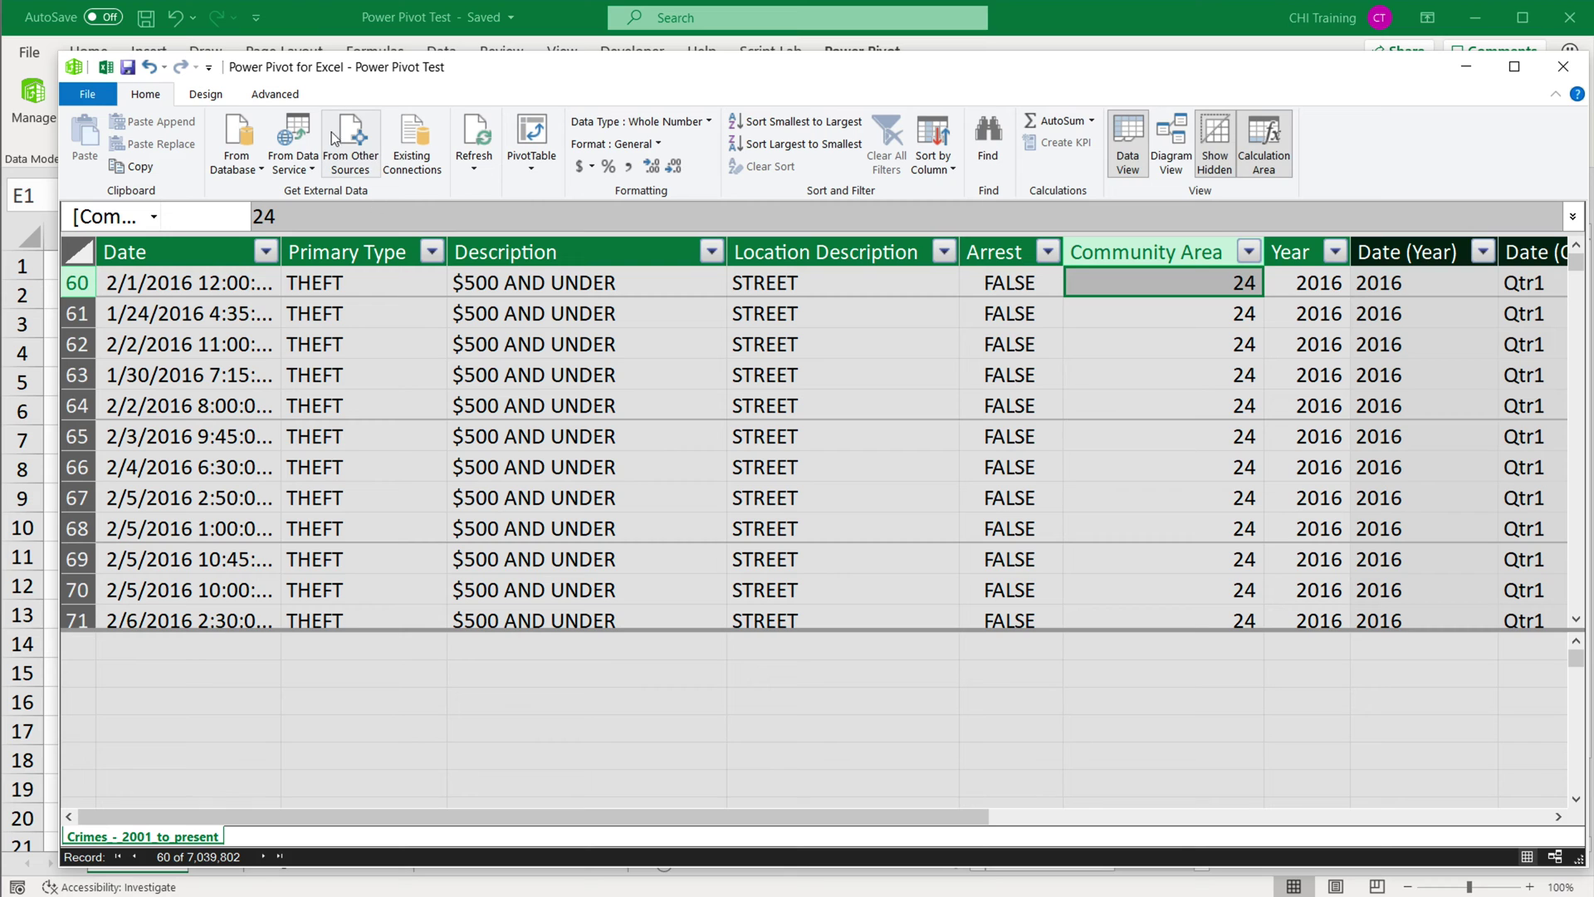
pyautogui.click(359, 143)
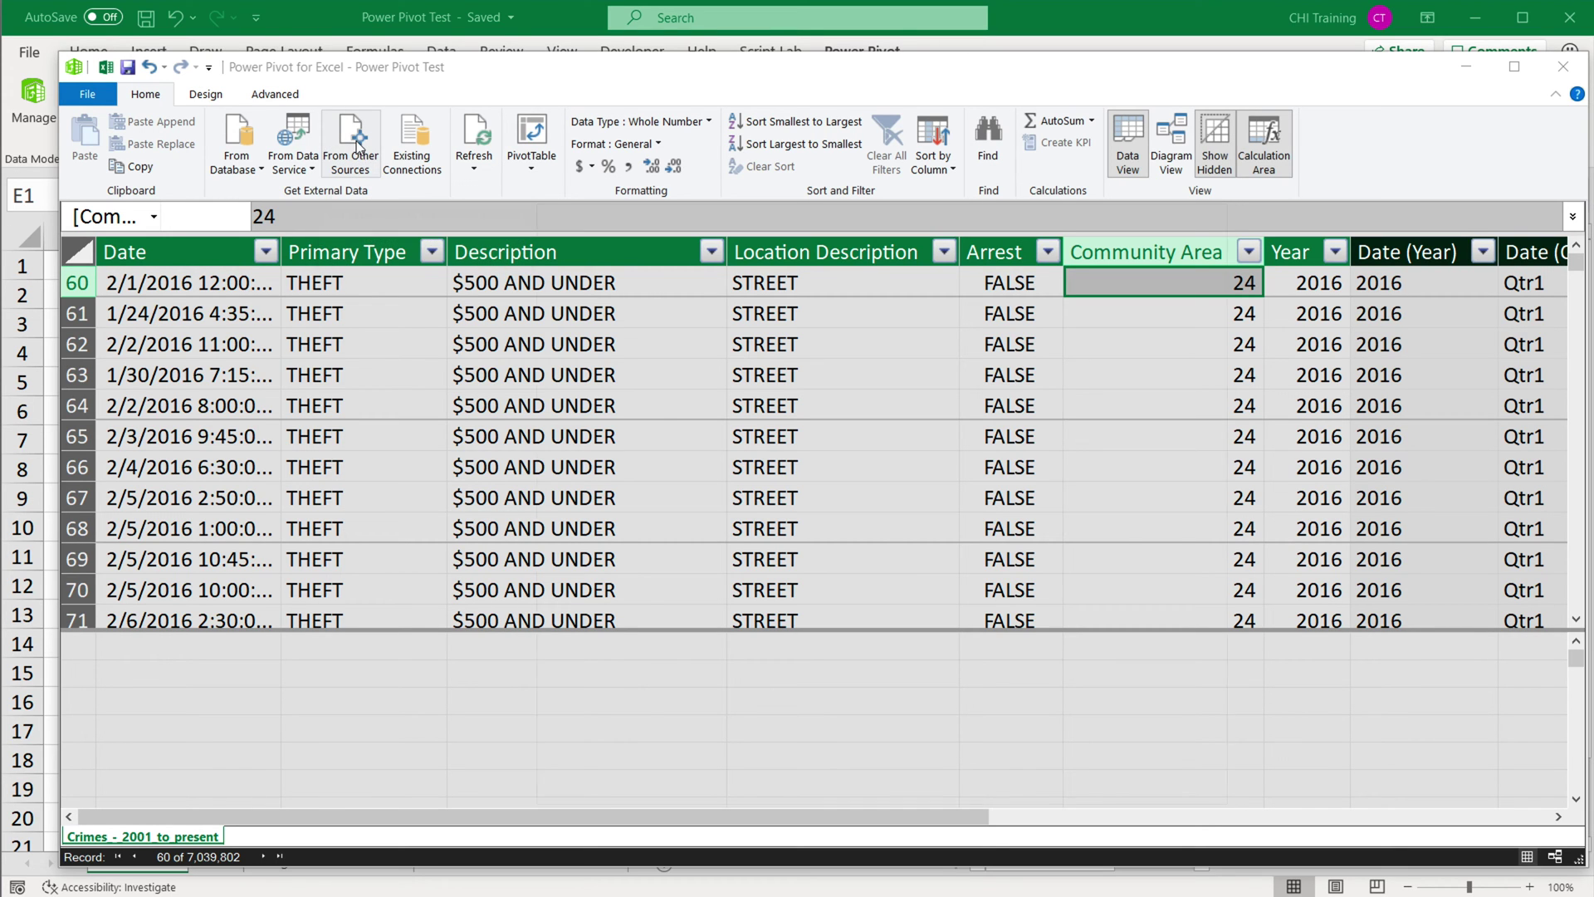
pyautogui.moveTo(1184, 378); pyautogui.dragTo(1160, 654)
pyautogui.click(725, 694)
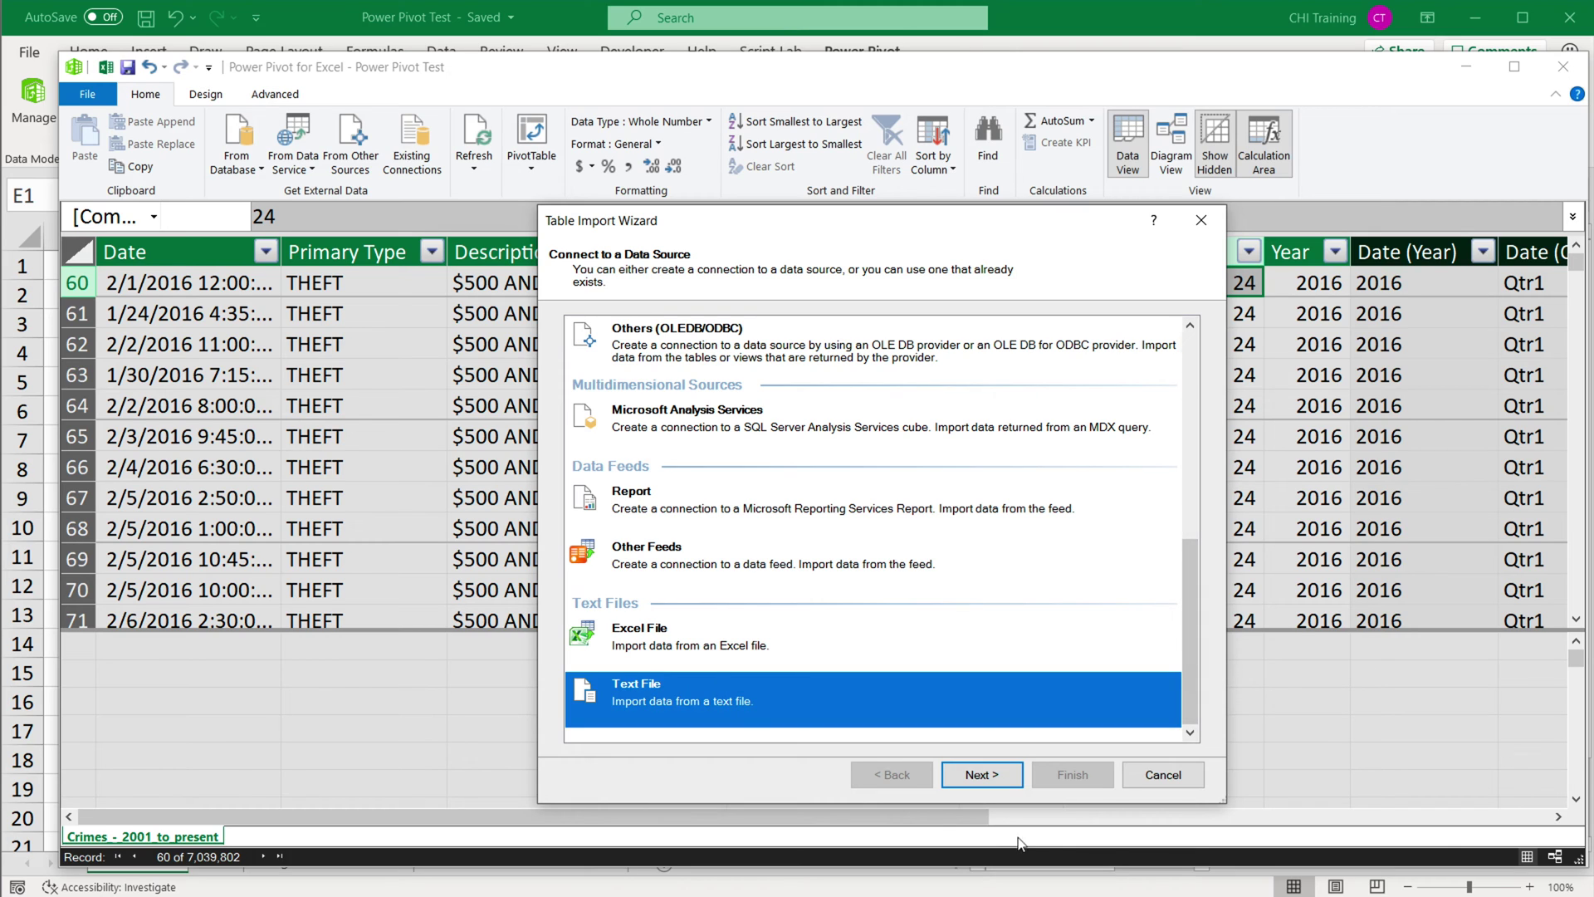
pyautogui.click(998, 772)
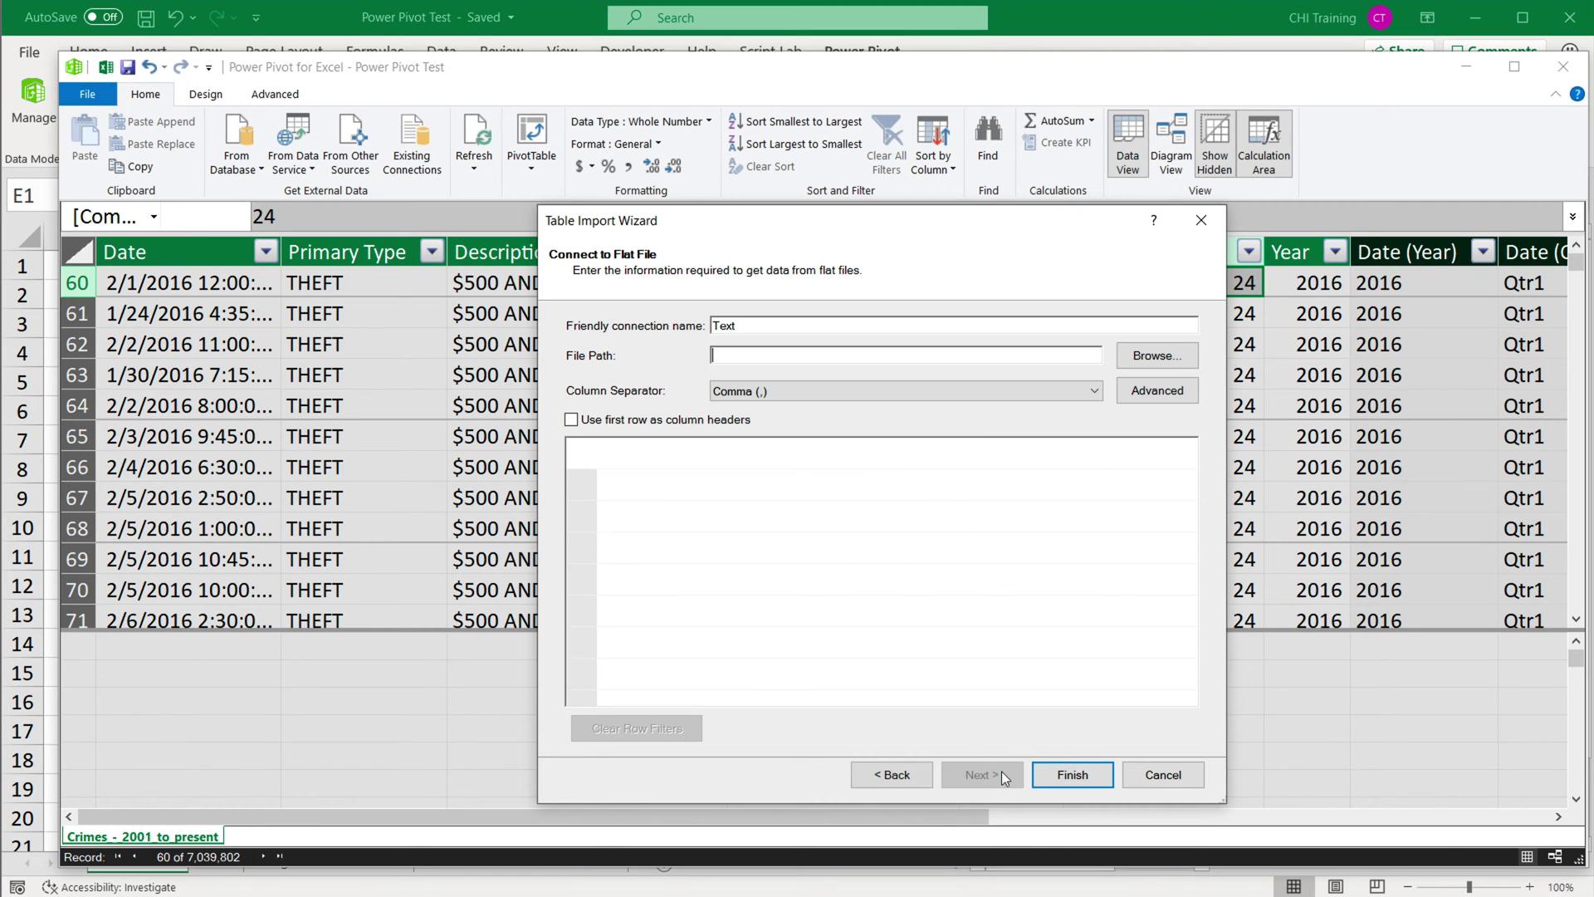
pyautogui.click(1150, 357)
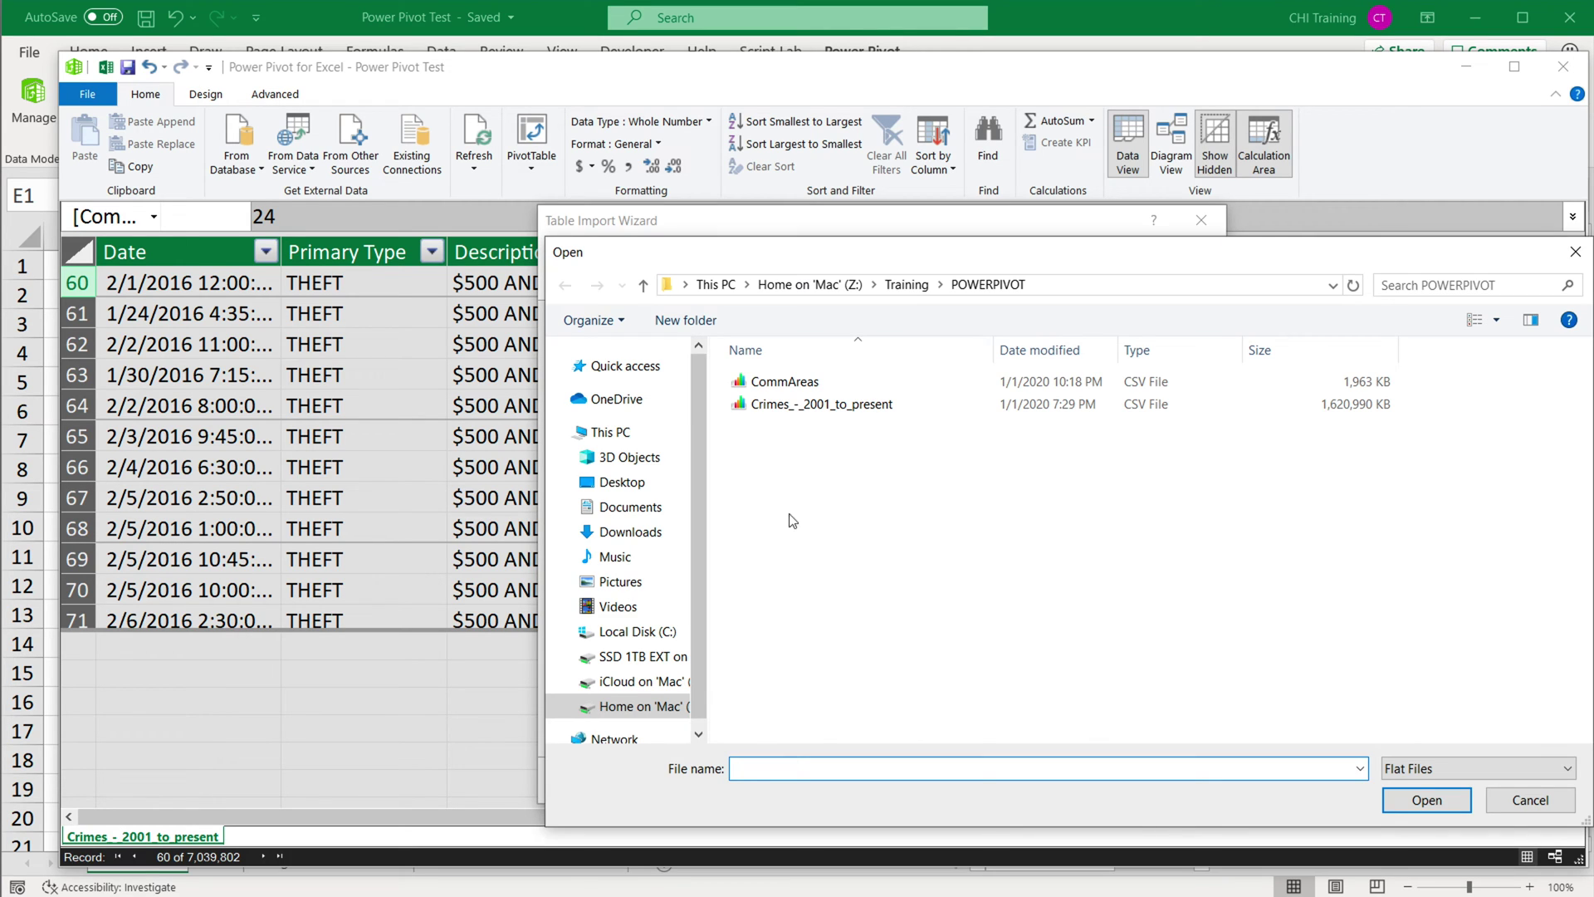
pyautogui.click(784, 381)
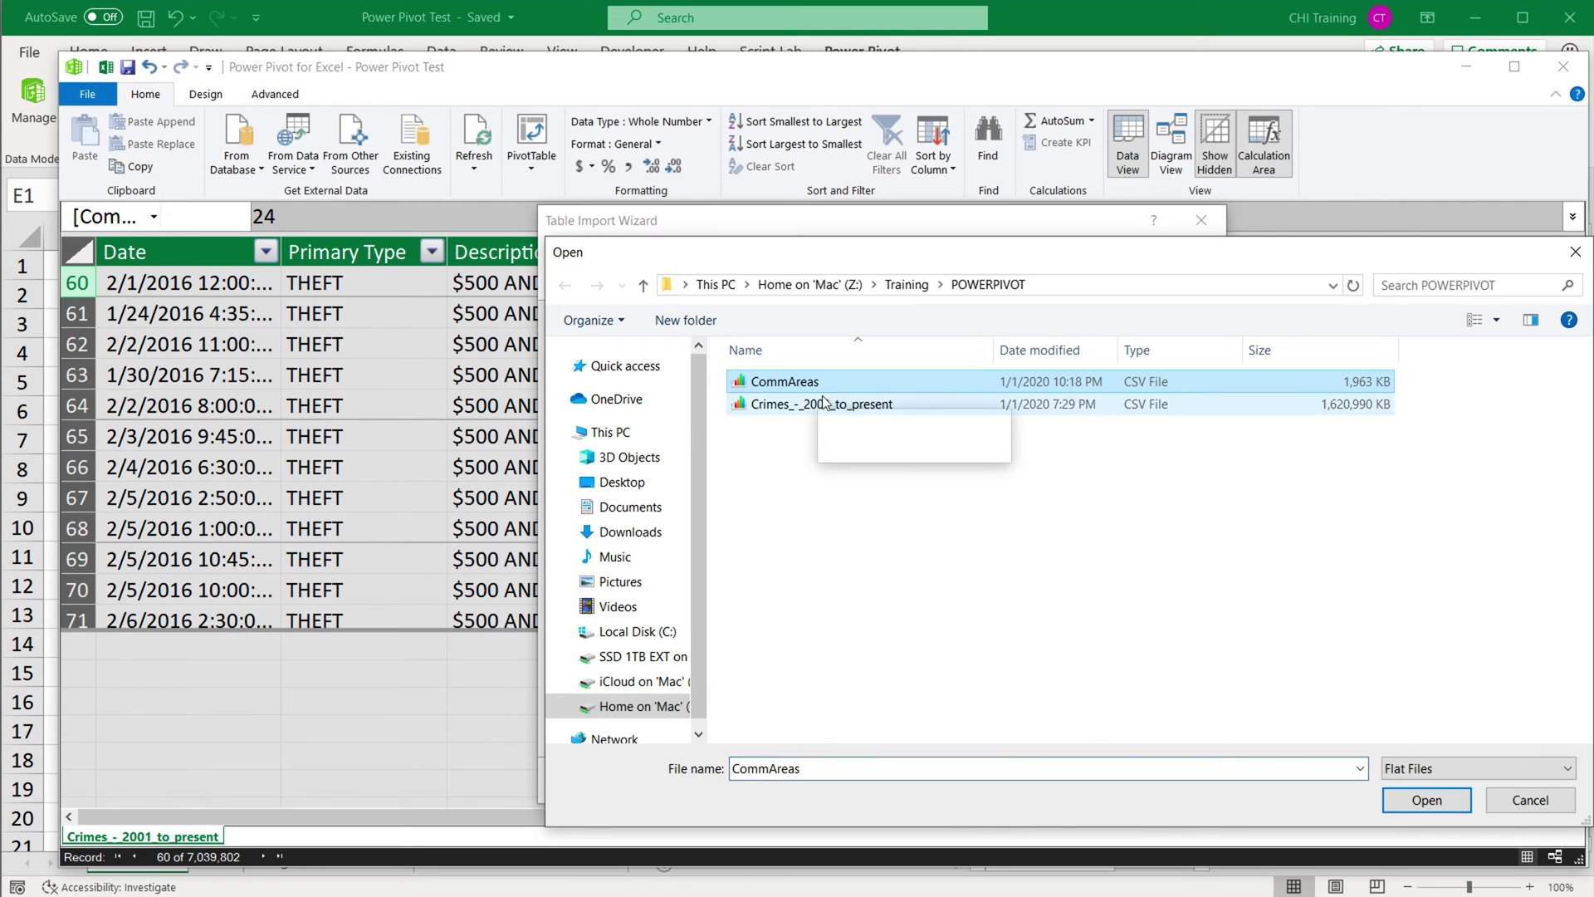
pyautogui.click(1426, 800)
# Use the first row of CommAreas.csv as column headers in the import preview.
pyautogui.moveTo(627, 484); pyautogui.dragTo(950, 484)
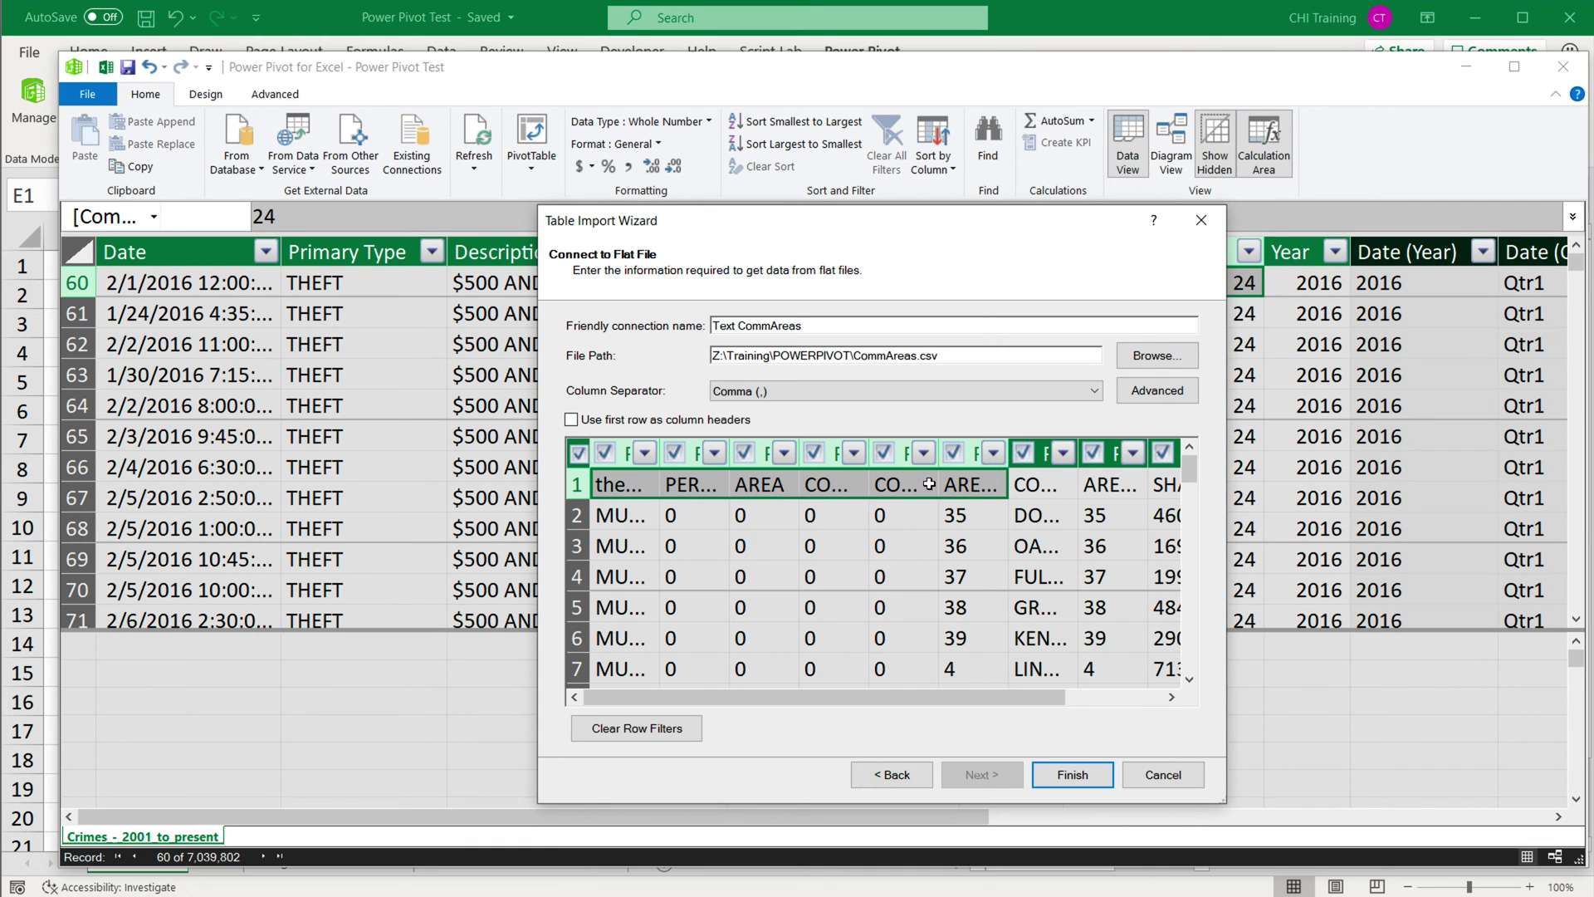
pyautogui.click(571, 420)
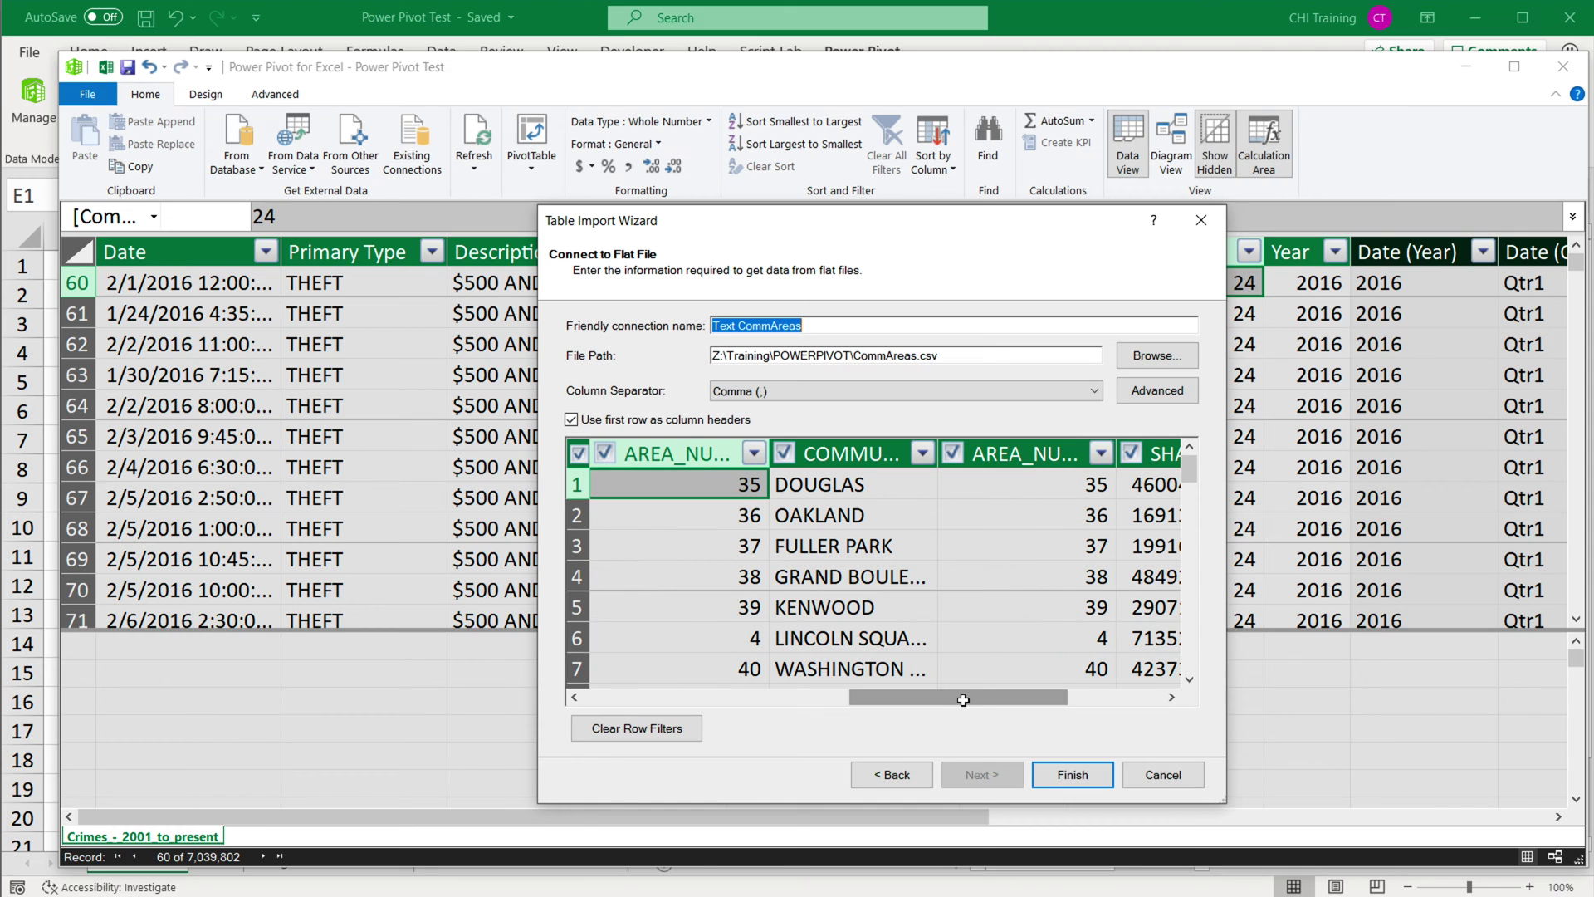
pyautogui.moveTo(960, 695); pyautogui.dragTo(796, 587)
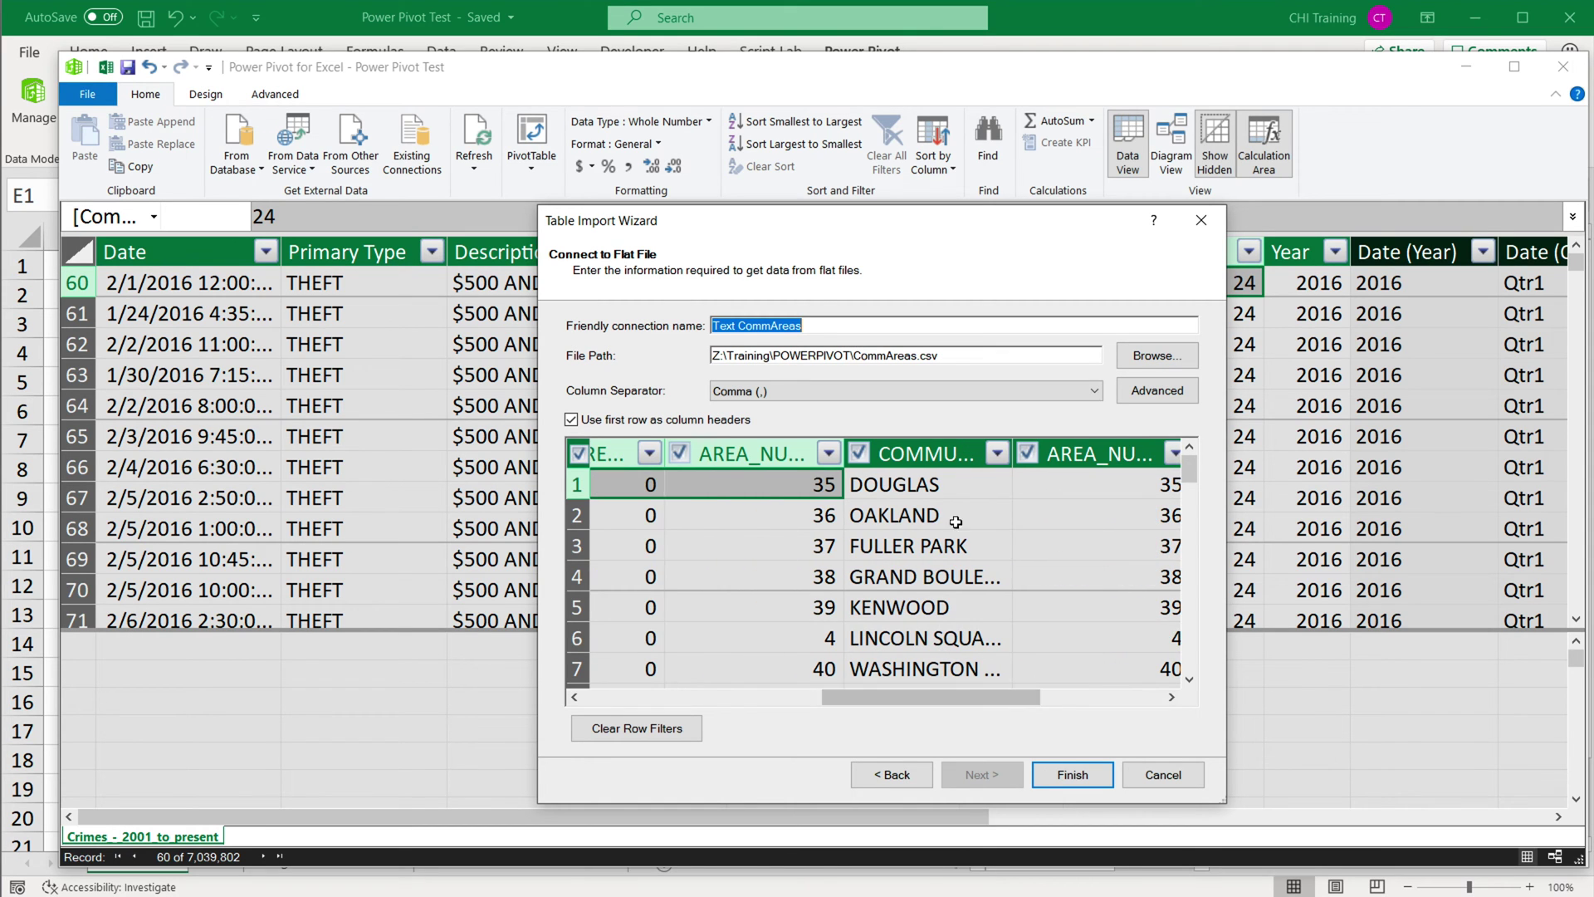
pyautogui.click(1079, 515)
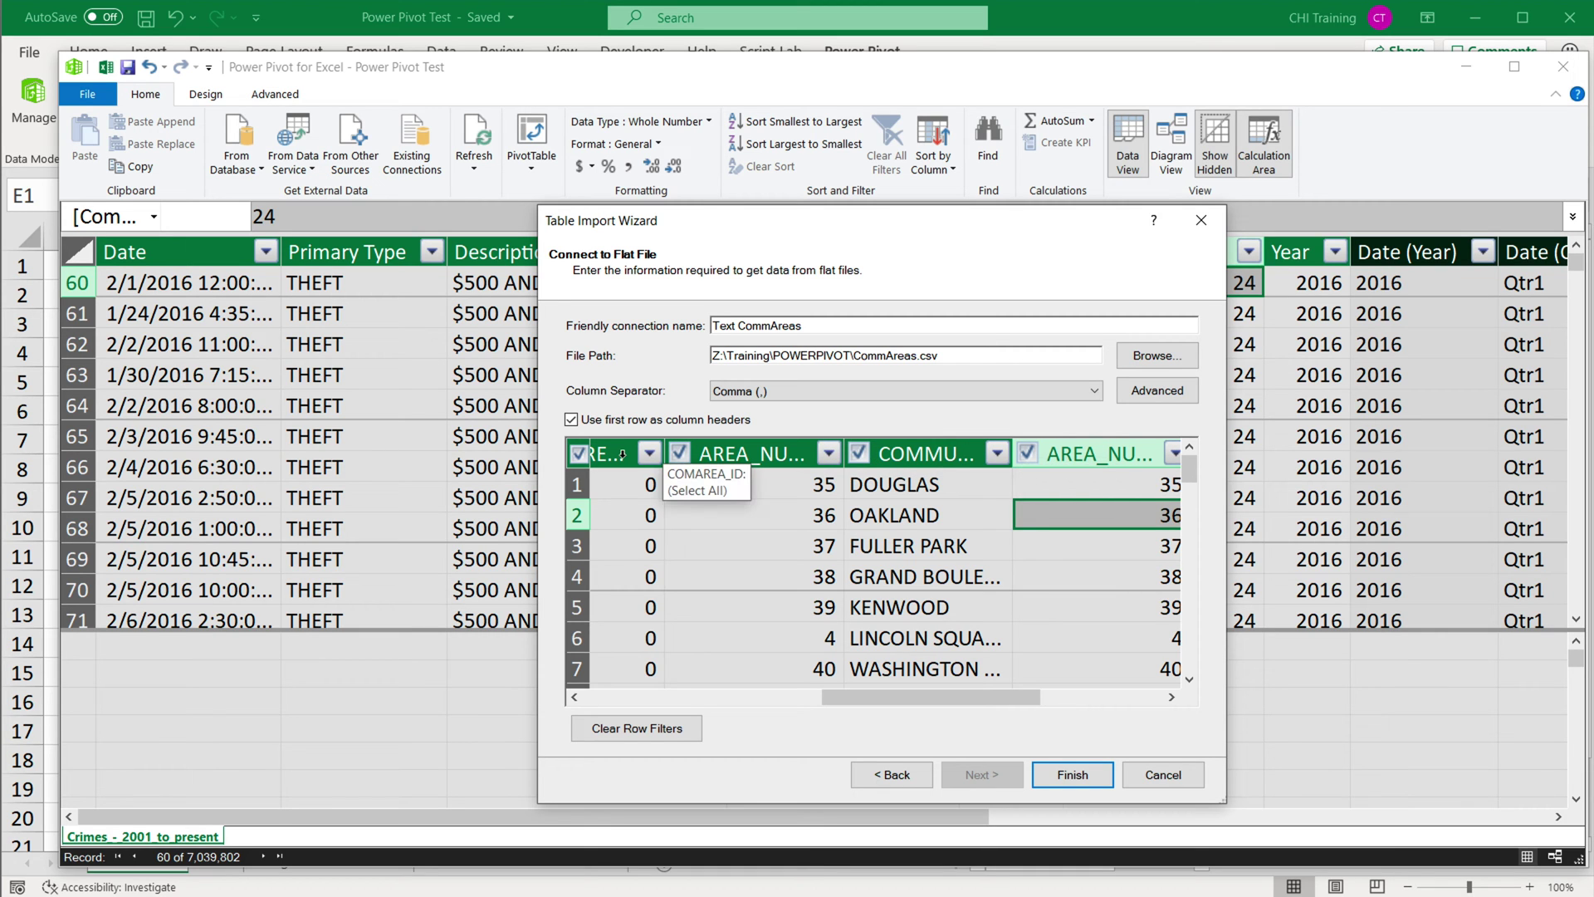
pyautogui.moveTo(1193, 470); pyautogui.dragTo(1232, 465)
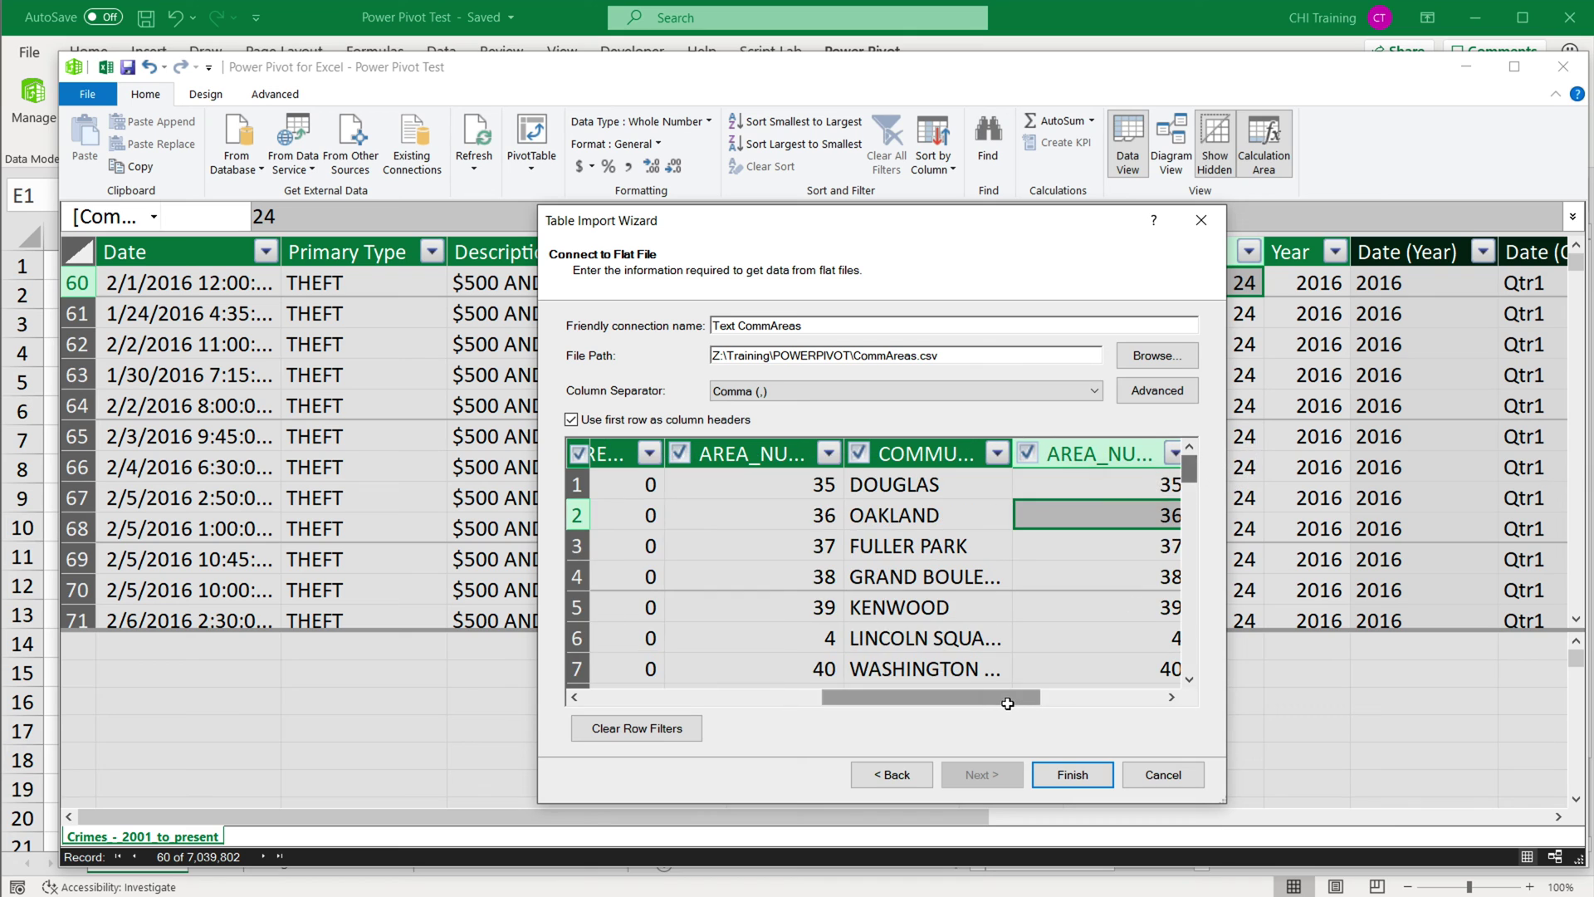
pyautogui.moveTo(1006, 699); pyautogui.dragTo(1166, 702)
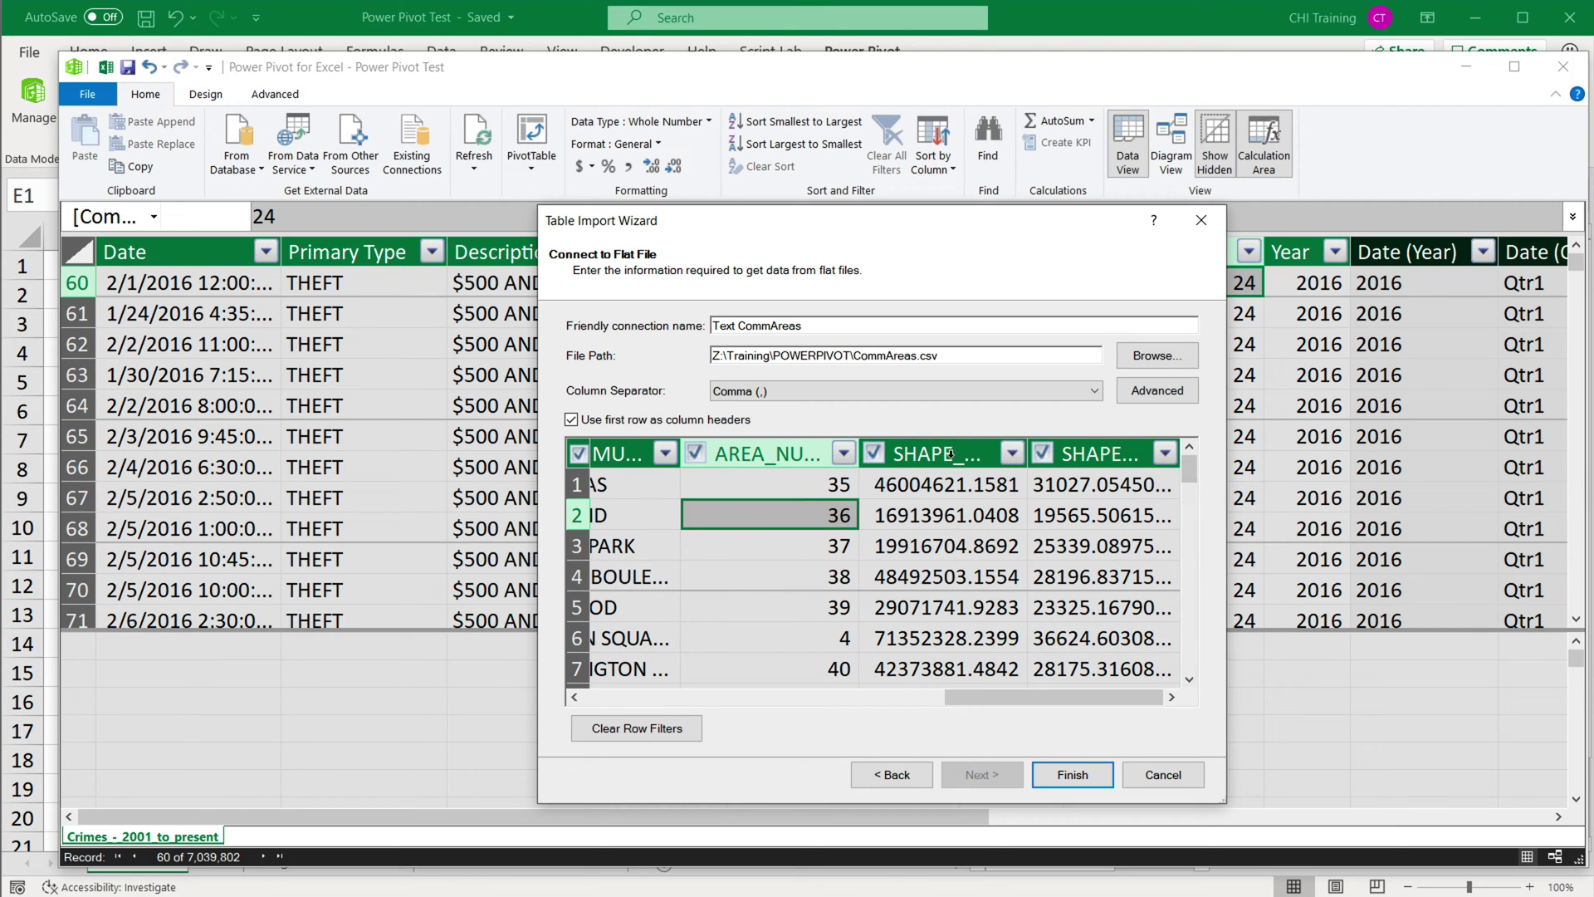
# Finish importing CommAreas and inspect its AREA_NUMBE and COMMUNITY values.
pyautogui.click(1073, 775)
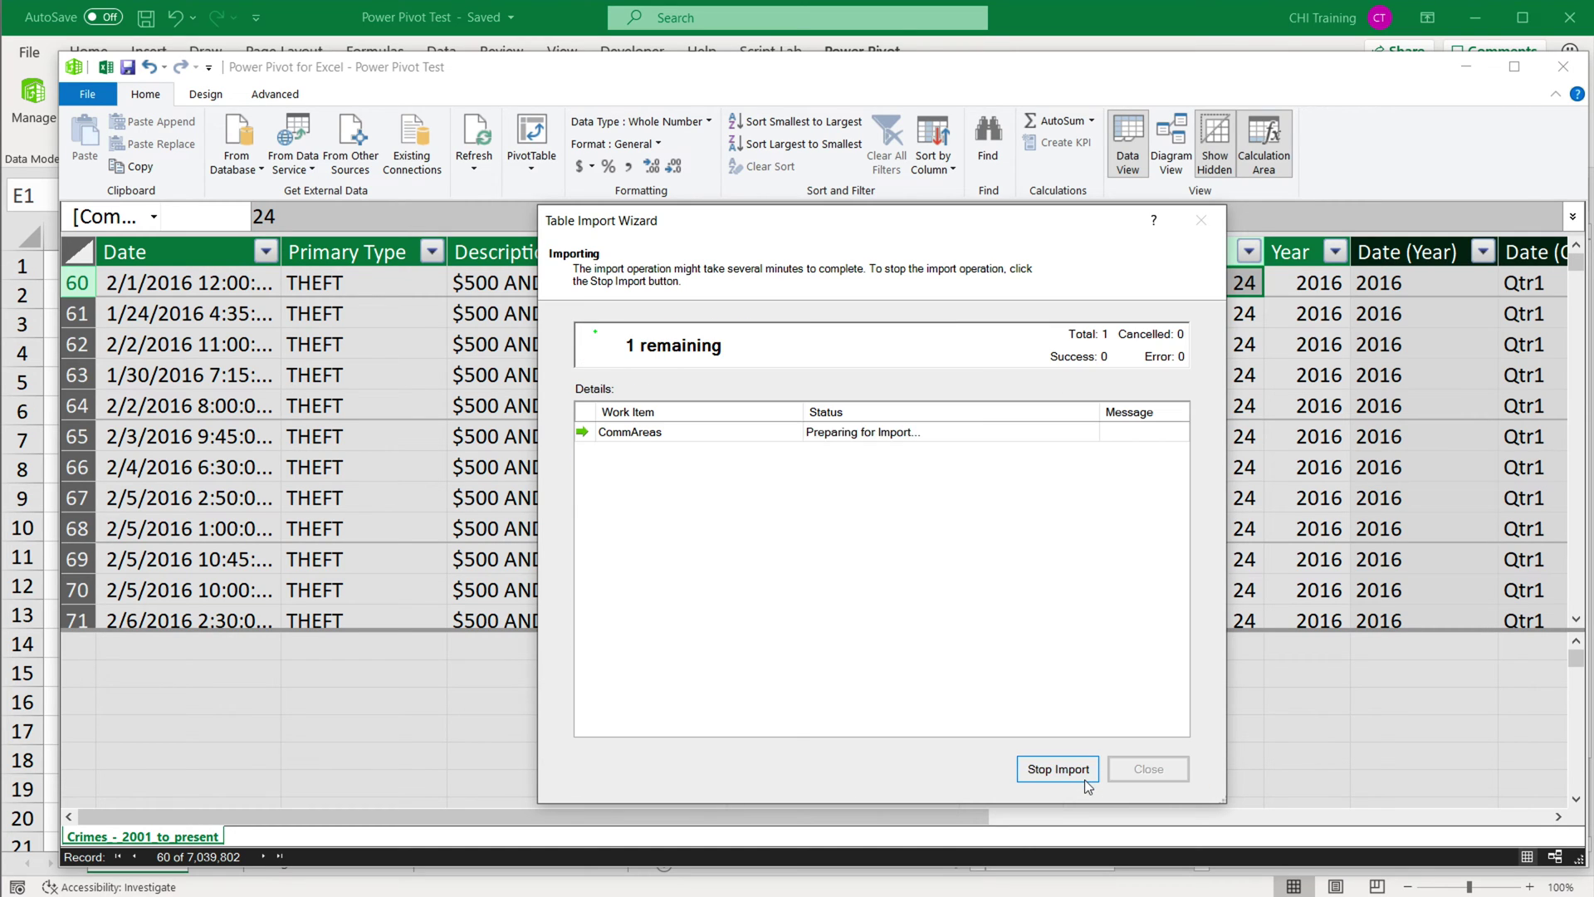
pyautogui.click(1149, 768)
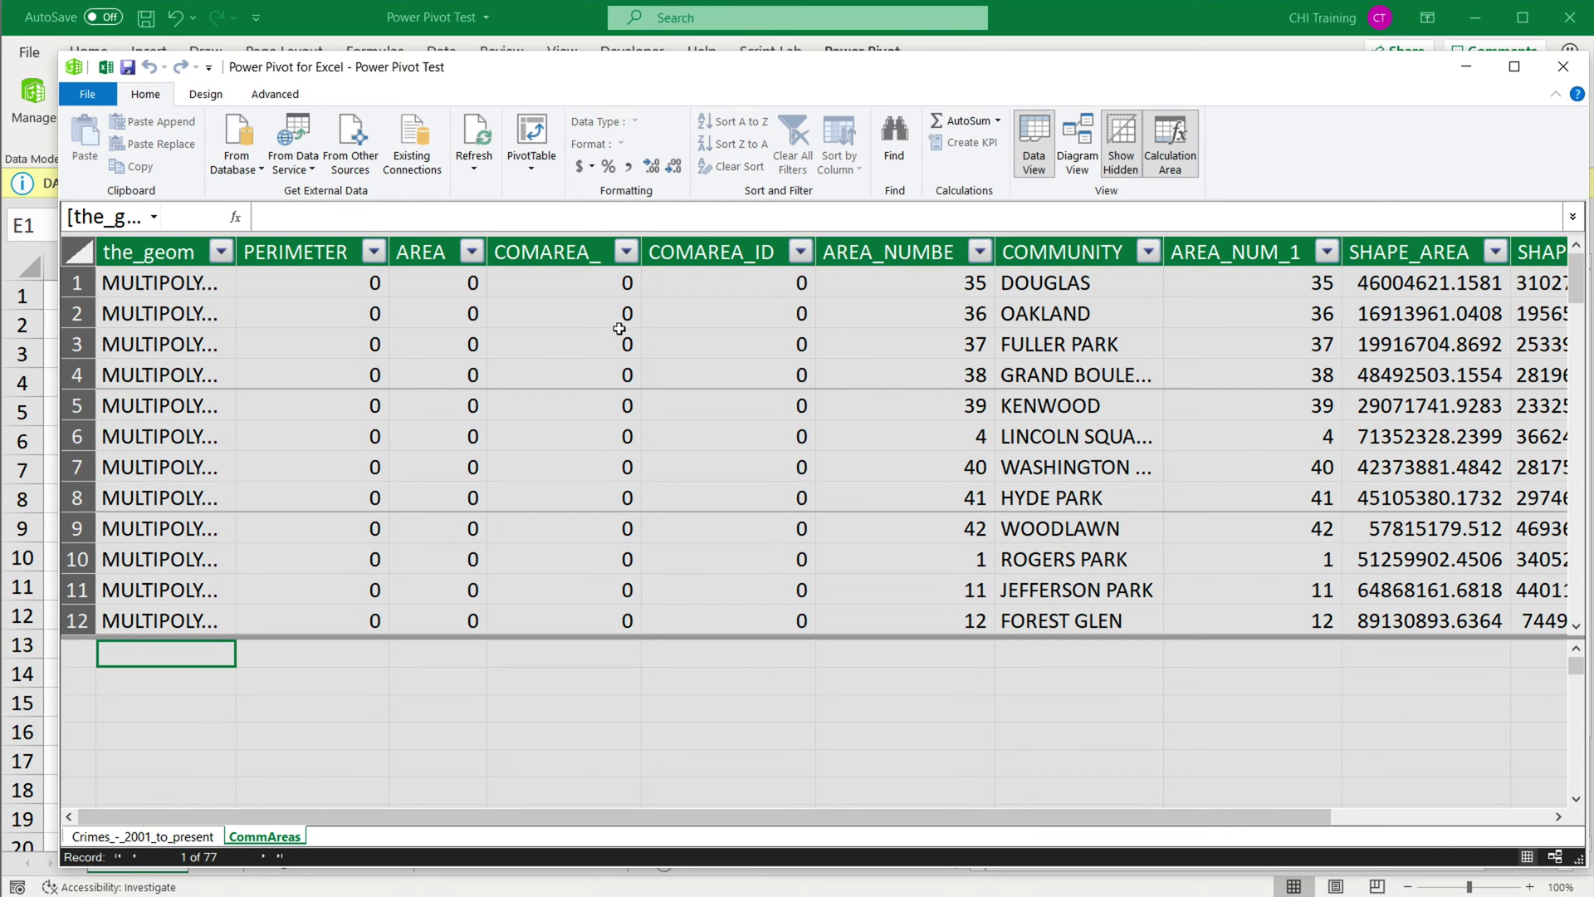
pyautogui.click(1253, 374)
pyautogui.click(944, 290)
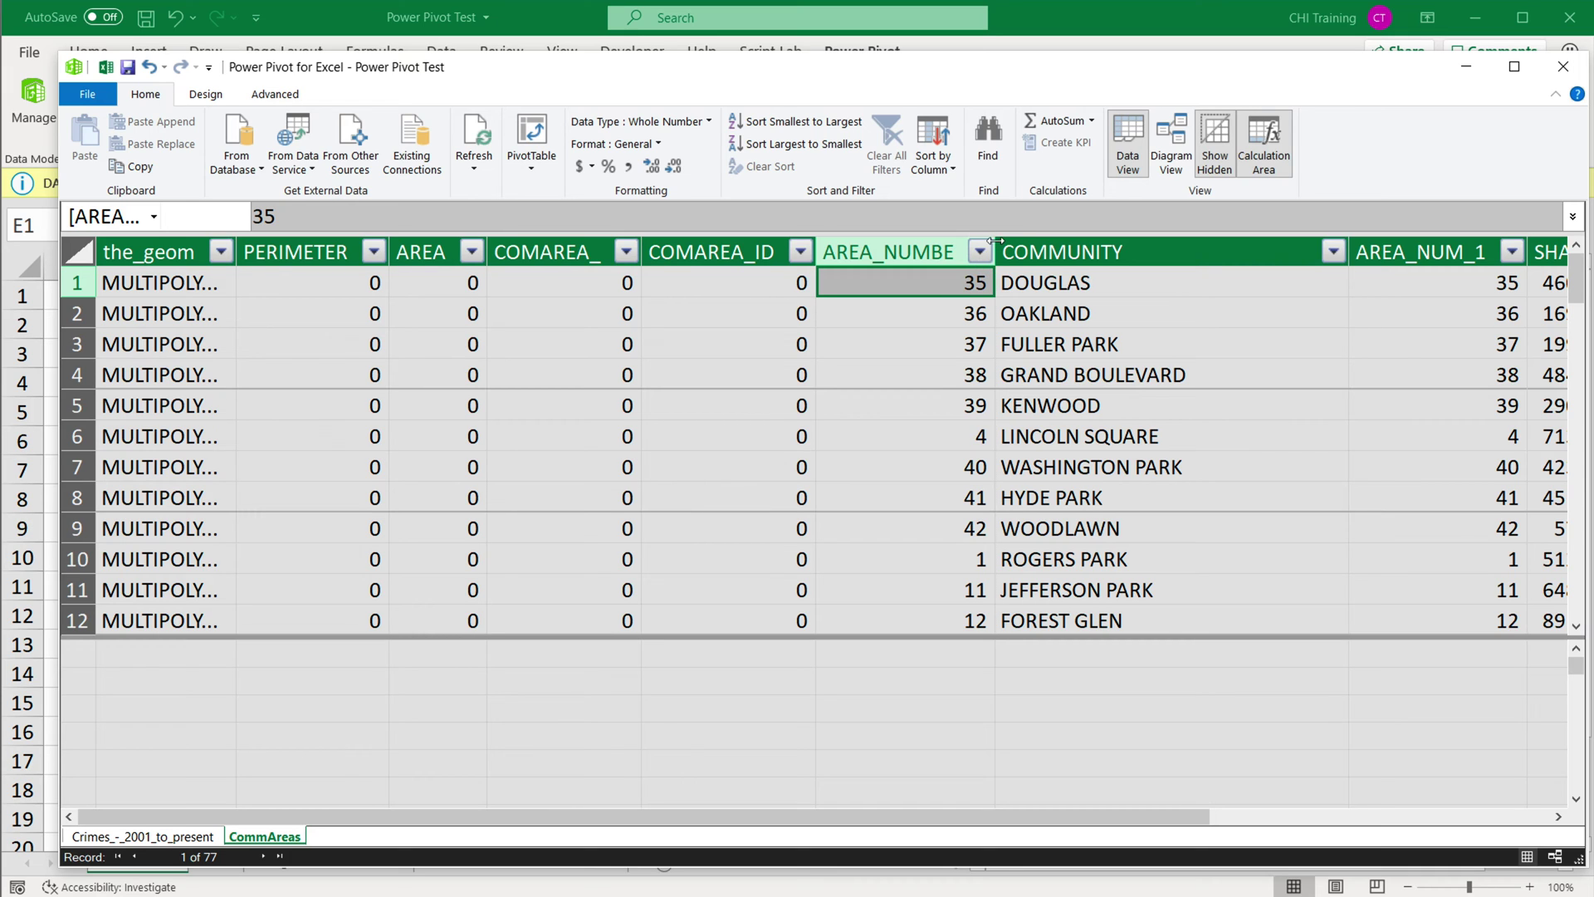
pyautogui.moveTo(996, 240); pyautogui.dragTo(1042, 250)
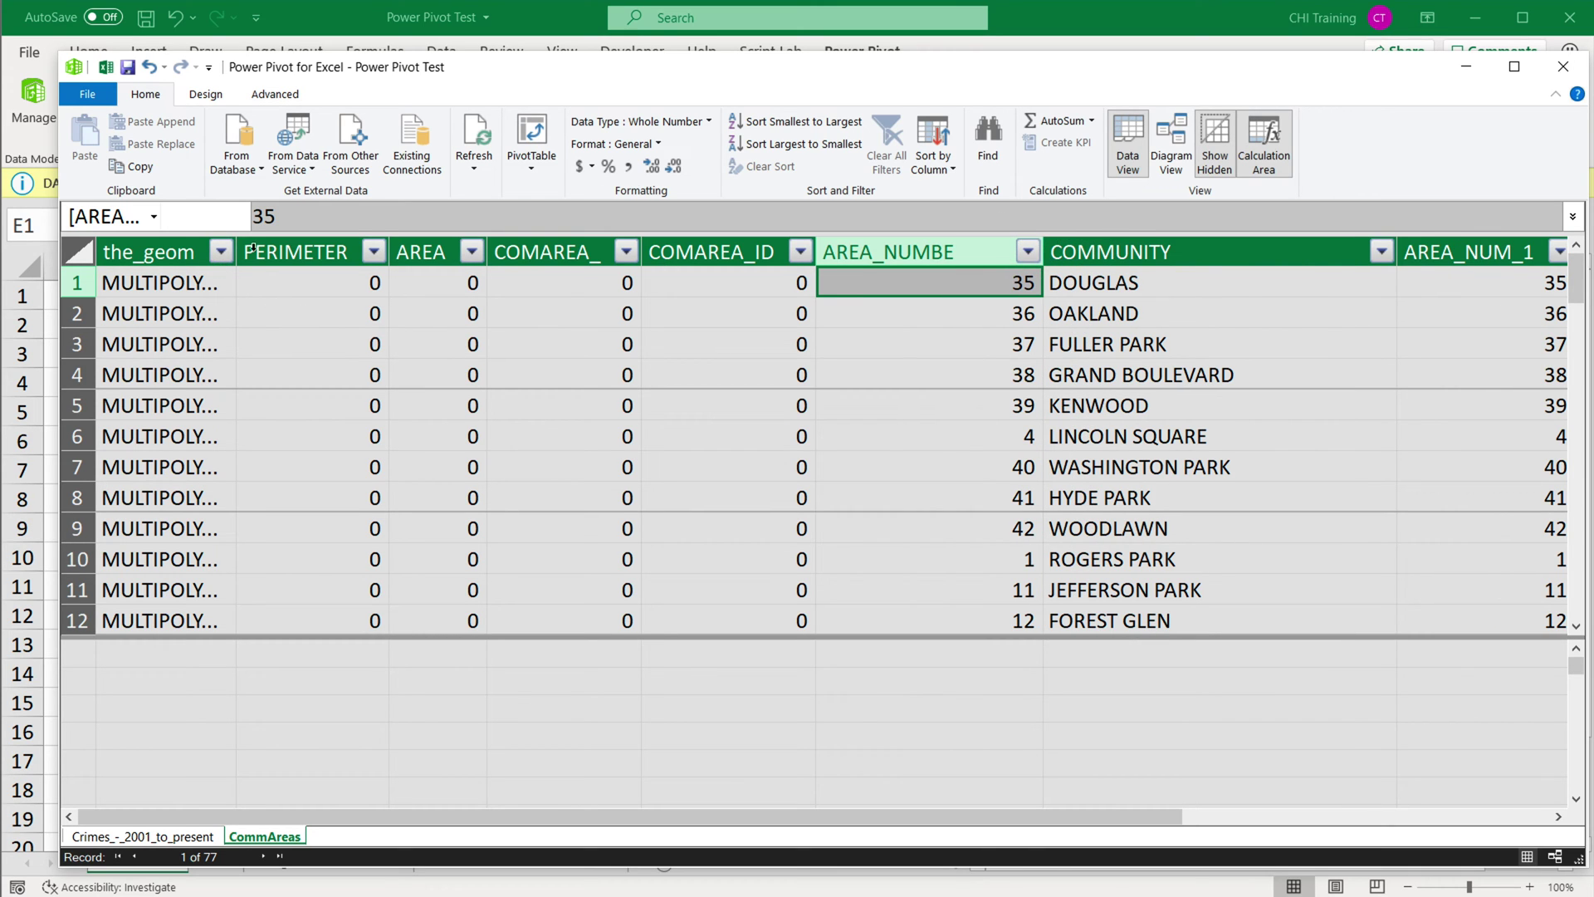
pyautogui.press('Right')
pyautogui.click(921, 254)
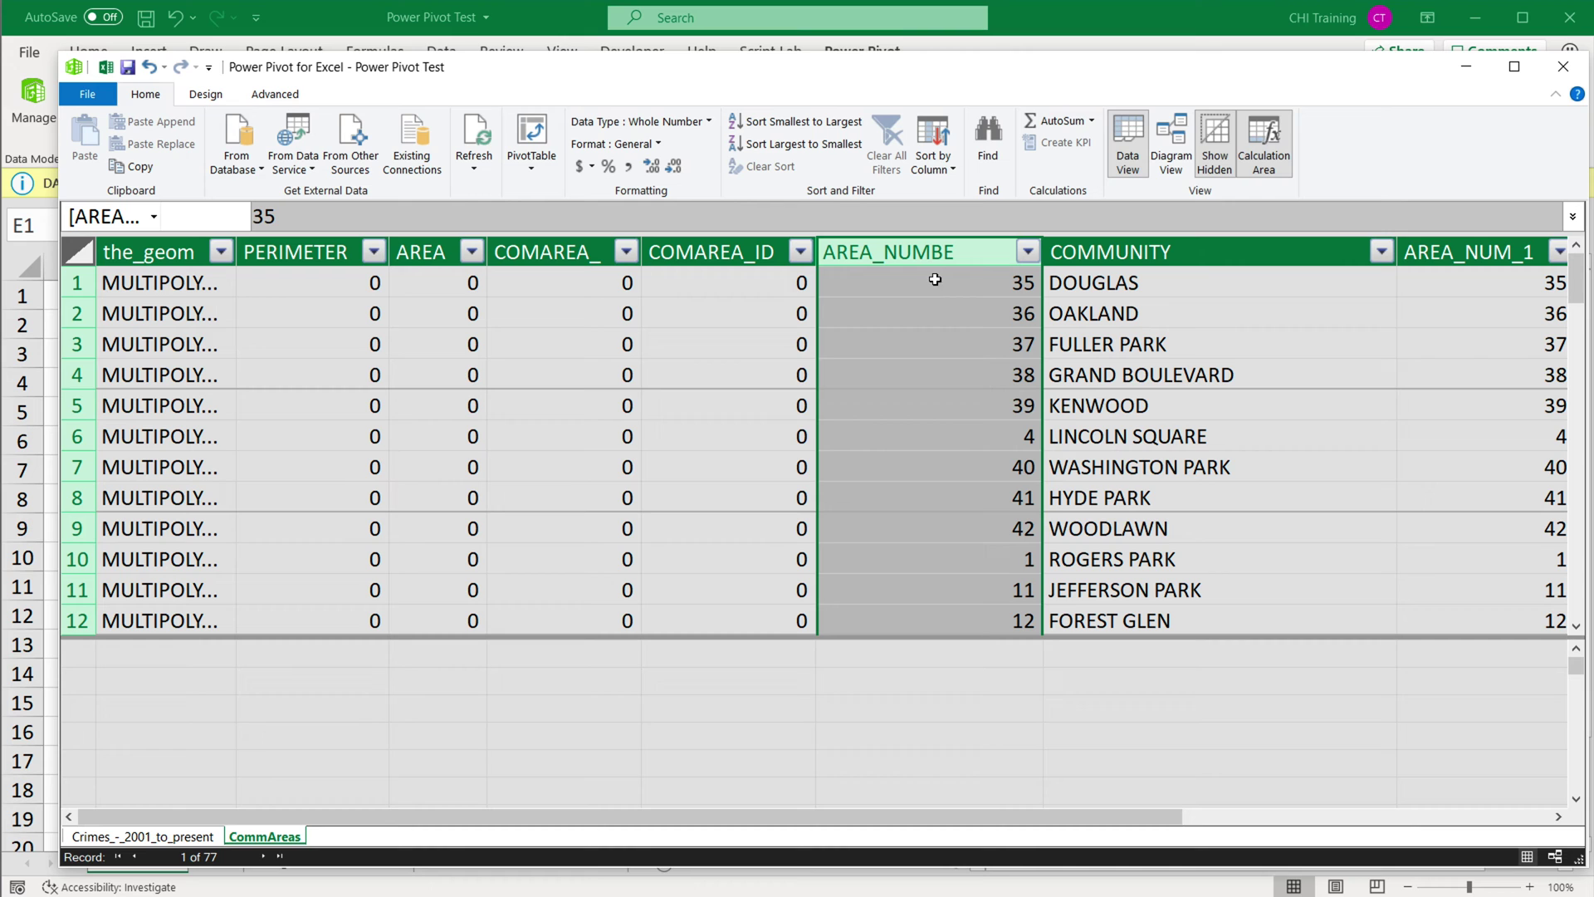
# Compare the Crimes table's Community Area column with CommAreas' AREA_NUMBE column.
pyautogui.click(141, 837)
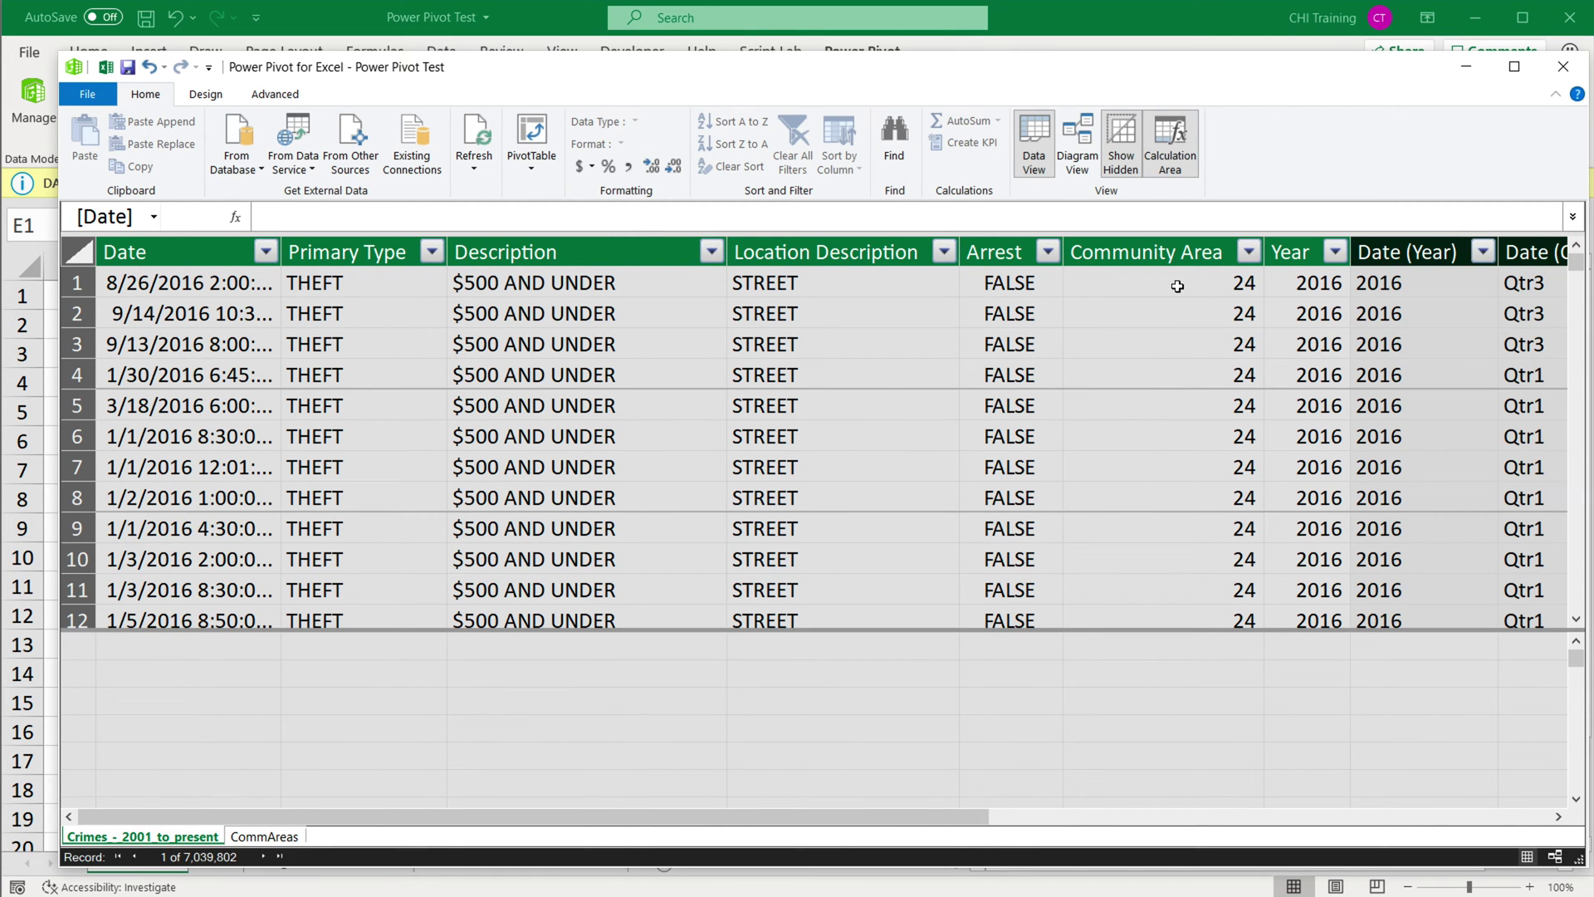
pyautogui.moveTo(1177, 286); pyautogui.dragTo(1196, 490)
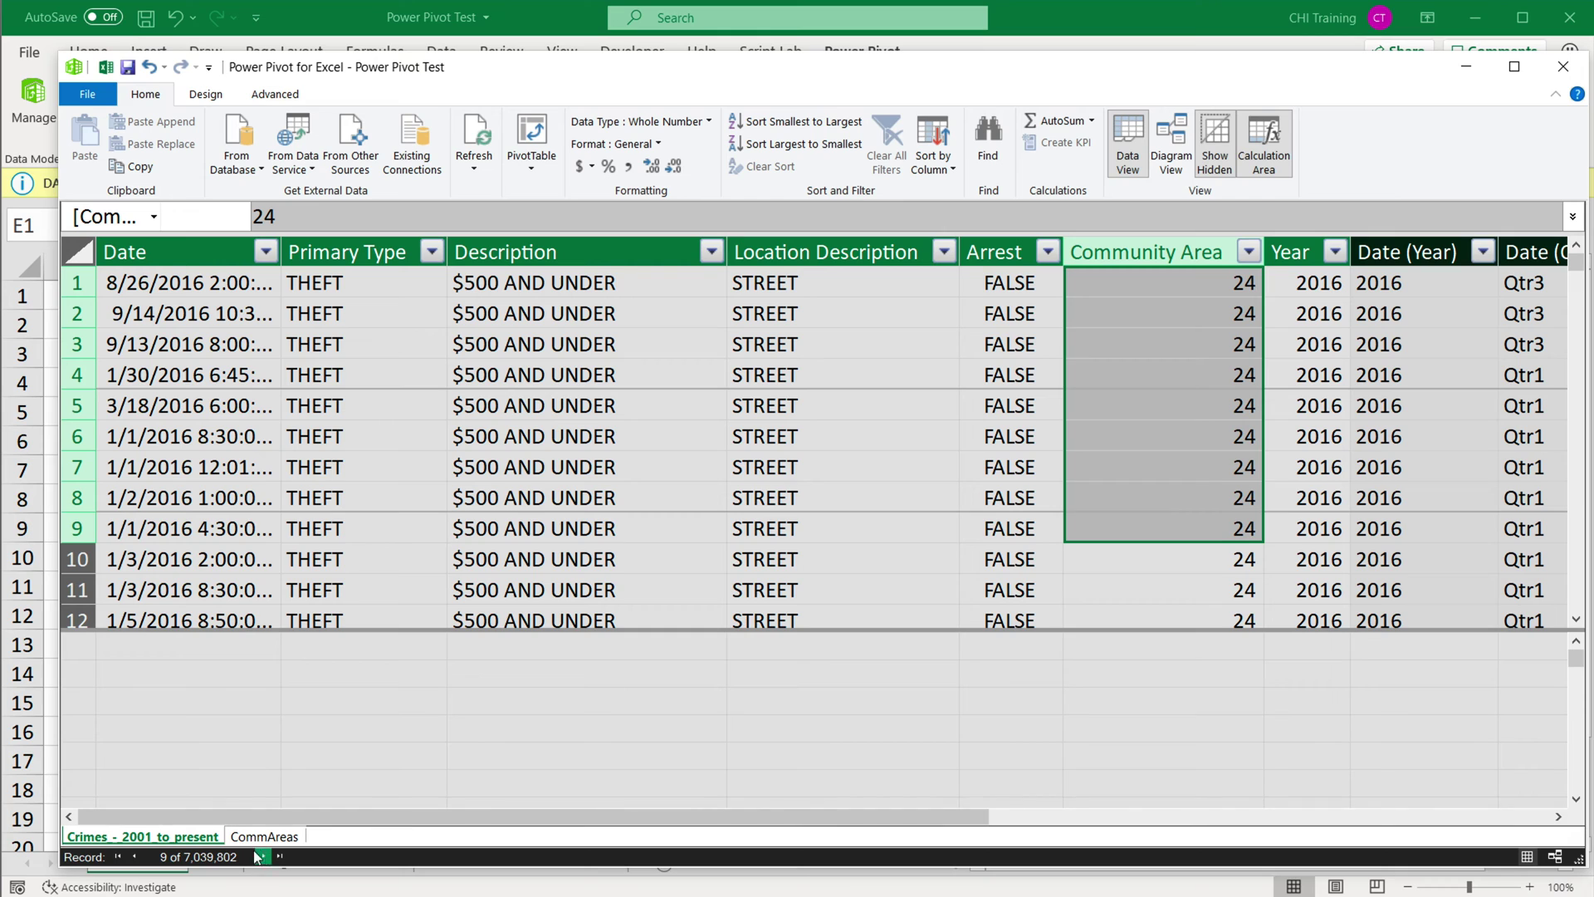
pyautogui.click(1139, 253)
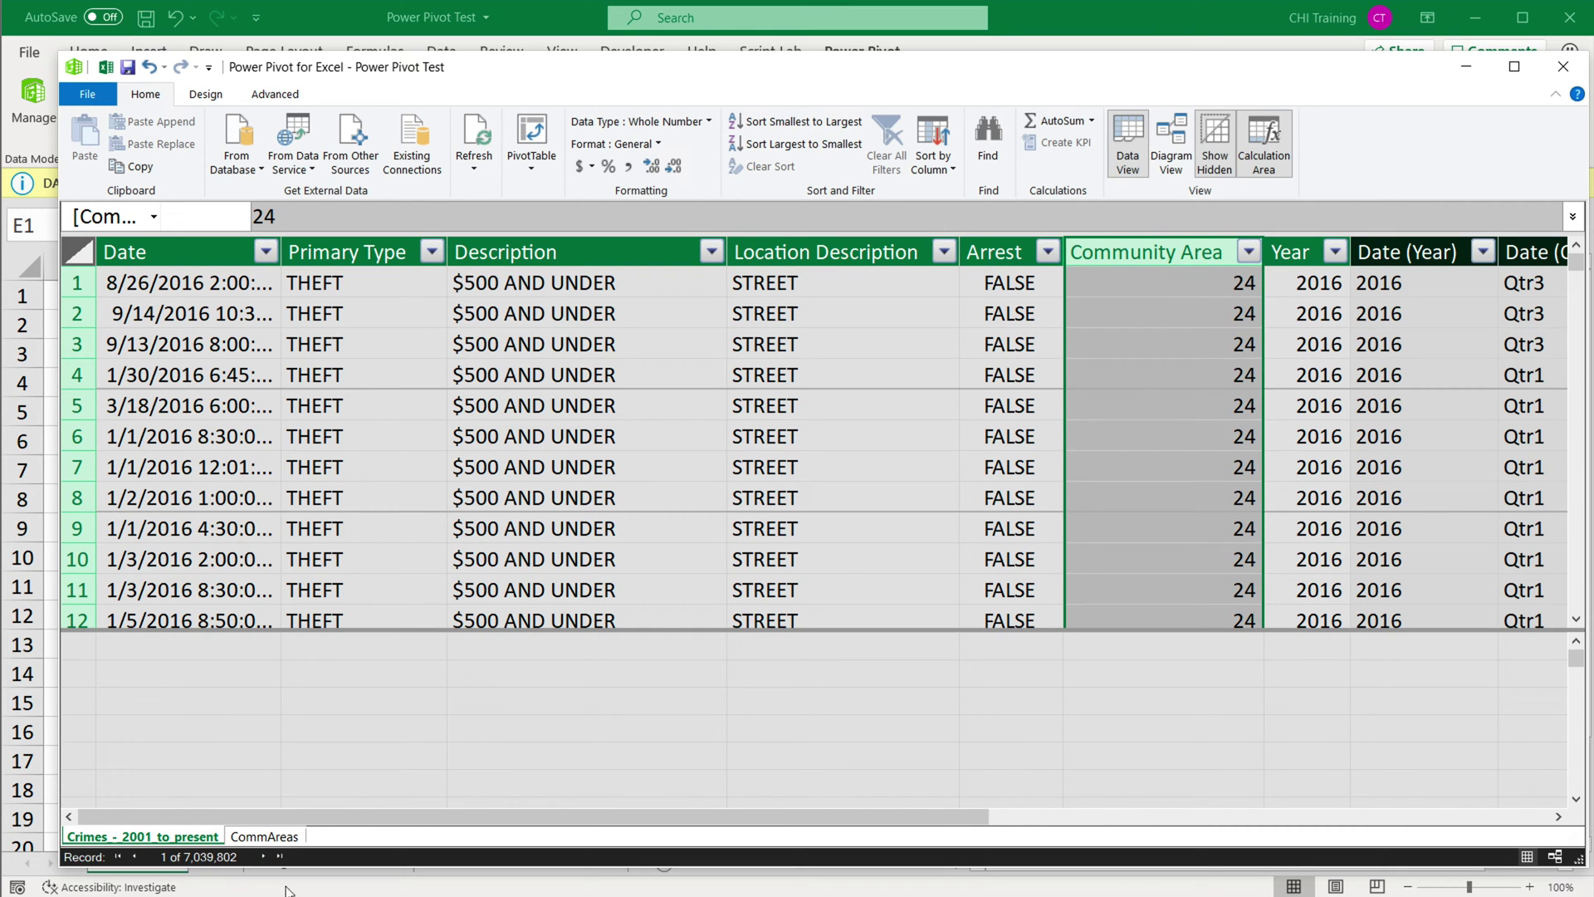
pyautogui.click(264, 836)
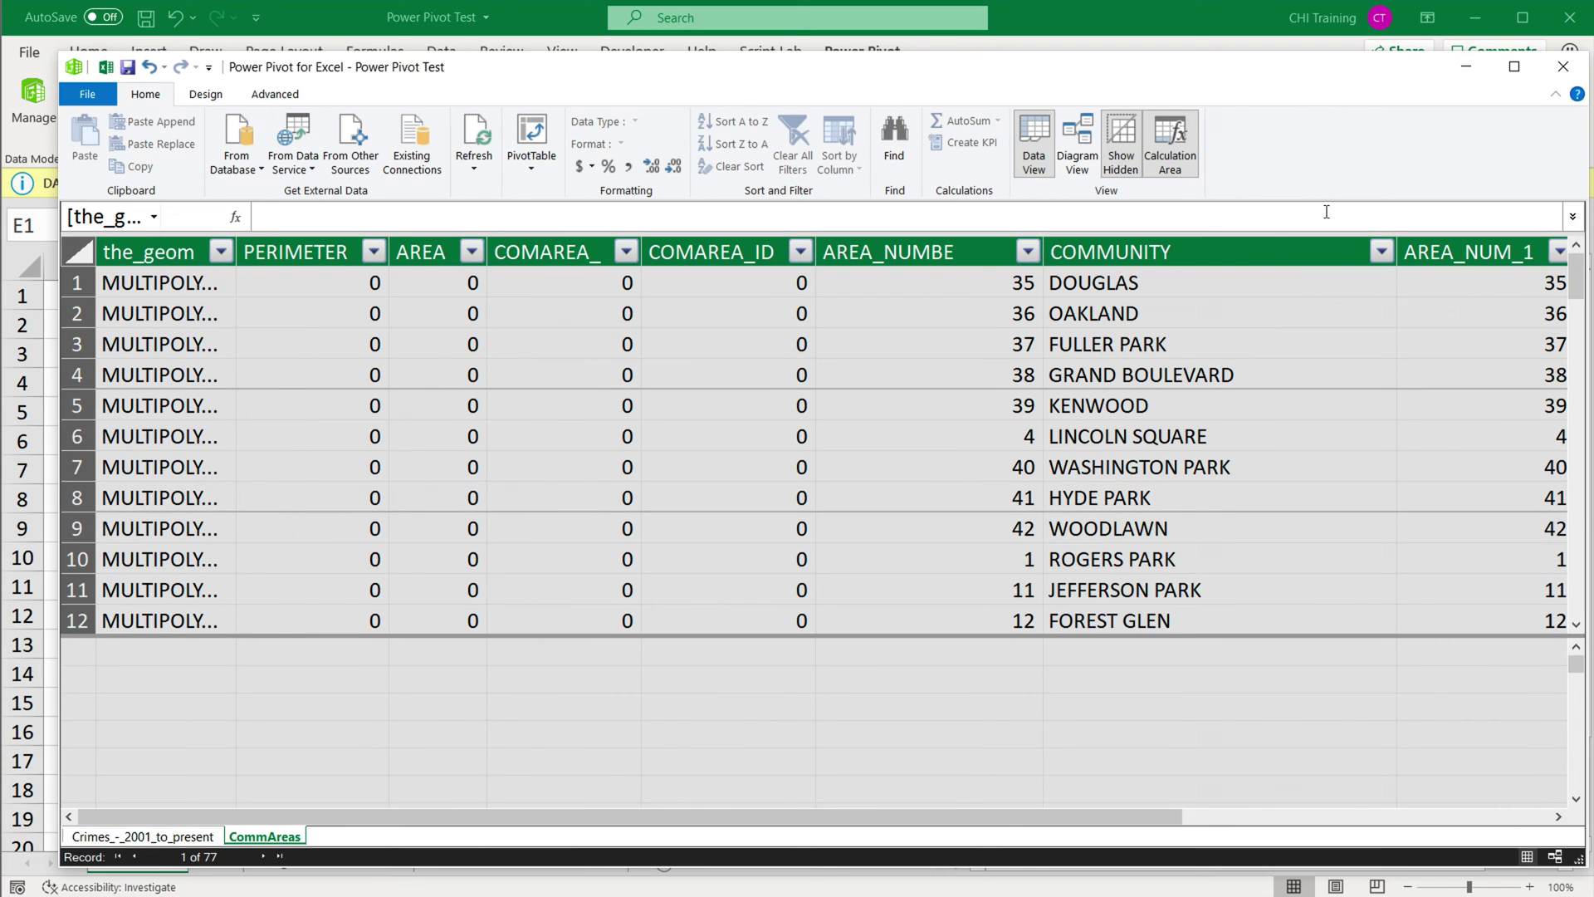
pyautogui.click(1233, 256)
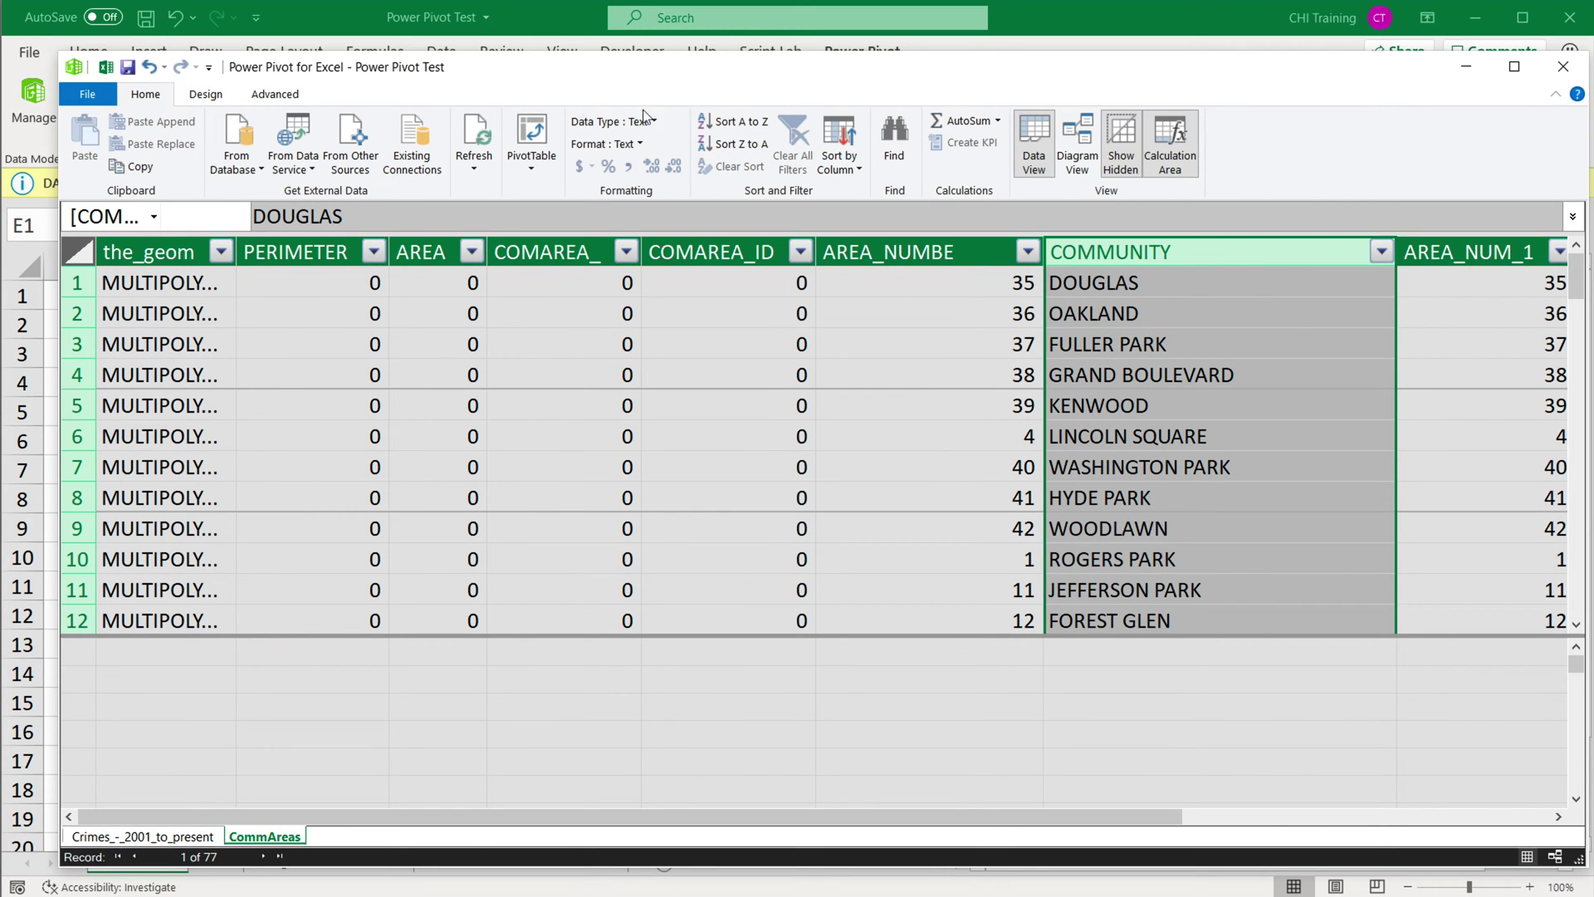
pyautogui.click(925, 281)
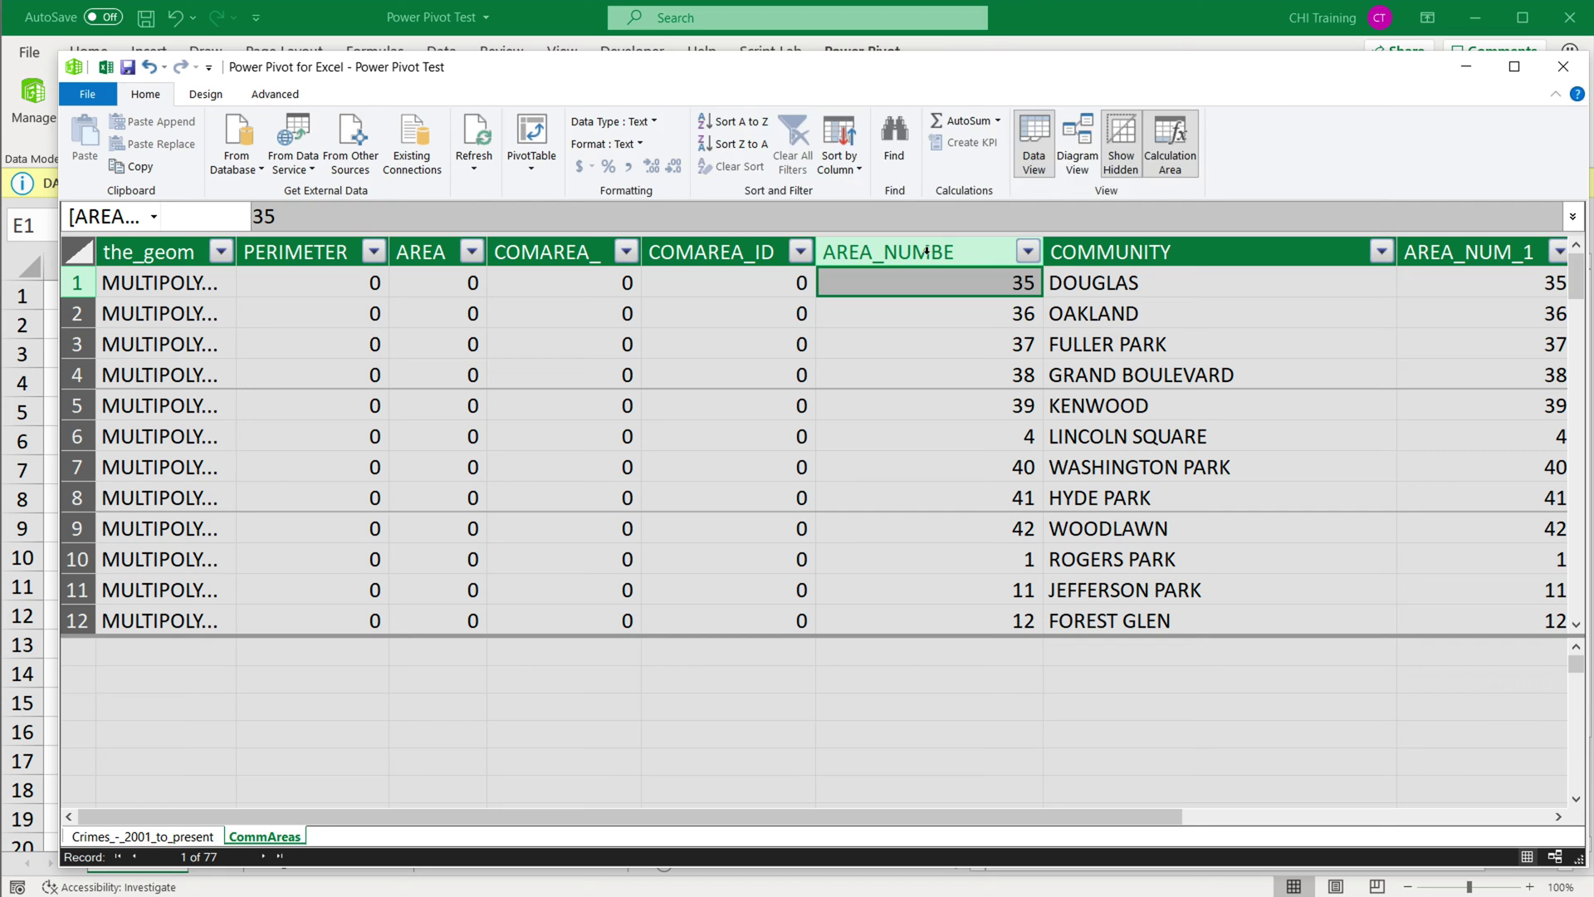
pyautogui.click(913, 252)
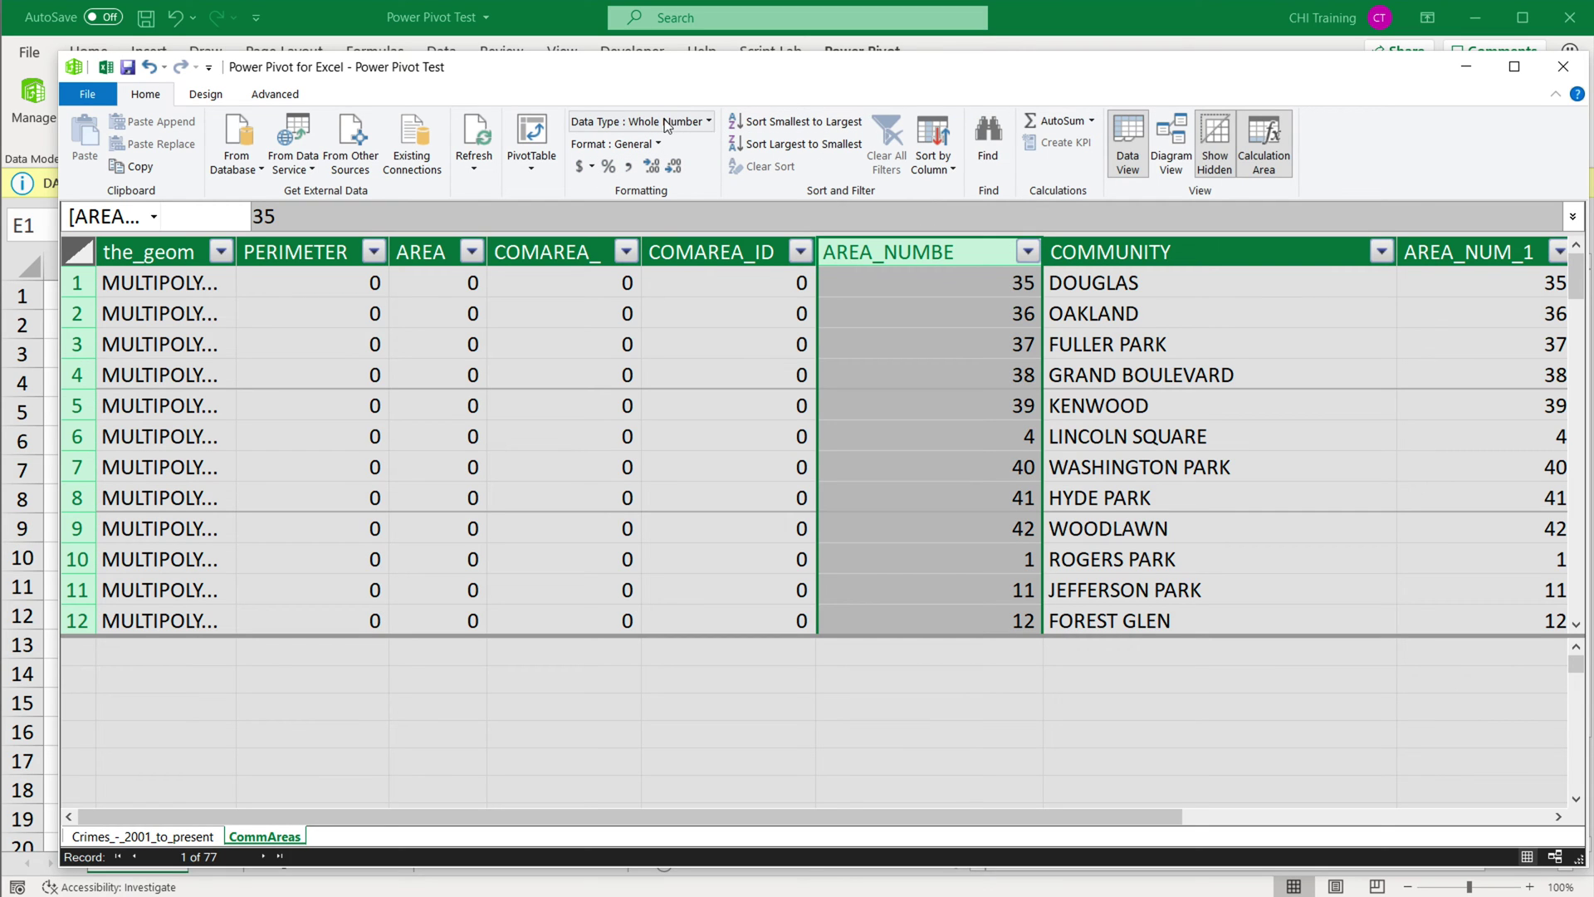
pyautogui.click(995, 289)
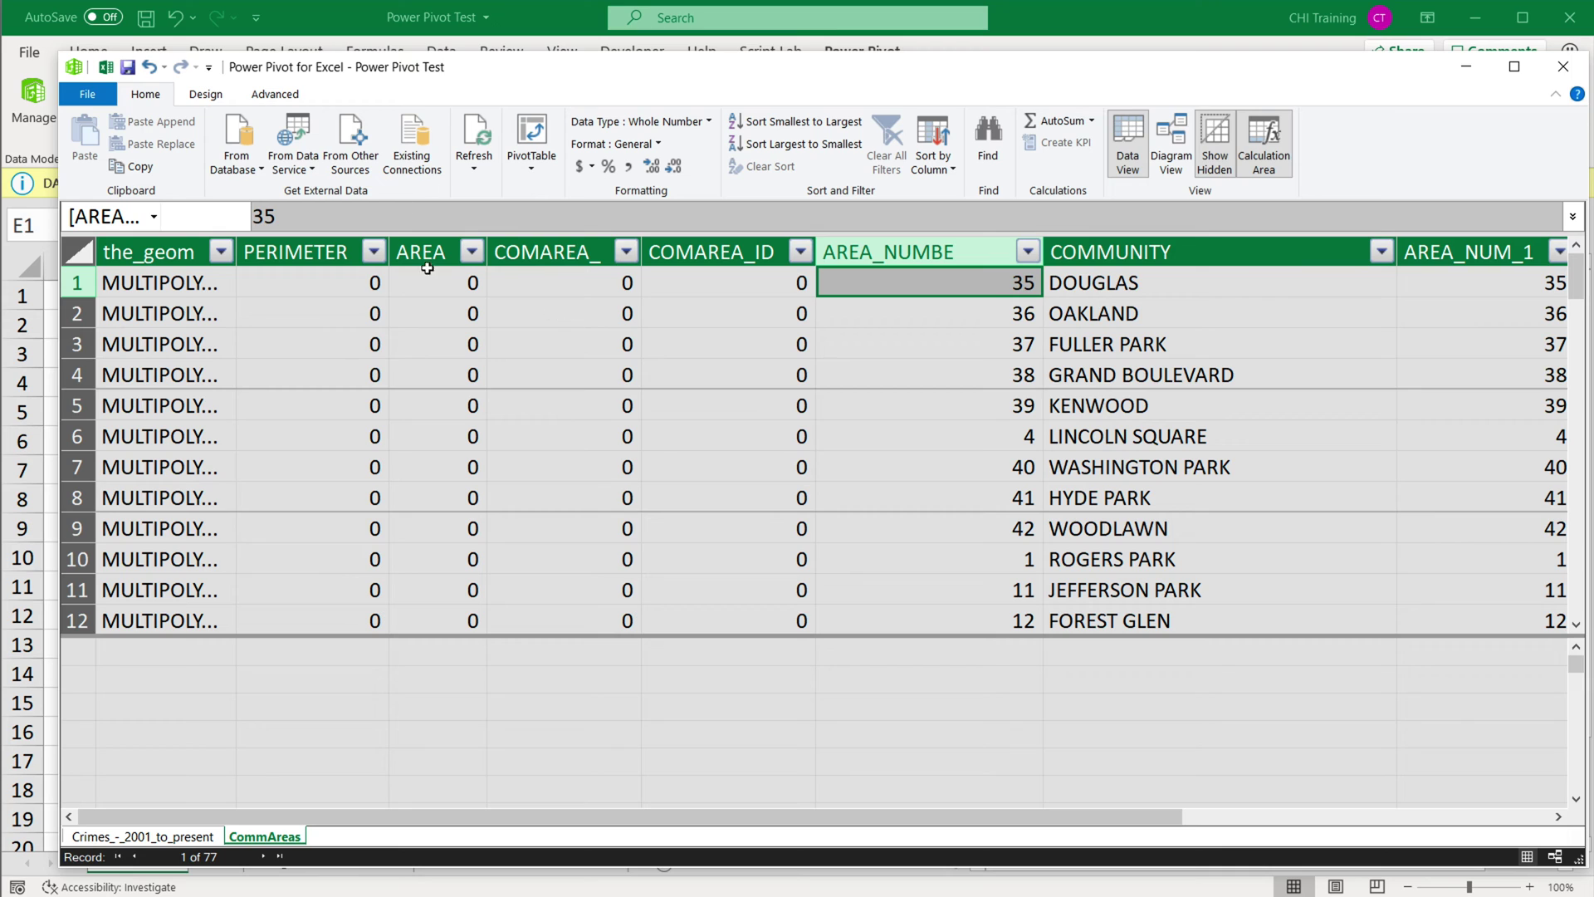
# Relate Crimes_-_2001_to_present's Community Area column to CommAreas' AREA_NUMBE column.
pyautogui.click(207, 94)
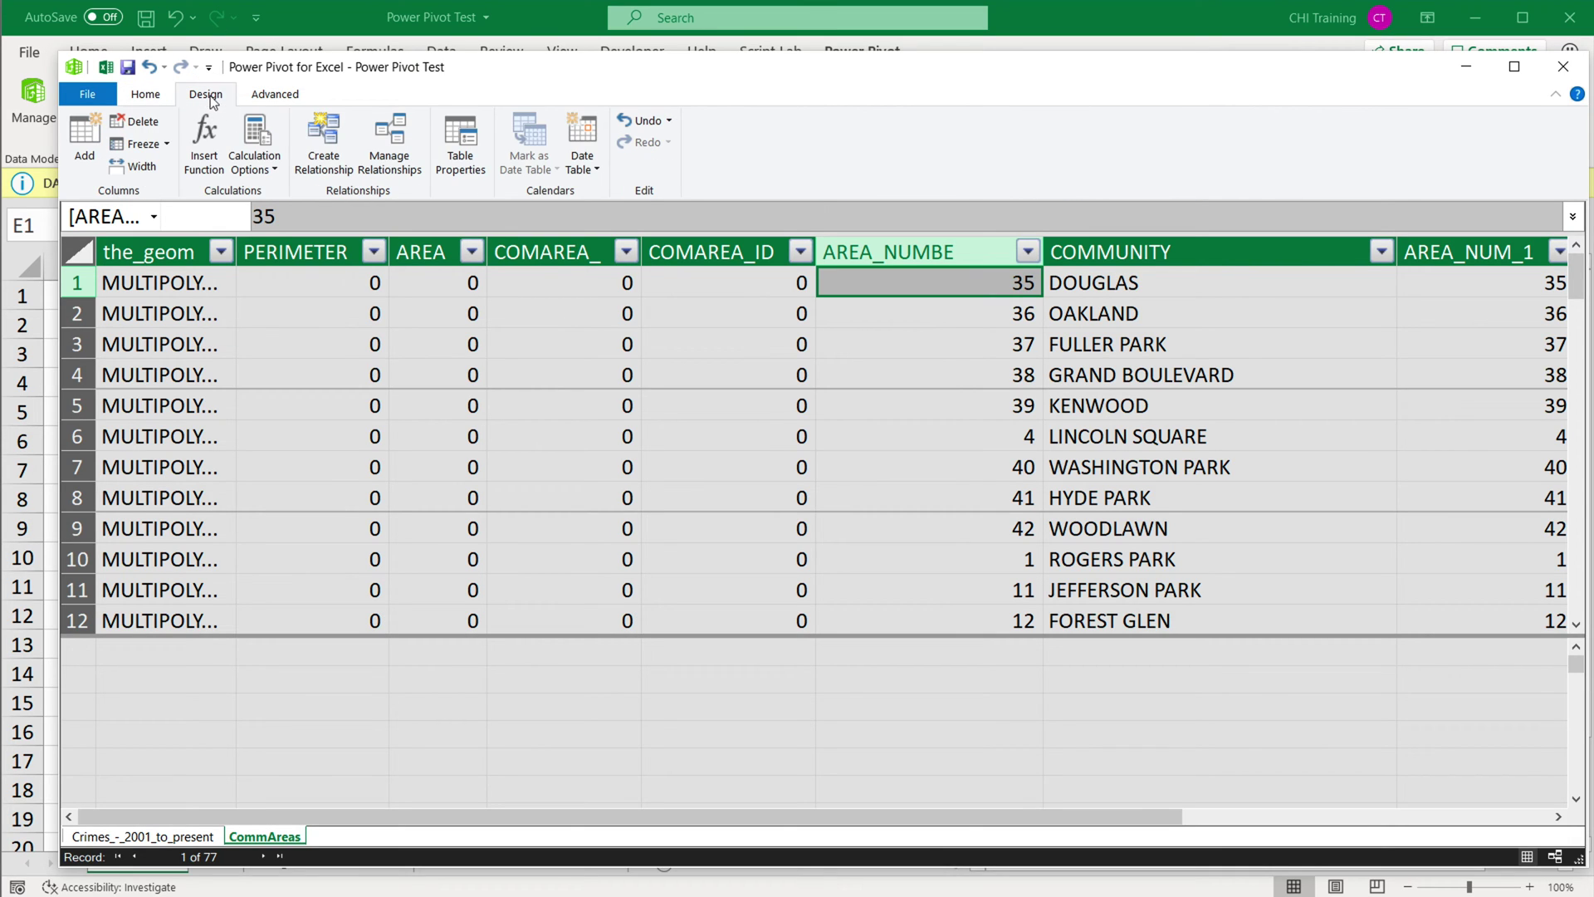
pyautogui.click(334, 165)
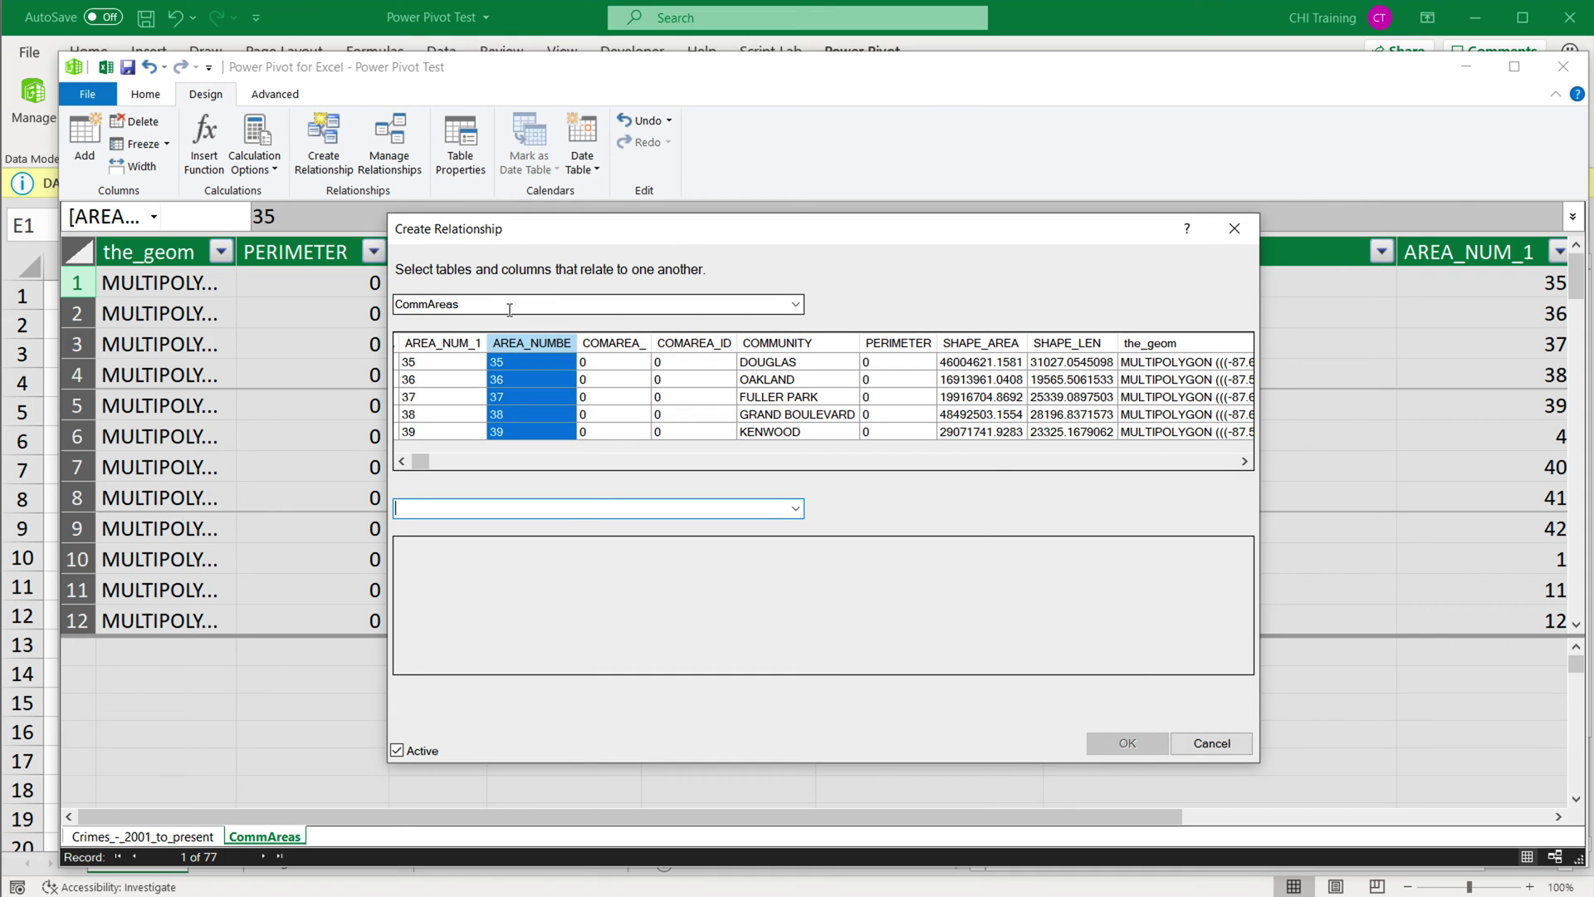
pyautogui.click(804, 308)
pyautogui.click(673, 324)
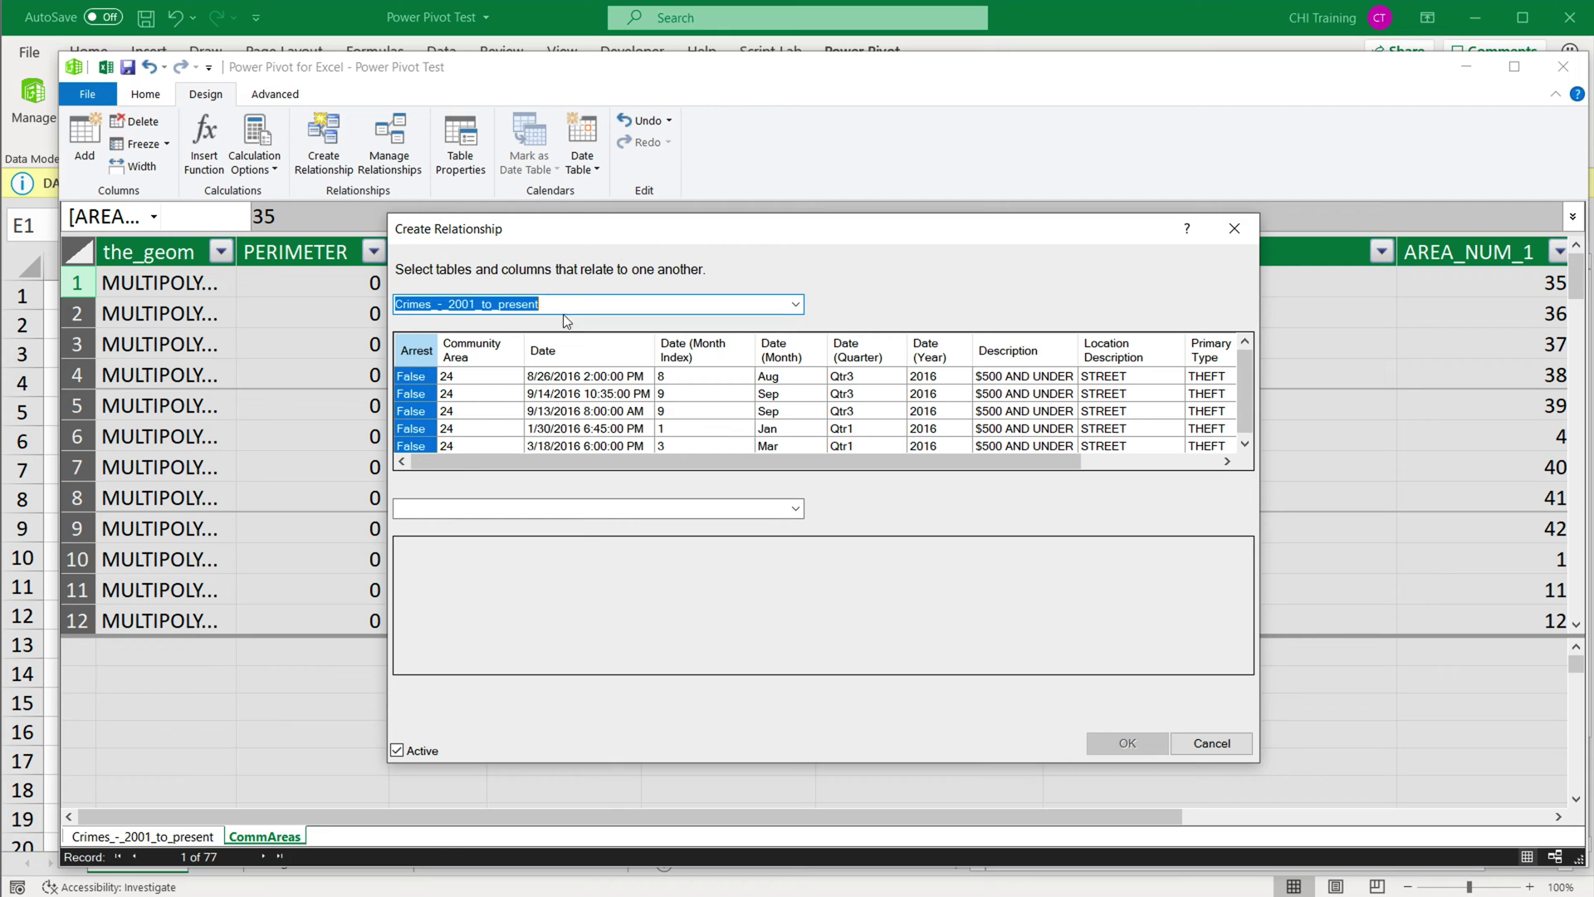
pyautogui.click(795, 510)
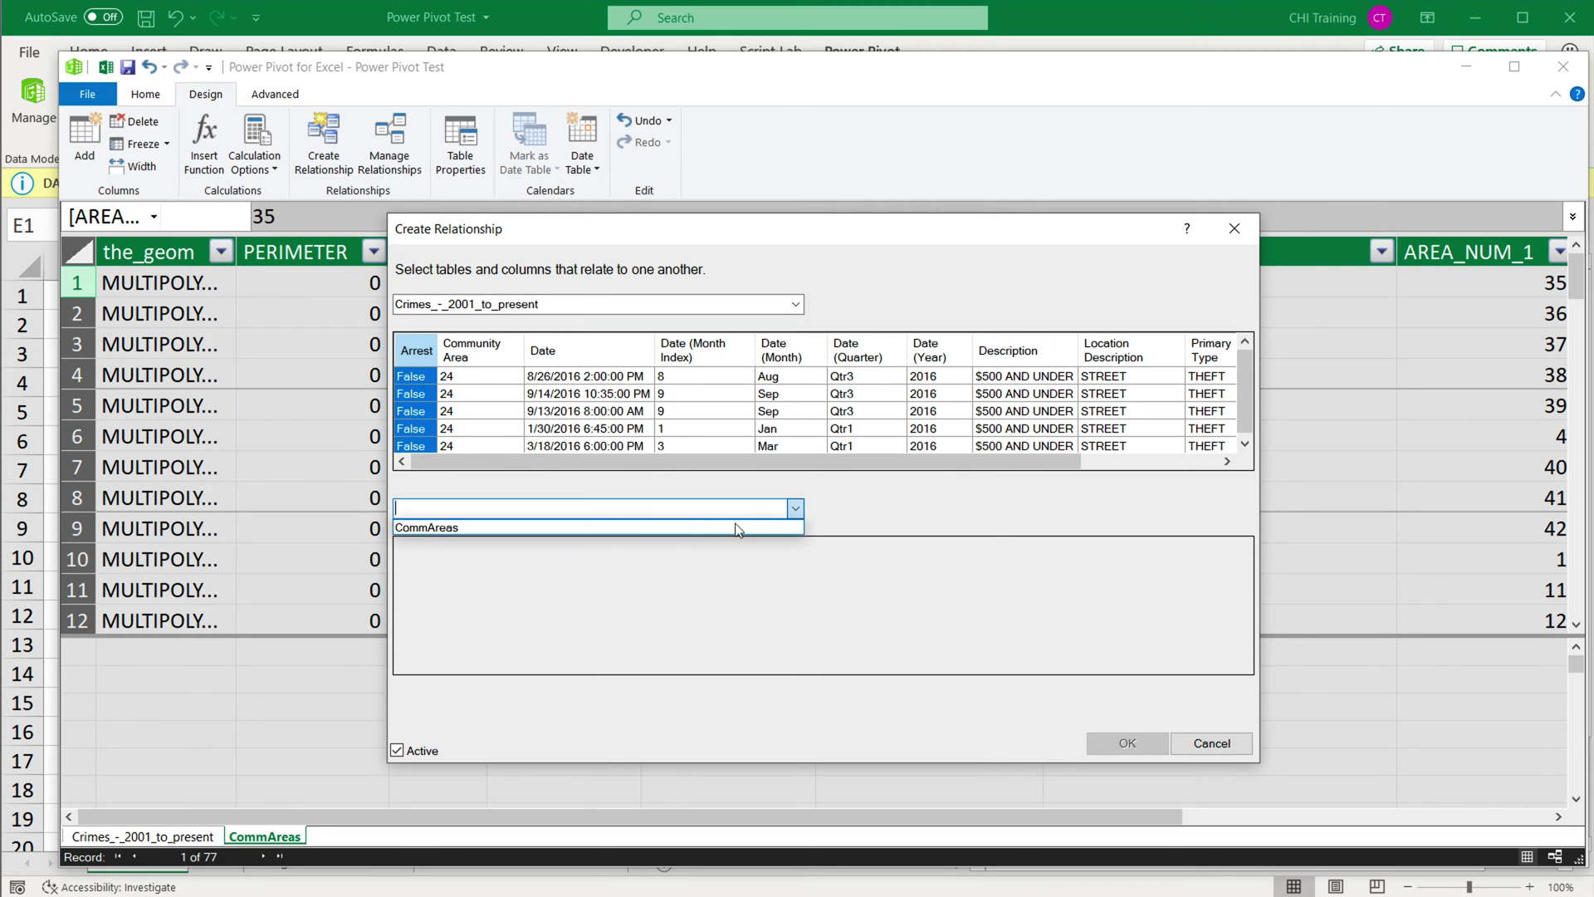
pyautogui.click(641, 528)
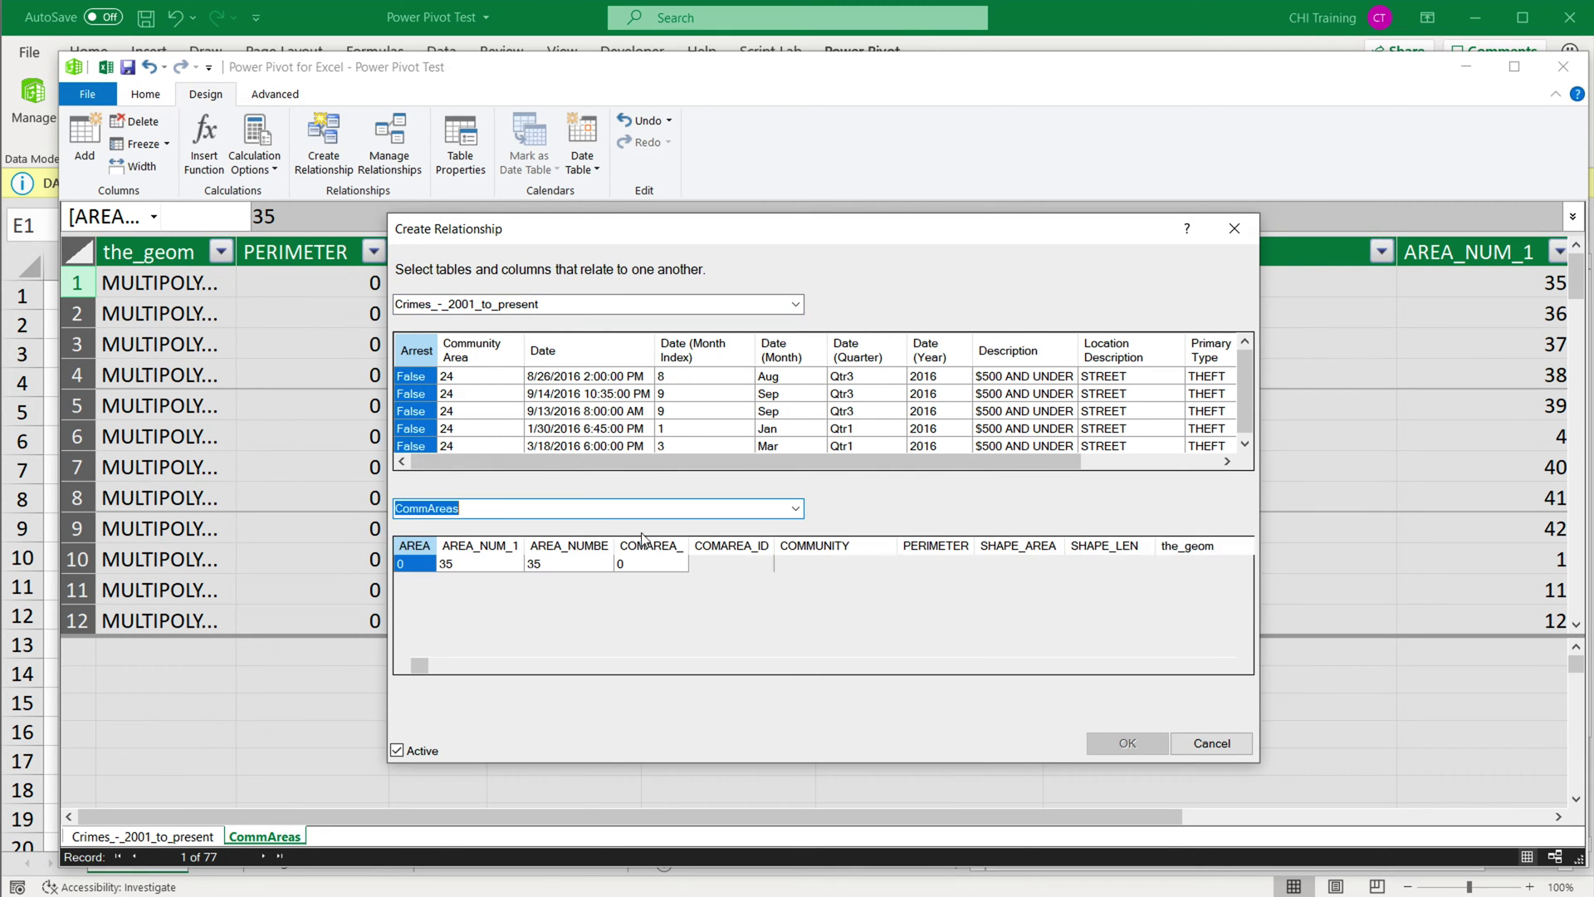
pyautogui.click(474, 358)
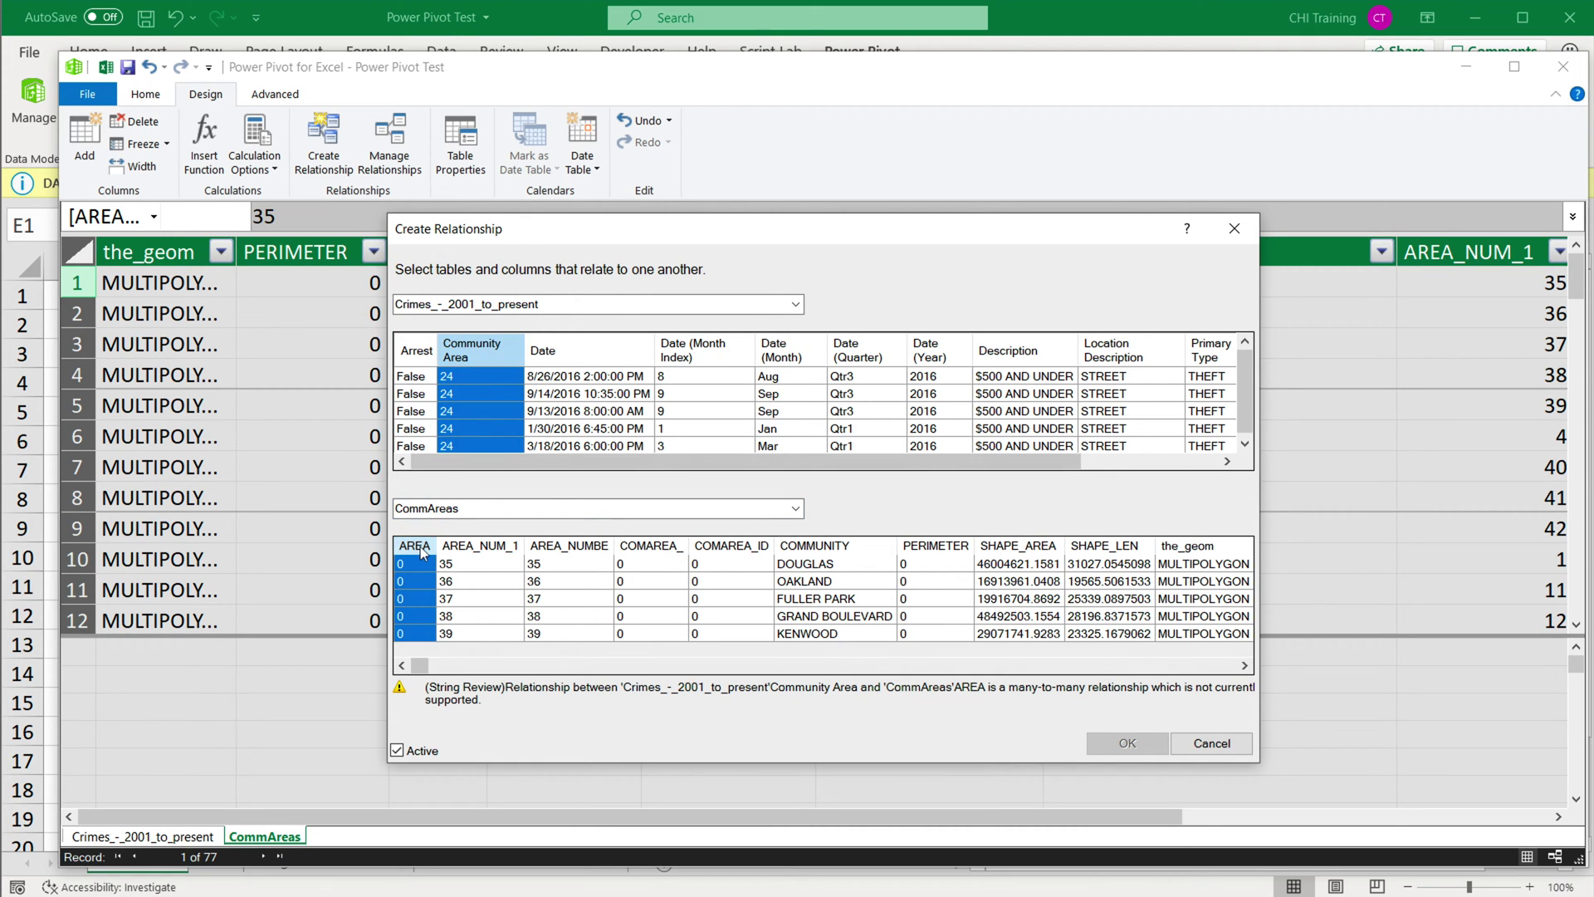
pyautogui.click(582, 546)
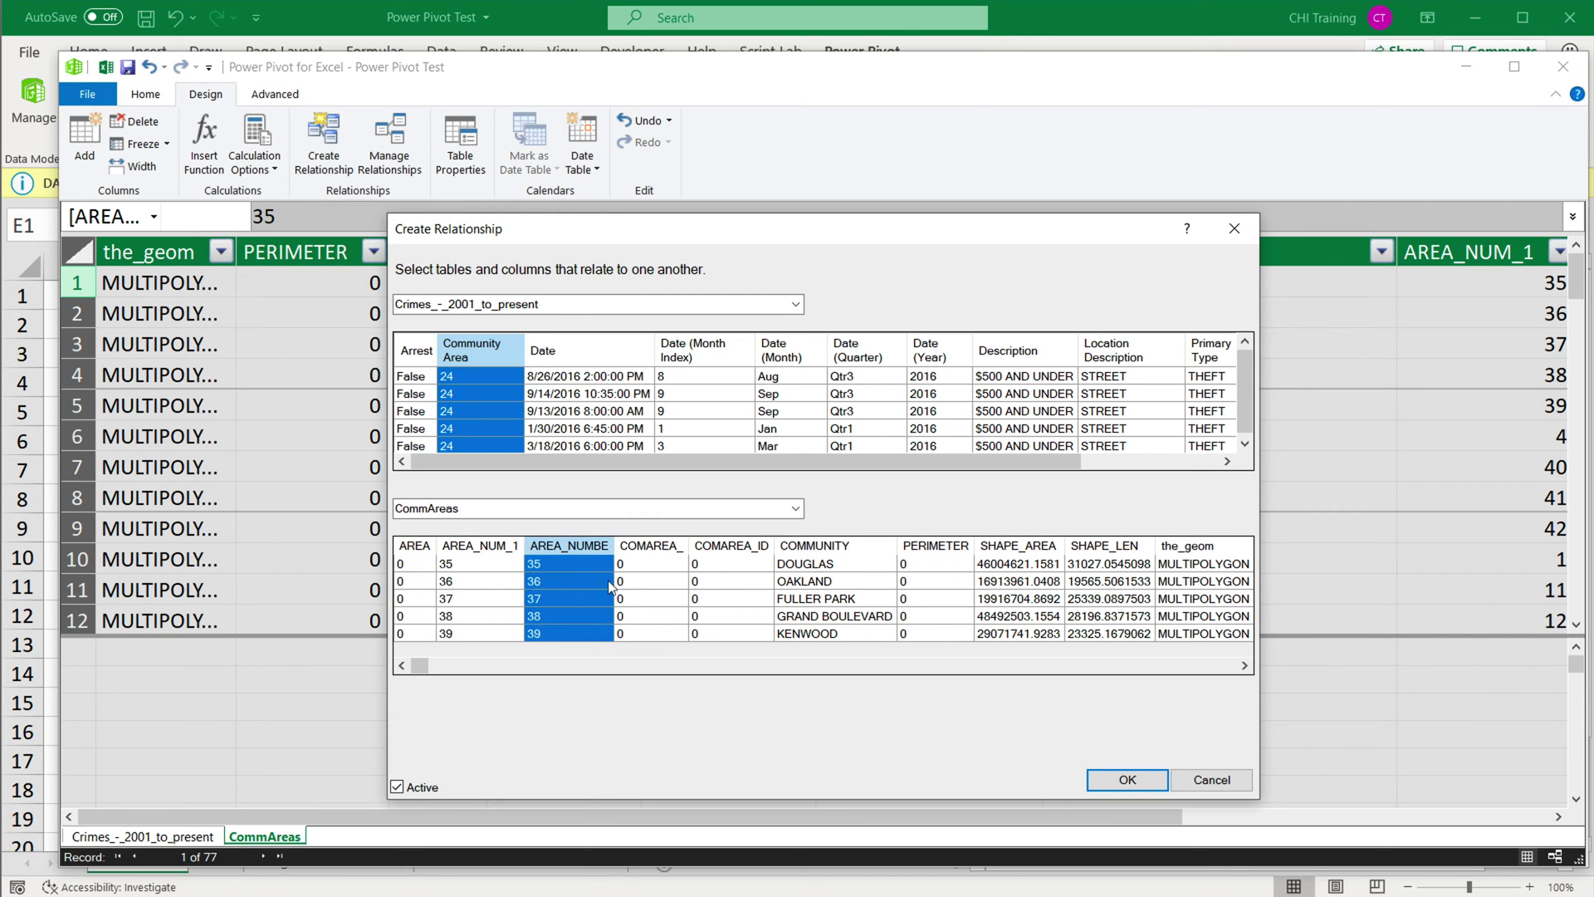
pyautogui.click(1113, 778)
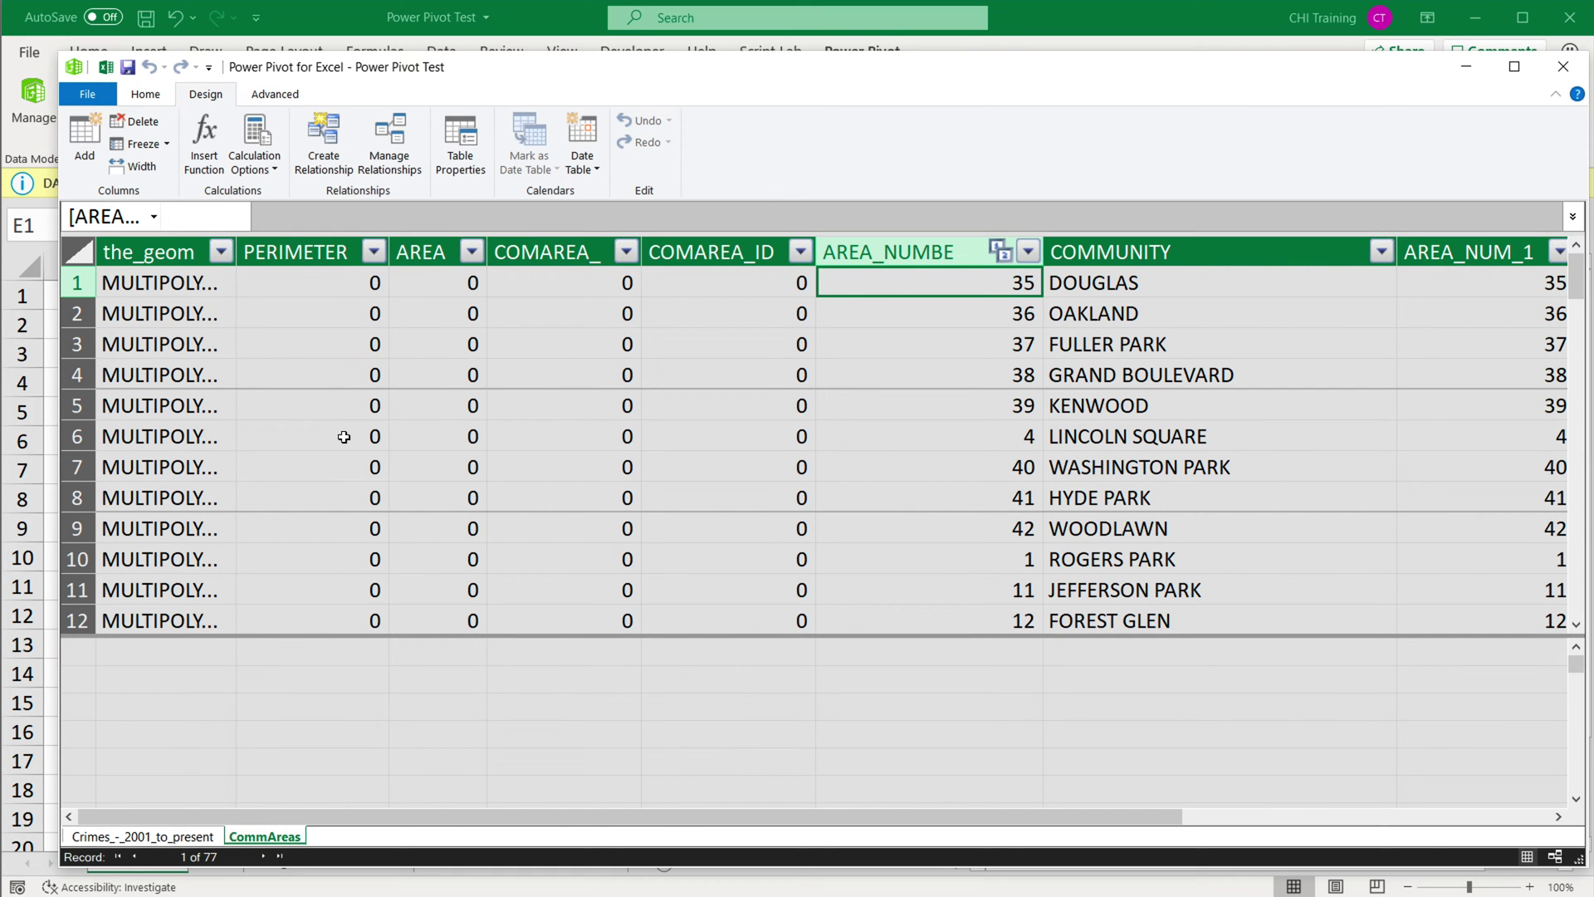
# Insert an empty data-model PivotTable on a new worksheet, Sheet7, from Power Pivot.
pyautogui.click(106, 70)
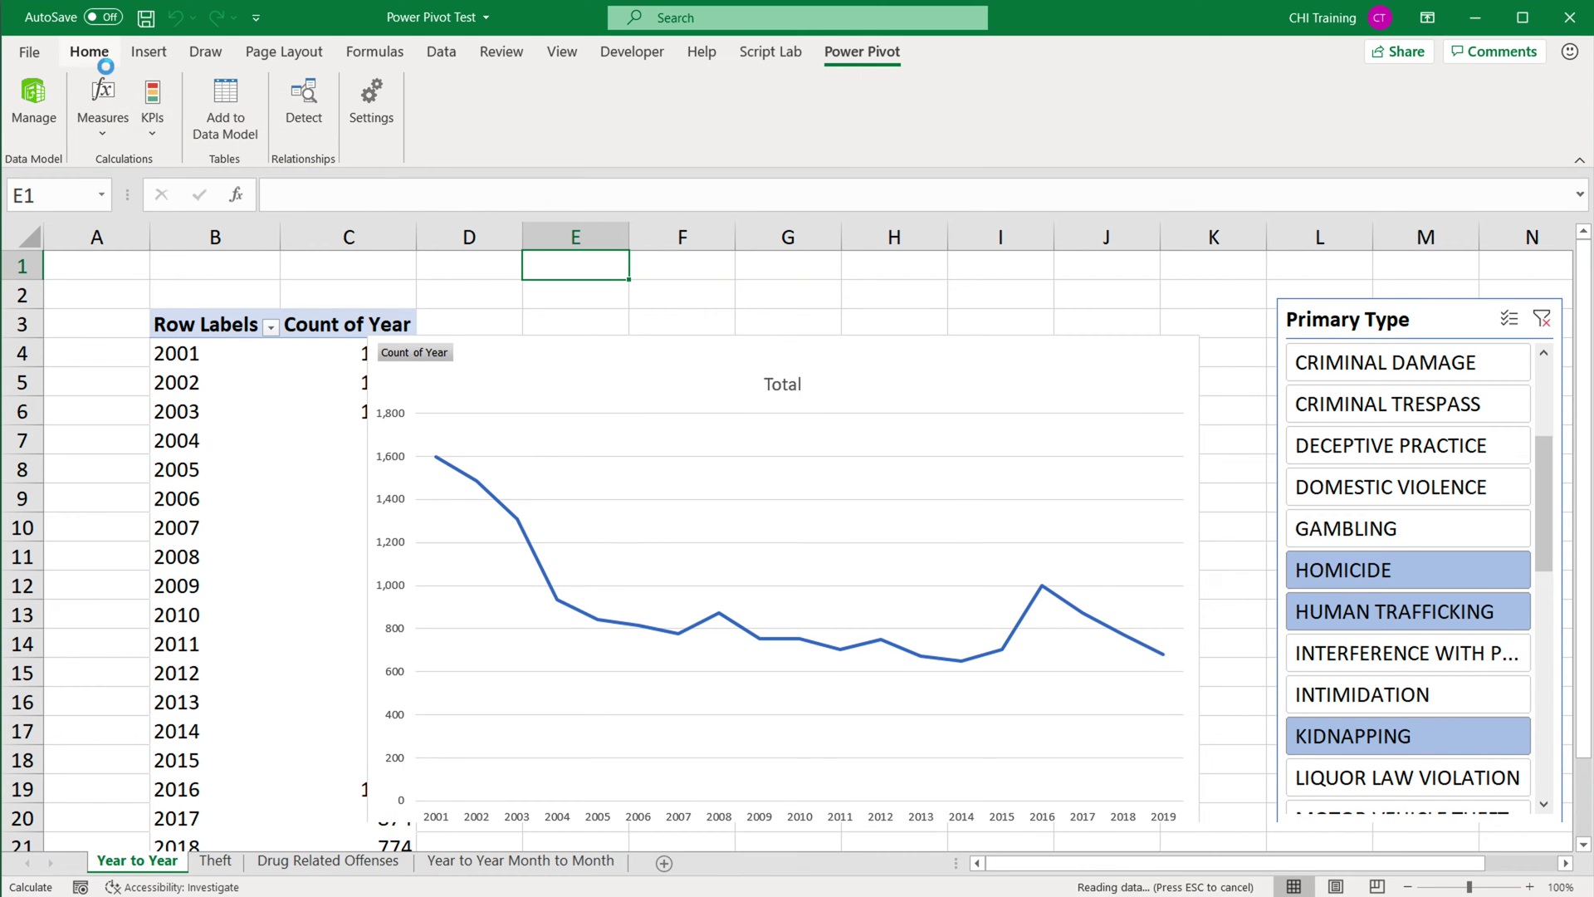
pyautogui.click(215, 324)
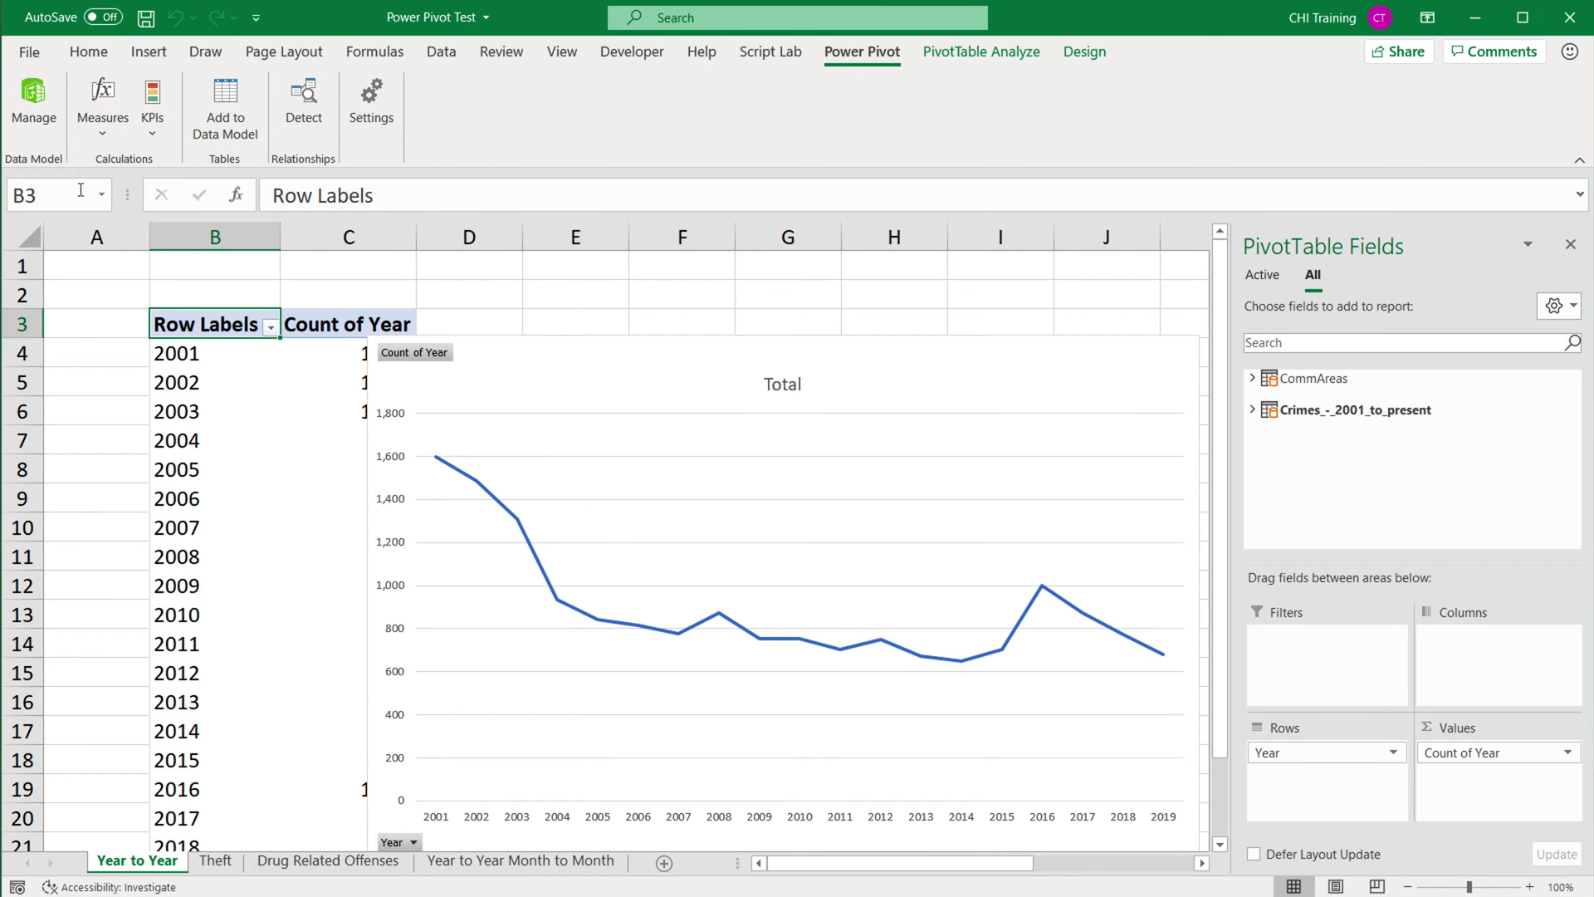
pyautogui.click(23, 98)
pyautogui.click(142, 836)
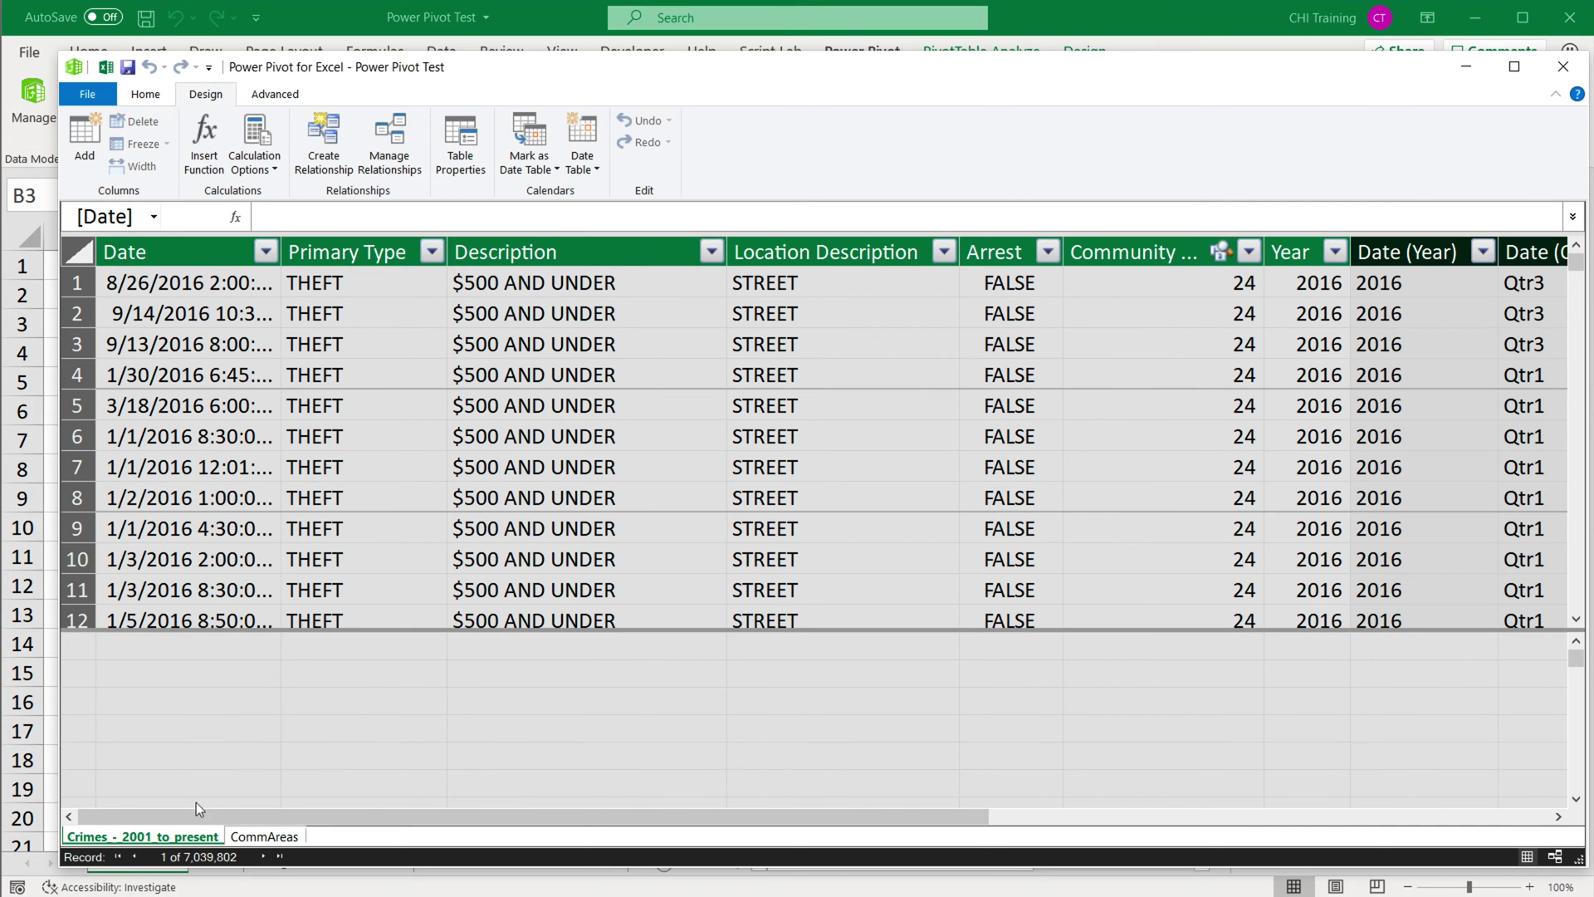
pyautogui.click(146, 94)
pyautogui.click(536, 125)
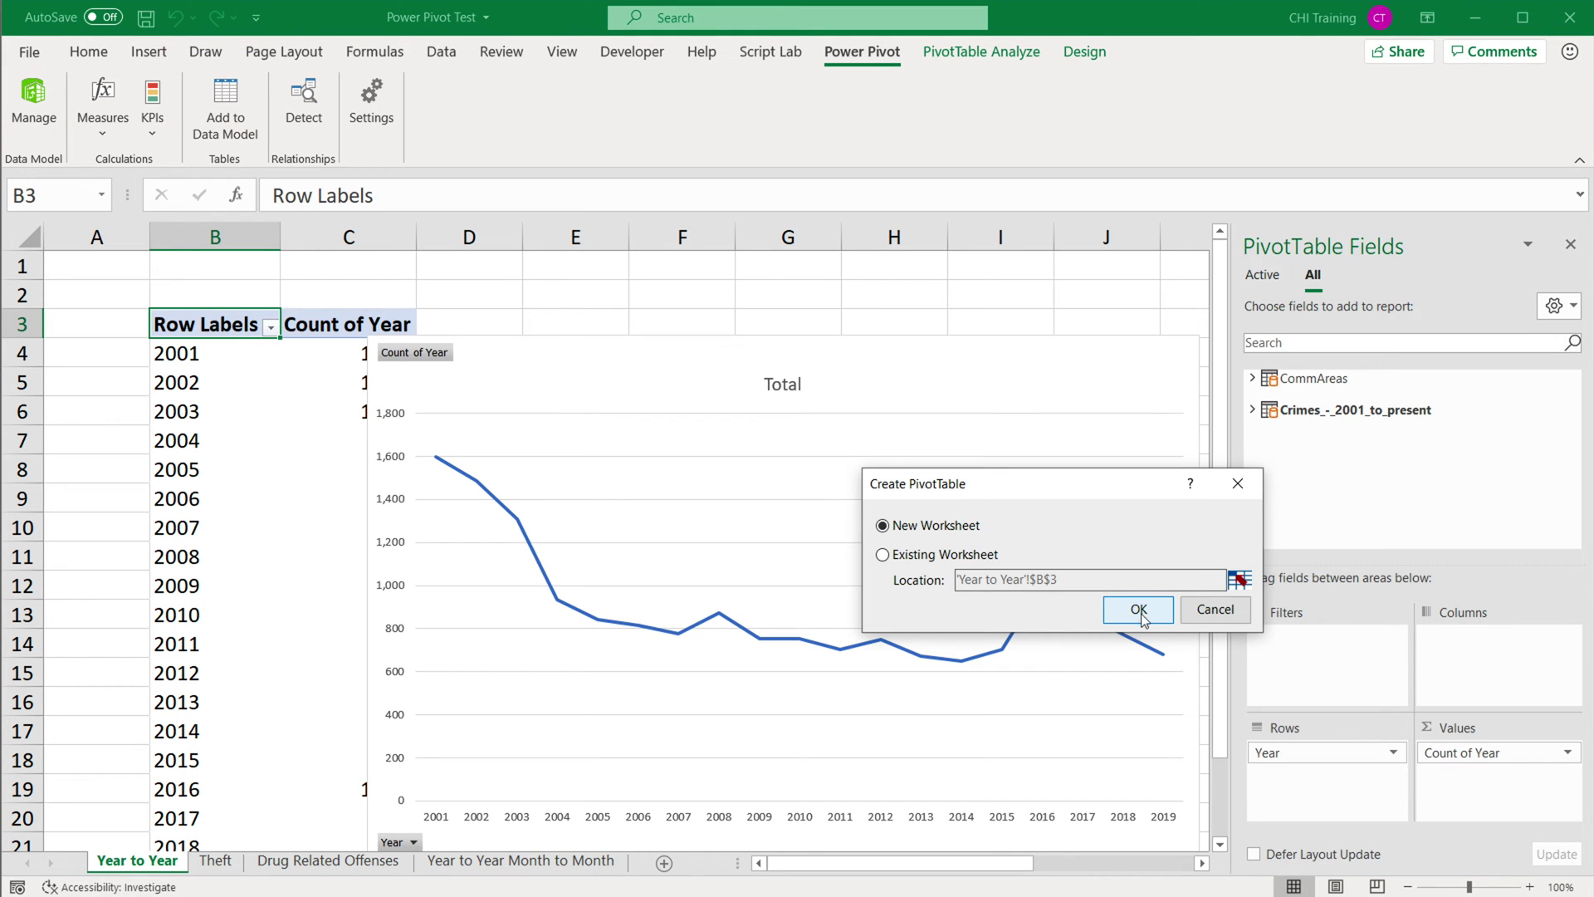
pyautogui.click(1139, 609)
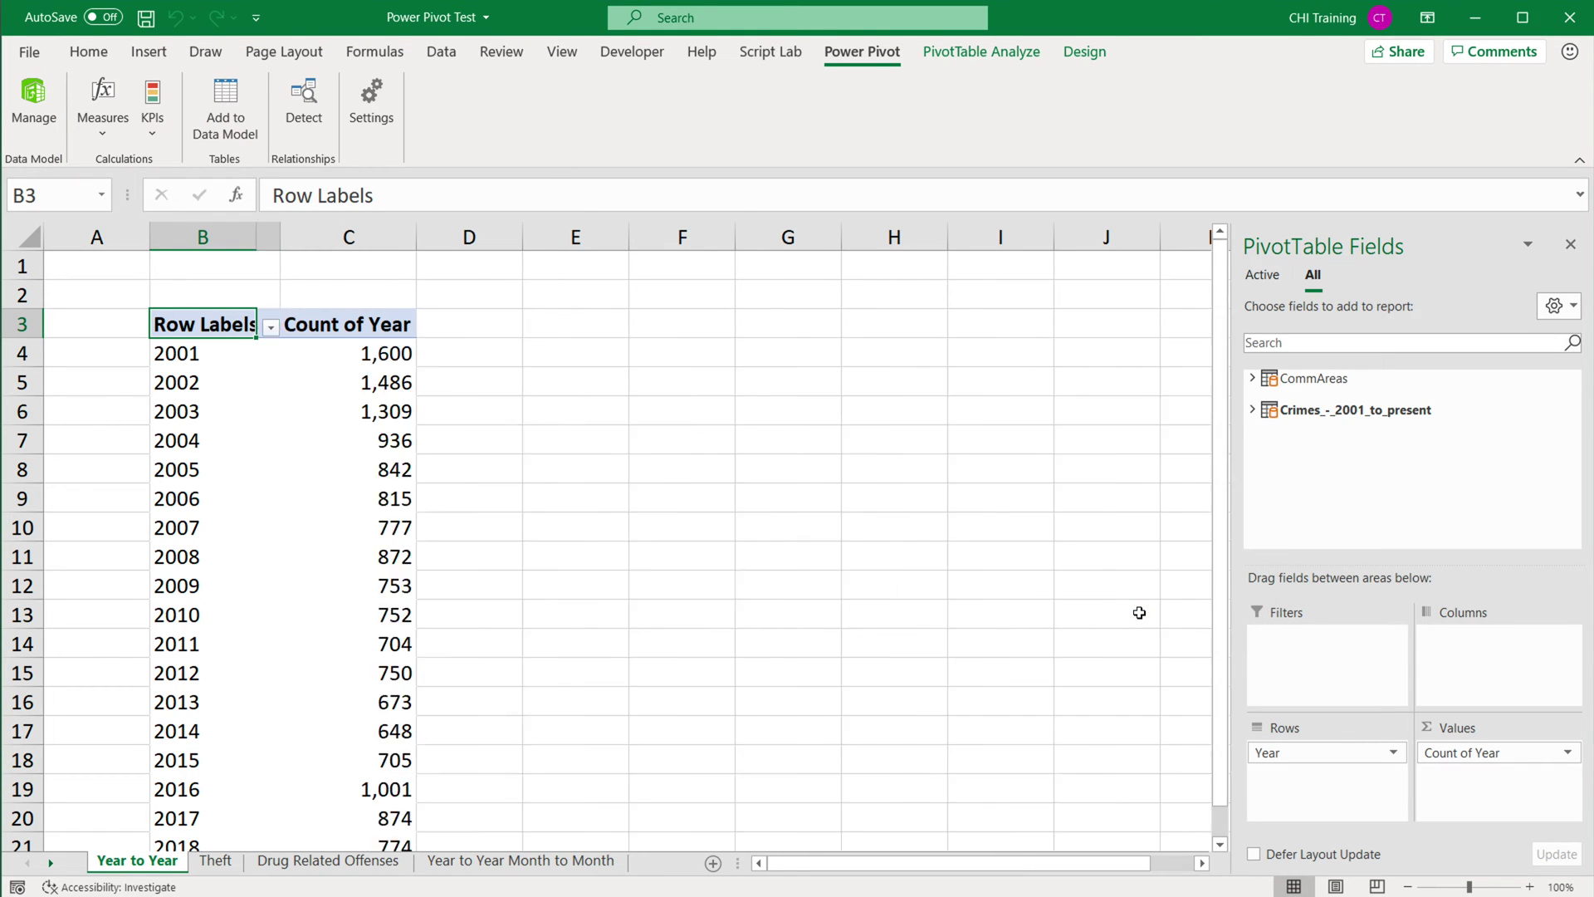
# Add the Crimes table's Year field to the PivotTable Values.
pyautogui.click(1252, 410)
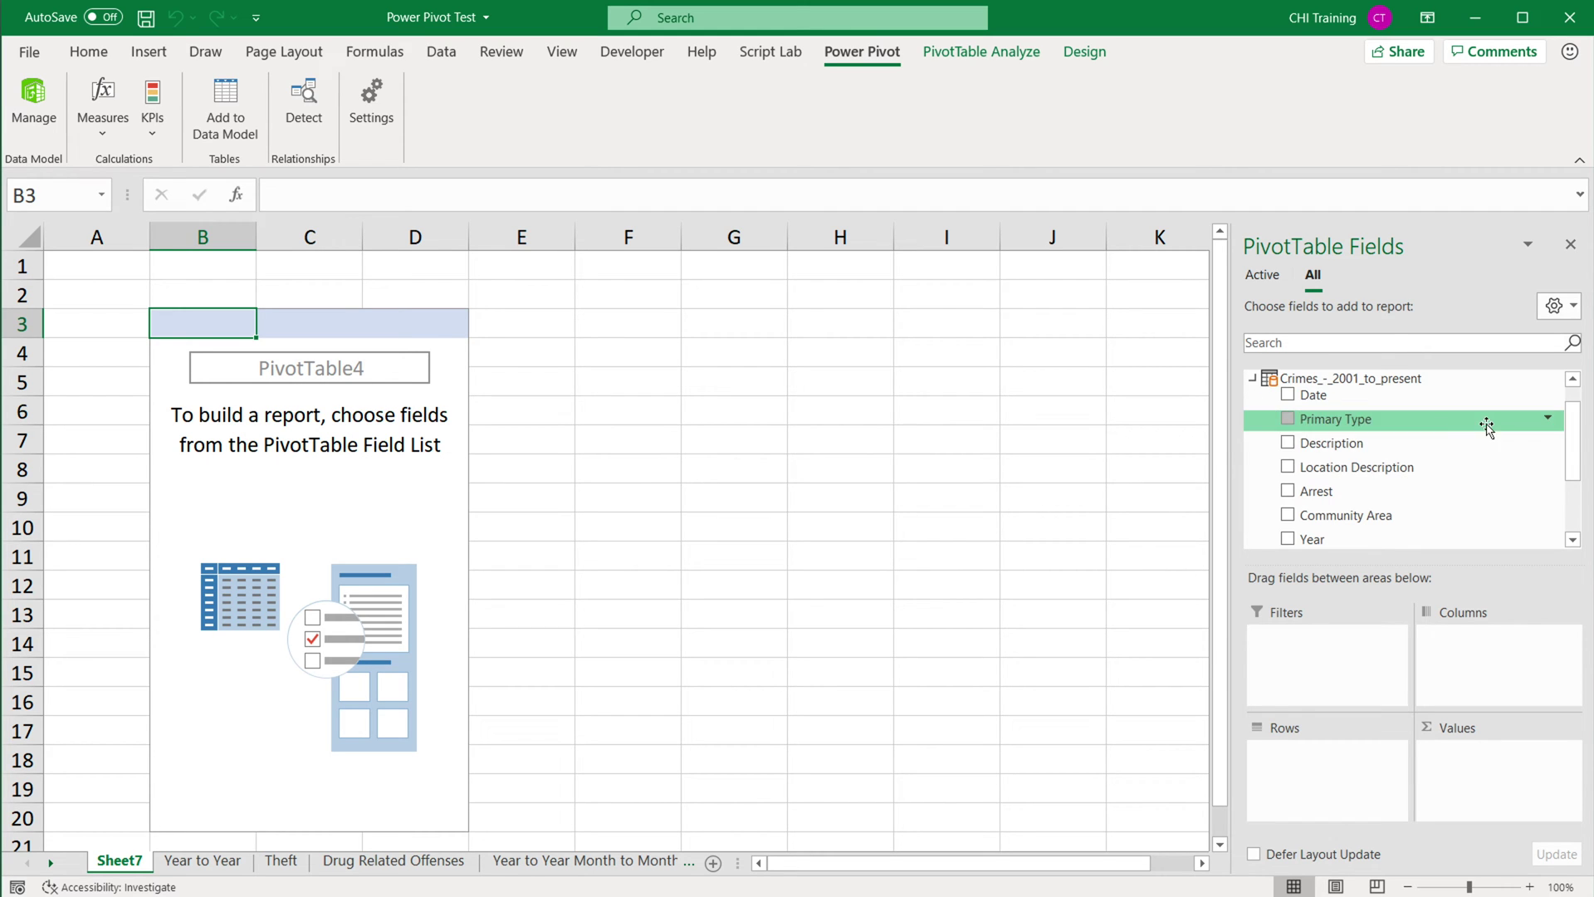
pyautogui.moveTo(1576, 445); pyautogui.dragTo(1578, 482)
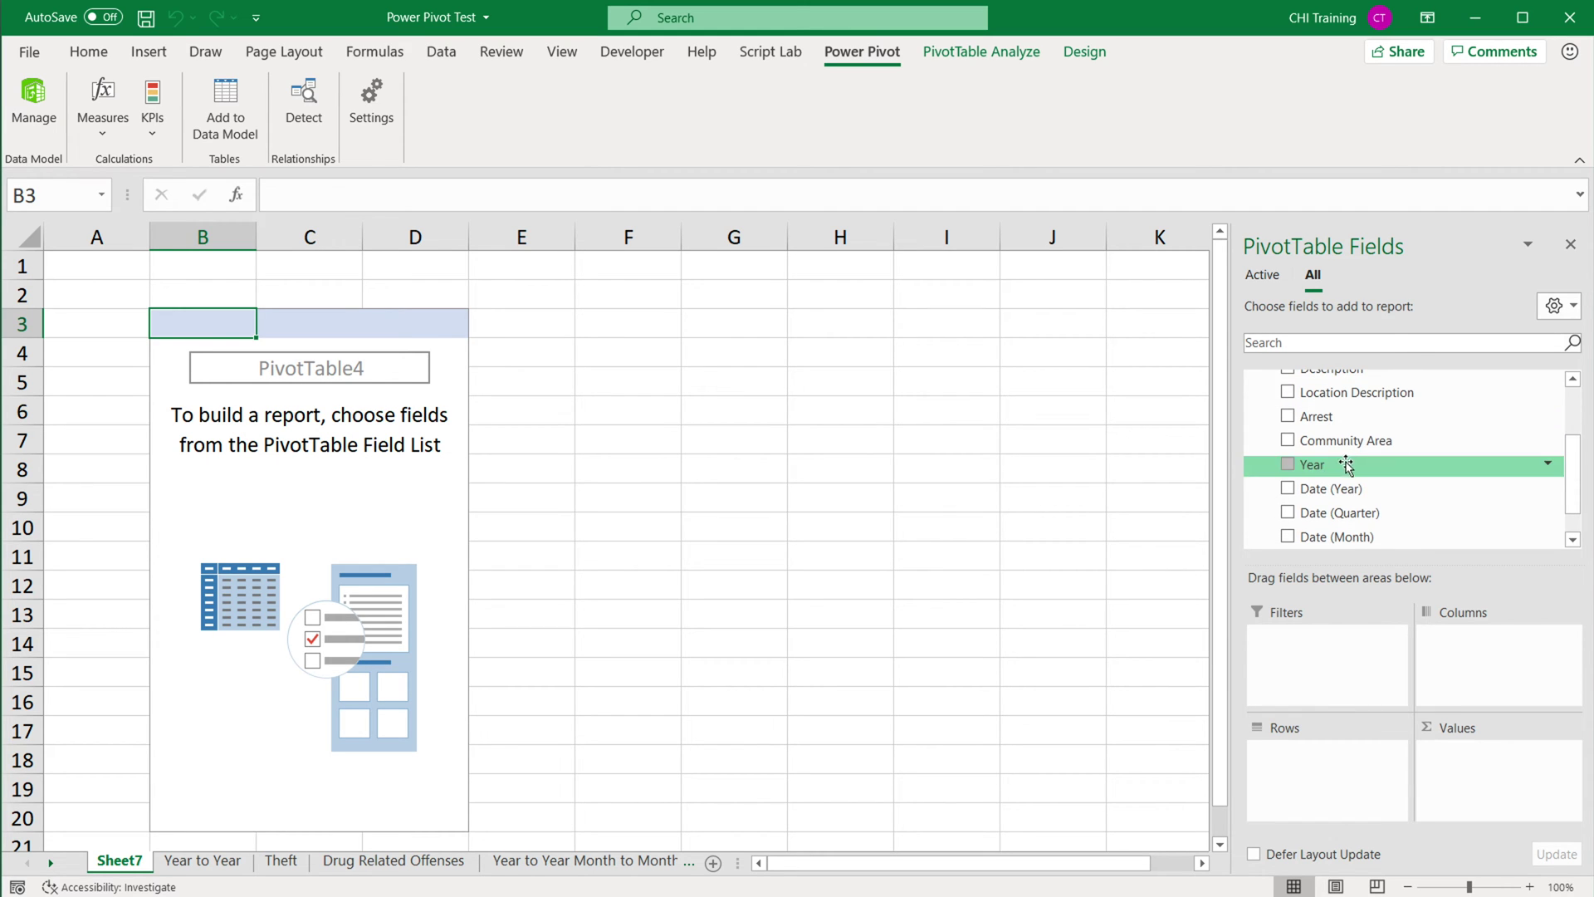
pyautogui.moveTo(1341, 464); pyautogui.dragTo(1474, 771)
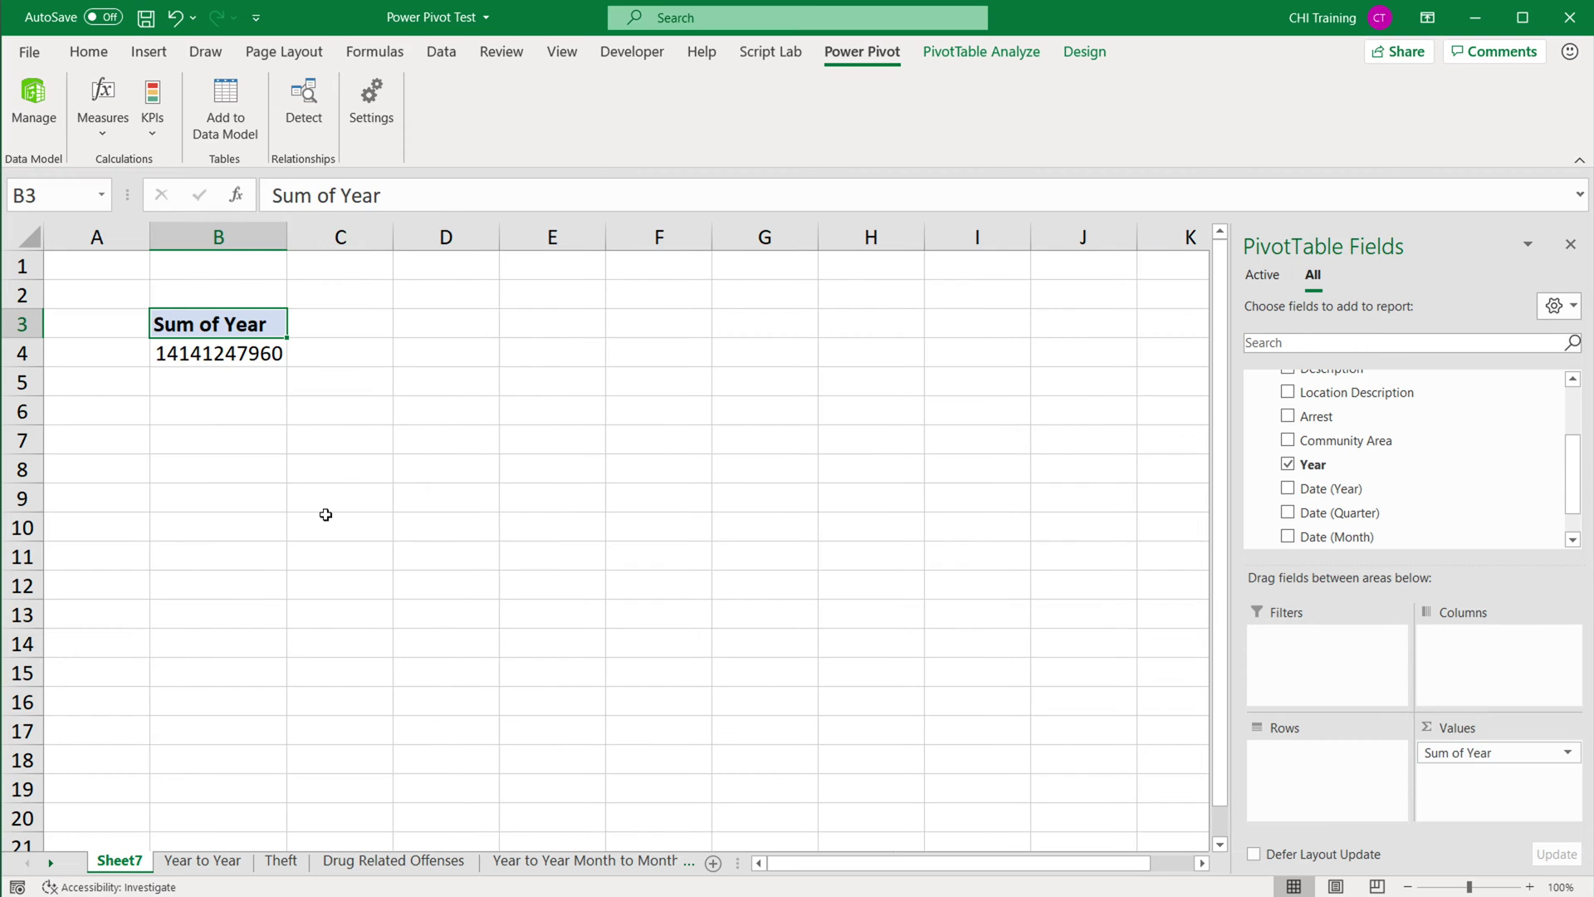
# Summarize Year by Count, formatted as Number with 0 decimals and thousands separator.
pyautogui.rightClick(210, 352)
pyautogui.click(327, 676)
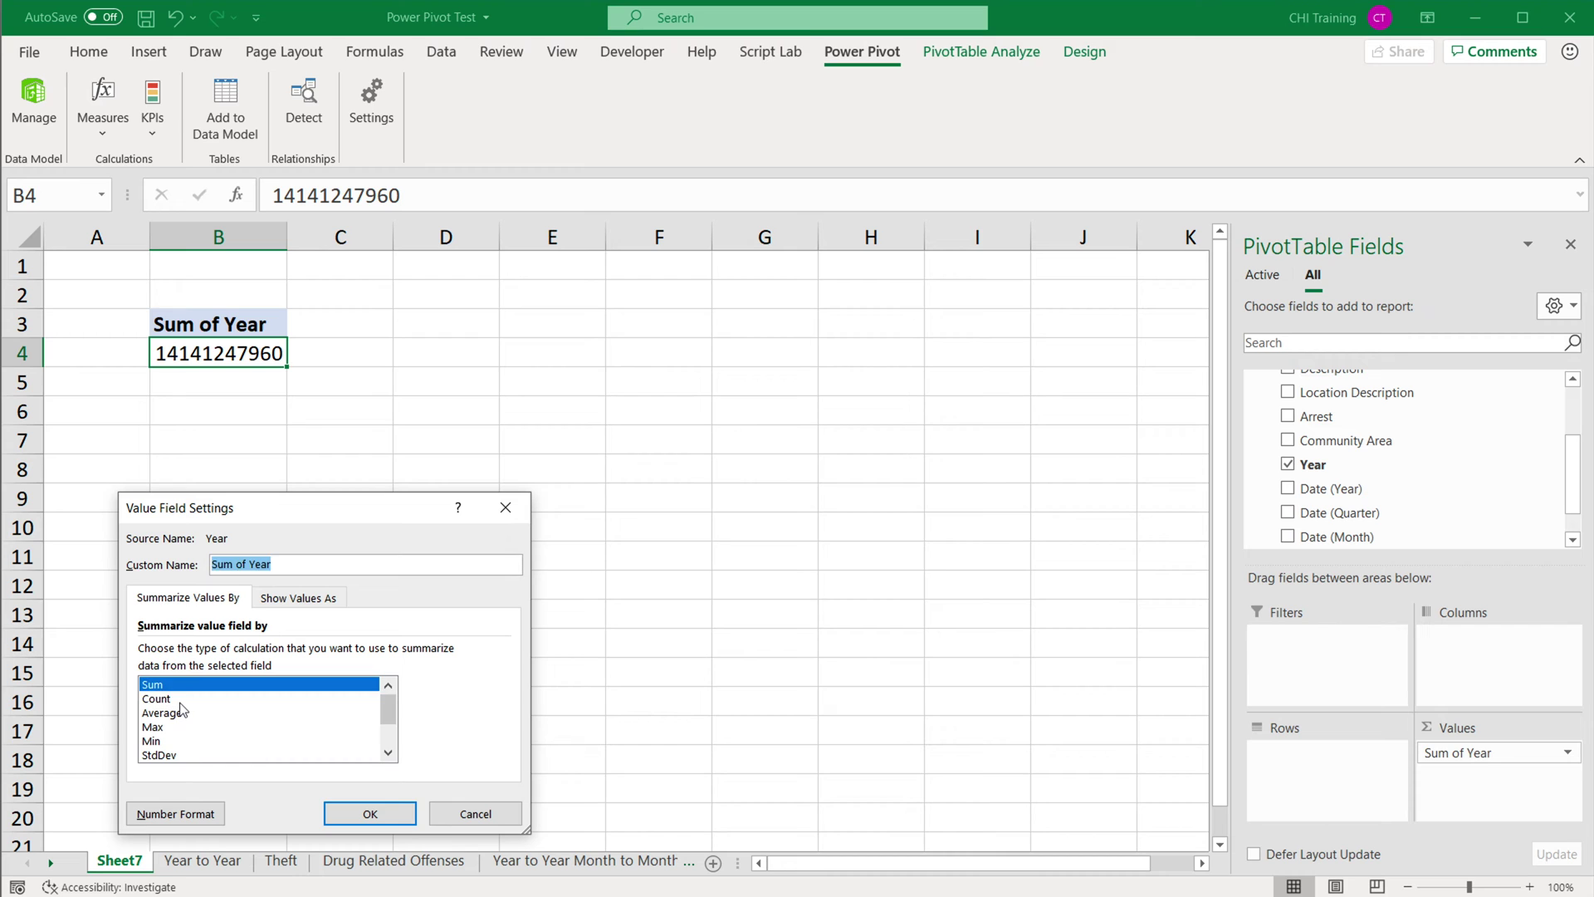
pyautogui.click(134, 812)
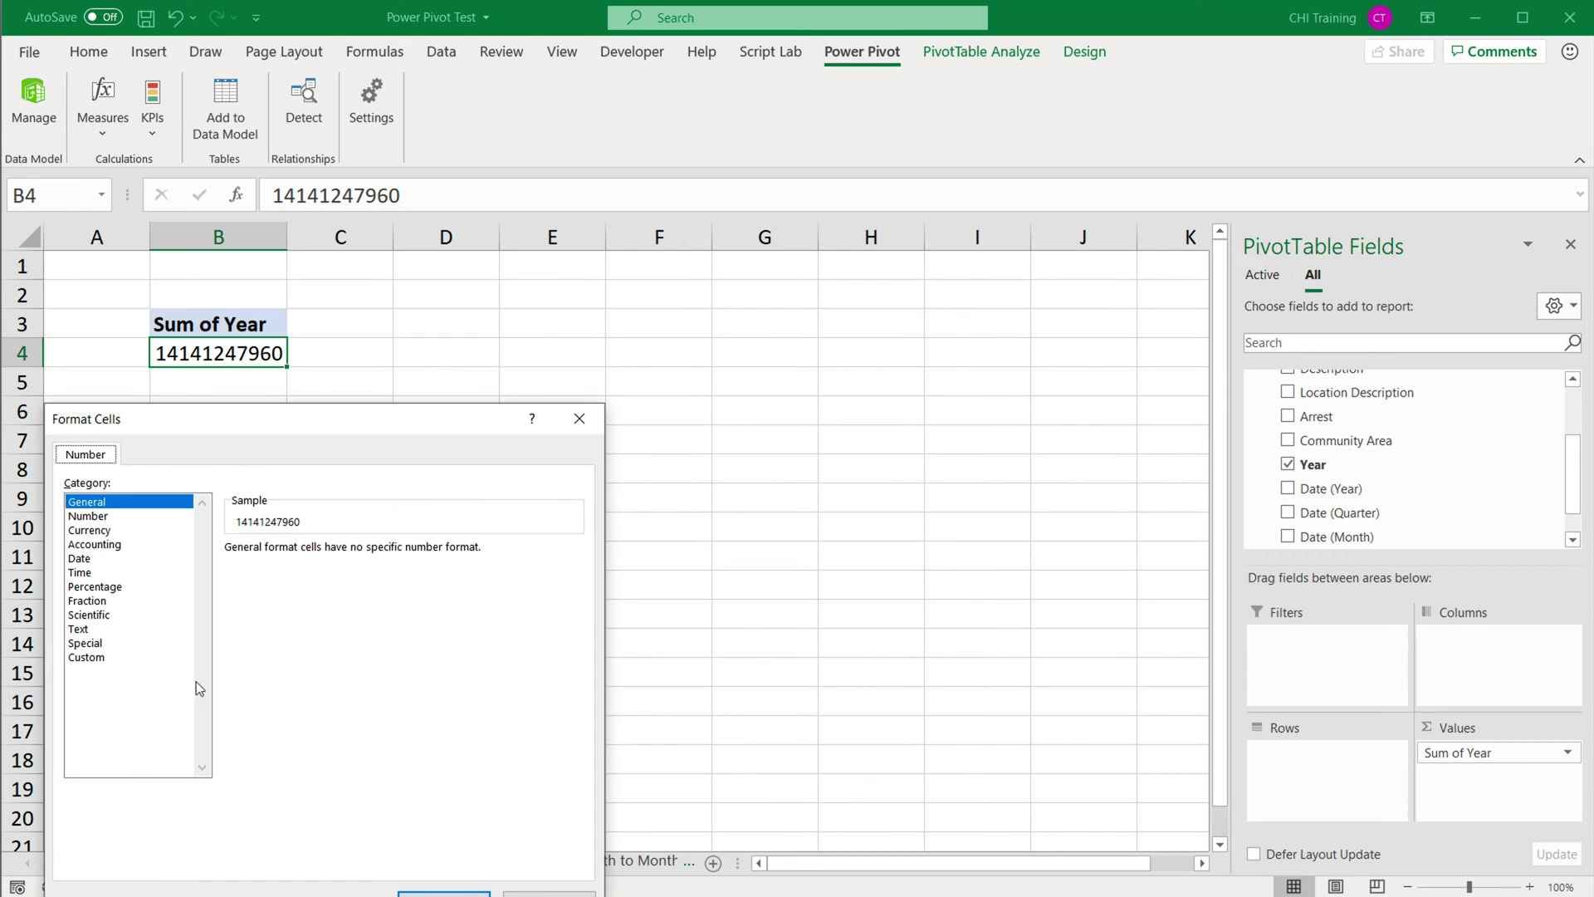
pyautogui.click(122, 516)
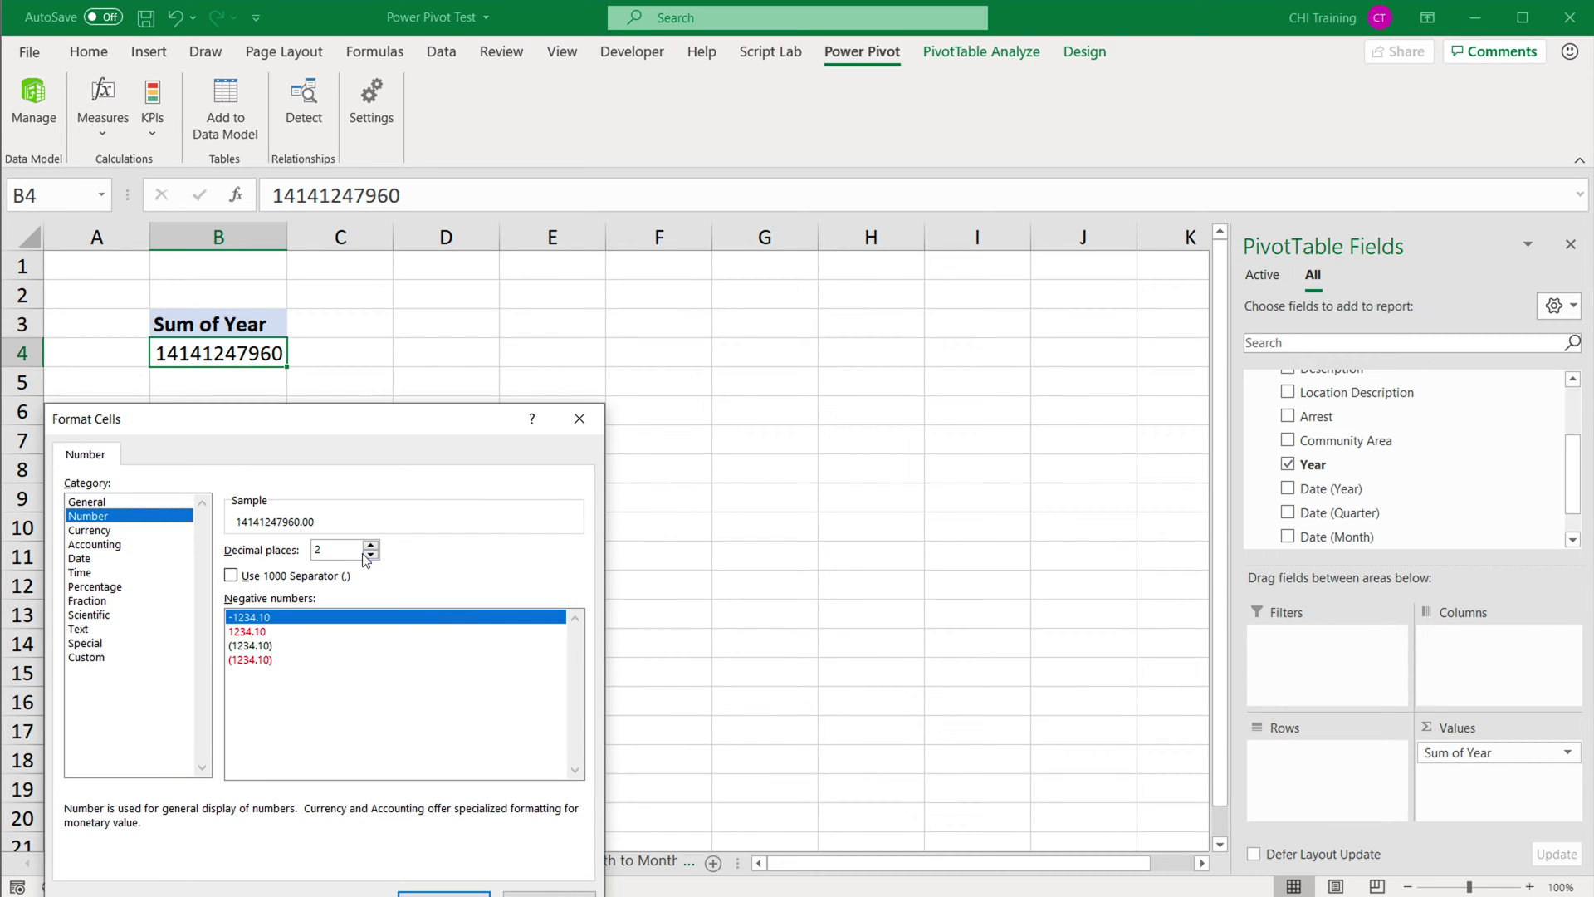
pyautogui.click(371, 554)
pyautogui.click(371, 555)
pyautogui.click(231, 575)
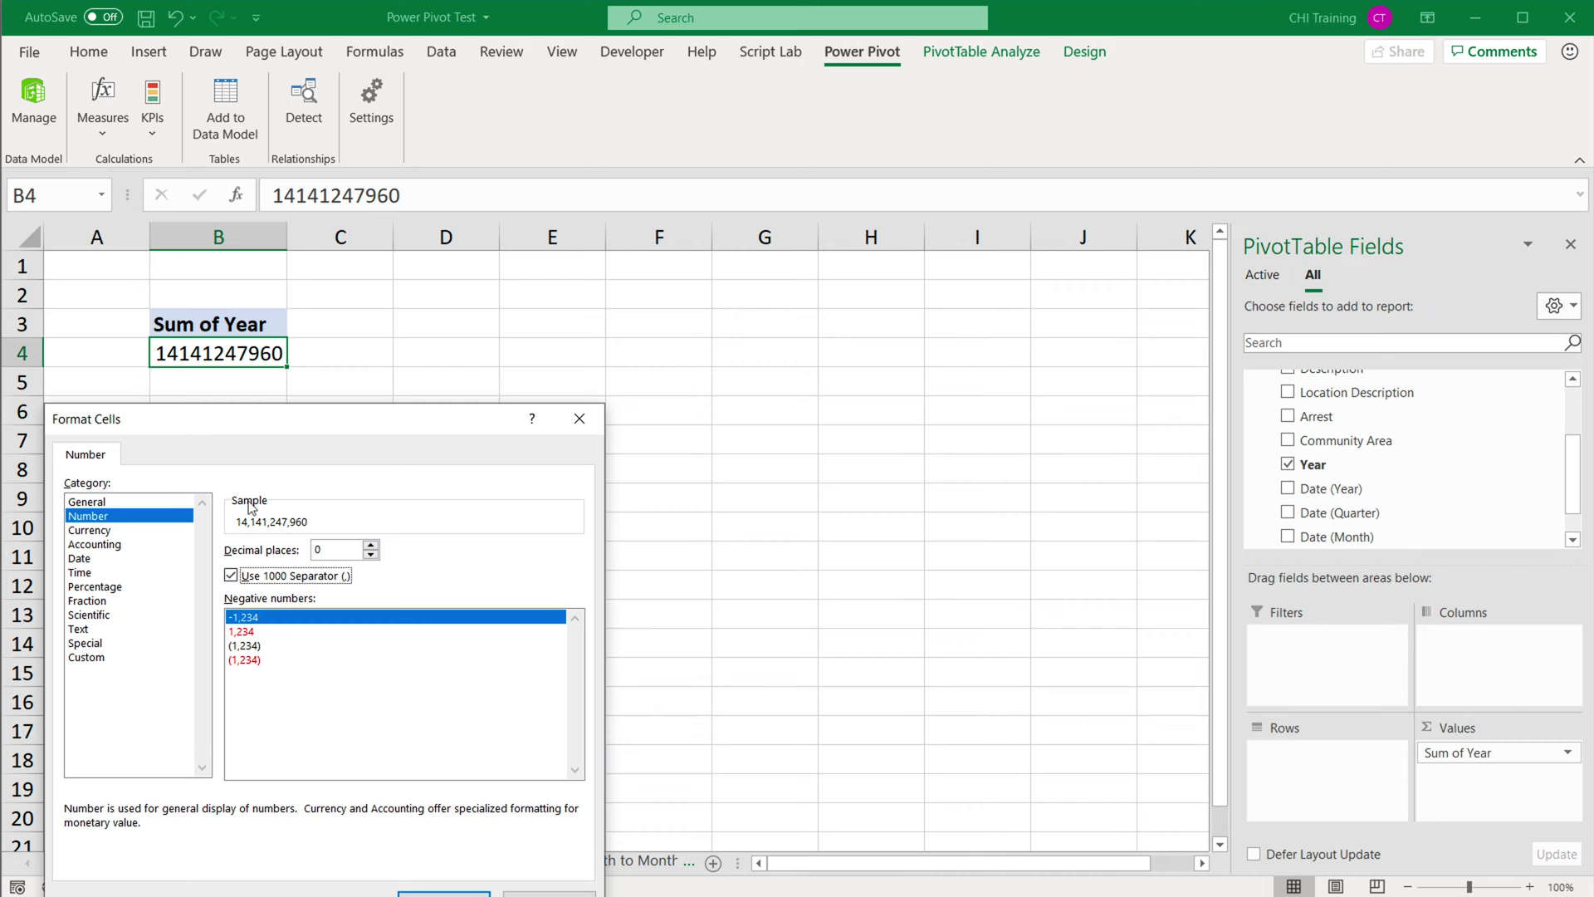
pyautogui.moveTo(288, 427); pyautogui.dragTo(407, 247)
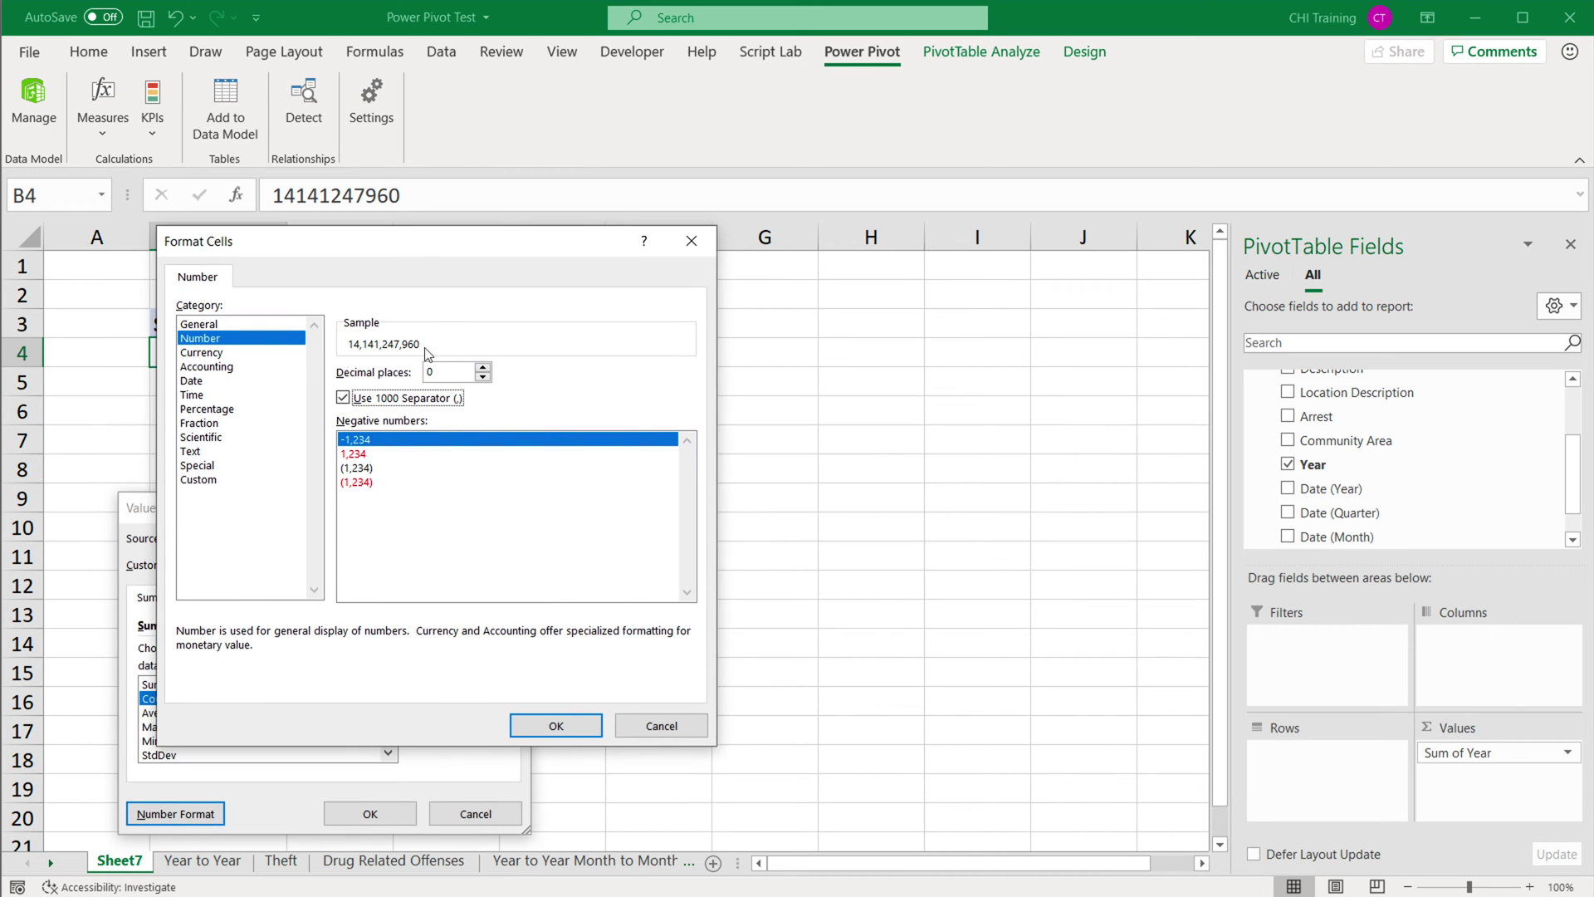
pyautogui.click(553, 725)
pyautogui.click(406, 815)
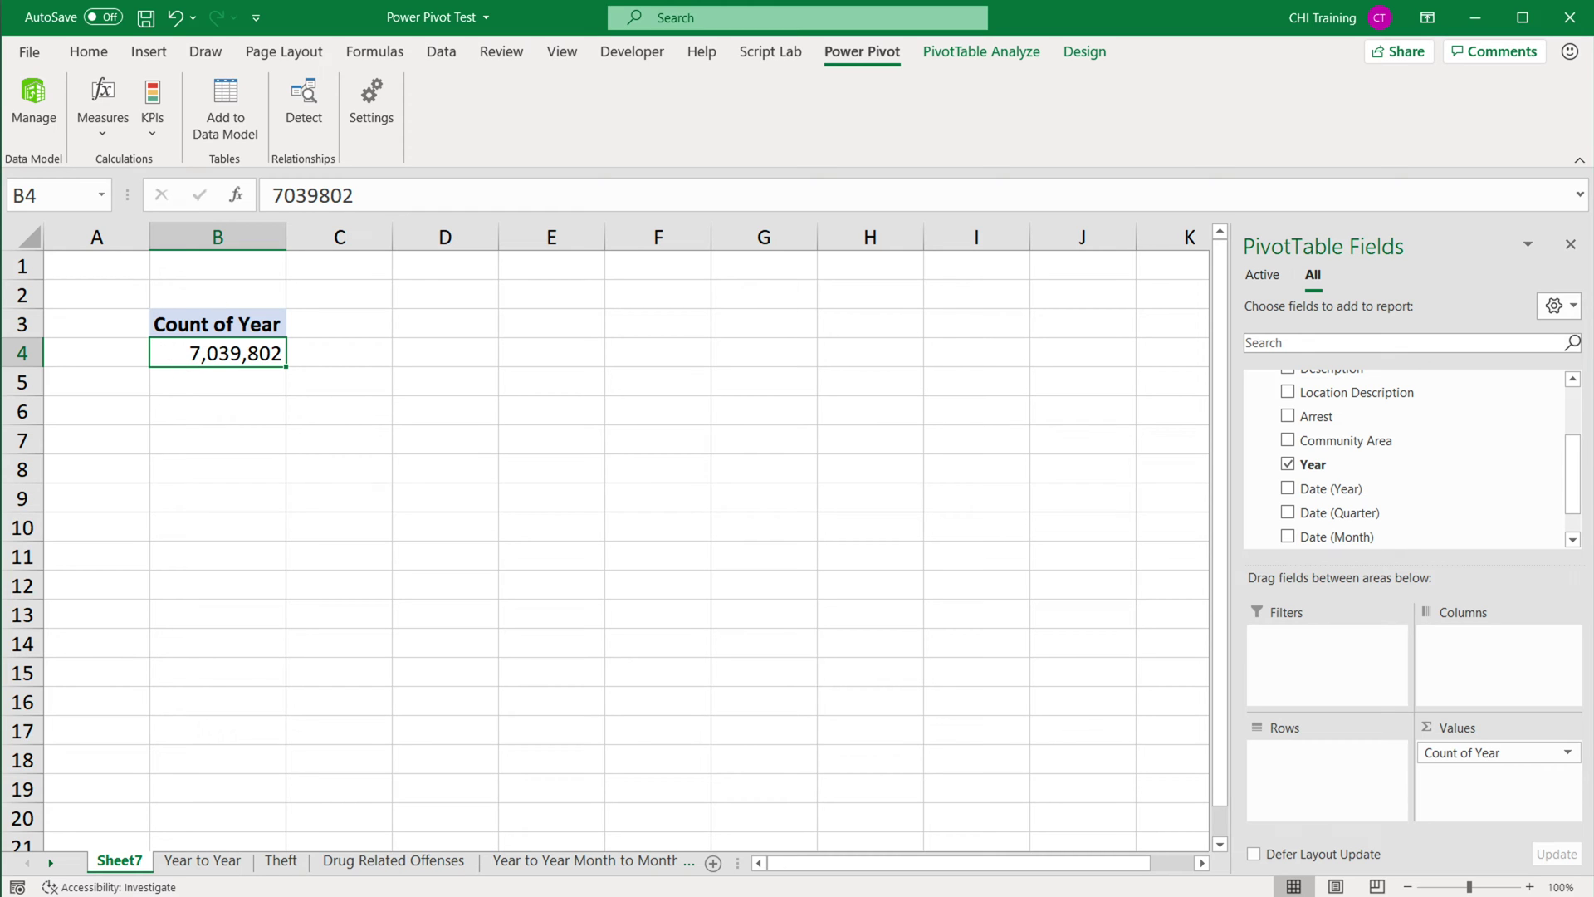
pyautogui.moveTo(203, 355)
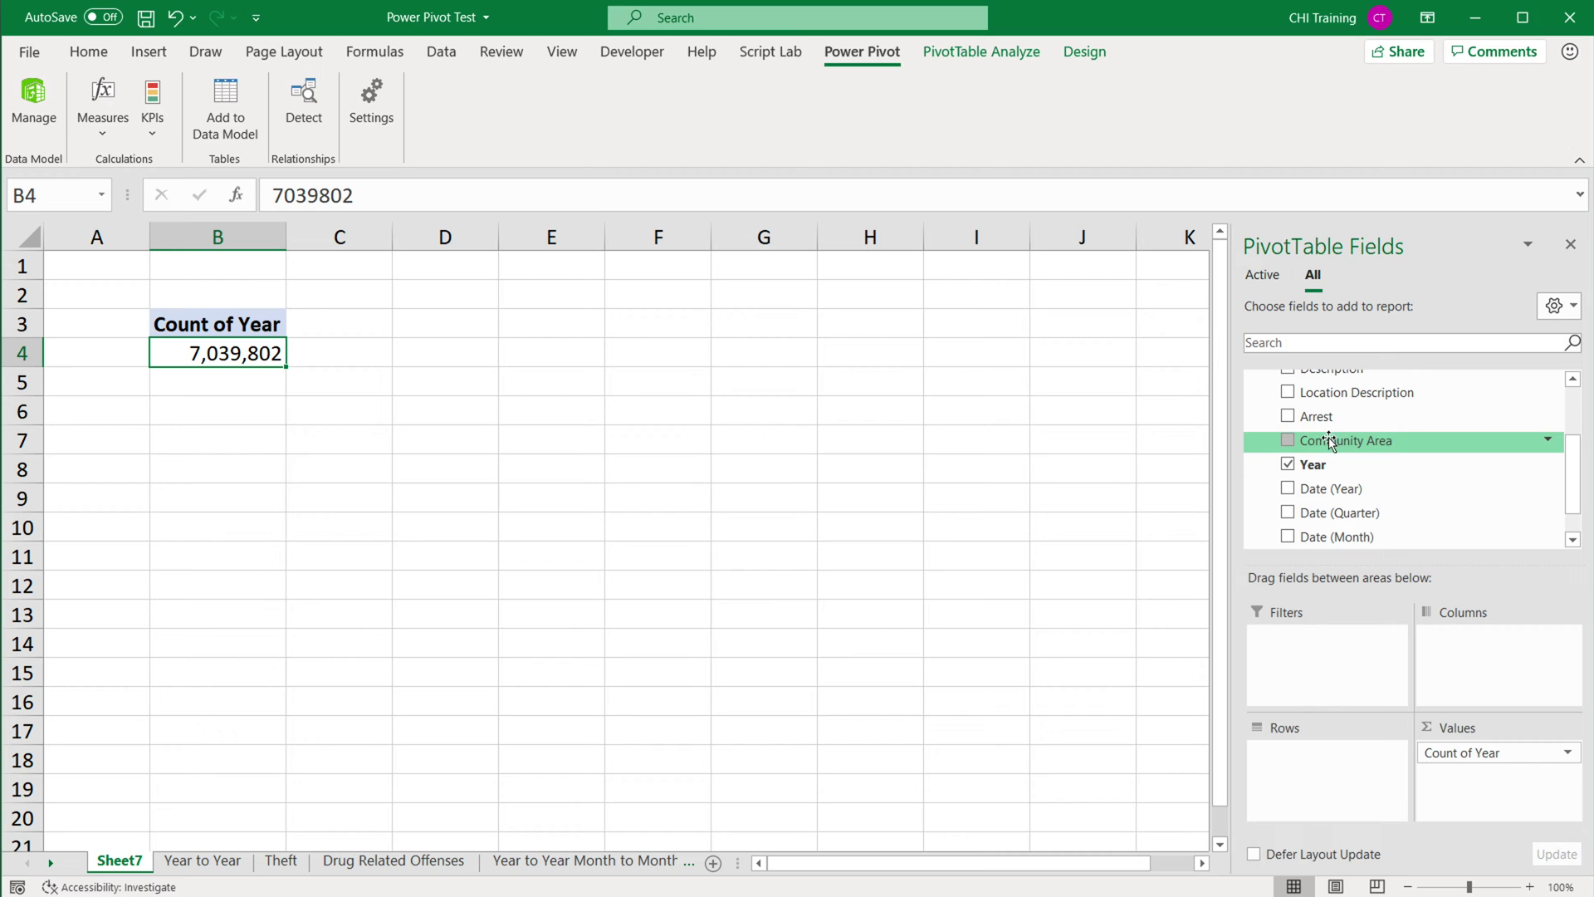
pyautogui.moveTo(1350, 442); pyautogui.dragTo(1351, 795)
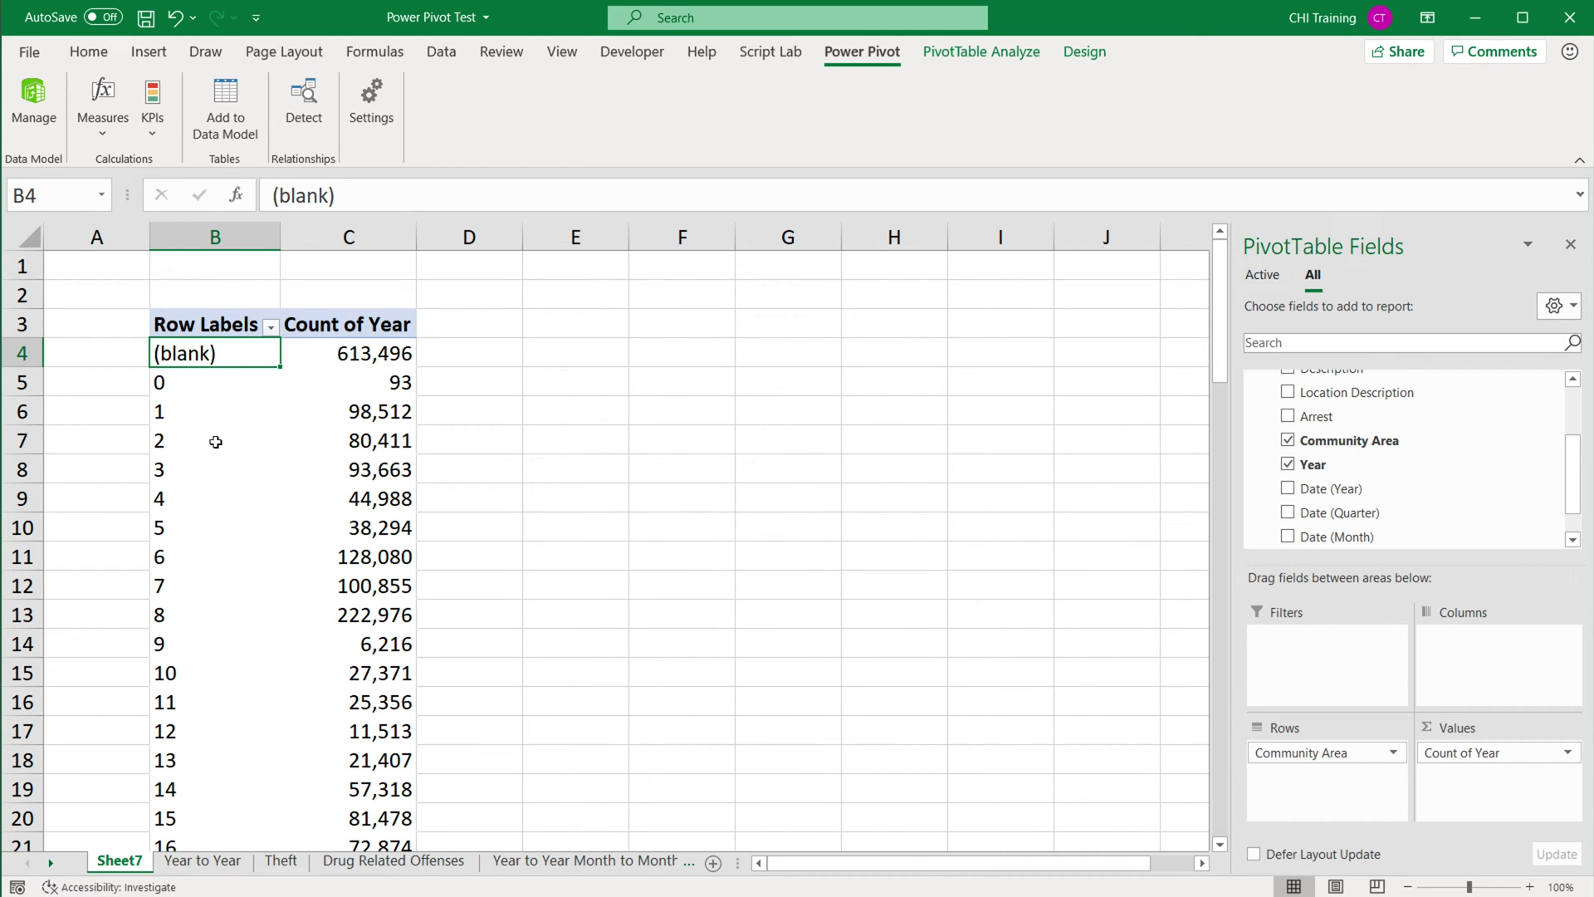
pyautogui.scroll(-1, 210, 557)
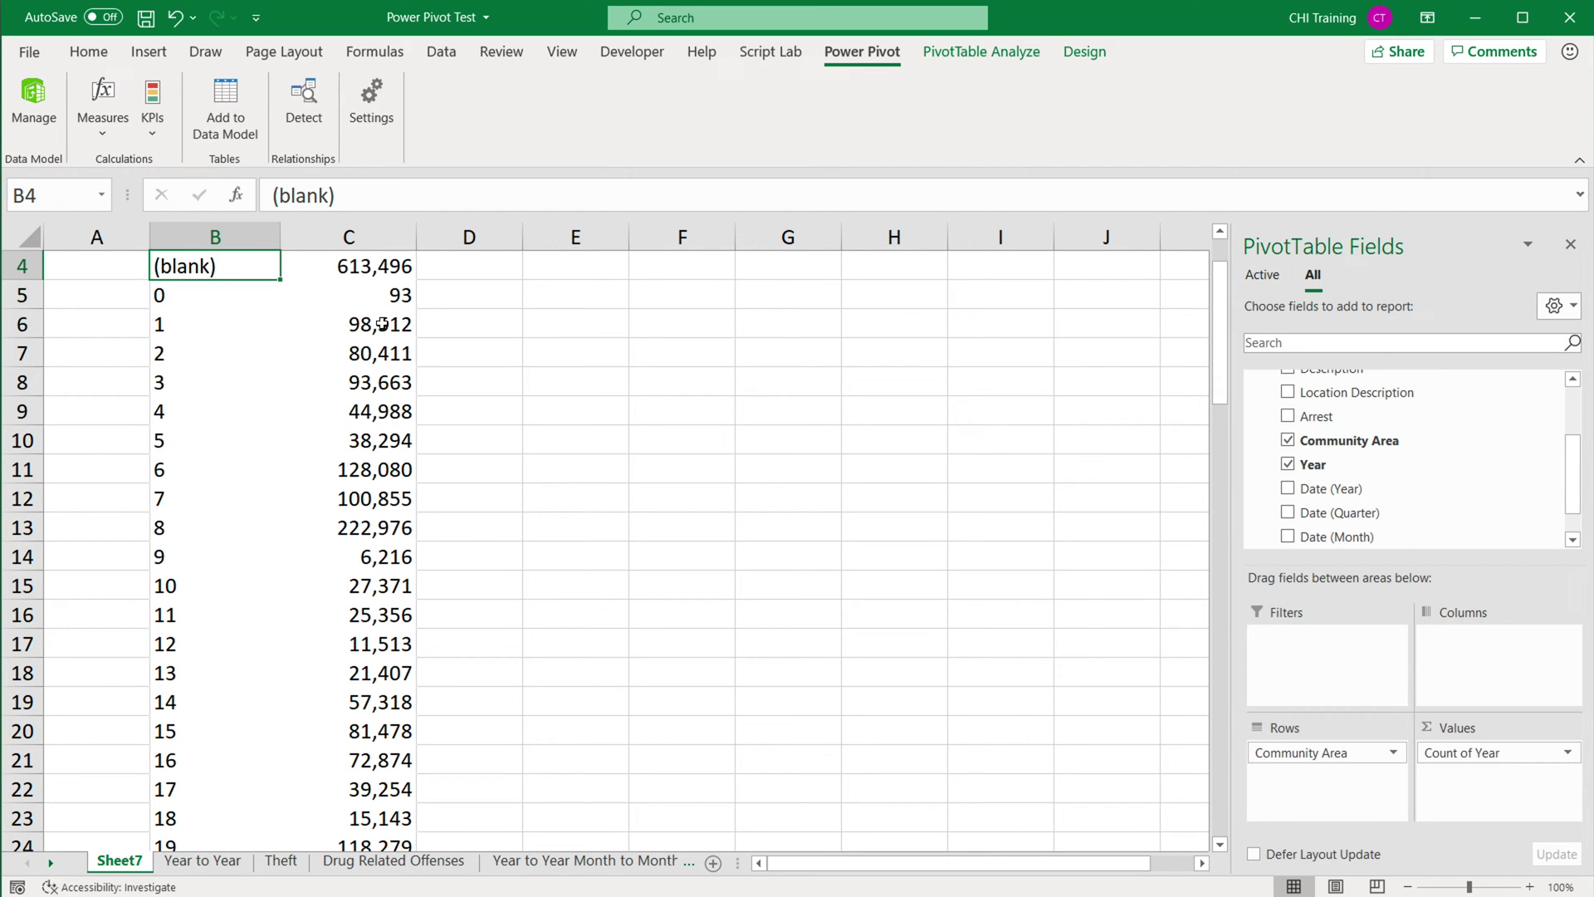
pyautogui.moveTo(382, 324); pyautogui.dragTo(378, 610)
pyautogui.scroll(-3, 378, 610)
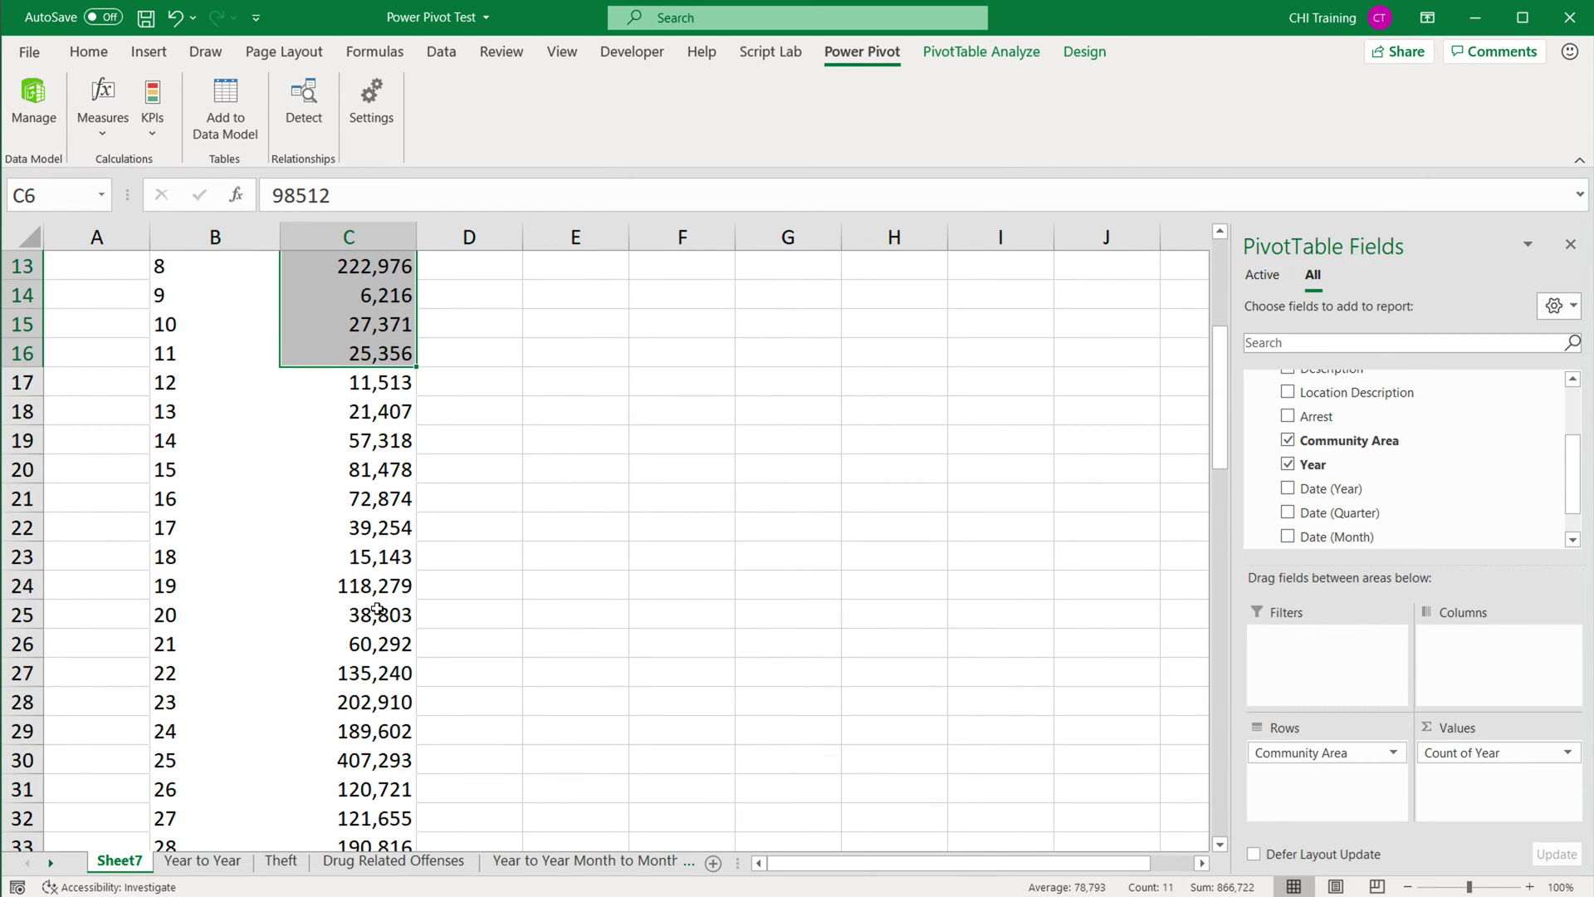
pyautogui.scroll(4, 381, 612)
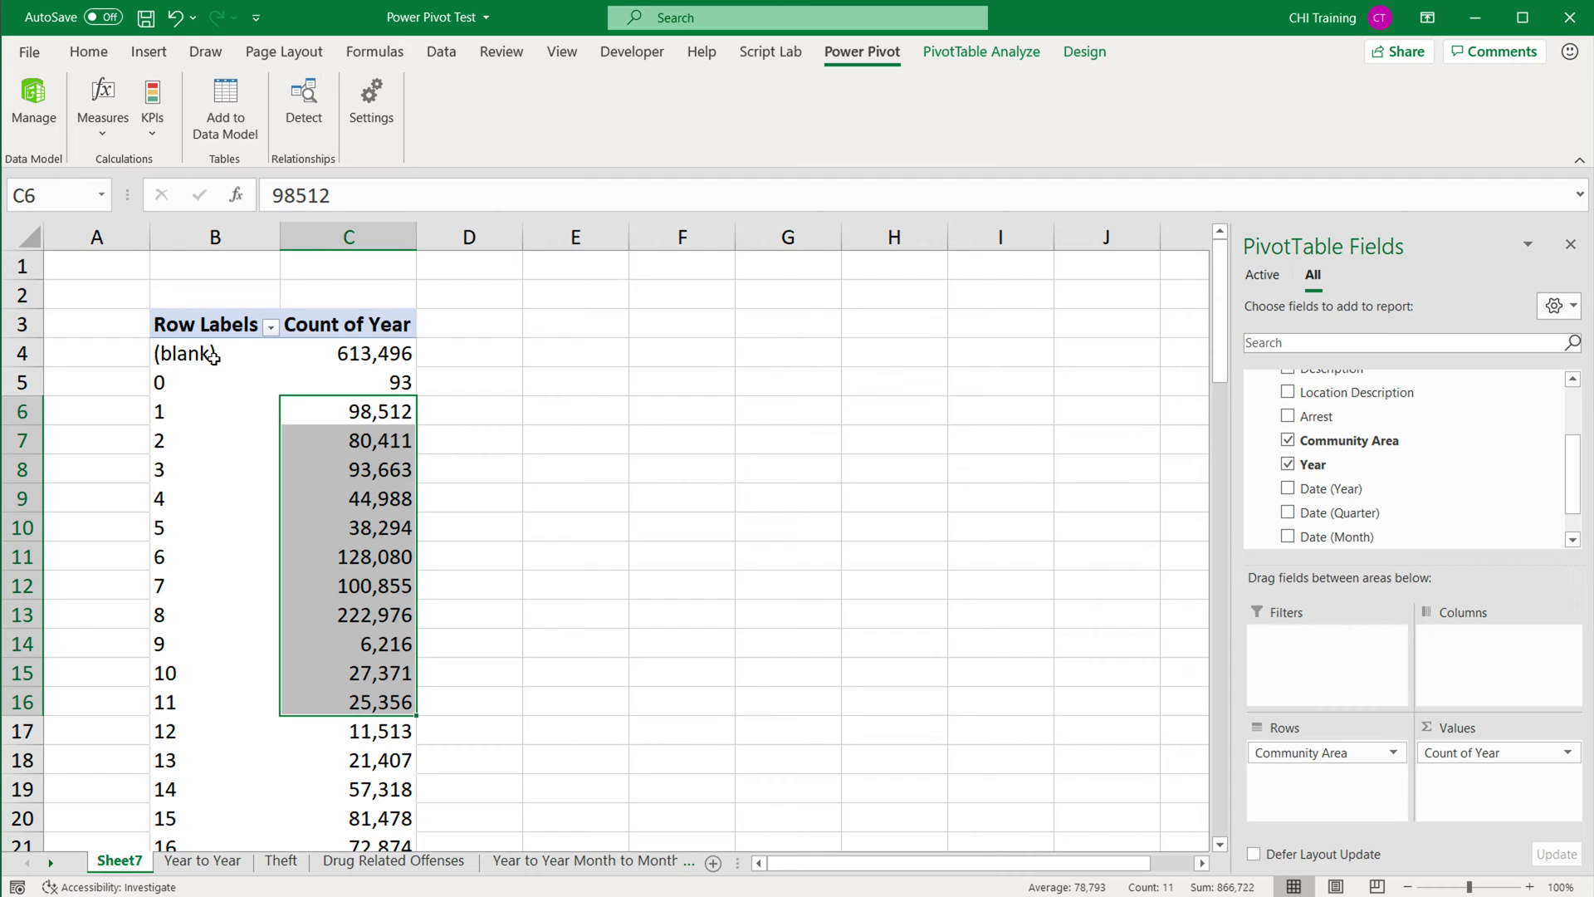
pyautogui.moveTo(214, 357); pyautogui.dragTo(221, 392)
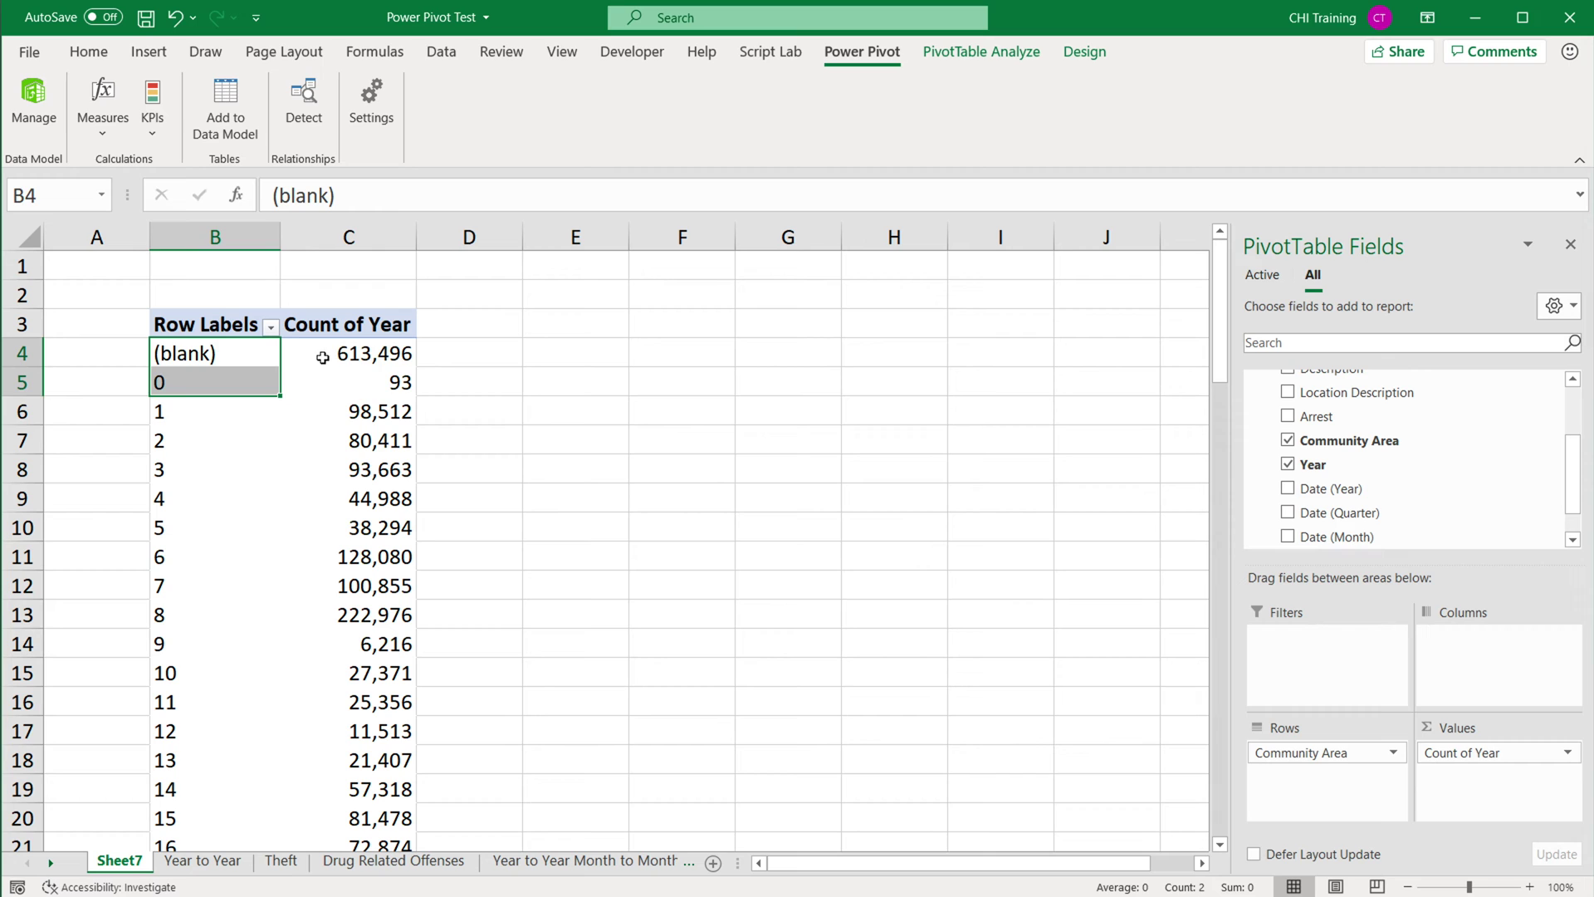
pyautogui.click(361, 352)
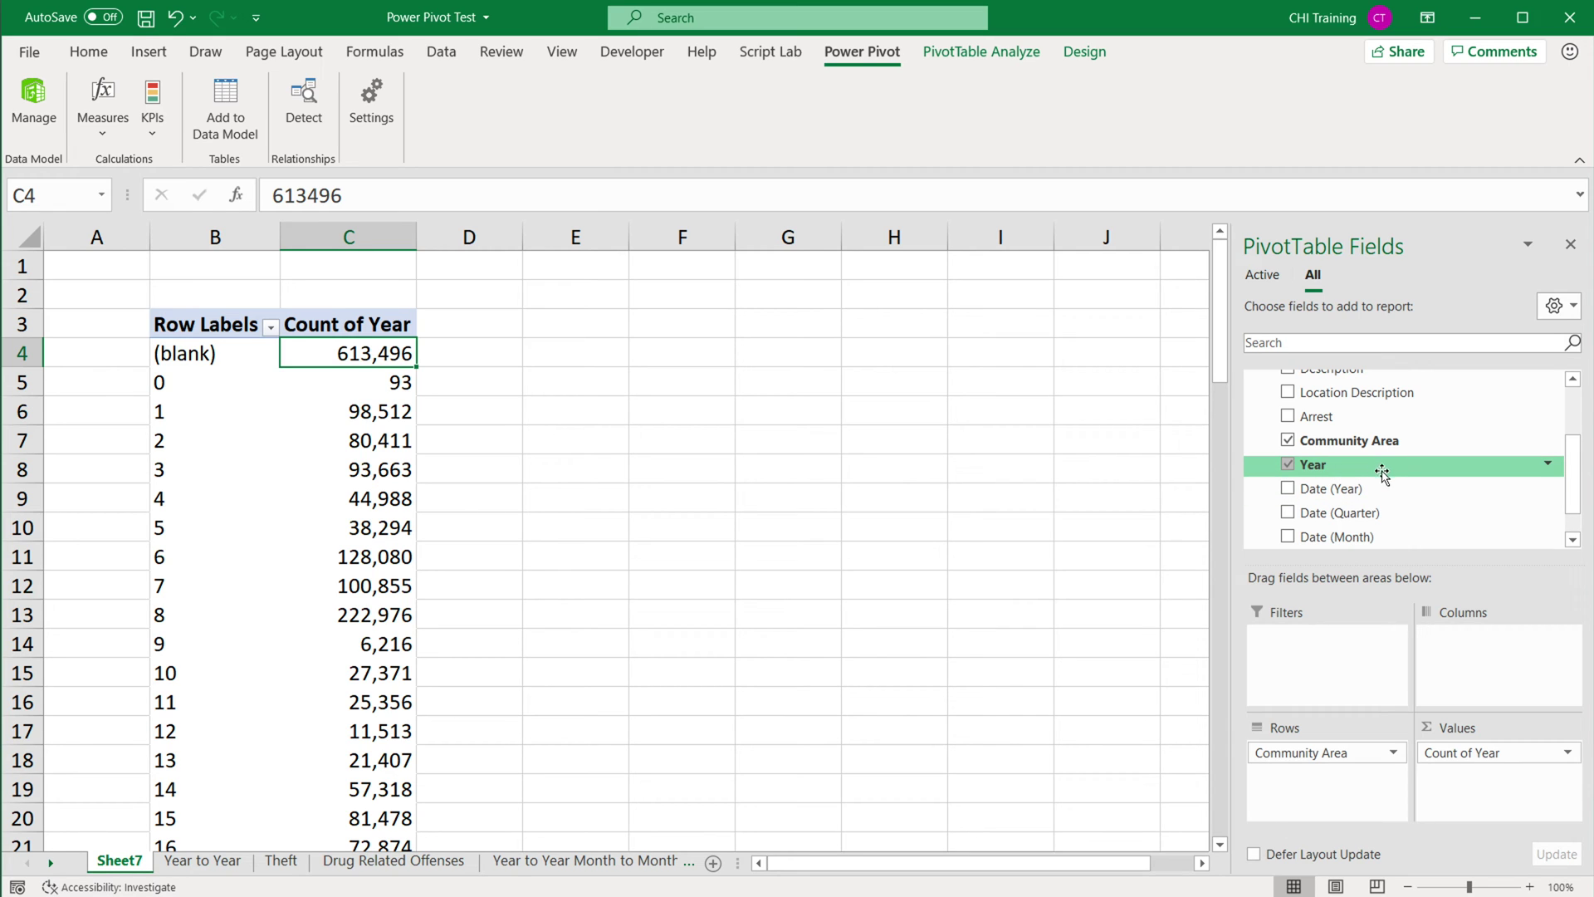
# Move Year into the pivot columns and review the blank area's yearly counts.
pyautogui.moveTo(1382, 471); pyautogui.dragTo(1488, 644)
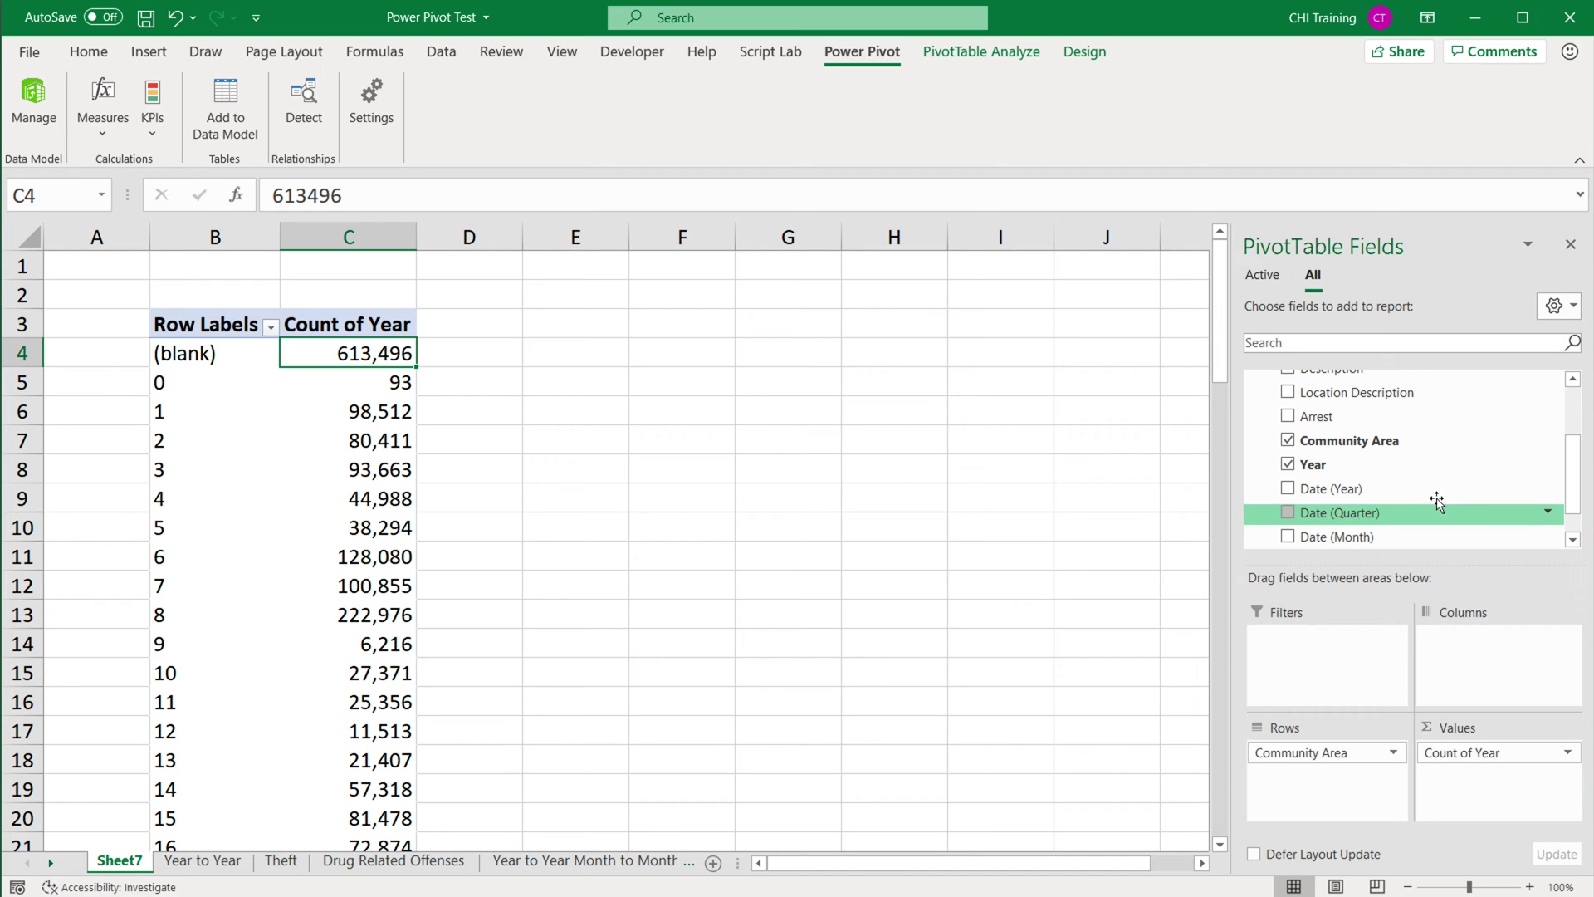
pyautogui.moveTo(1316, 465); pyautogui.dragTo(1486, 635)
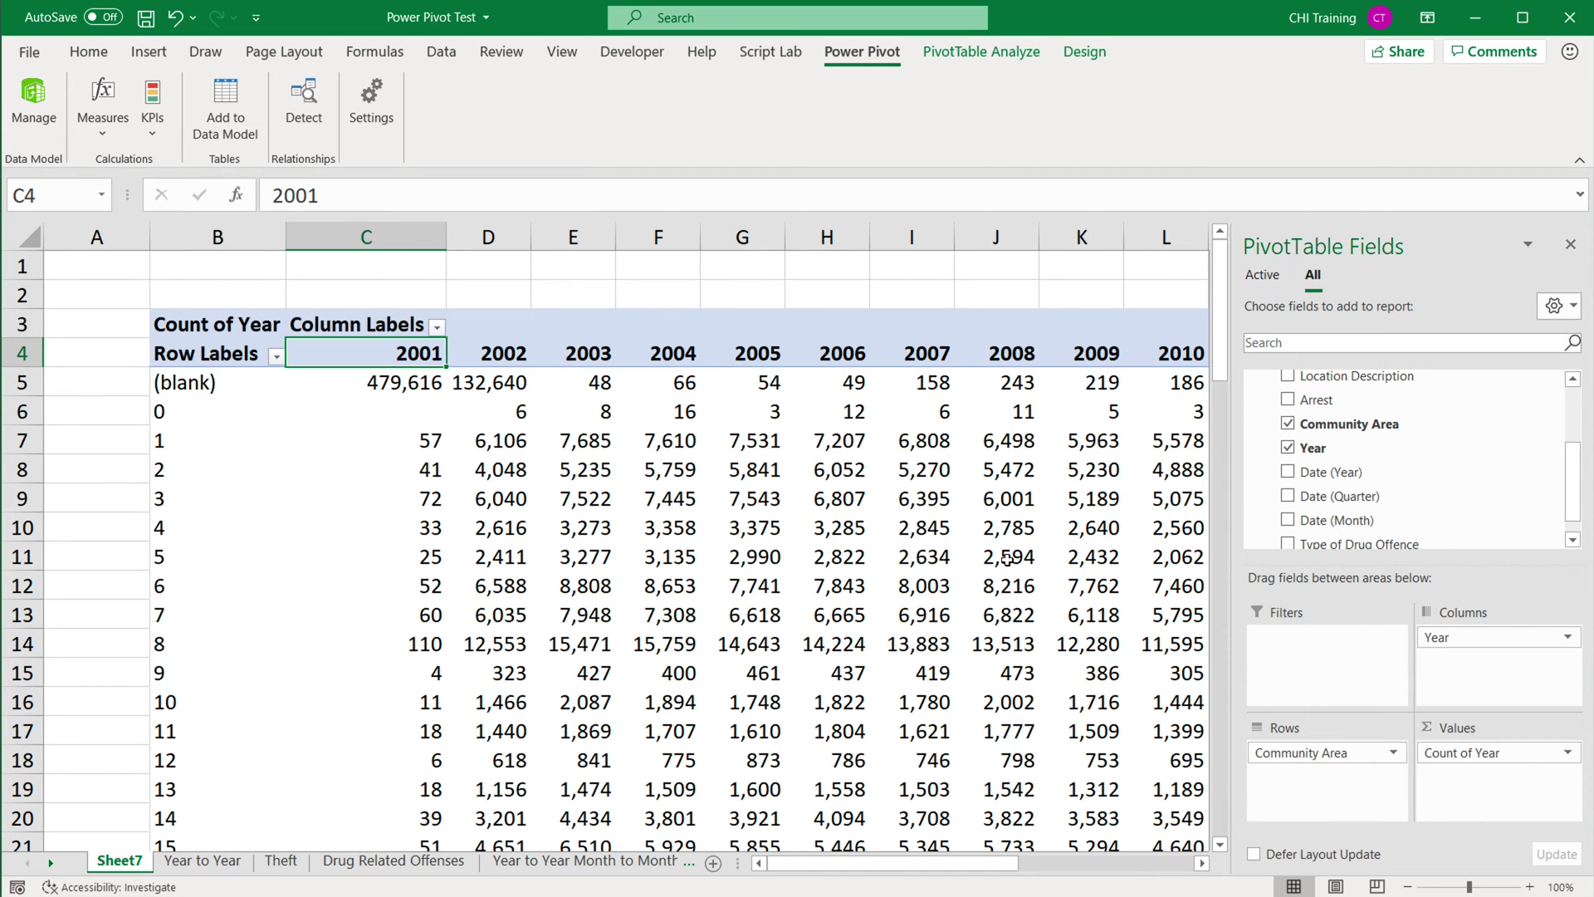
pyautogui.click(414, 382)
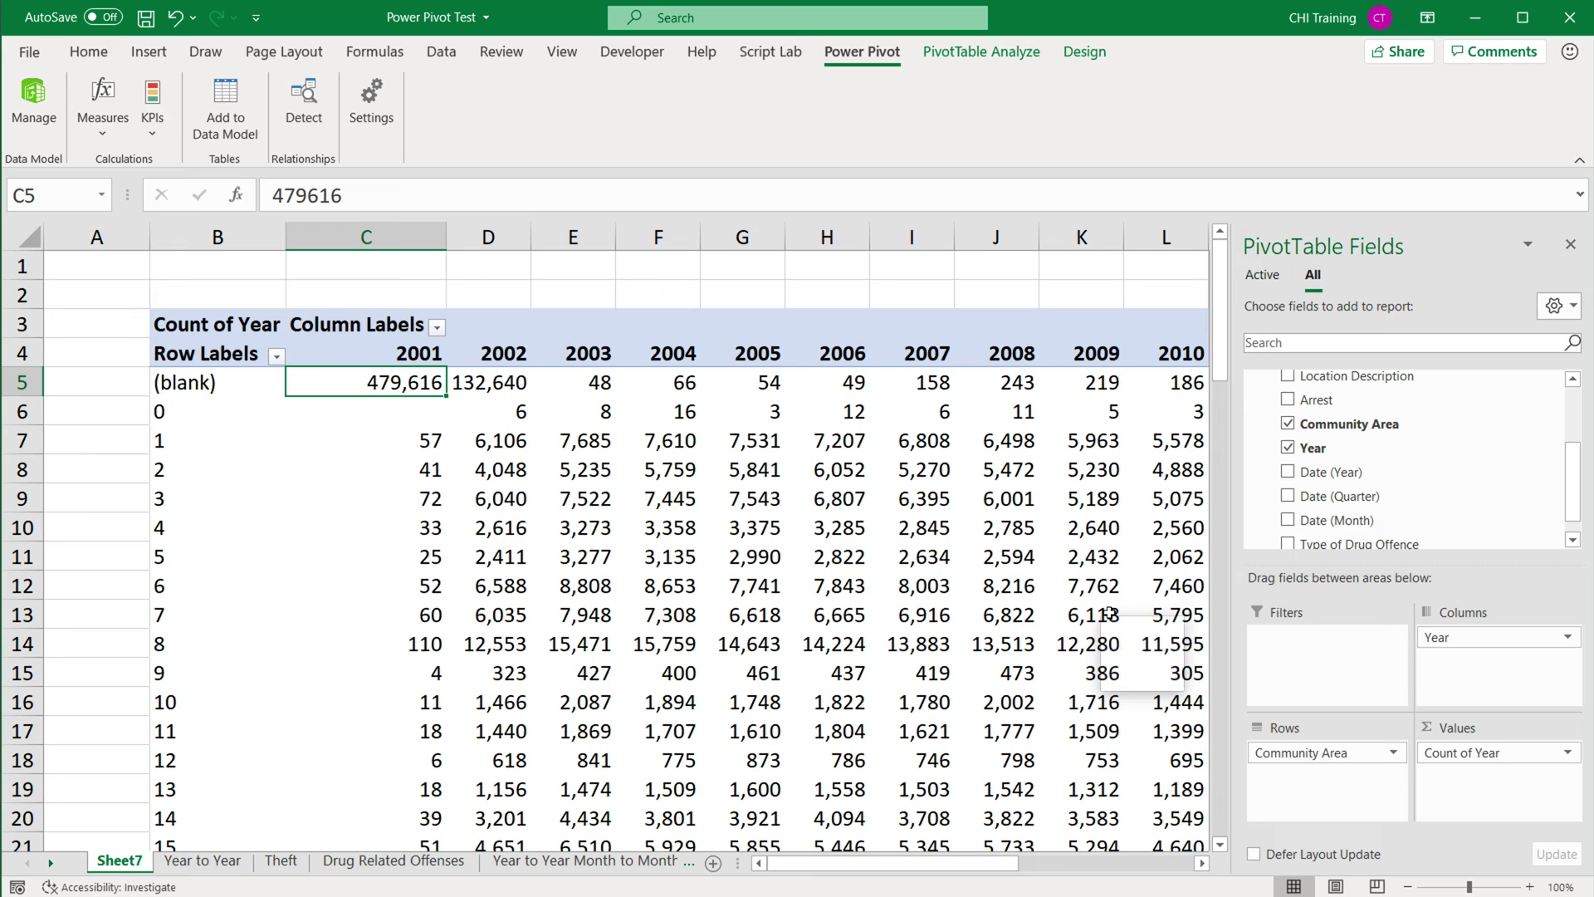
pyautogui.press('Right')
pyautogui.press('Right')
pyautogui.press('Right')
pyautogui.press('Right')
pyautogui.press('Right')
pyautogui.press('Right')
pyautogui.press('Right')
pyautogui.press('Right')
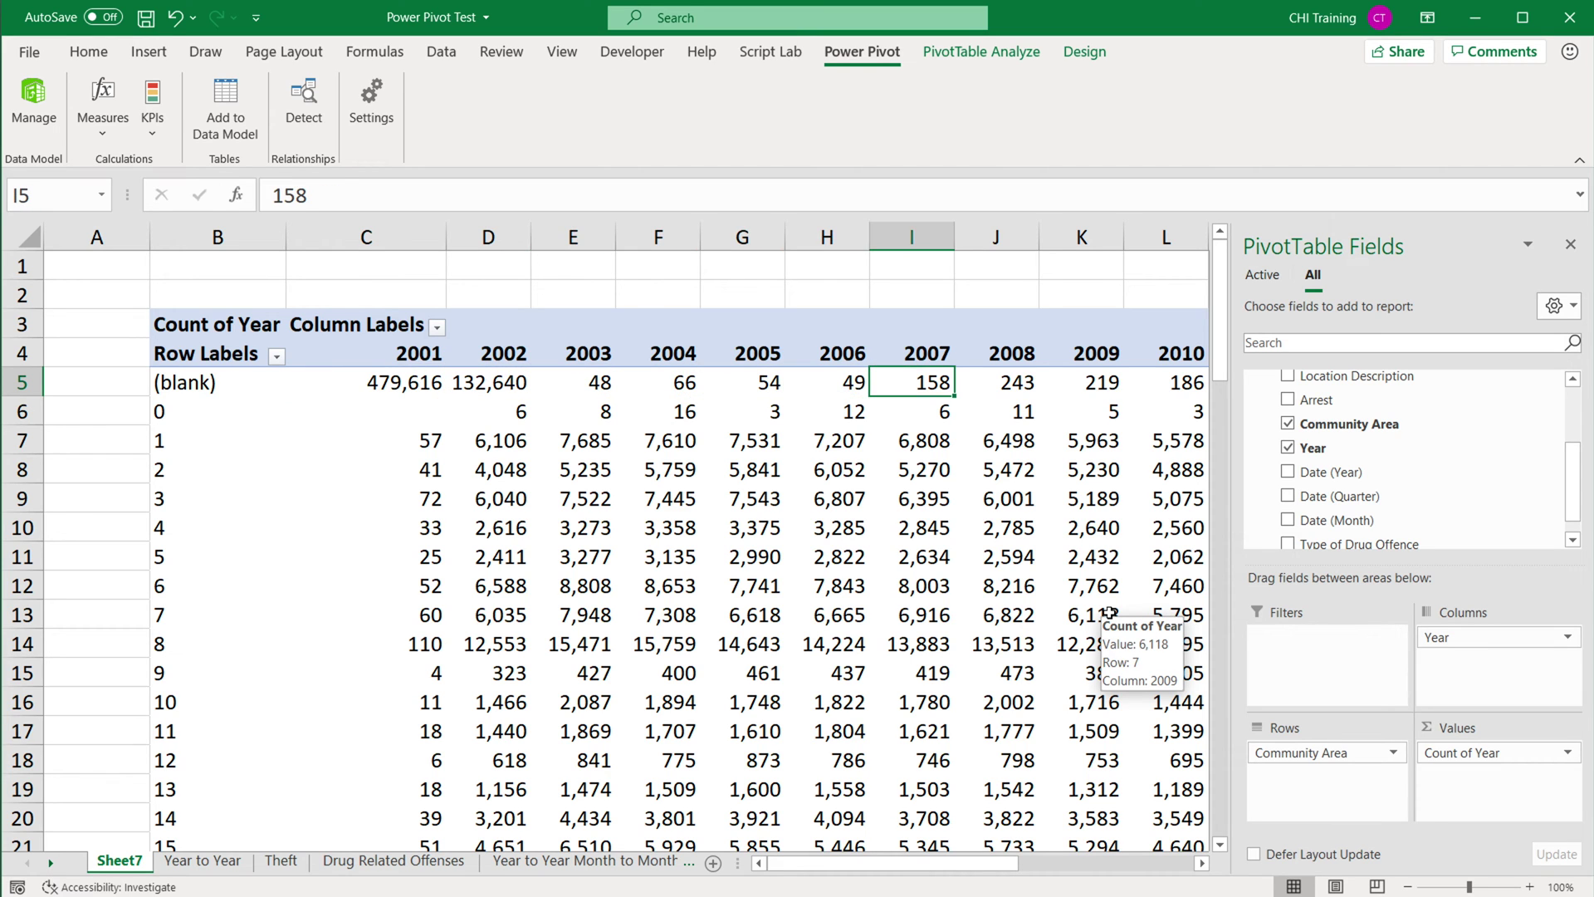
pyautogui.press('Right')
pyautogui.press('Right')
pyautogui.press('Right')
pyautogui.press('Right')
pyautogui.press('Right')
pyautogui.press('Right')
pyautogui.press('Right')
pyautogui.press('Right')
pyautogui.press('Right')
pyautogui.press('Right')
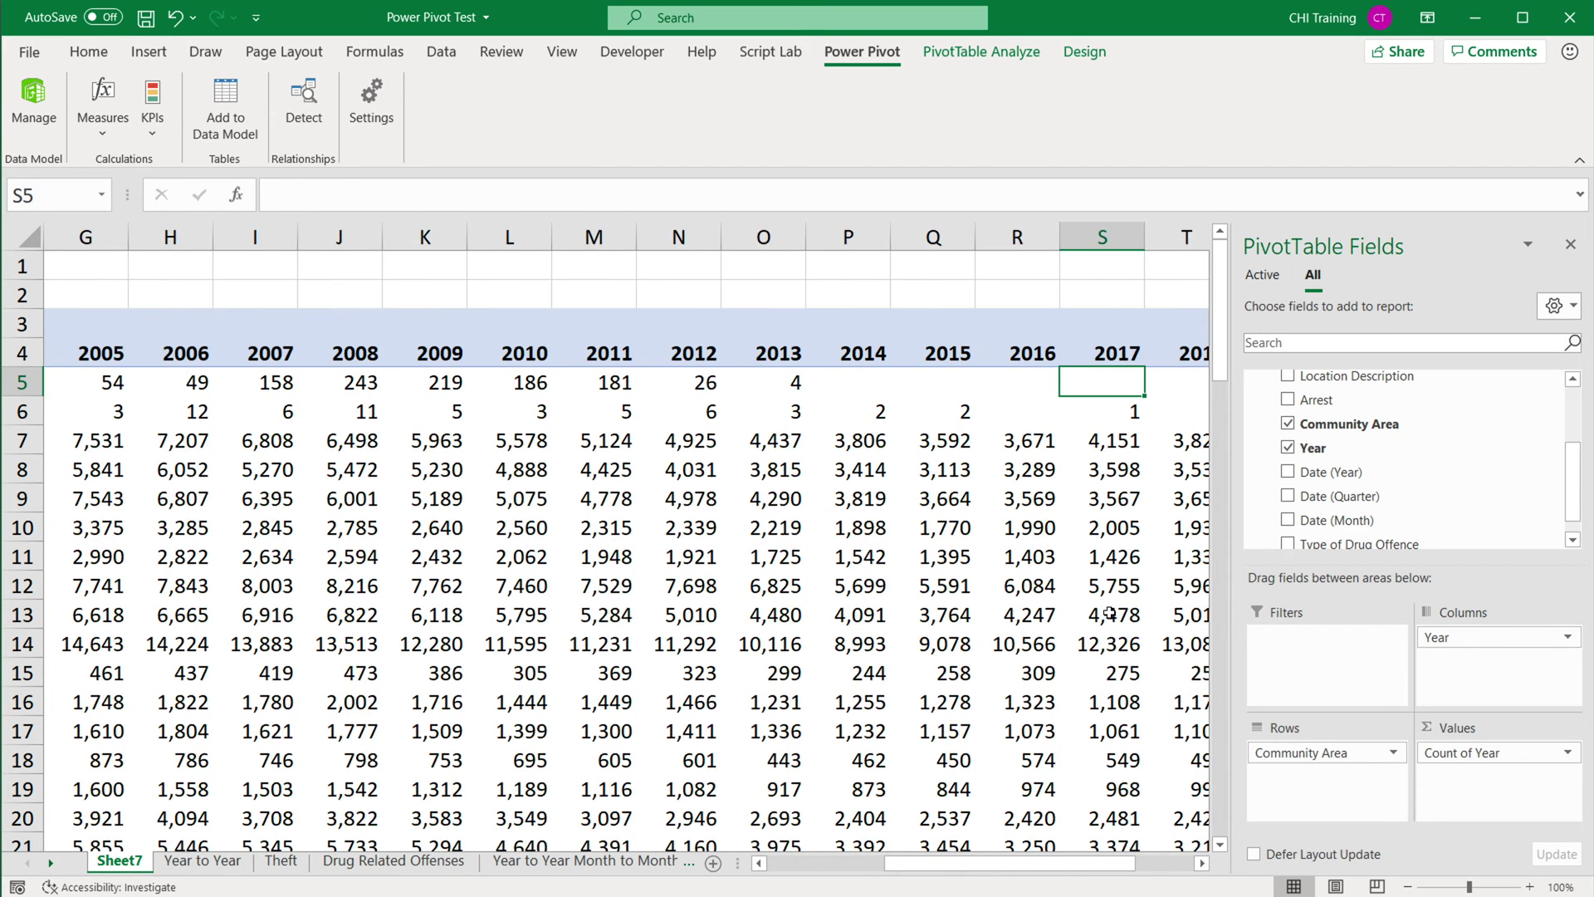
pyautogui.press('Right')
pyautogui.press('Right')
pyautogui.press('Left')
pyautogui.press('Left')
pyautogui.press('Left')
pyautogui.press('Left')
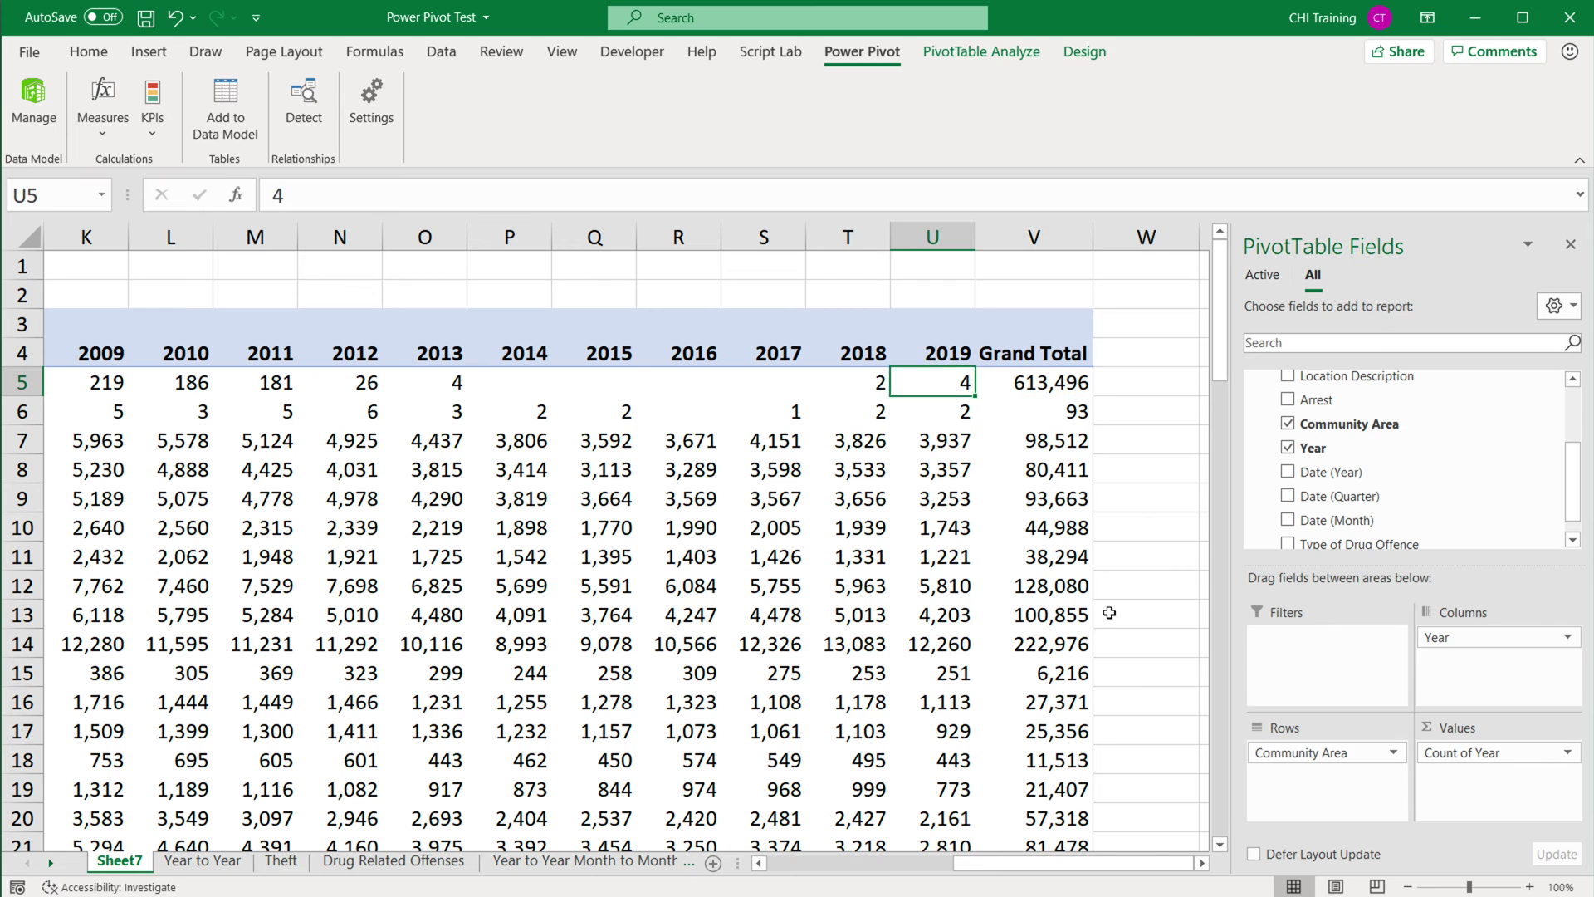
# Check the area 0 yearly counts, then remove Community Area from the pivot rows.
pyautogui.press('Left')
pyautogui.press('Left')
pyautogui.press('Left')
pyautogui.press('Down')
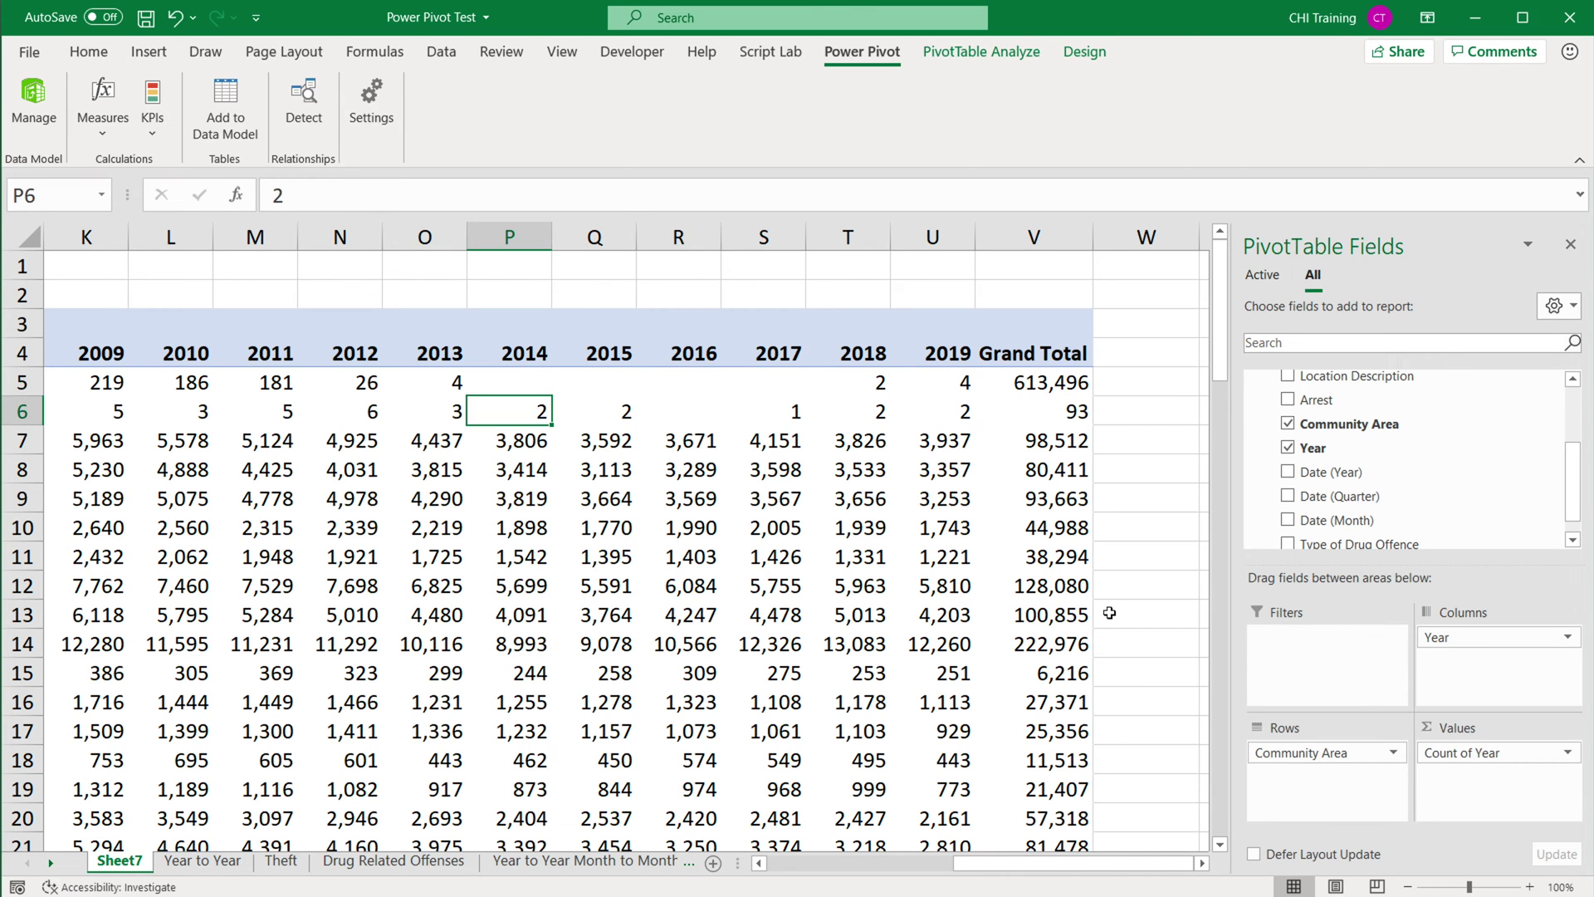
pyautogui.press('Left')
pyautogui.press('Left')
pyautogui.press('Up')
pyautogui.press('Left')
pyautogui.press('Left')
pyautogui.press('Left')
pyautogui.press('Left')
pyautogui.press('Left')
pyautogui.press('Left')
pyautogui.press('Left')
pyautogui.press('Left')
pyautogui.press('Left')
pyautogui.press('Left')
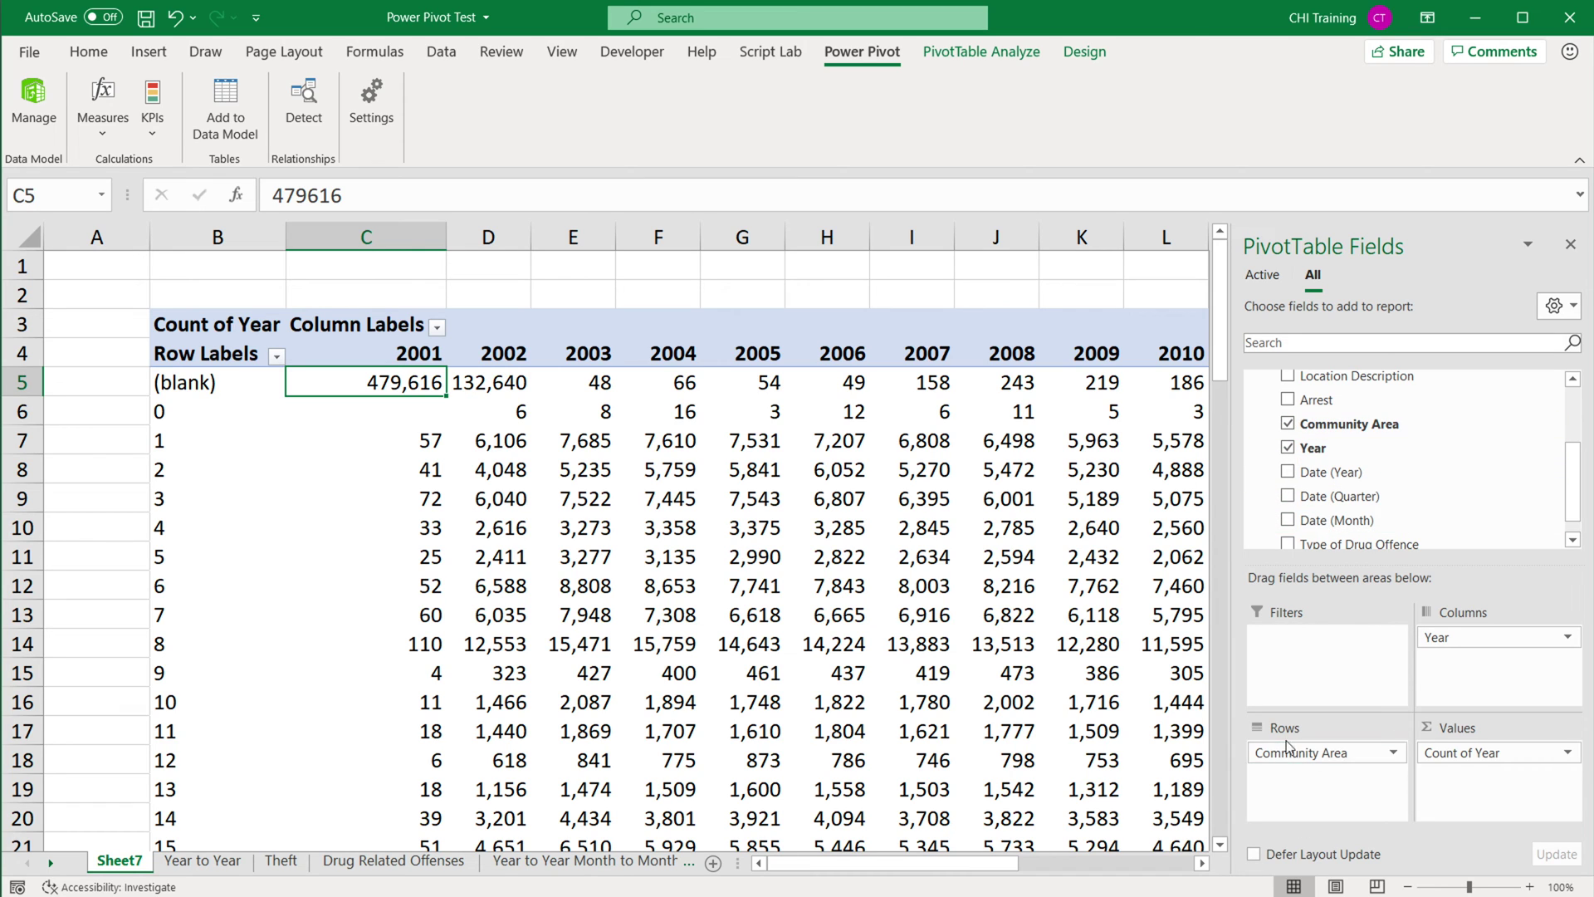
pyautogui.click(172, 439)
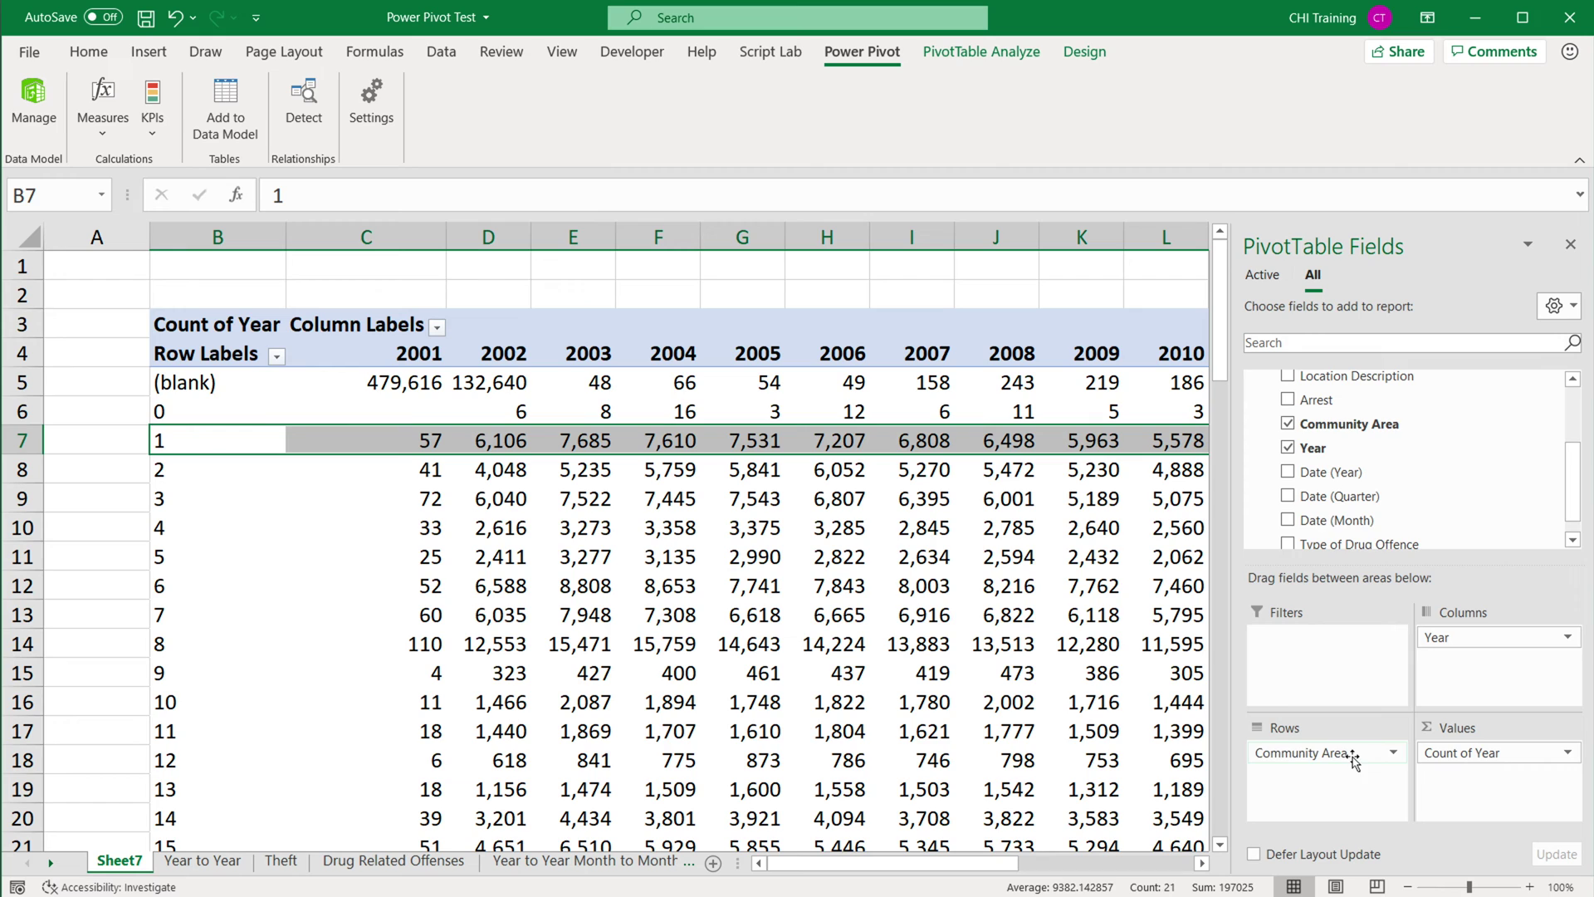
pyautogui.moveTo(1301, 753); pyautogui.dragTo(1345, 425)
# Put CommAreas' COMMUNITY field in pivot rows and check the (blank) row's 479,616 for 2001.
pyautogui.click(1578, 417)
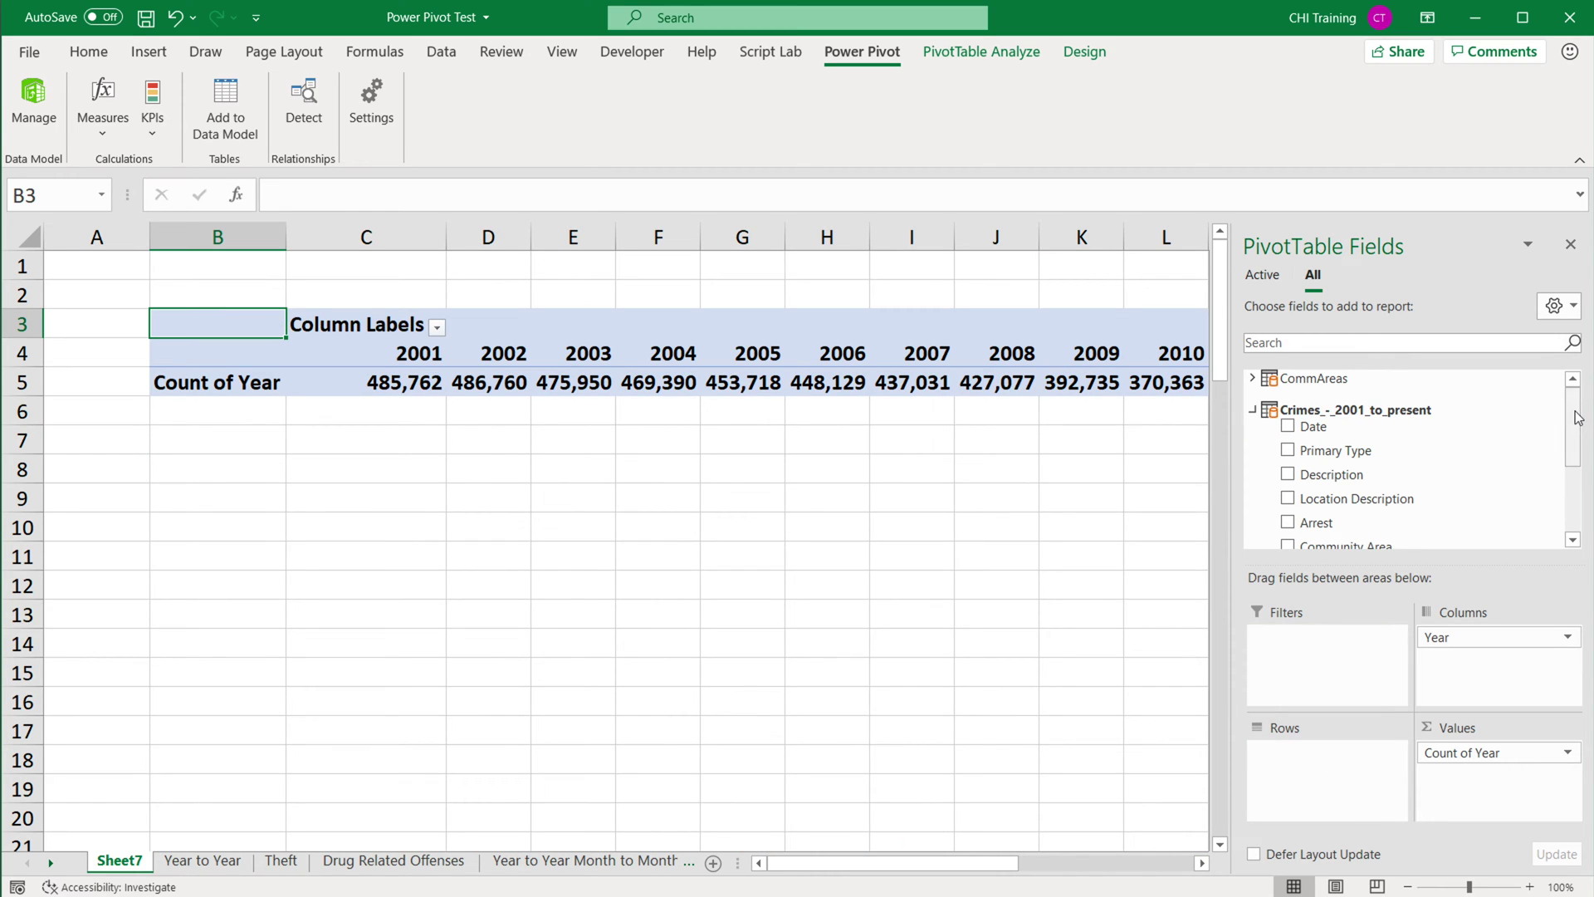
pyautogui.click(1252, 379)
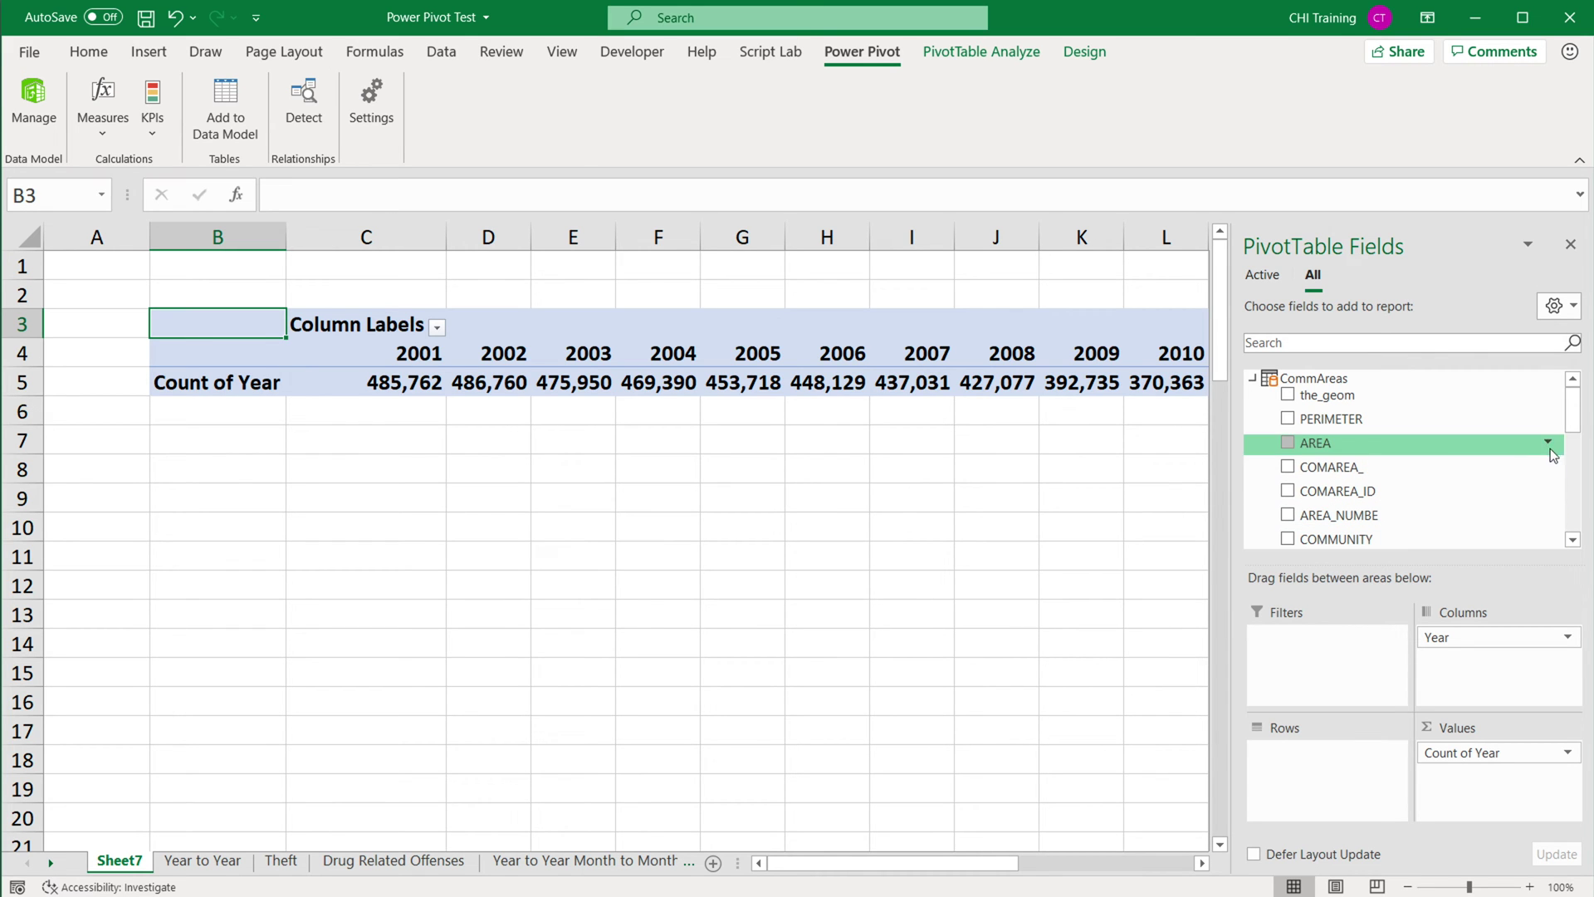
pyautogui.scroll(-1, 1328, 532)
pyautogui.moveTo(1337, 523); pyautogui.dragTo(1318, 757)
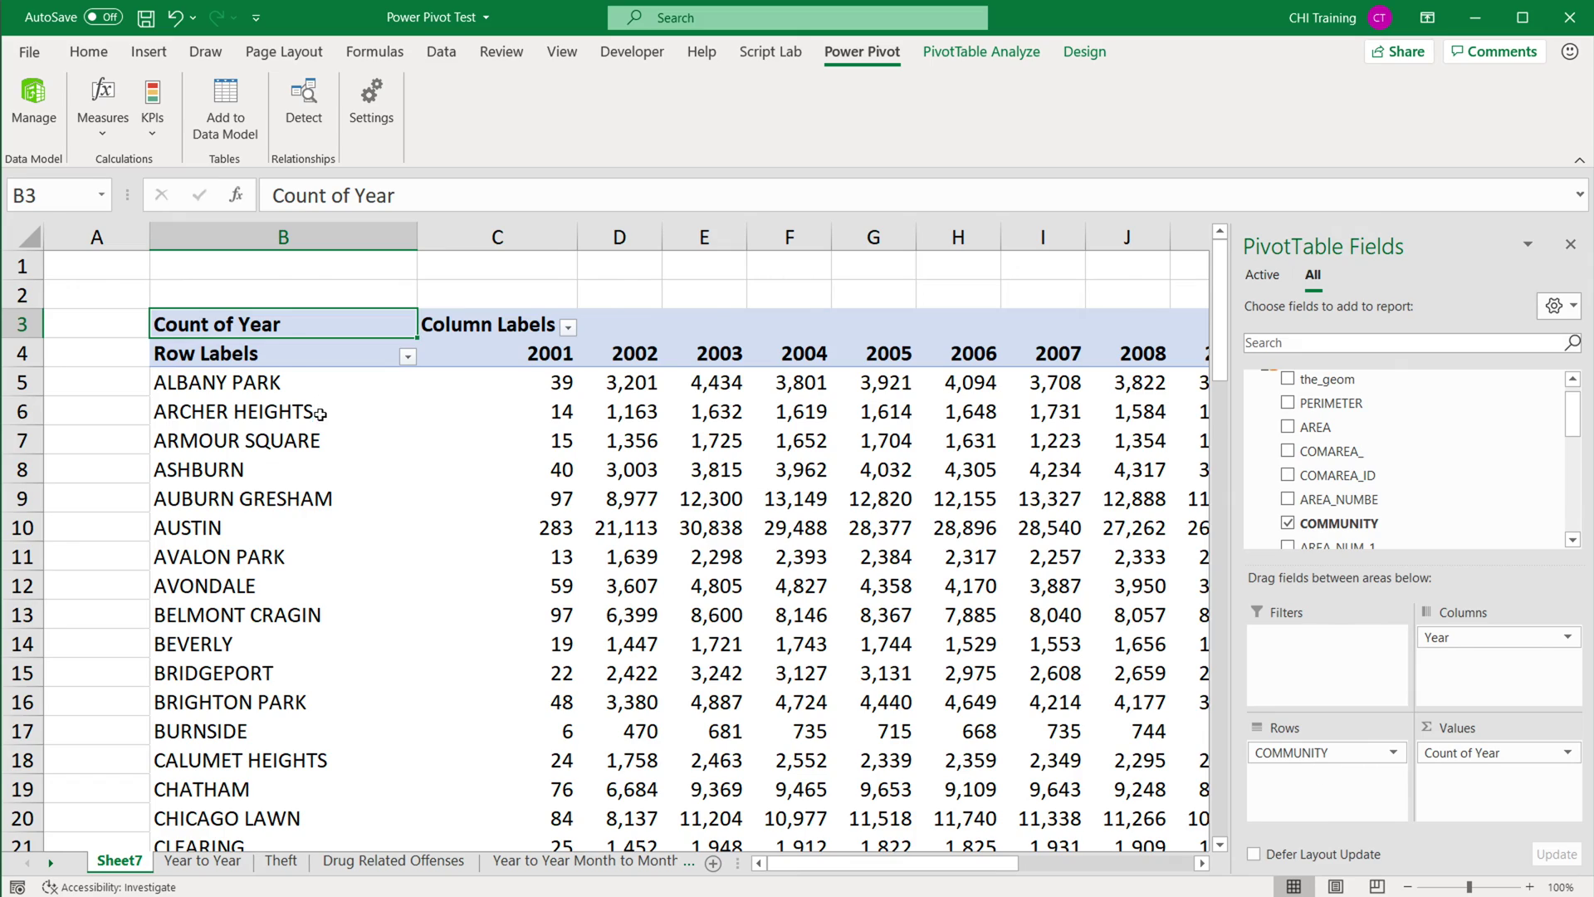
pyautogui.scroll(-7, 320, 416)
pyautogui.scroll(-15, 294, 481)
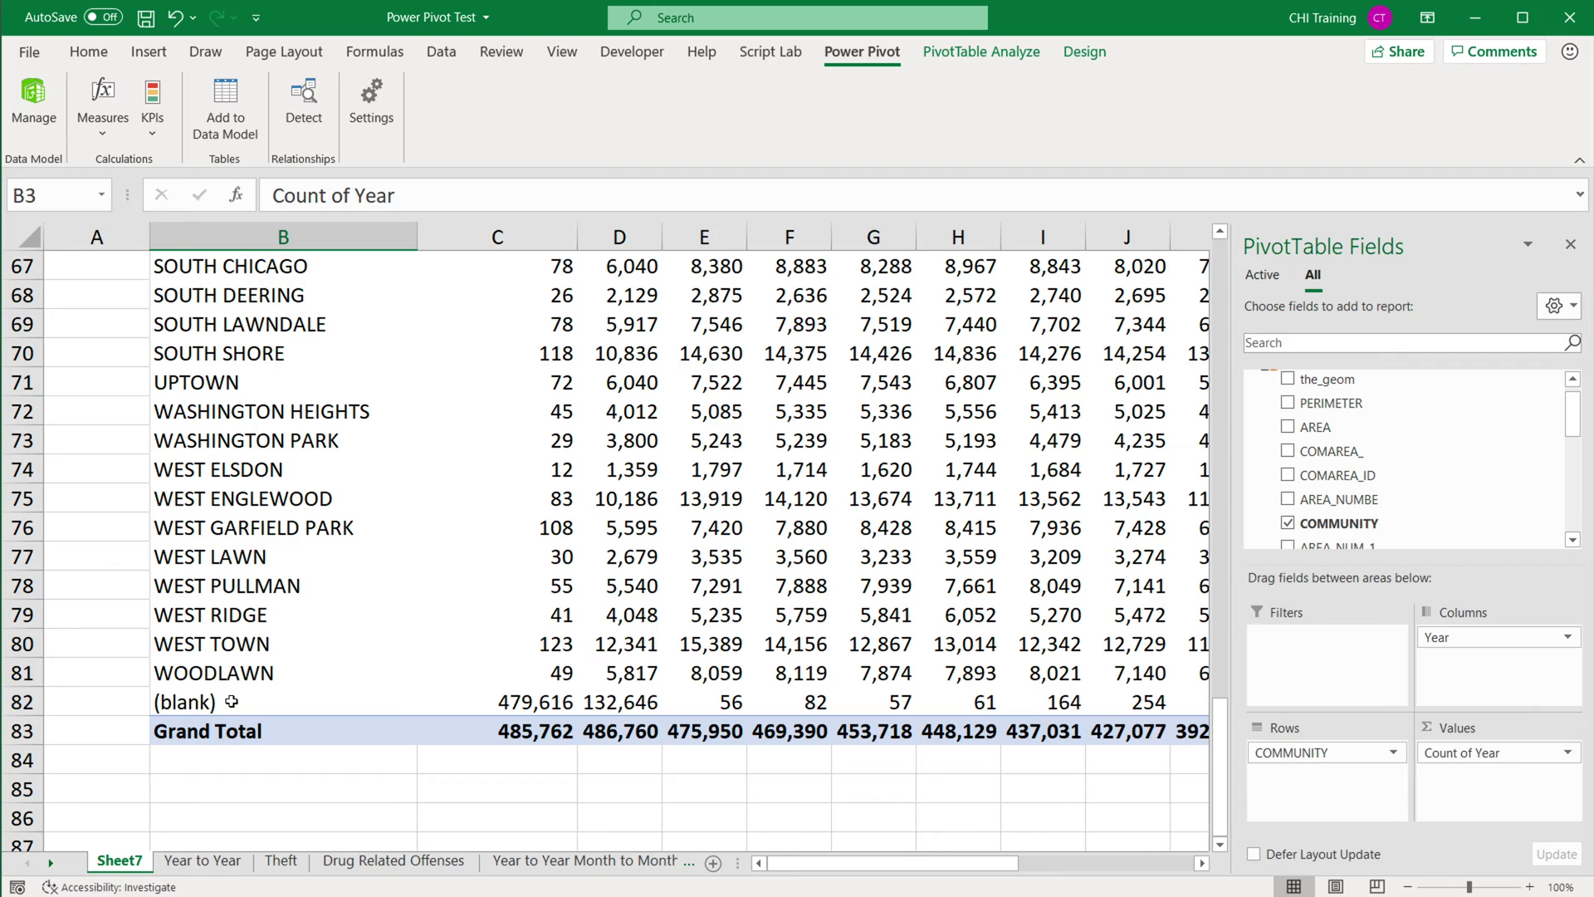
pyautogui.click(231, 702)
pyautogui.scroll(1, 274, 621)
pyautogui.scroll(20, 278, 623)
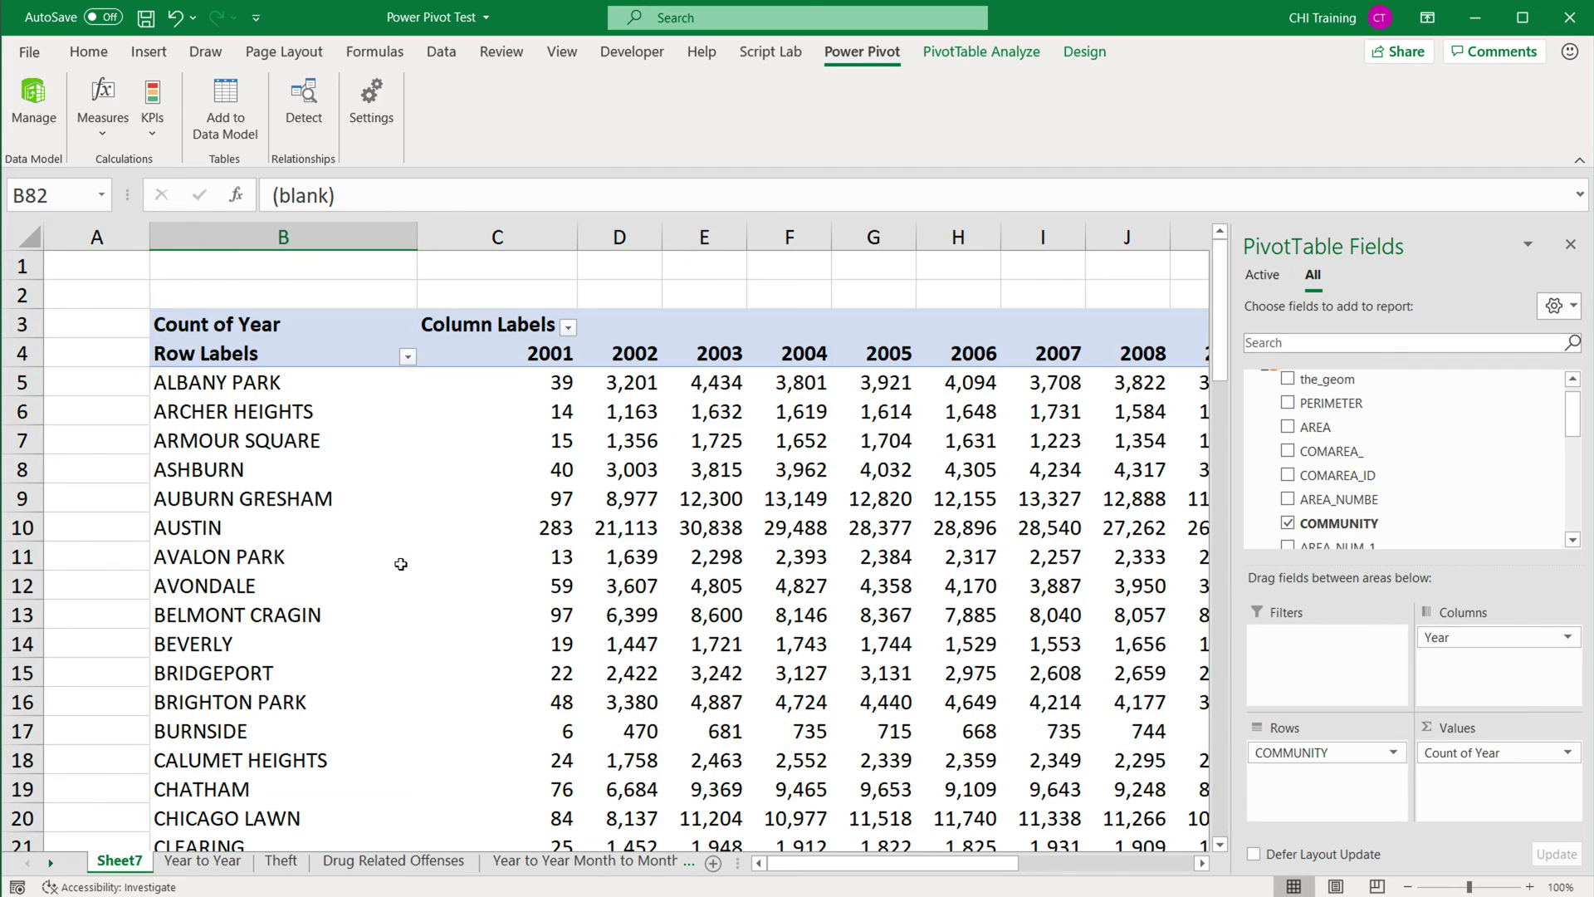
pyautogui.scroll(-20, 345, 541)
pyautogui.scroll(11, 333, 524)
pyautogui.scroll(20, 333, 524)
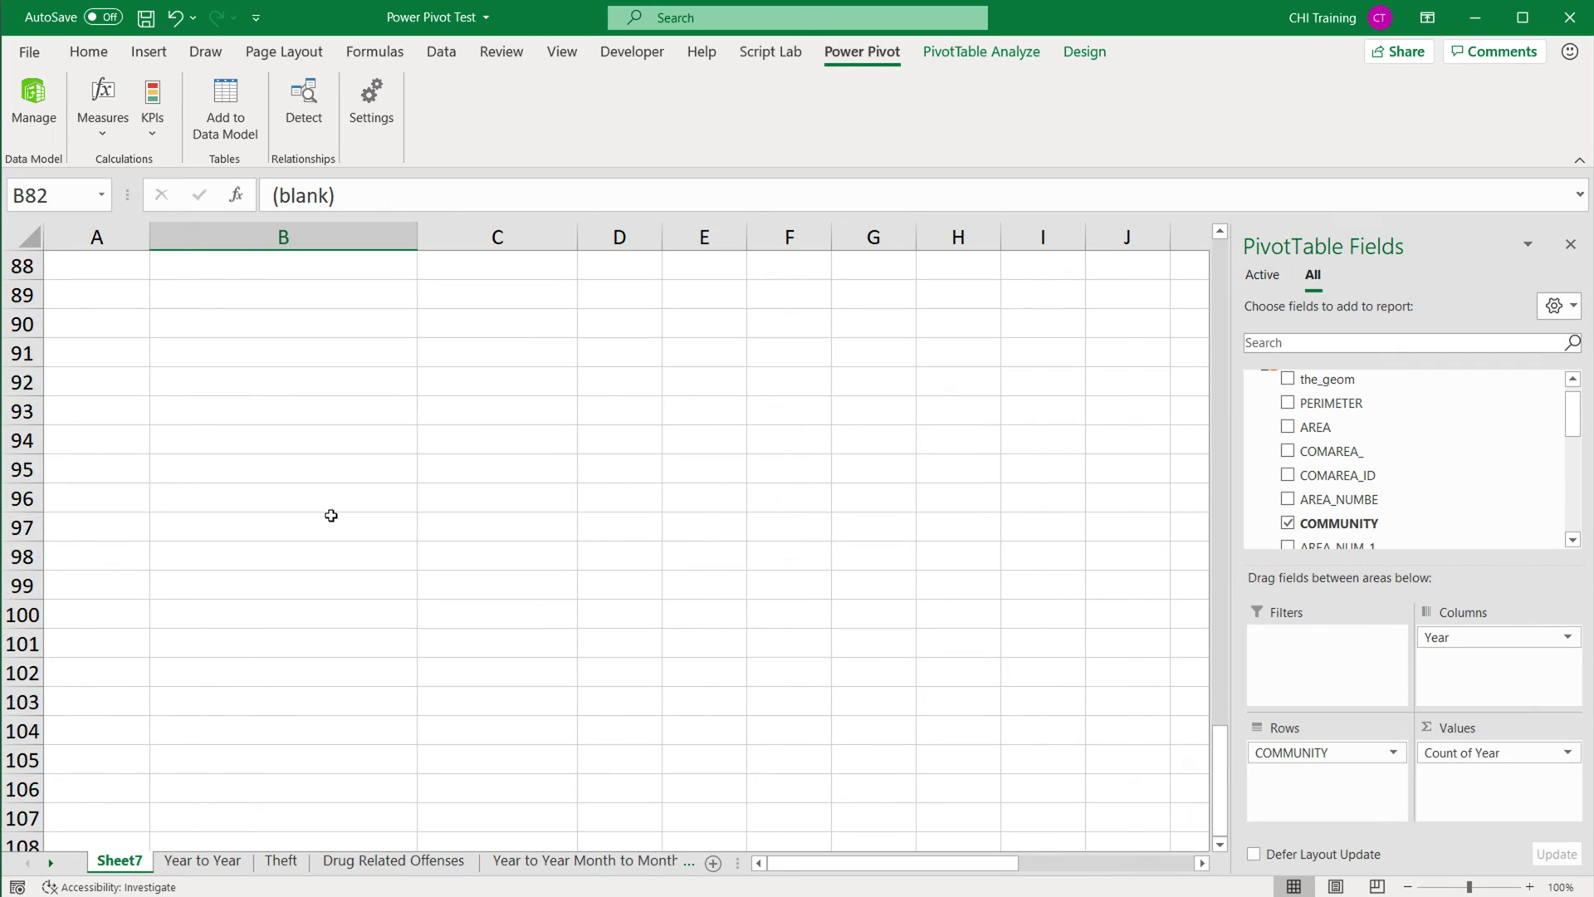
# Apply a Does Not Equal label filter on COMMUNITY so the (blank) community is dropped.
pyautogui.click(408, 359)
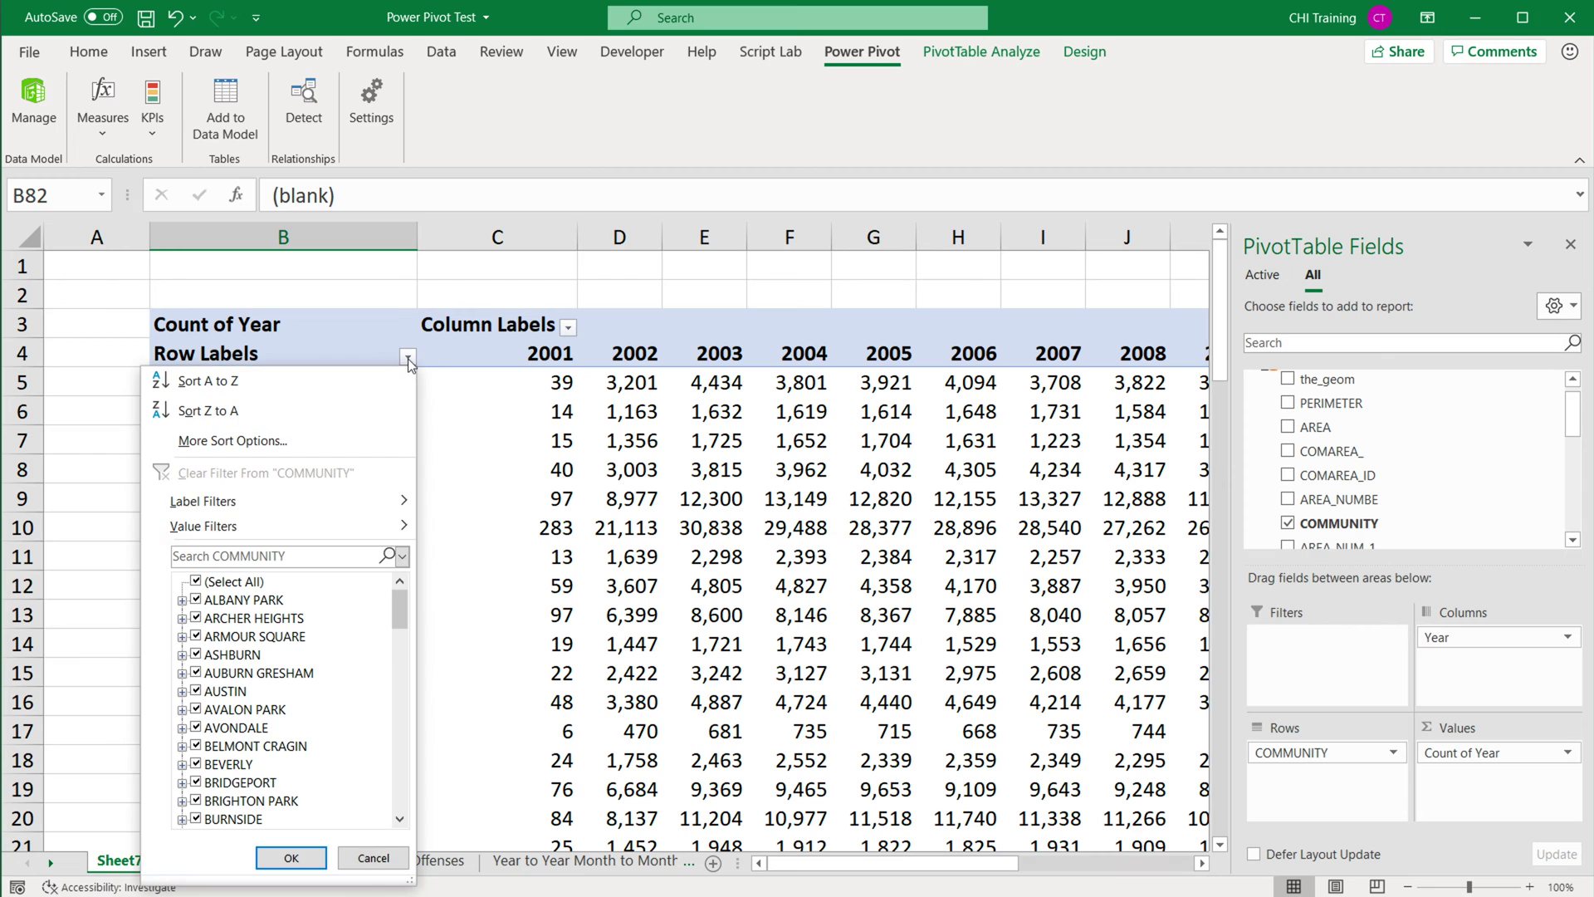
pyautogui.moveTo(370, 501)
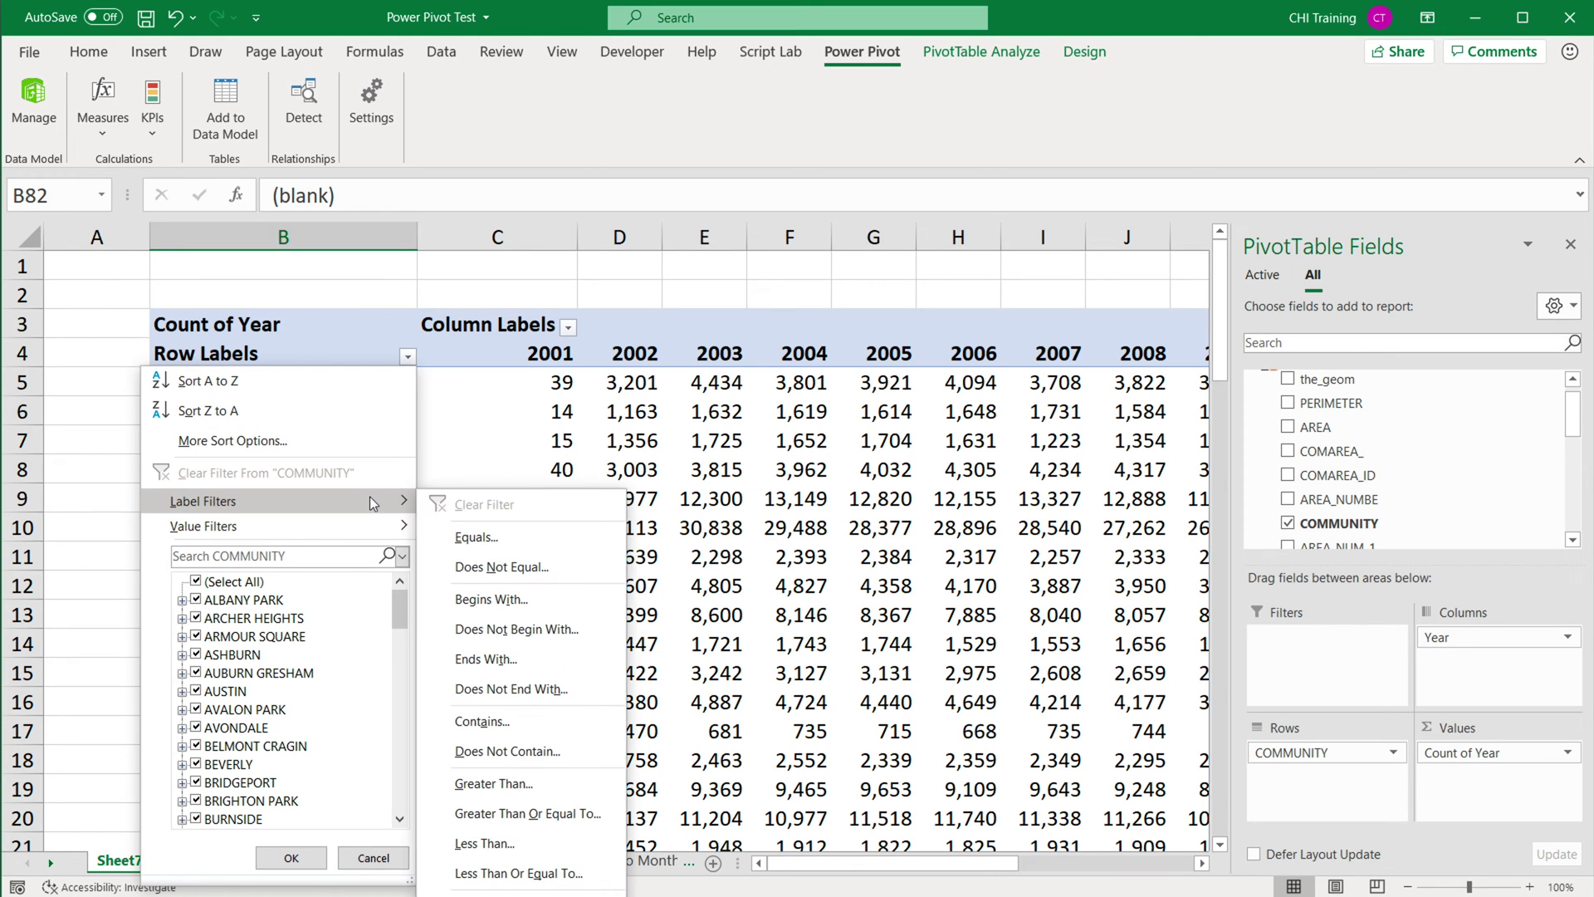
pyautogui.click(529, 566)
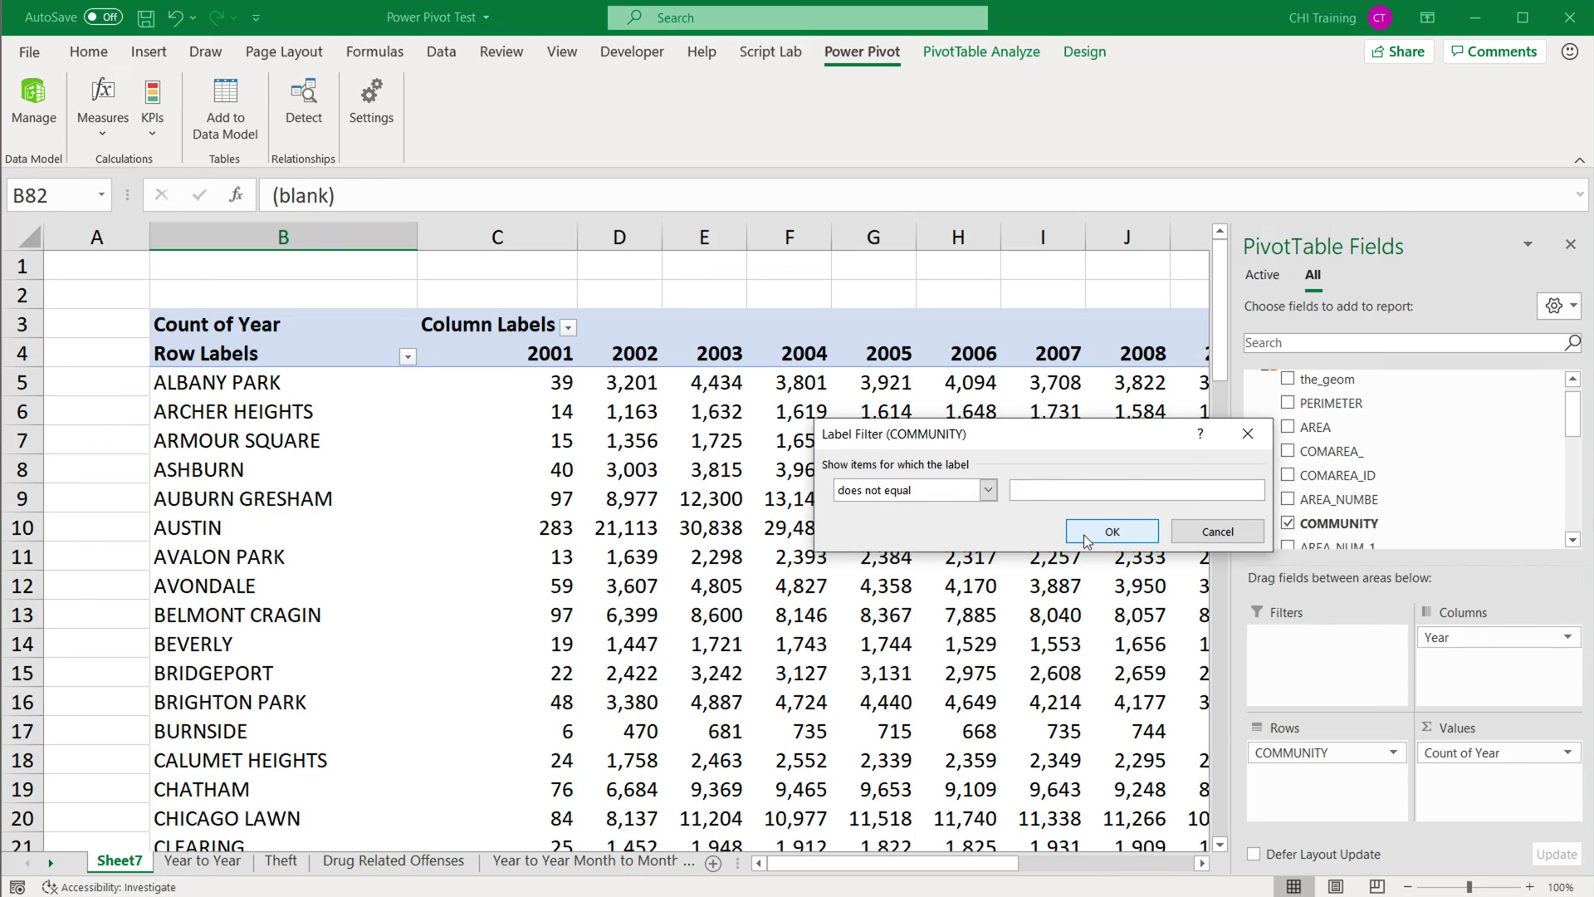
pyautogui.click(1113, 531)
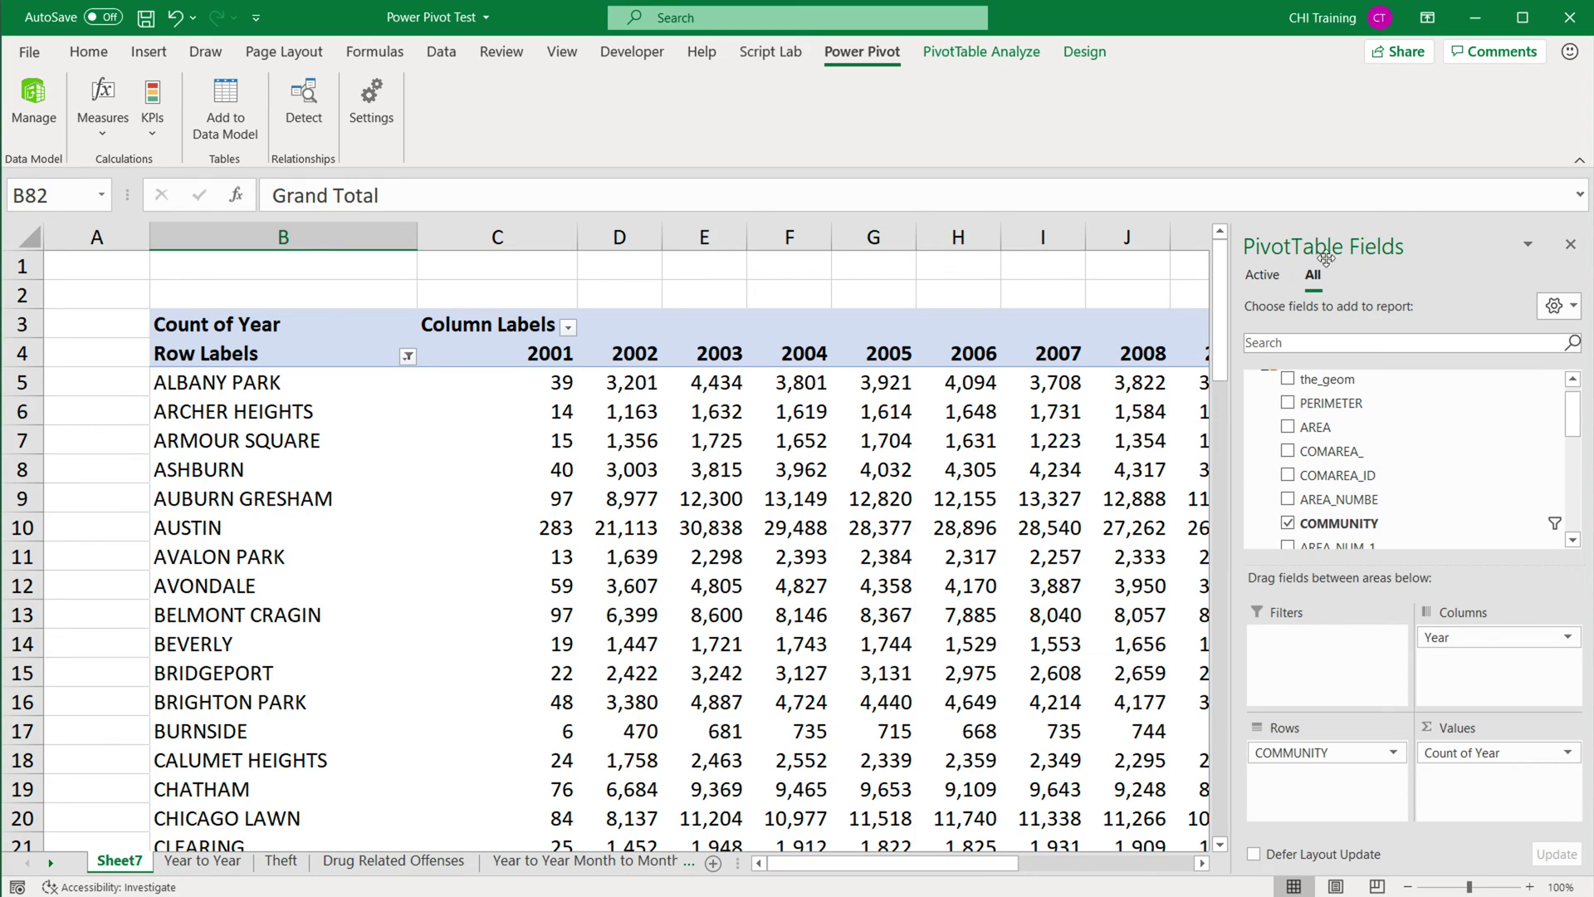
pyautogui.moveTo(1224, 320); pyautogui.dragTo(1232, 236)
# Take Year off the pivot columns and scroll down to WOODLAWN 104,614 and the 6,426,213 Grand Total.
pyautogui.moveTo(1461, 637); pyautogui.dragTo(1387, 465)
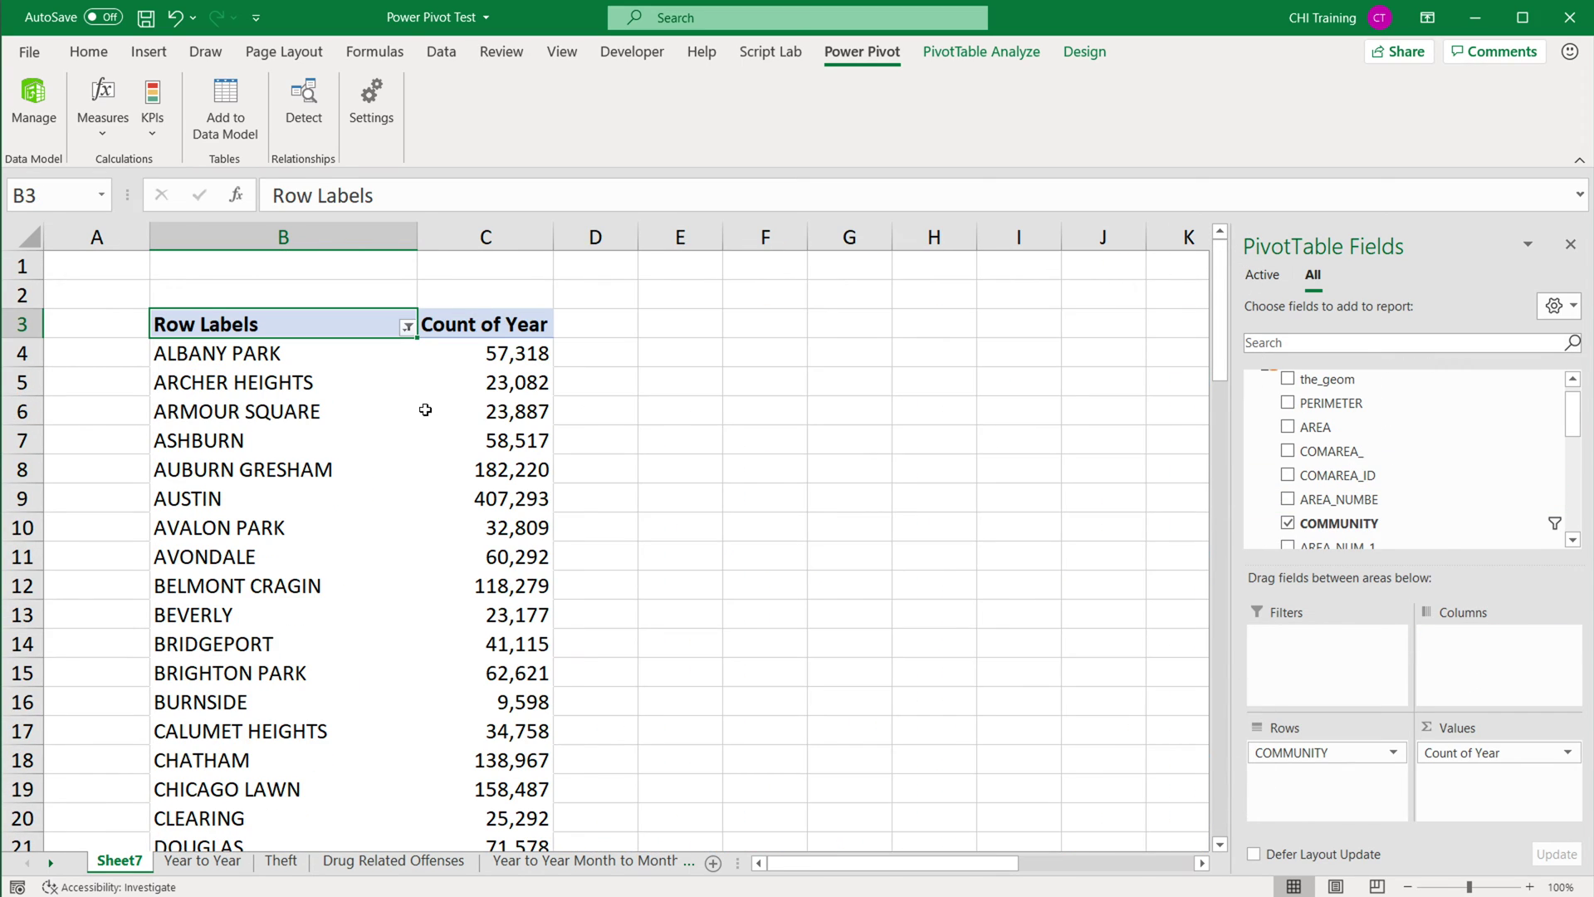
pyautogui.scroll(-7, 426, 409)
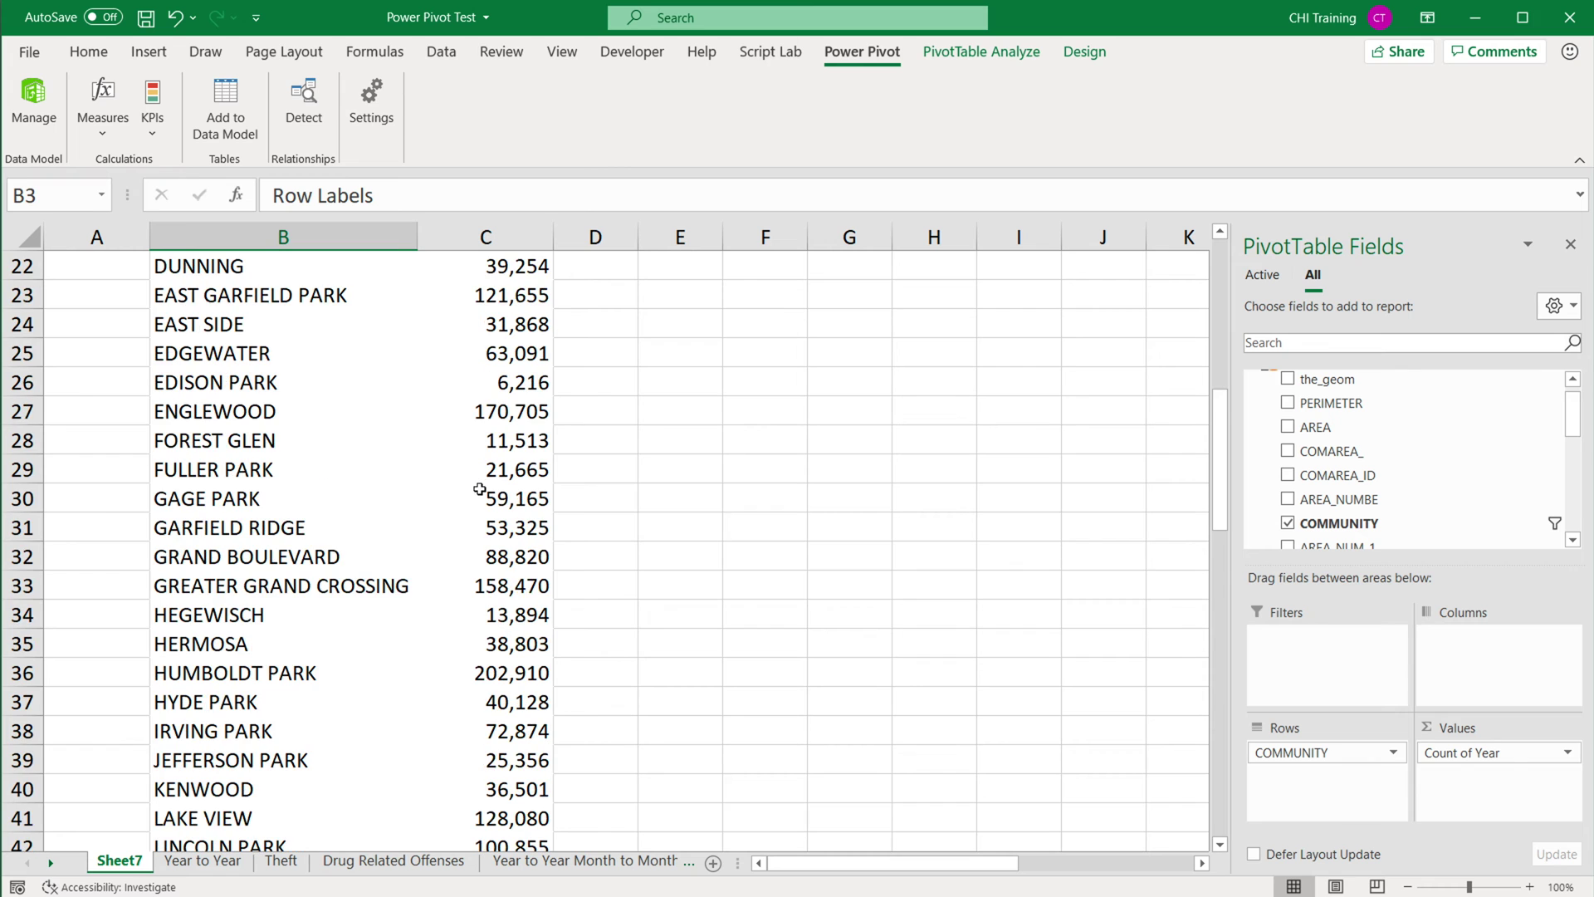
pyautogui.scroll(-12, 480, 490)
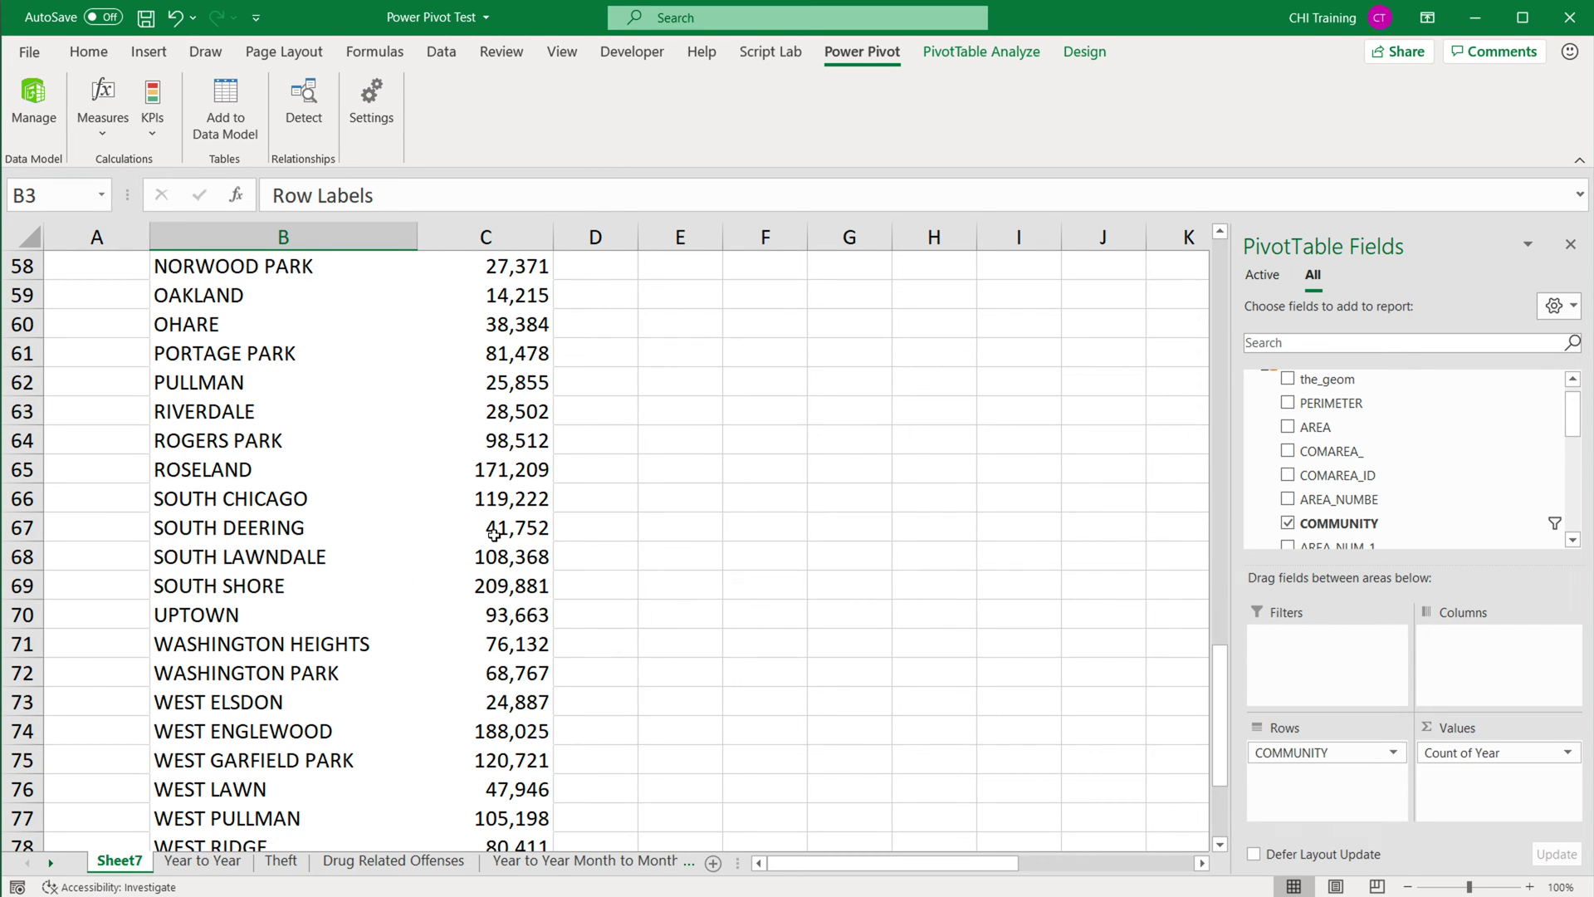
pyautogui.scroll(-3, 494, 535)
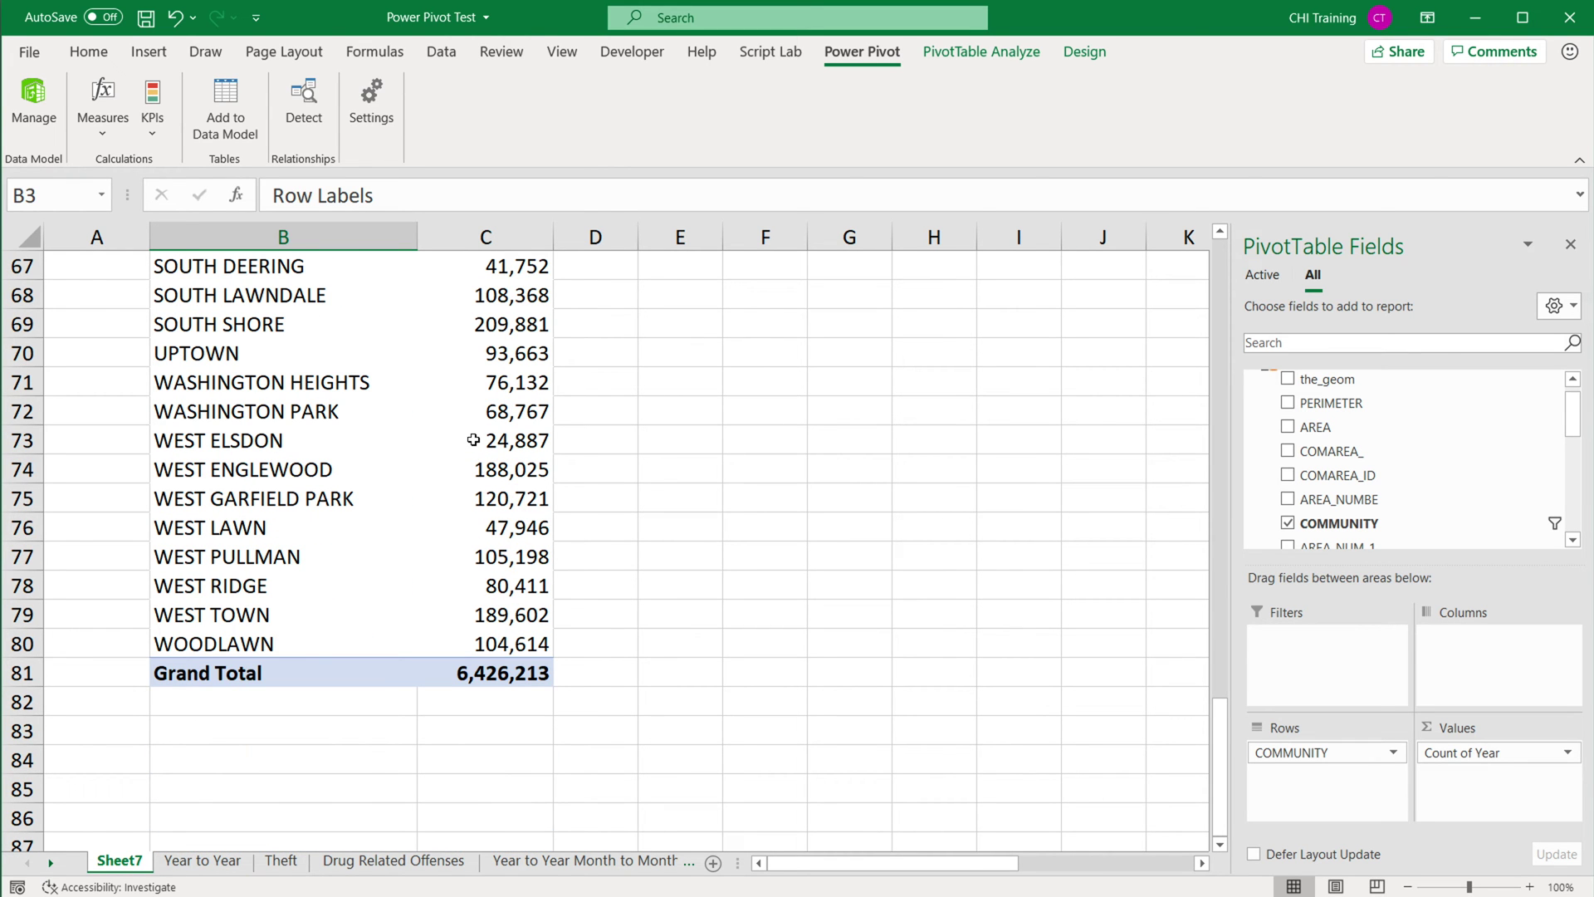
# Sort communities largest to smallest by crime count, AUSTIN first at 407,293, and select the top twelve.
pyautogui.scroll(20, 472, 412)
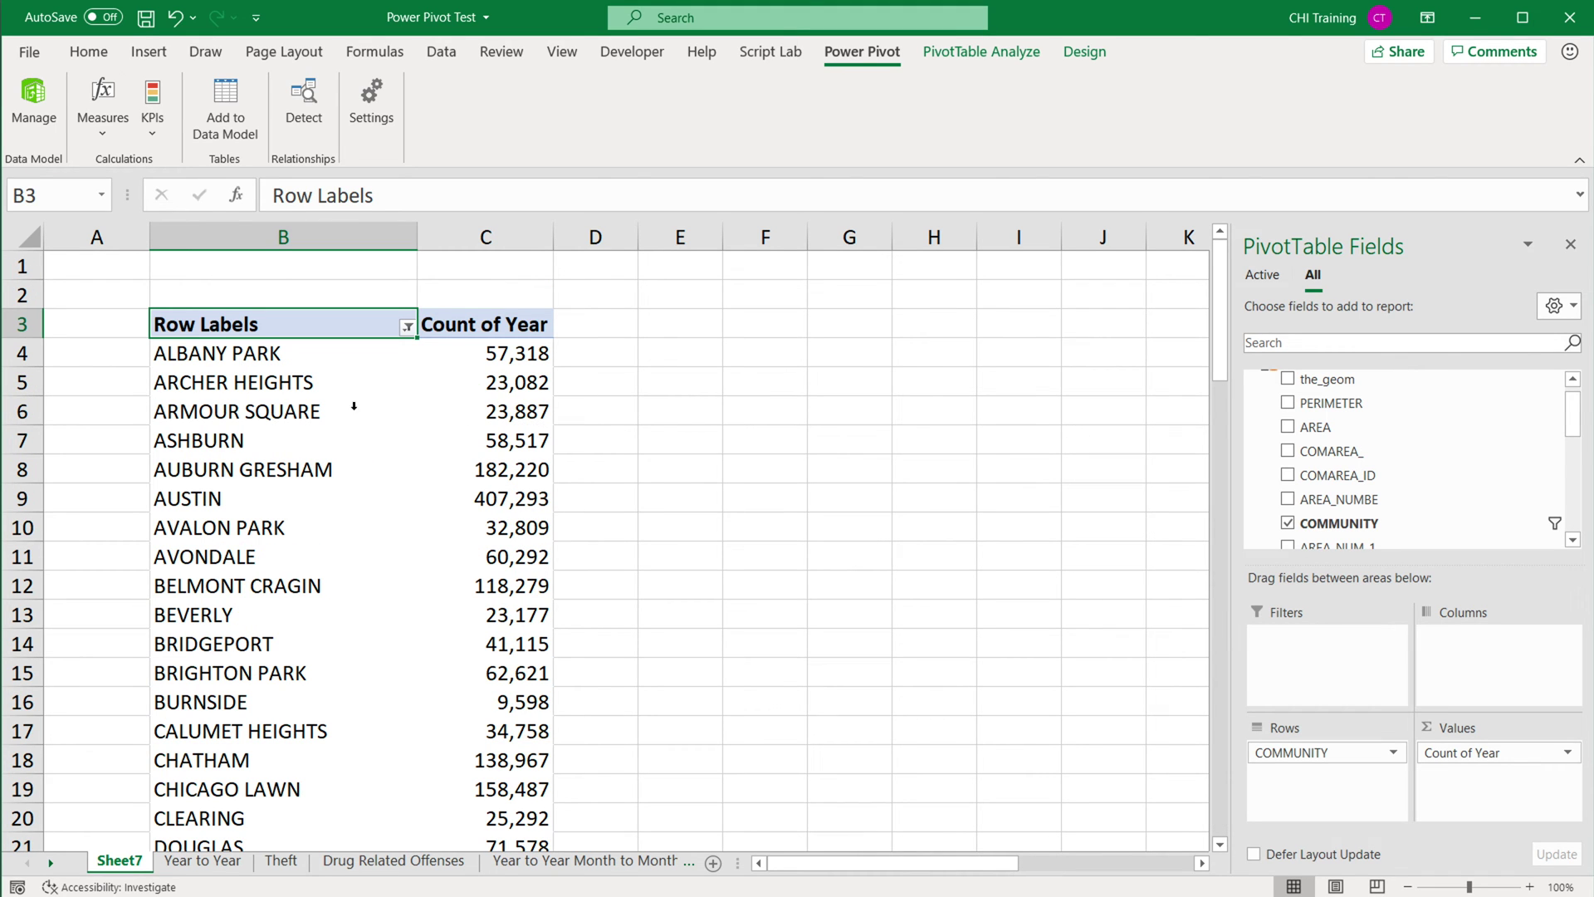
pyautogui.rightClick(494, 348)
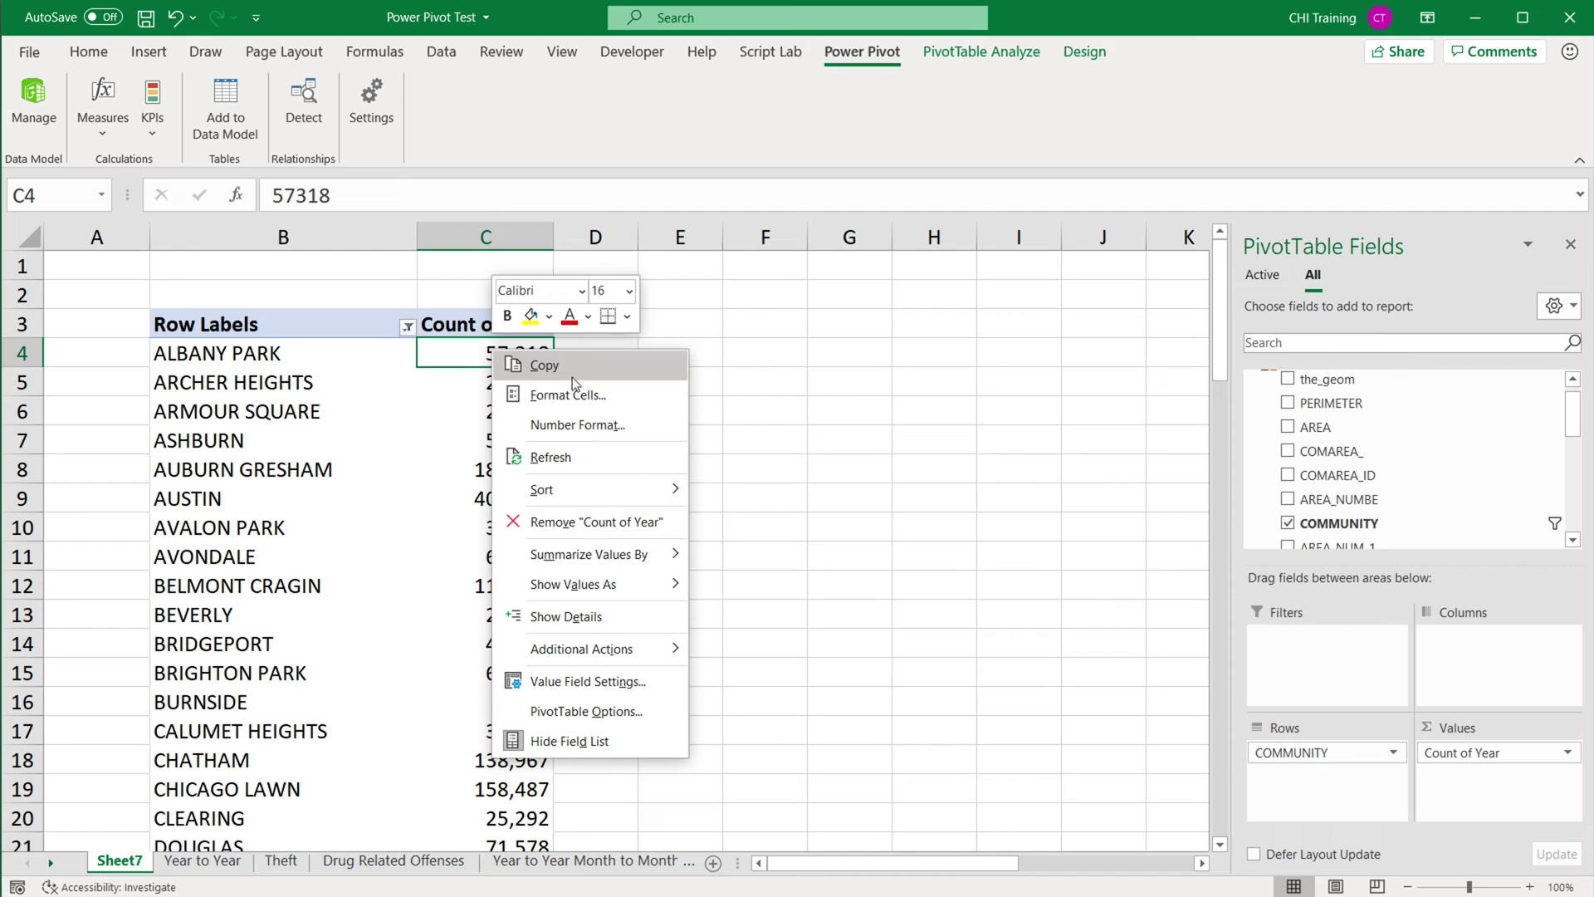
pyautogui.moveTo(631, 489)
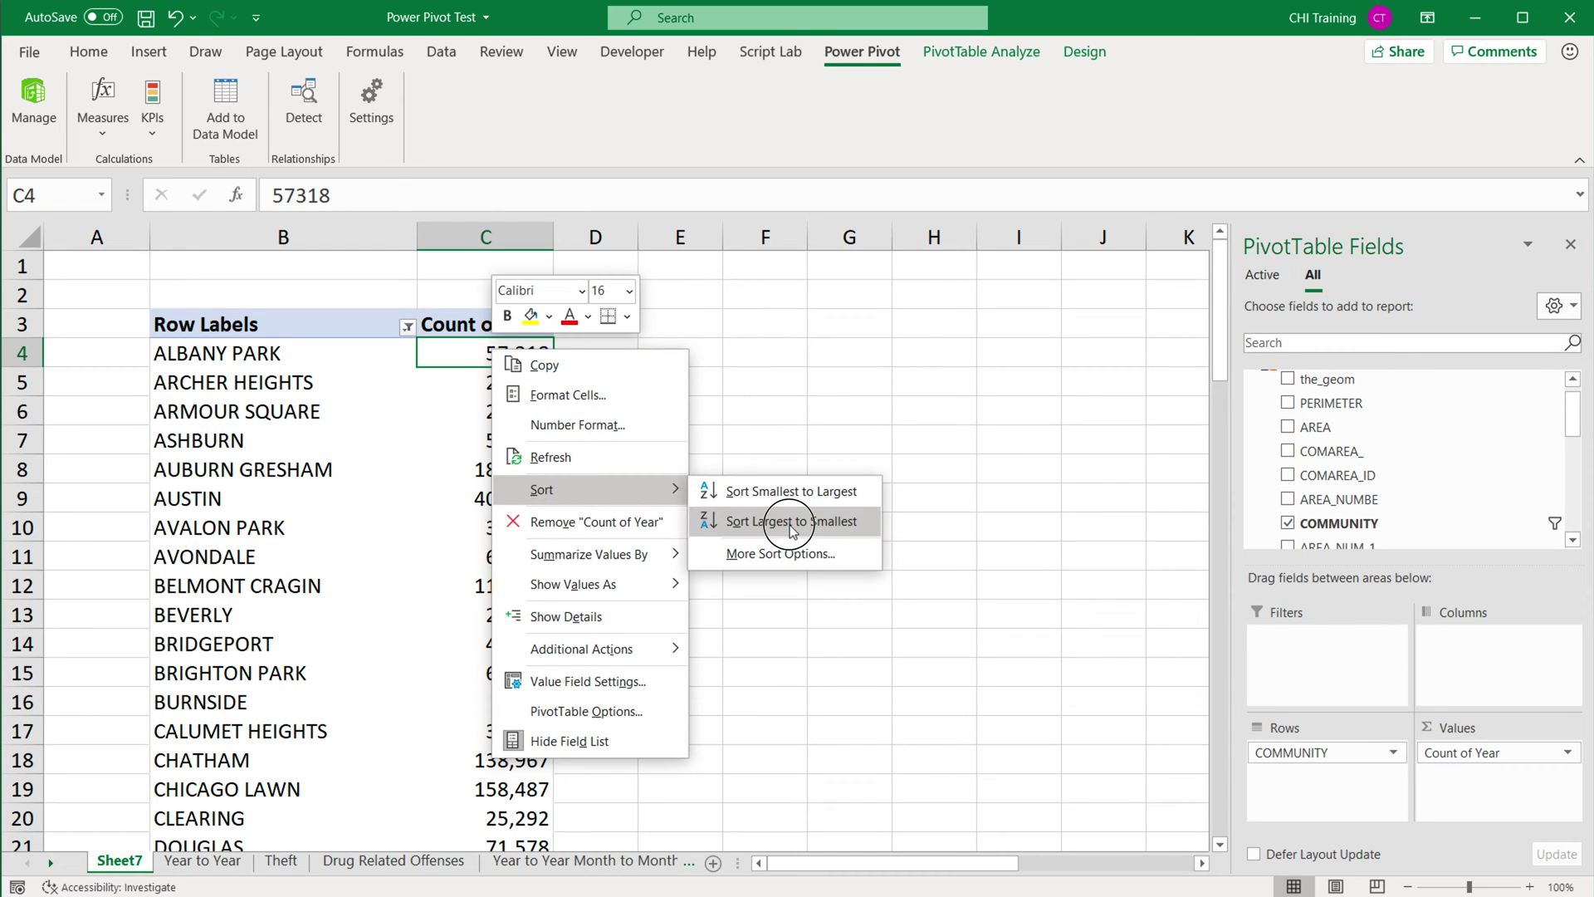
pyautogui.click(790, 525)
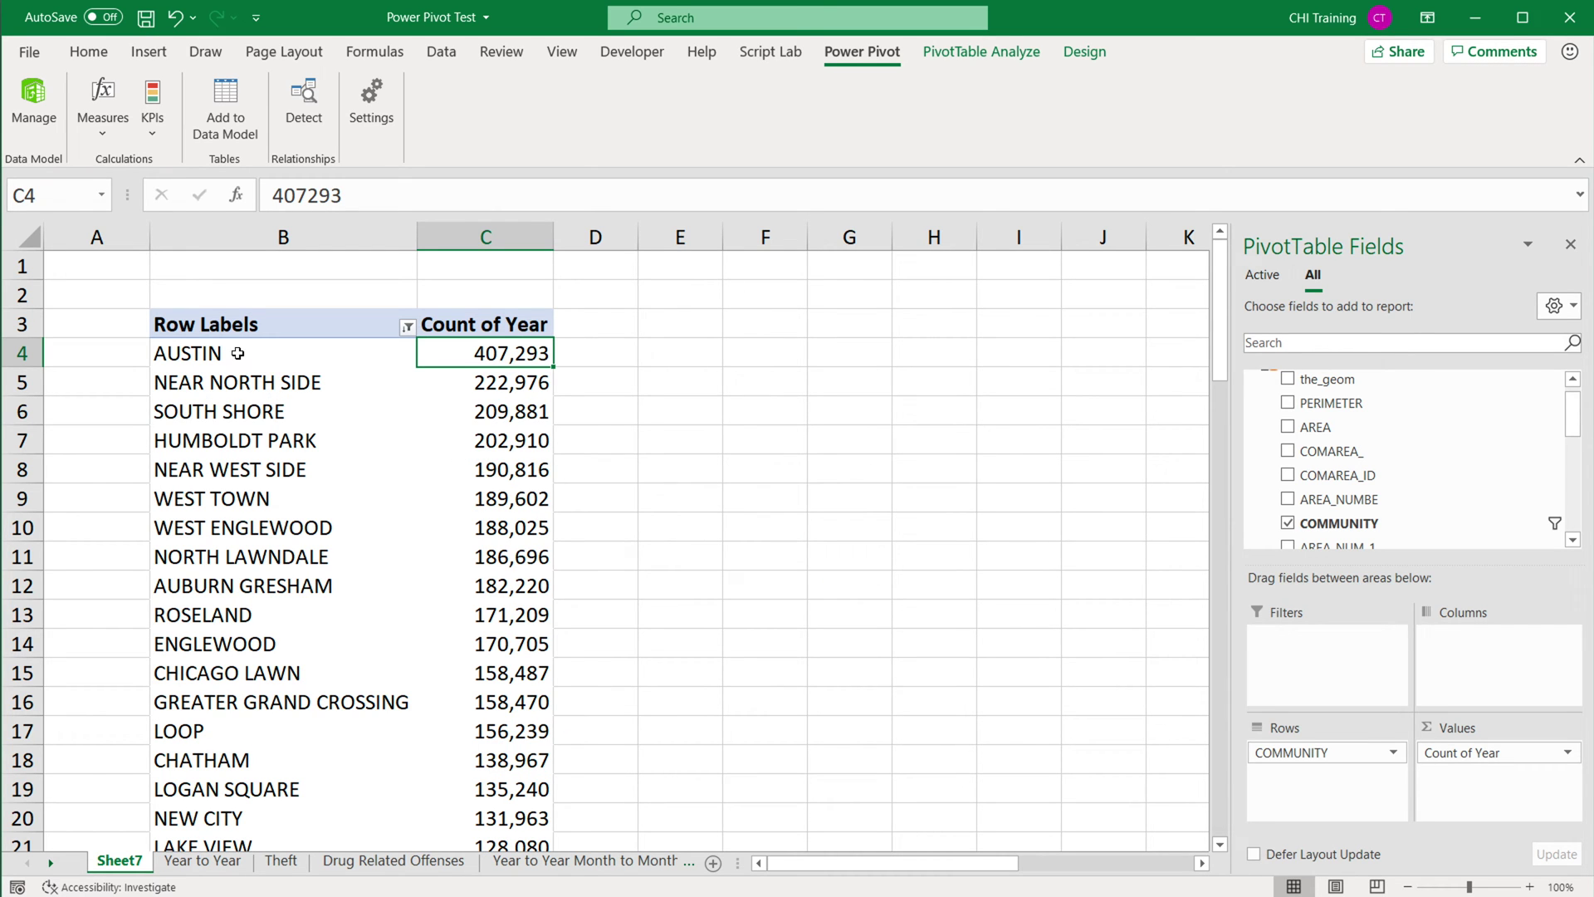
pyautogui.moveTo(238, 353); pyautogui.dragTo(503, 791)
pyautogui.scroll(-16, 449, 492)
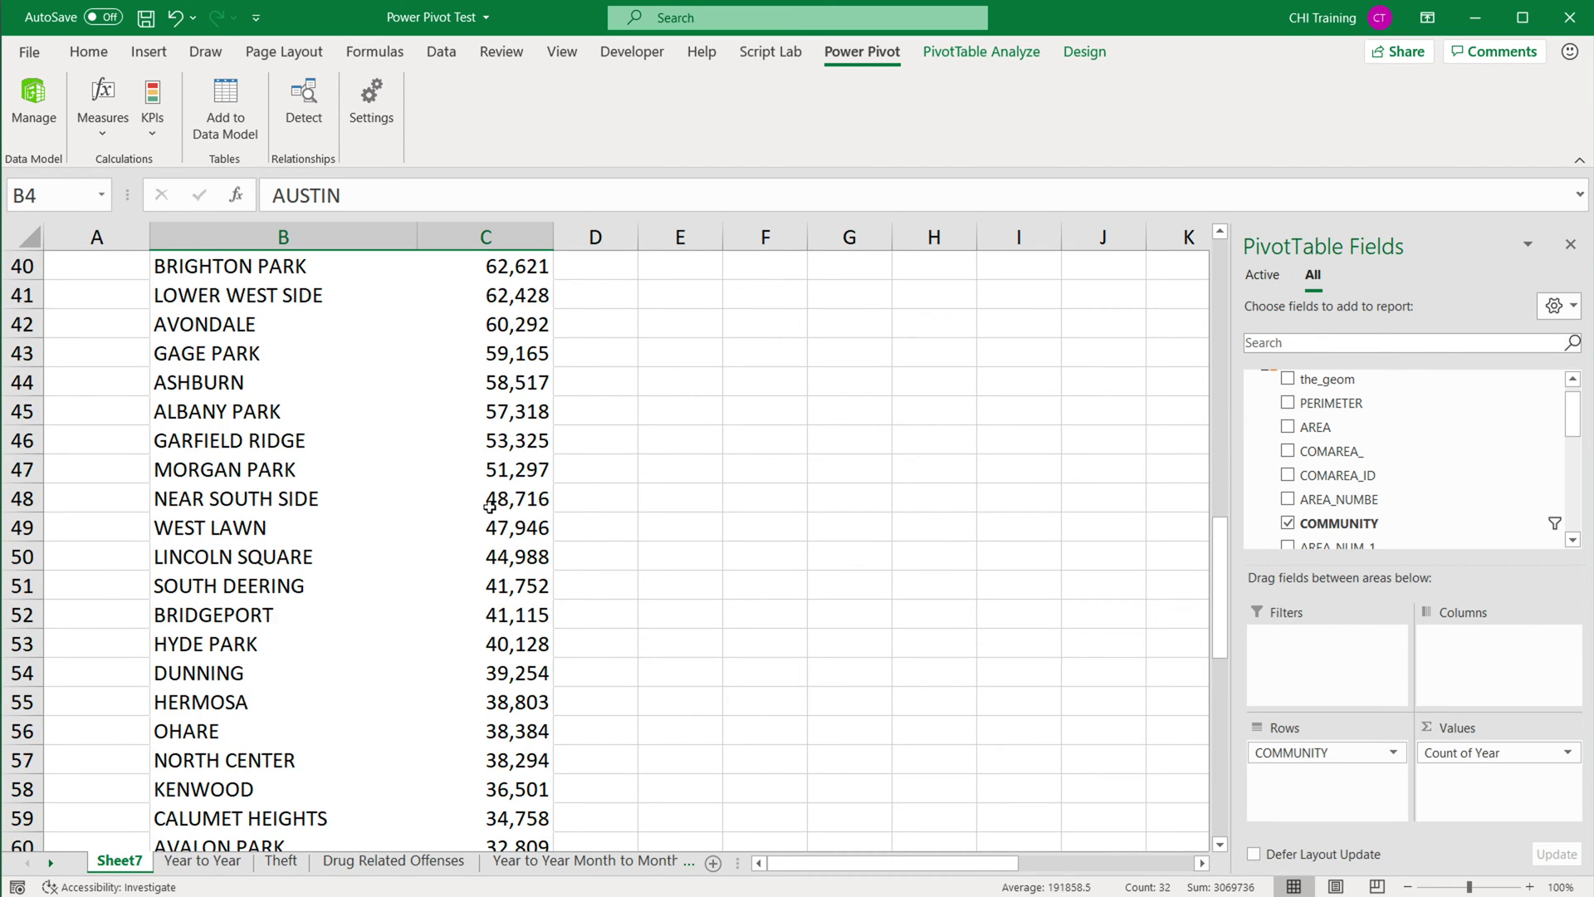
pyautogui.scroll(-6, 488, 498)
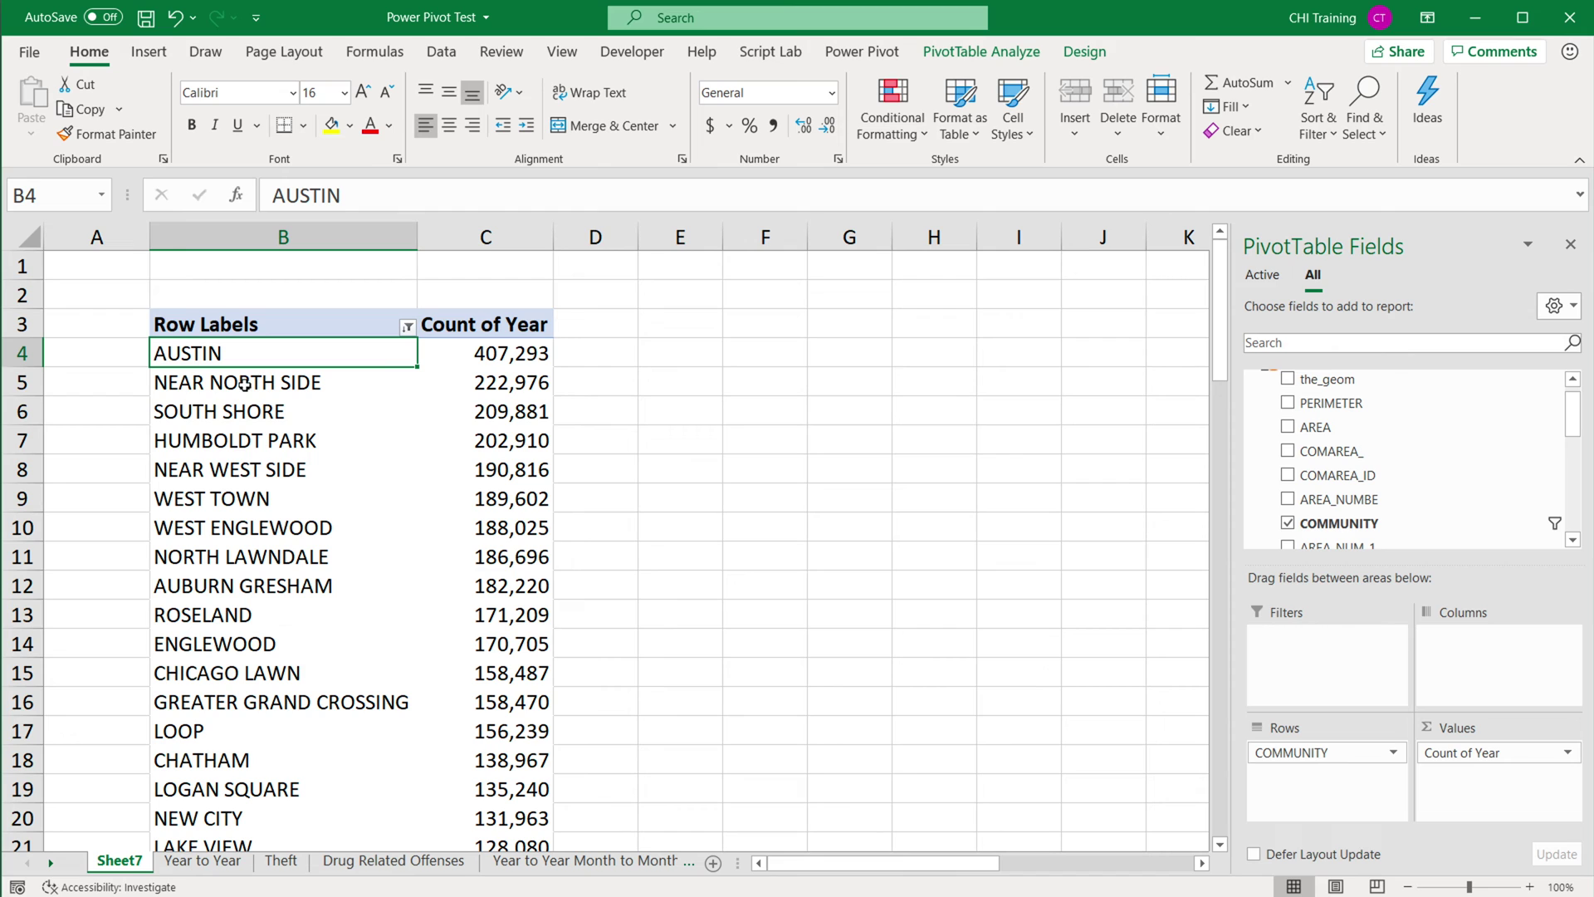
pyautogui.click(151, 53)
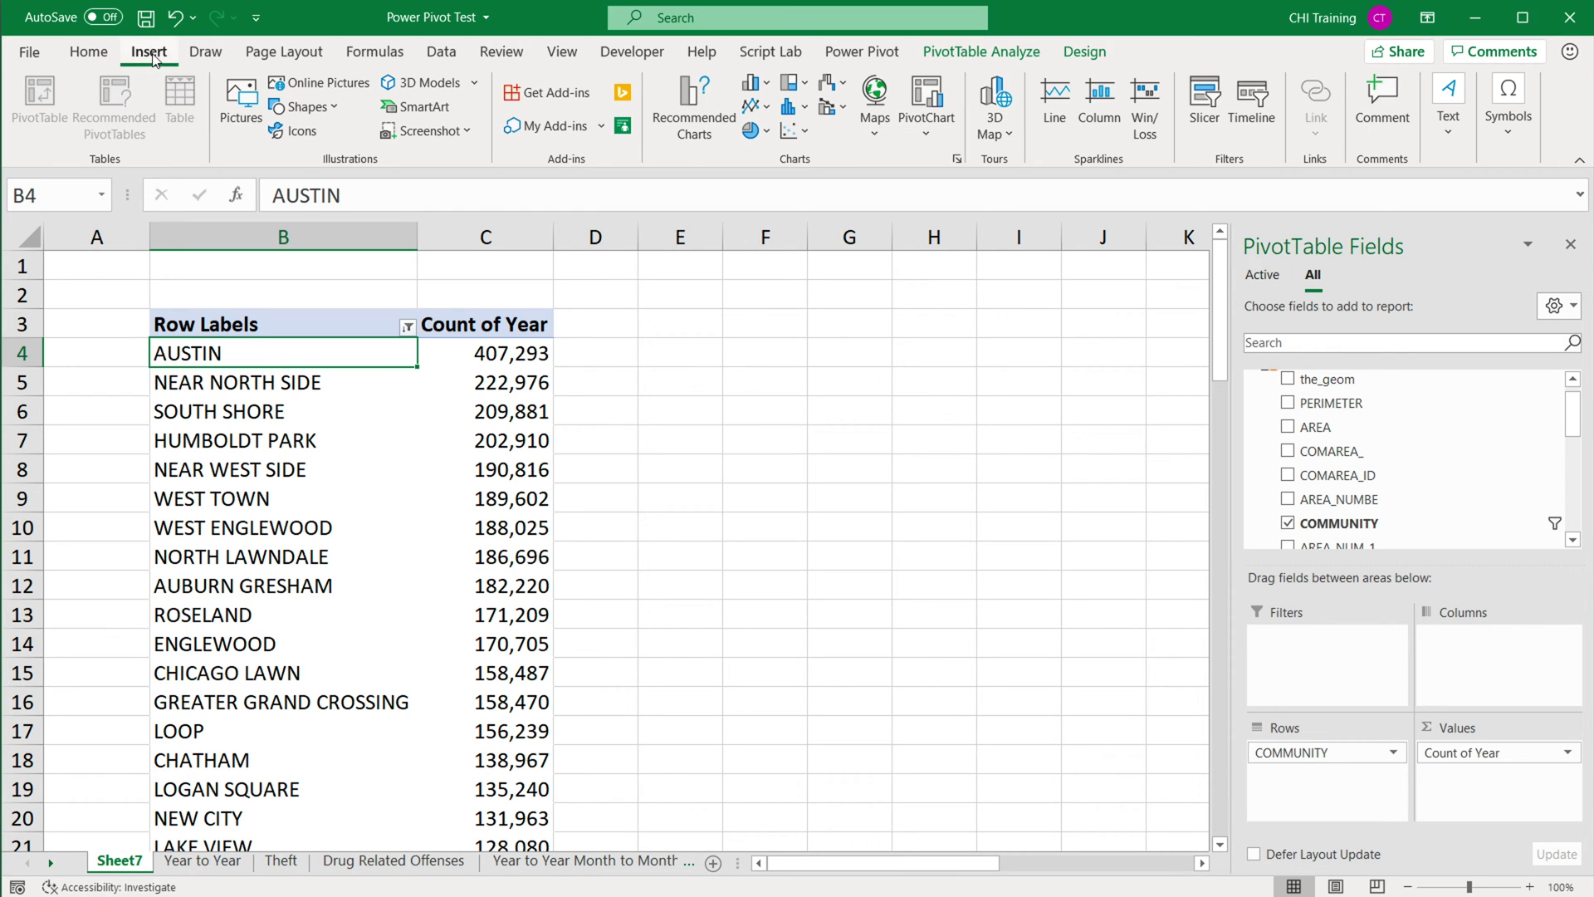
pyautogui.click(880, 134)
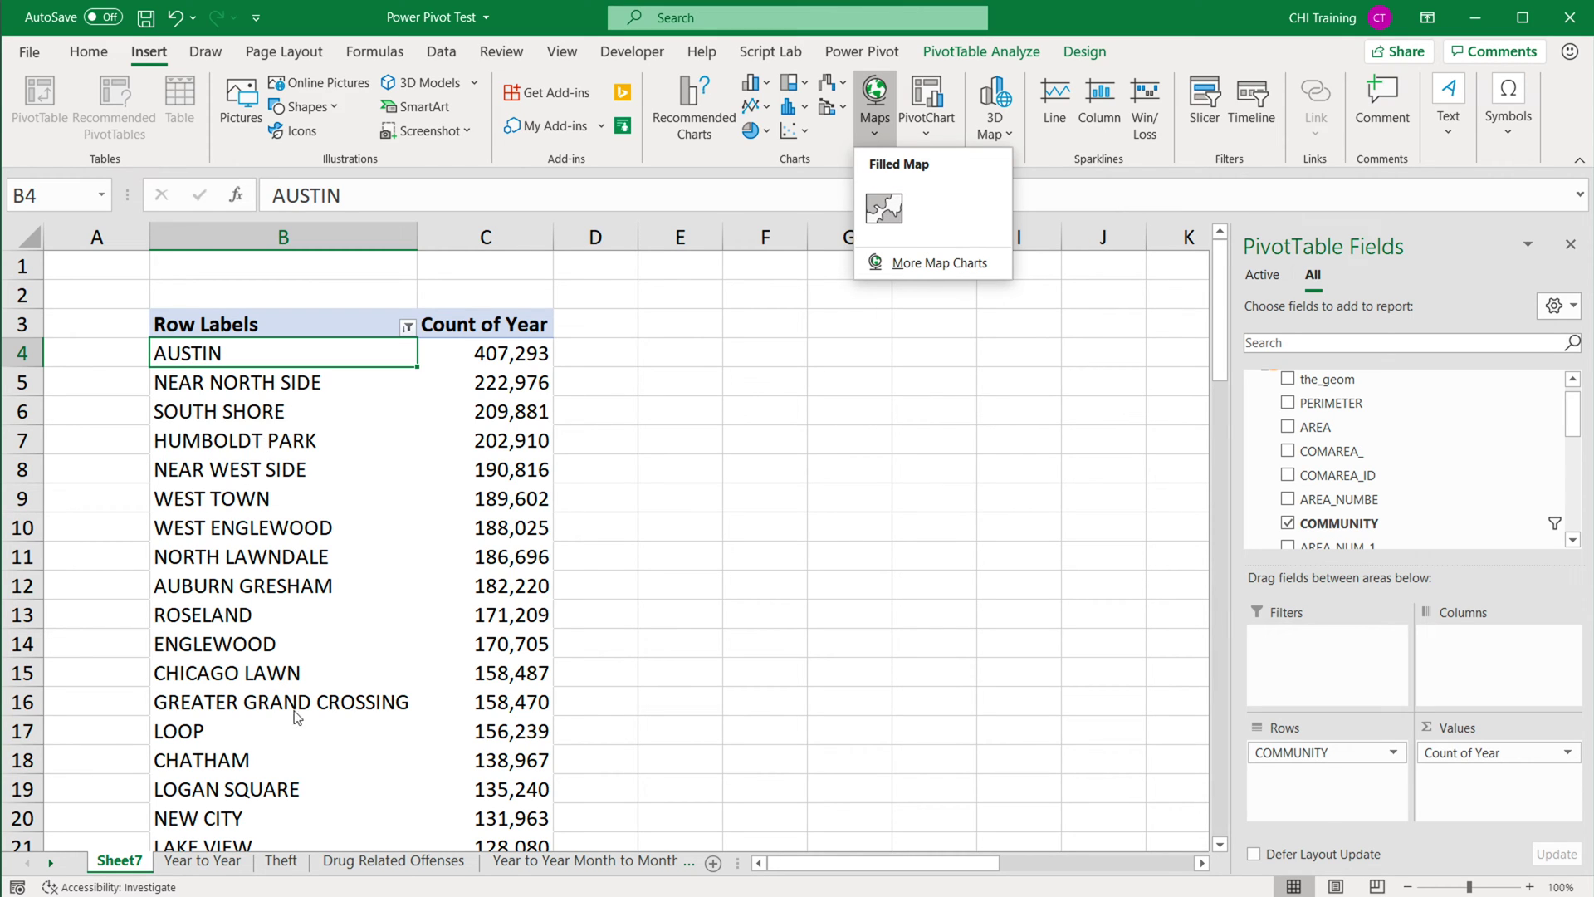
pyautogui.click(282, 461)
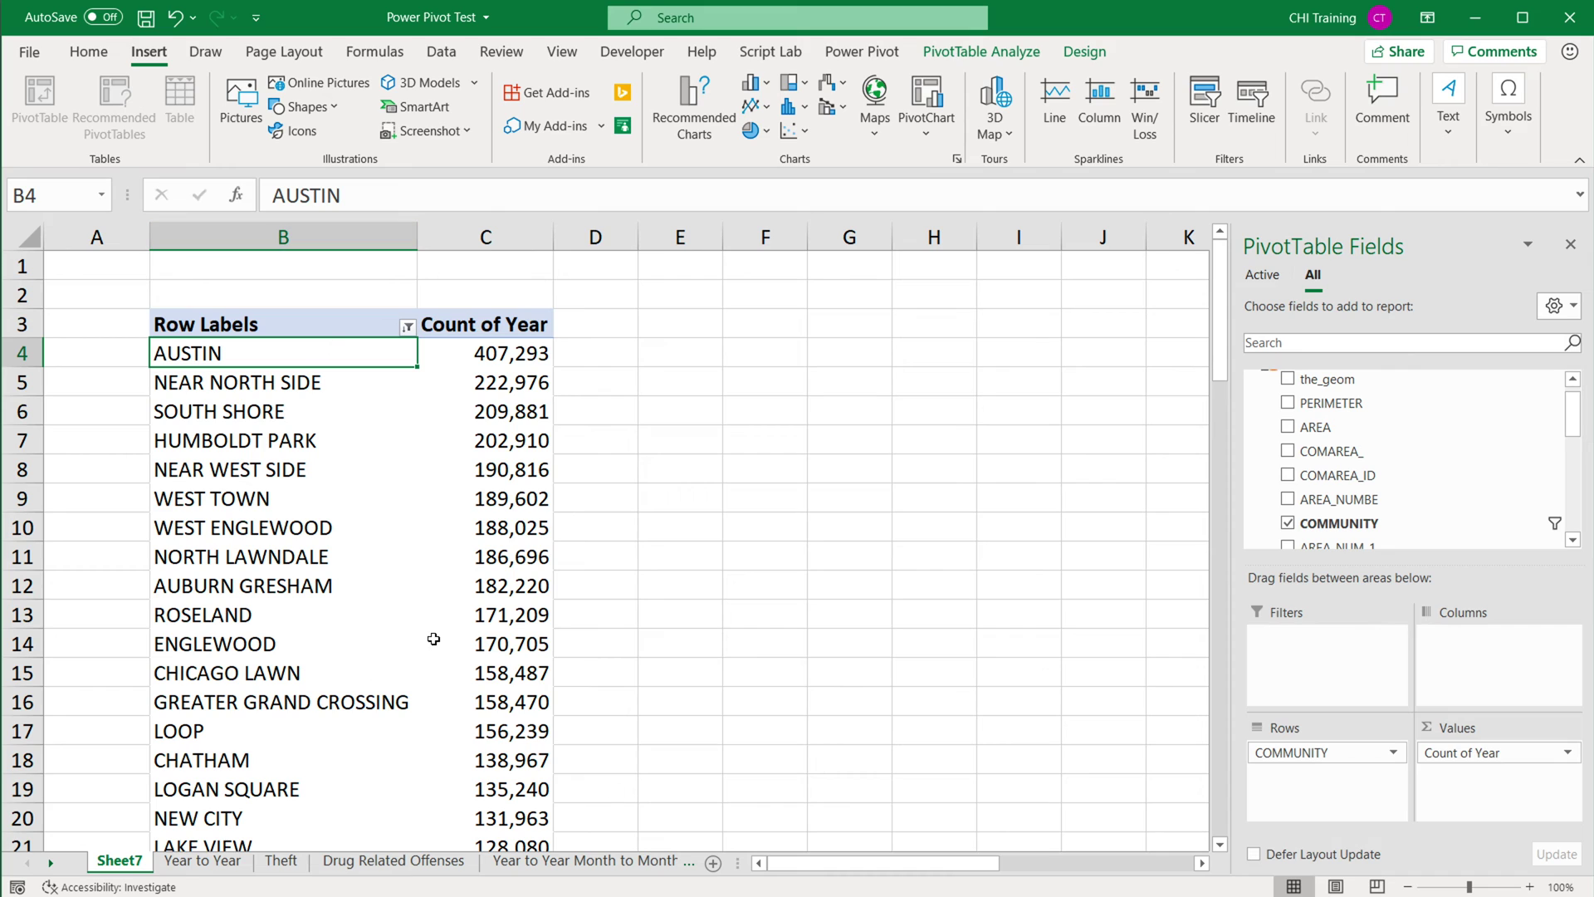
pyautogui.moveTo(432, 637)
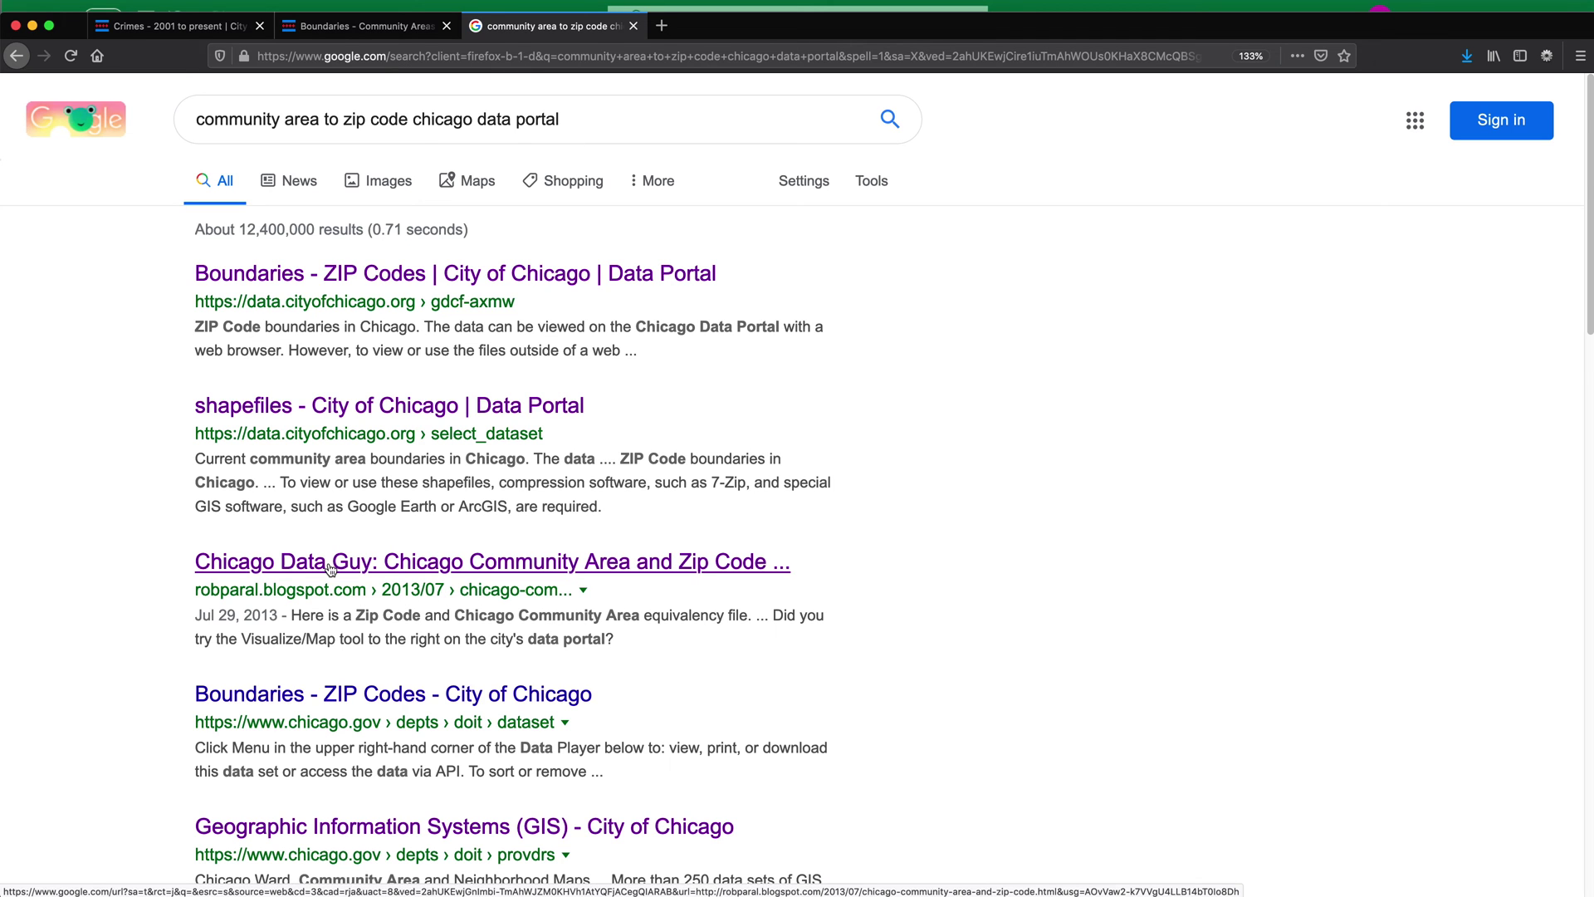
# Open the 'Chicago Data Guy: Chicago Community Area and Zip Code' search result.
pyautogui.click(326, 564)
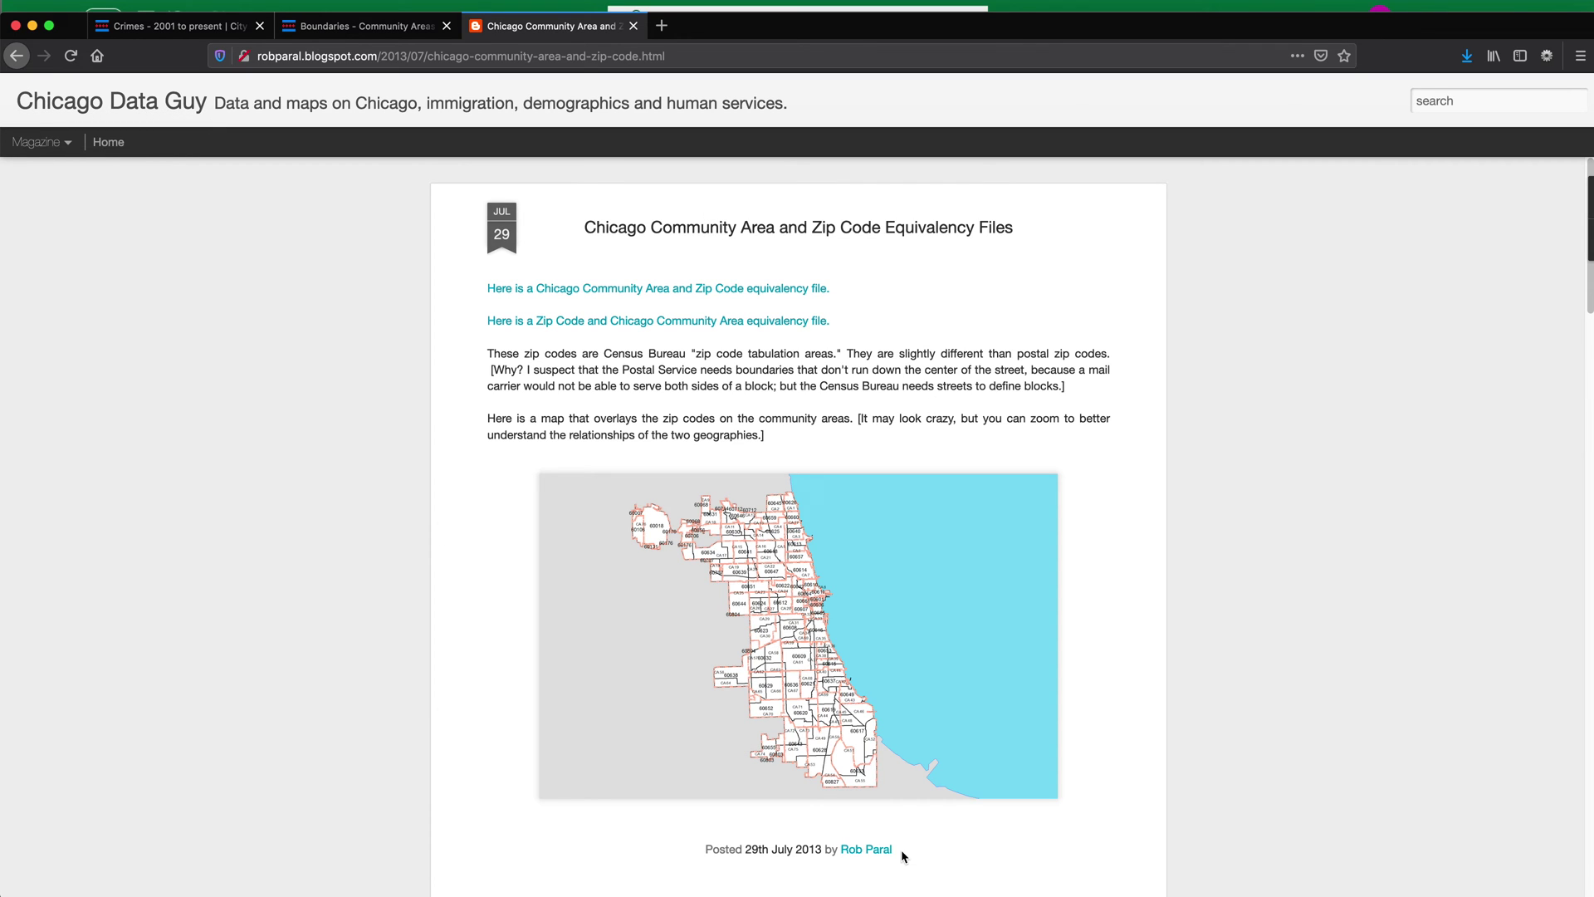
pyautogui.moveTo(900, 850); pyautogui.dragTo(830, 850)
pyautogui.click(905, 850)
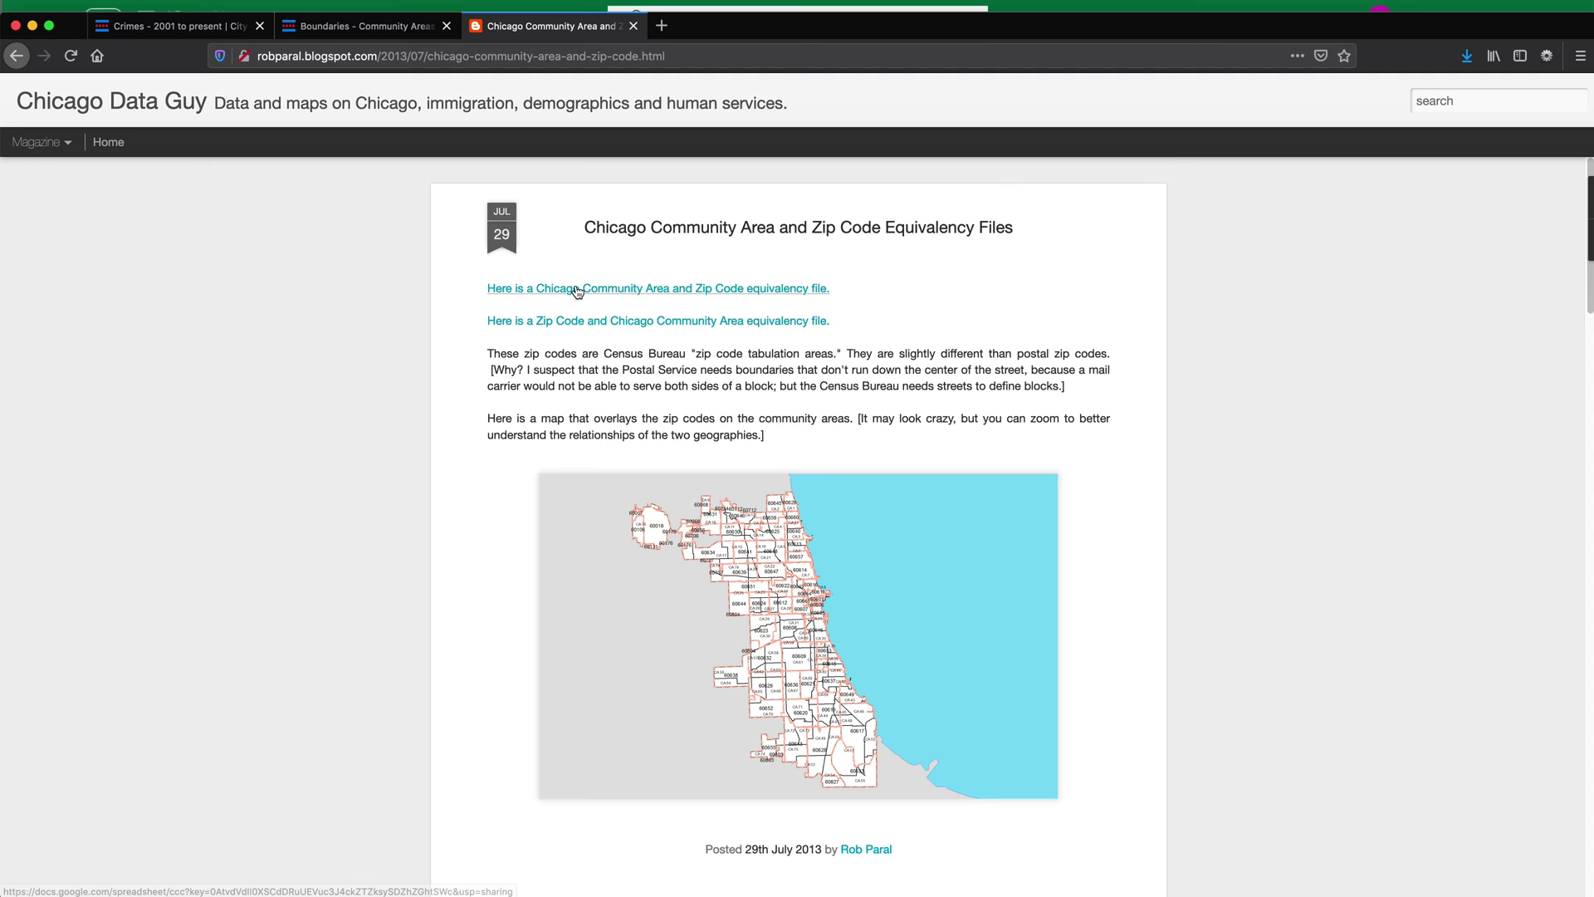
# Open the Community area and zip code equivalency file link in a new tab.
pyautogui.rightClick(577, 291)
pyautogui.click(624, 297)
pyautogui.click(705, 33)
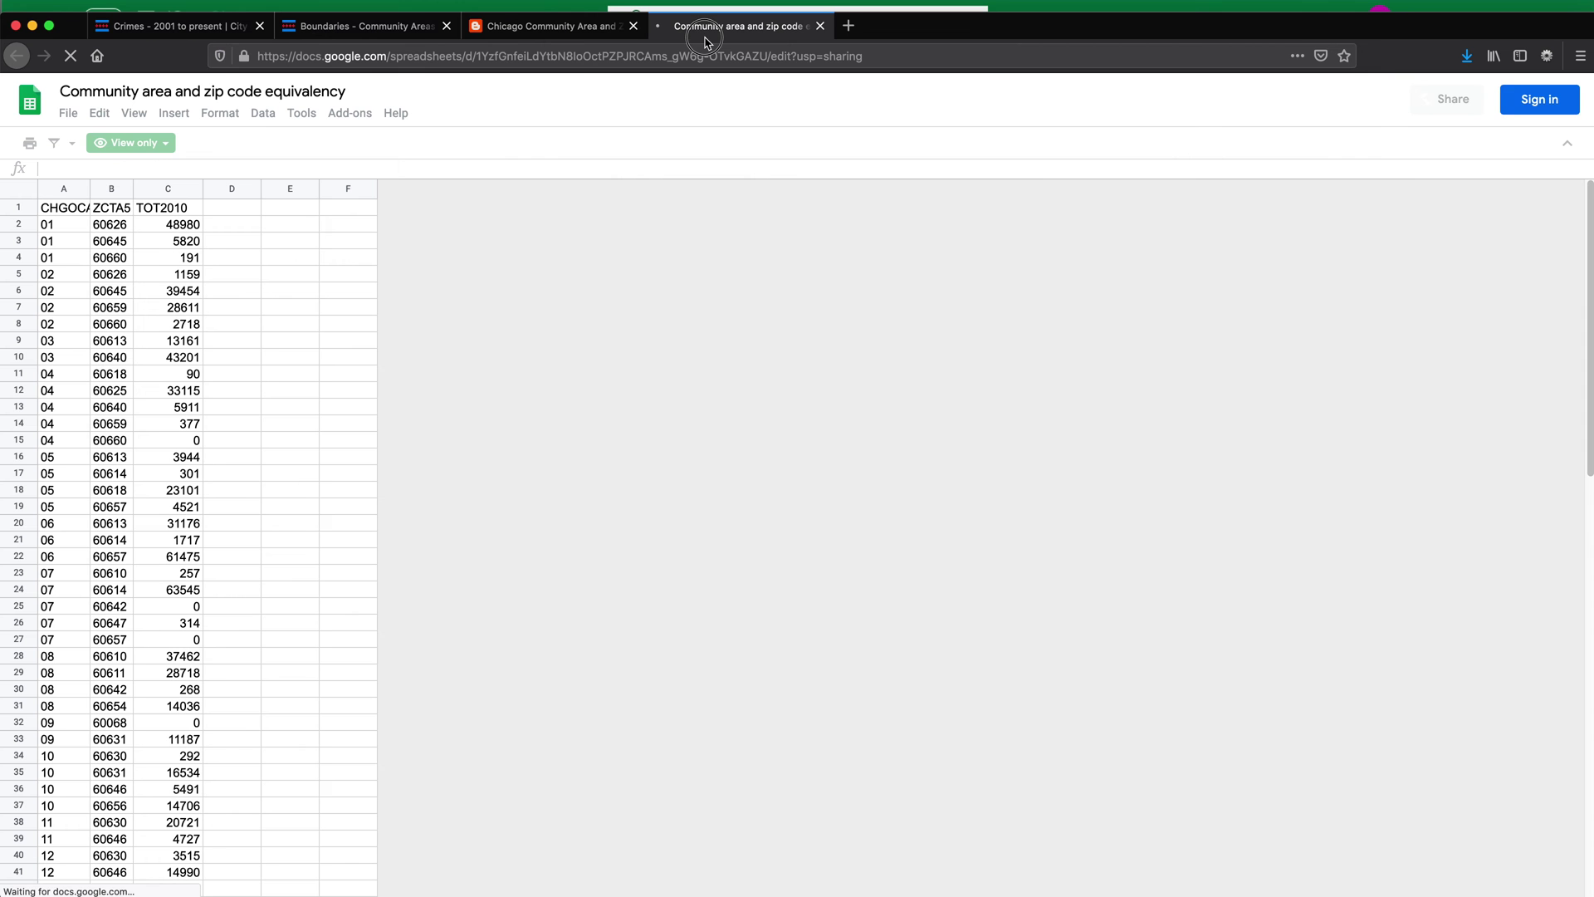
# Copy the community area and ZIP code columns A1:B235 and return to Excel.
pyautogui.scroll(-1, 122, 478)
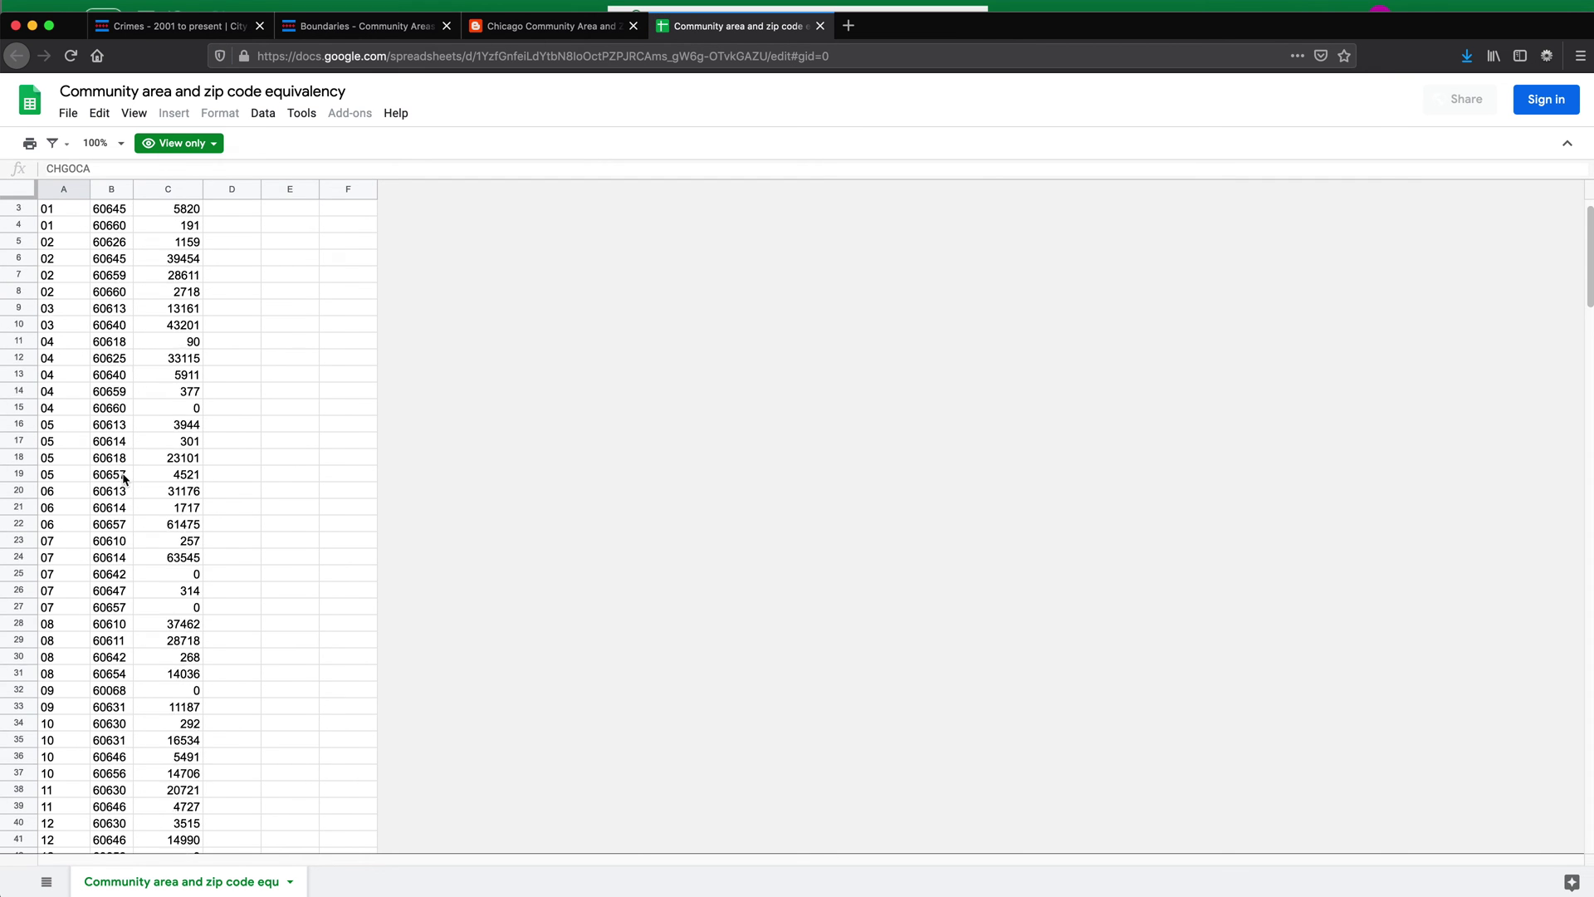
pyautogui.scroll(-7, 123, 477)
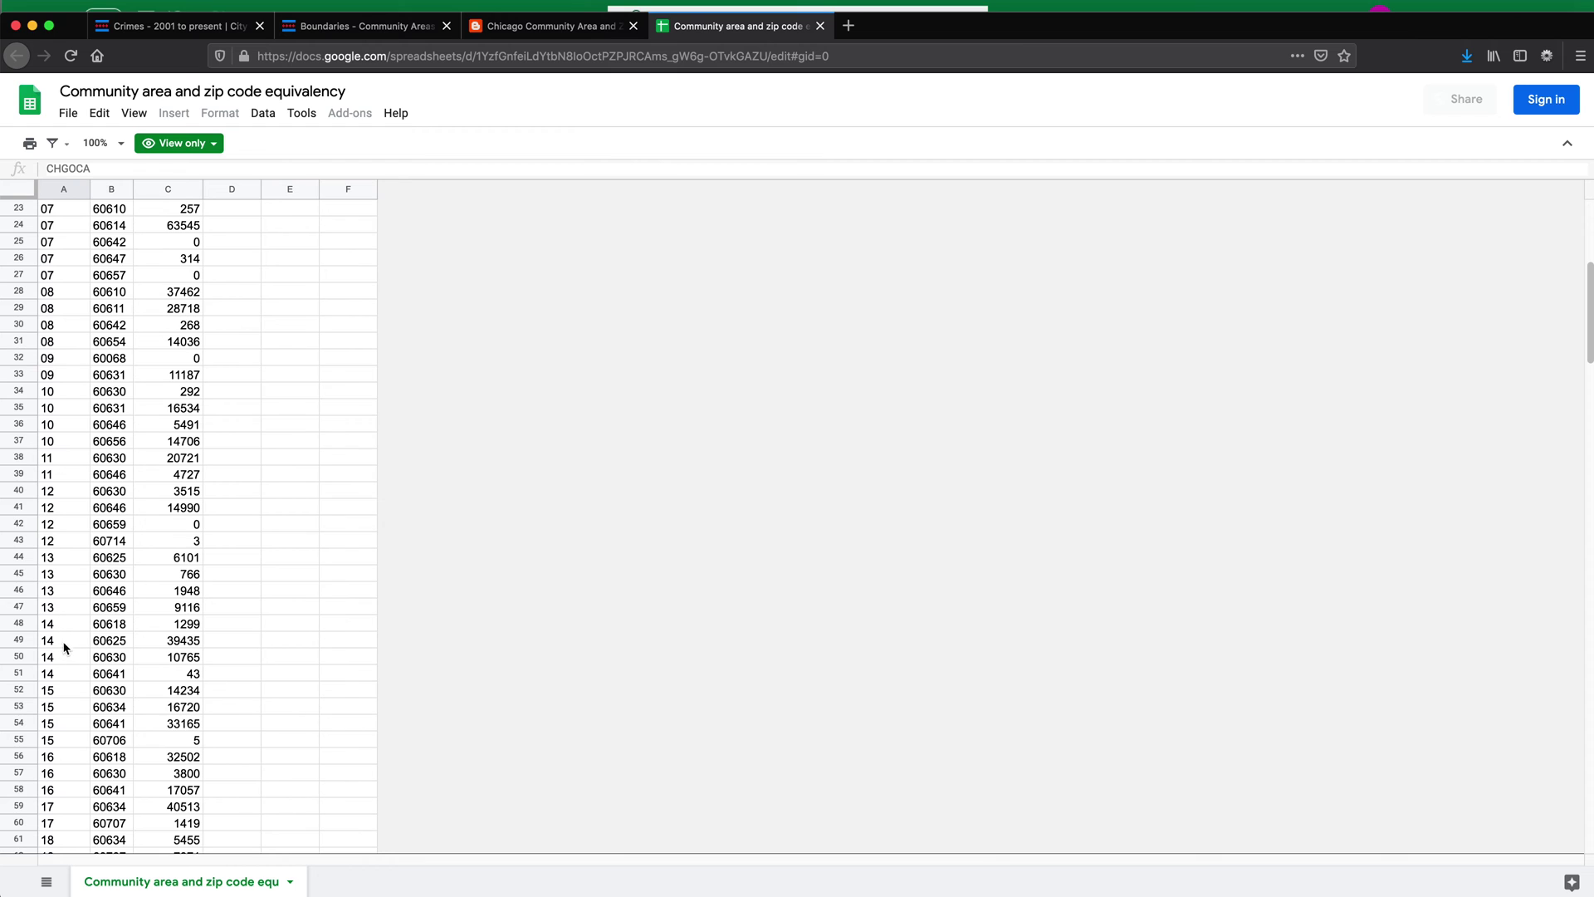
pyautogui.moveTo(60, 643); pyautogui.dragTo(57, 674)
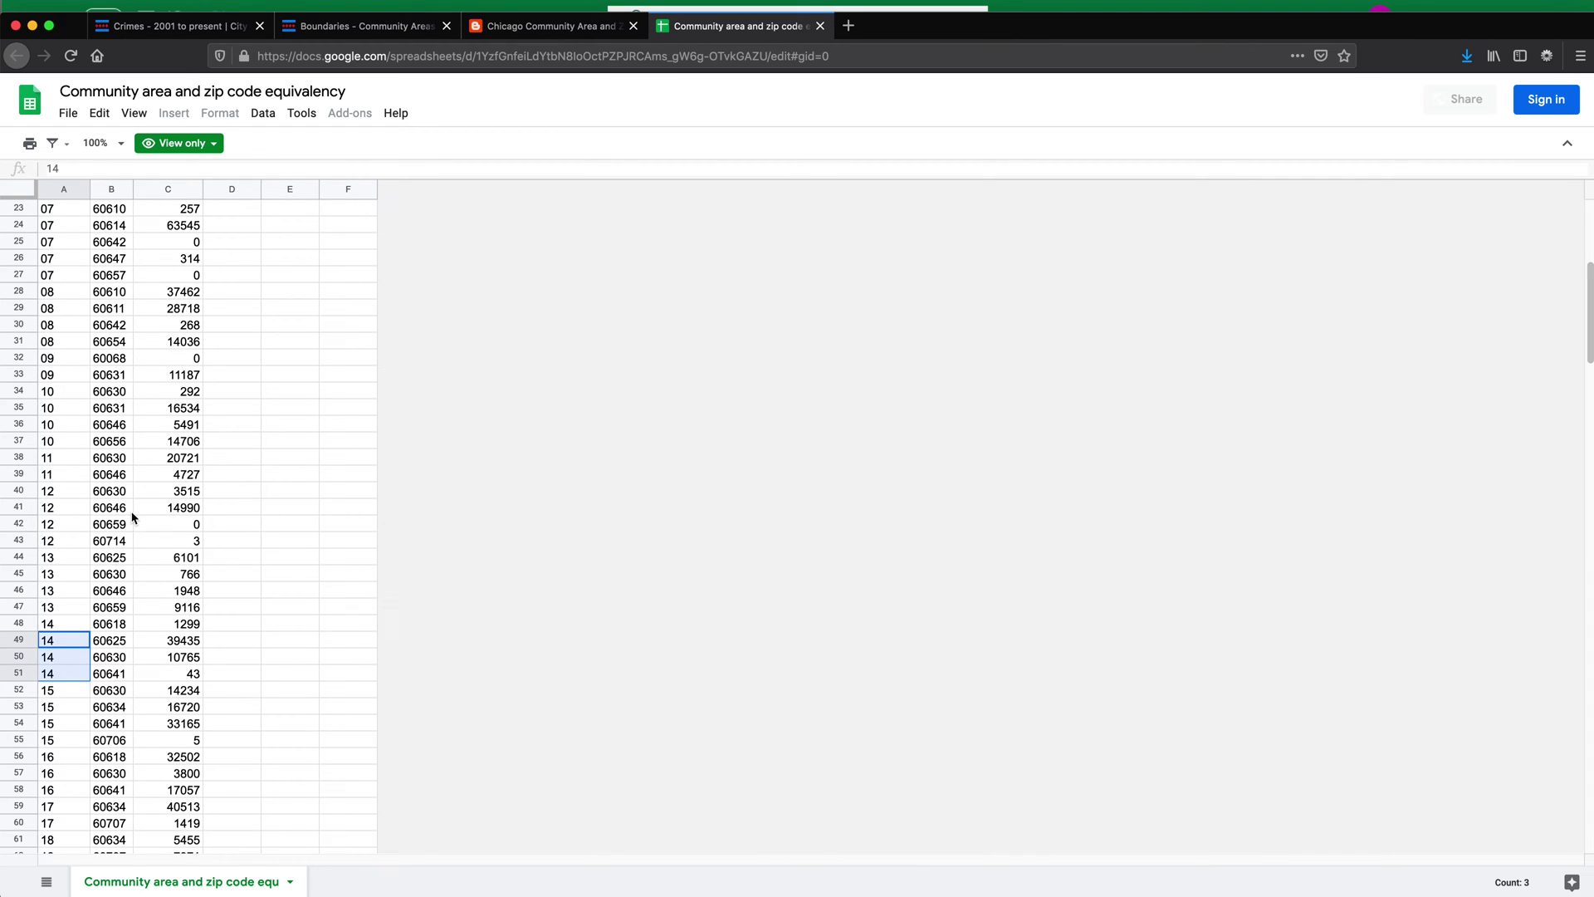
pyautogui.moveTo(113, 491); pyautogui.dragTo(112, 660)
pyautogui.scroll(5, 114, 440)
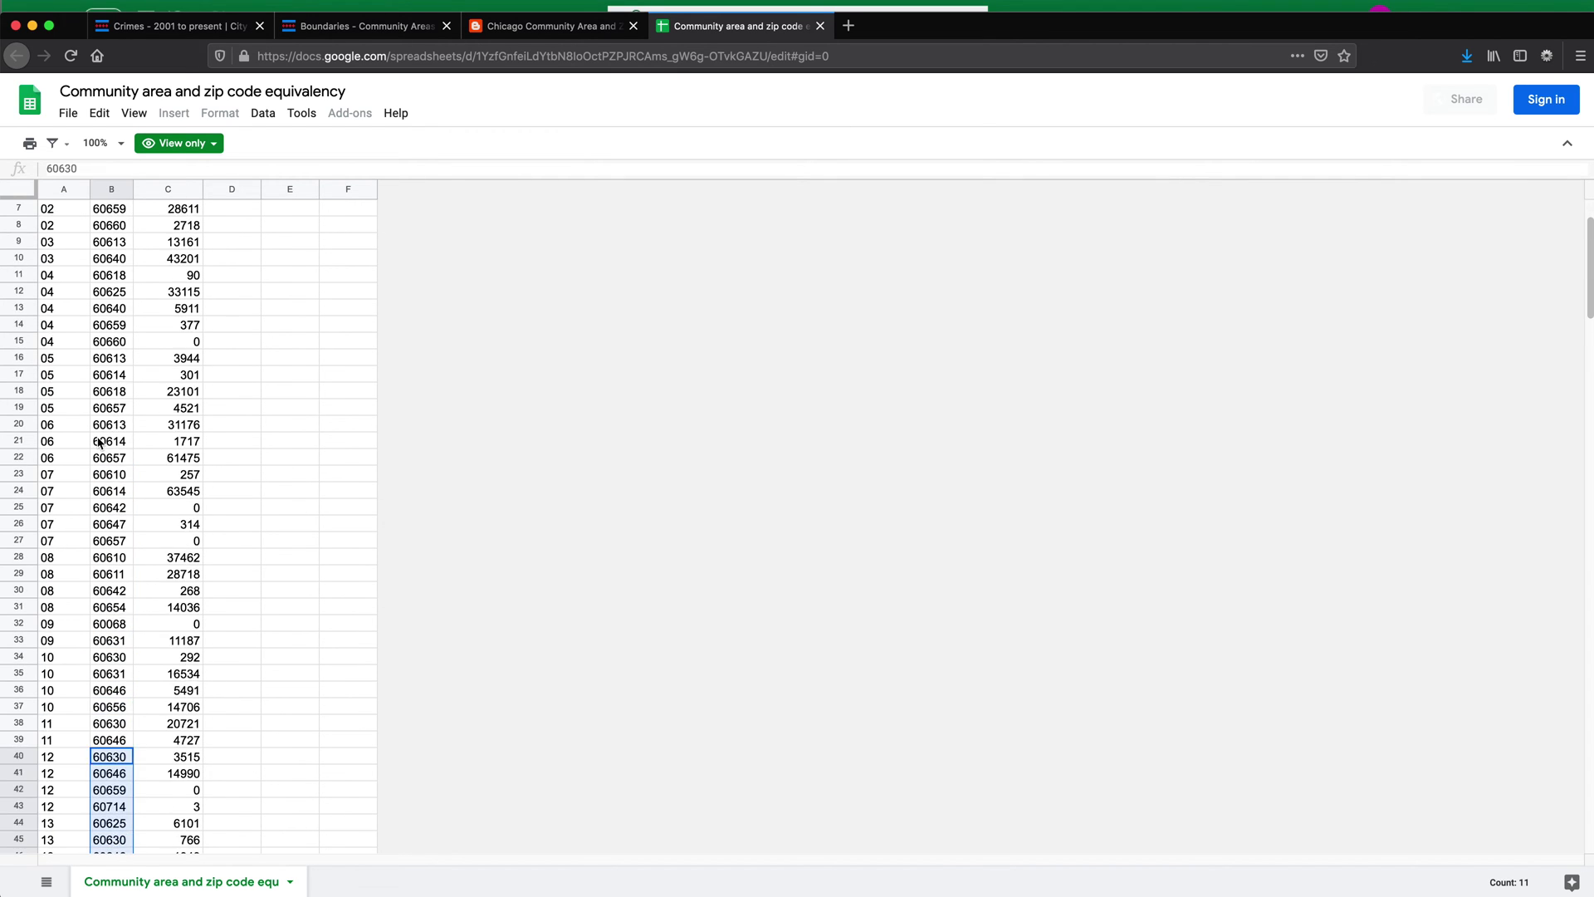
pyautogui.scroll(2, 99, 443)
pyautogui.moveTo(58, 210); pyautogui.dragTo(103, 833)
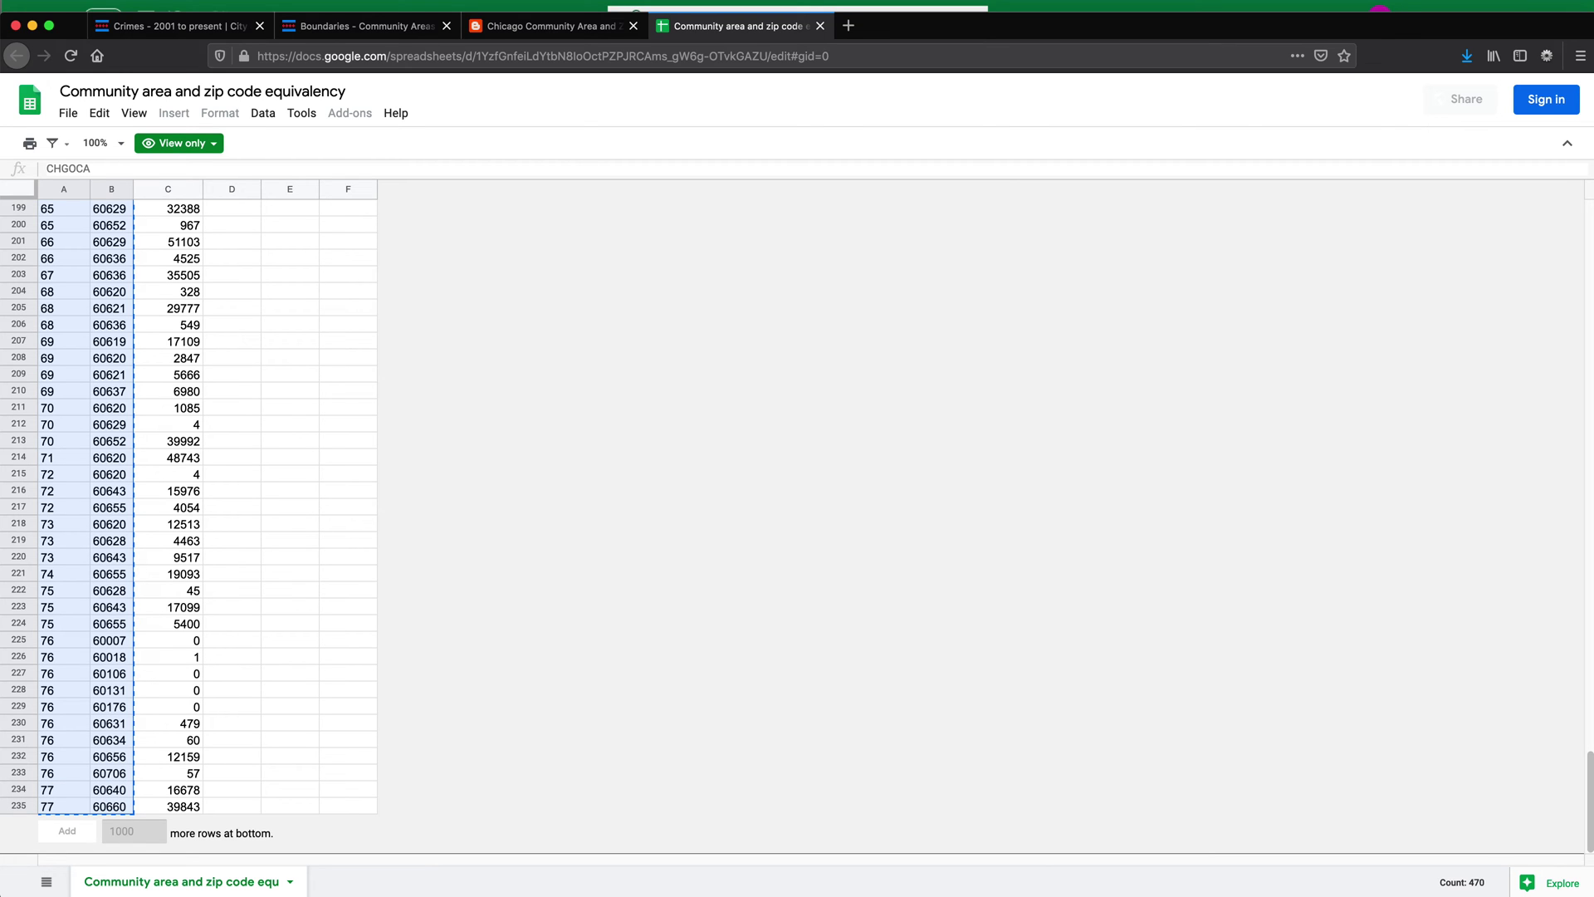
pyautogui.hotkey('alt', 'Tab')
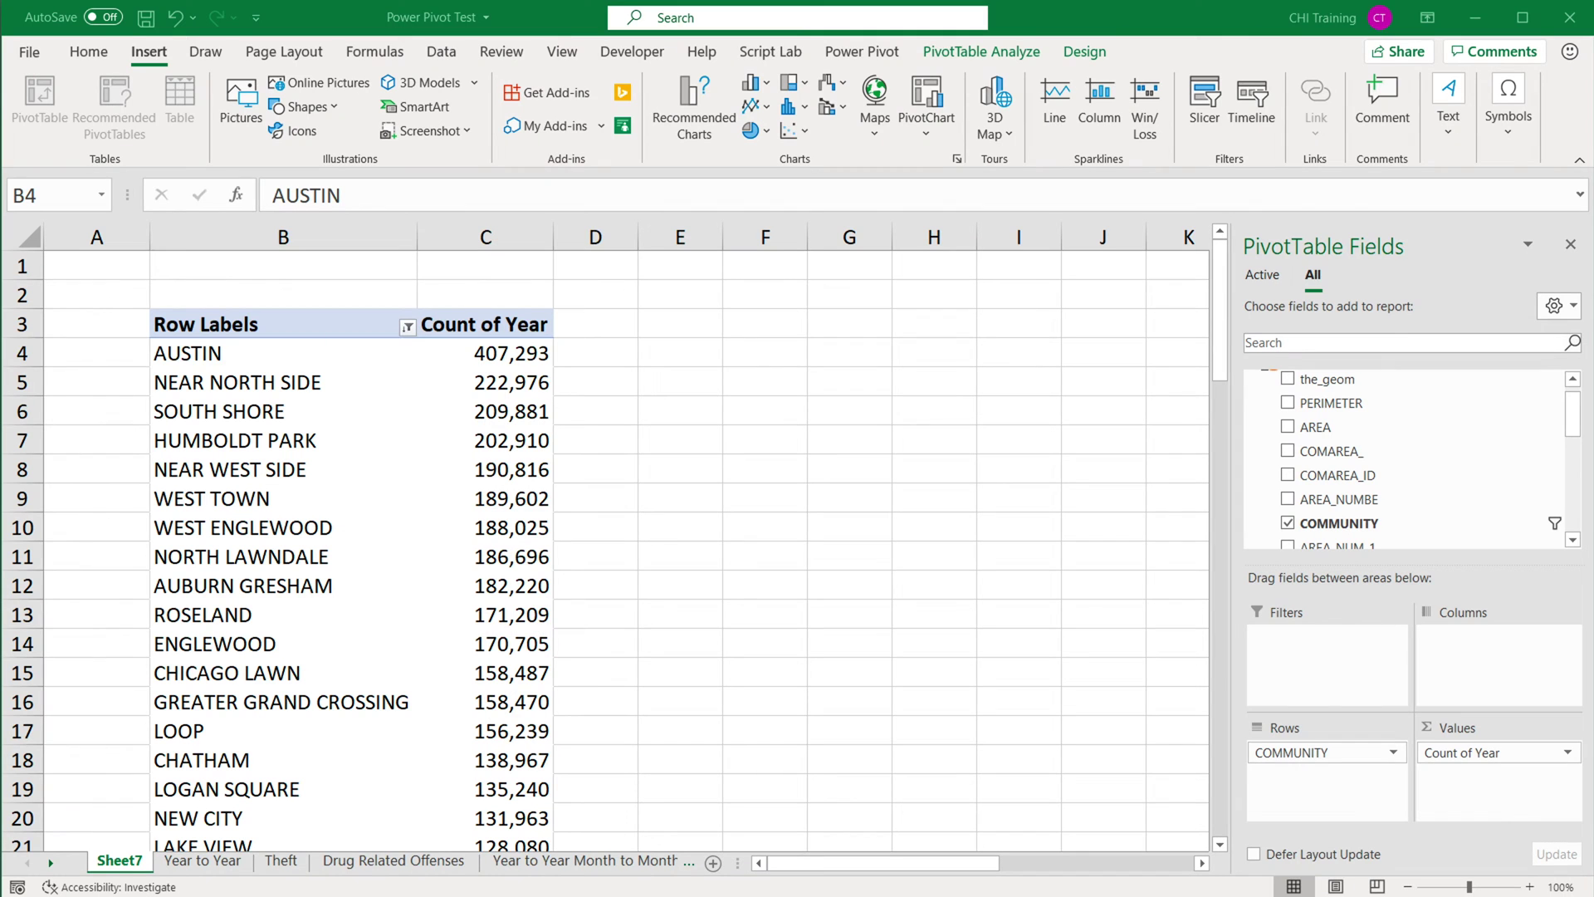
# Paste the CHGOCA and ZCTA5 columns into a new Sheet8 and clear their formats.
pyautogui.click(713, 863)
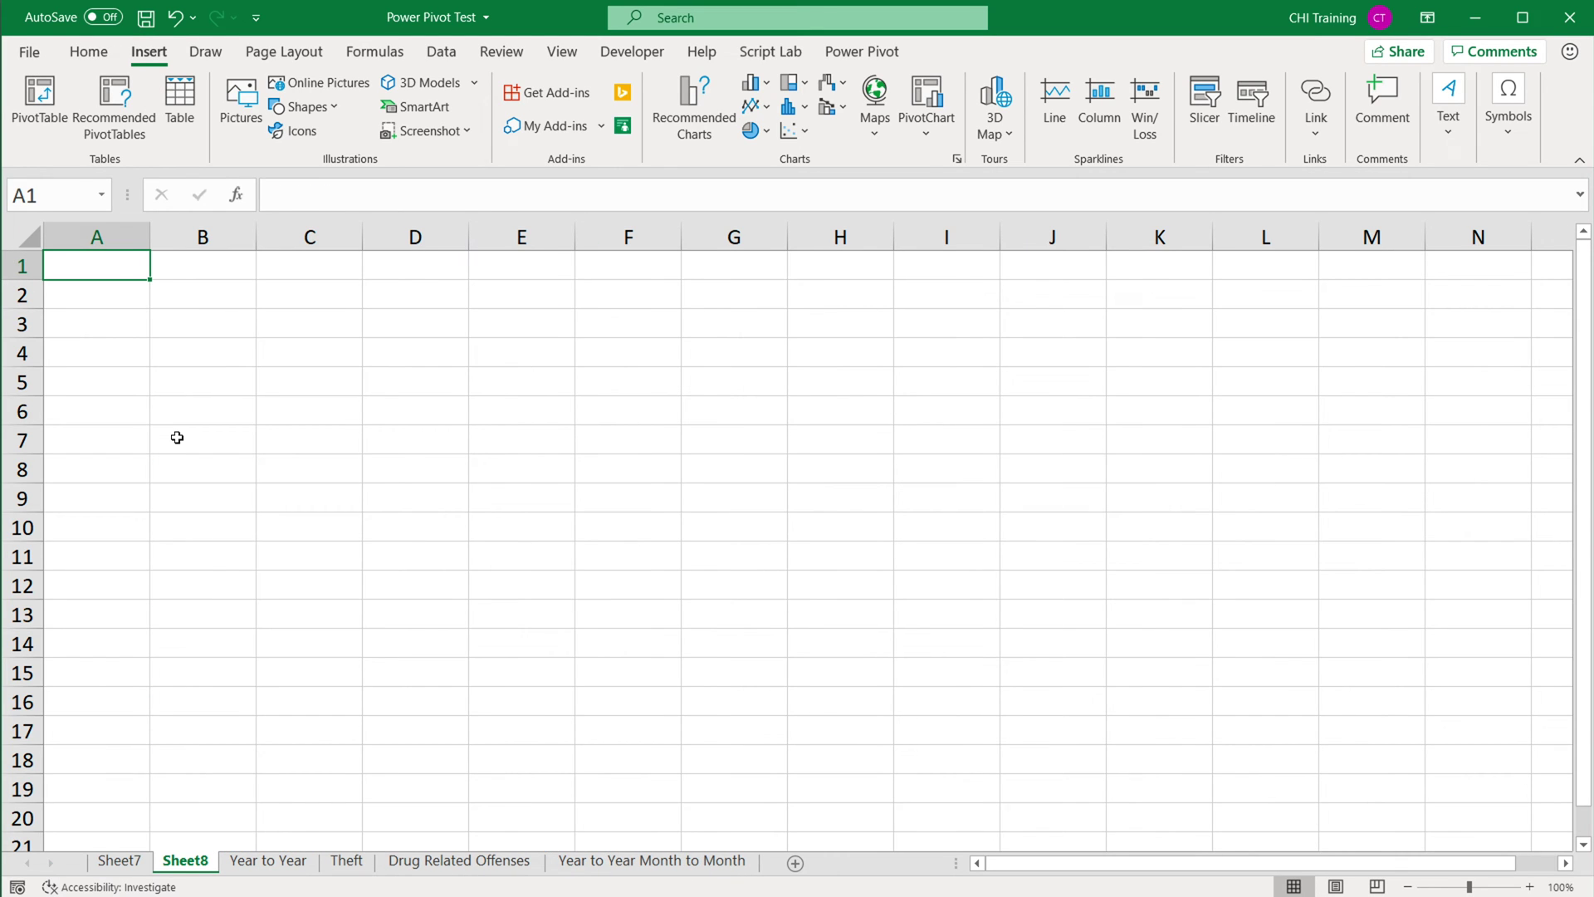
pyautogui.hotkey('ctrl', 'v')
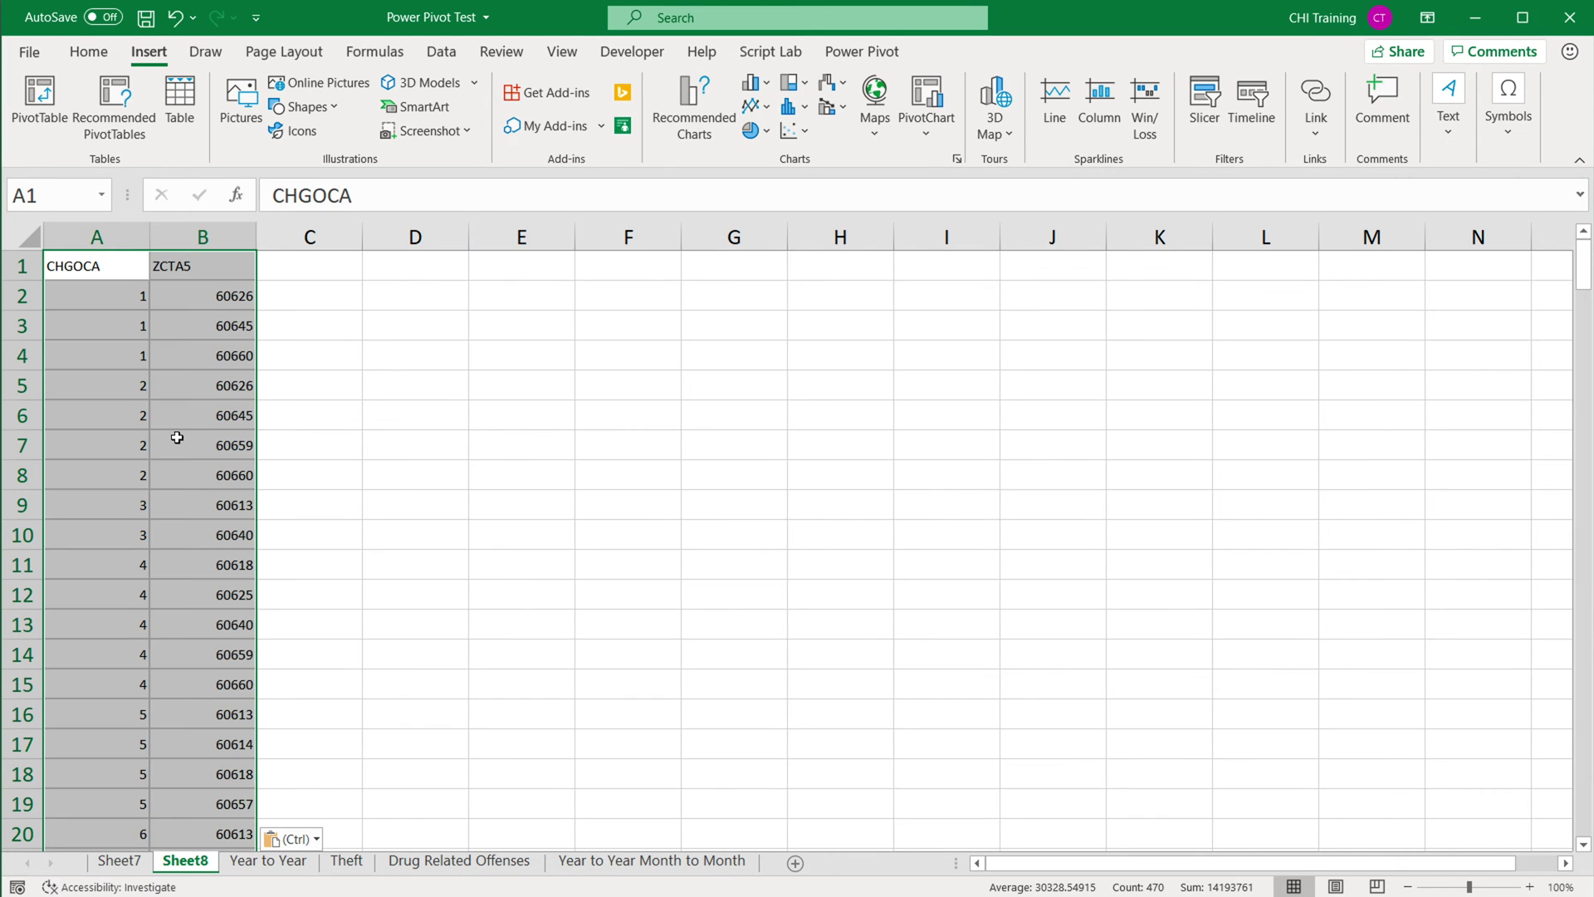
pyautogui.click(73, 58)
pyautogui.click(1235, 130)
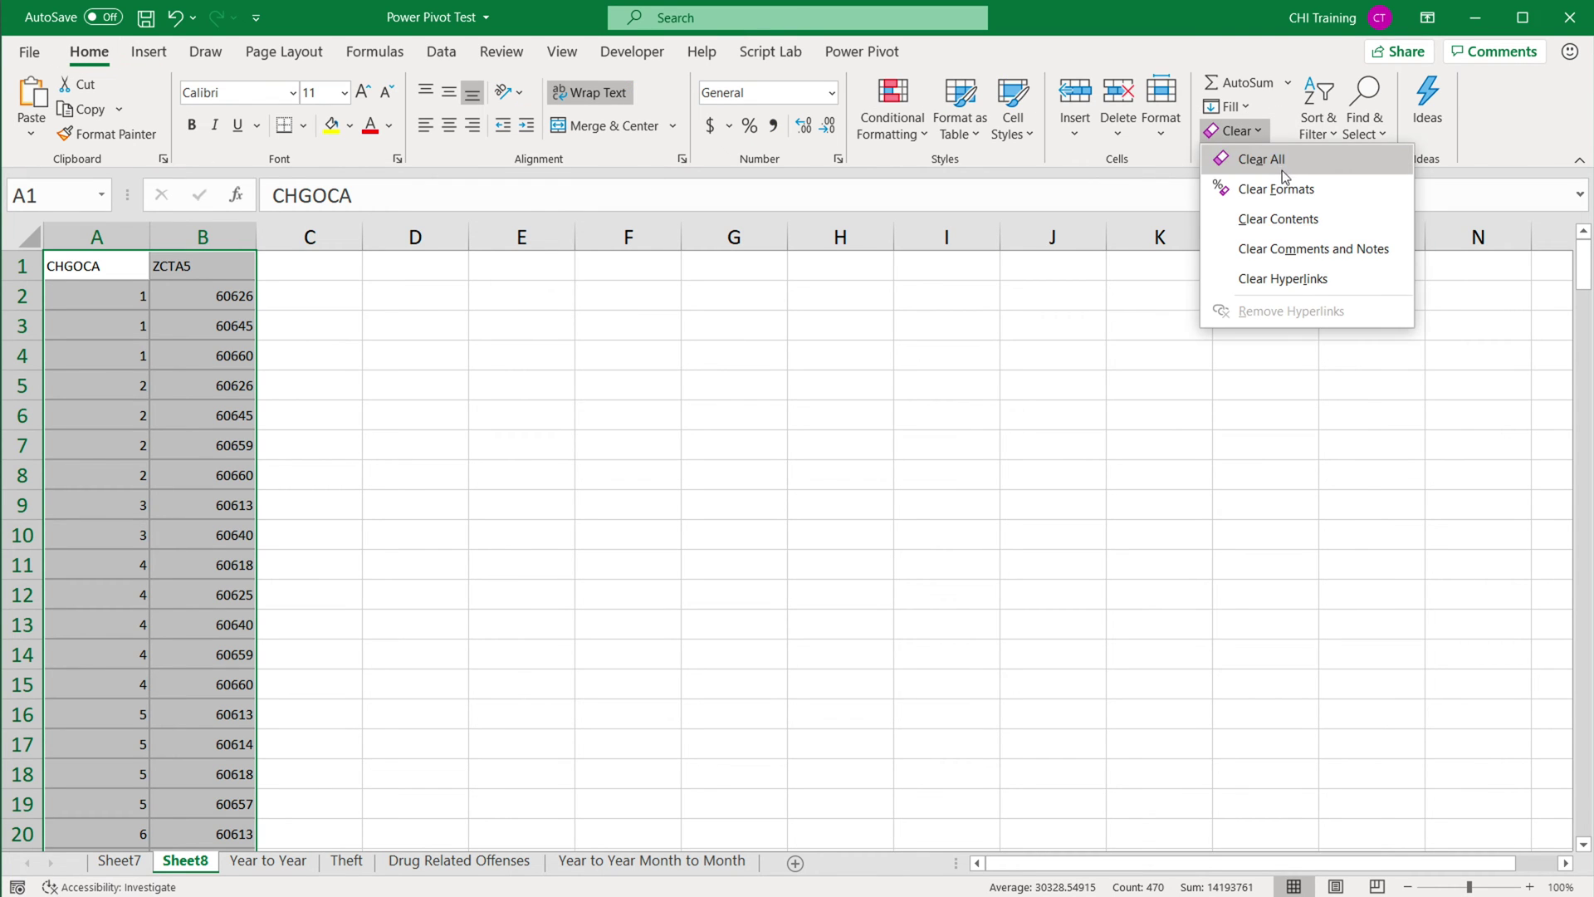
pyautogui.click(1279, 188)
# Inspect the ZIP codes paired with community areas 1 and 2, then select cell A1.
pyautogui.click(108, 268)
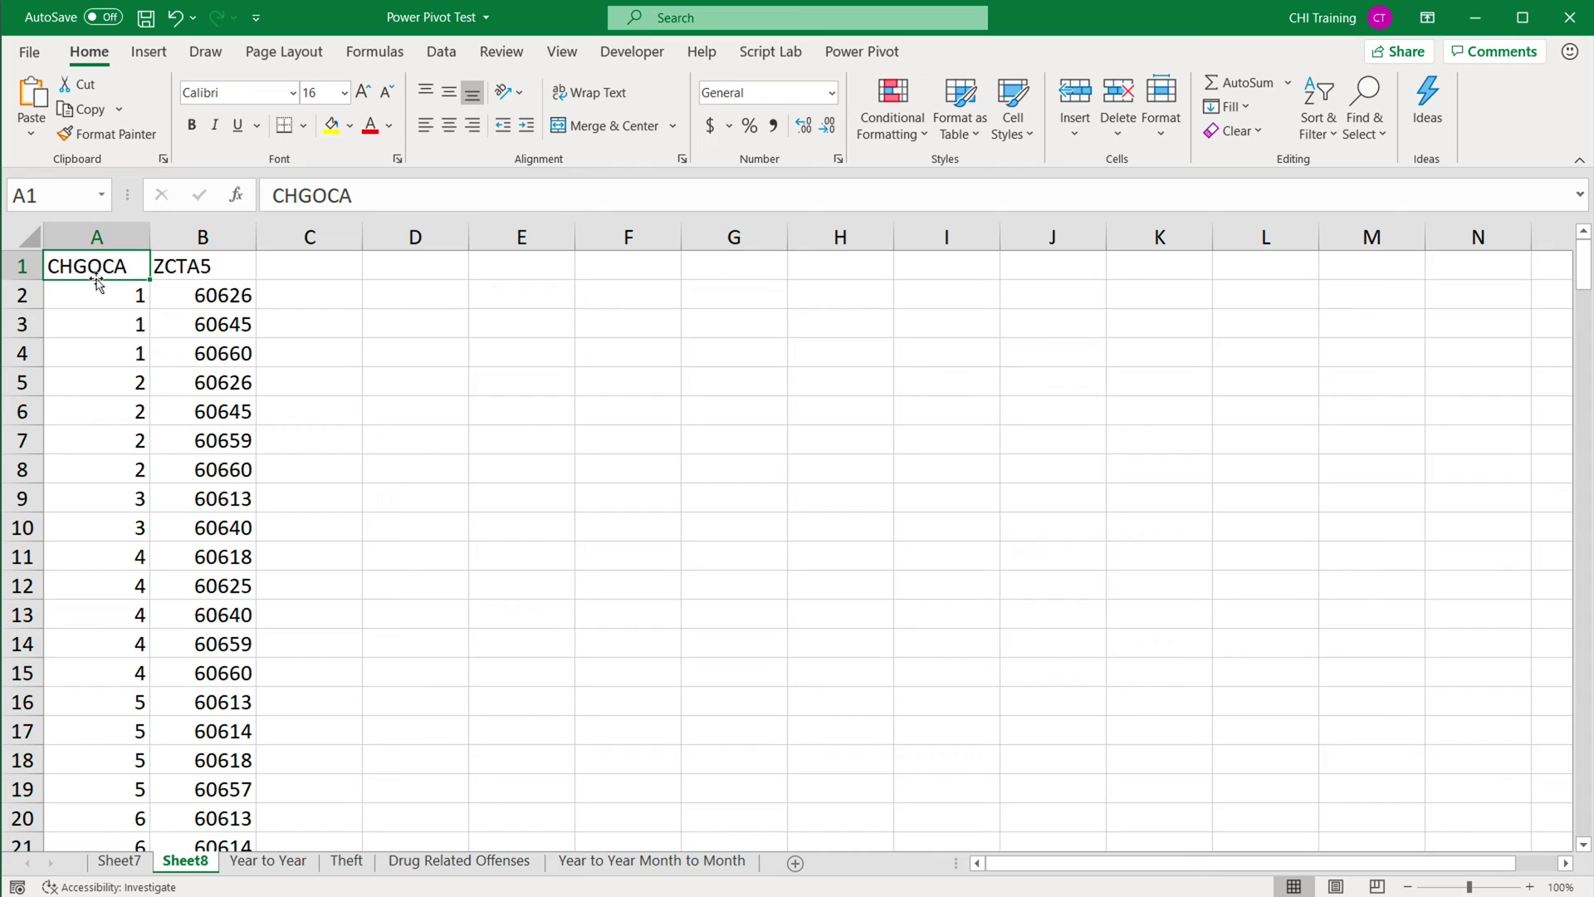
pyautogui.moveTo(104, 299); pyautogui.dragTo(133, 440)
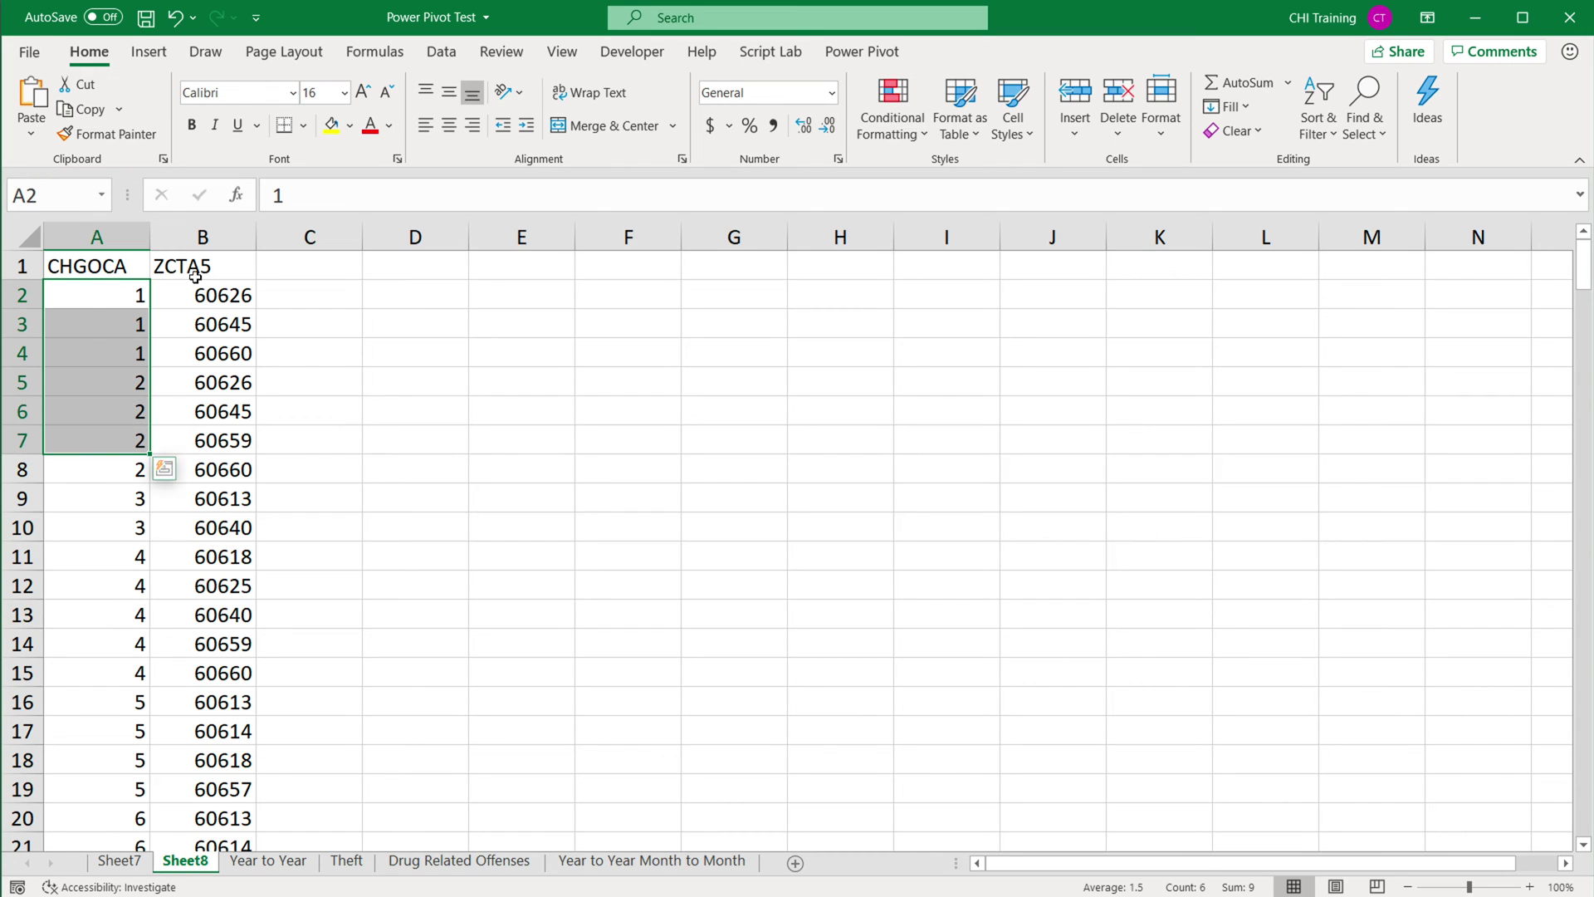
pyautogui.moveTo(93, 298); pyautogui.dragTo(96, 353)
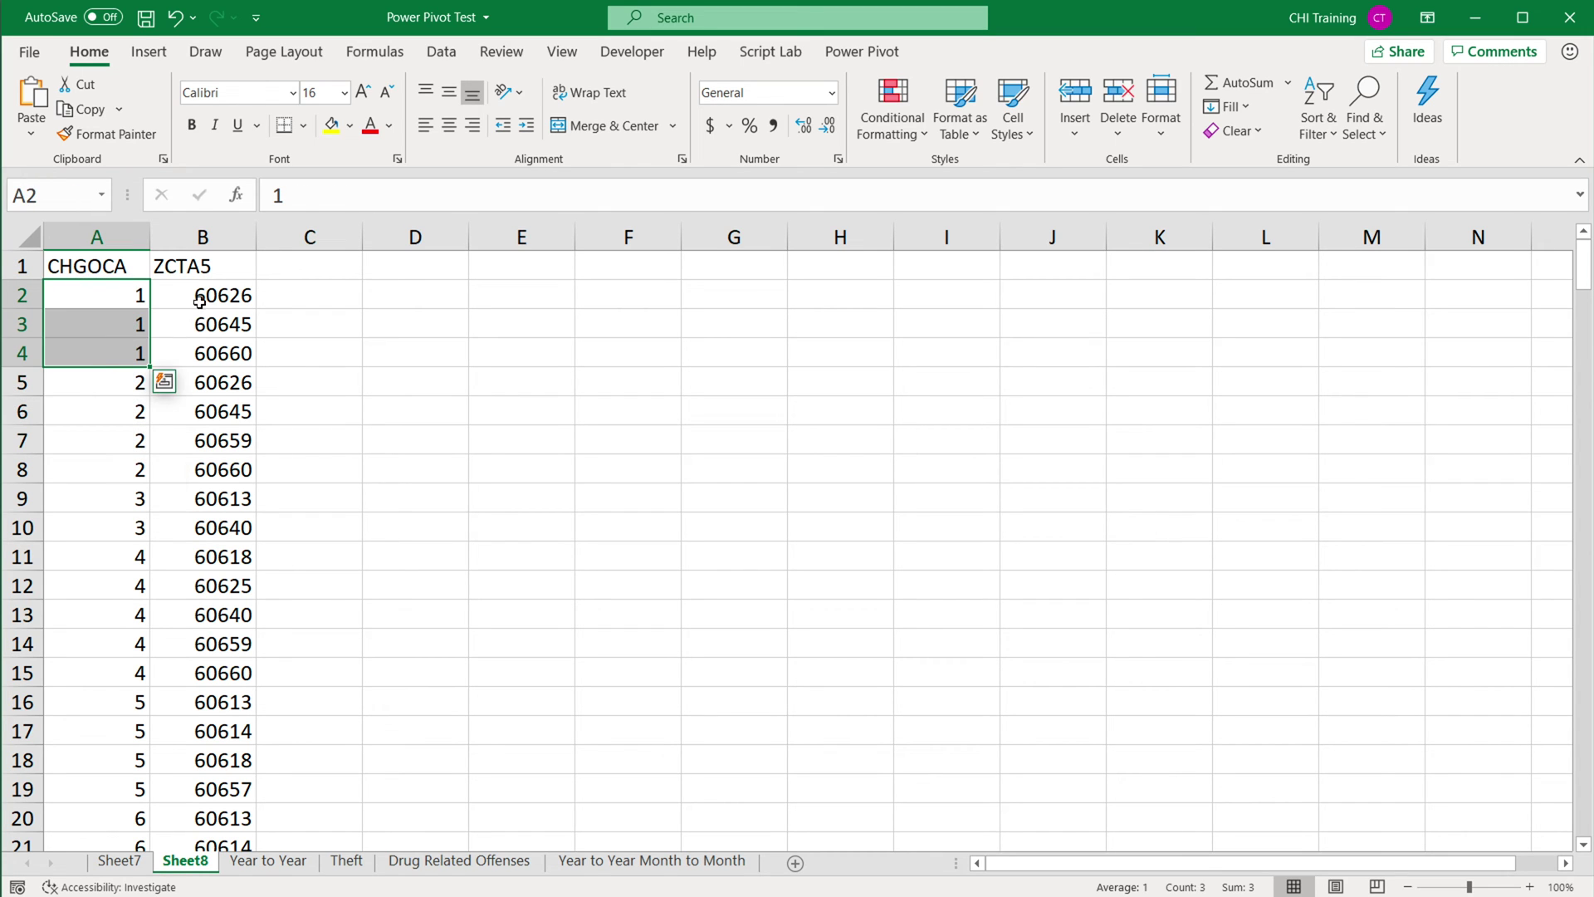
pyautogui.moveTo(200, 303); pyautogui.dragTo(207, 356)
pyautogui.moveTo(110, 383); pyautogui.dragTo(126, 443)
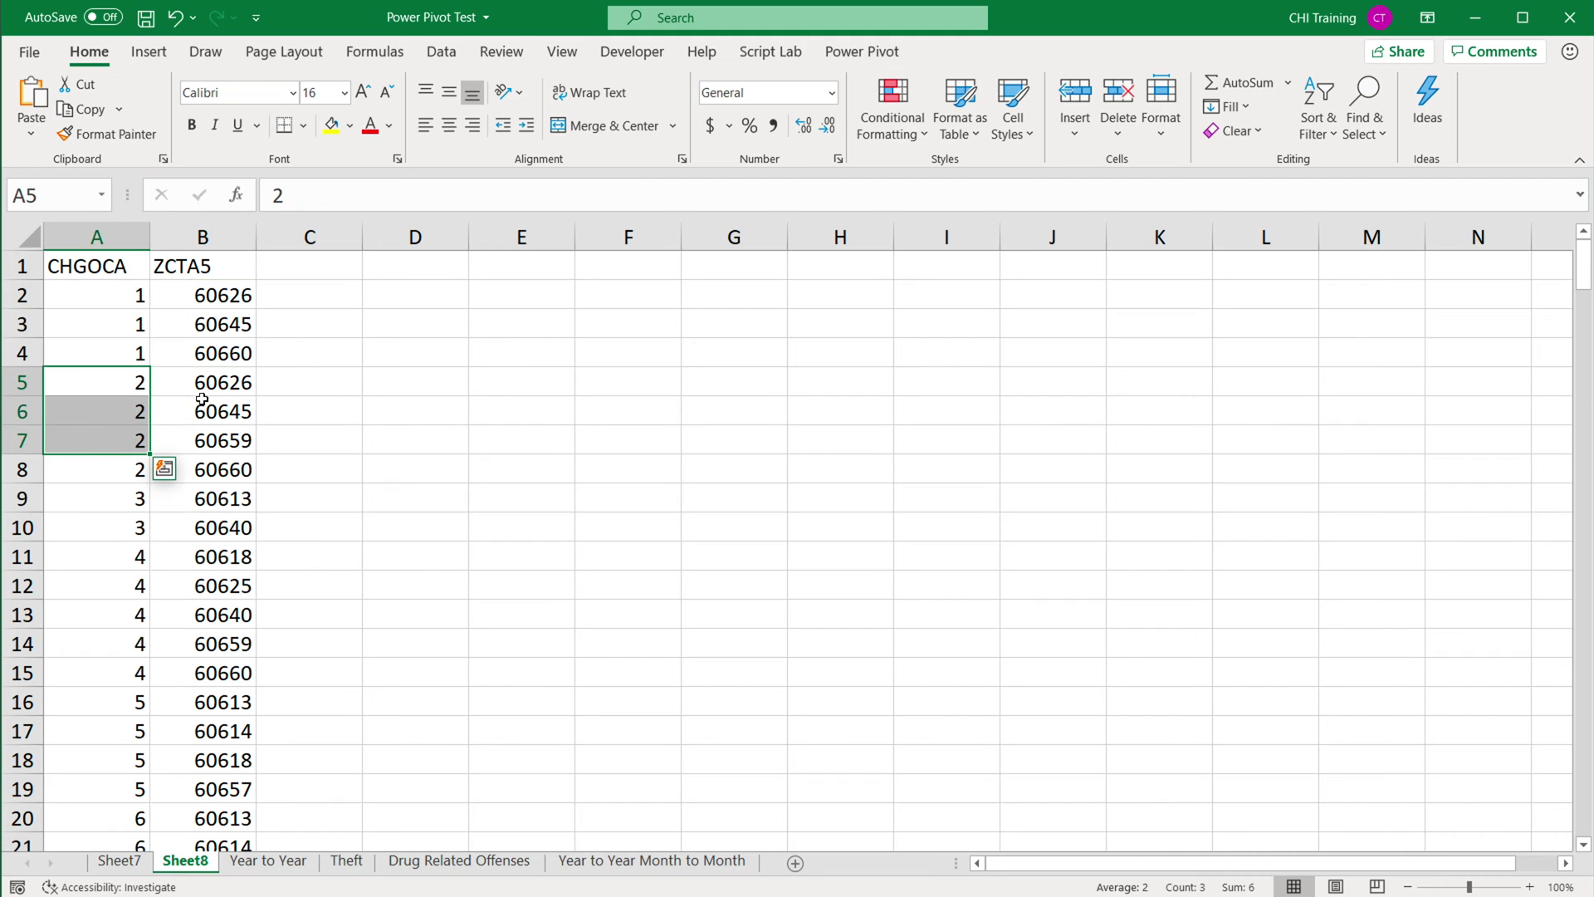
pyautogui.moveTo(198, 384); pyautogui.dragTo(204, 445)
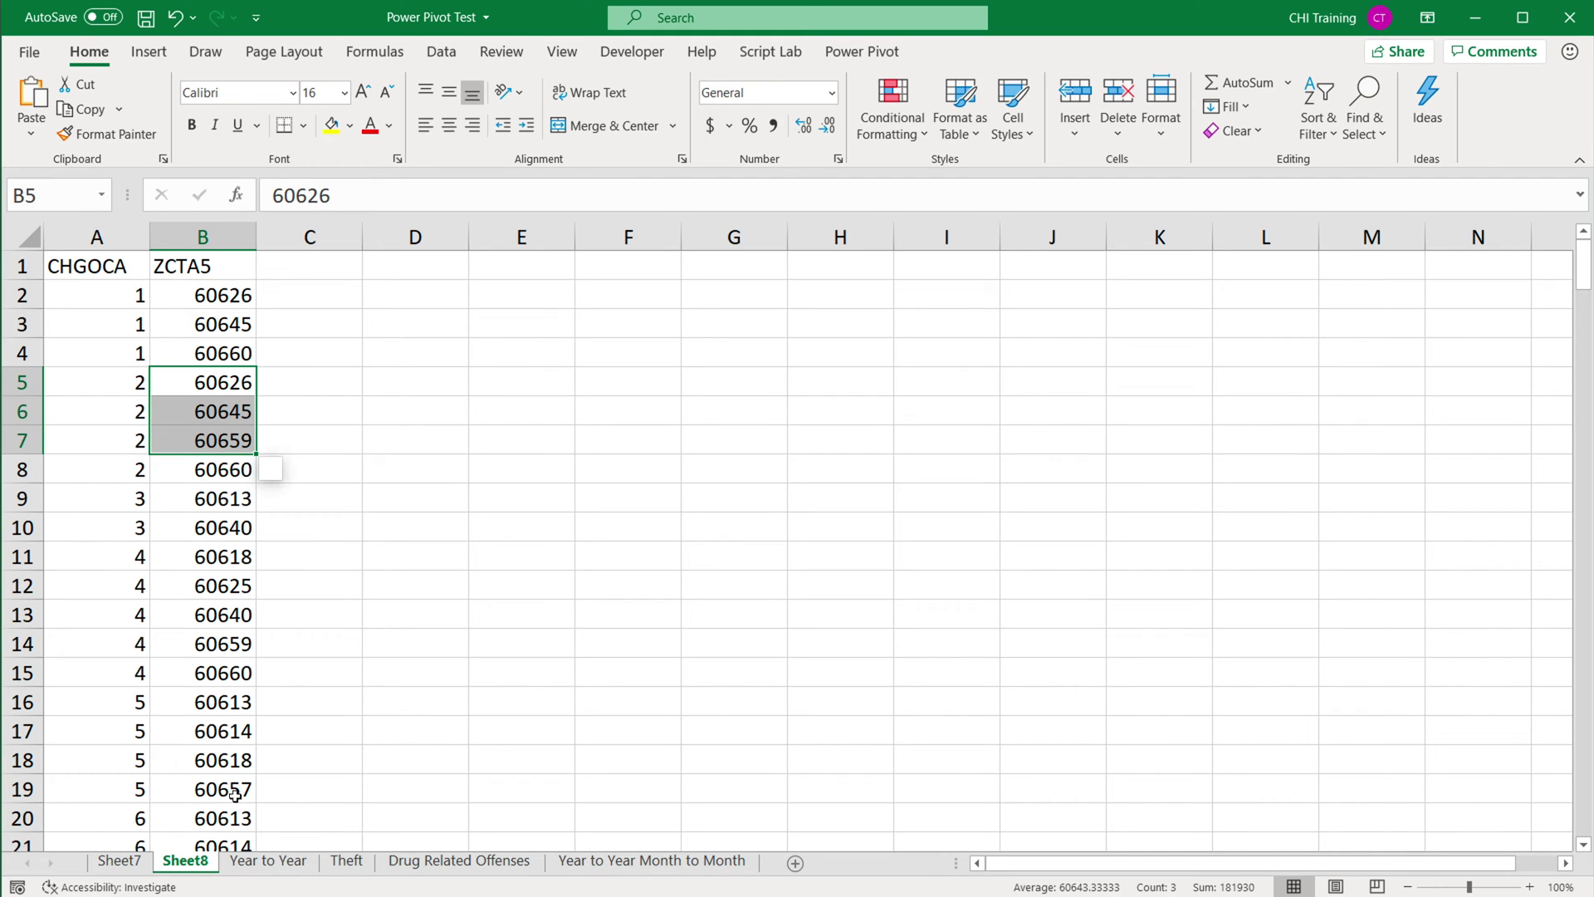
pyautogui.click(119, 861)
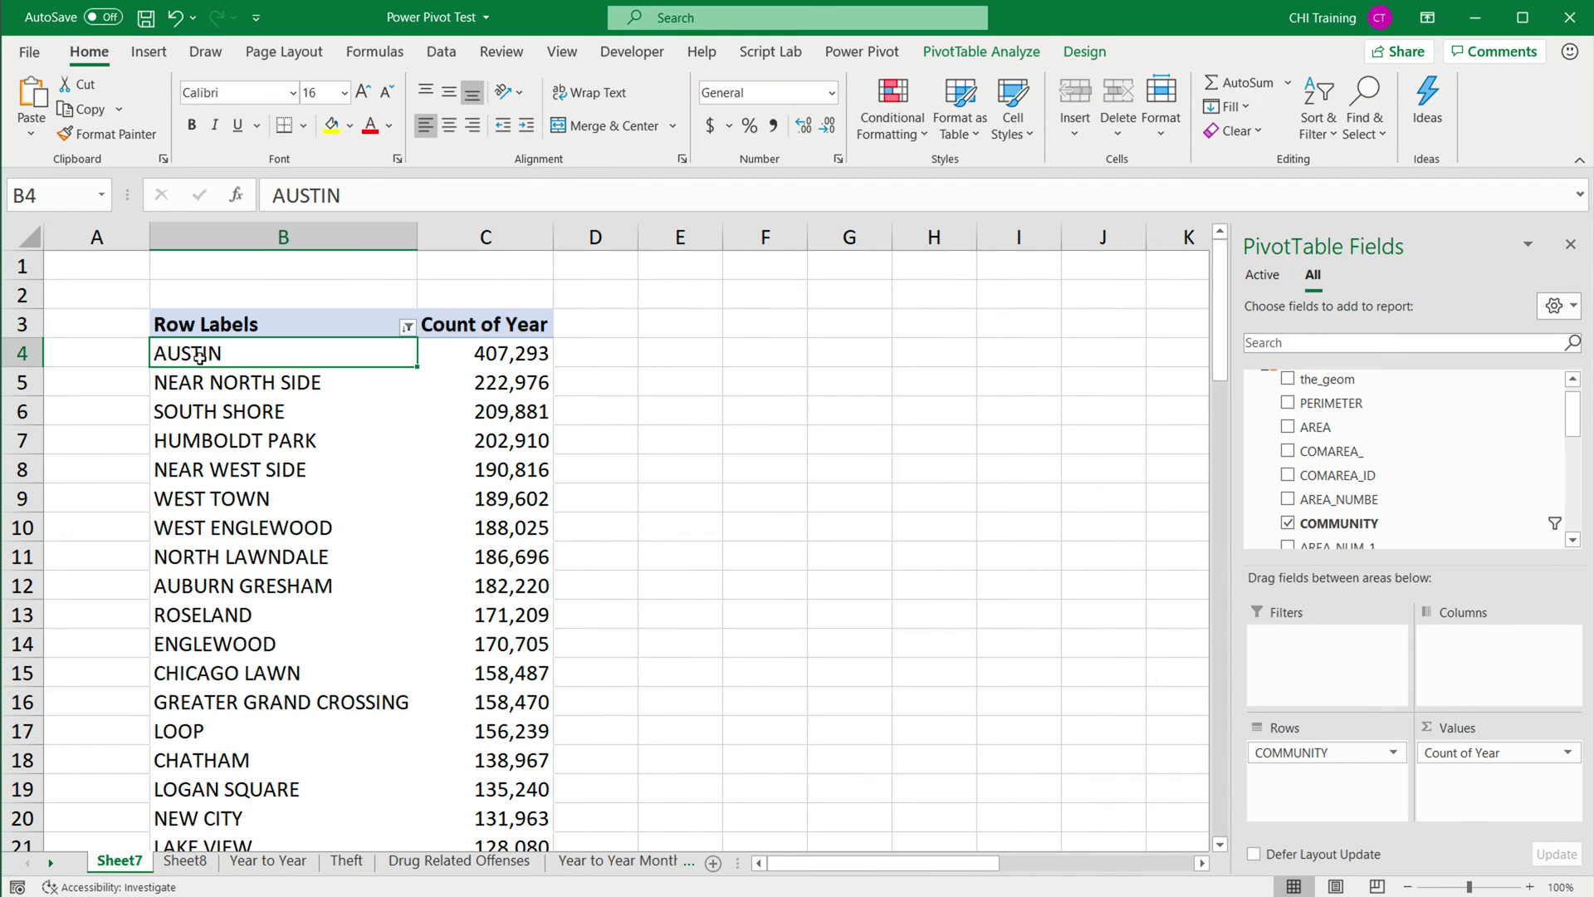
pyautogui.click(185, 861)
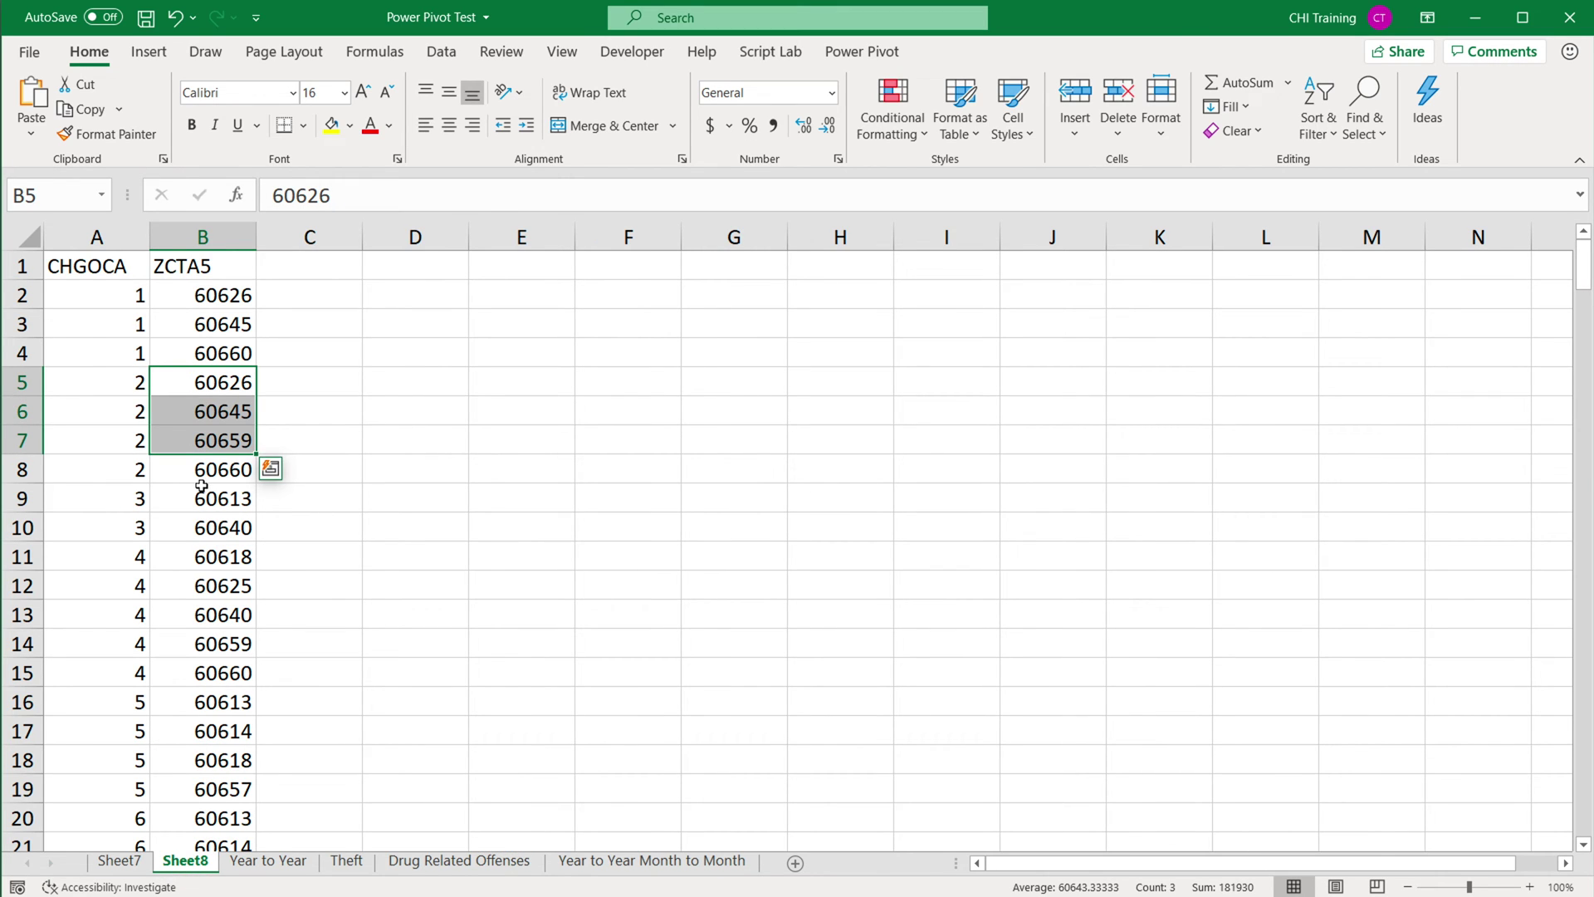
pyautogui.click(185, 383)
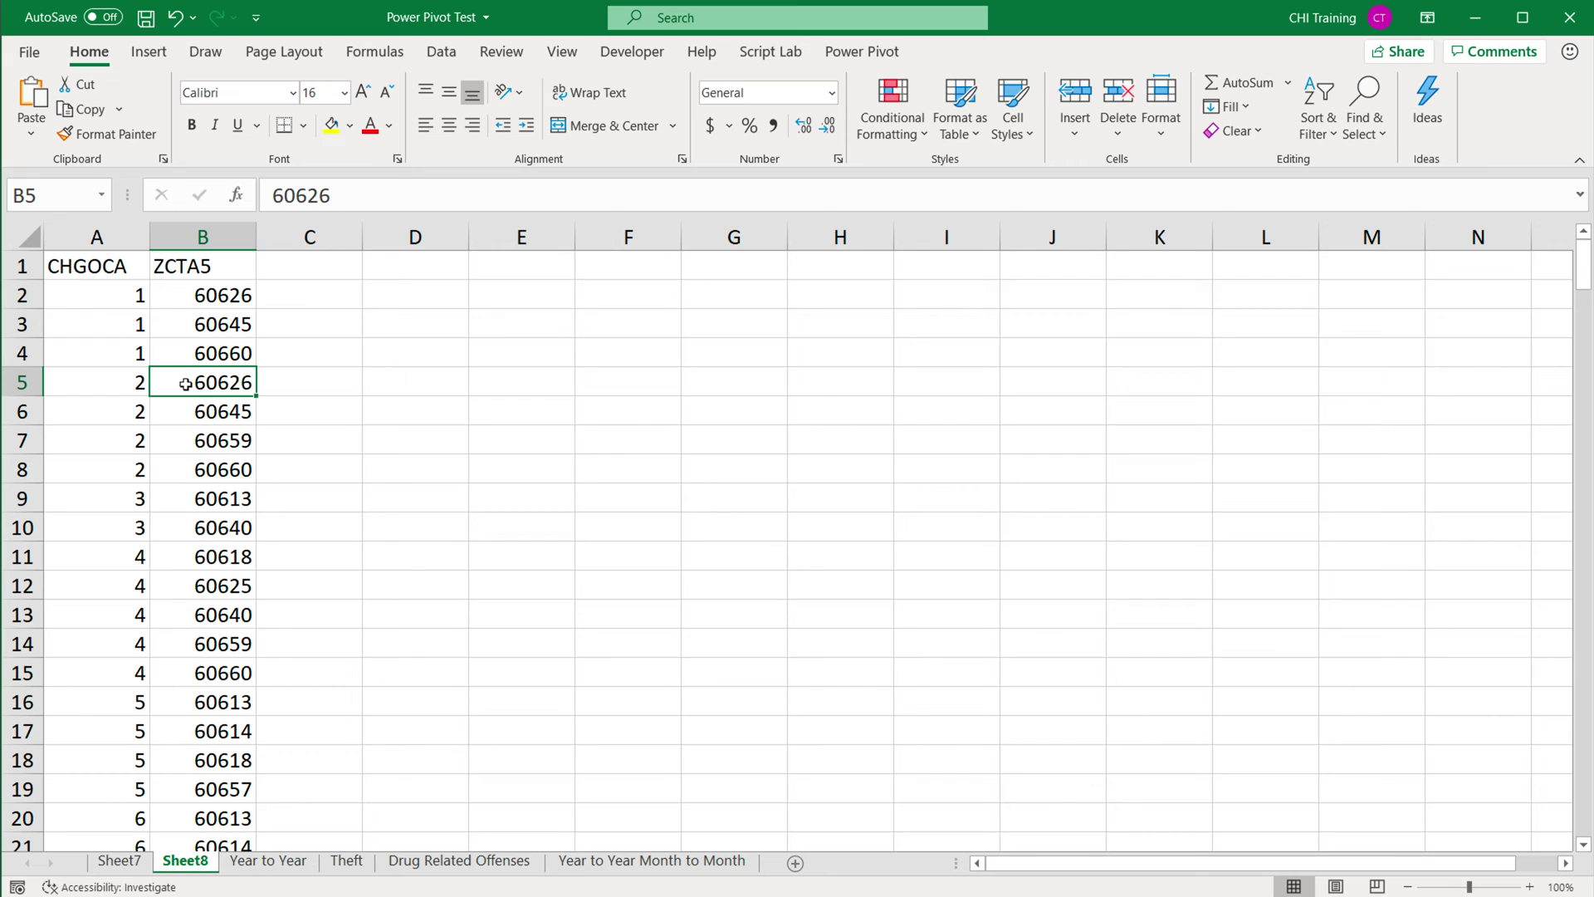
pyautogui.click(106, 267)
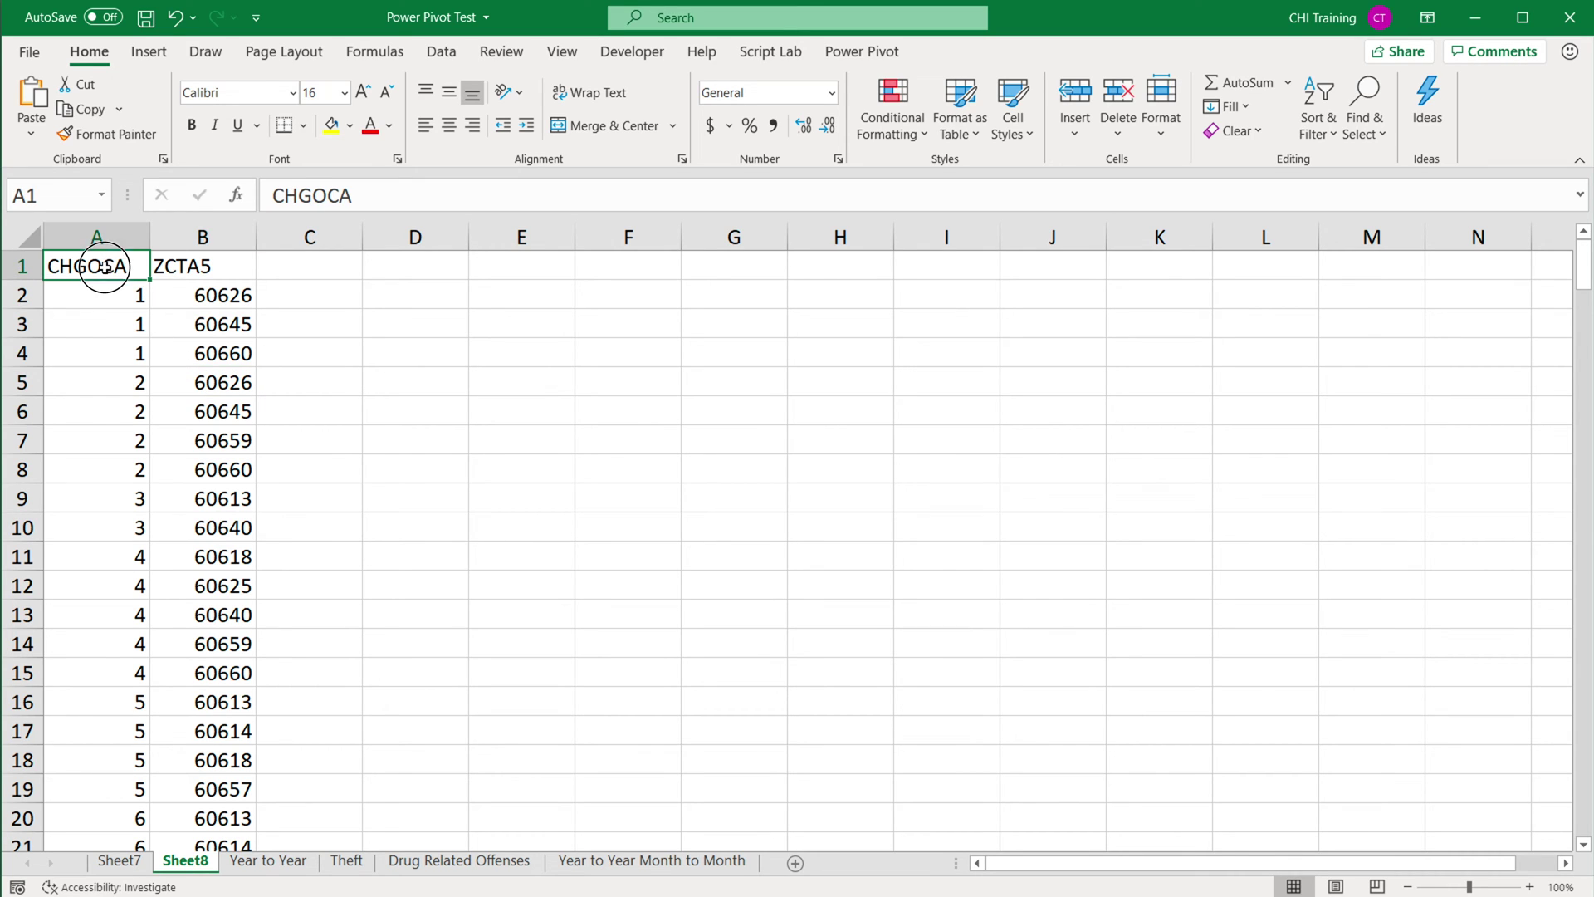
# Turn A1:B235 into a table named zipcodedata.
pyautogui.click(151, 52)
pyautogui.click(176, 108)
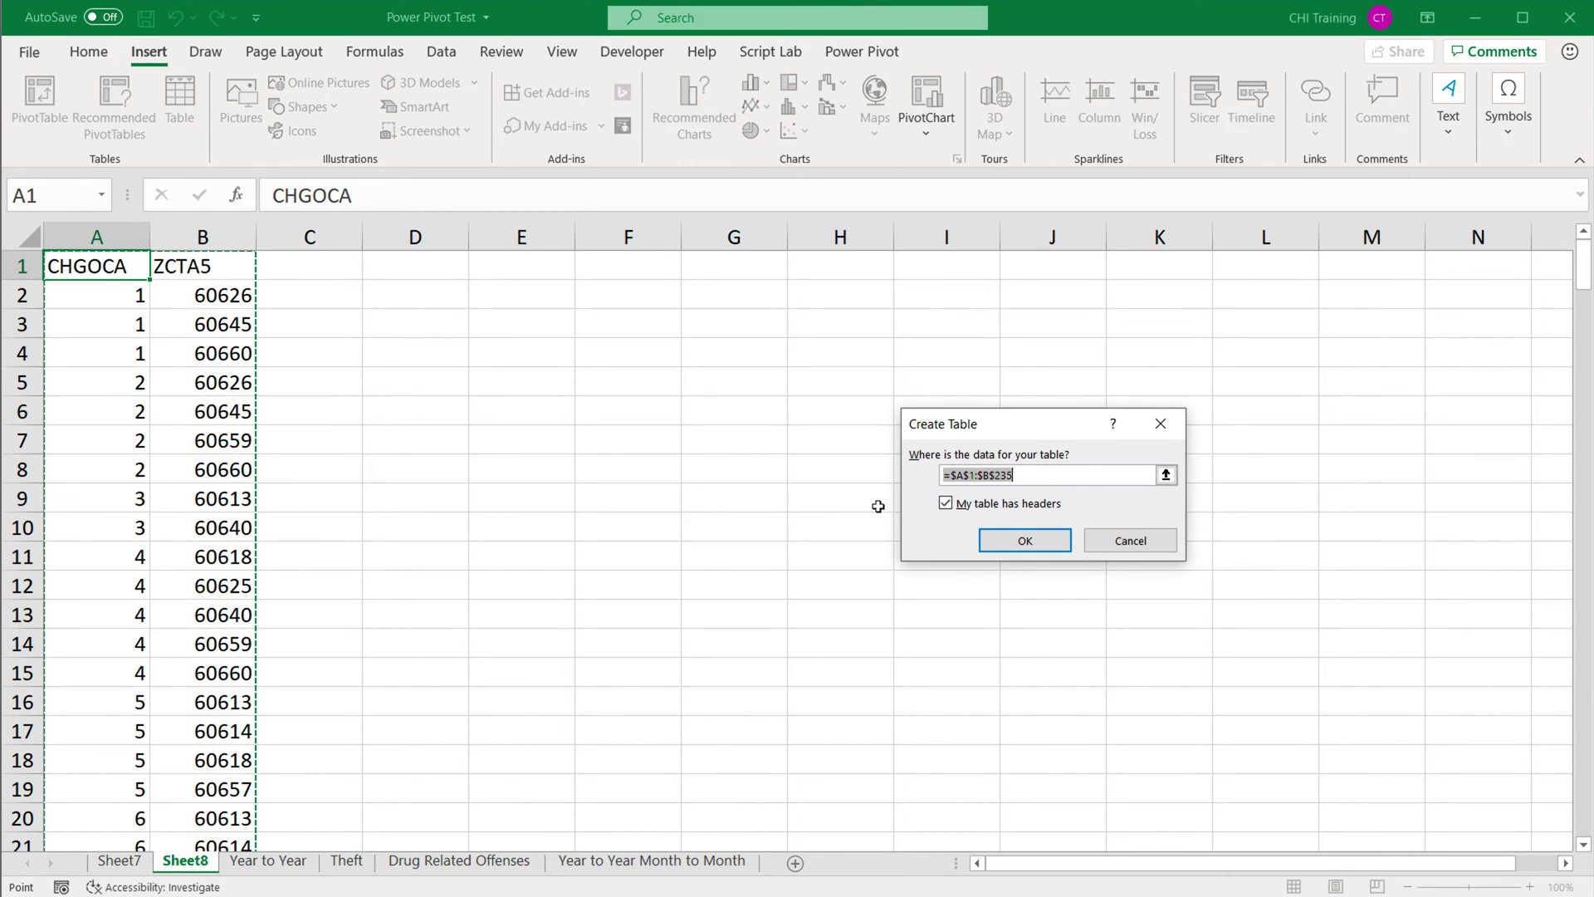
pyautogui.click(1028, 541)
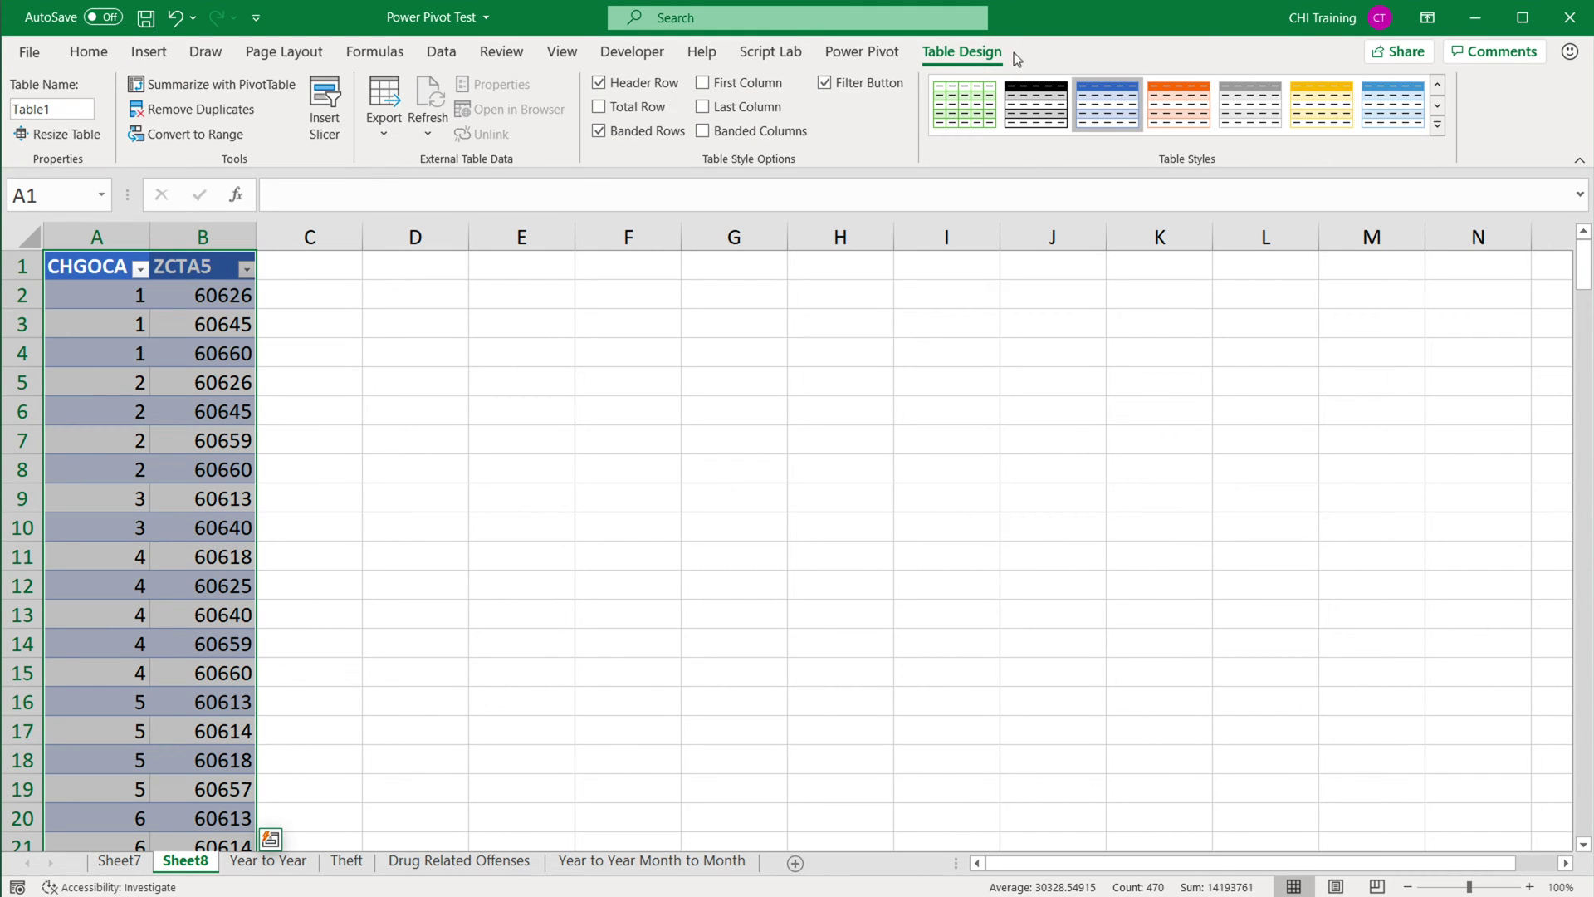
pyautogui.click(67, 110)
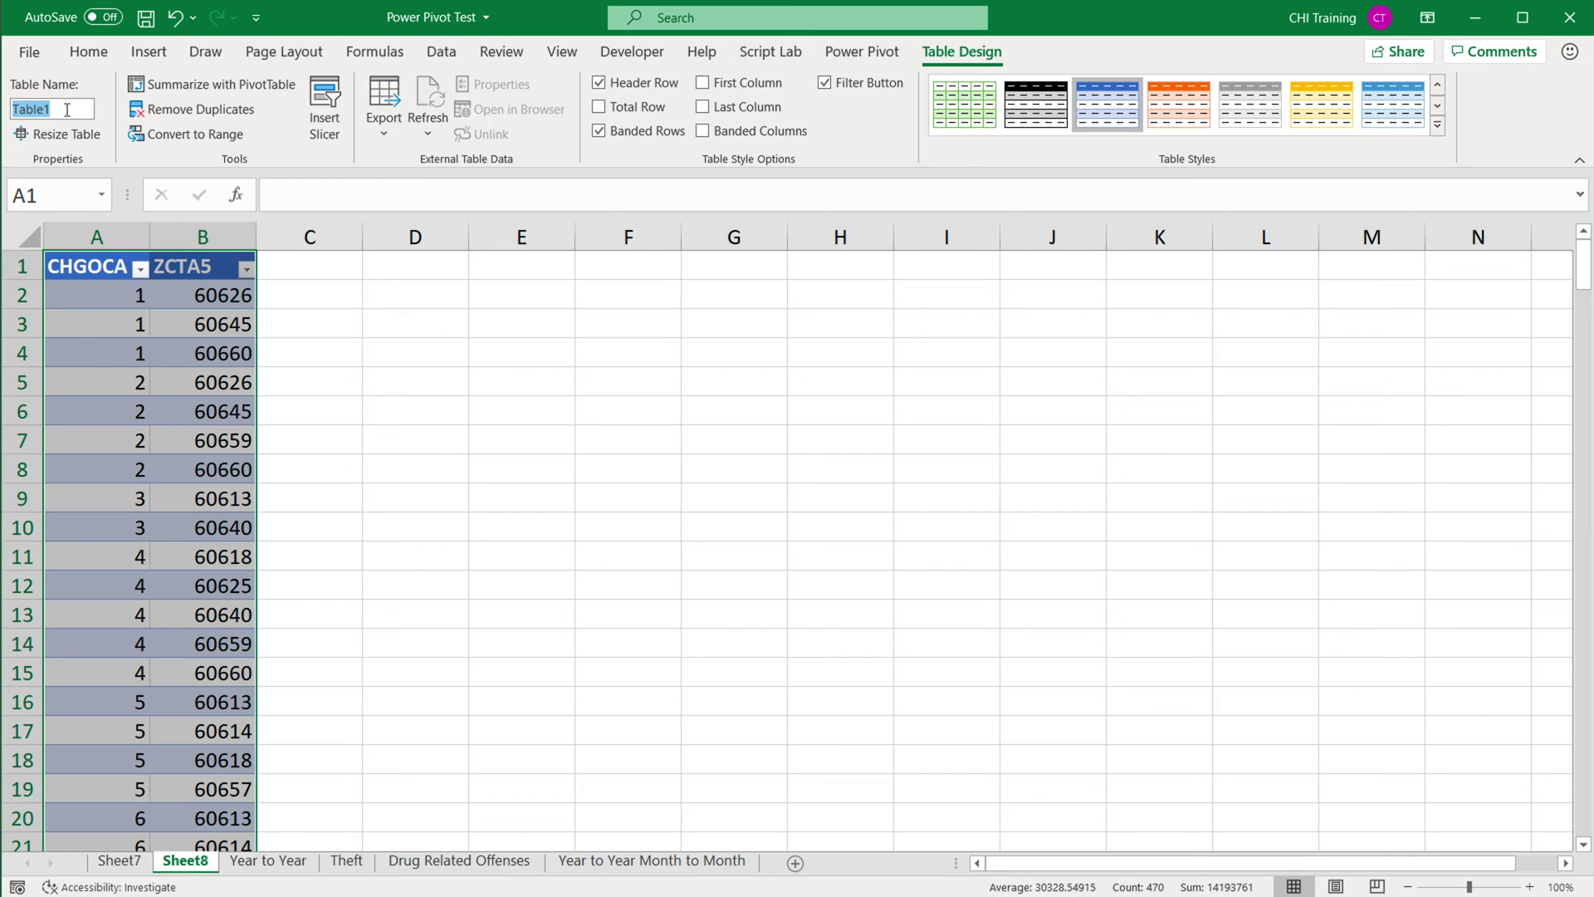
pyautogui.write('zipcodedata')
pyautogui.press('Return')
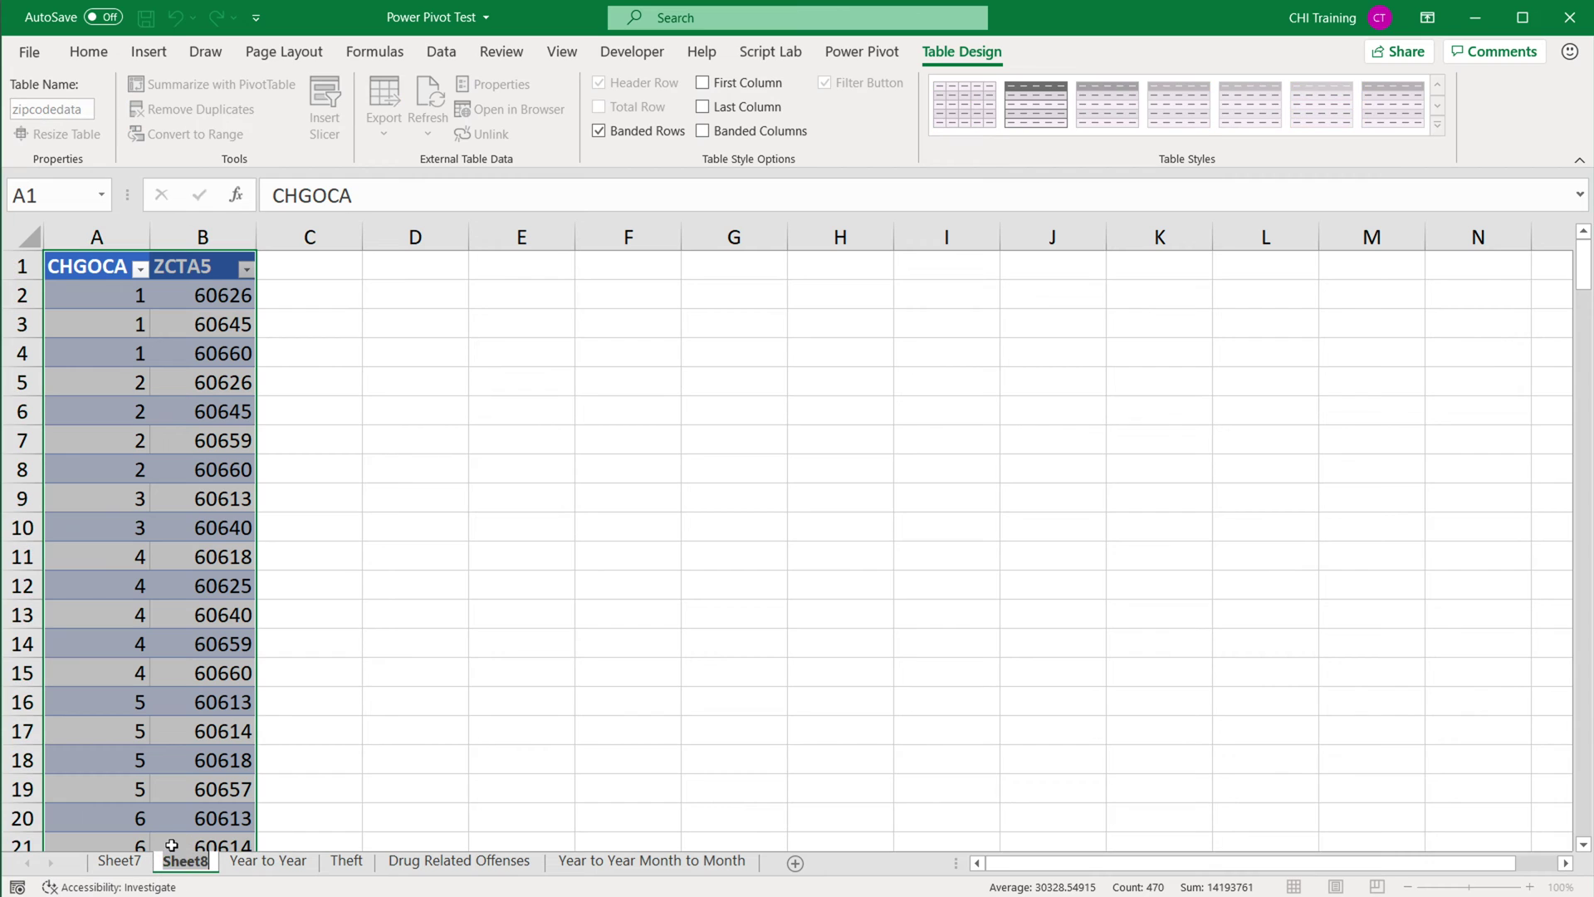
# Rename the Sheet8 worksheet to 'zip code data'.
pyautogui.doubleClick(174, 860)
pyautogui.write('zipcode')
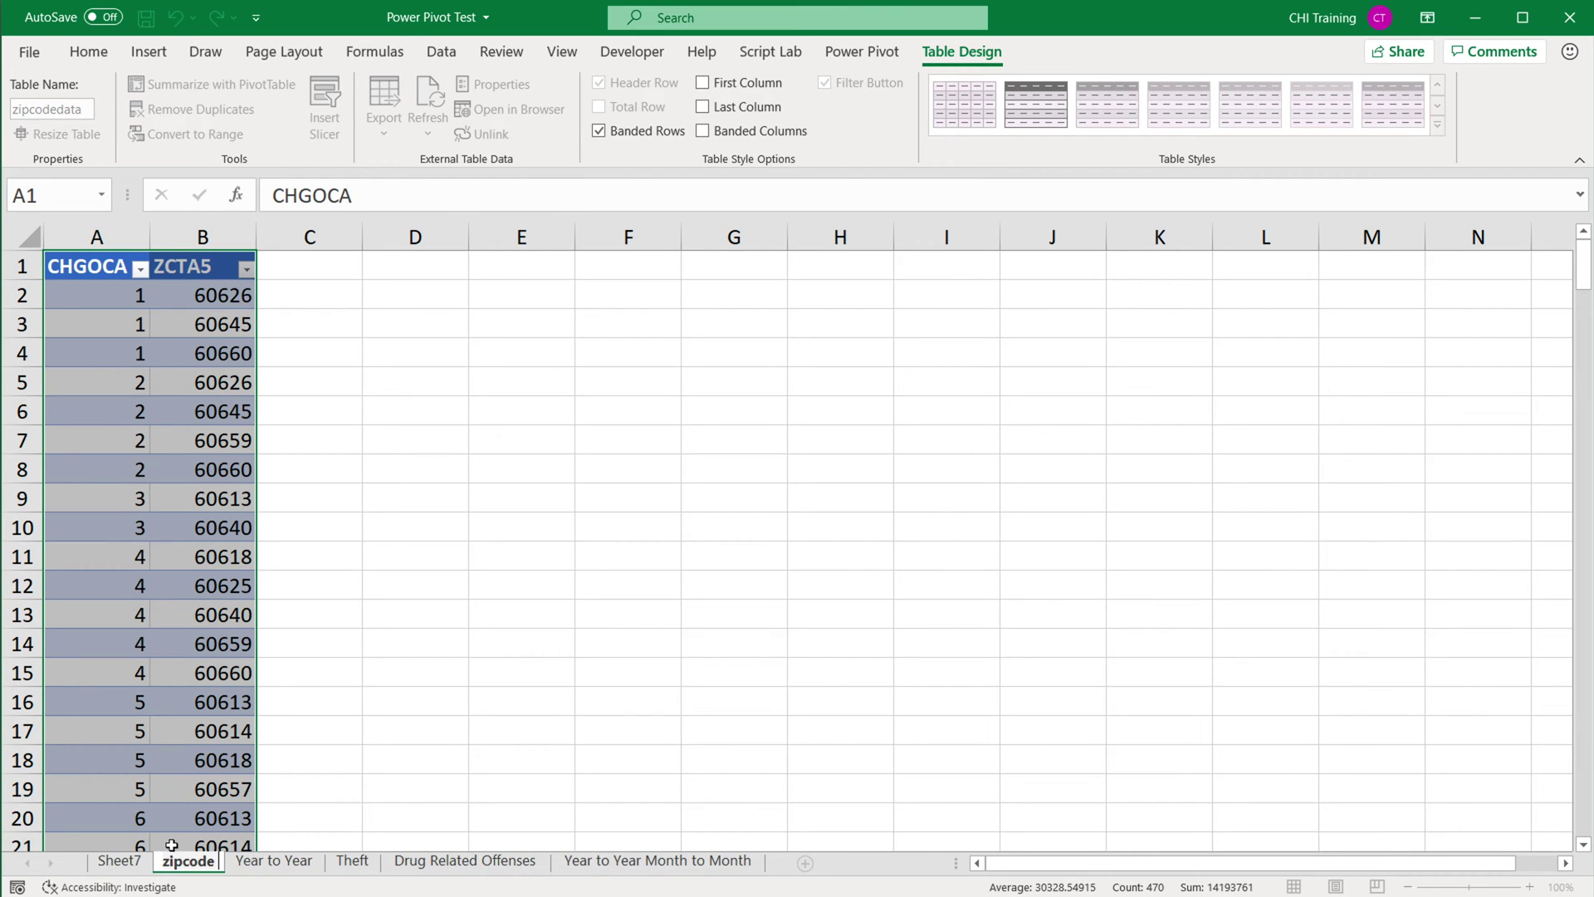
pyautogui.write(' data')
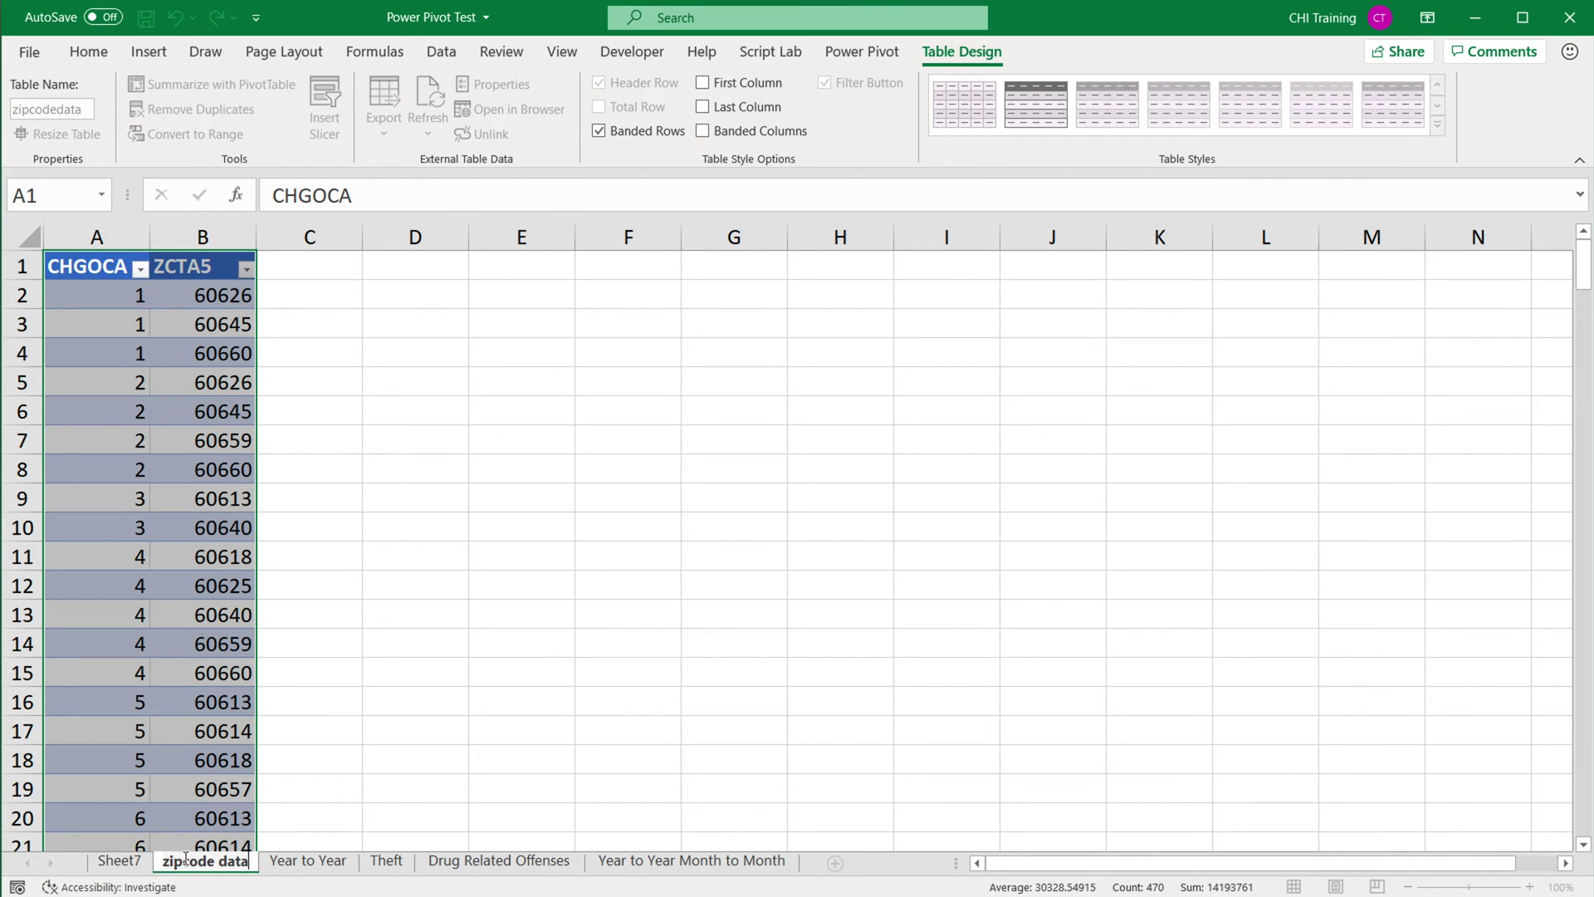
pyautogui.click(187, 861)
pyautogui.press('Return')
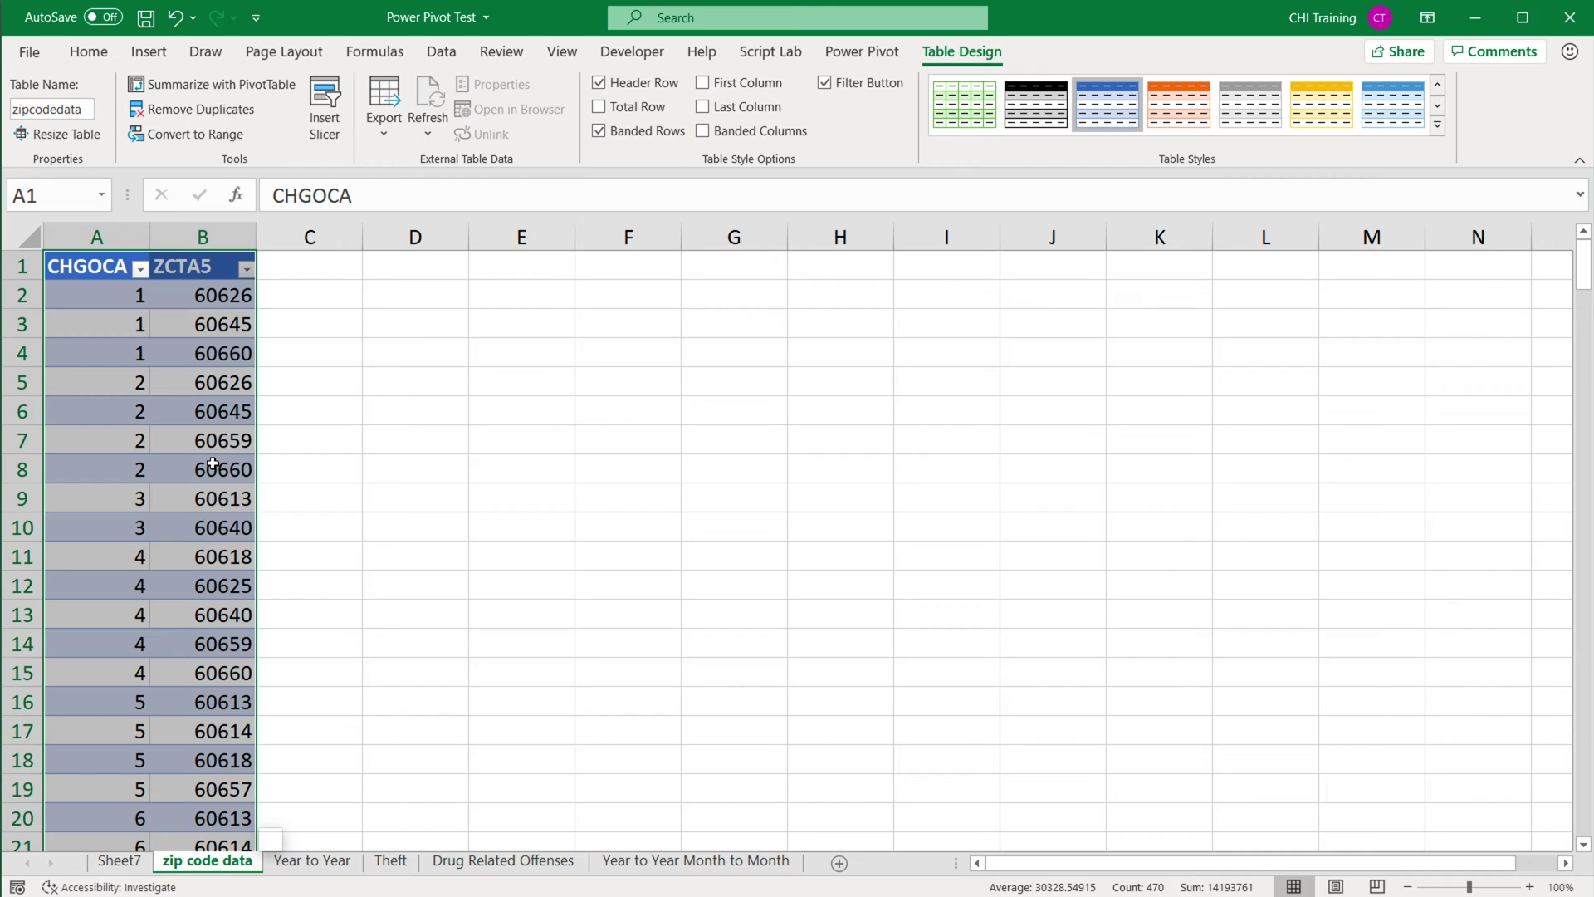
# Copy columns A:B and paste the table into columns E and F.
pyautogui.click(104, 268)
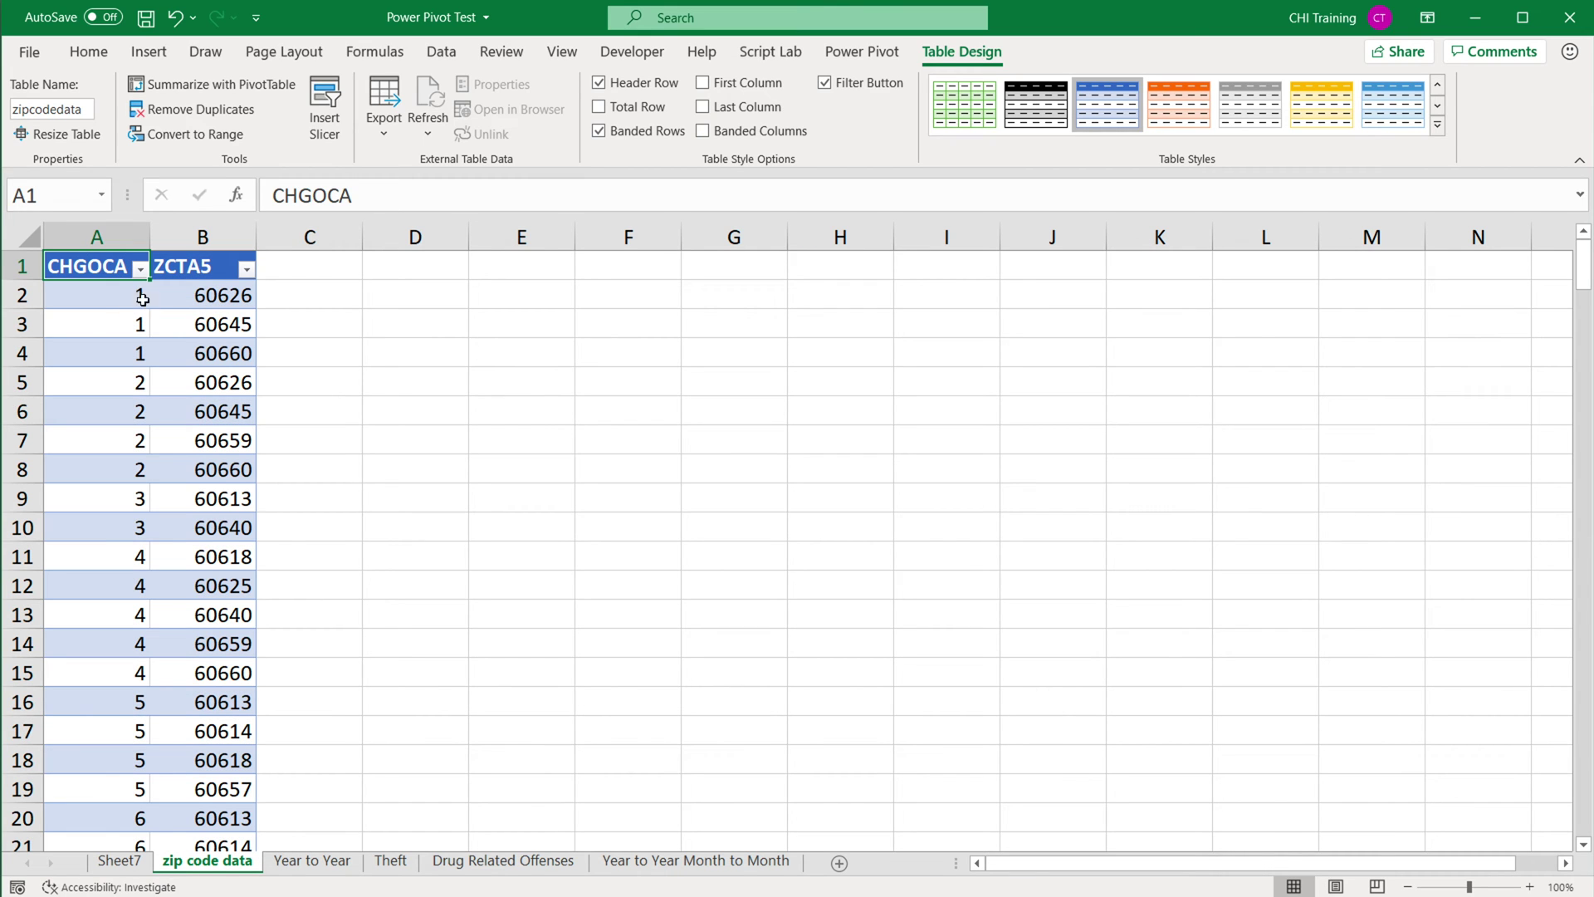
pyautogui.moveTo(143, 299); pyautogui.dragTo(174, 351)
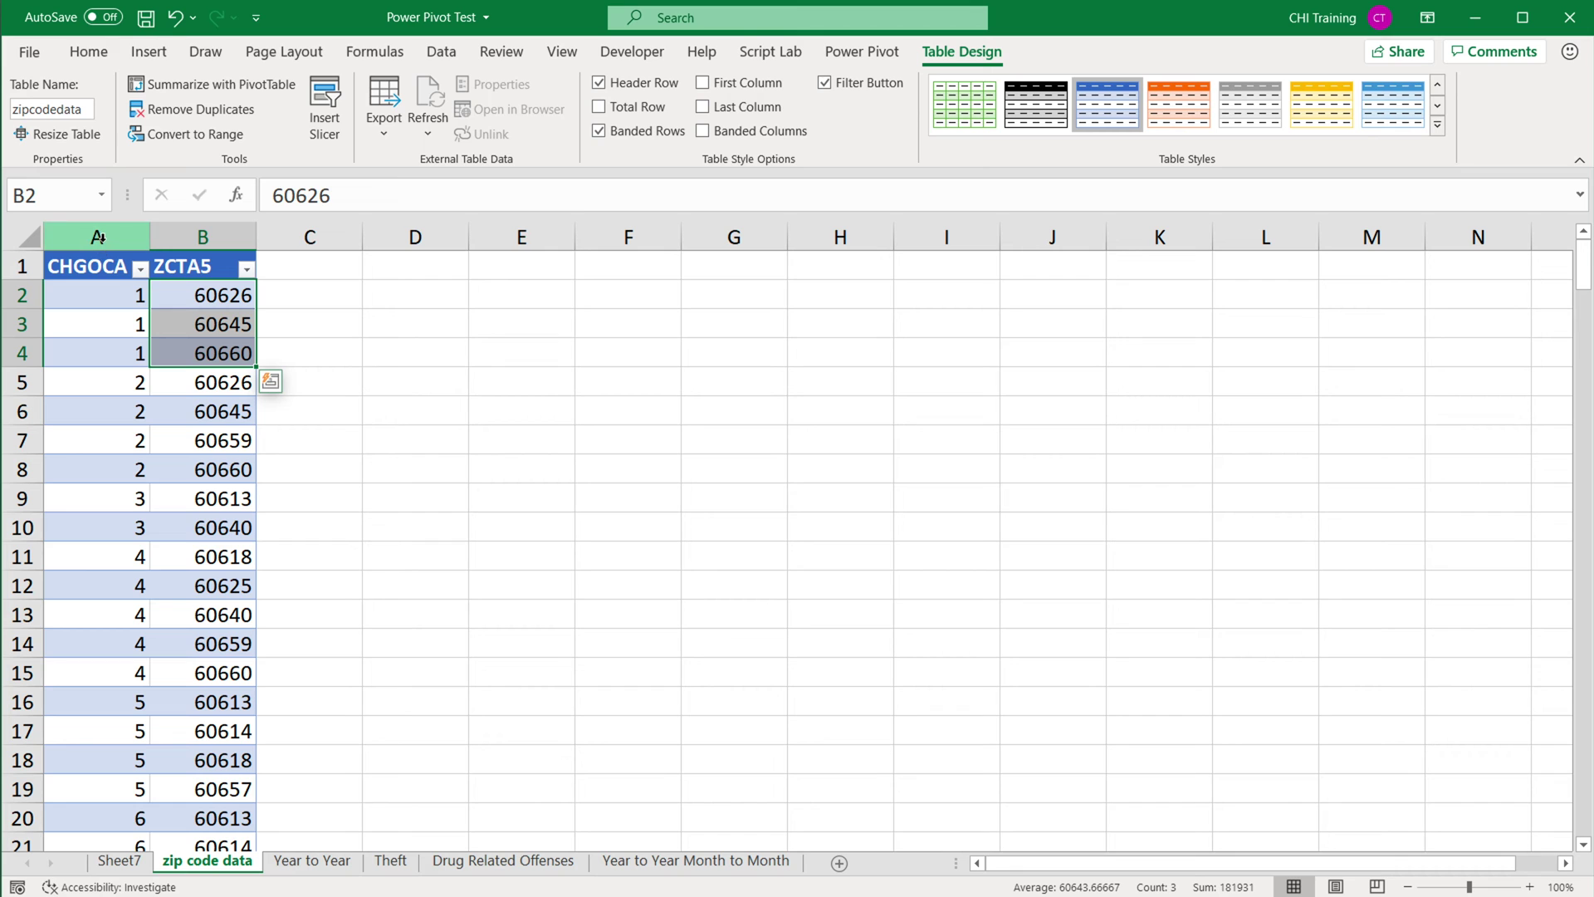
pyautogui.moveTo(175, 295); pyautogui.dragTo(208, 469)
pyautogui.moveTo(98, 238); pyautogui.dragTo(187, 243)
pyautogui.rightClick(187, 243)
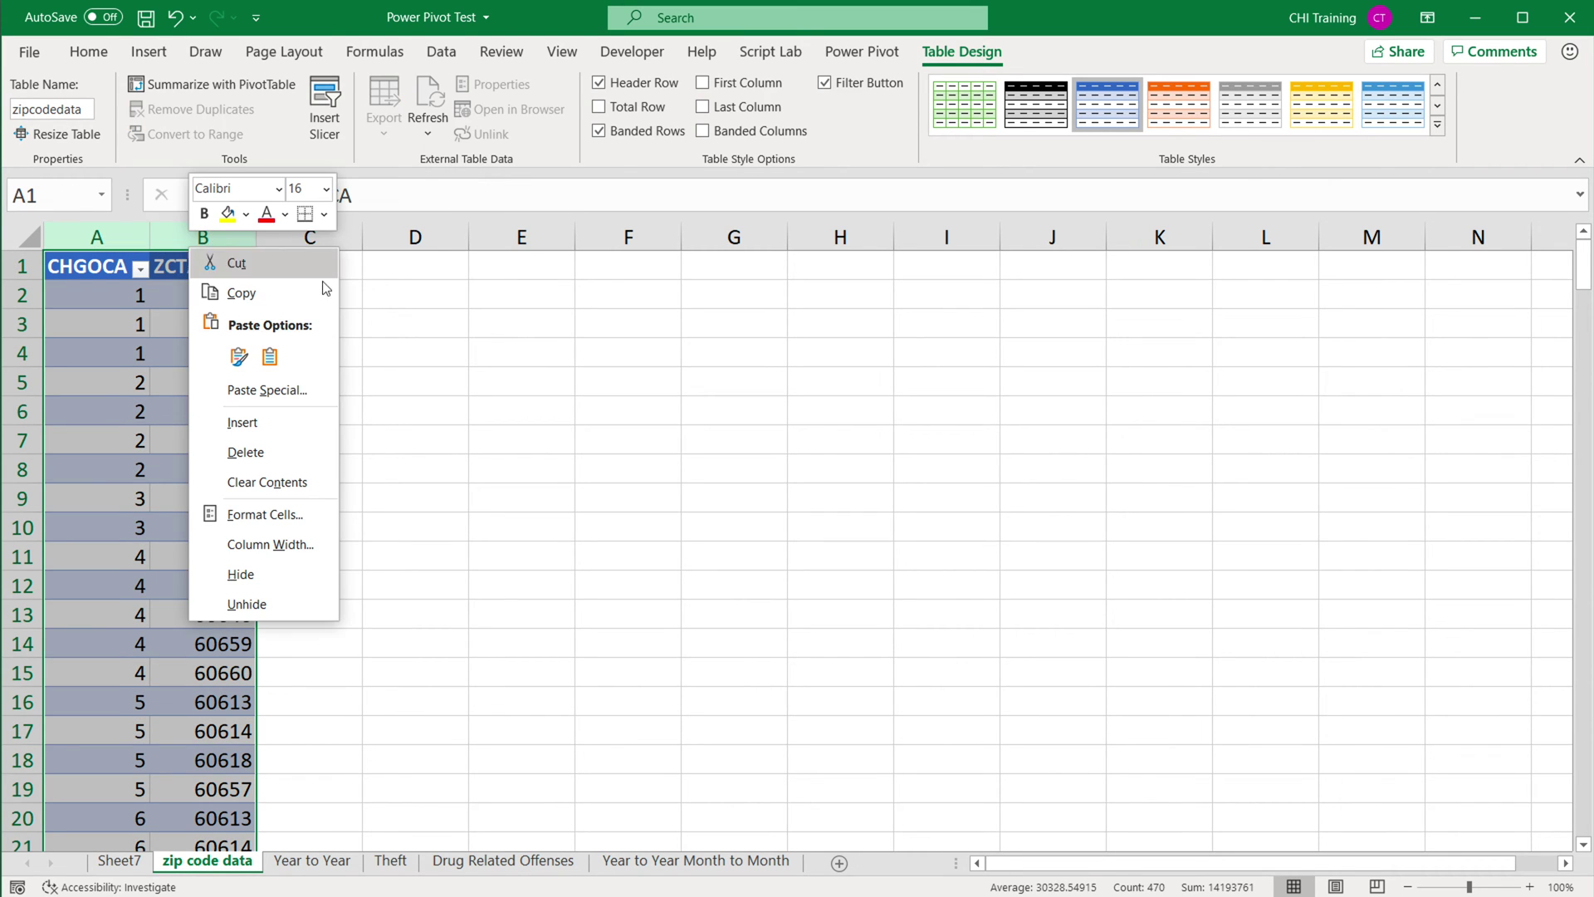
pyautogui.click(306, 292)
pyautogui.click(522, 239)
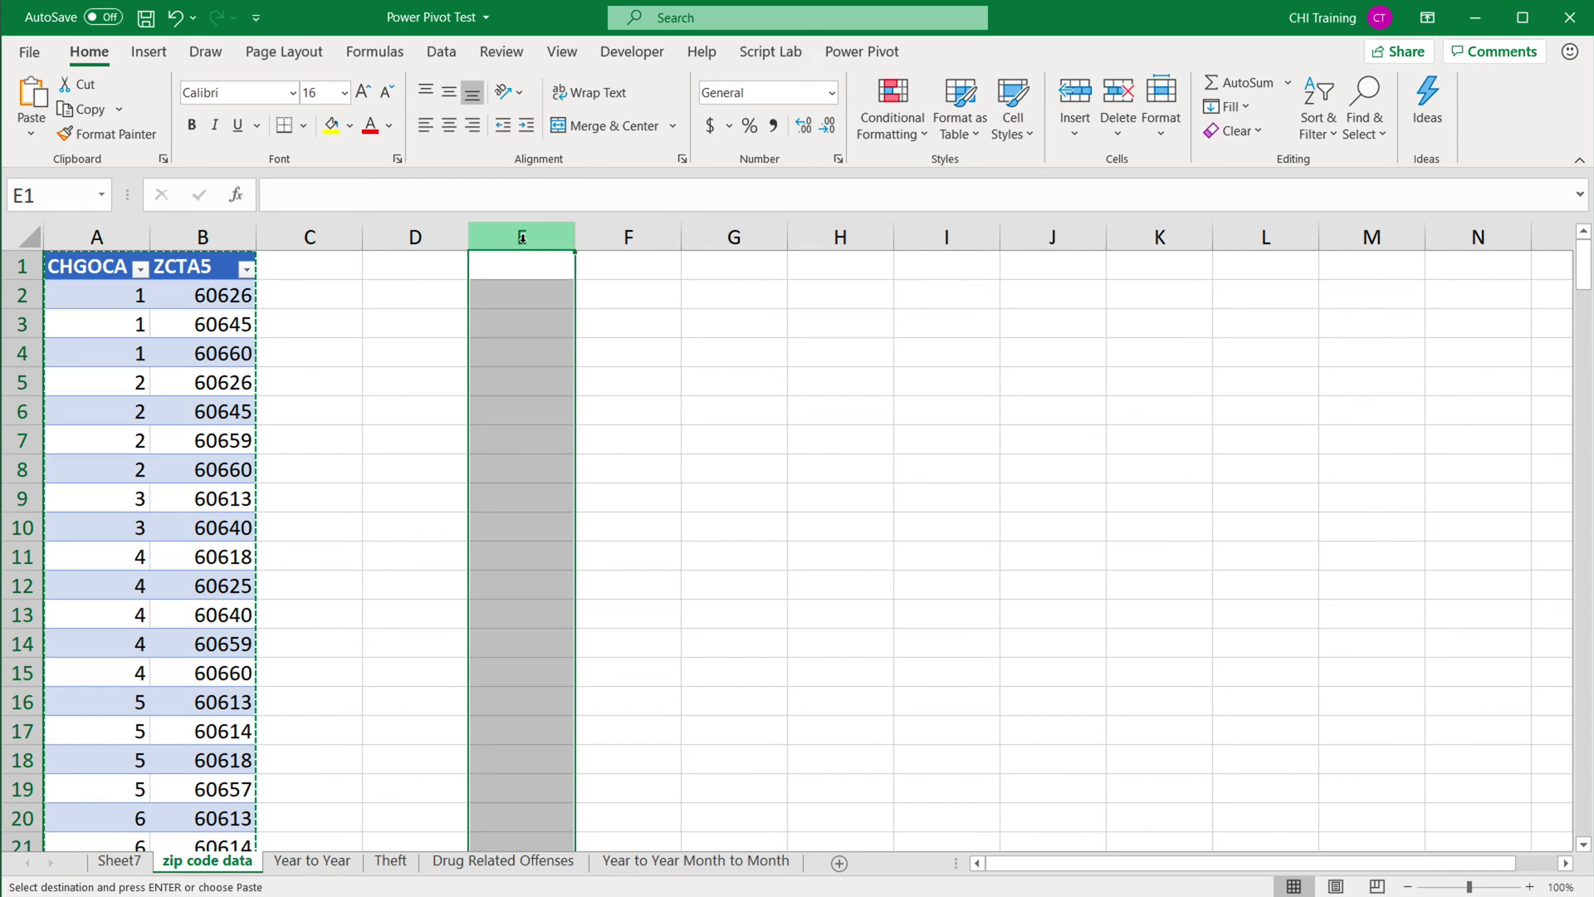
pyautogui.hotkey('ctrl', 'v')
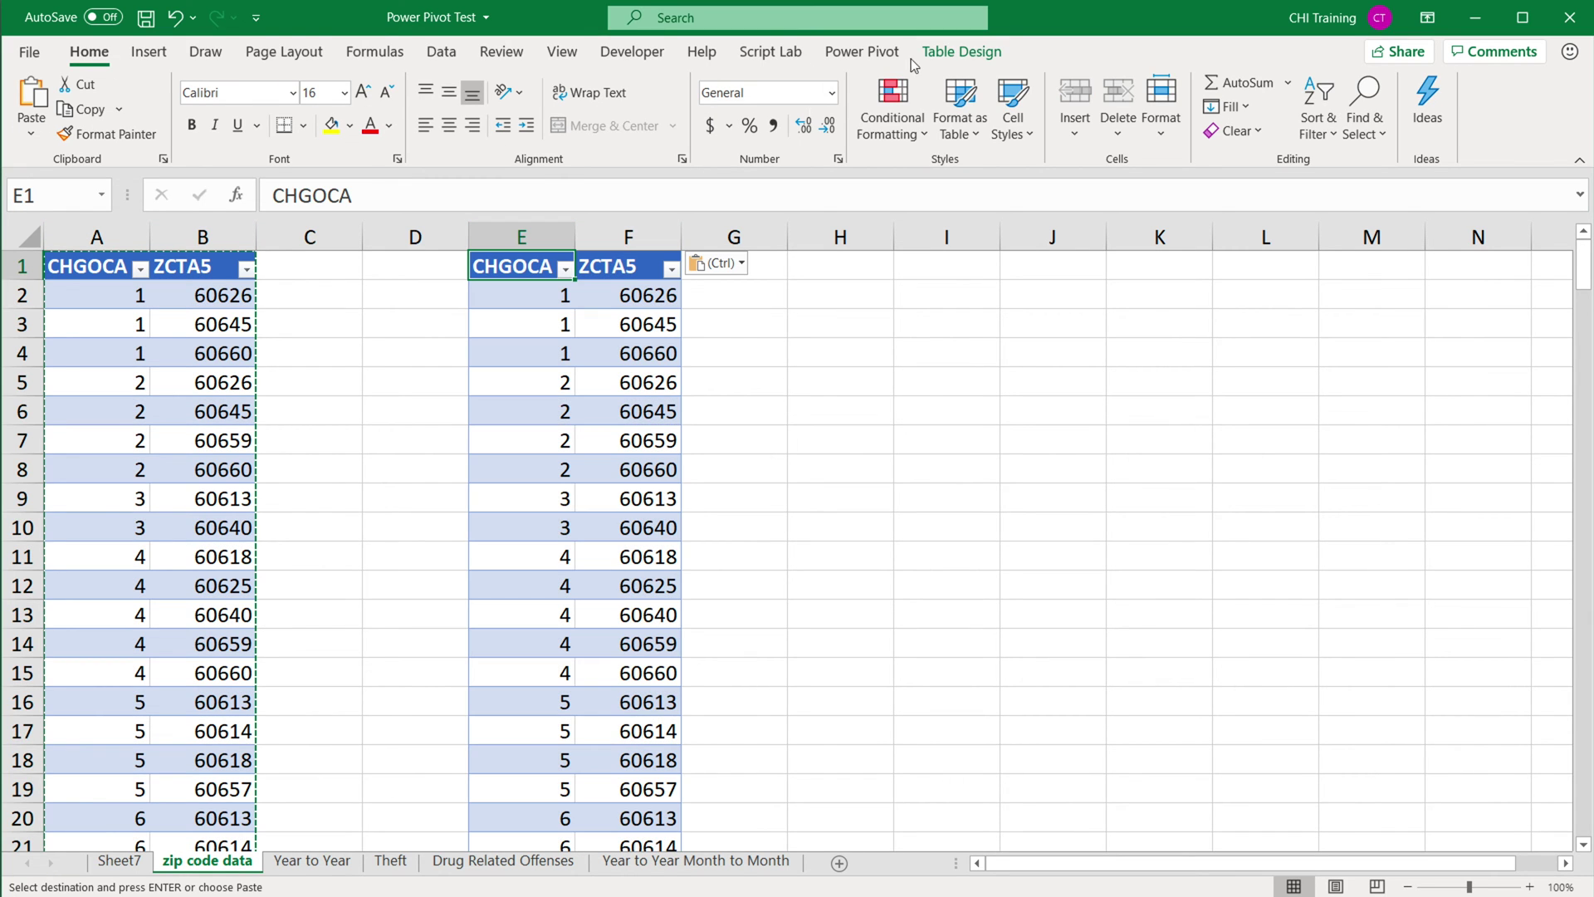
# Rename the pasted table to zipcodedataone.
pyautogui.click(954, 52)
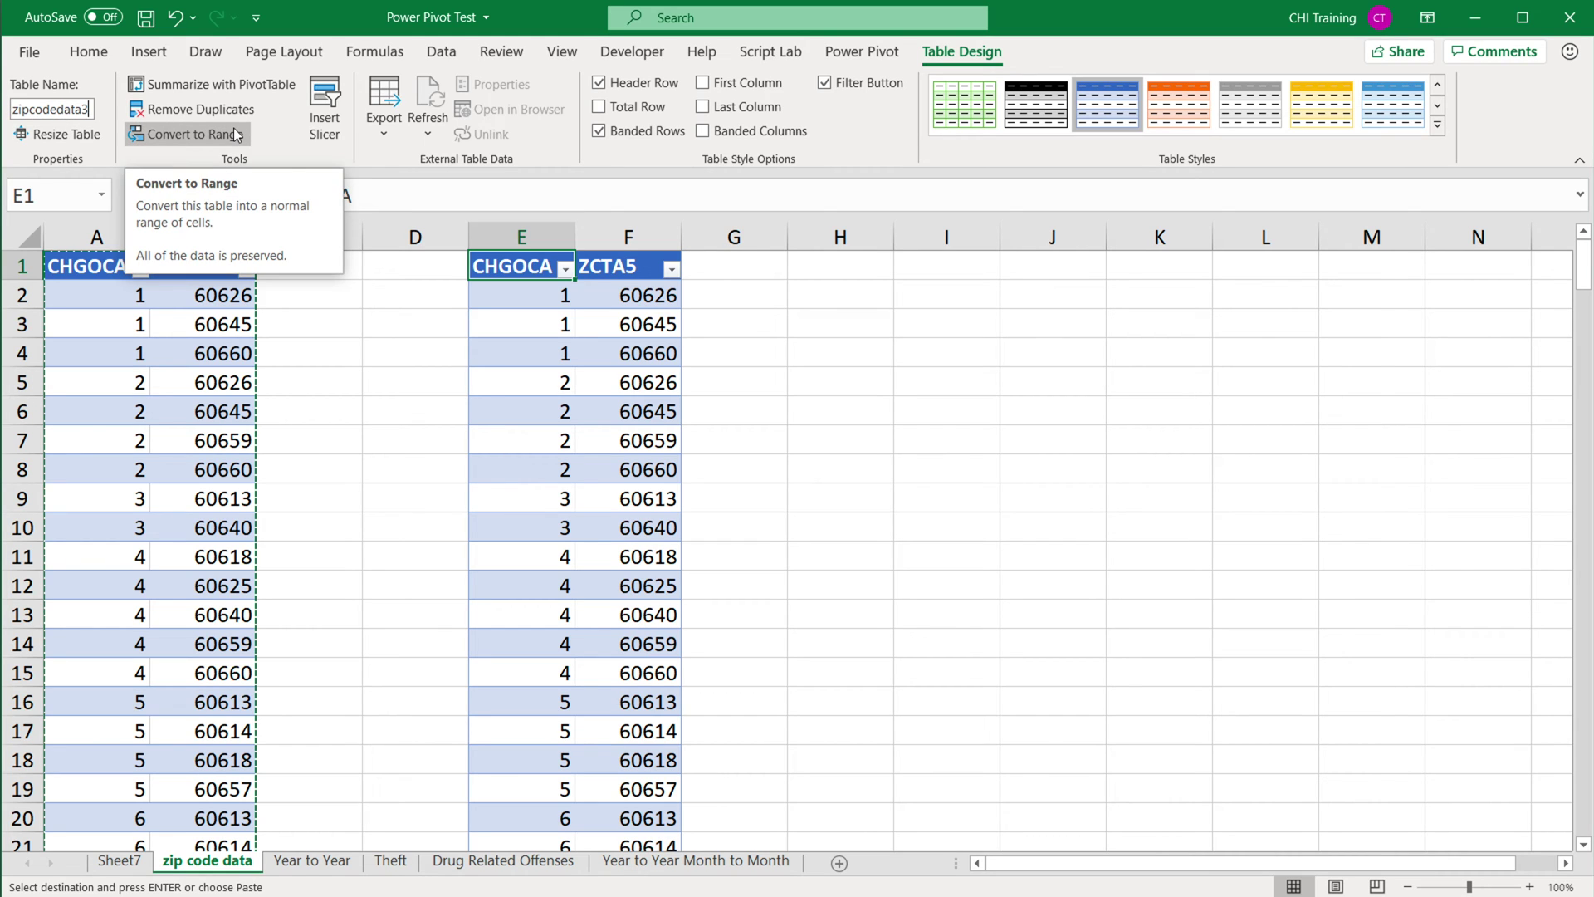
pyautogui.press('BackSpace')
pyautogui.write('one')
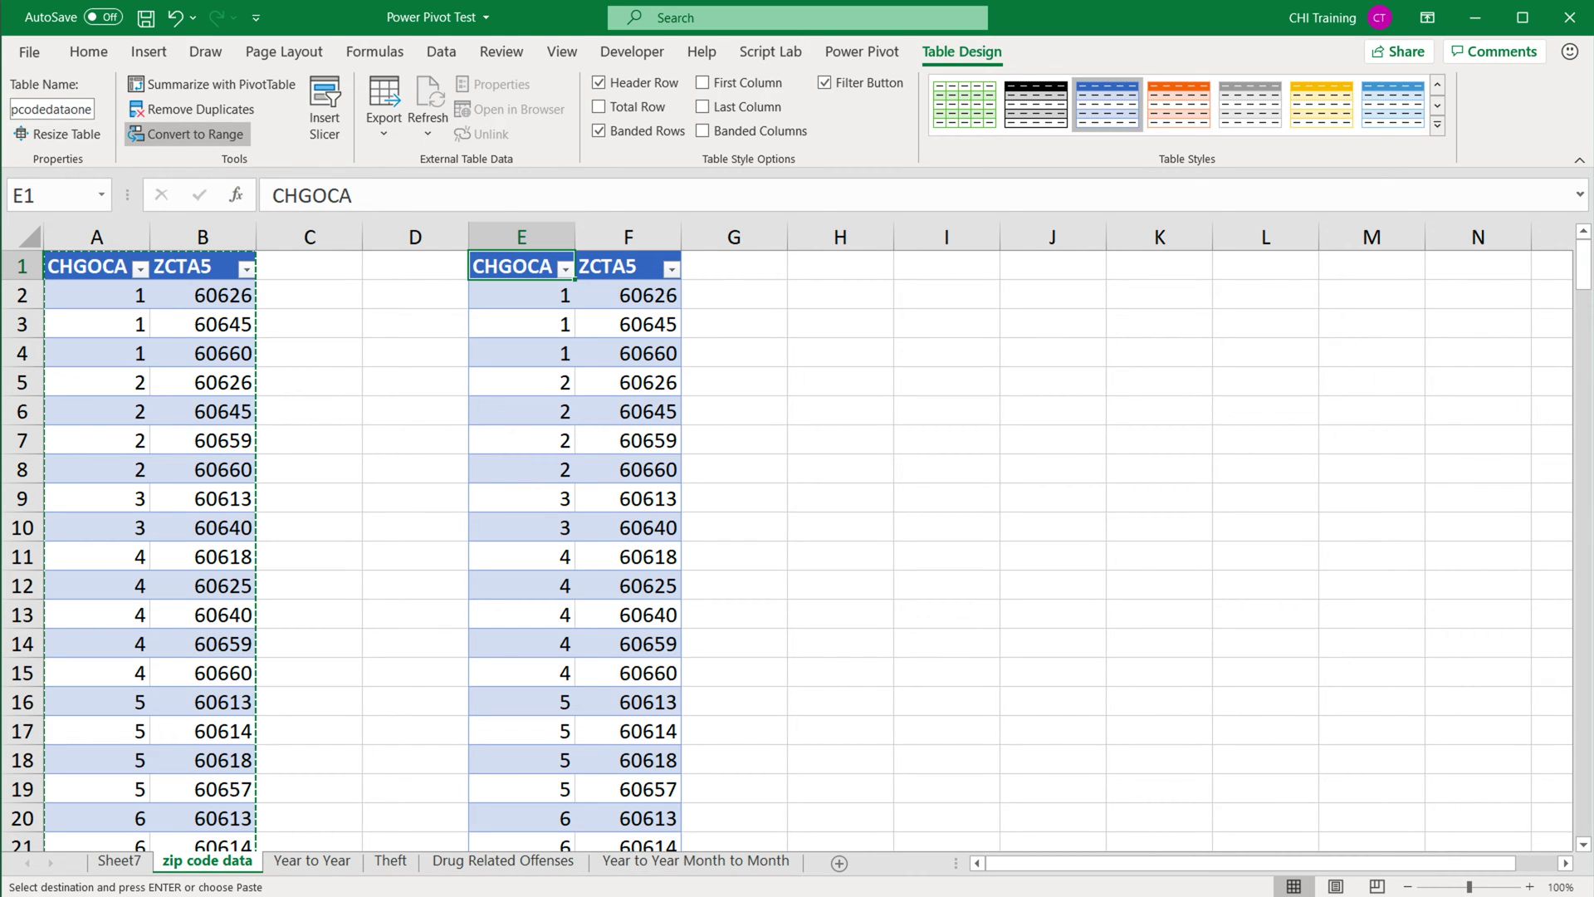
pyautogui.press('Return')
pyautogui.moveTo(529, 237); pyautogui.dragTo(628, 236)
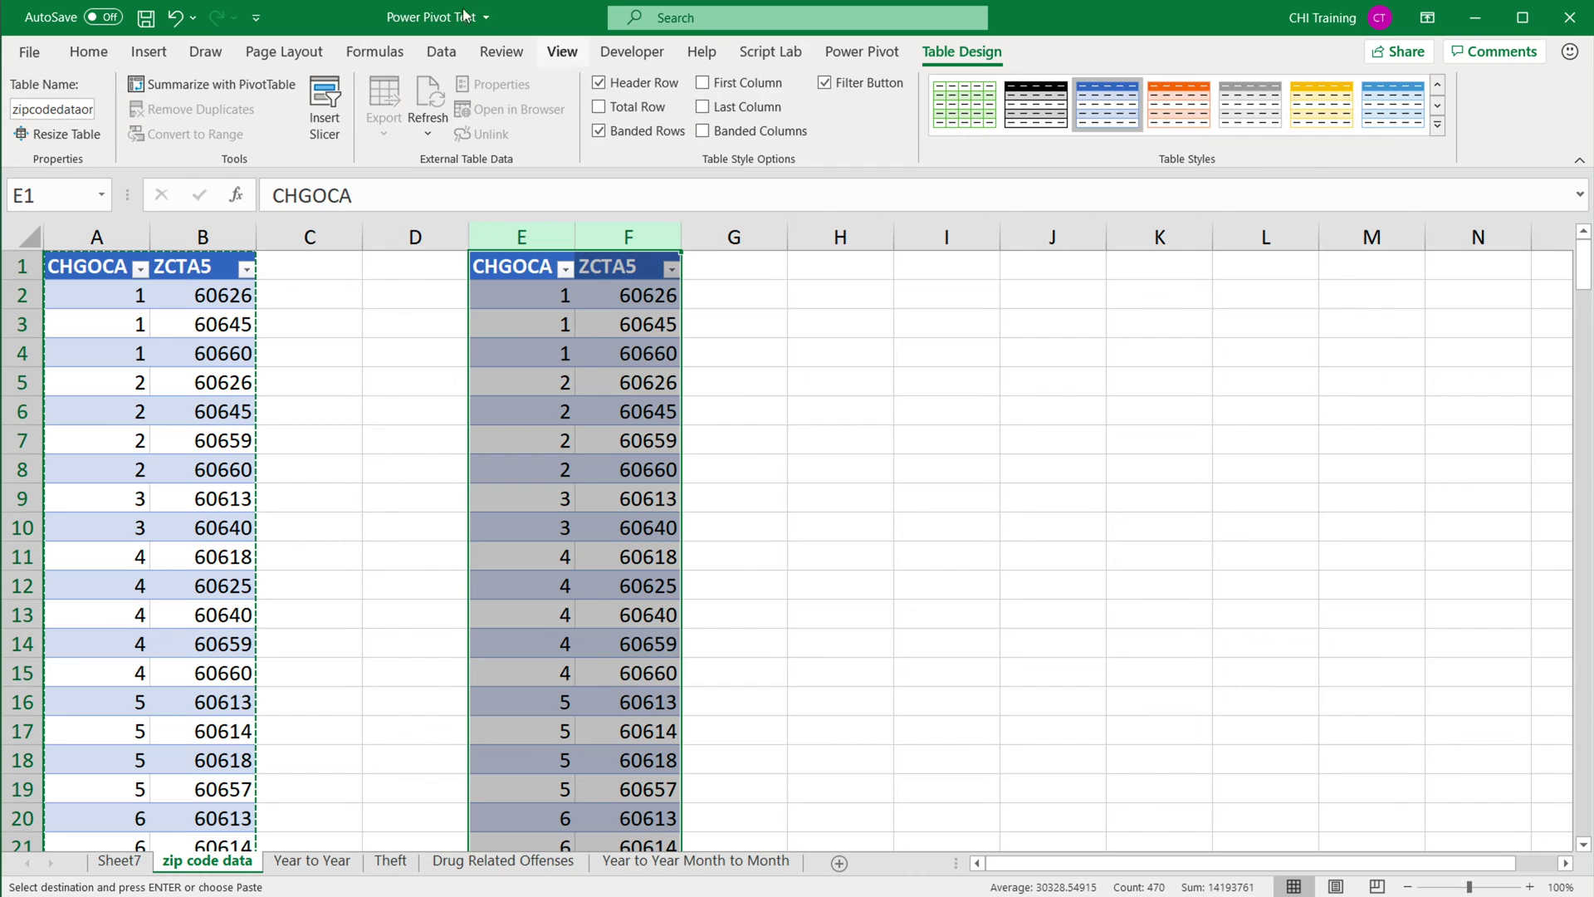
# Remove duplicates on CHGOCA only, deleting 157 rows and leaving 77 unique community areas.
pyautogui.click(452, 58)
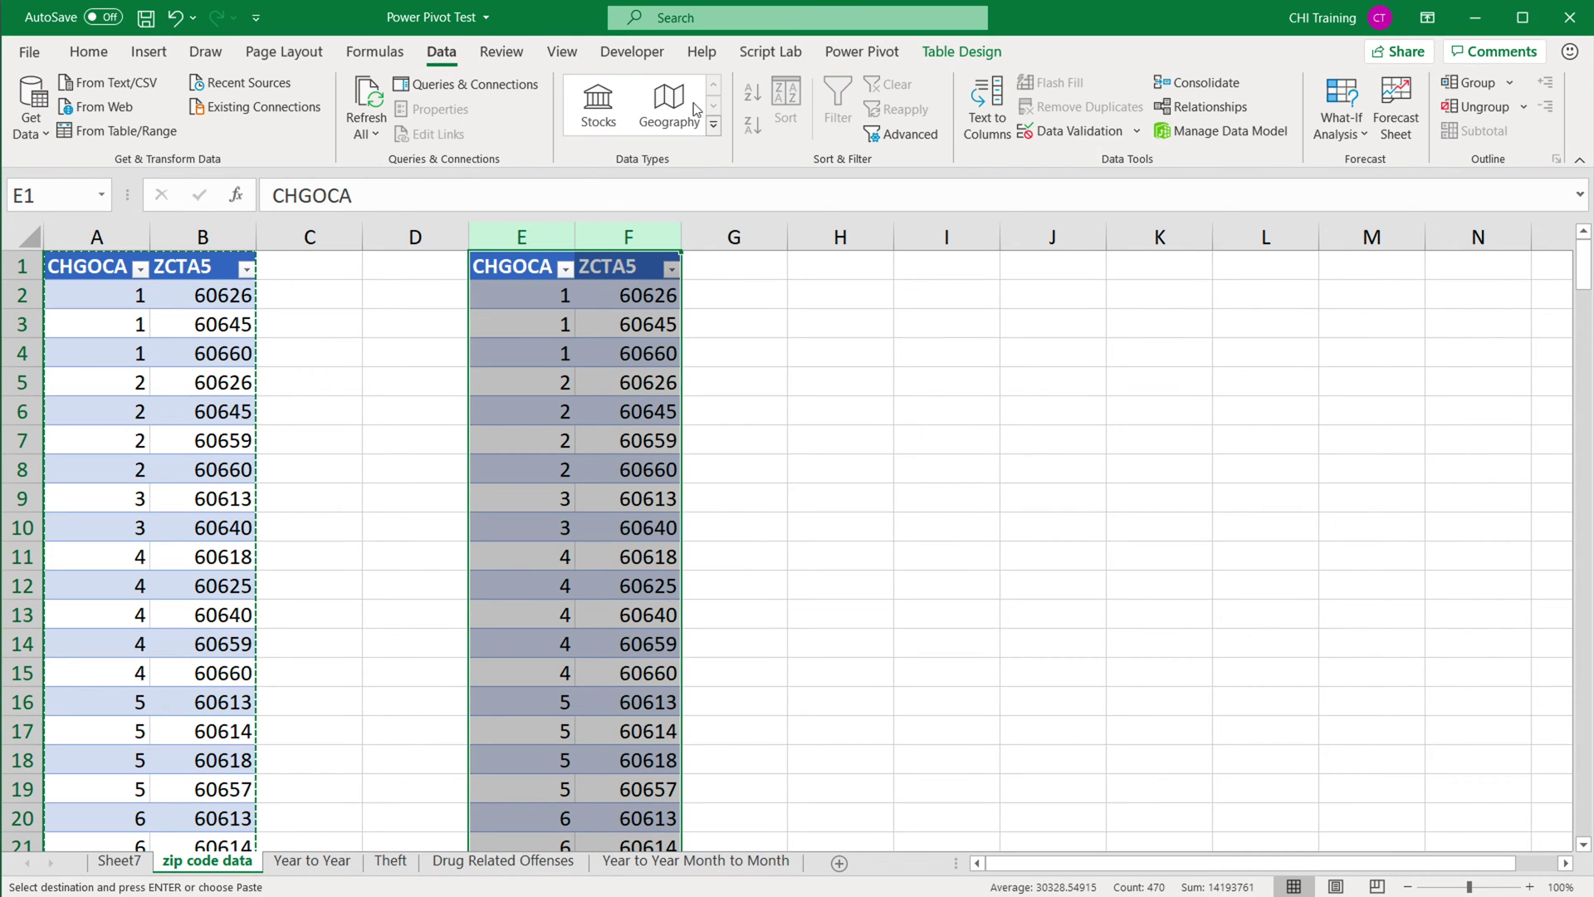
pyautogui.click(540, 267)
pyautogui.moveTo(540, 266); pyautogui.dragTo(584, 276)
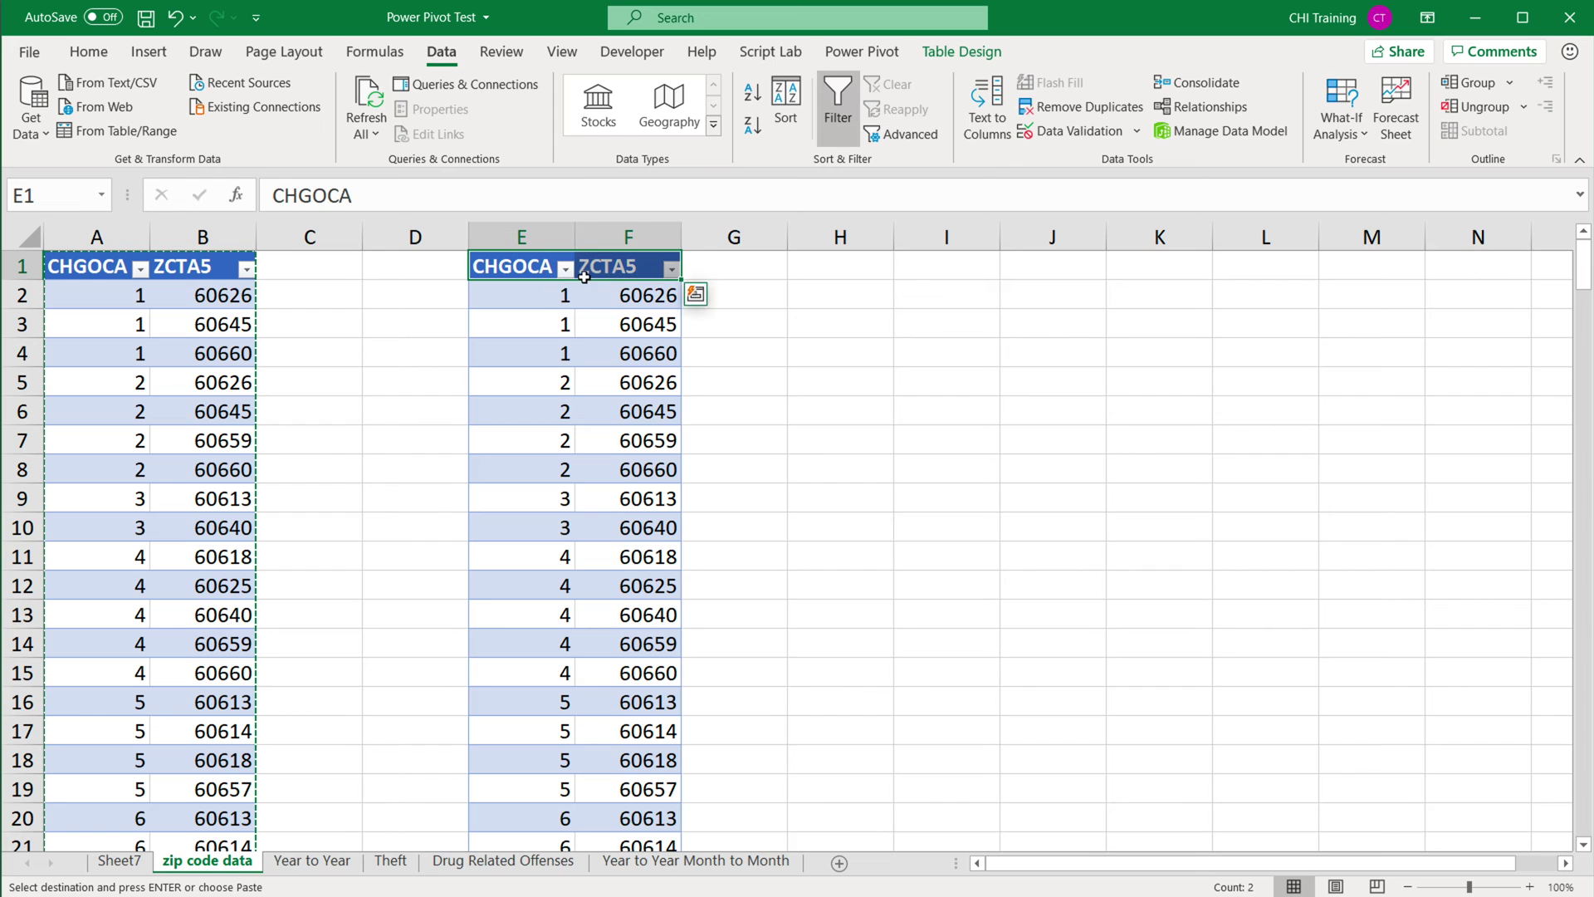
pyautogui.click(1073, 105)
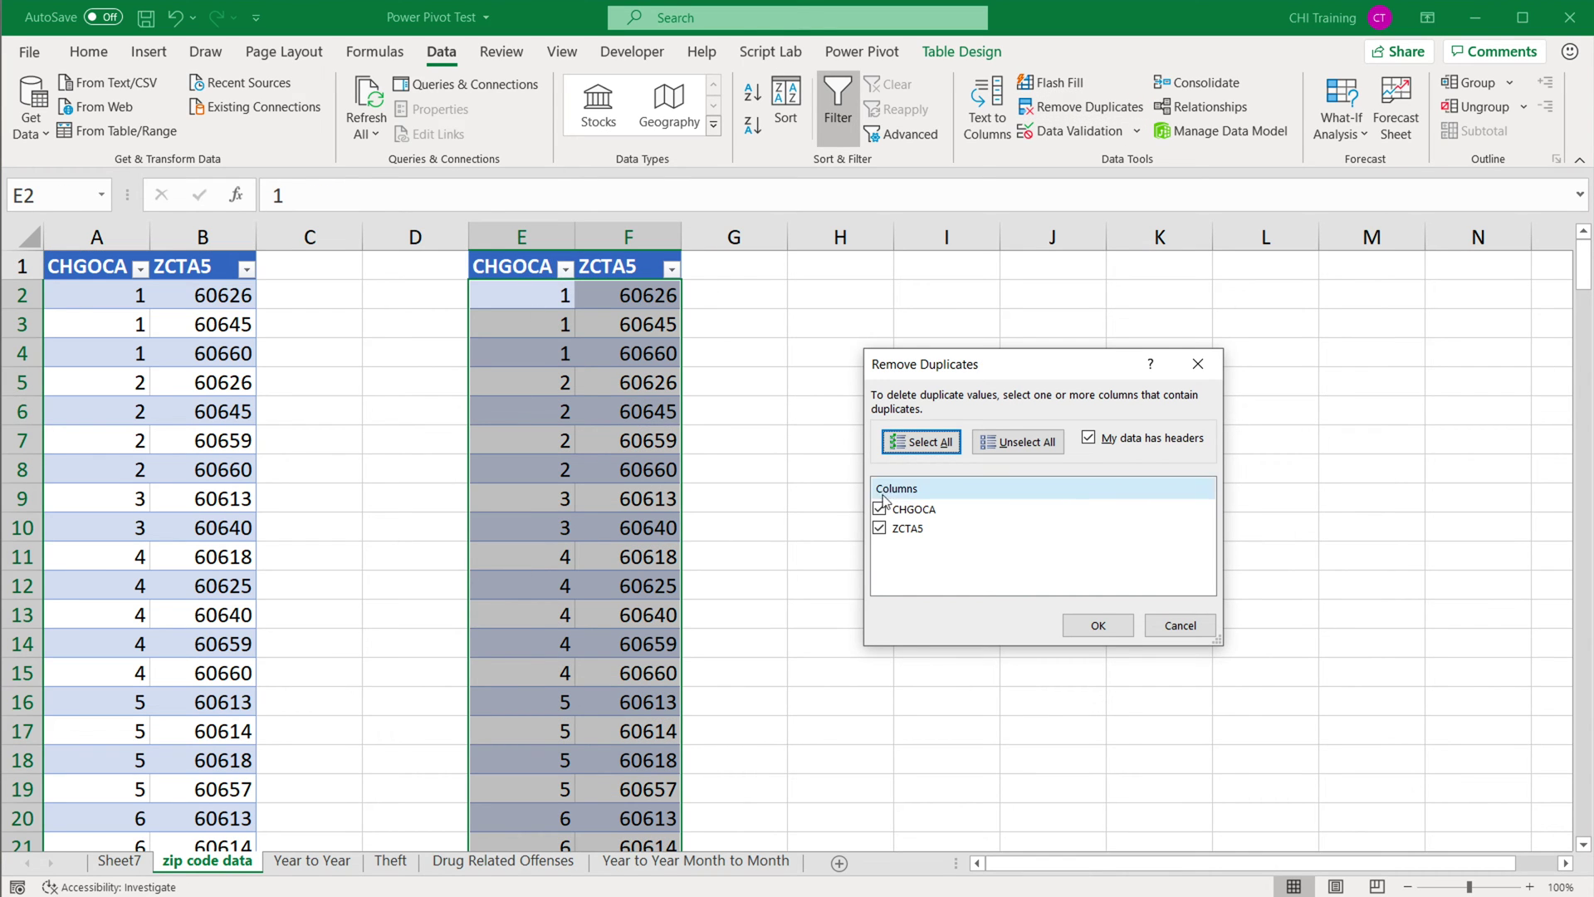
pyautogui.click(879, 528)
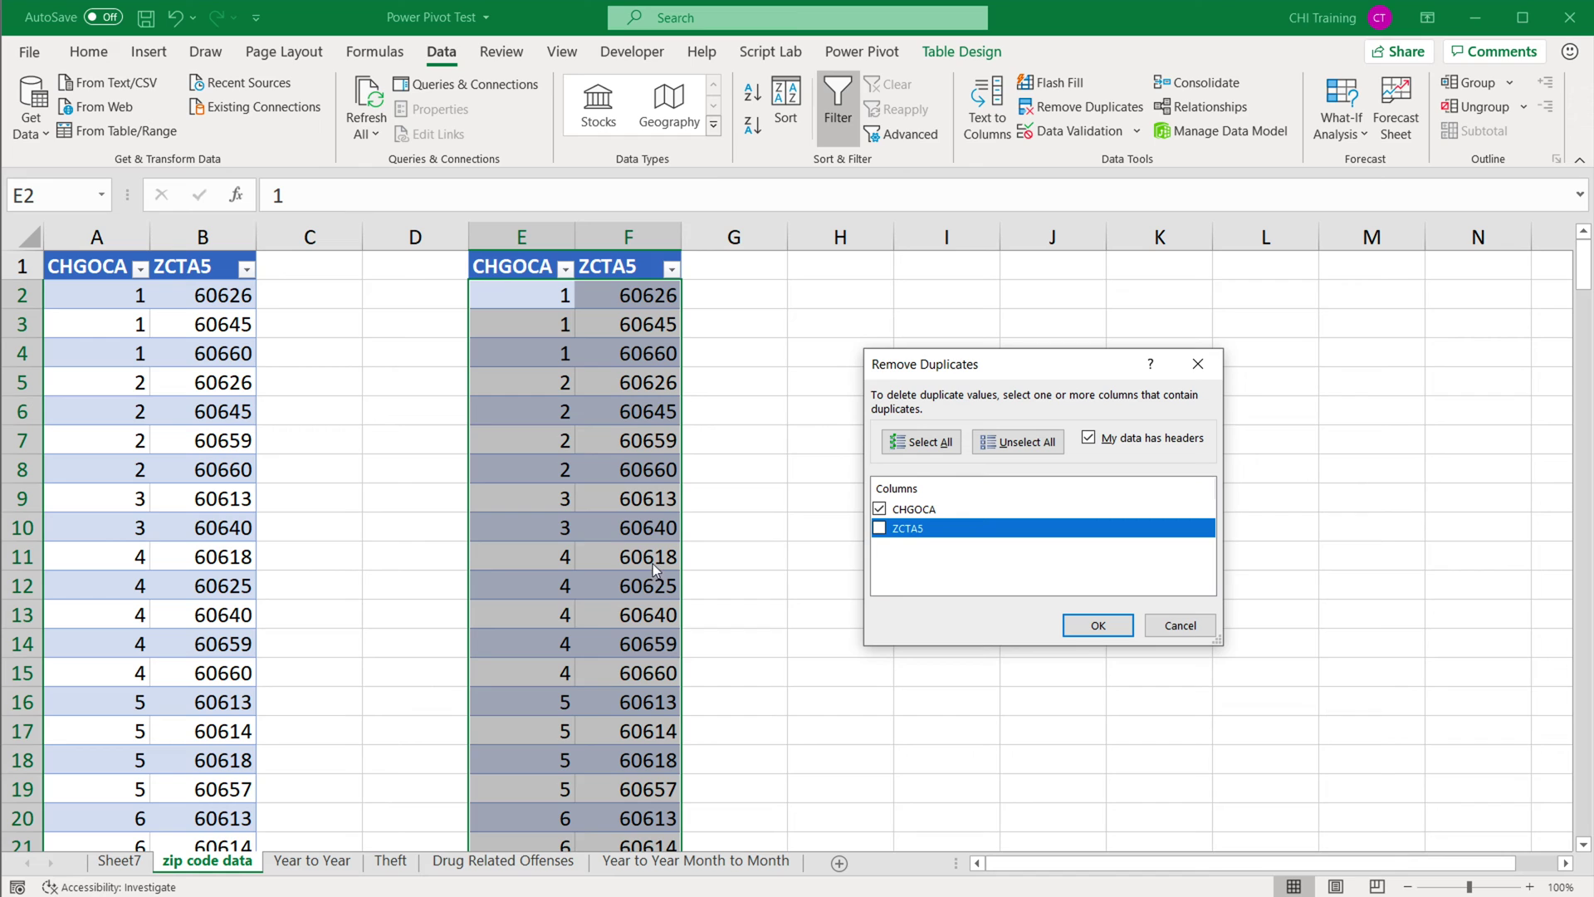
pyautogui.click(1100, 627)
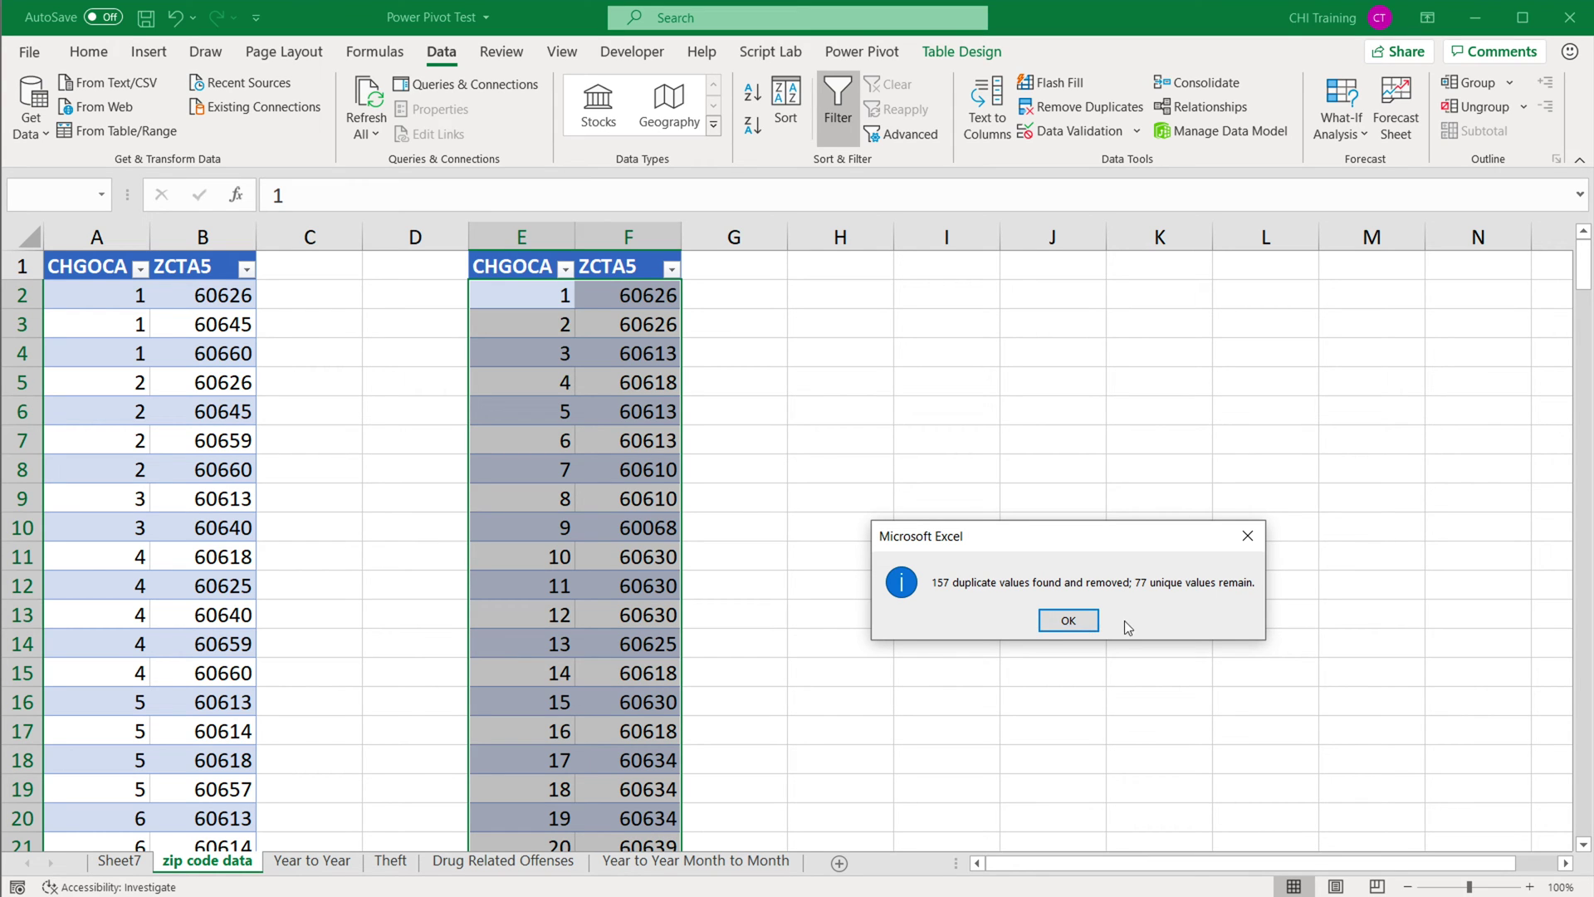
pyautogui.click(1084, 626)
pyautogui.scroll(-20, 641, 390)
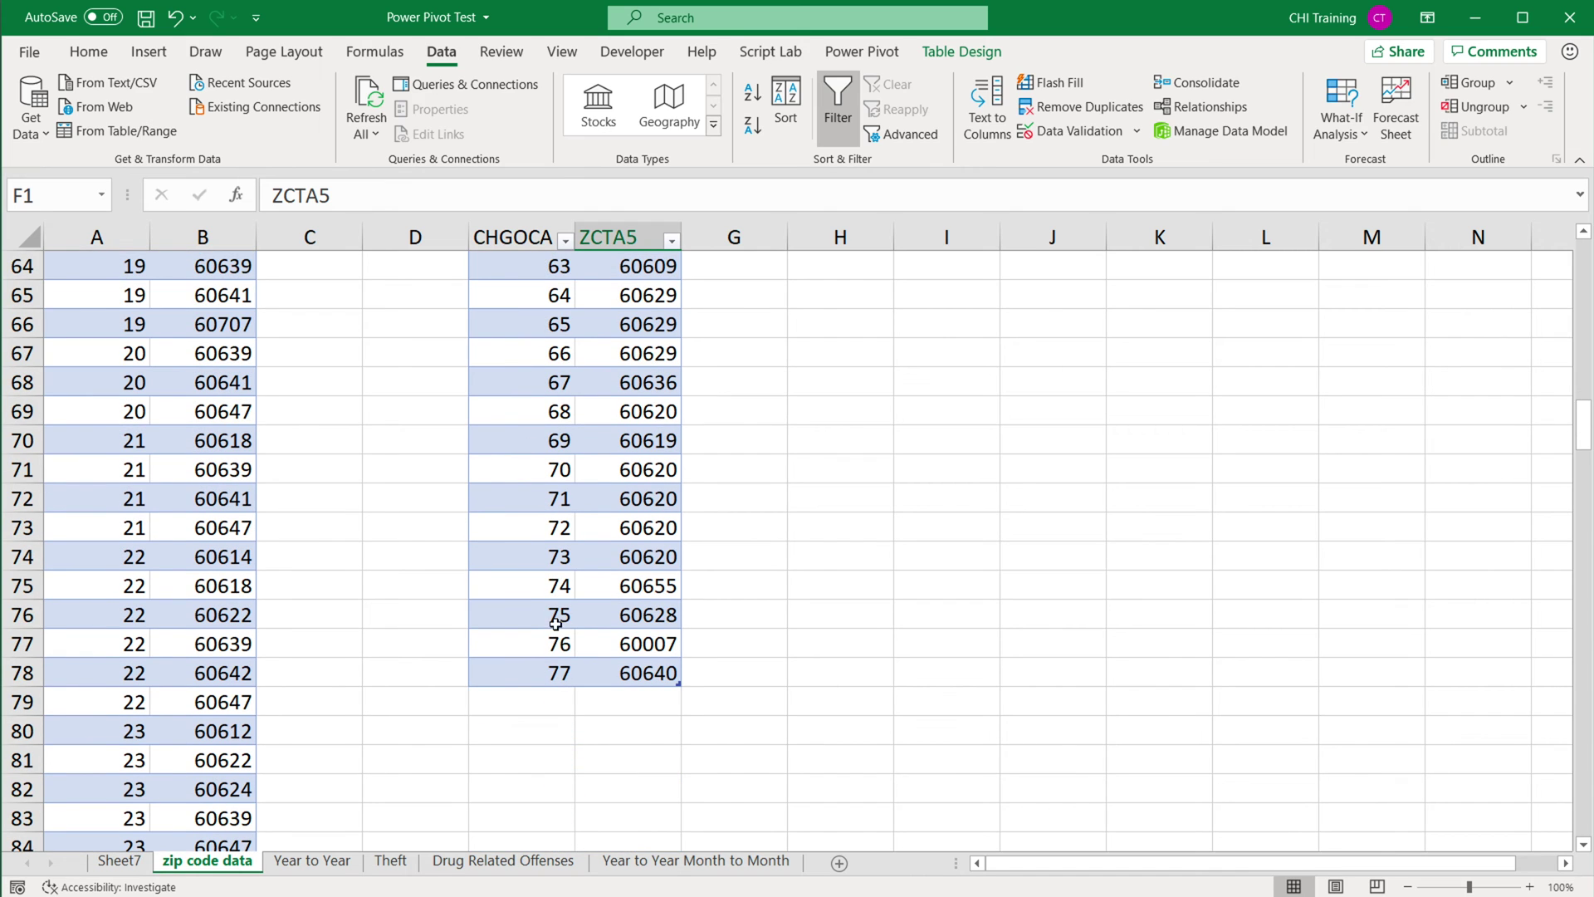
pyautogui.moveTo(558, 673); pyautogui.dragTo(565, 234)
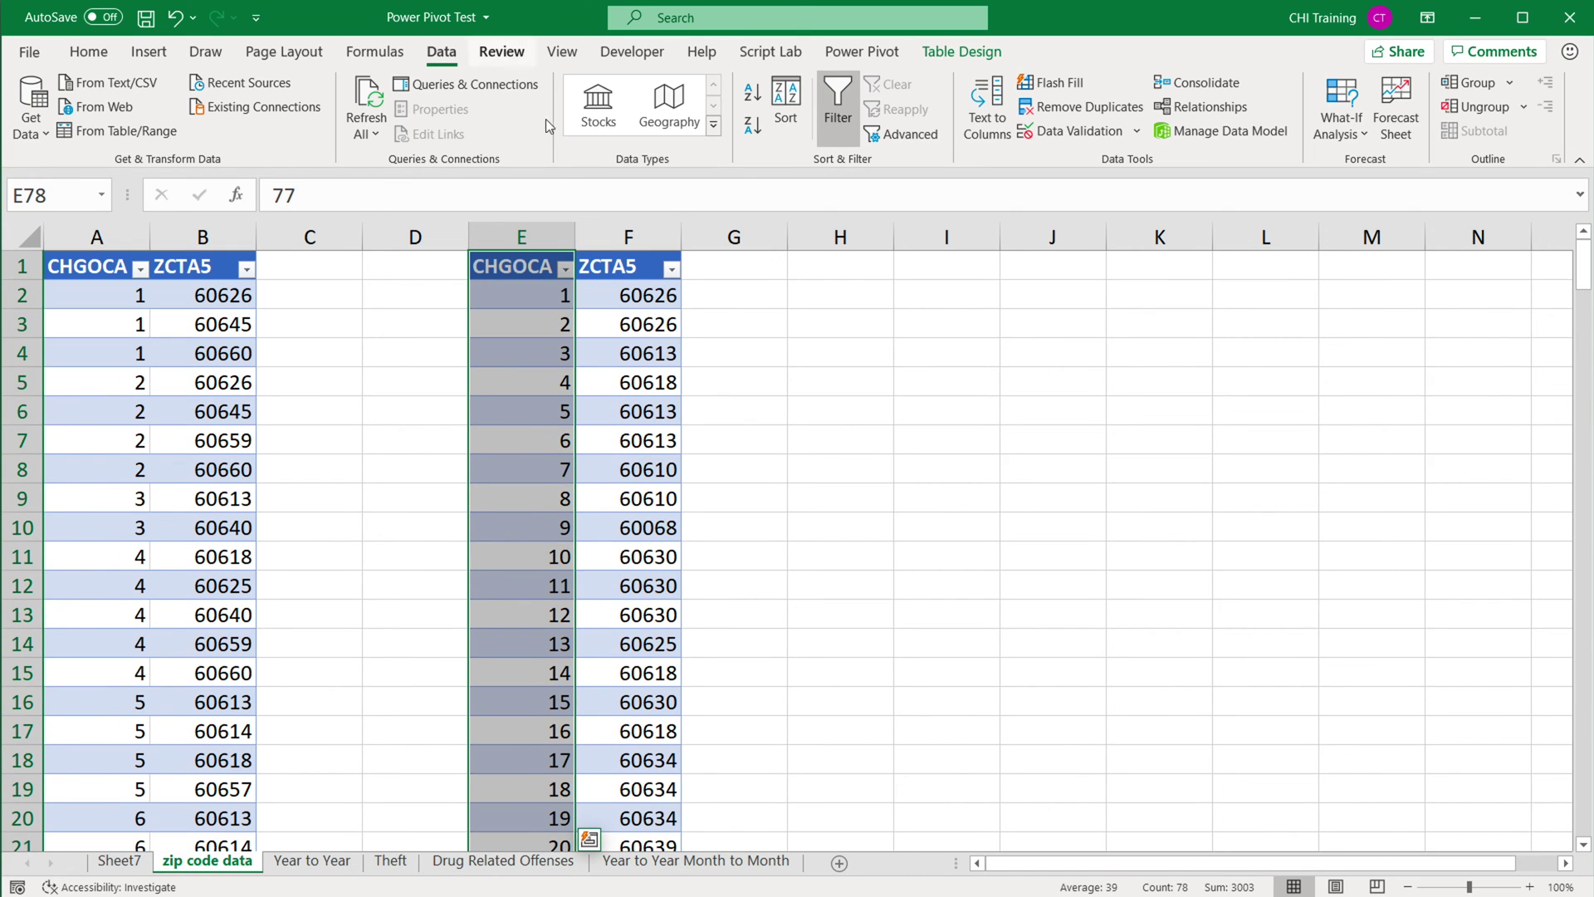
pyautogui.click(546, 294)
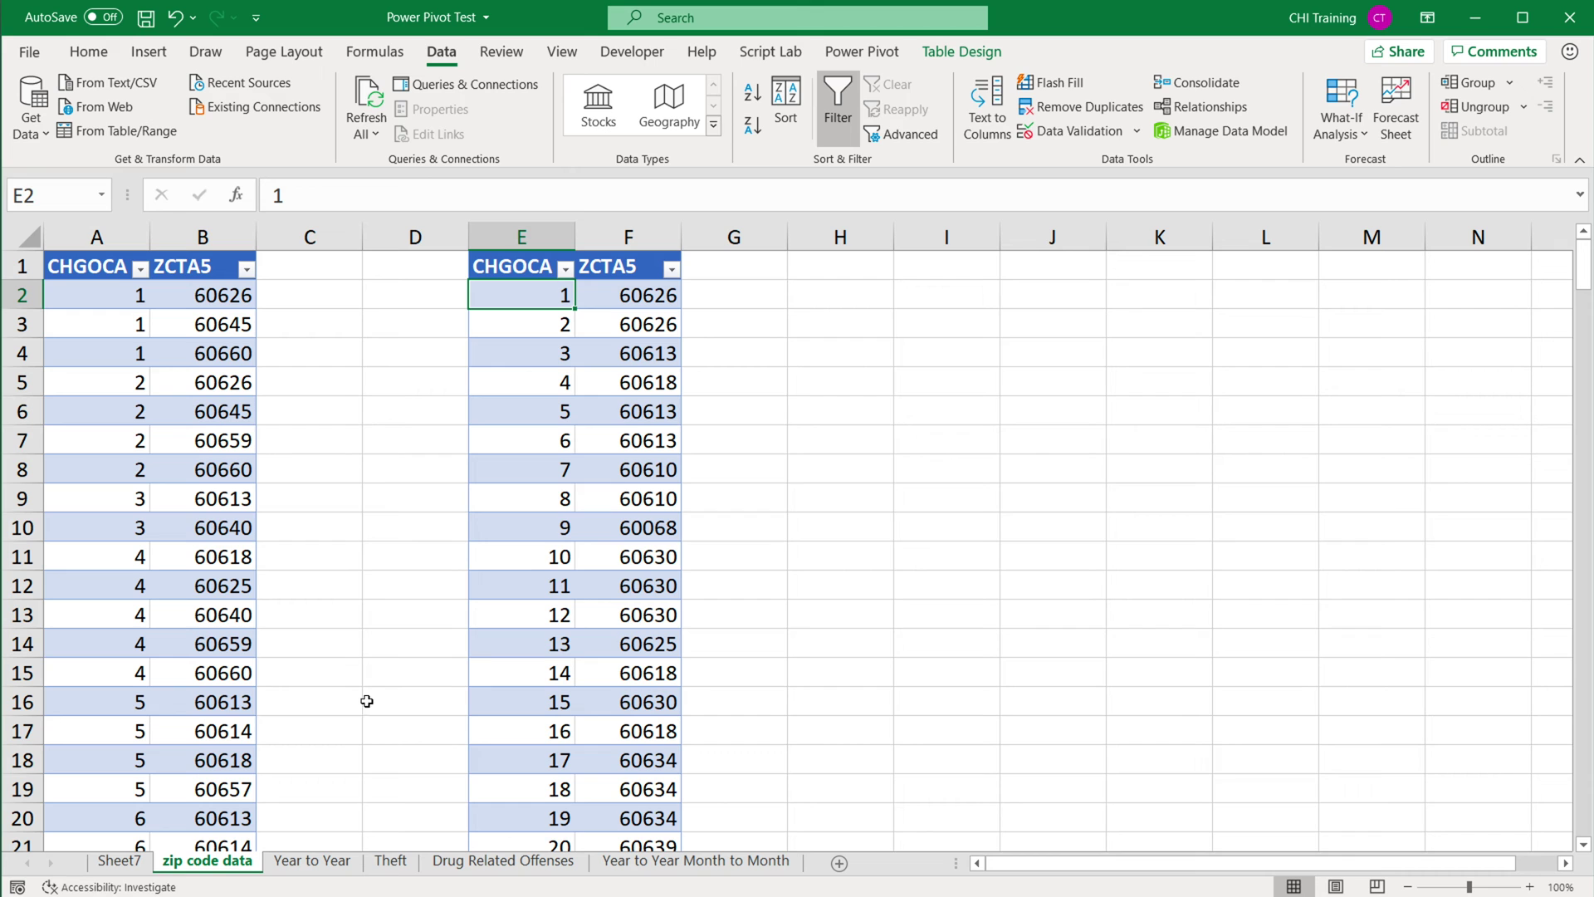
# On Sheet7, select the whole community name list to count it, then return to AUSTIN.
pyautogui.click(131, 863)
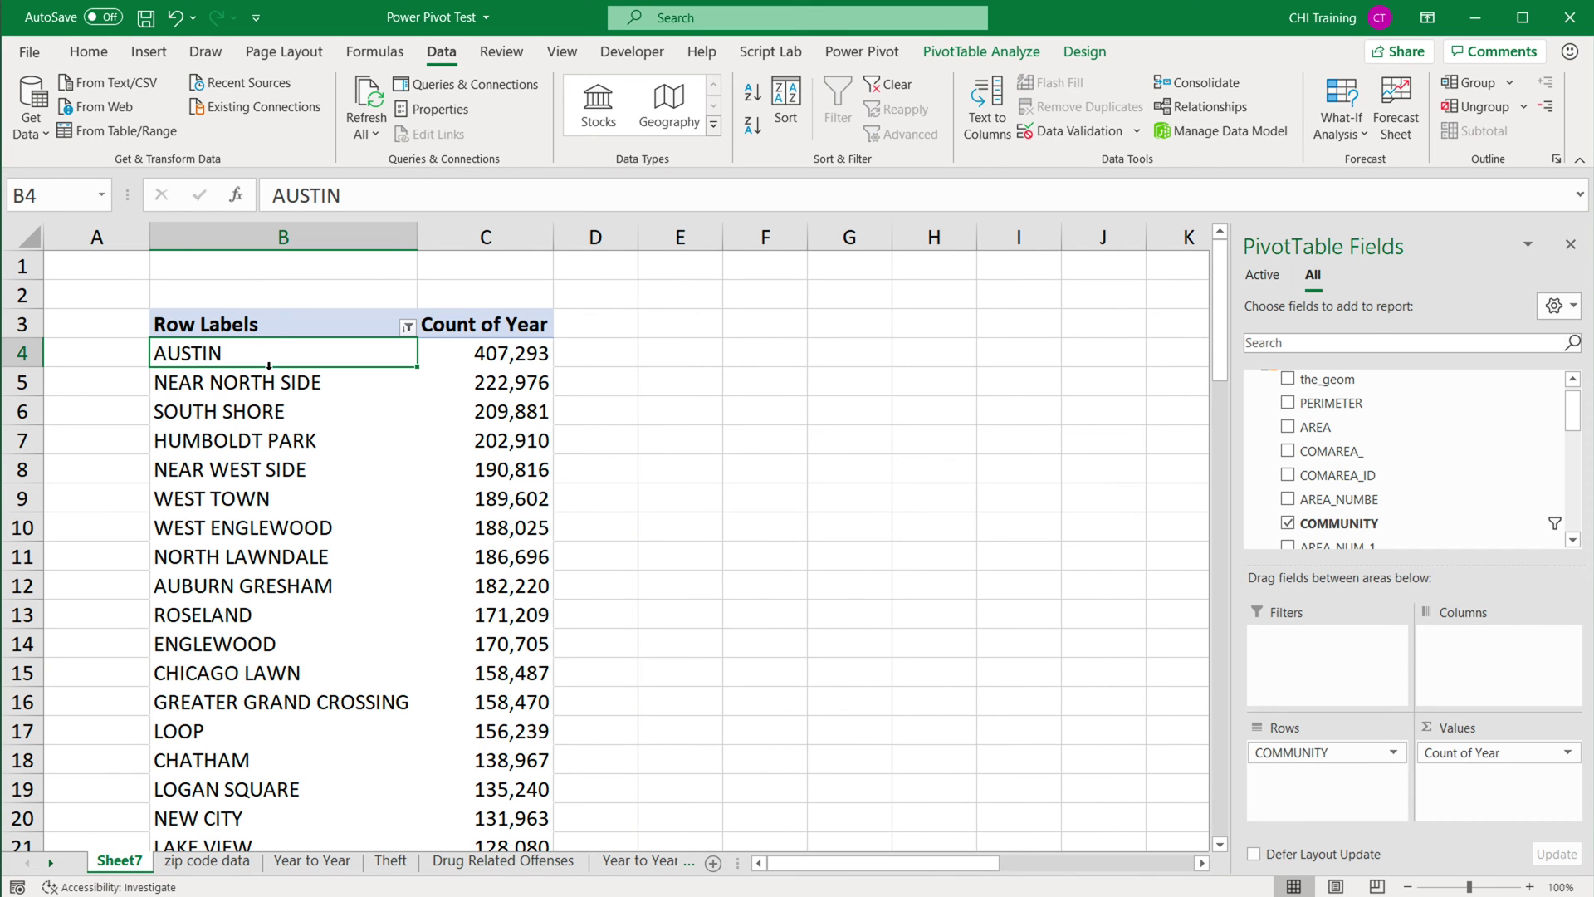
pyautogui.hotkey('ctrl', 'shift', 'Down')
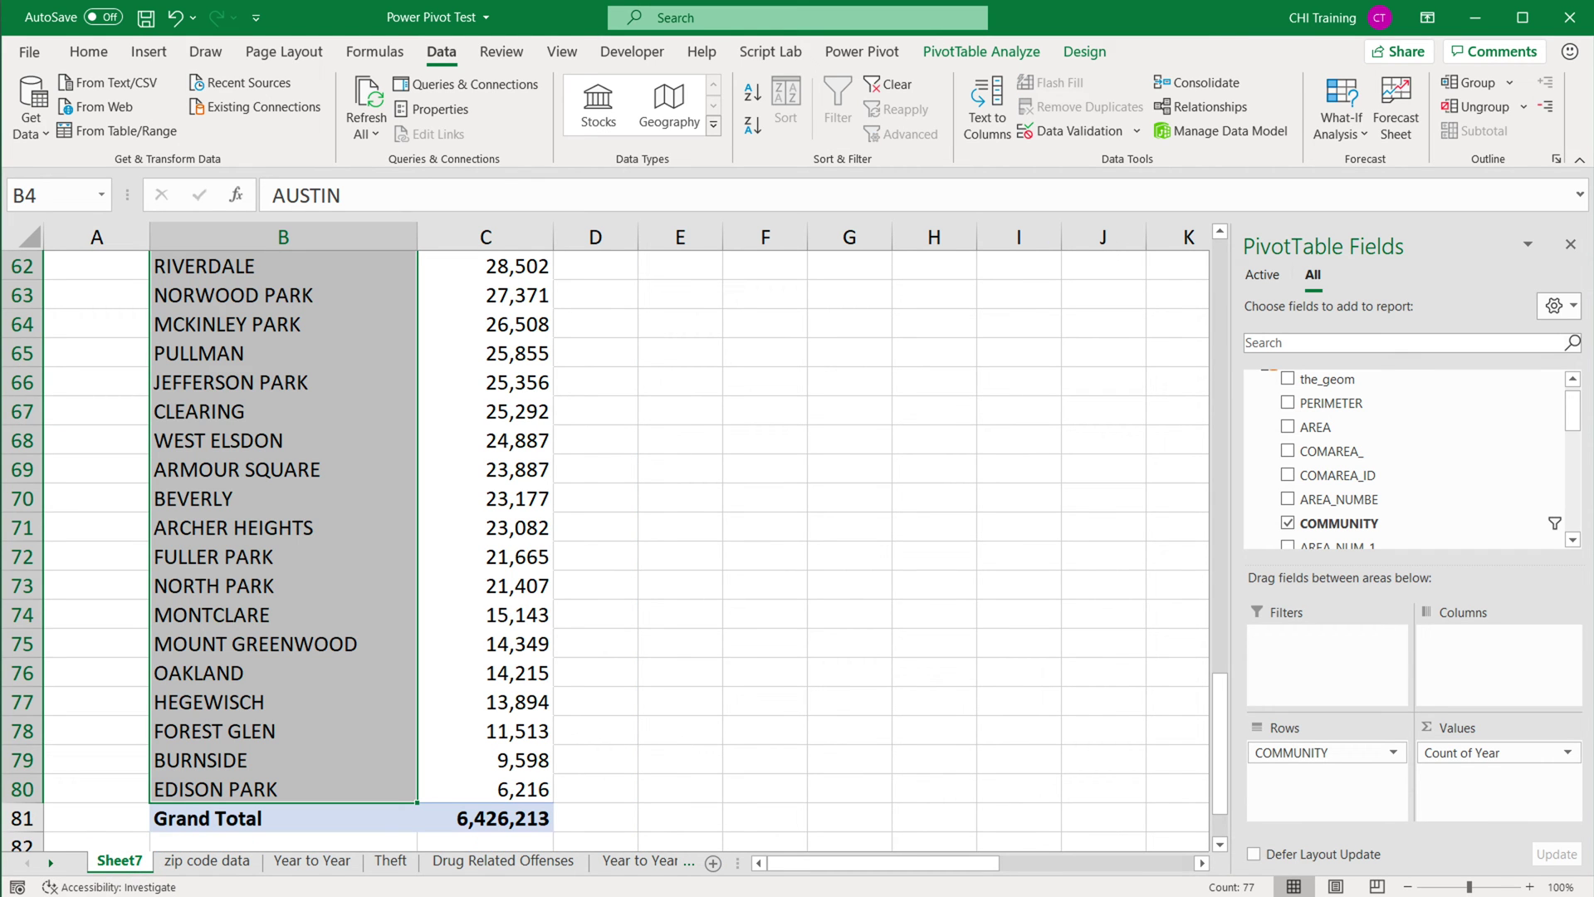
pyautogui.scroll(20, 226, 443)
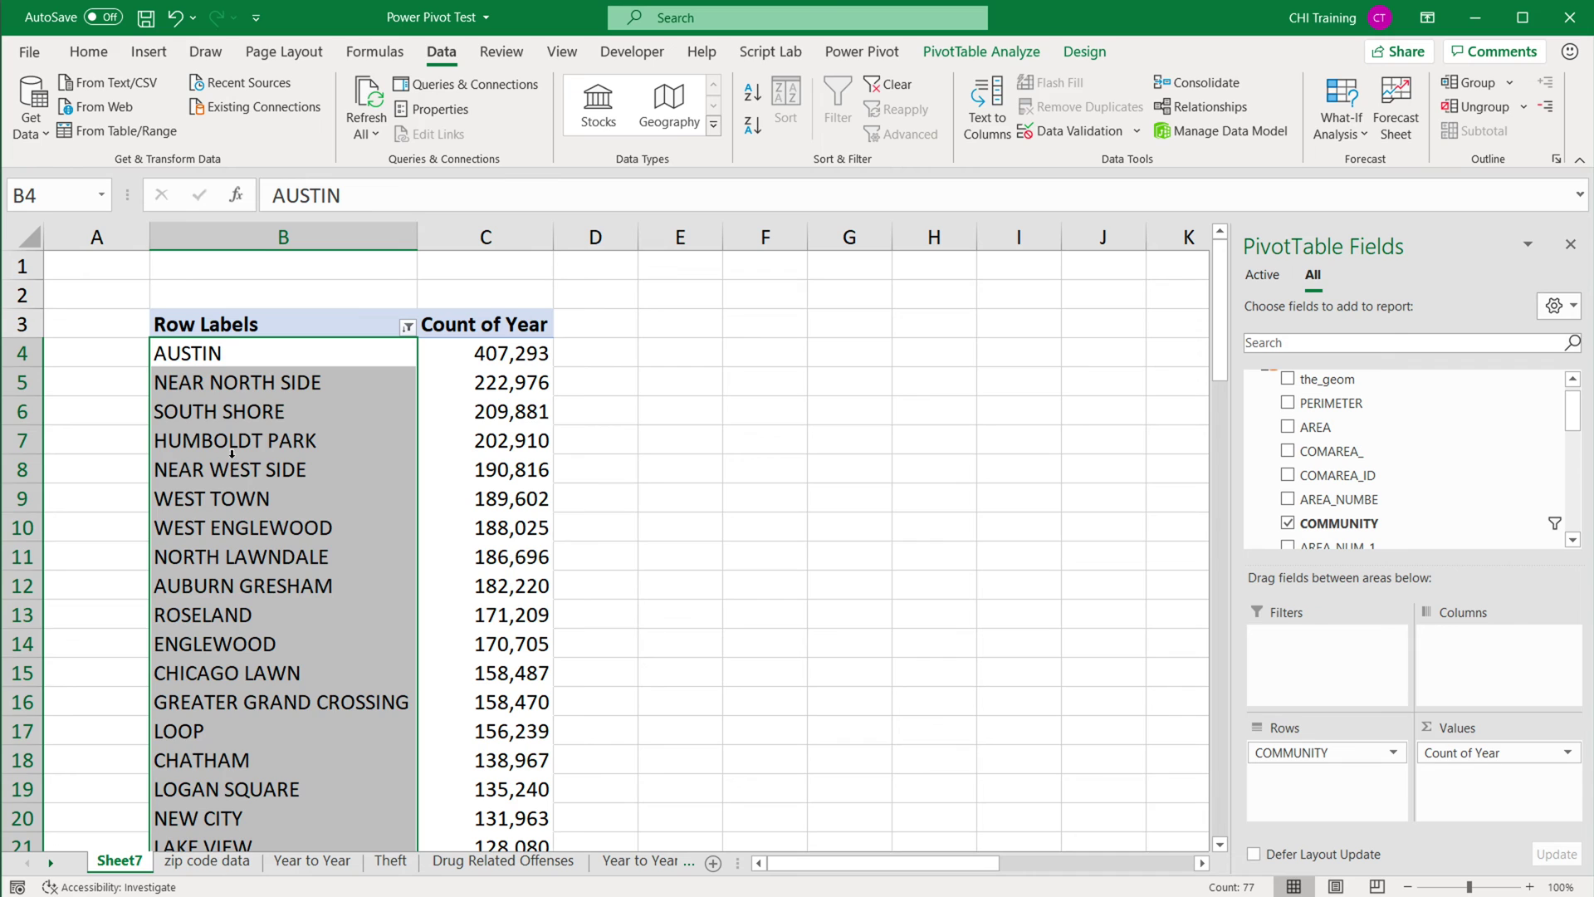
pyautogui.click(224, 353)
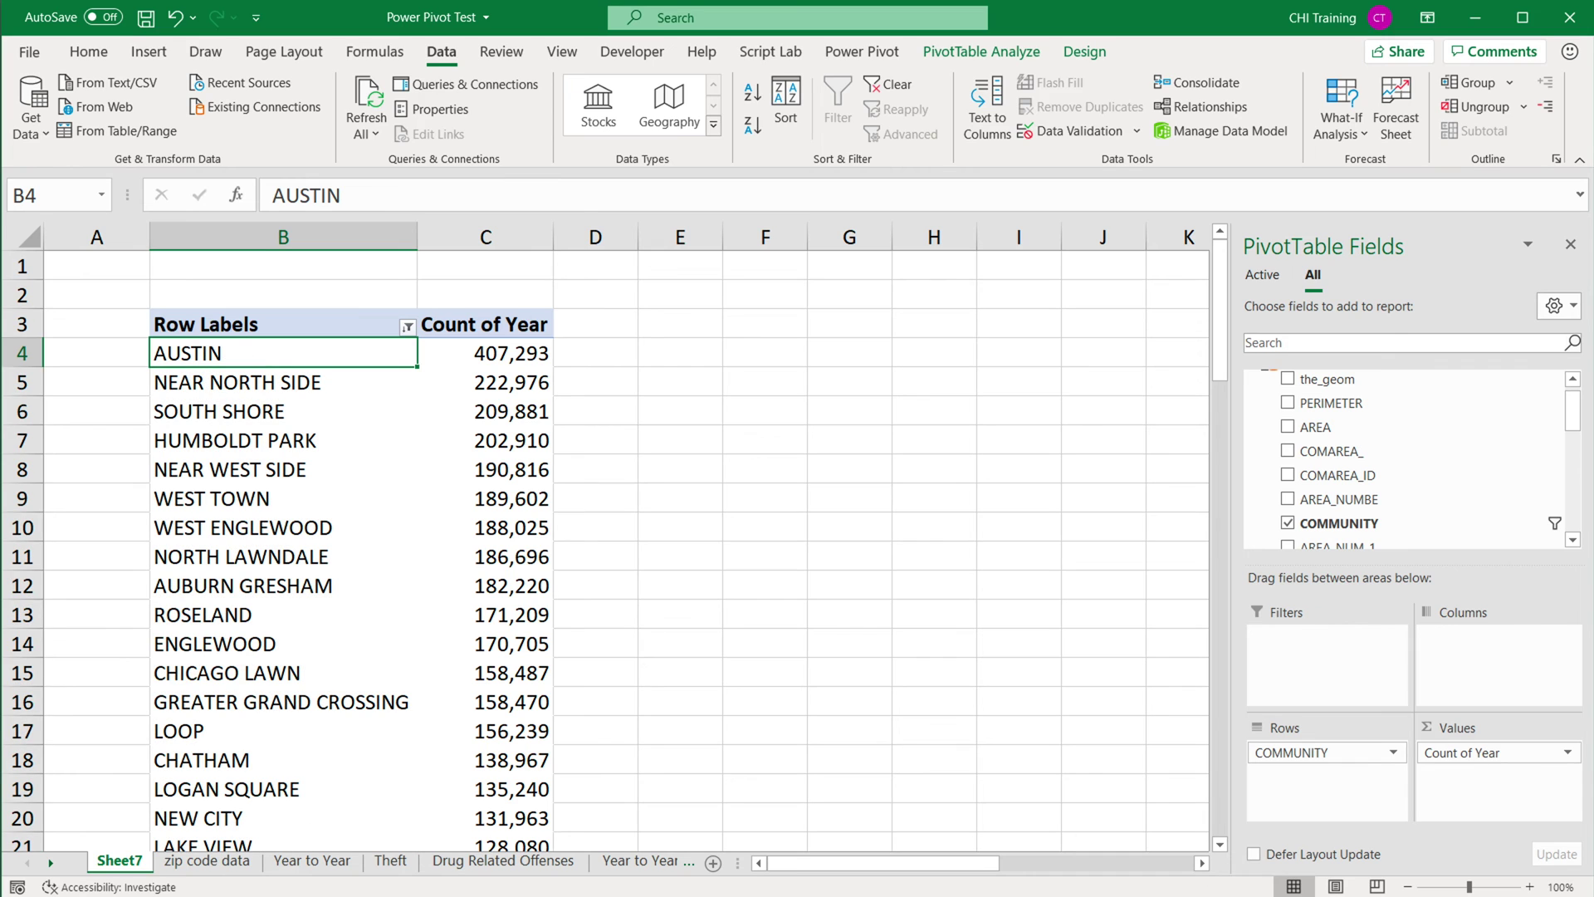
# Rename Sheet7 to 'report by community area'.
pyautogui.doubleClick(119, 861)
pyautogui.write('repor')
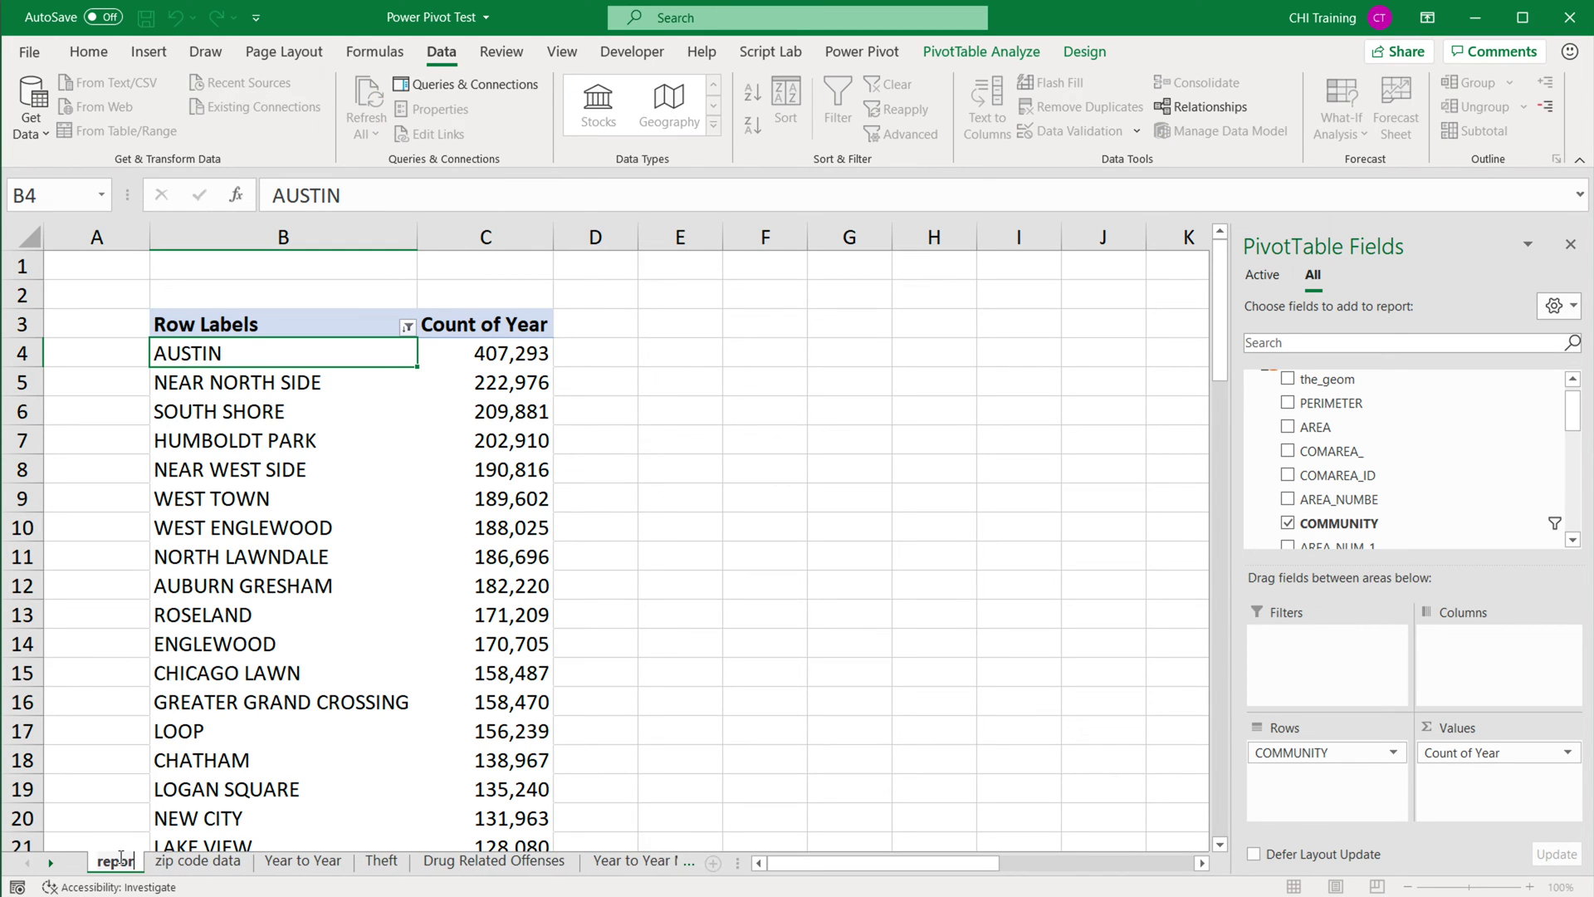
pyautogui.write('t by comm')
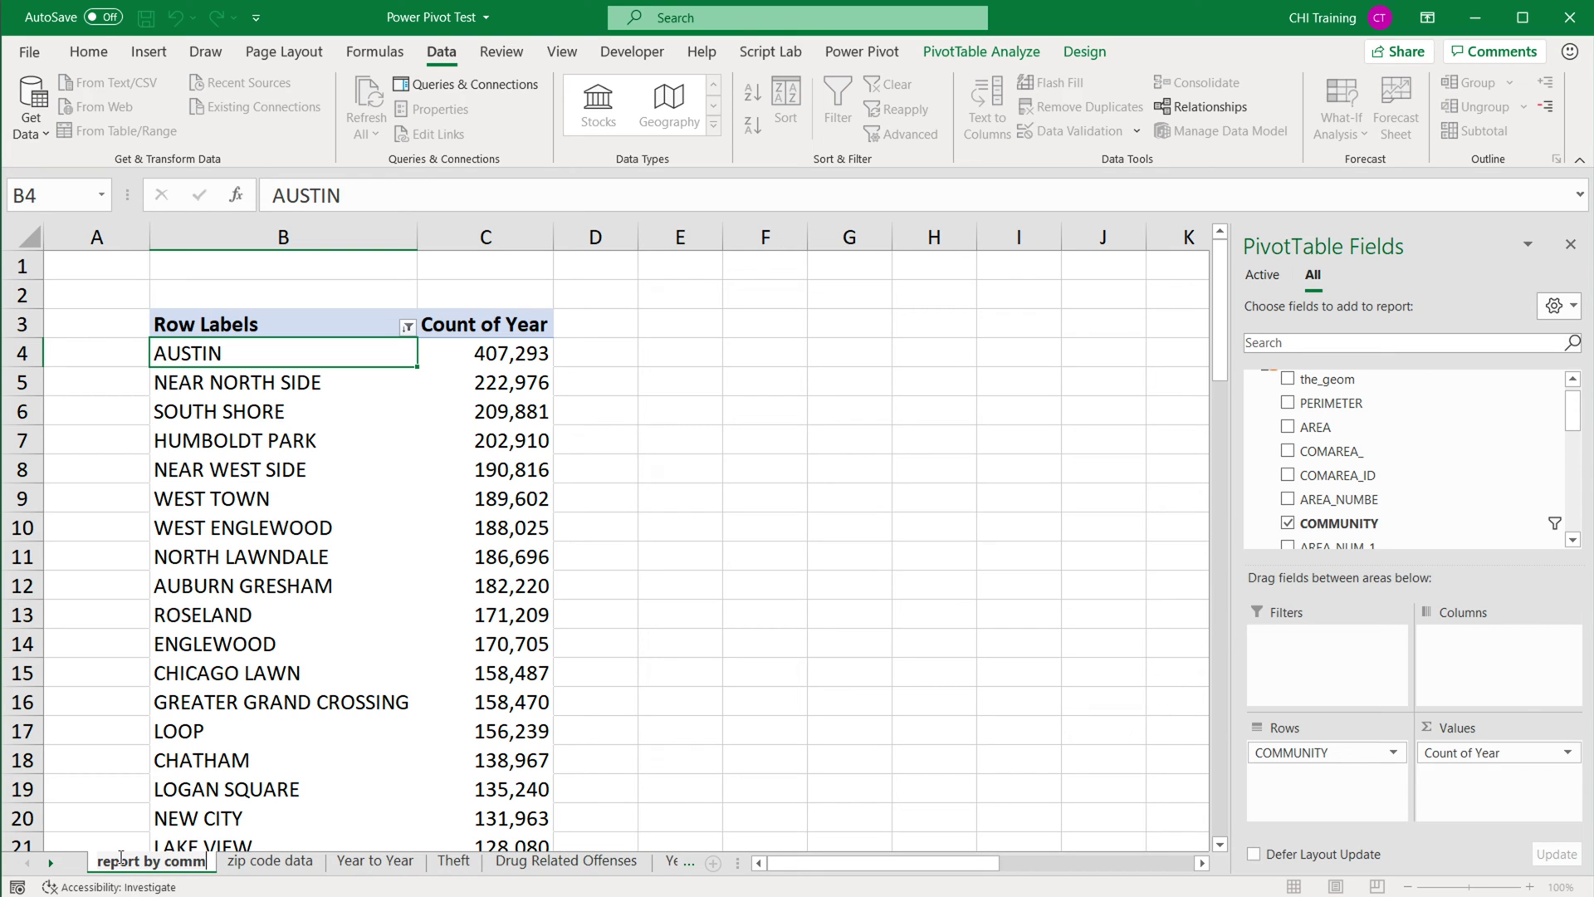
pyautogui.write('unity area')
pyautogui.press('Return')
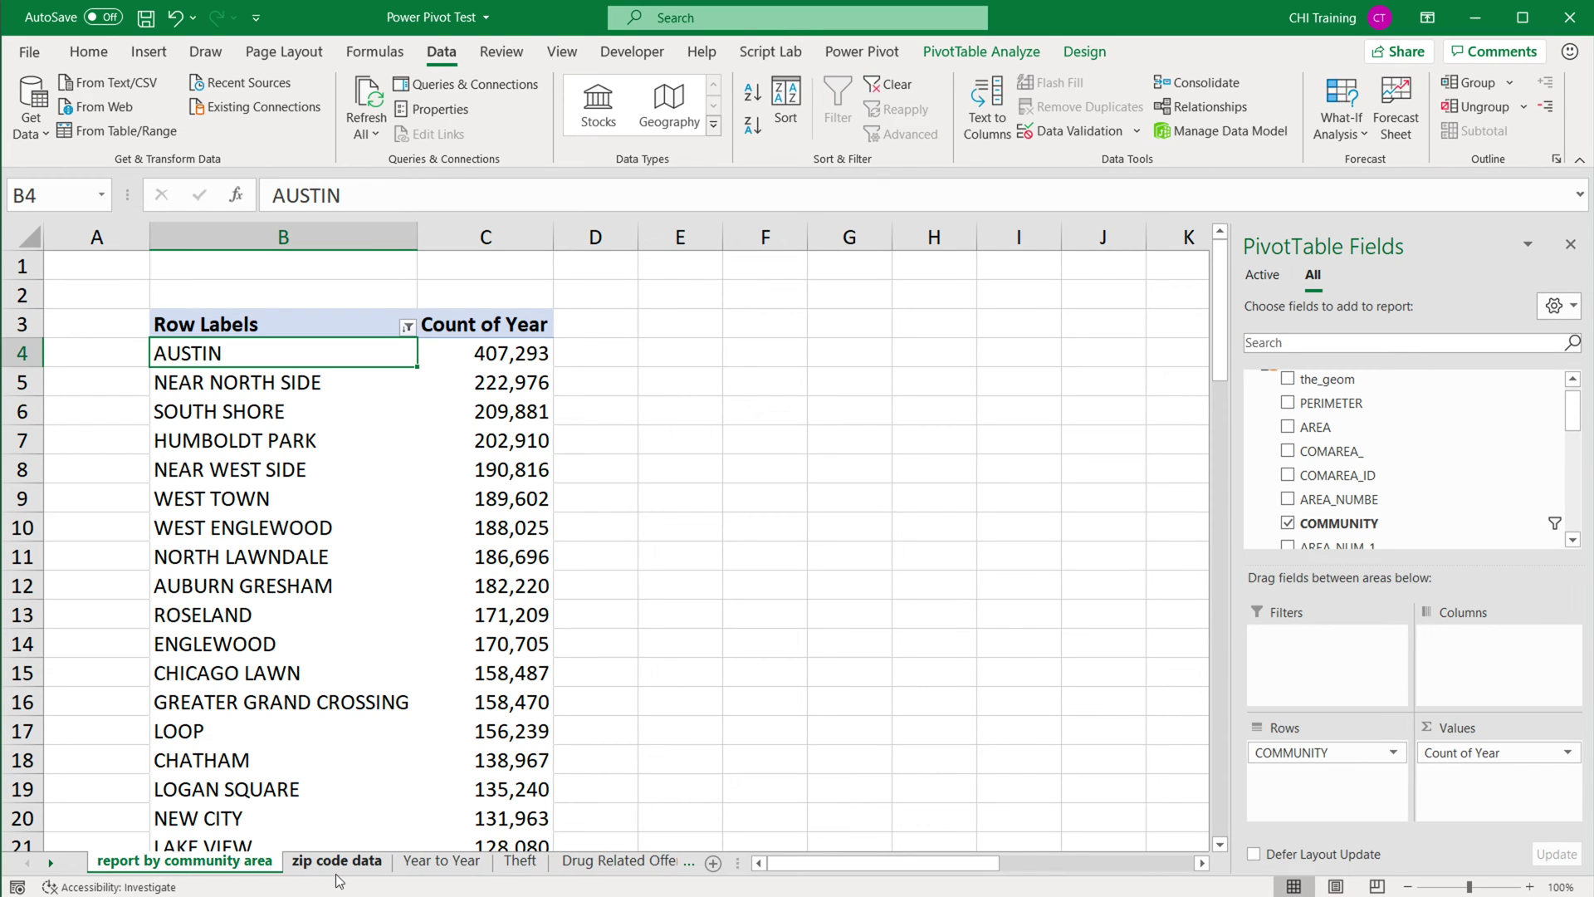
# Return to the zip code data sheet, confirm the copied table is named zipcodedataone, and bring up Power Pivot.
pyautogui.click(338, 864)
pyautogui.click(631, 324)
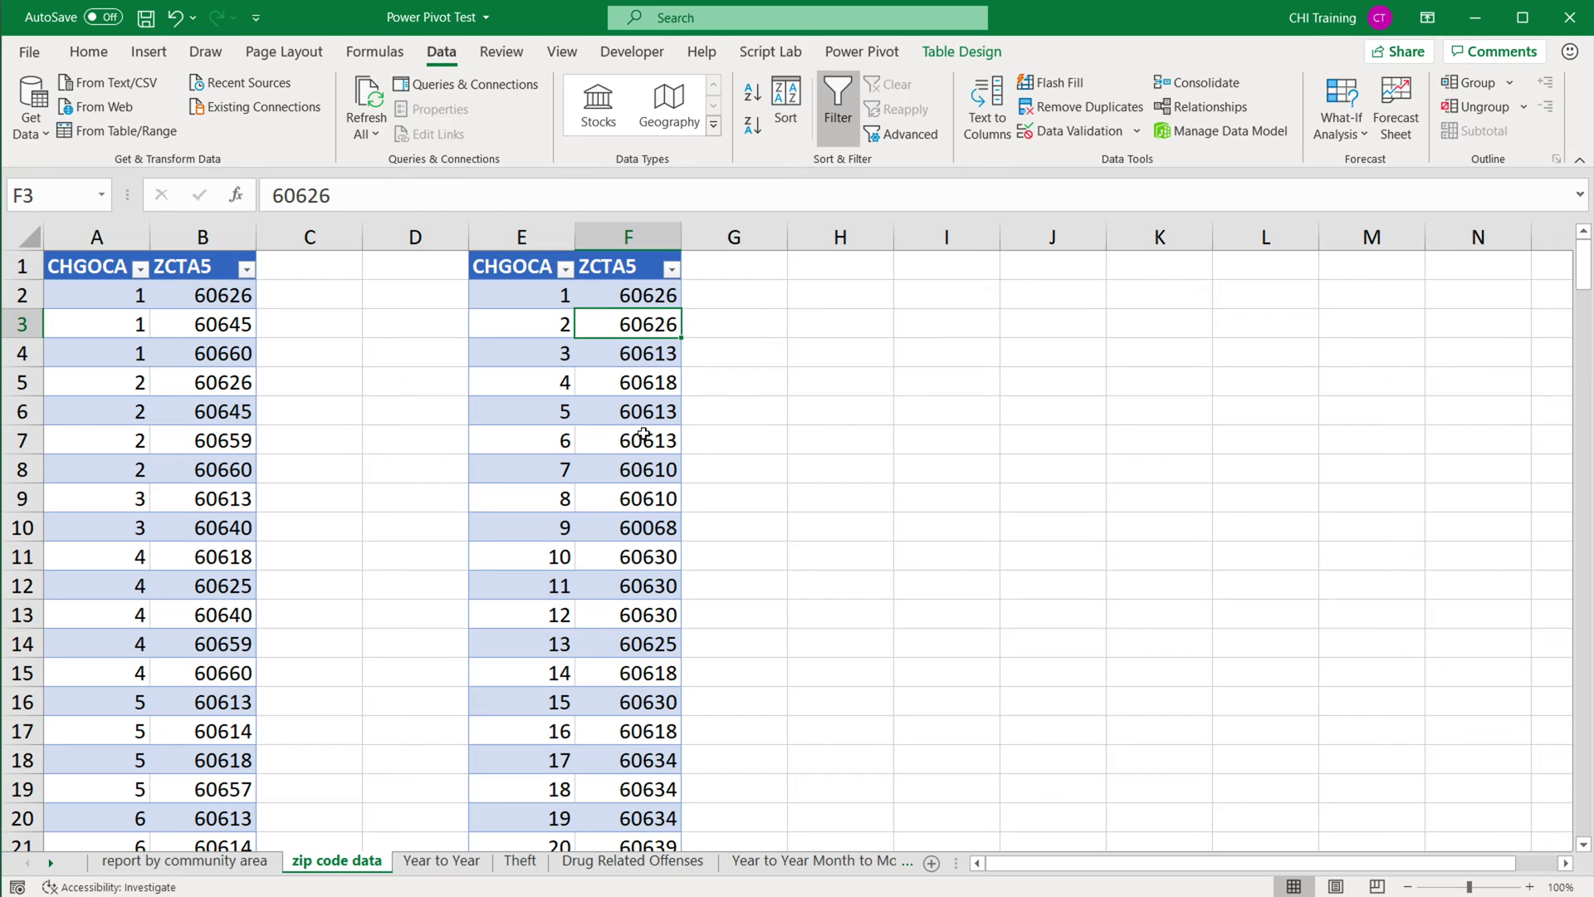
pyautogui.click(962, 52)
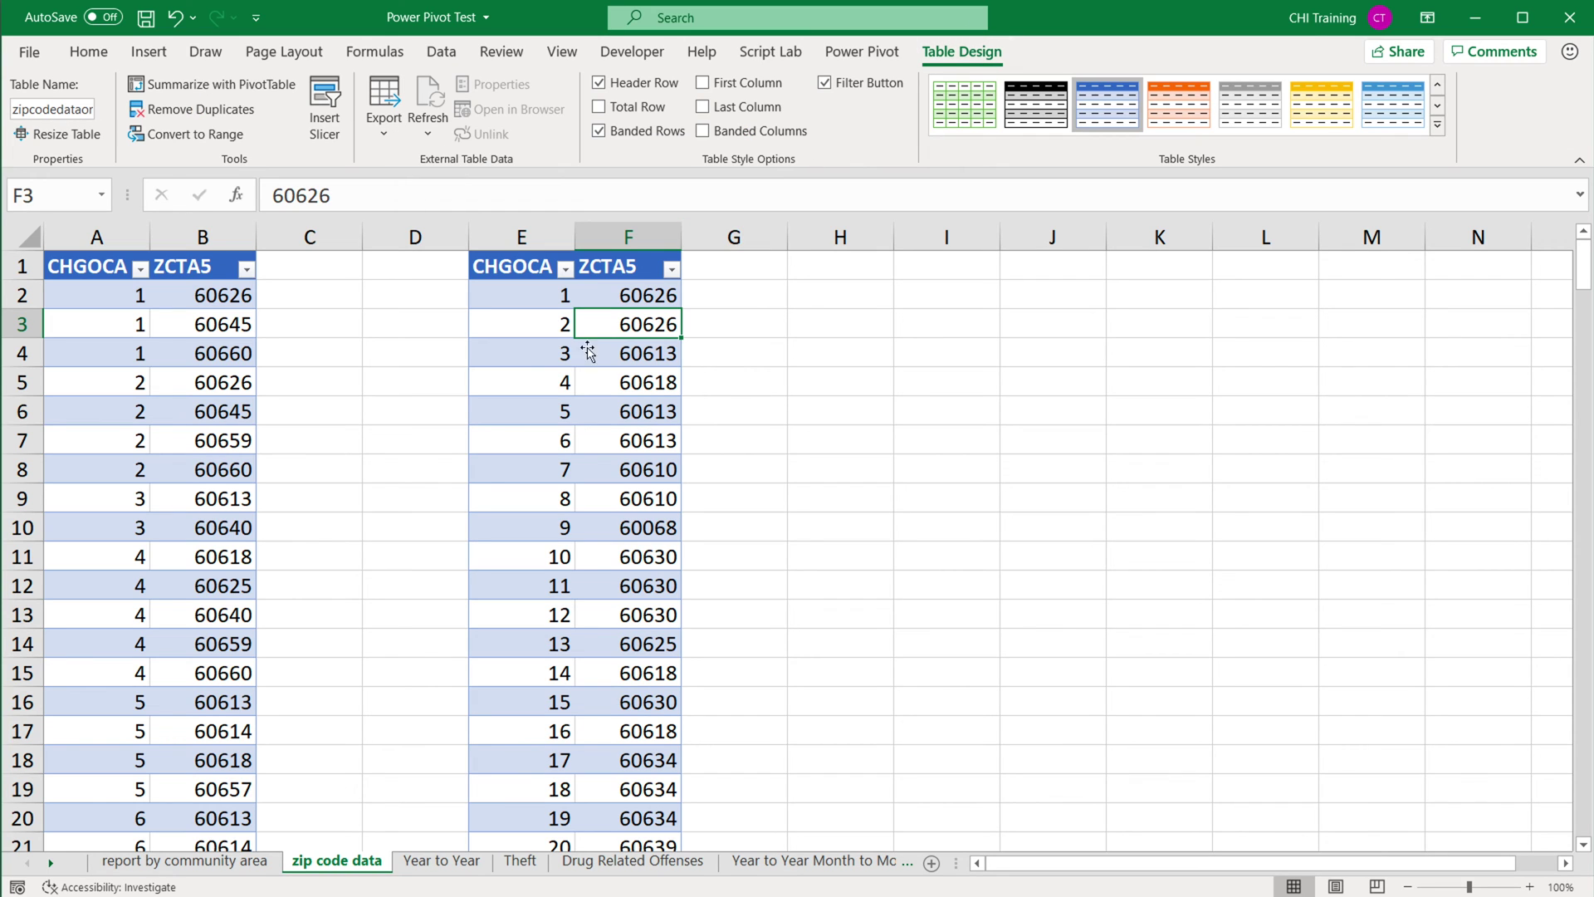
pyautogui.click(40, 109)
pyautogui.click(55, 109)
pyautogui.moveTo(36, 111); pyautogui.dragTo(71, 109)
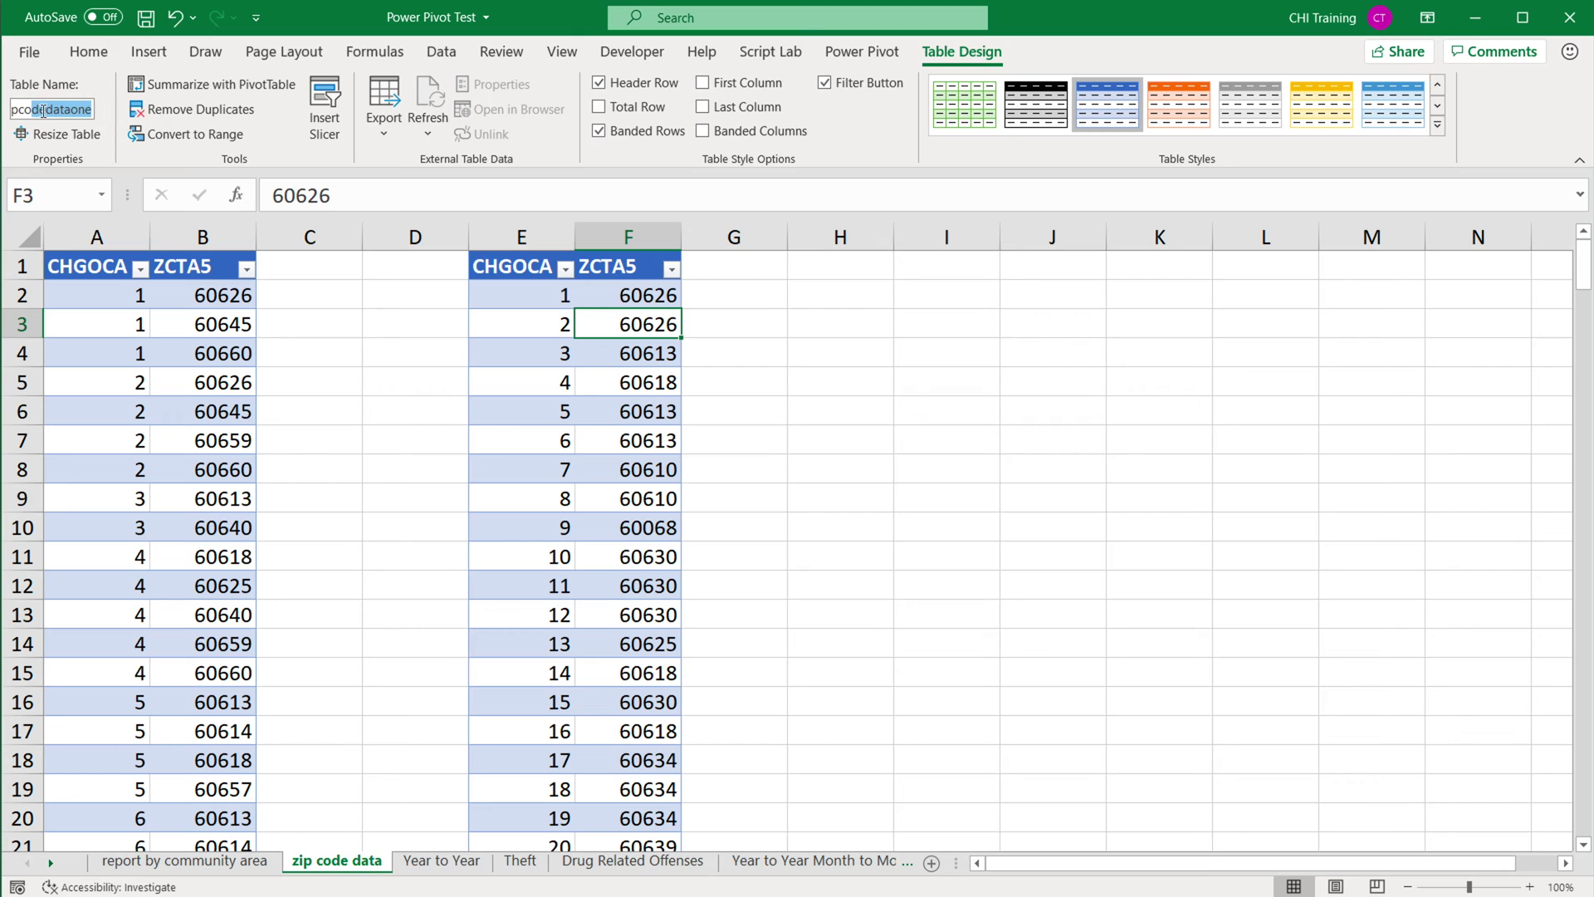
pyautogui.click(627, 339)
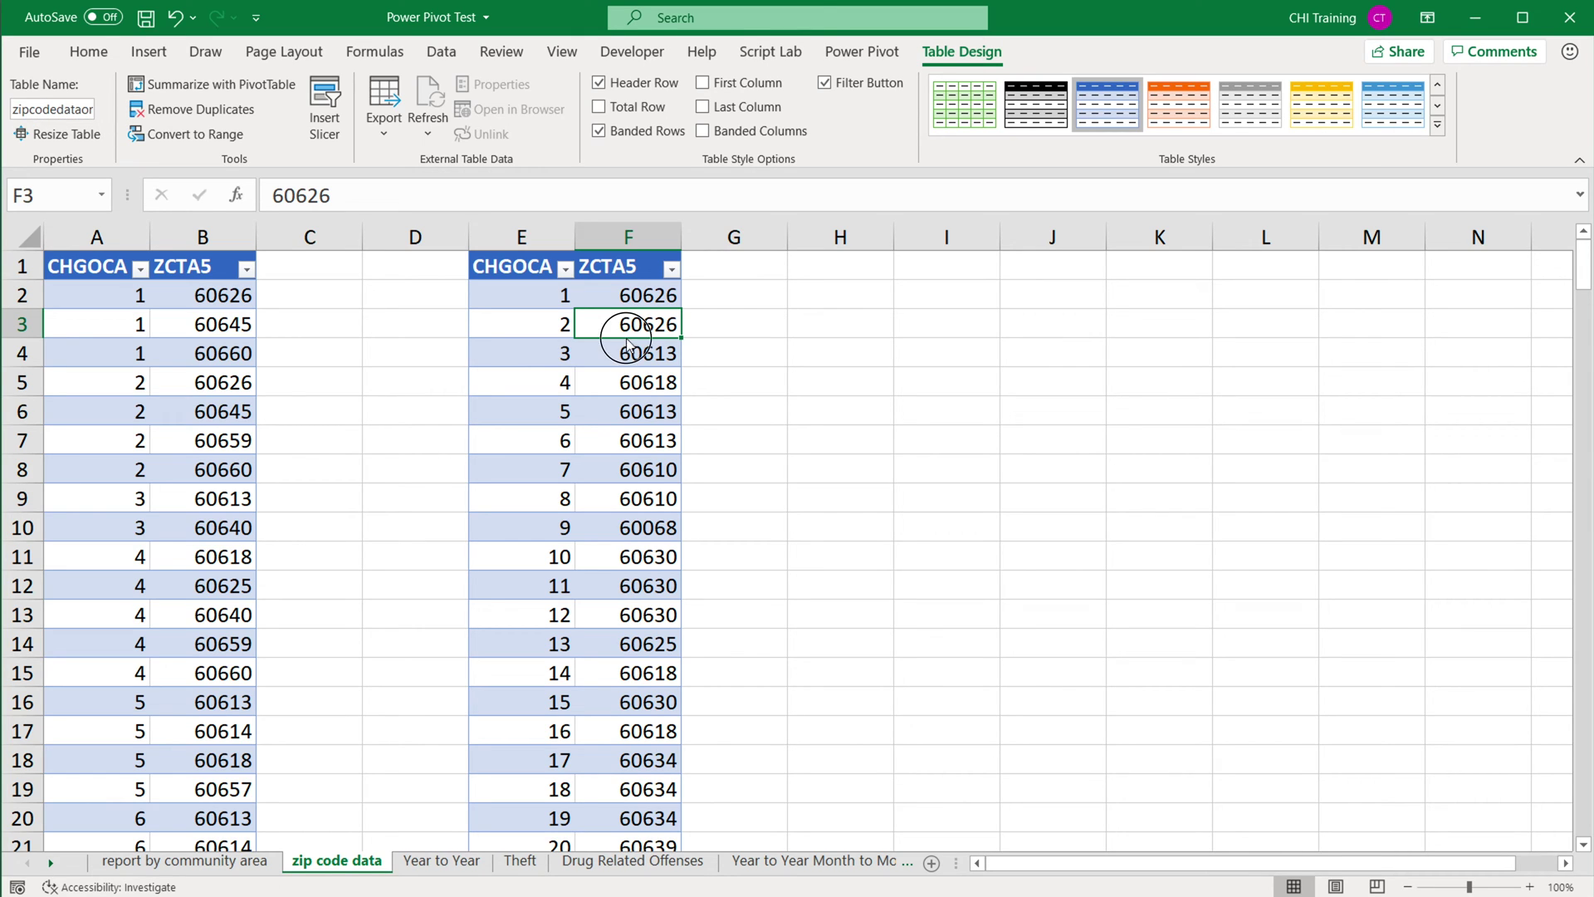
pyautogui.click(860, 51)
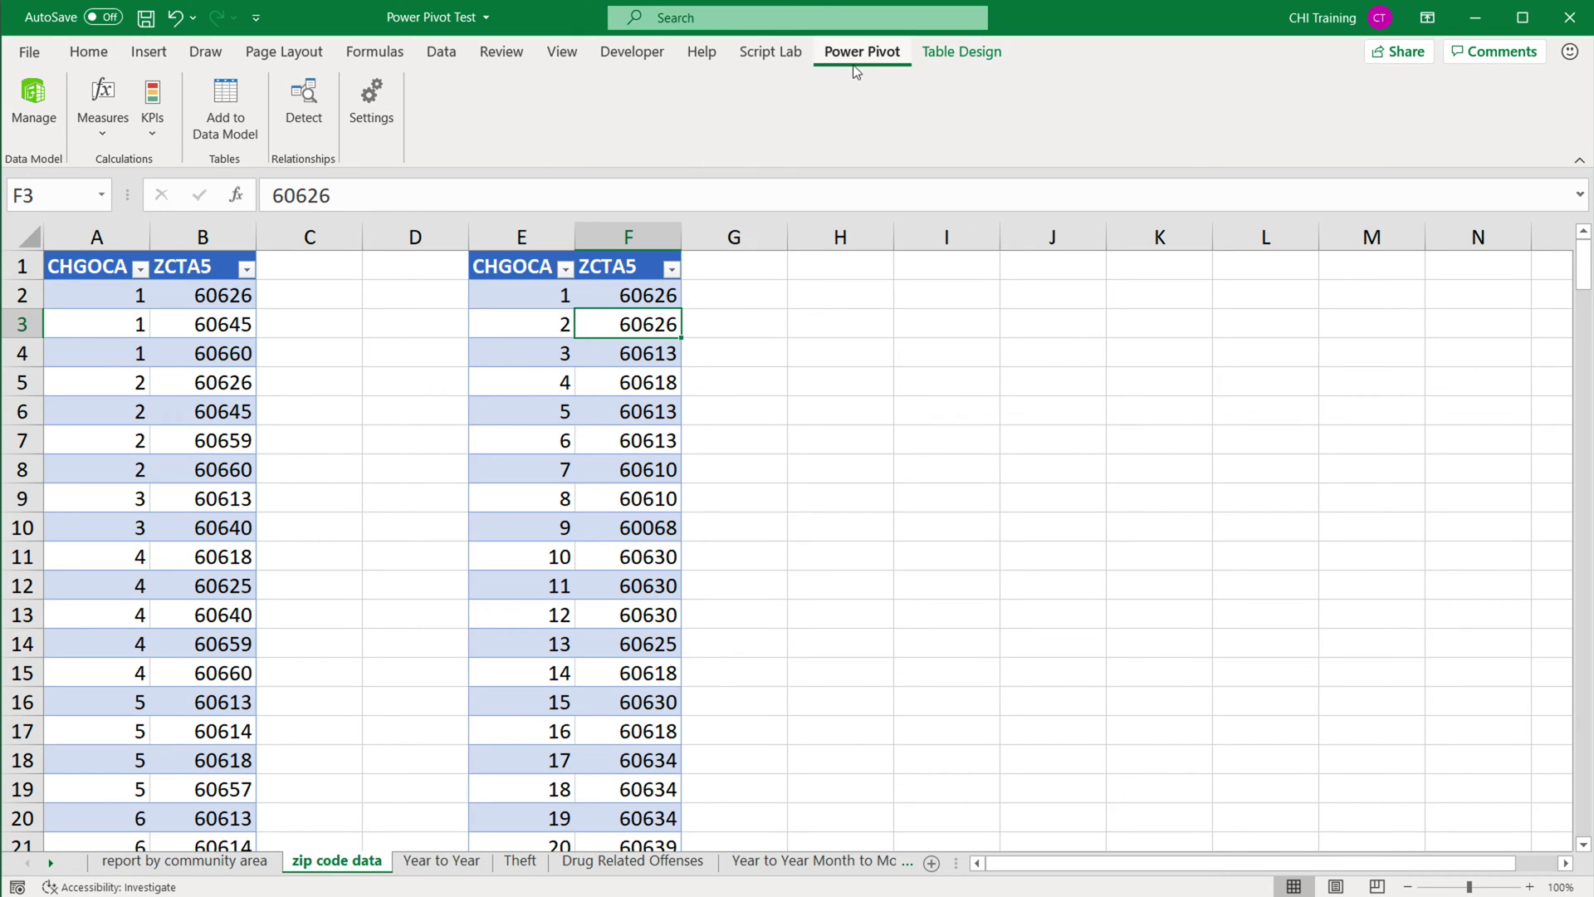
# Add the zipcodedataone table to the data model and inspect its CHGOCA and ZCTA5 columns.
pyautogui.click(228, 113)
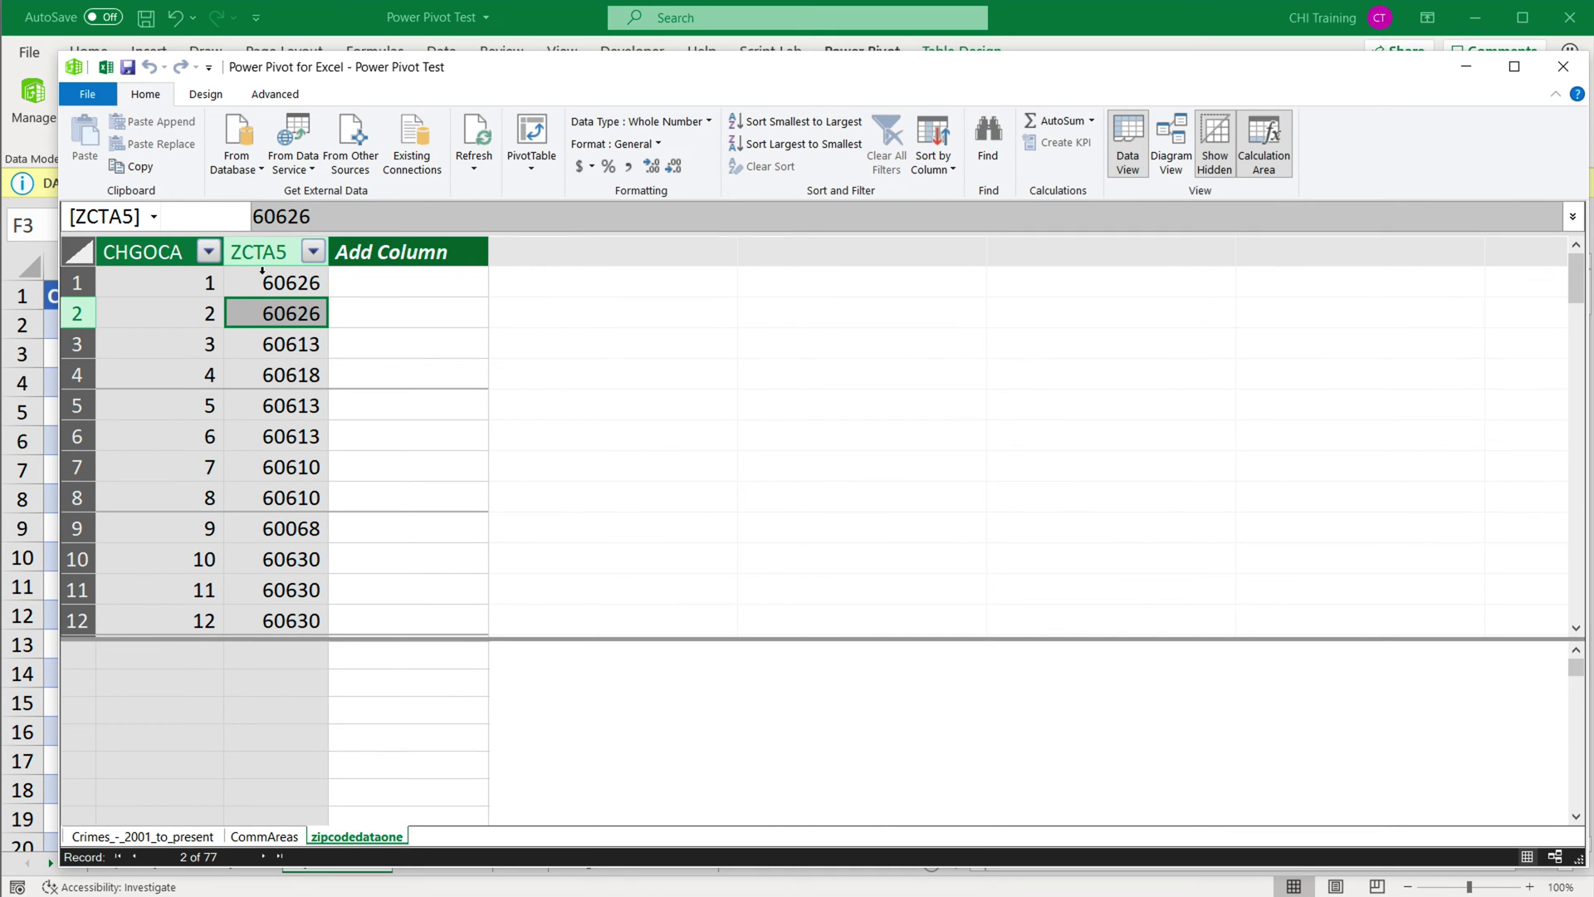
pyautogui.click(166, 251)
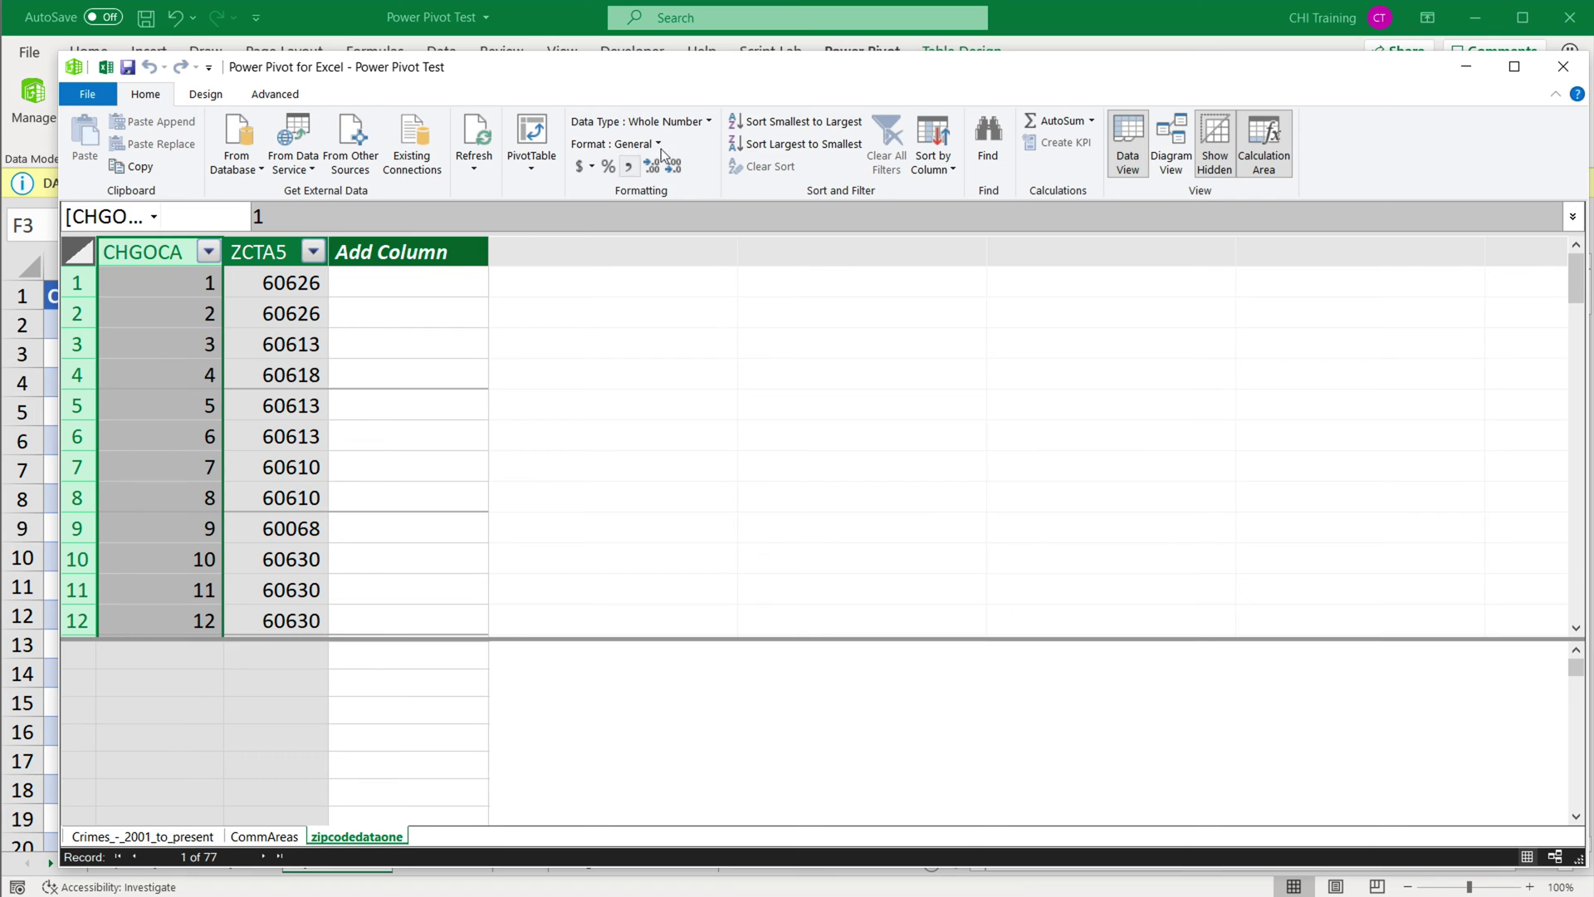
pyautogui.click(242, 292)
pyautogui.click(206, 94)
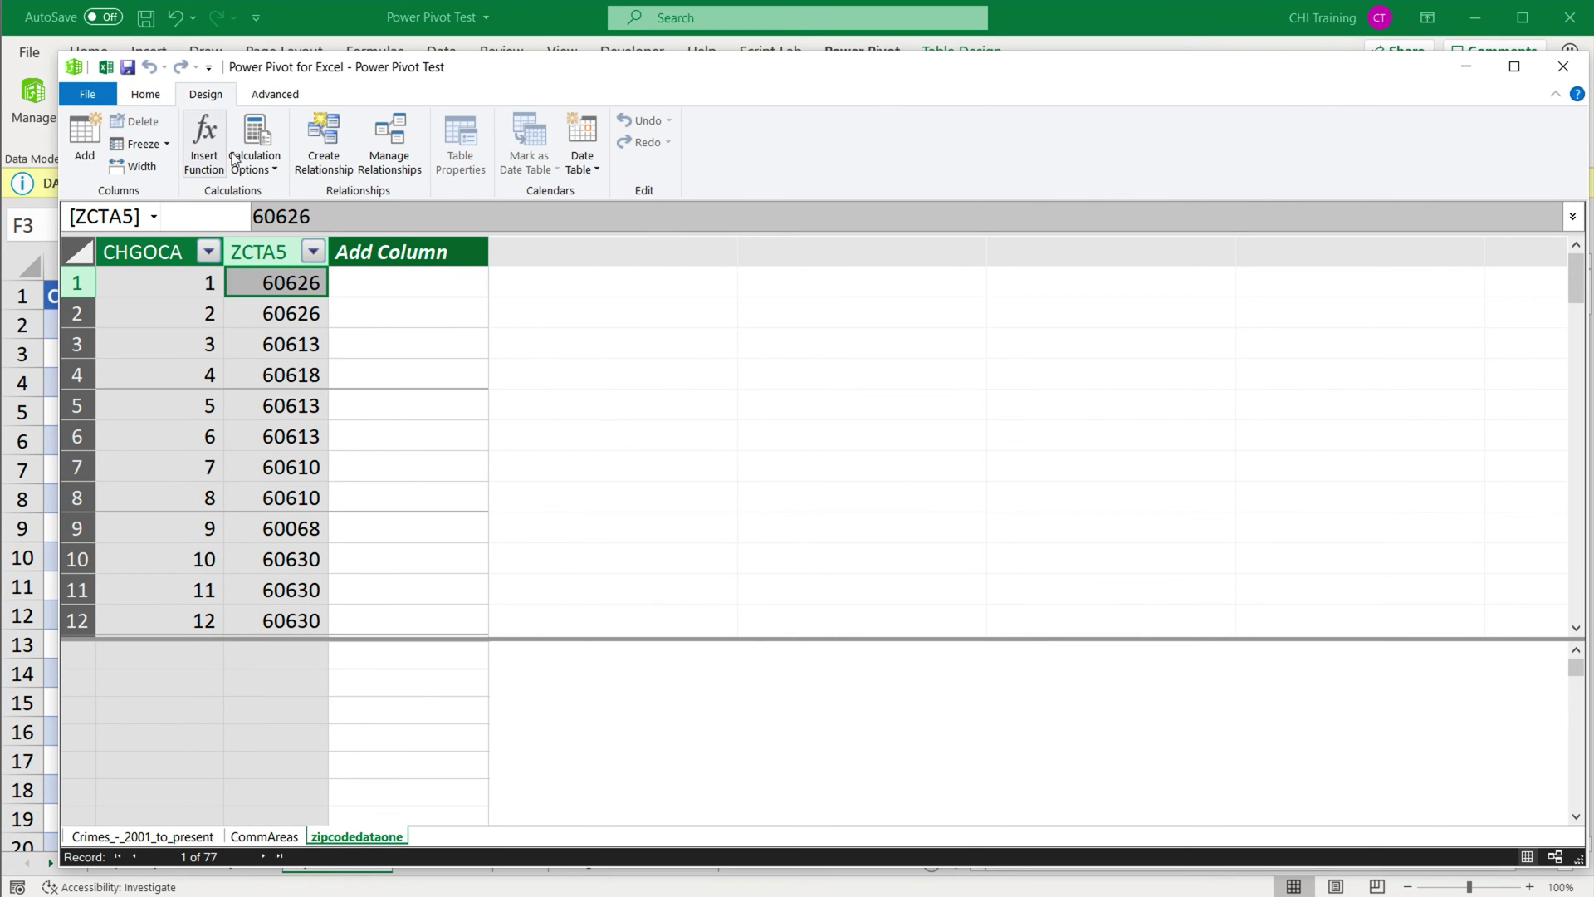
# Create a relationship from Crimes_-_2001_to_present Community Area to zipcodedataone CHGOCA.
pyautogui.click(324, 148)
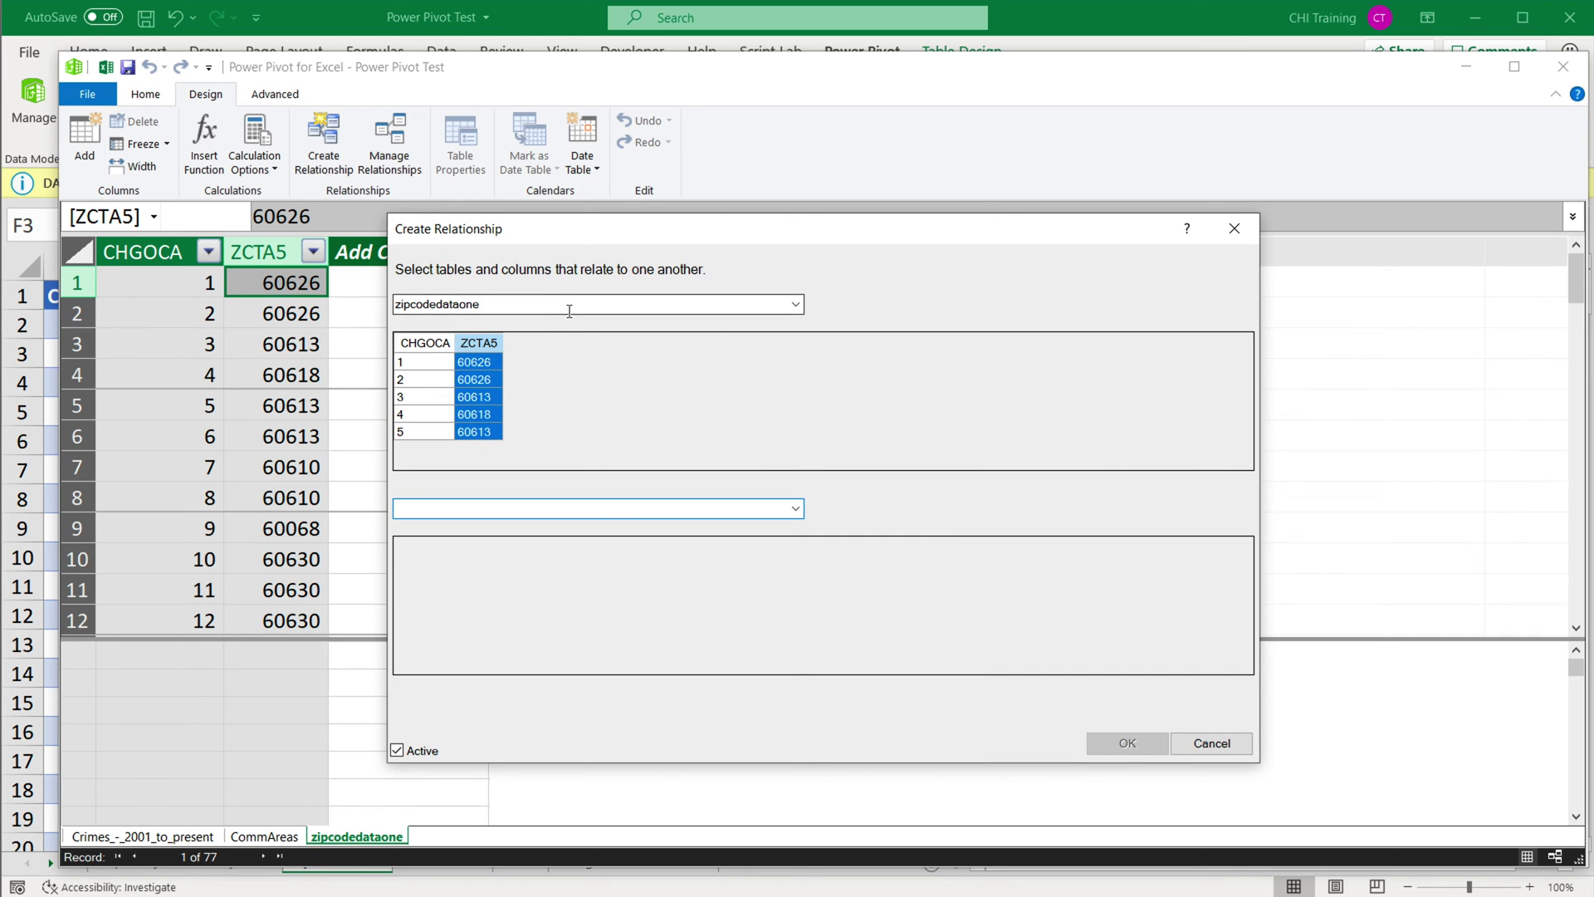
pyautogui.click(570, 311)
pyautogui.click(802, 305)
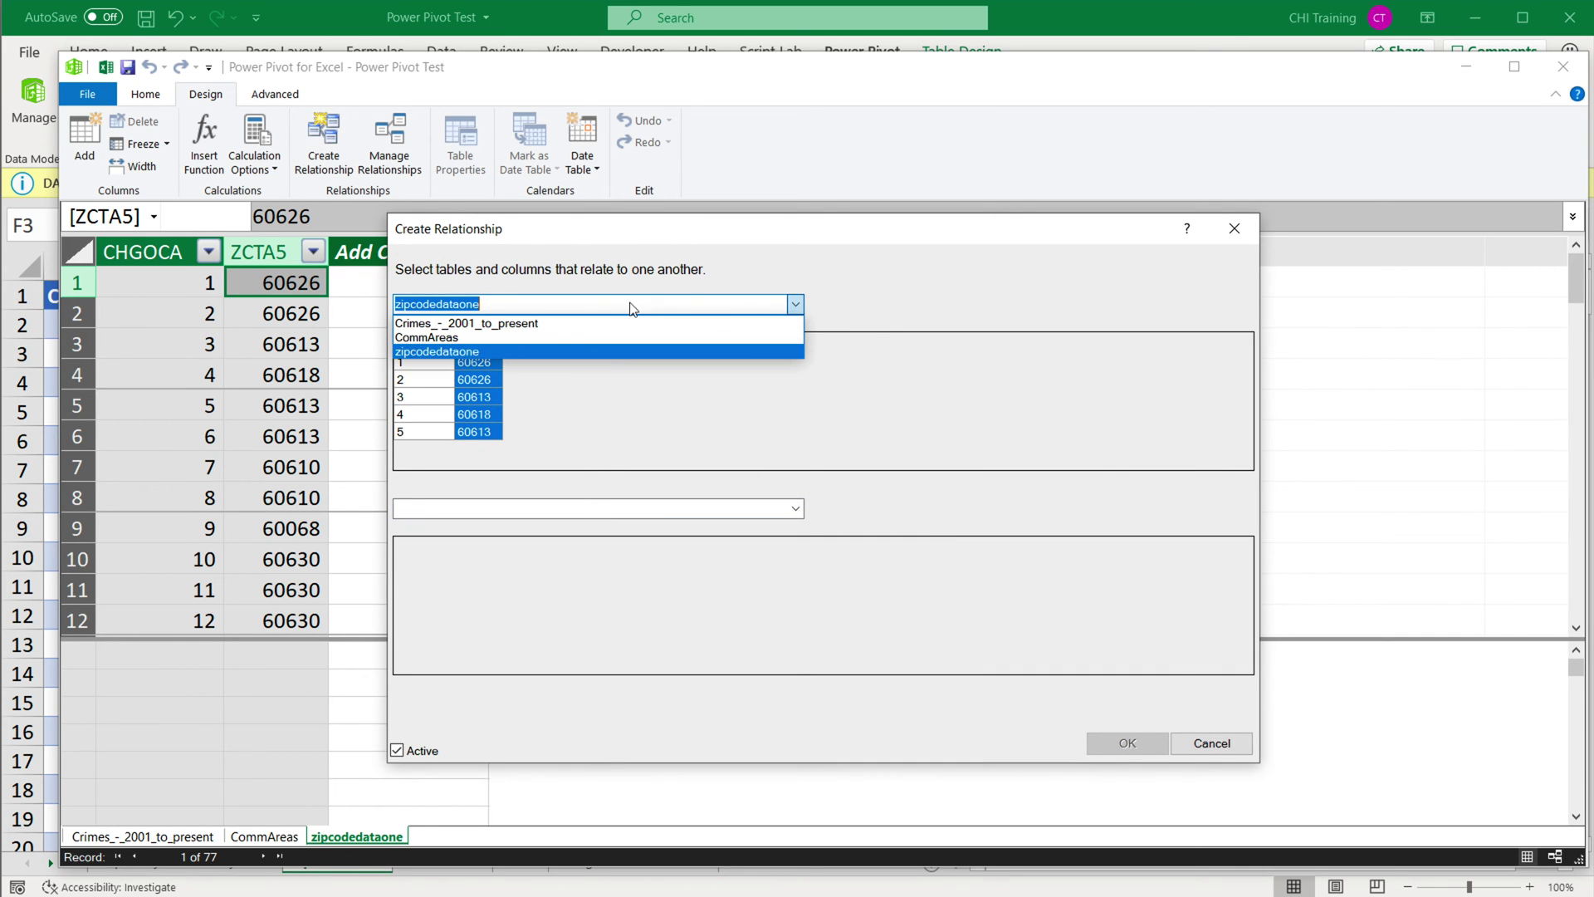
pyautogui.click(540, 329)
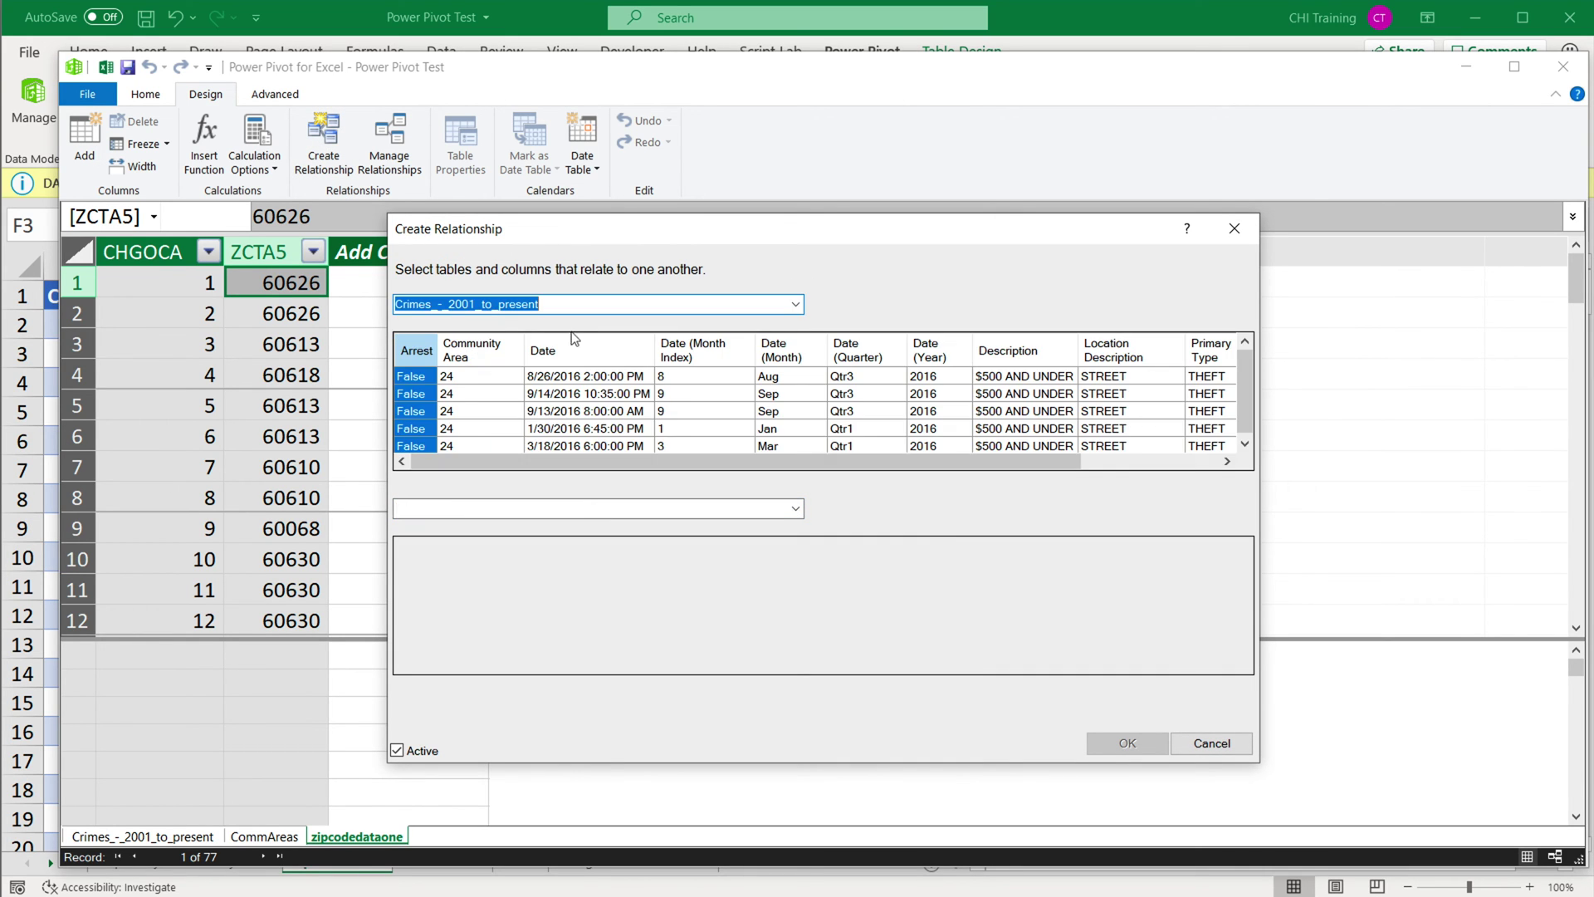
pyautogui.click(795, 508)
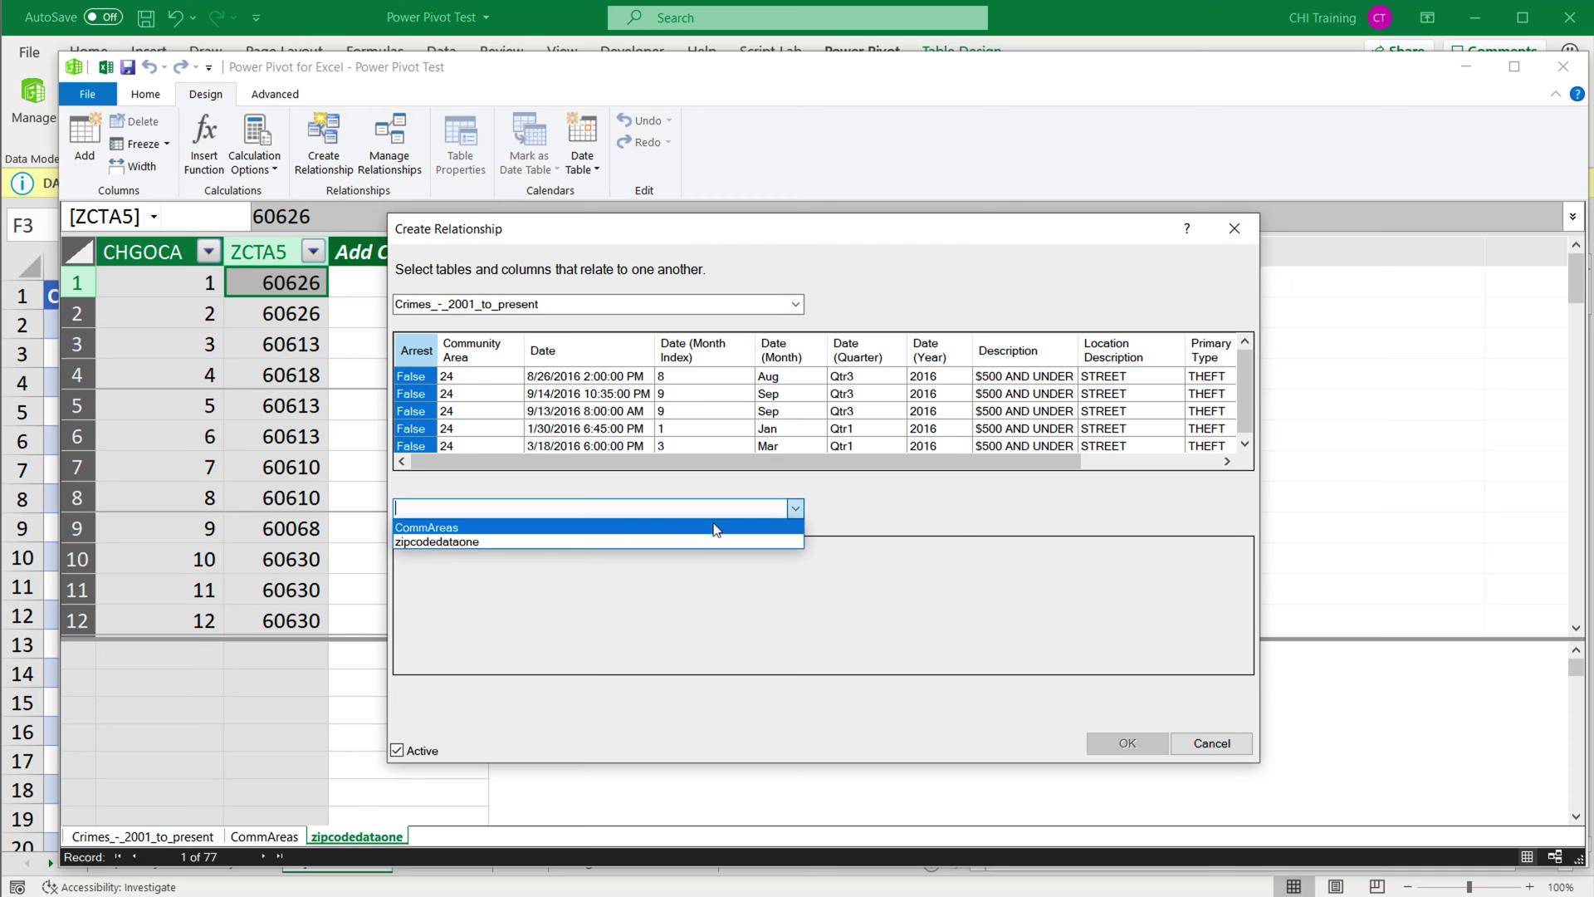
pyautogui.click(601, 537)
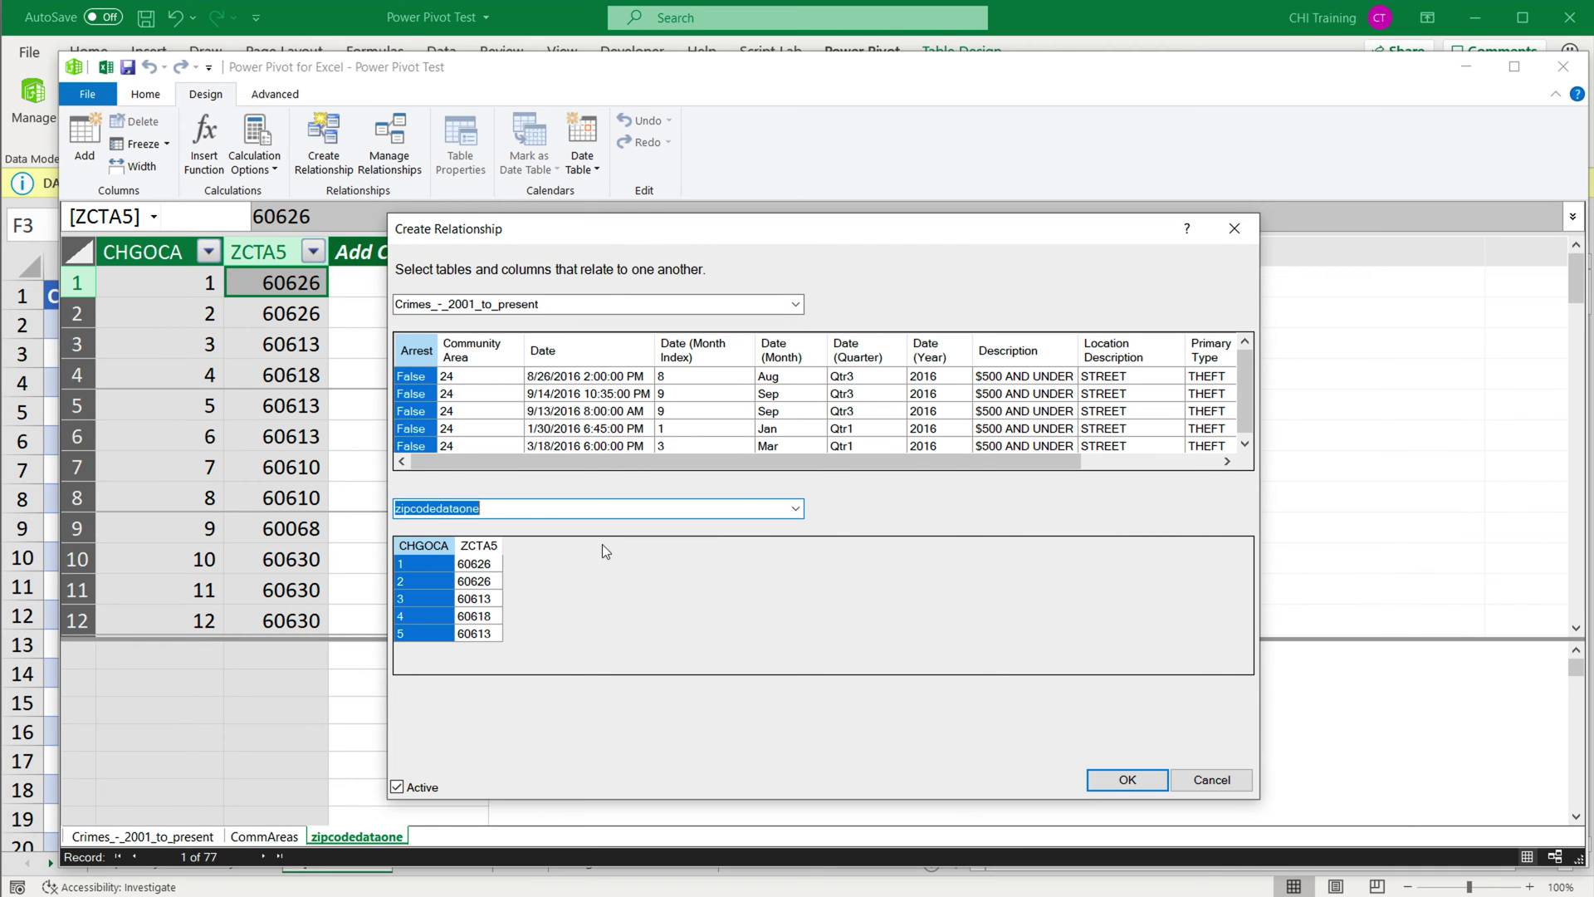
pyautogui.click(485, 355)
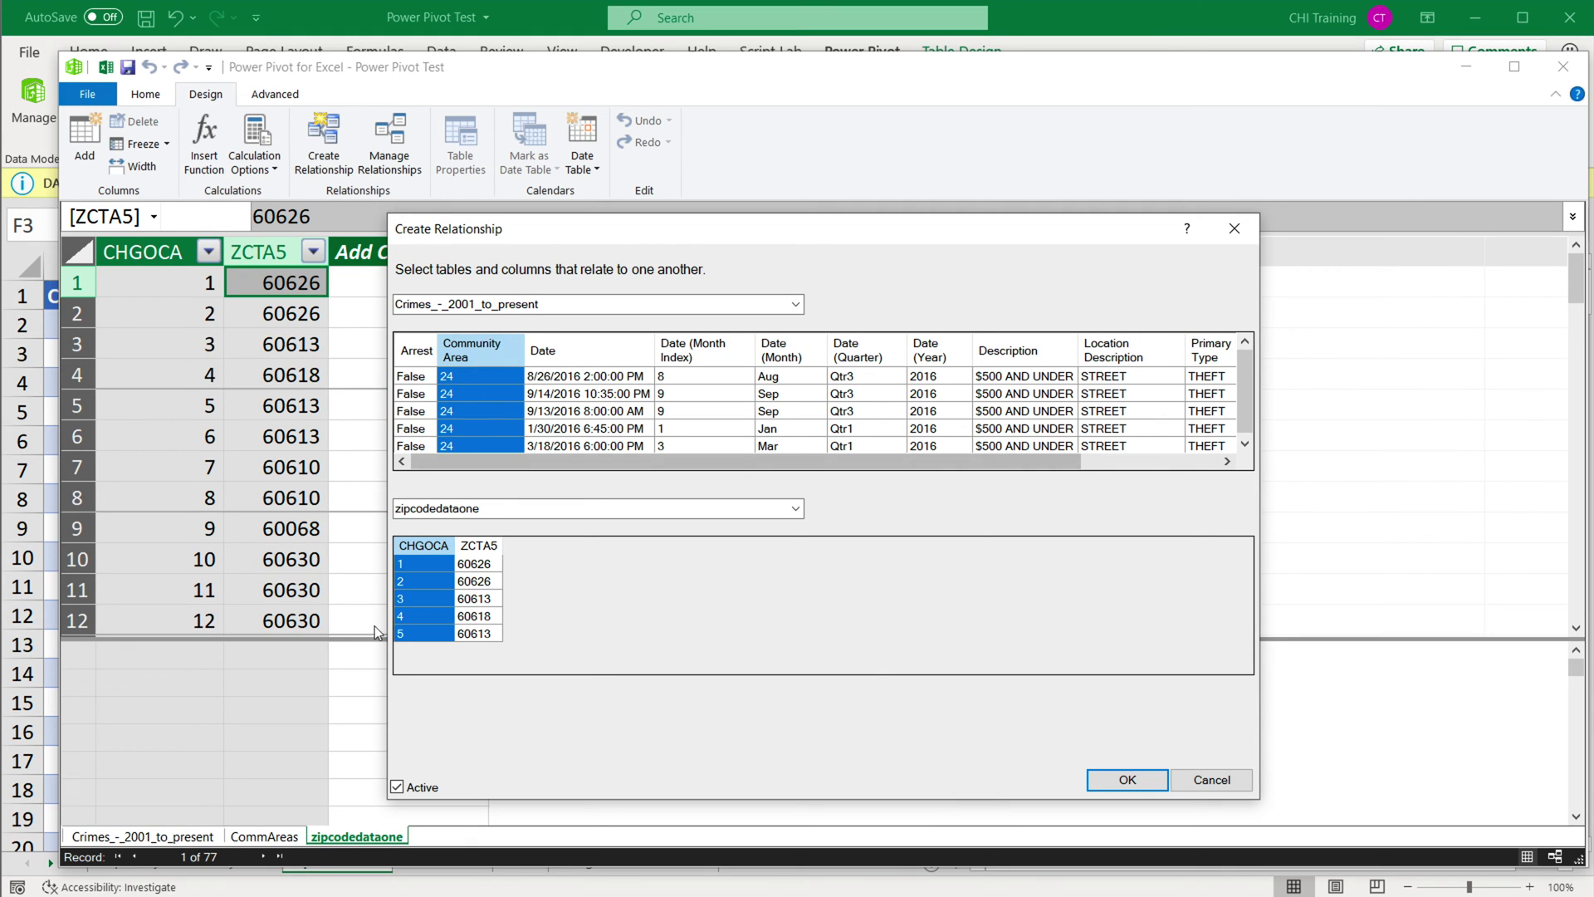
pyautogui.click(1127, 780)
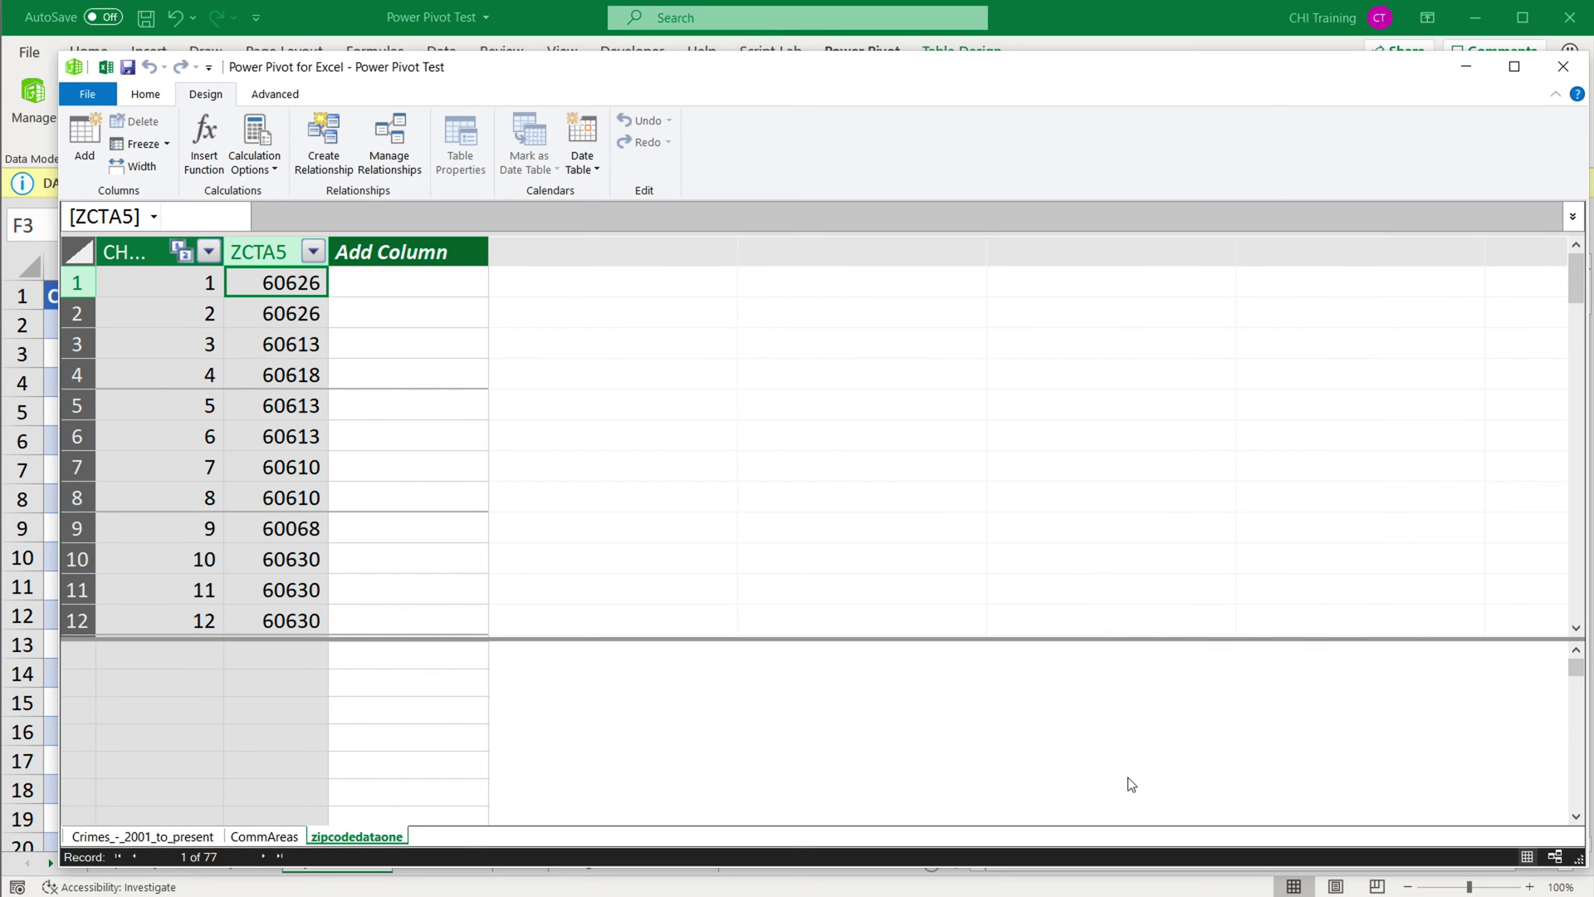
# From the crimes table's data, start a PivotTable based on the data model.
pyautogui.click(141, 836)
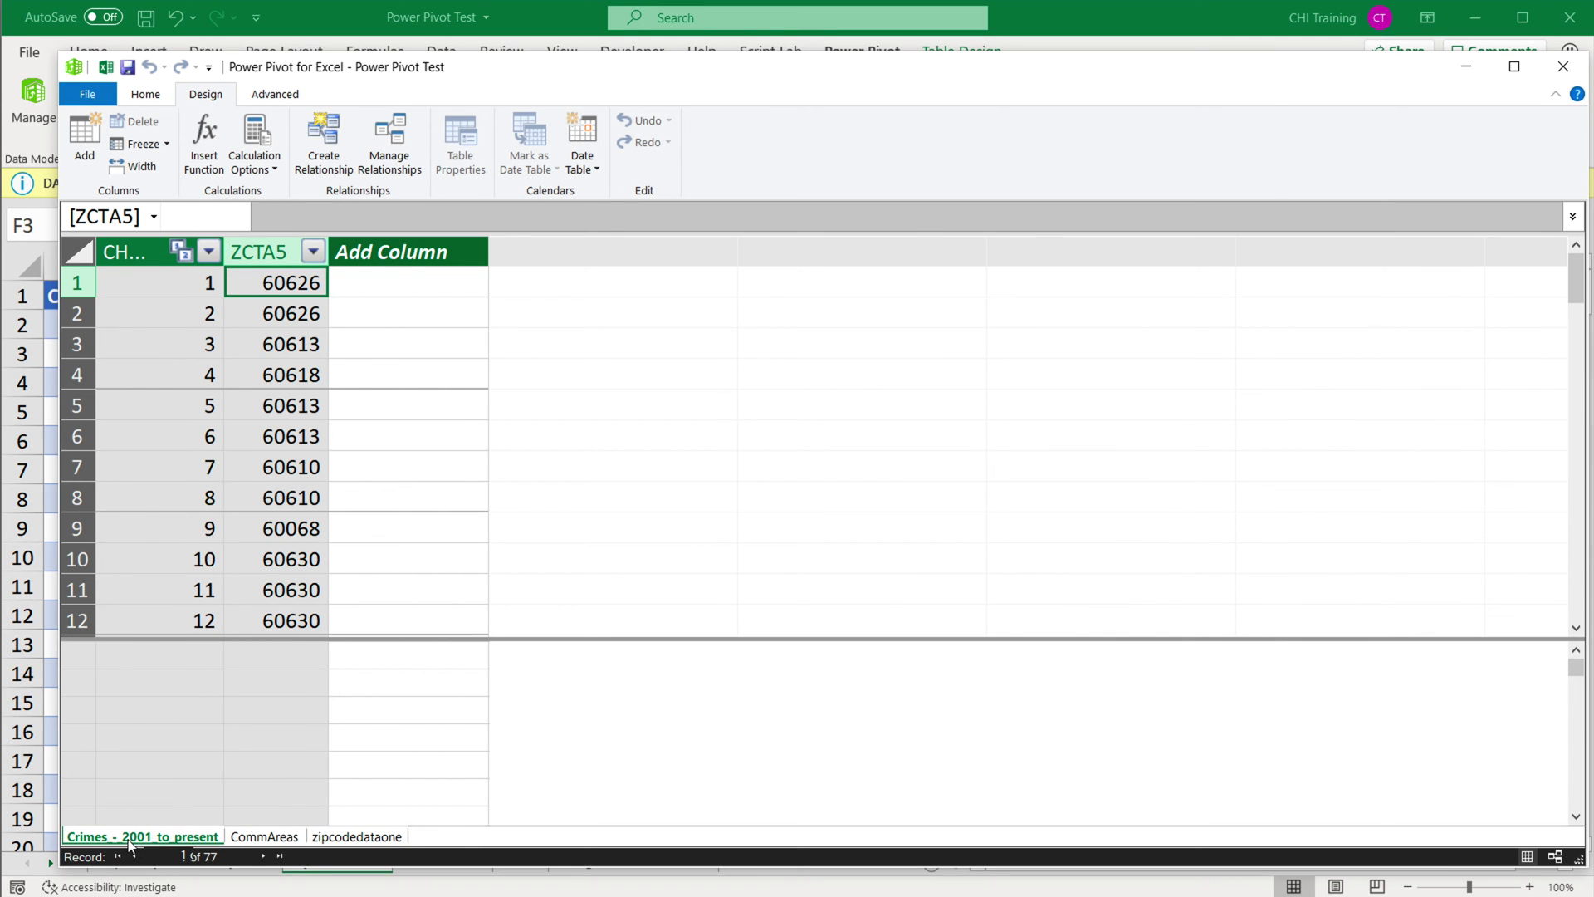
pyautogui.click(146, 94)
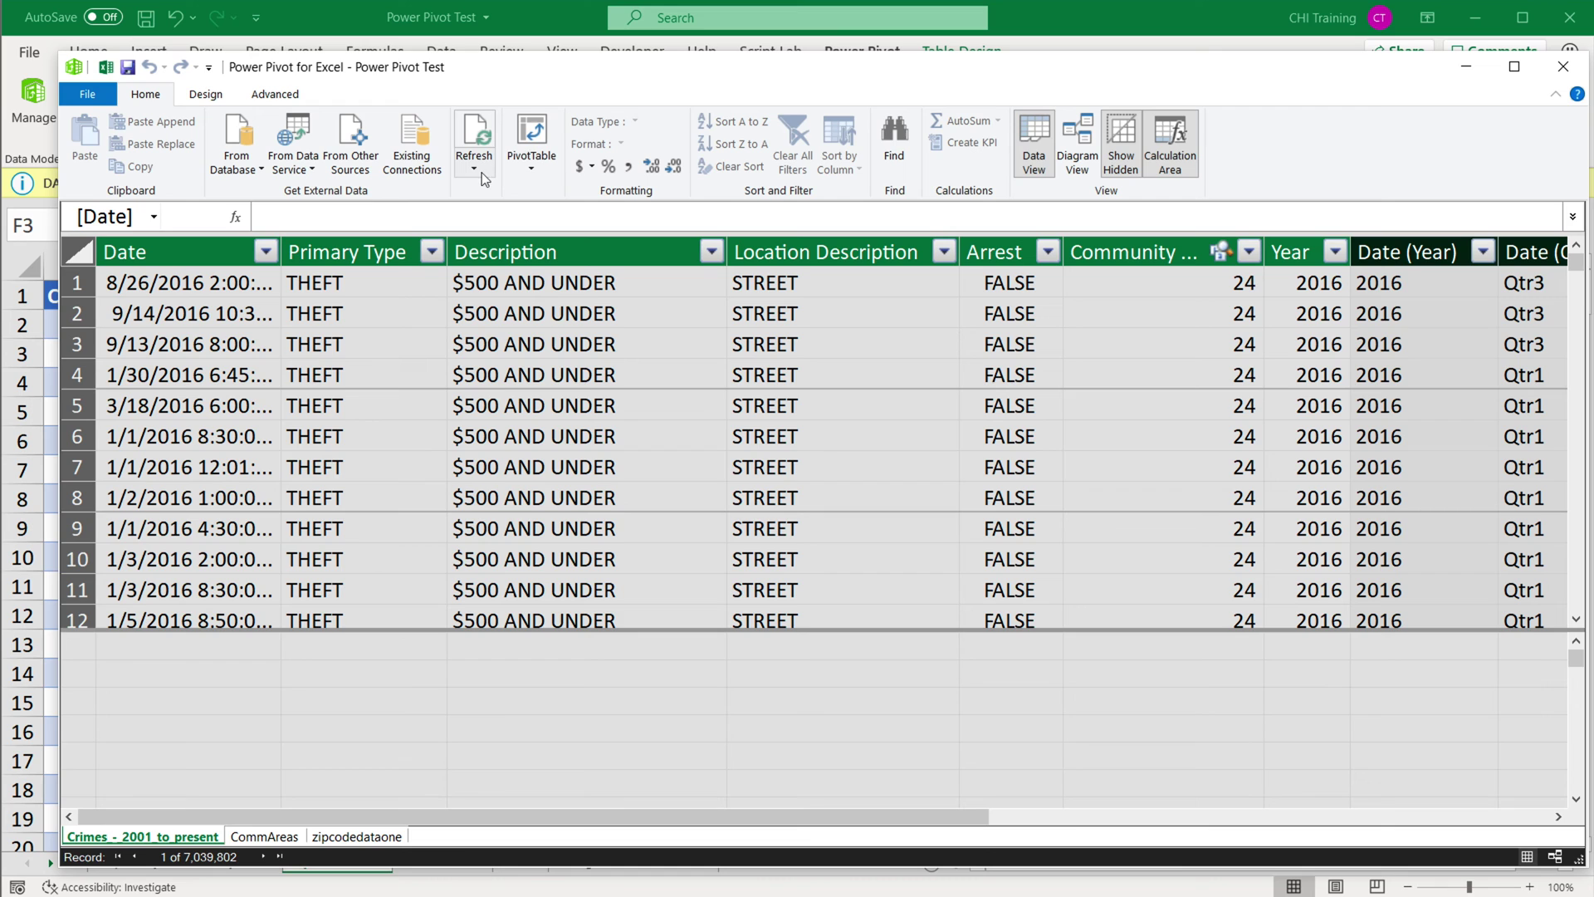
pyautogui.click(532, 133)
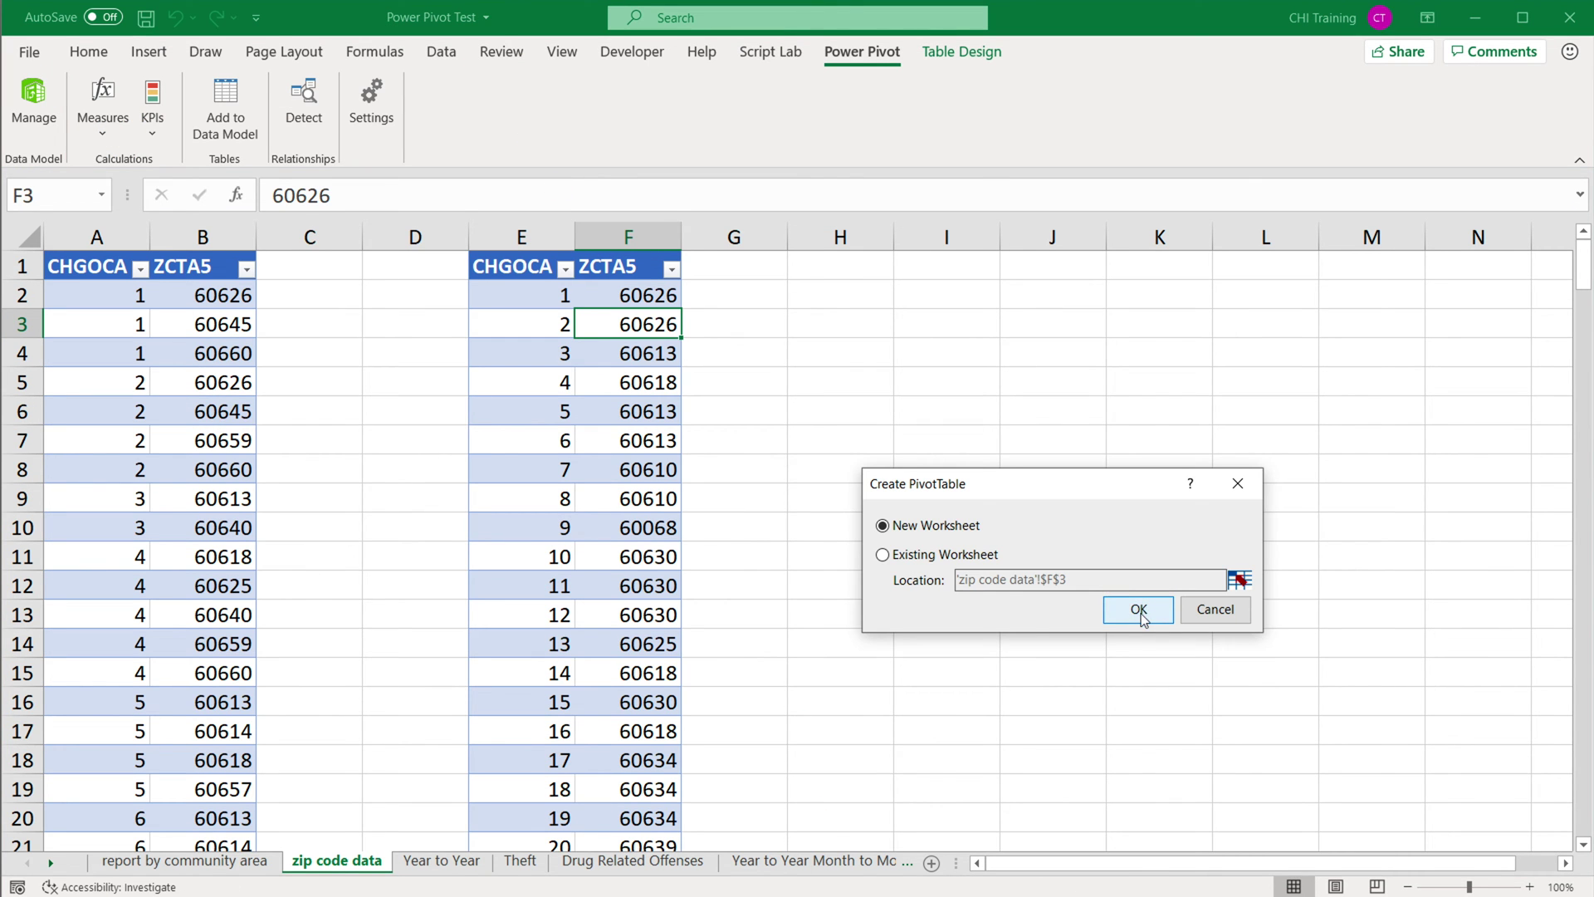
# Create the PivotTable on a new worksheet and put the crimes table's Year into Values.
pyautogui.click(1138, 610)
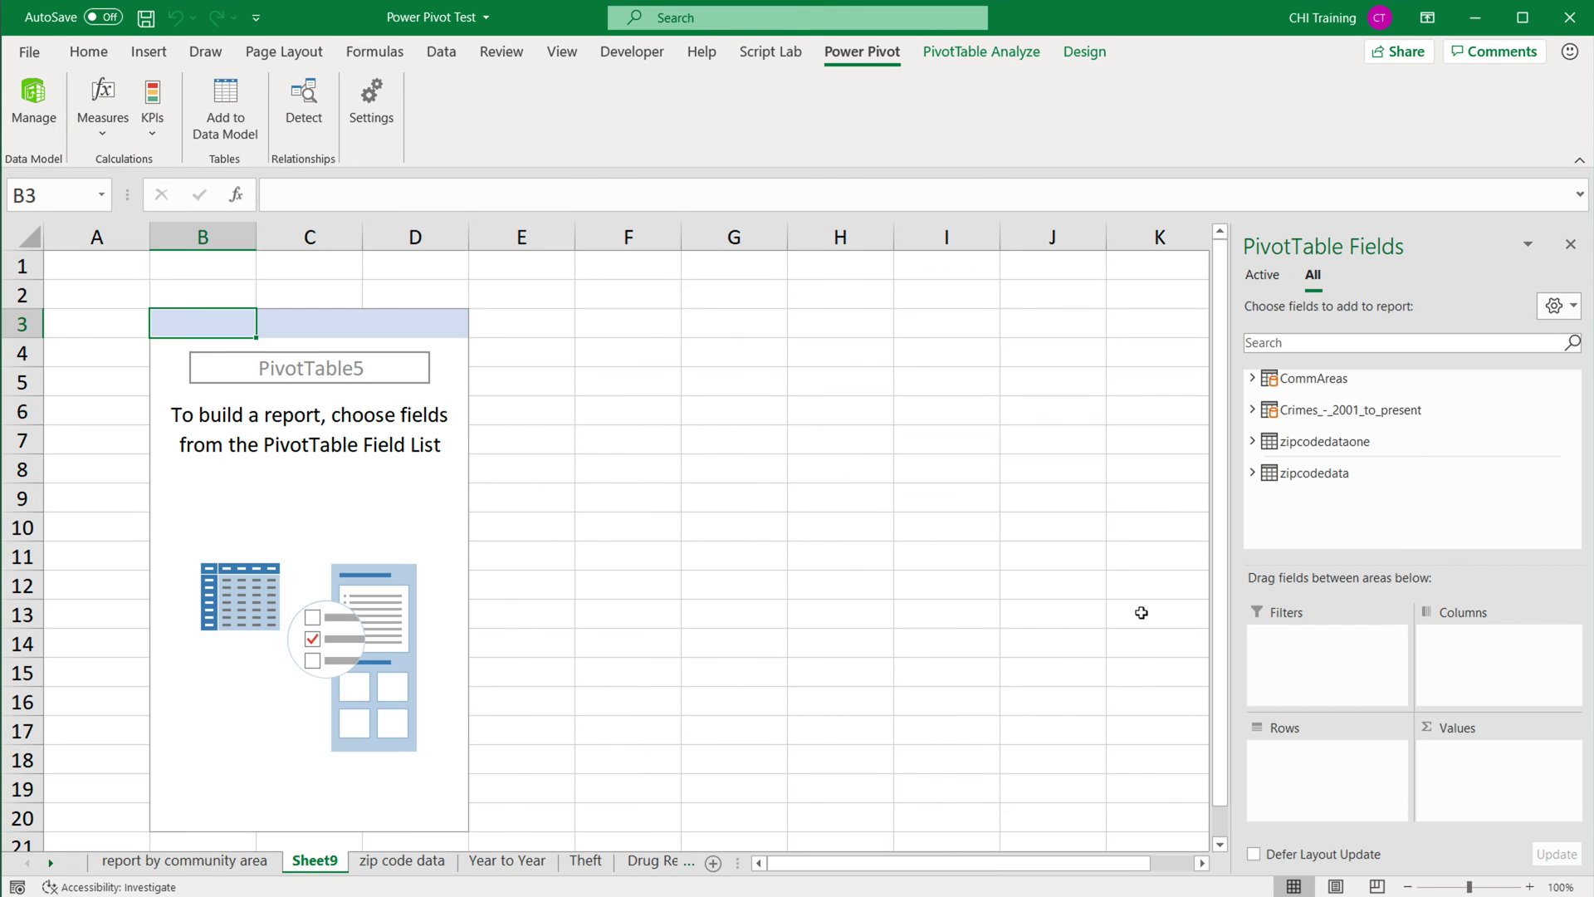
pyautogui.click(1254, 410)
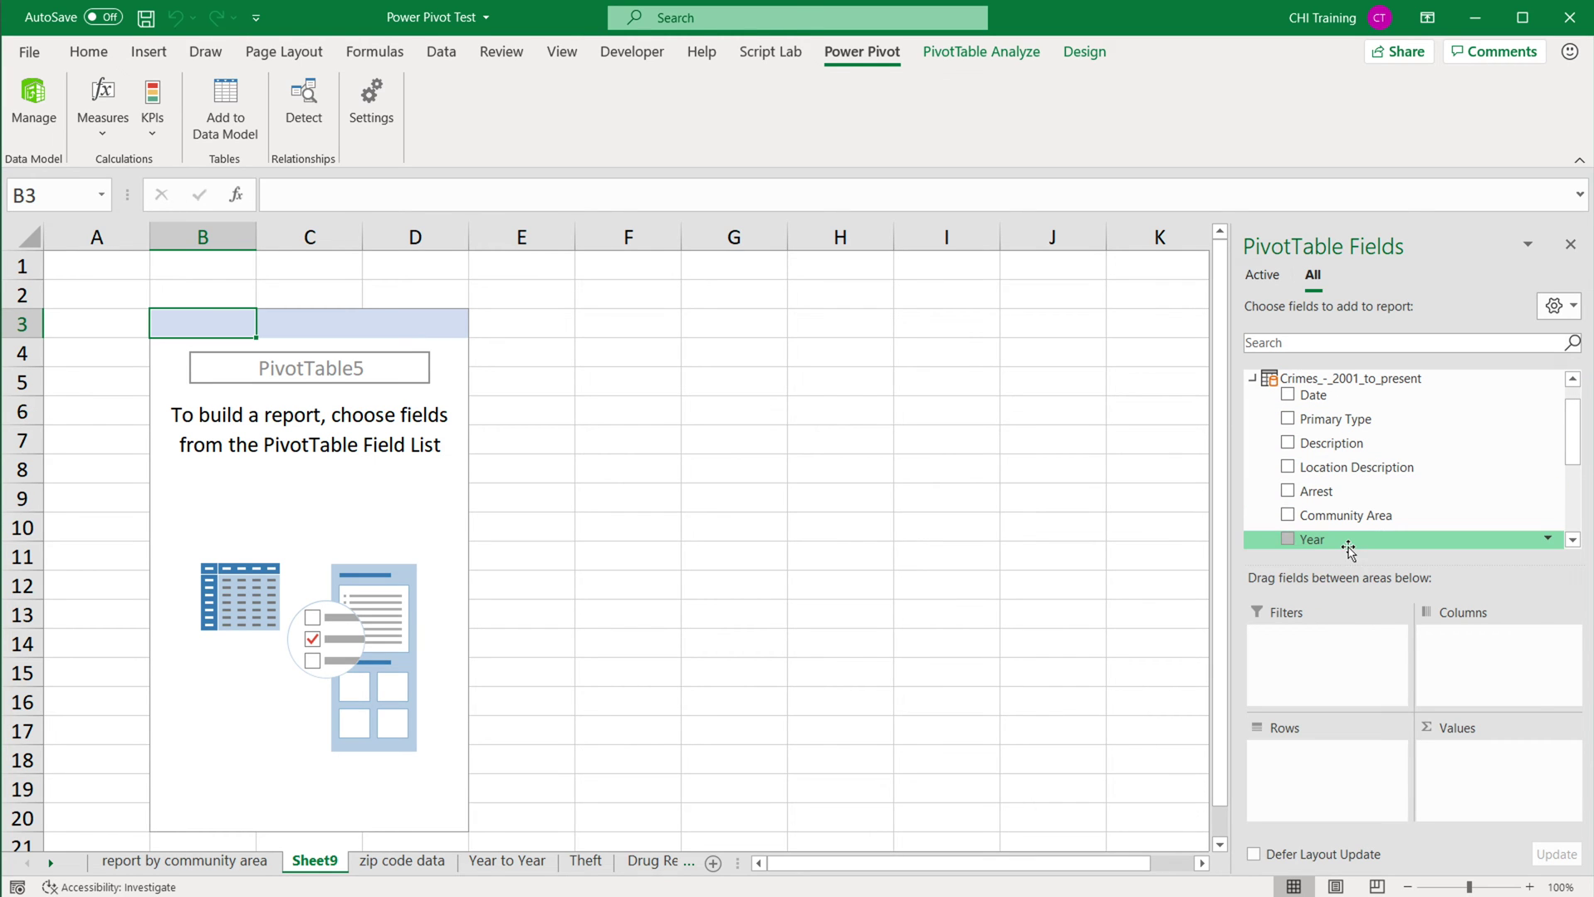
pyautogui.moveTo(1349, 548); pyautogui.dragTo(1469, 760)
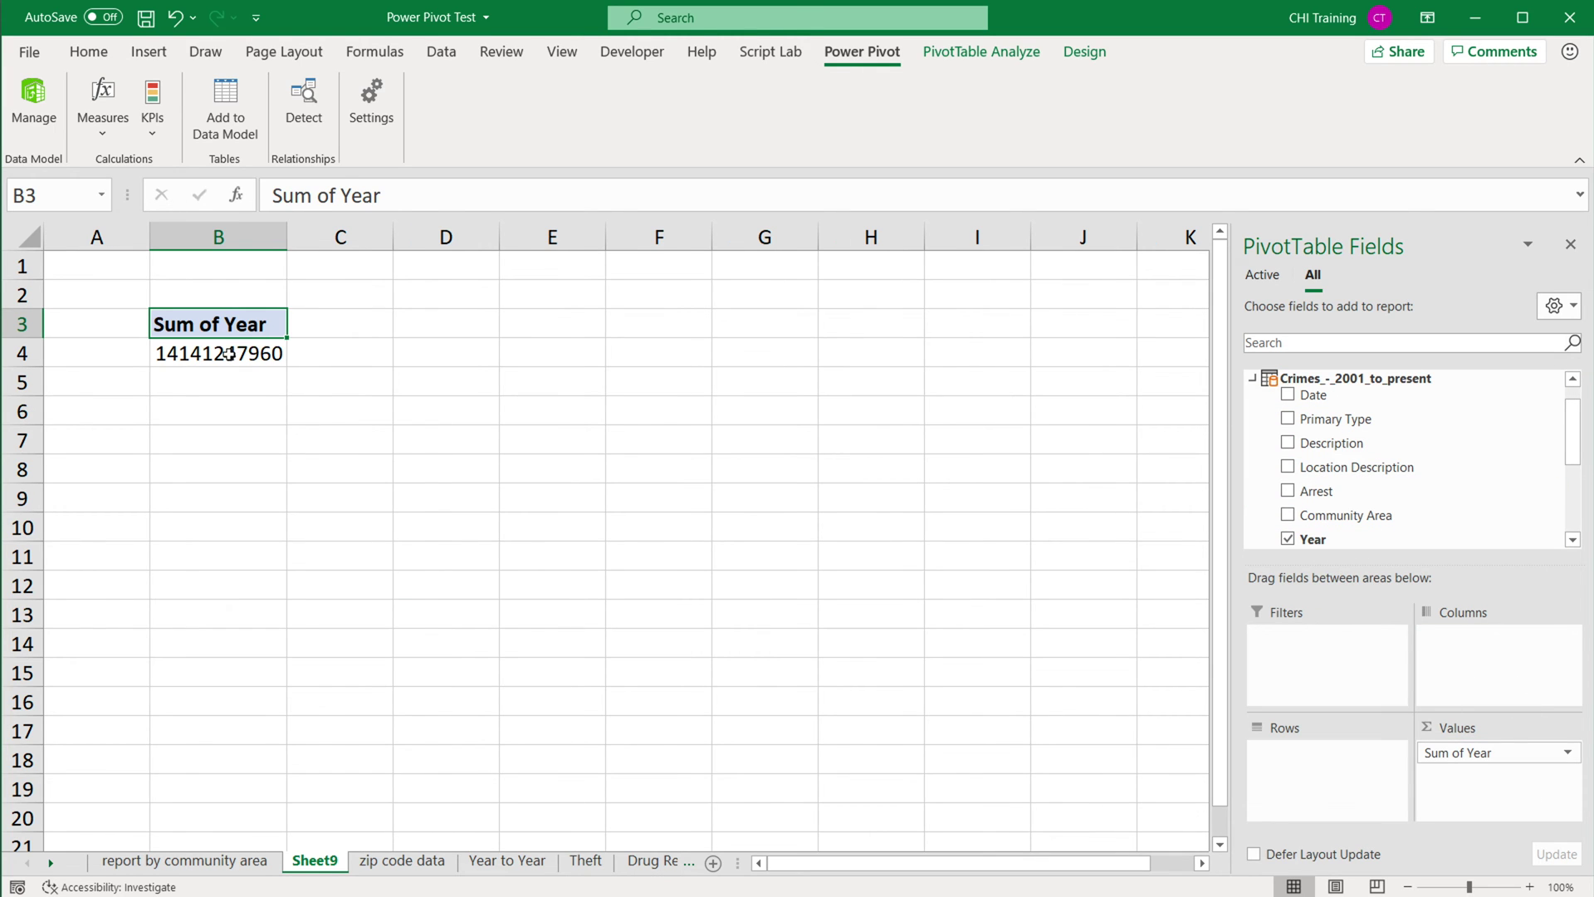
# Summarize Year by Count with Number format, 0 decimals and thousands separator, showing 7,039,802.
pyautogui.rightClick(229, 354)
pyautogui.click(274, 683)
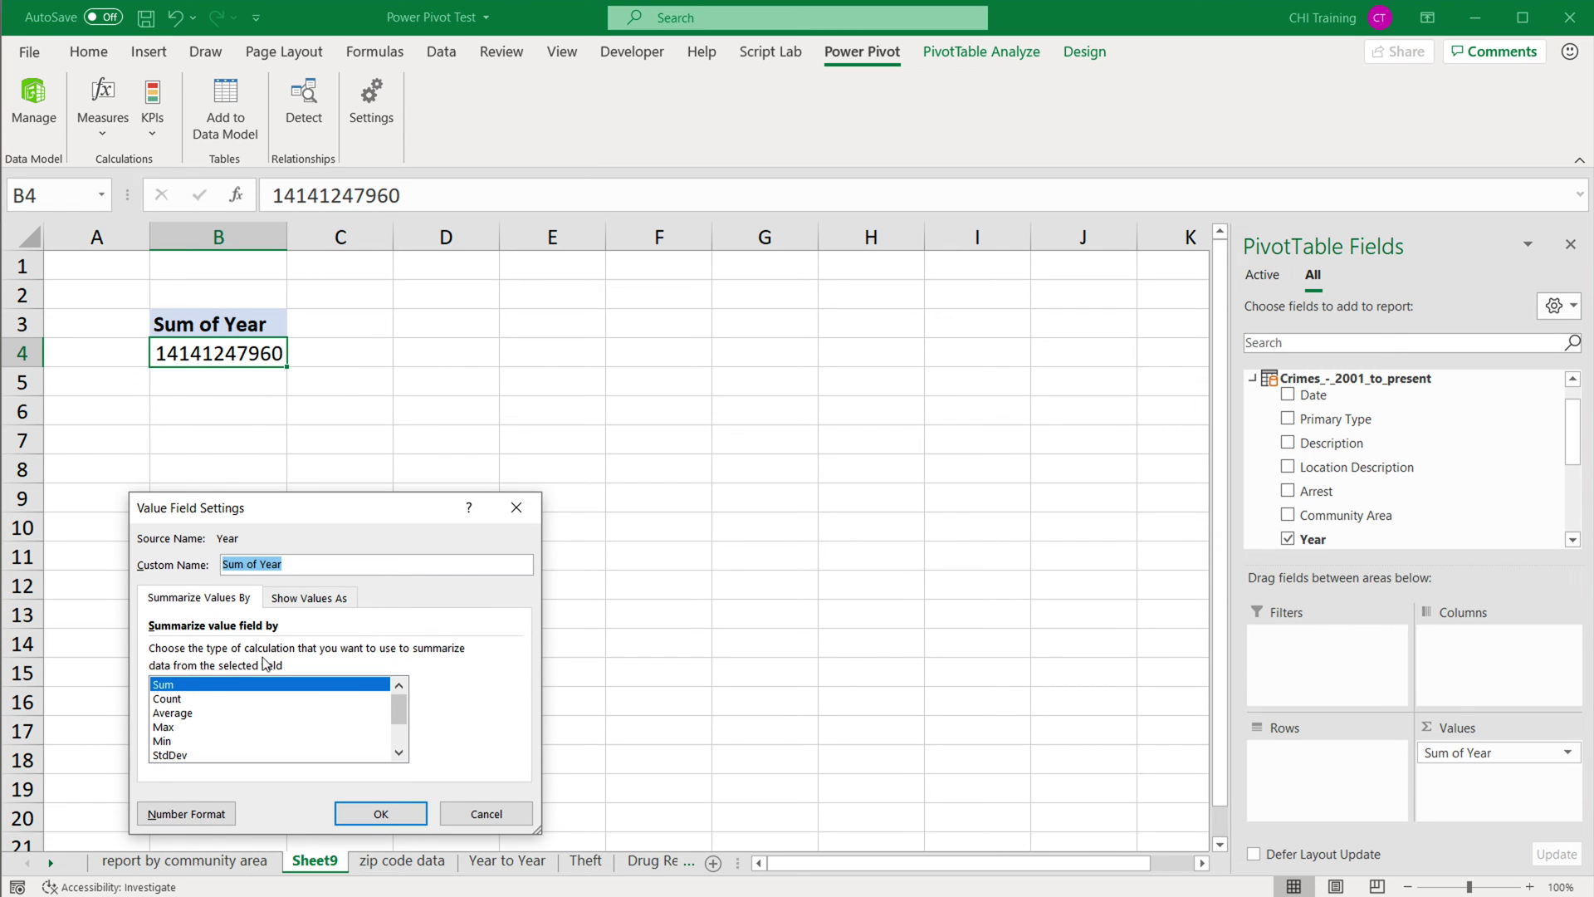
pyautogui.click(200, 700)
pyautogui.click(189, 814)
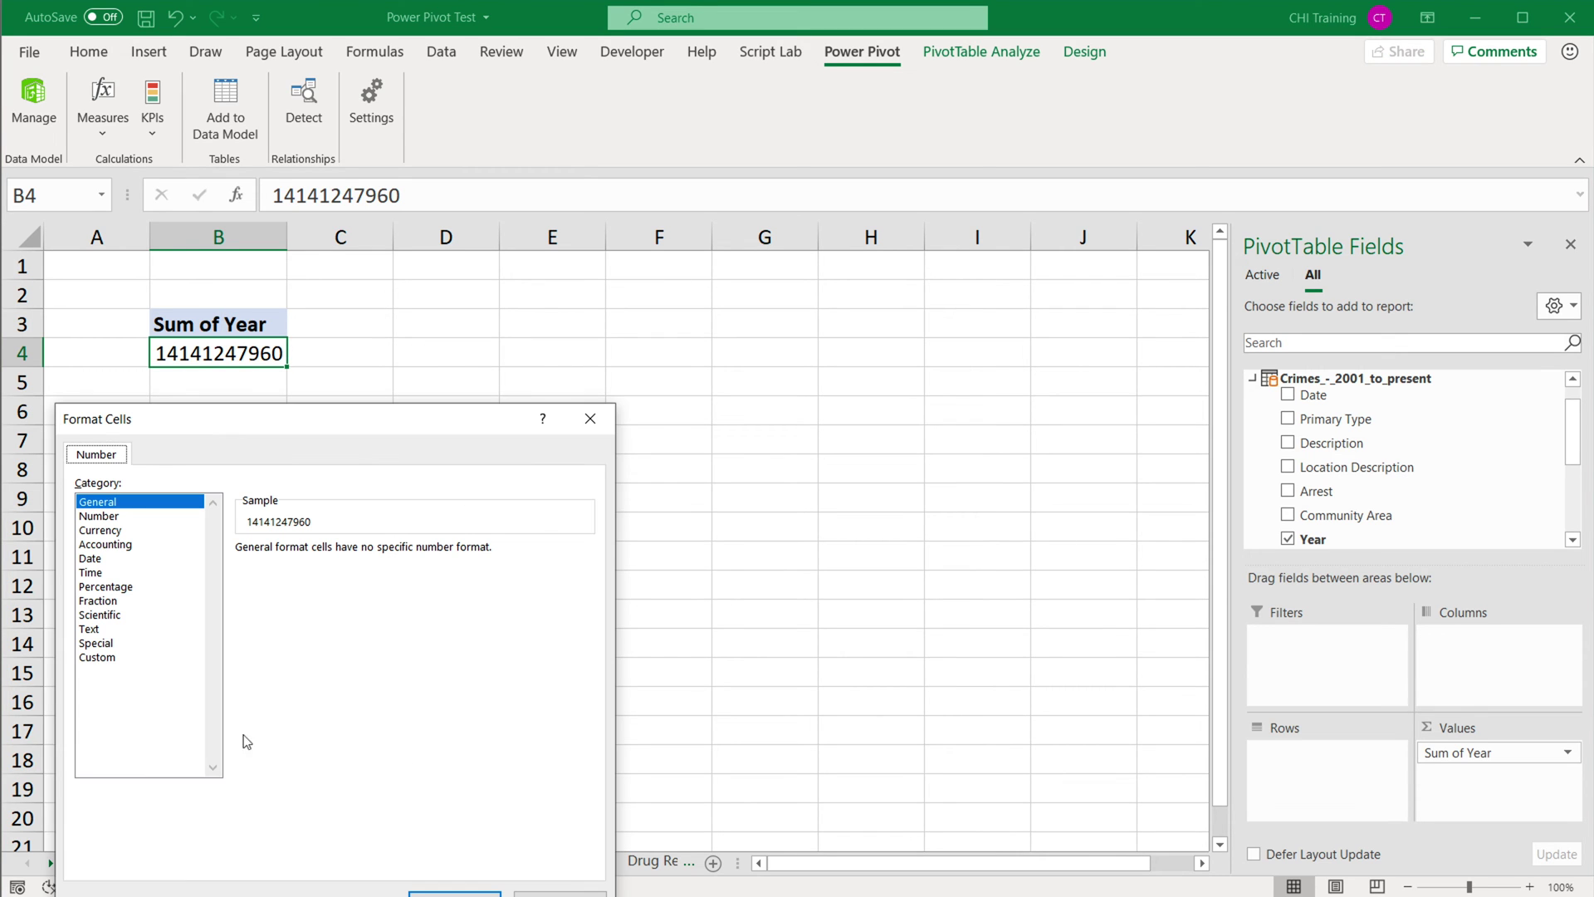
pyautogui.click(124, 515)
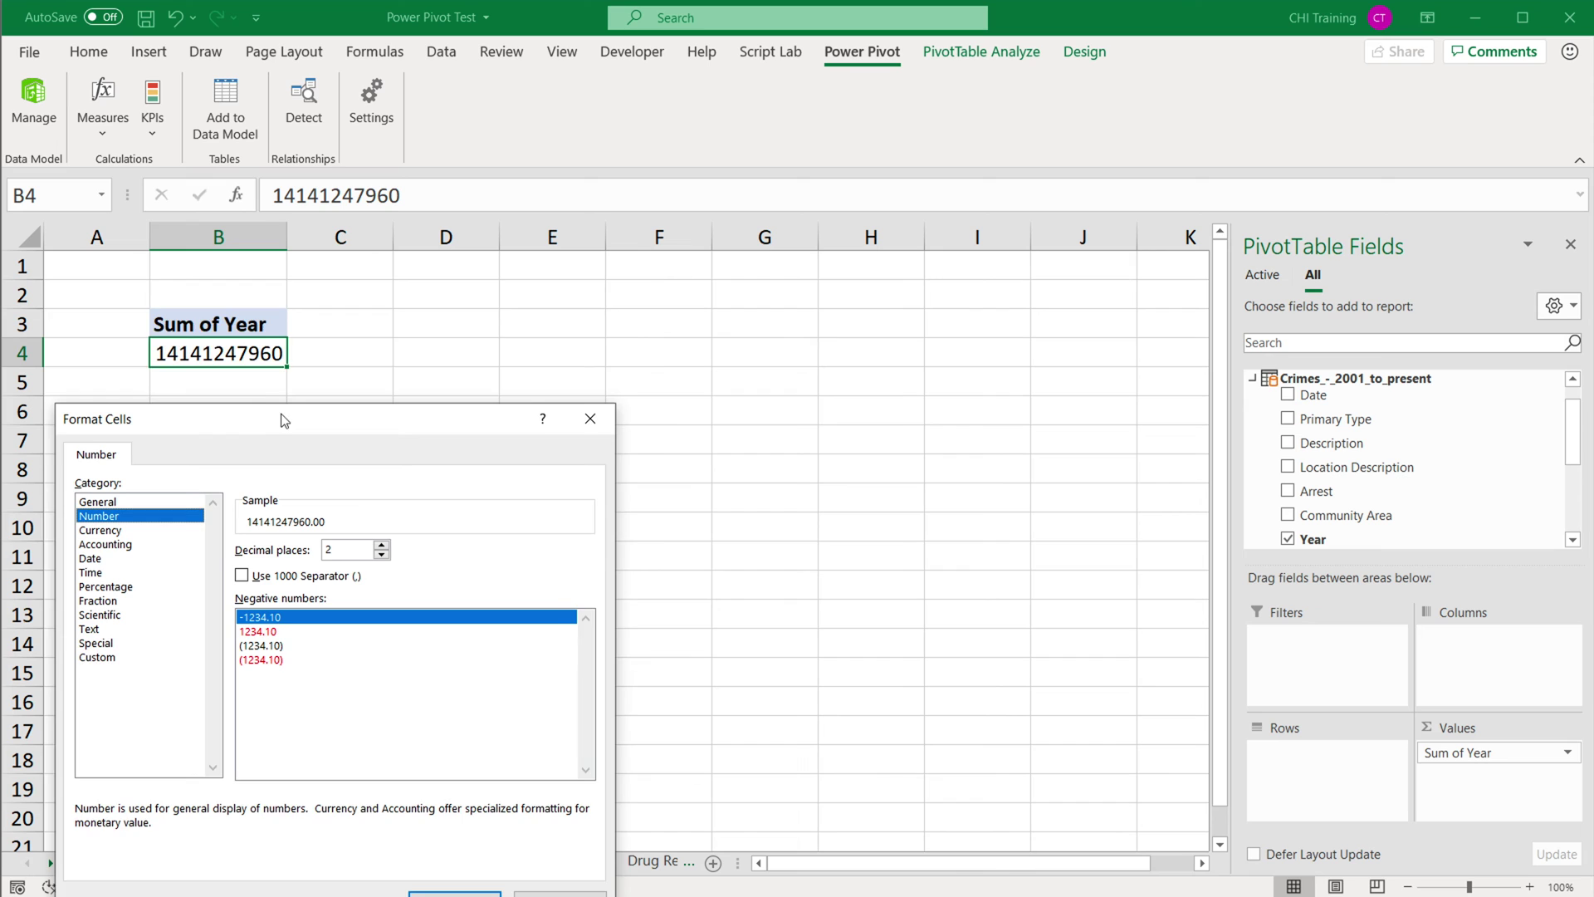
pyautogui.moveTo(285, 421); pyautogui.dragTo(322, 286)
pyautogui.click(348, 440)
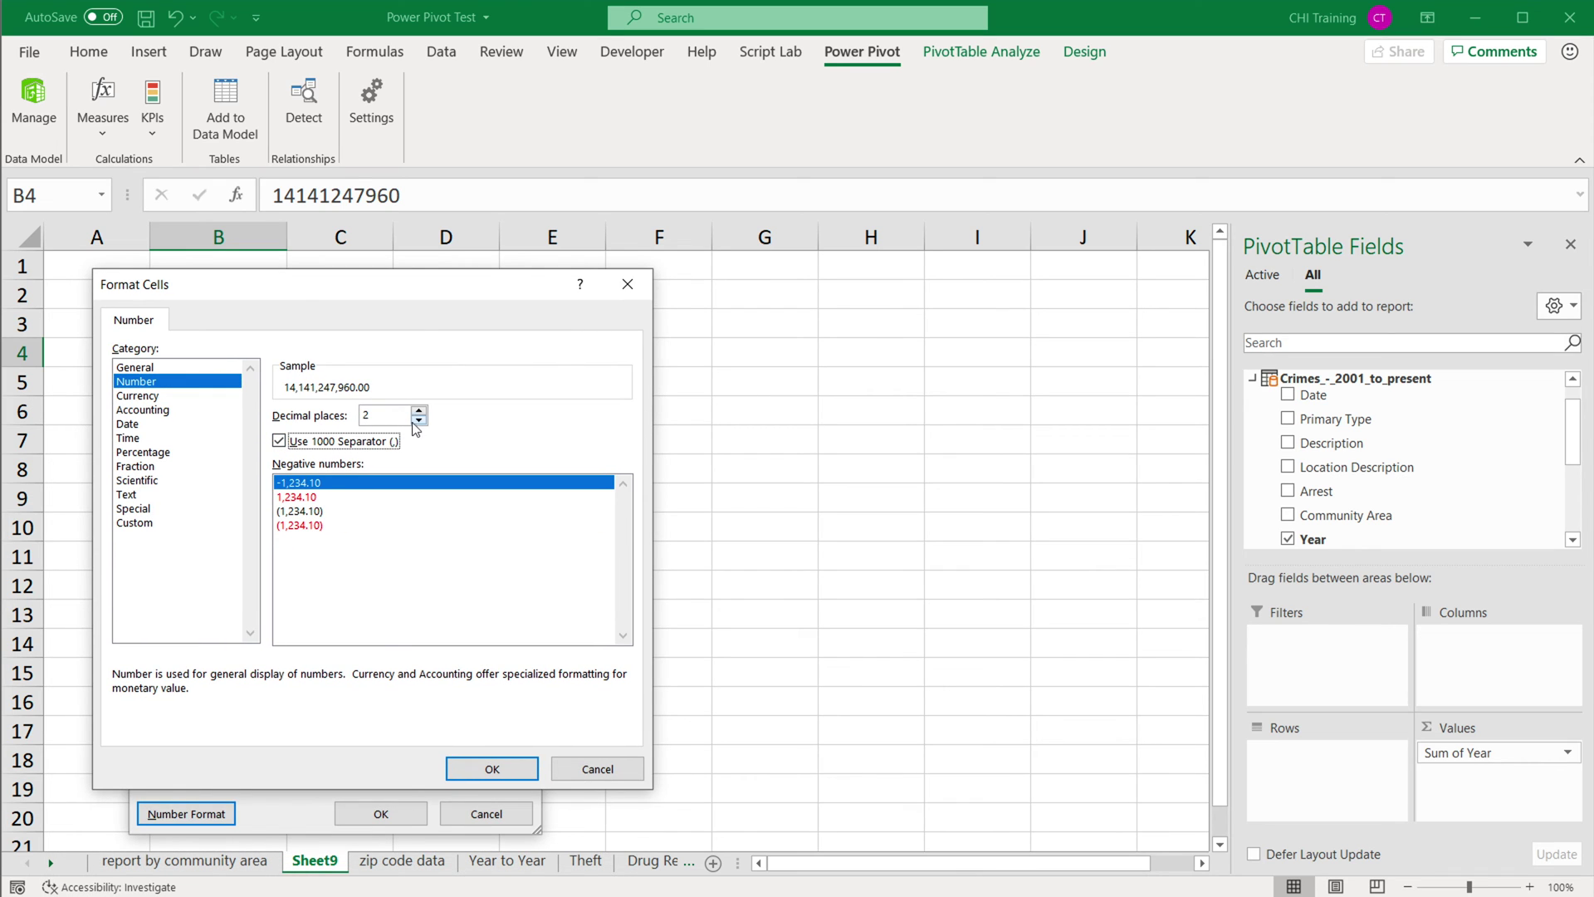
pyautogui.click(418, 420)
pyautogui.click(418, 420)
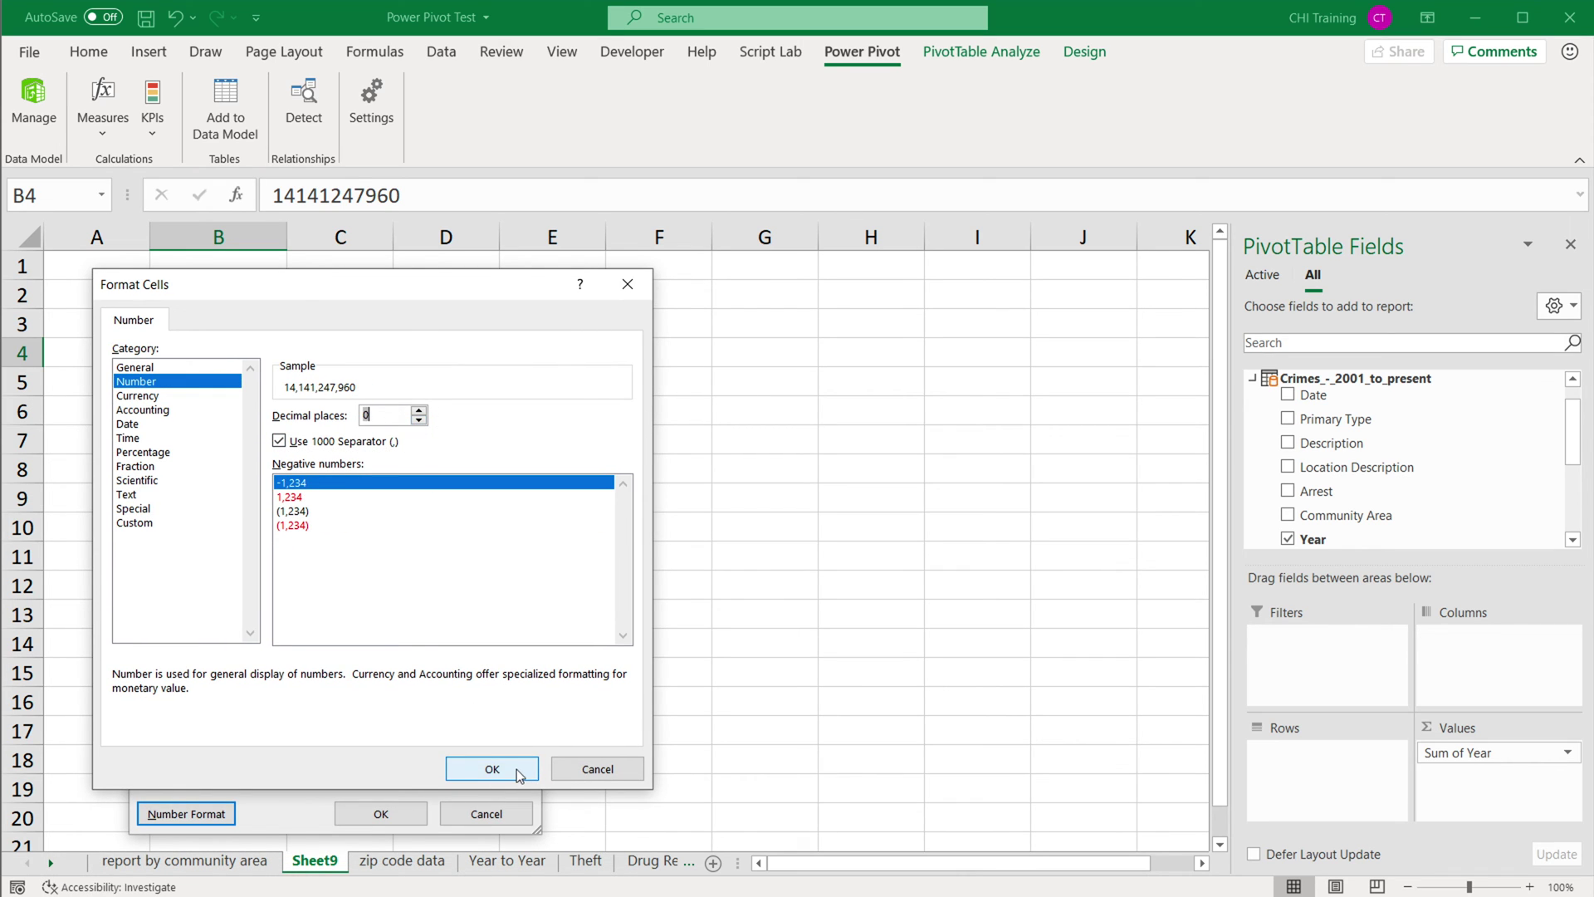
pyautogui.click(516, 769)
pyautogui.click(381, 814)
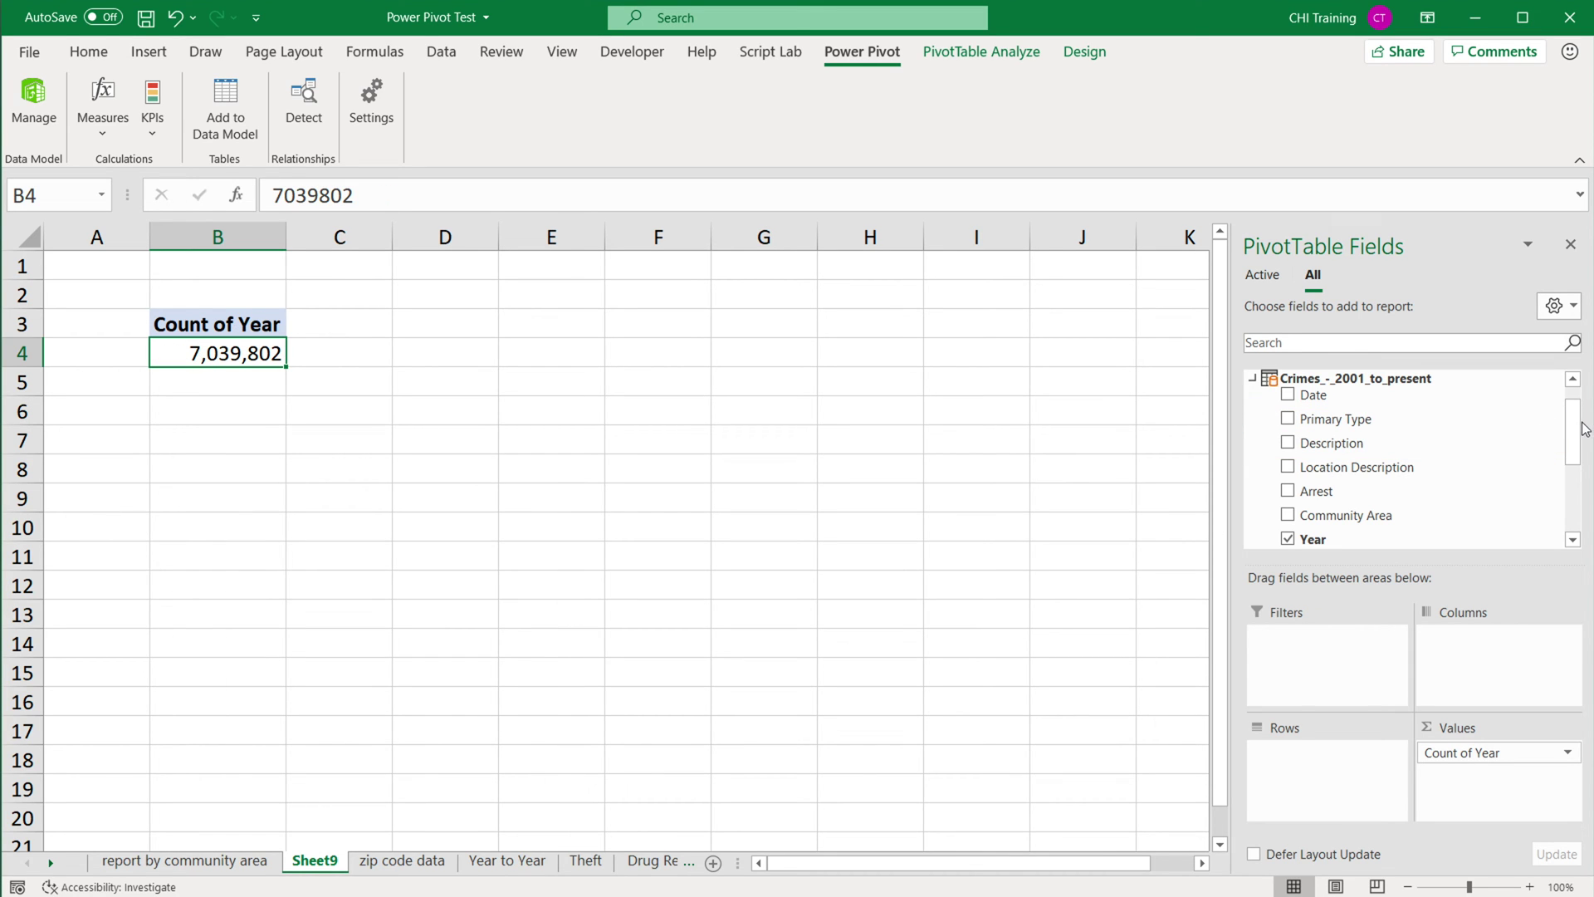
pyautogui.moveTo(1572, 409); pyautogui.dragTo(1569, 391)
# Add zipcodedataone's ZCTA5 to the PivotTable rows to list crime counts per zip code.
pyautogui.click(1253, 409)
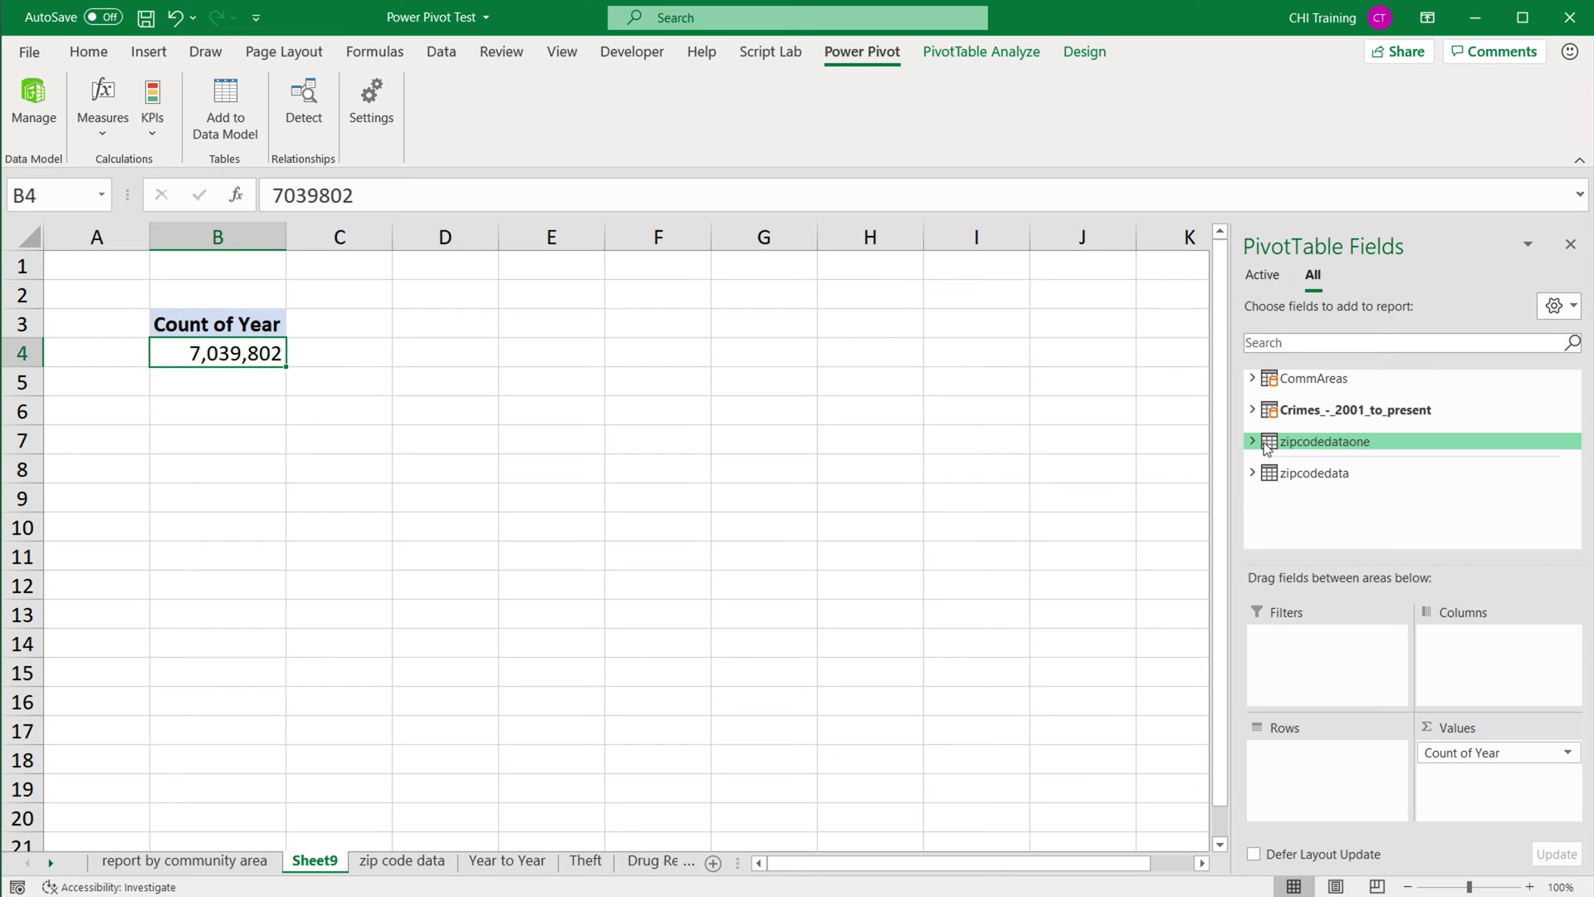
pyautogui.click(1258, 443)
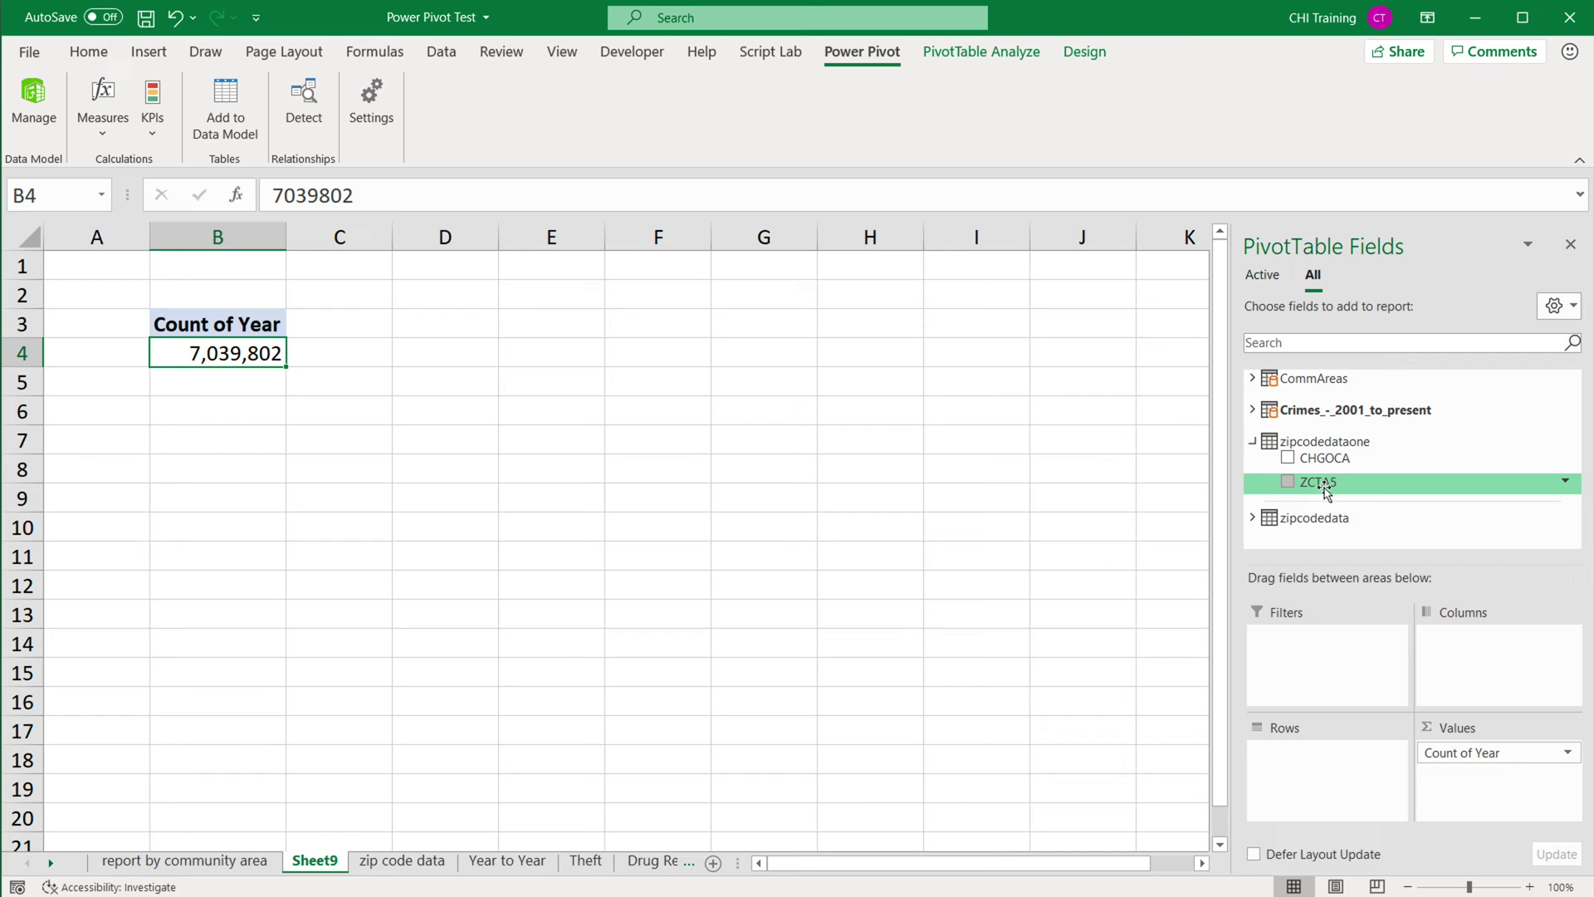
pyautogui.moveTo(1326, 492); pyautogui.dragTo(1304, 770)
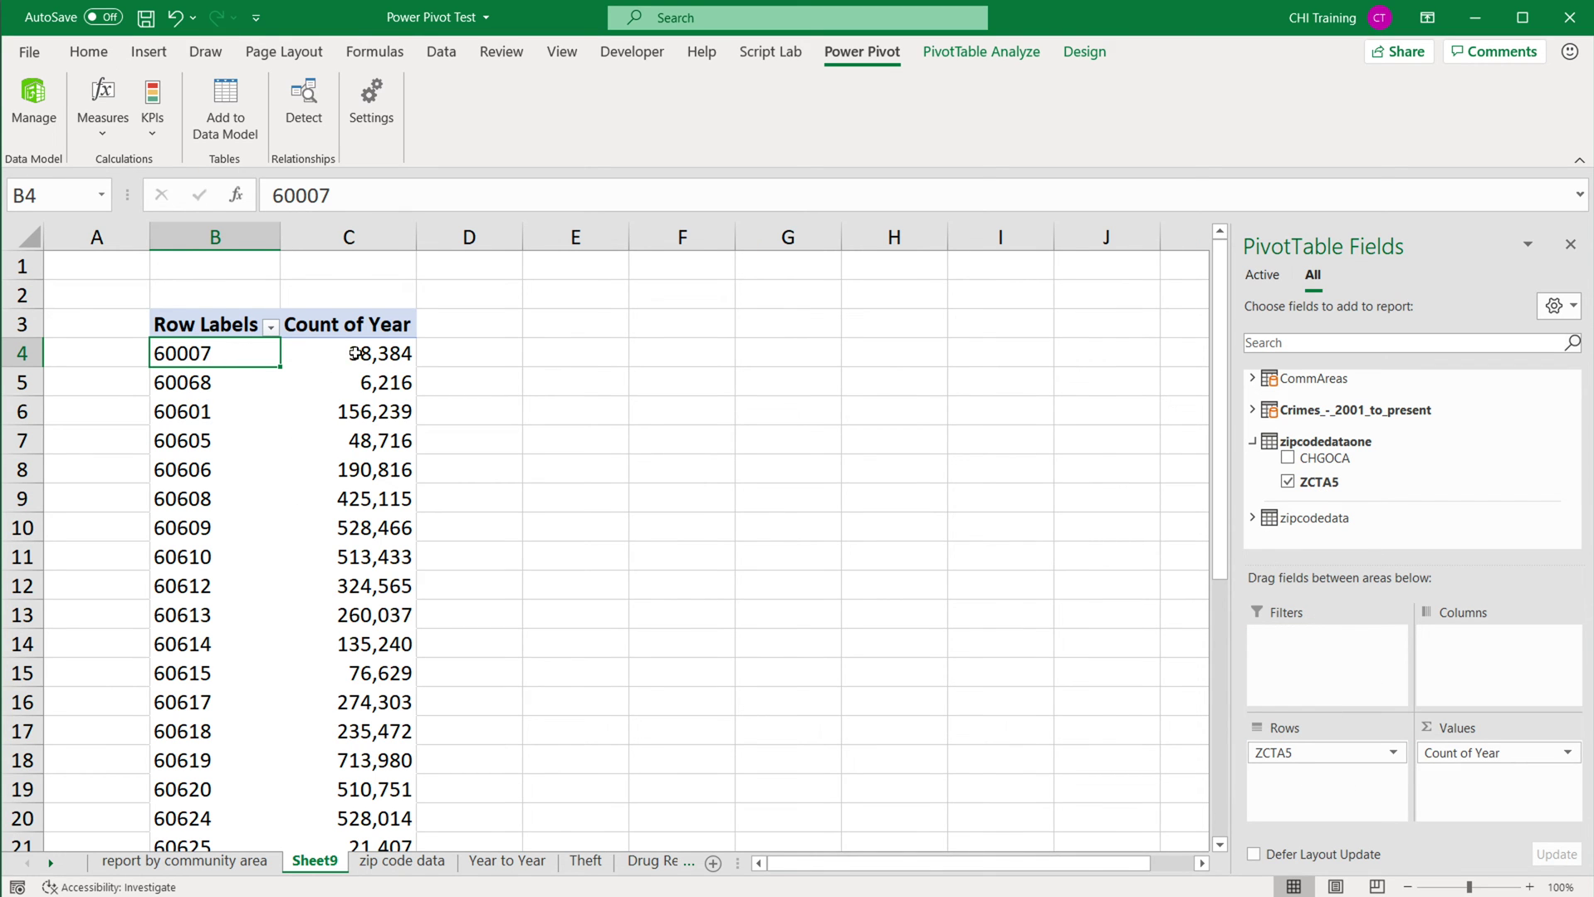
pyautogui.moveTo(357, 353); pyautogui.dragTo(282, 558)
pyautogui.scroll(-1, 248, 546)
pyautogui.scroll(-5, 249, 546)
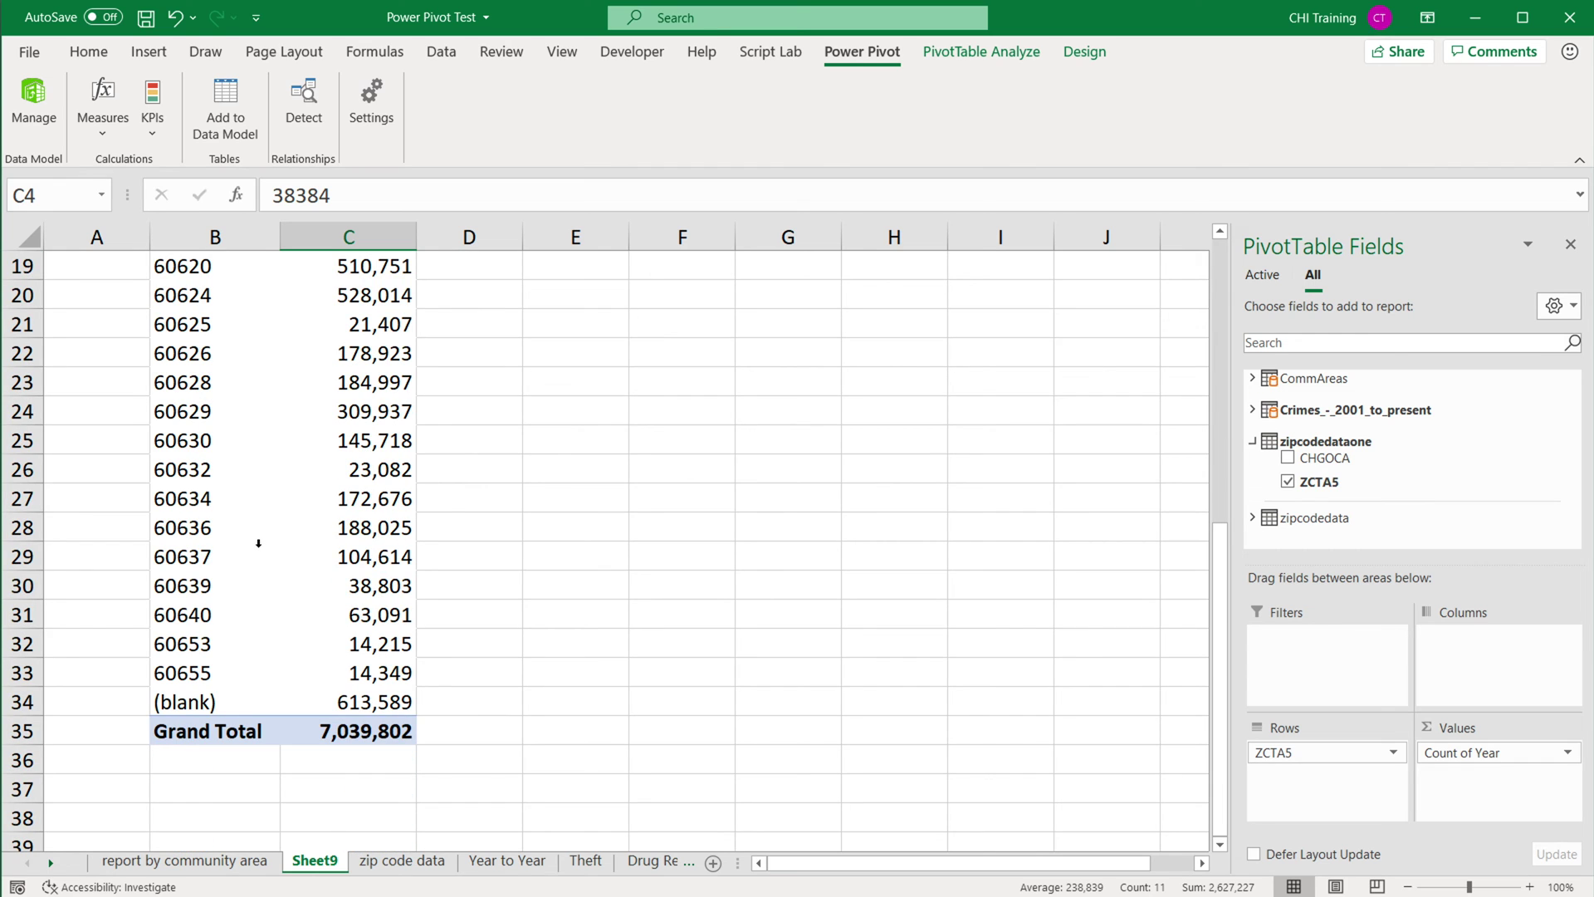
pyautogui.scroll(6, 257, 557)
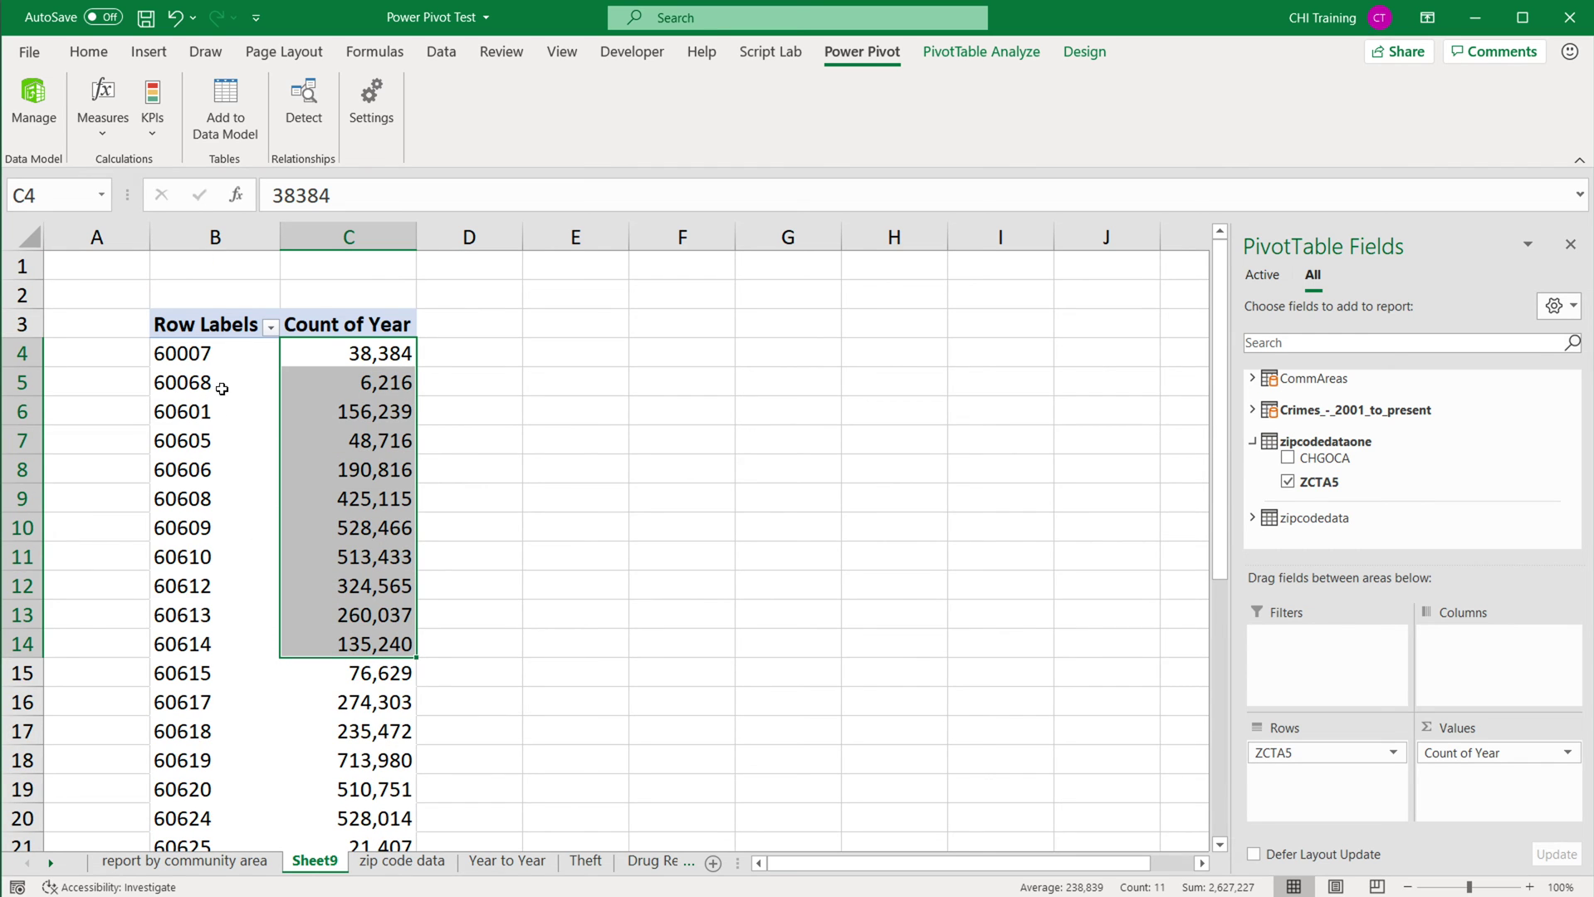
# Apply a Does Not Equal label filter excluding (blank), bringing the grand total to 6,426,213.
pyautogui.click(221, 360)
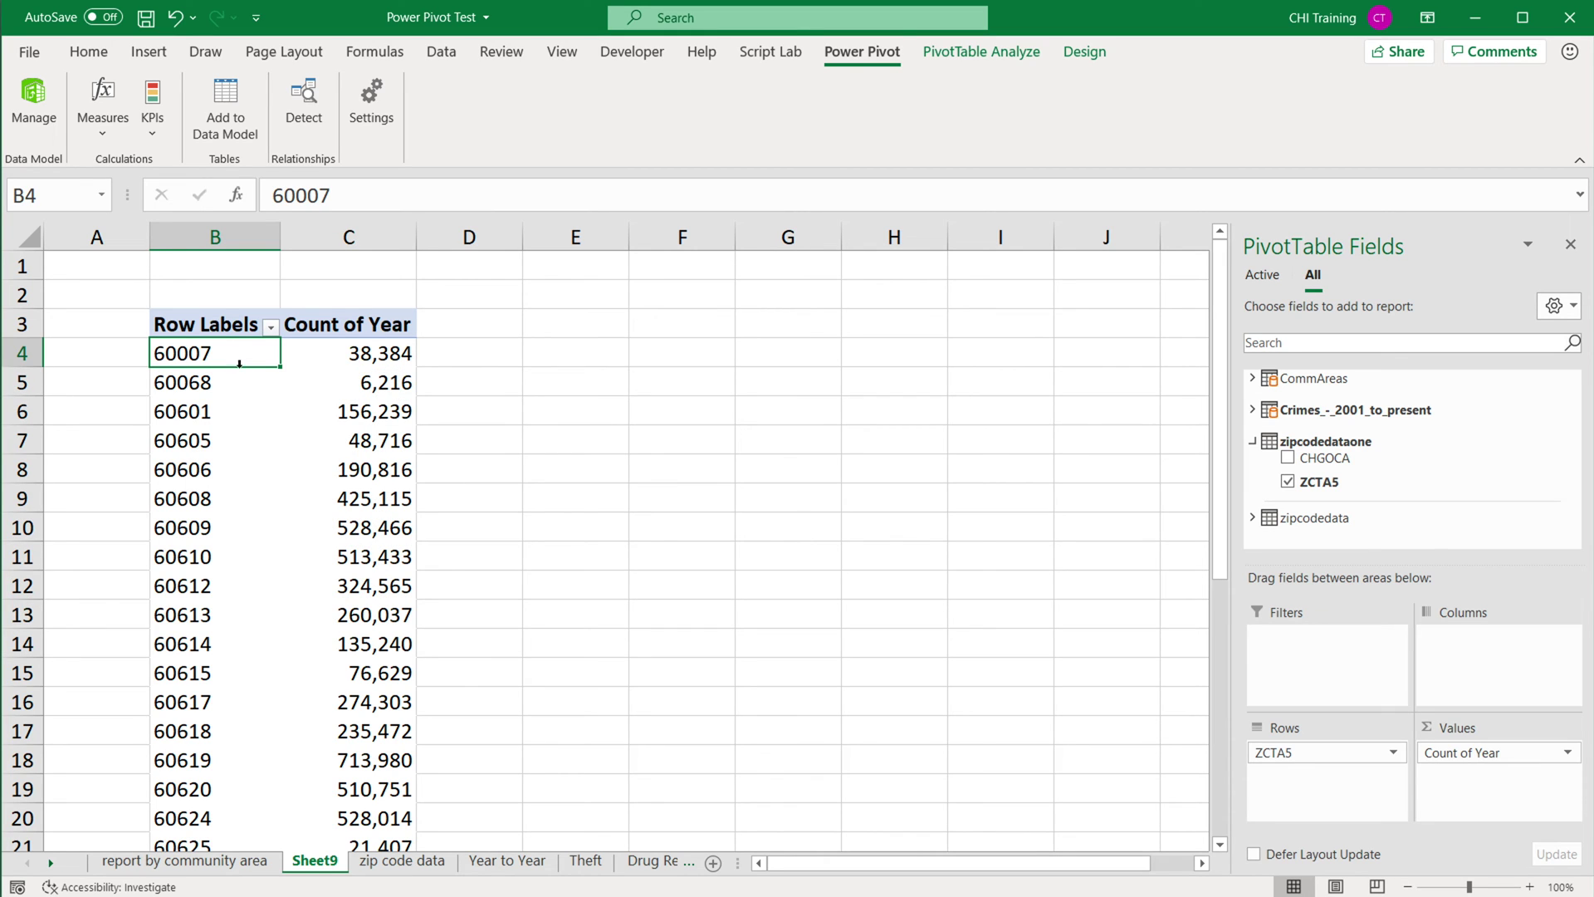
pyautogui.click(271, 331)
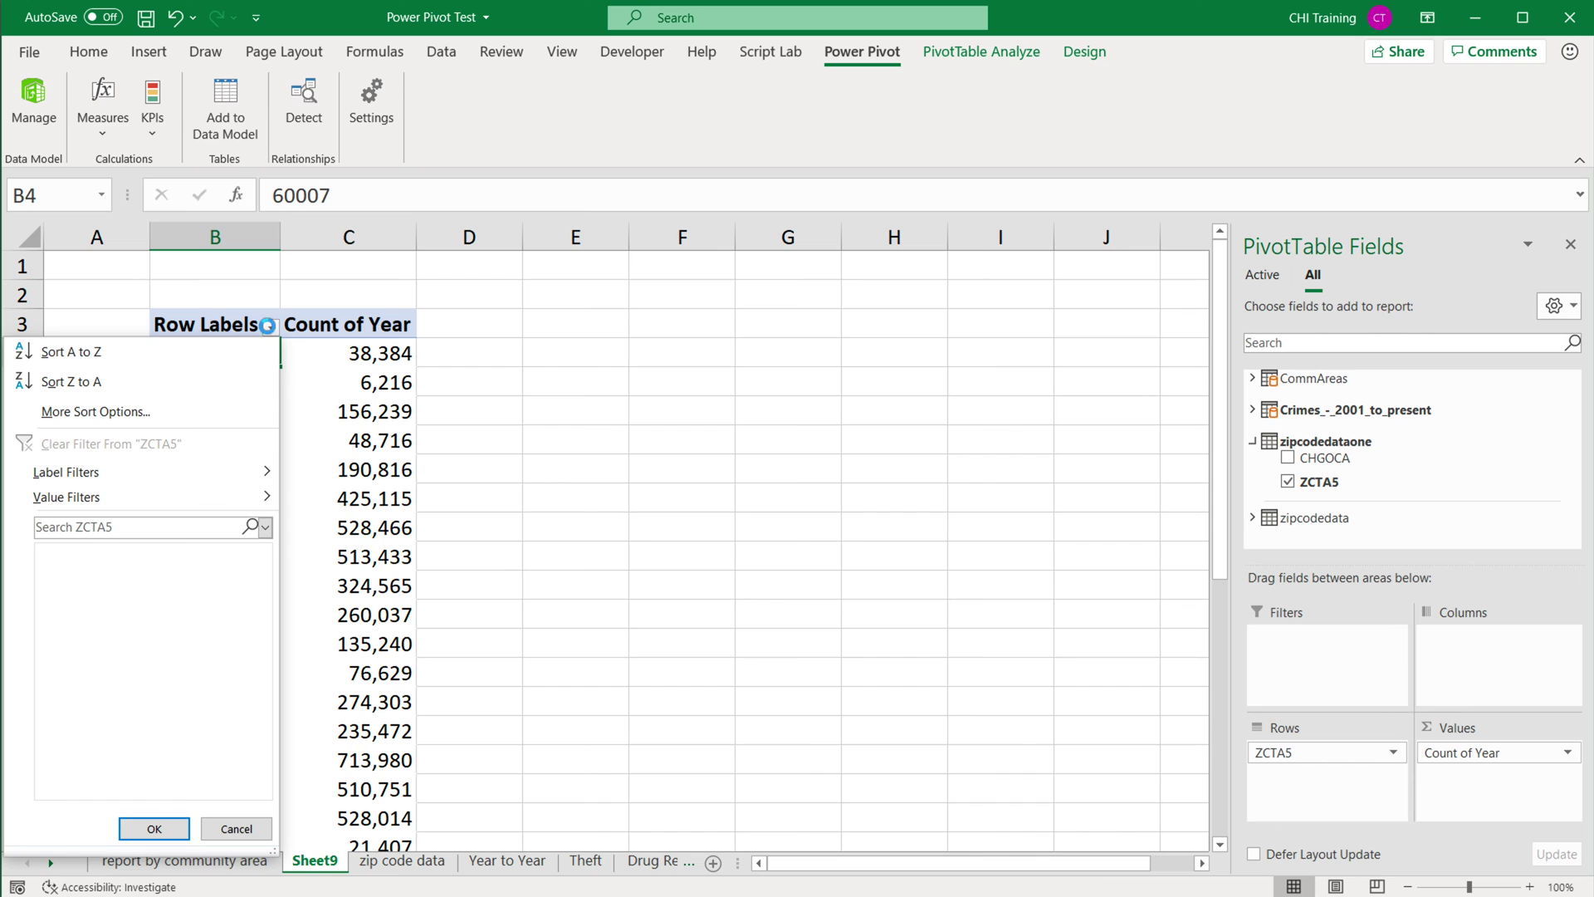
pyautogui.scroll(-10, 99, 731)
pyautogui.click(74, 790)
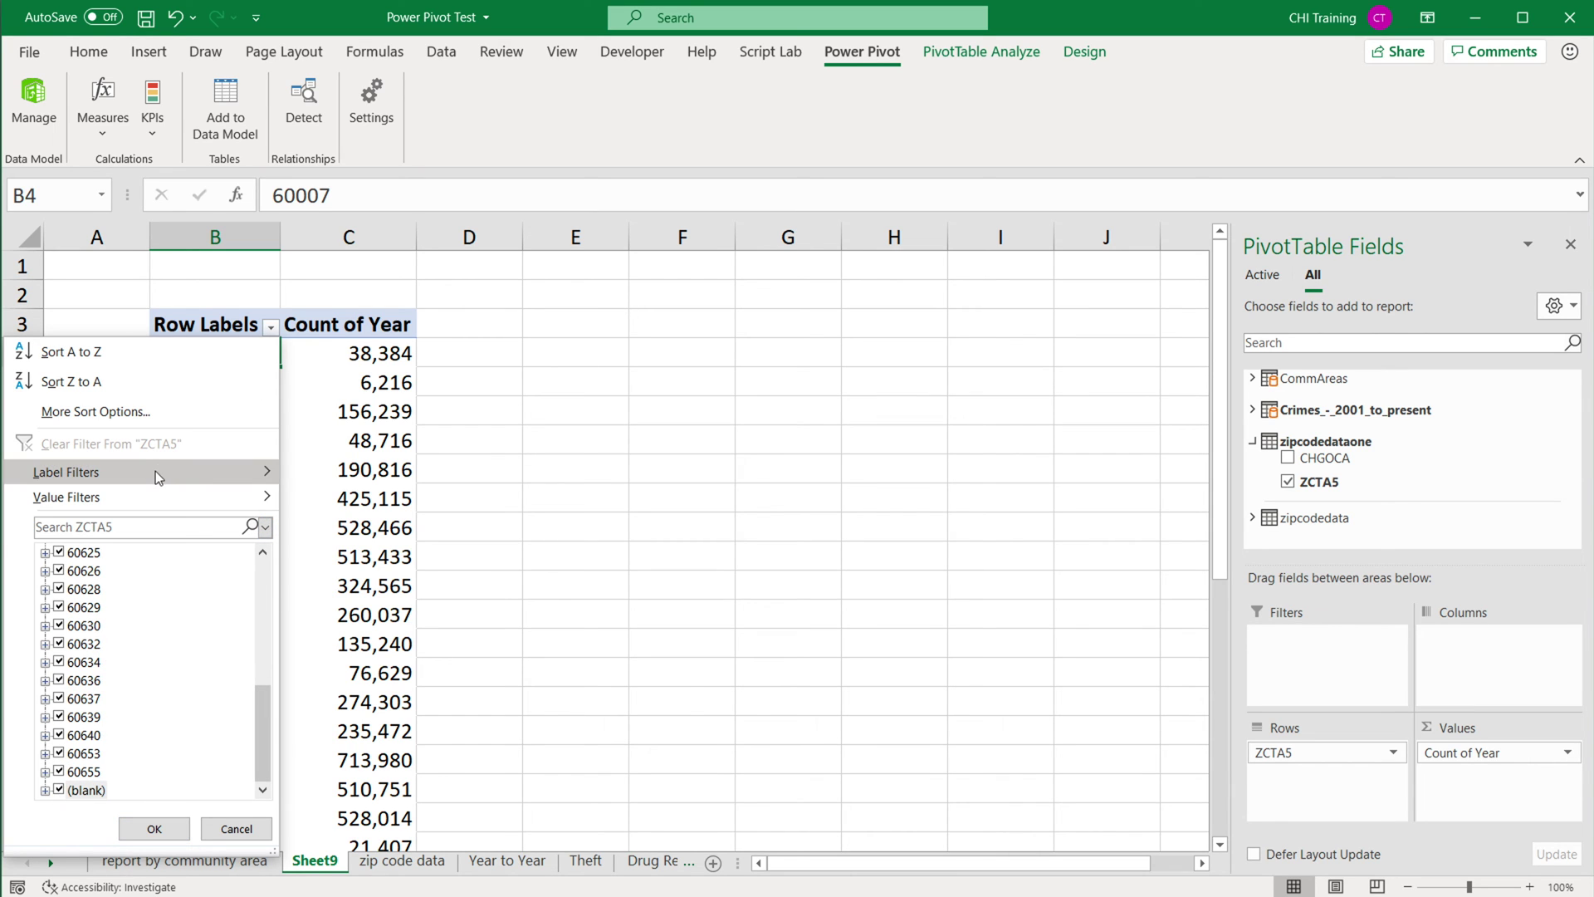
pyautogui.moveTo(157, 471)
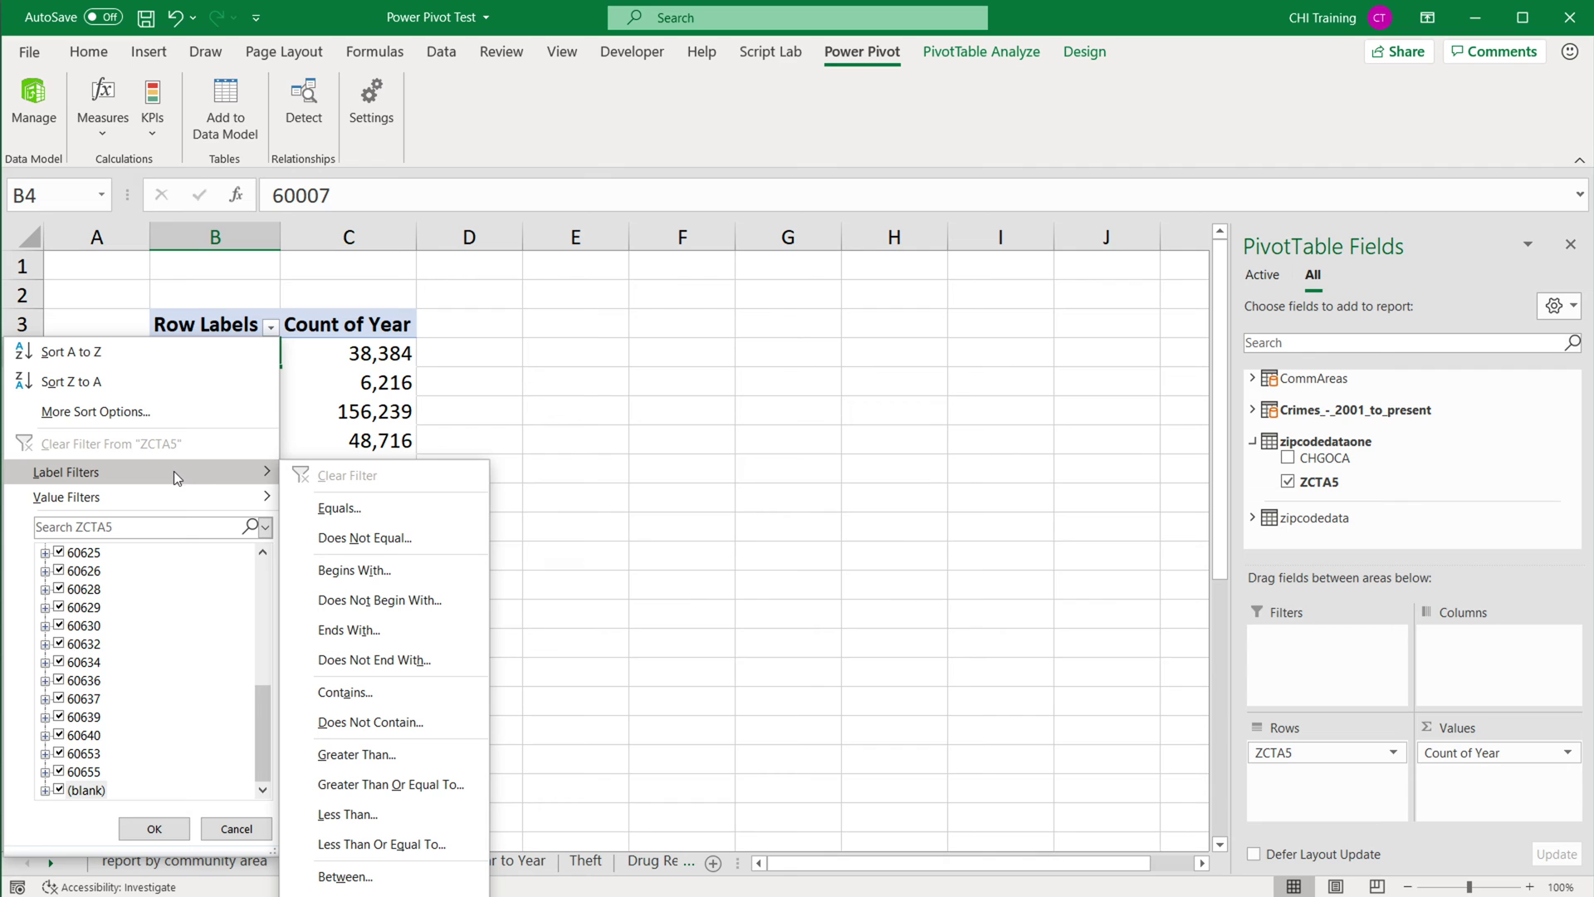
pyautogui.click(364, 536)
pyautogui.click(1111, 528)
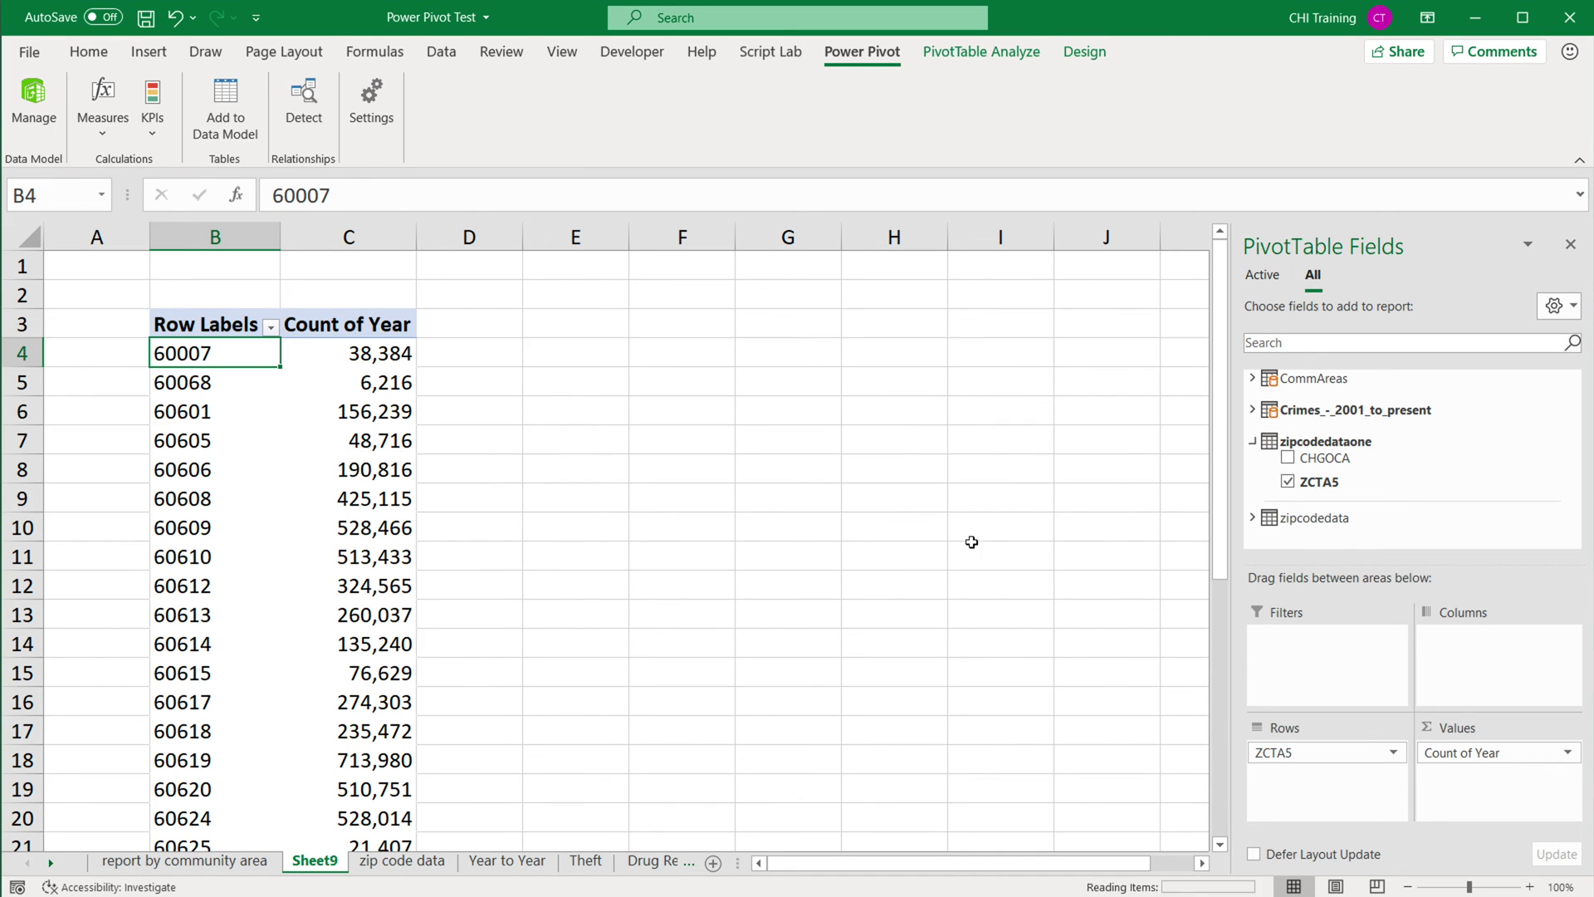
pyautogui.scroll(-13, 235, 508)
pyautogui.scroll(5, 171, 517)
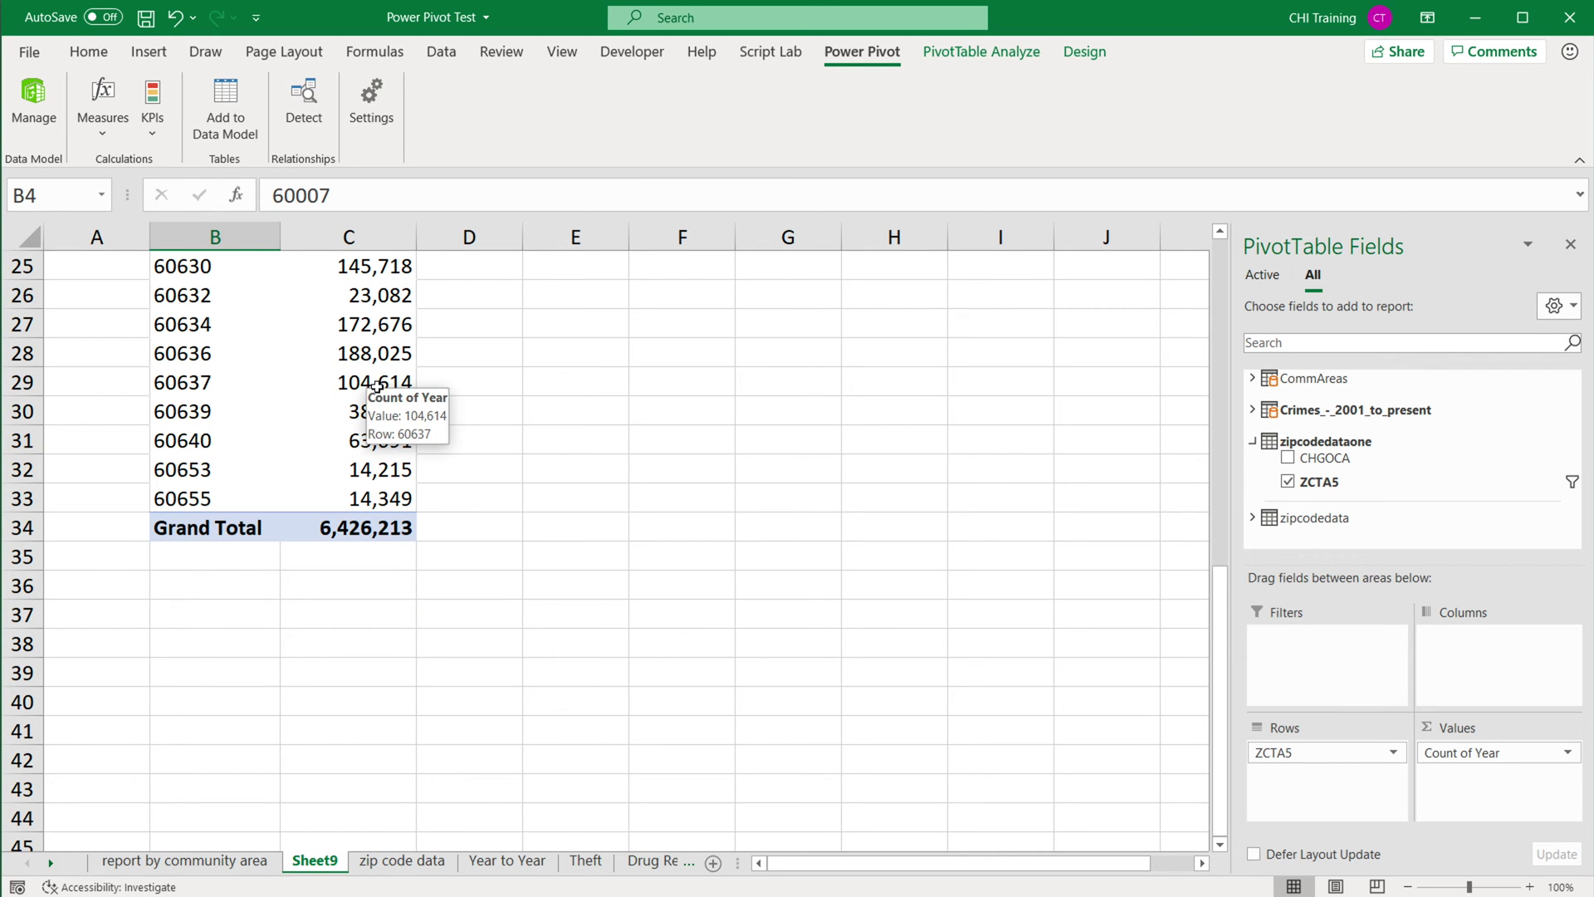
pyautogui.scroll(8, 373, 383)
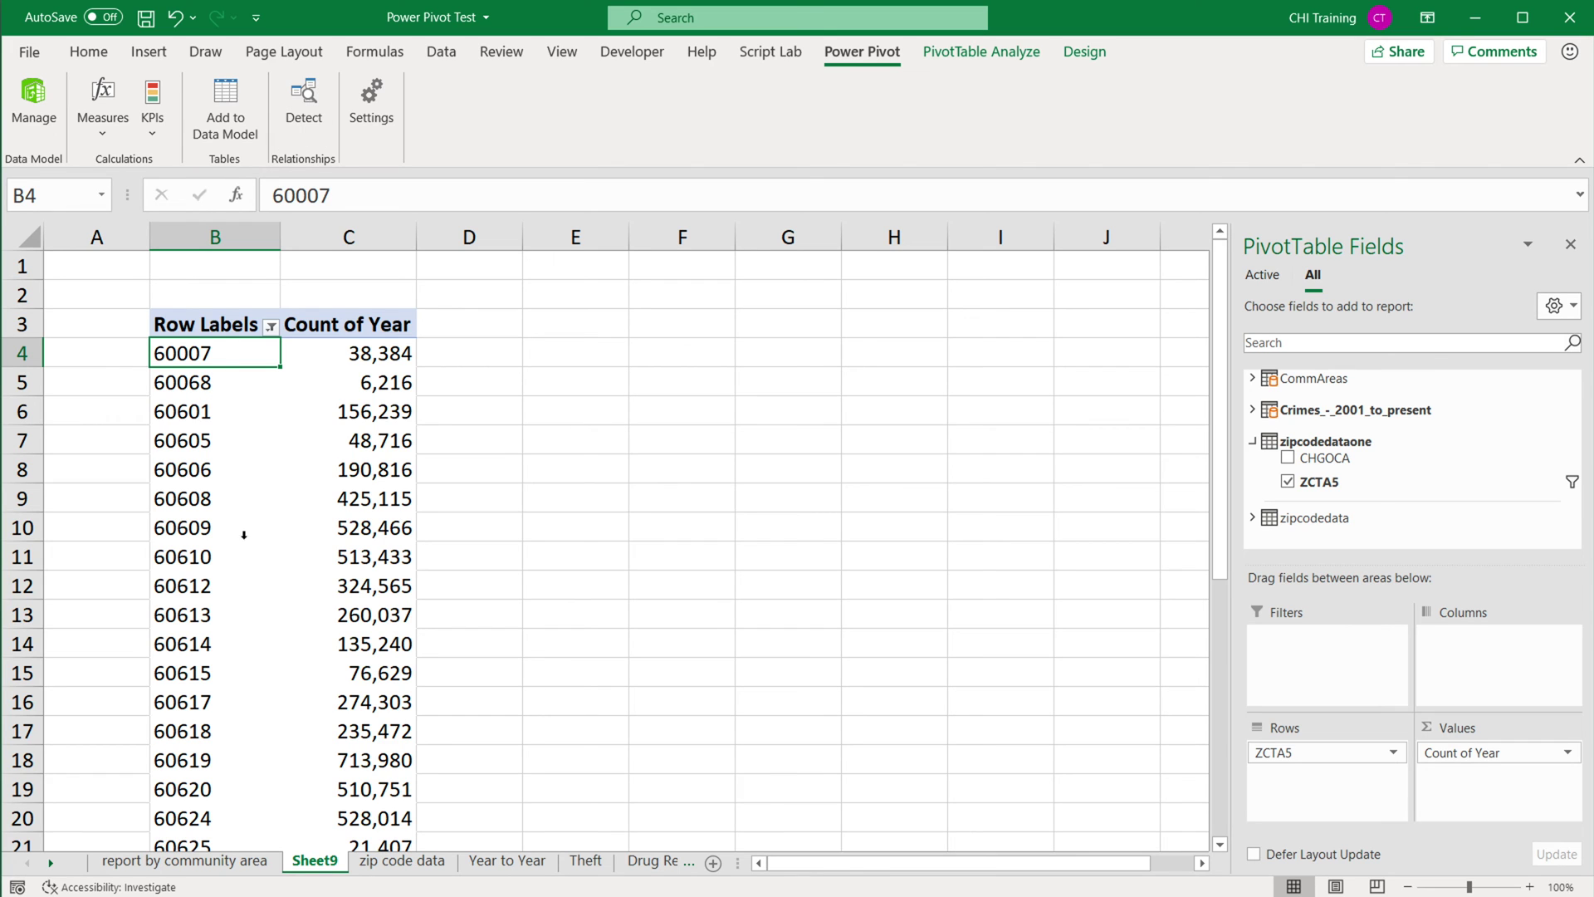
pyautogui.click(149, 51)
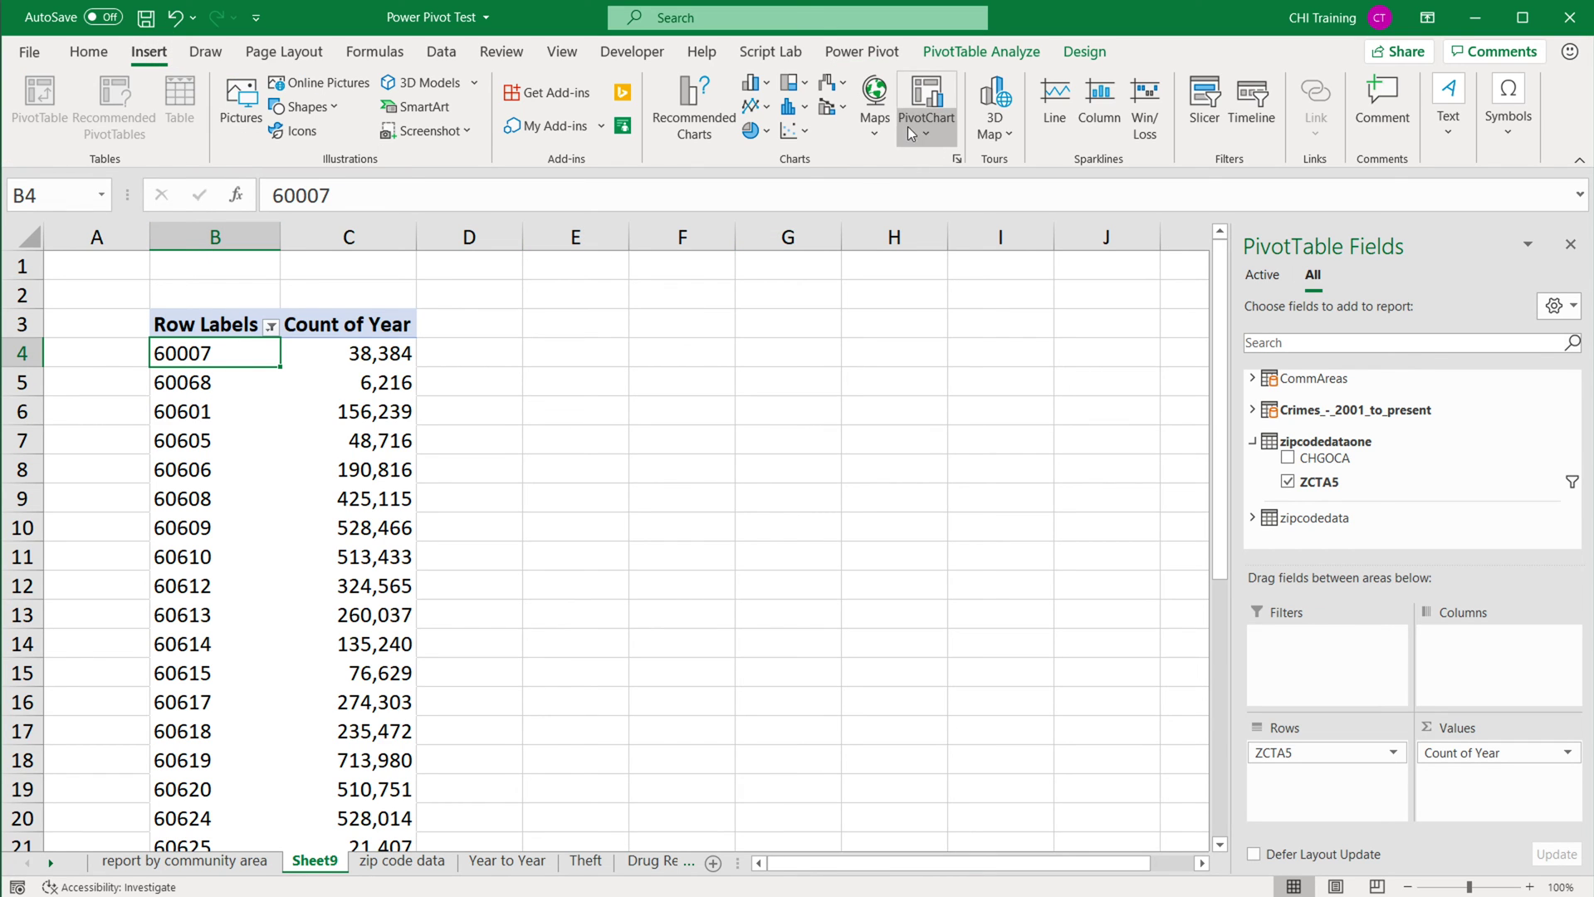
pyautogui.click(875, 116)
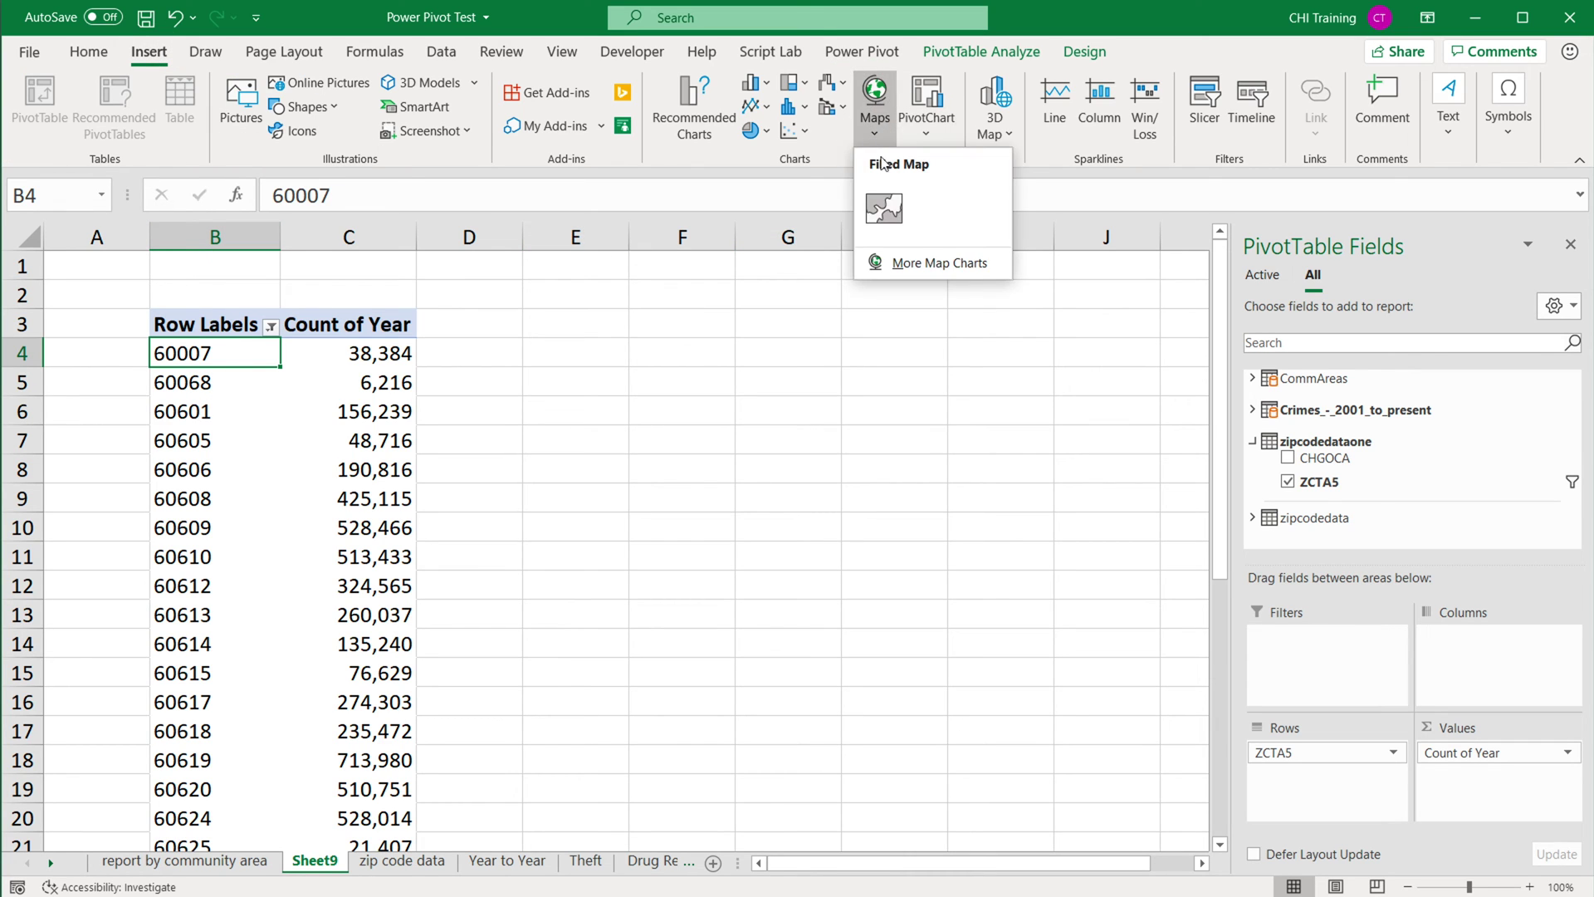
pyautogui.click(886, 213)
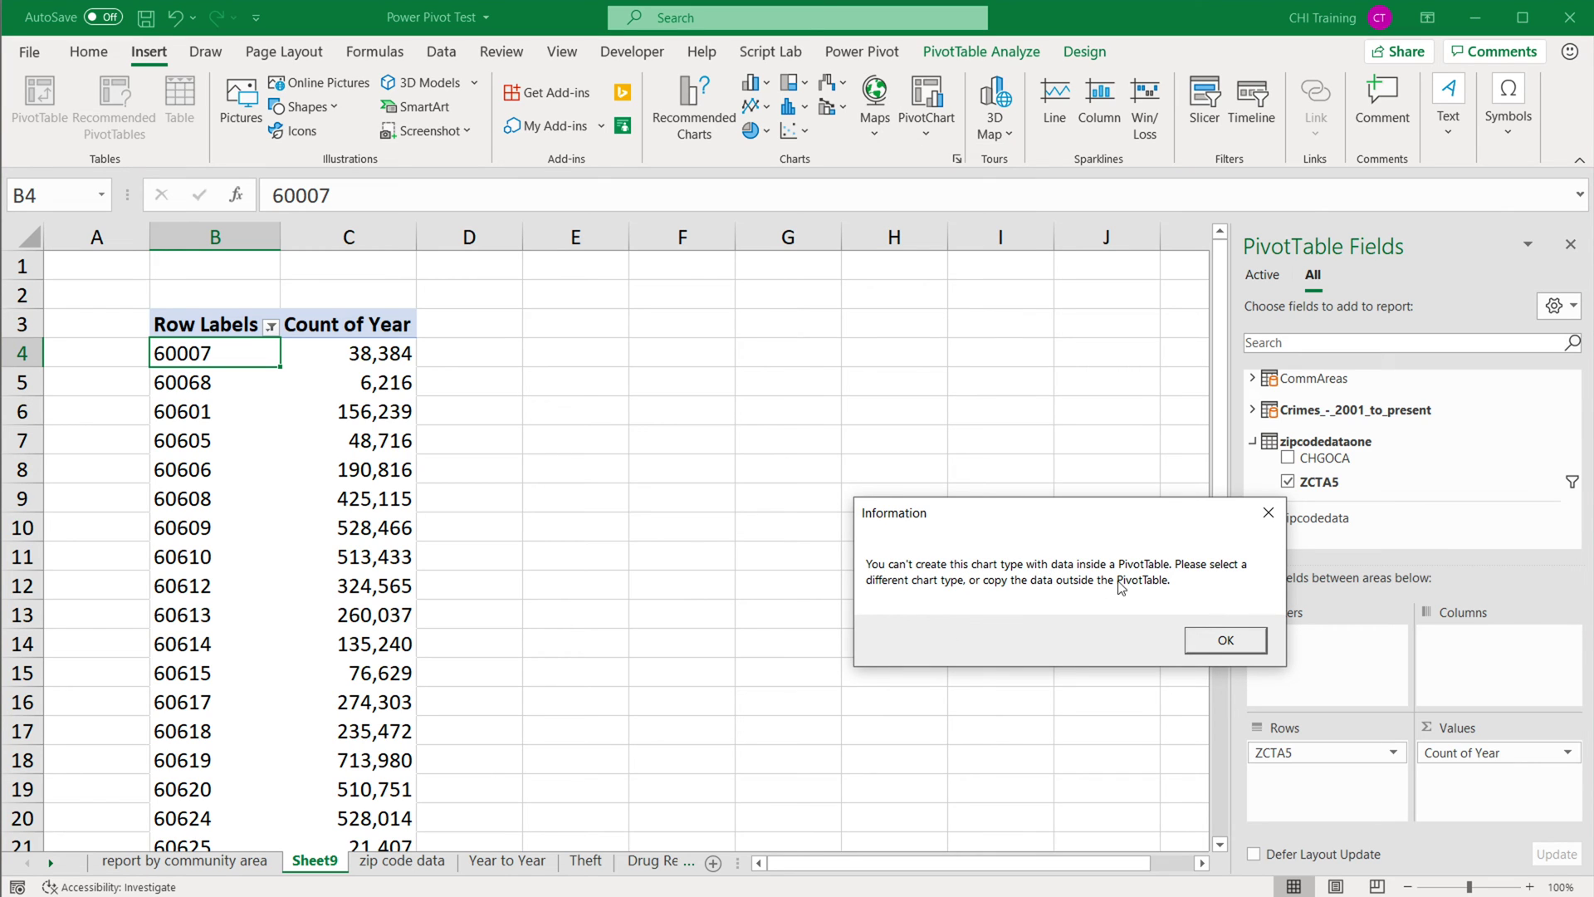
pyautogui.click(1215, 645)
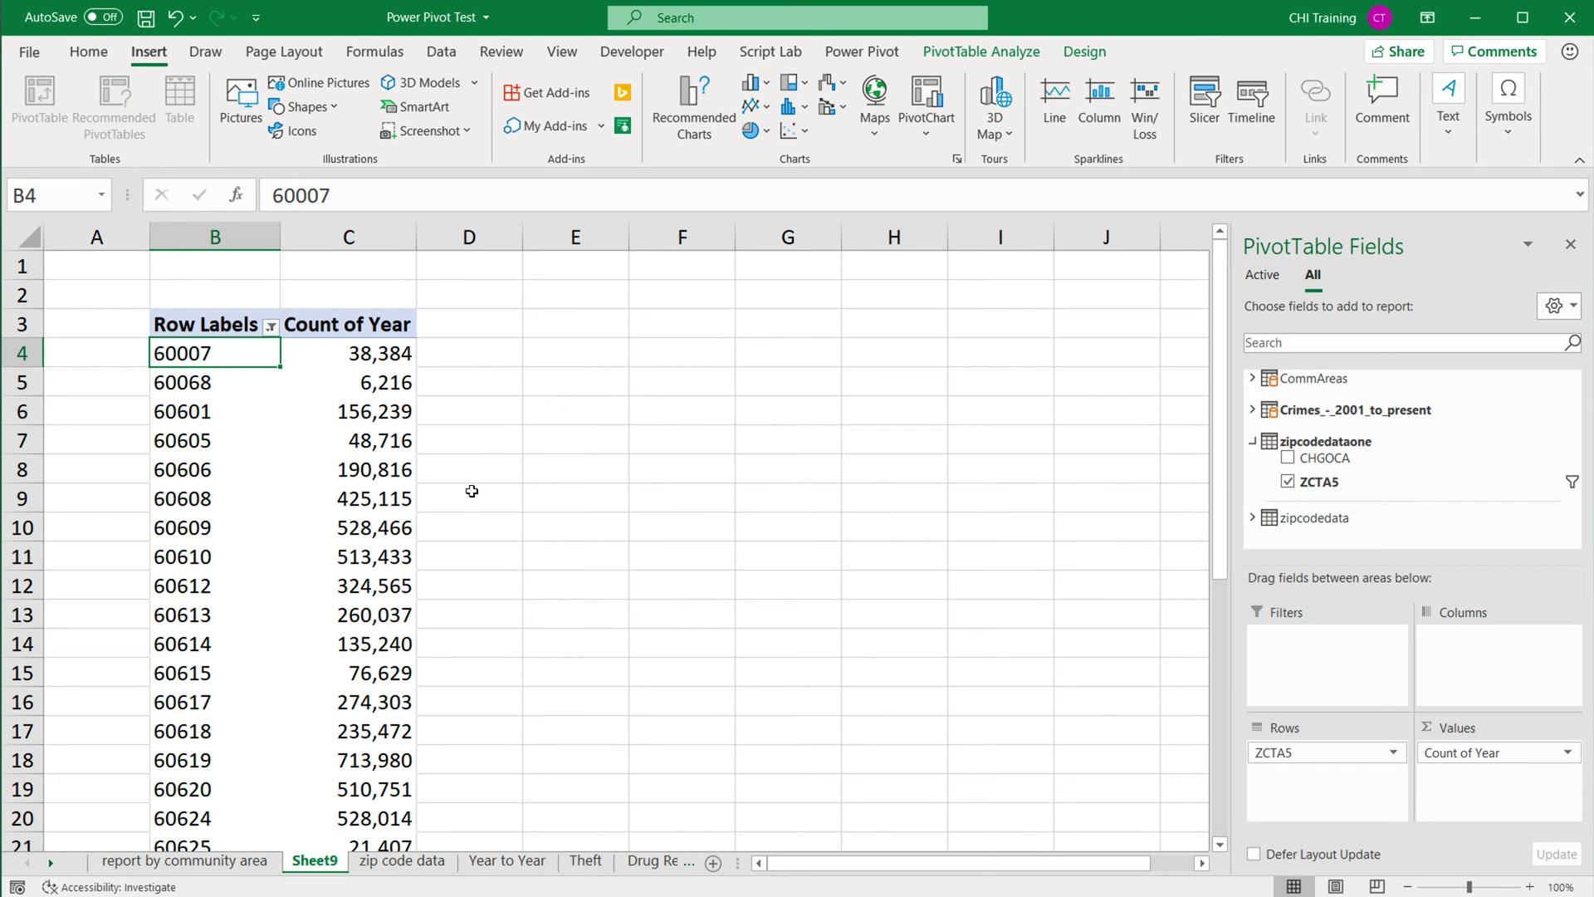
# Copy the pivot's zip codes from column B and paste them as values starting at H4.
pyautogui.moveTo(199, 352); pyautogui.dragTo(203, 727)
pyautogui.scroll(5, 184, 707)
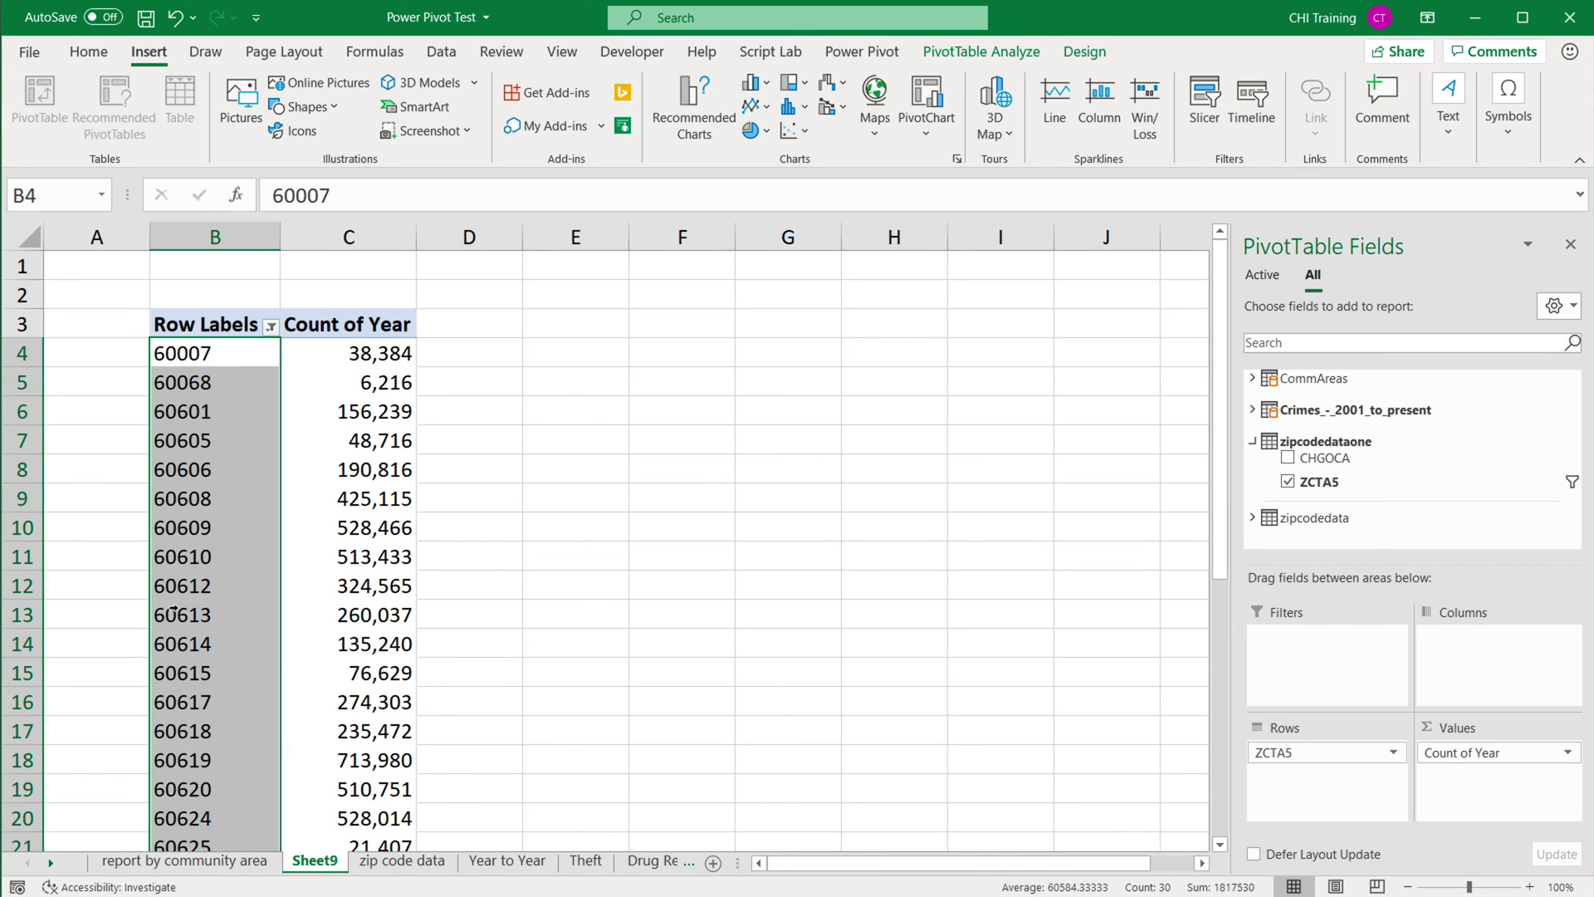
pyautogui.rightClick(196, 355)
pyautogui.click(253, 368)
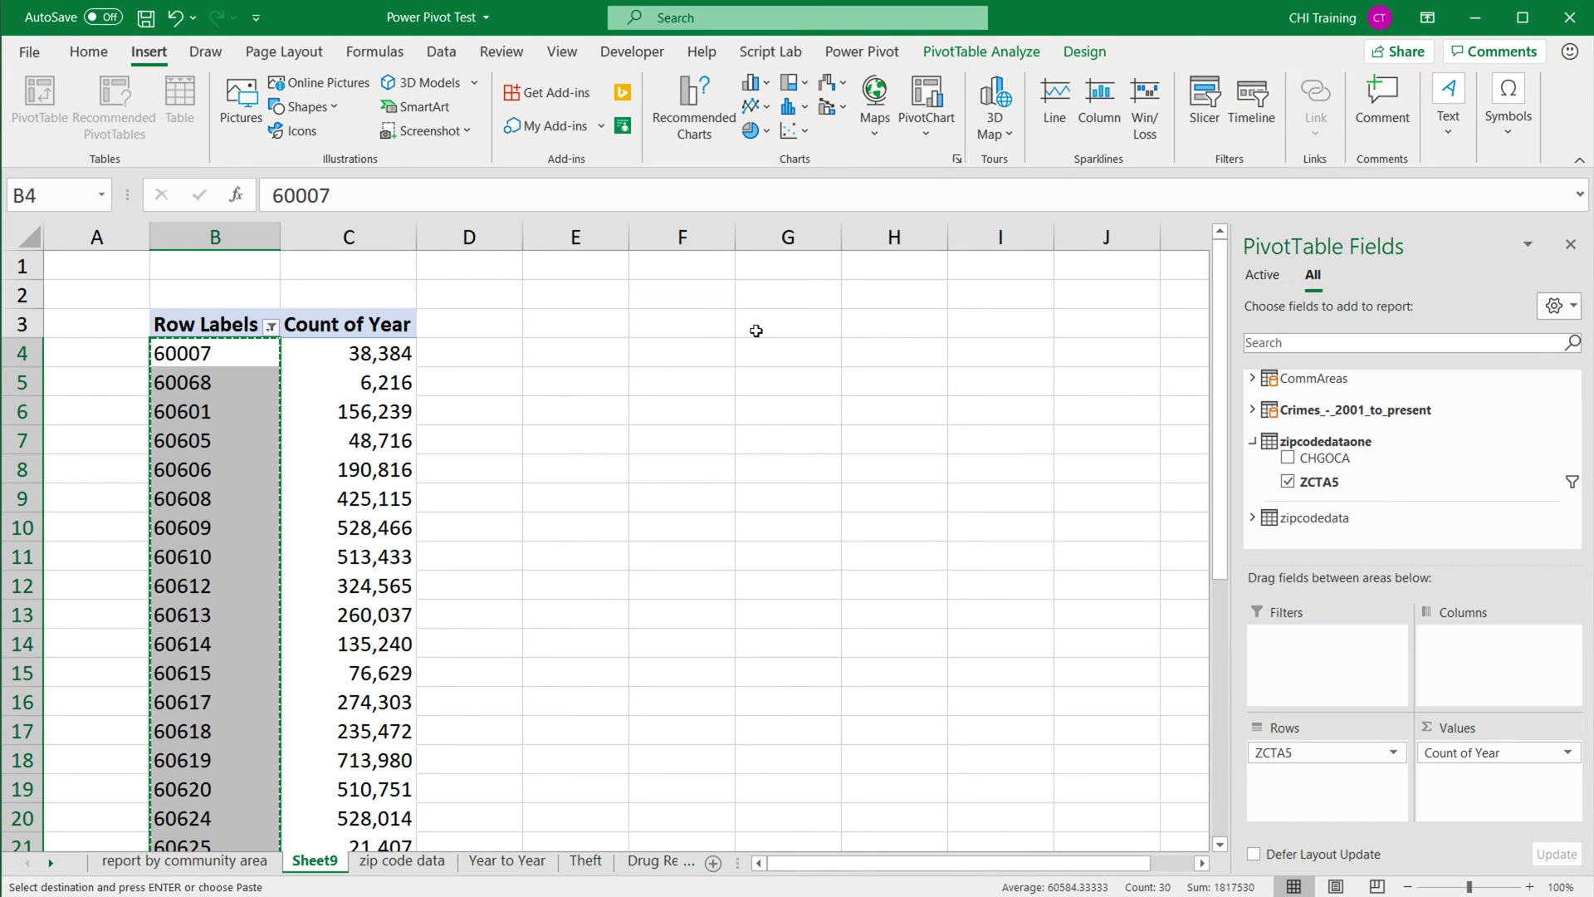
pyautogui.rightClick(861, 353)
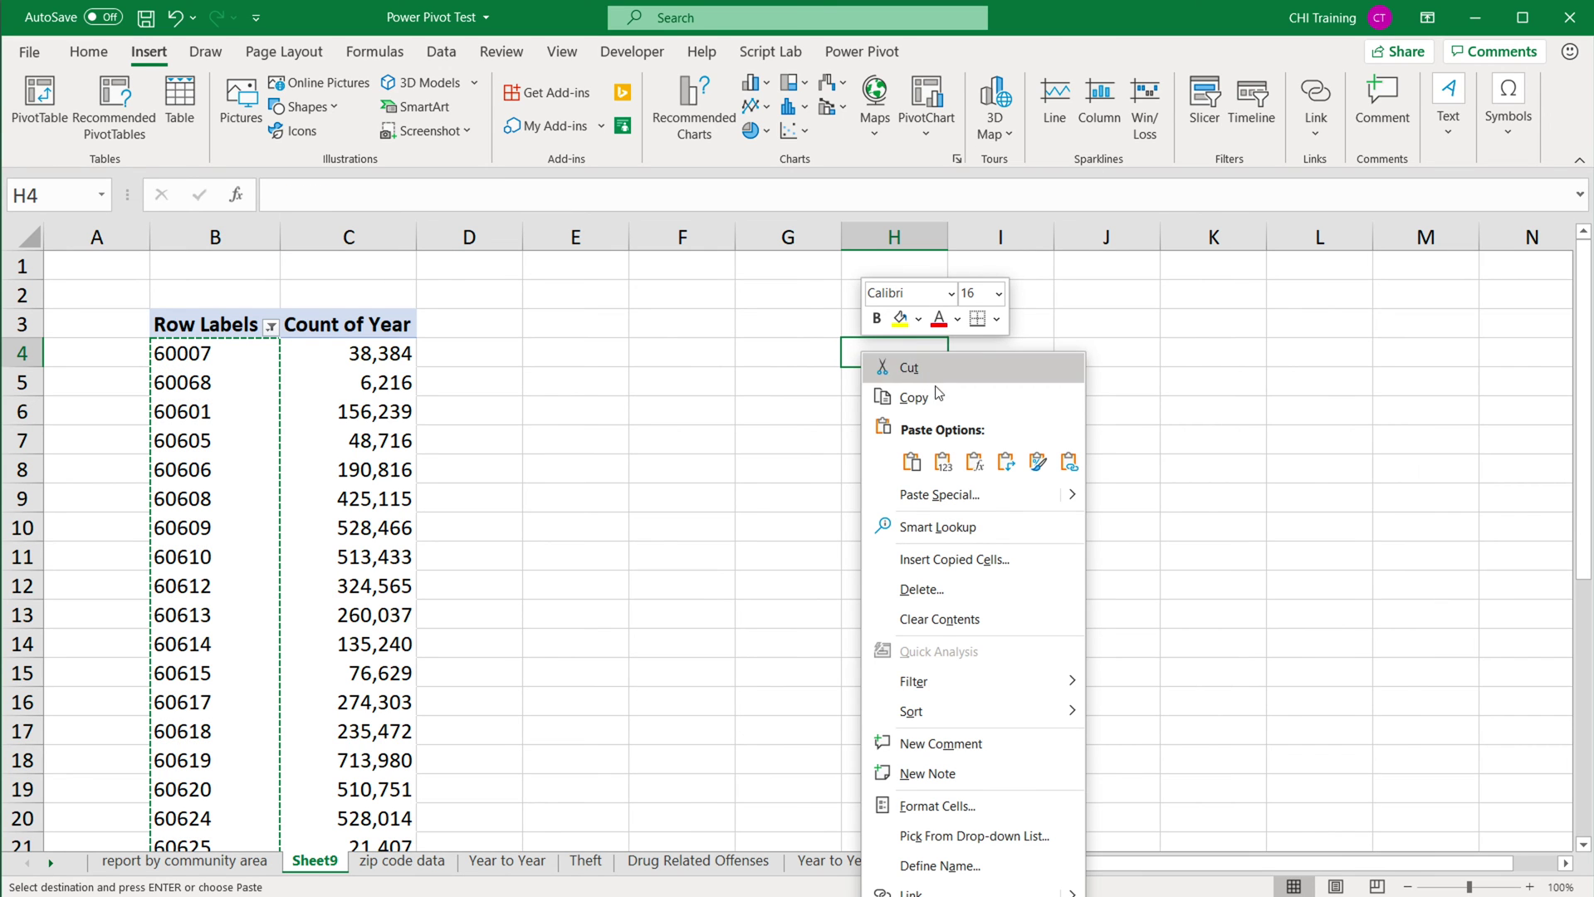
pyautogui.click(934, 461)
# Add headings 'Zip Codes' in H3 and 'Total # of Crimes' in I3, widening column I.
pyautogui.click(893, 320)
pyautogui.write('Zip Codes')
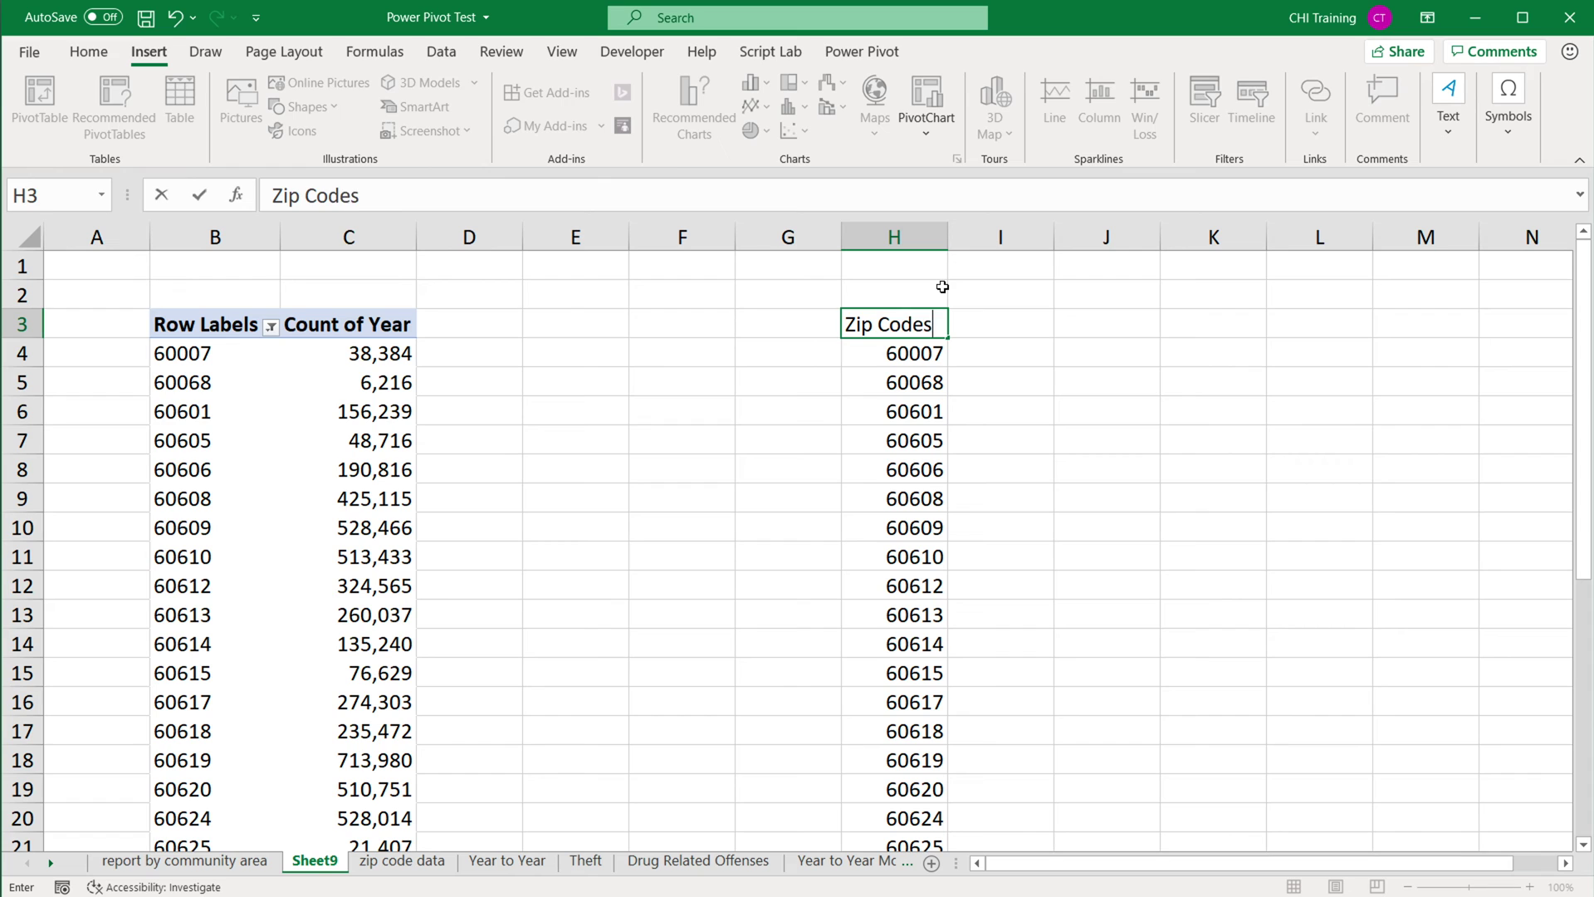
pyautogui.press('Return')
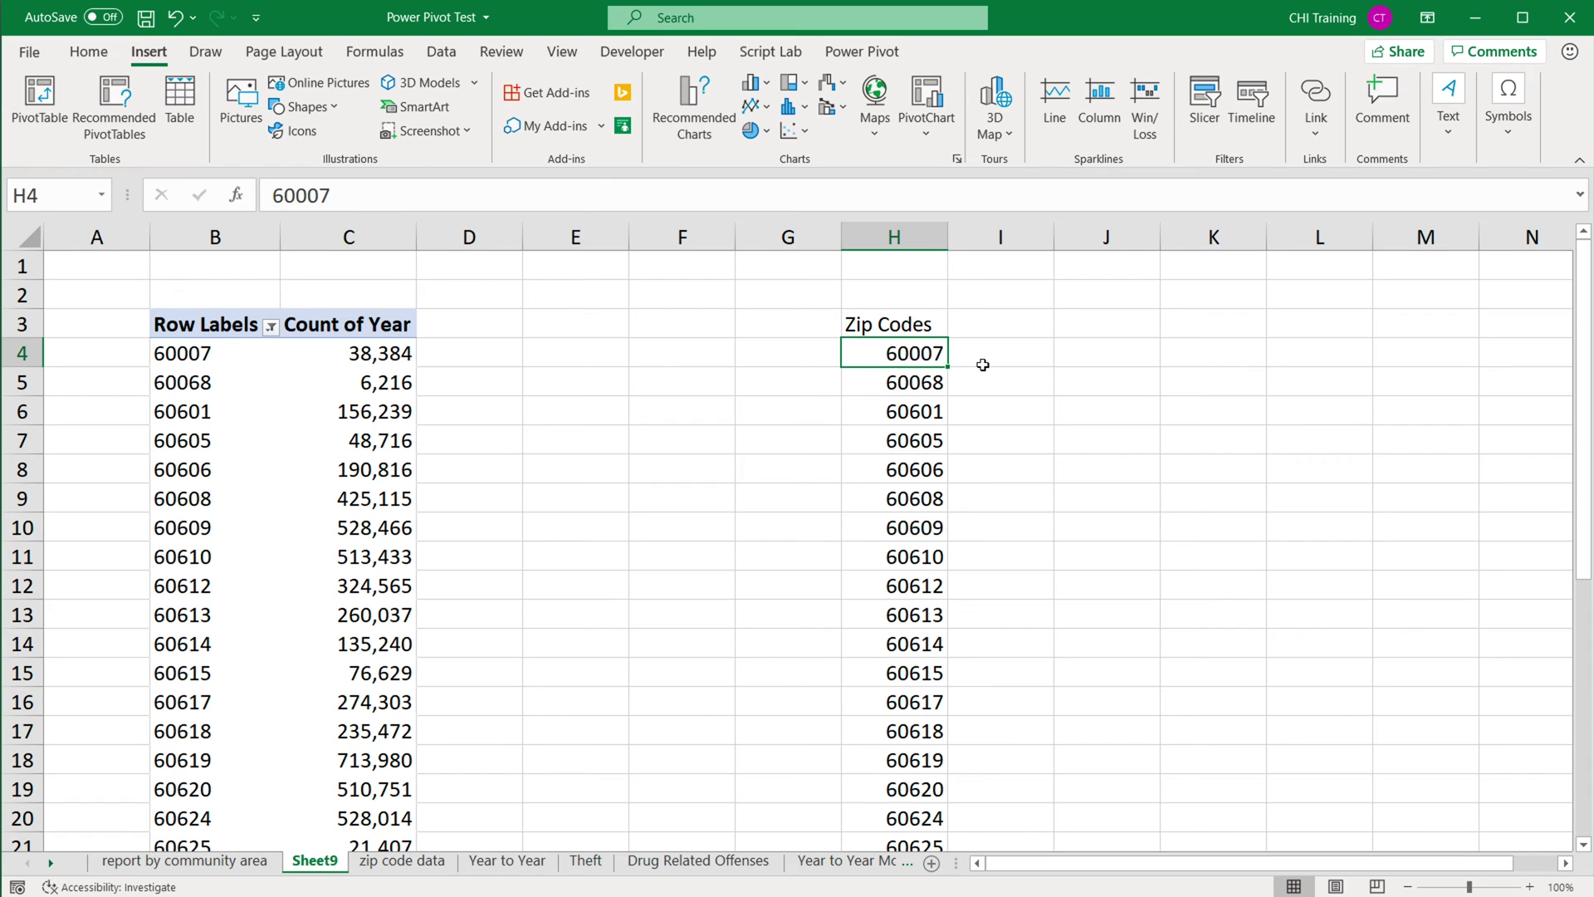
pyautogui.click(984, 364)
pyautogui.click(972, 321)
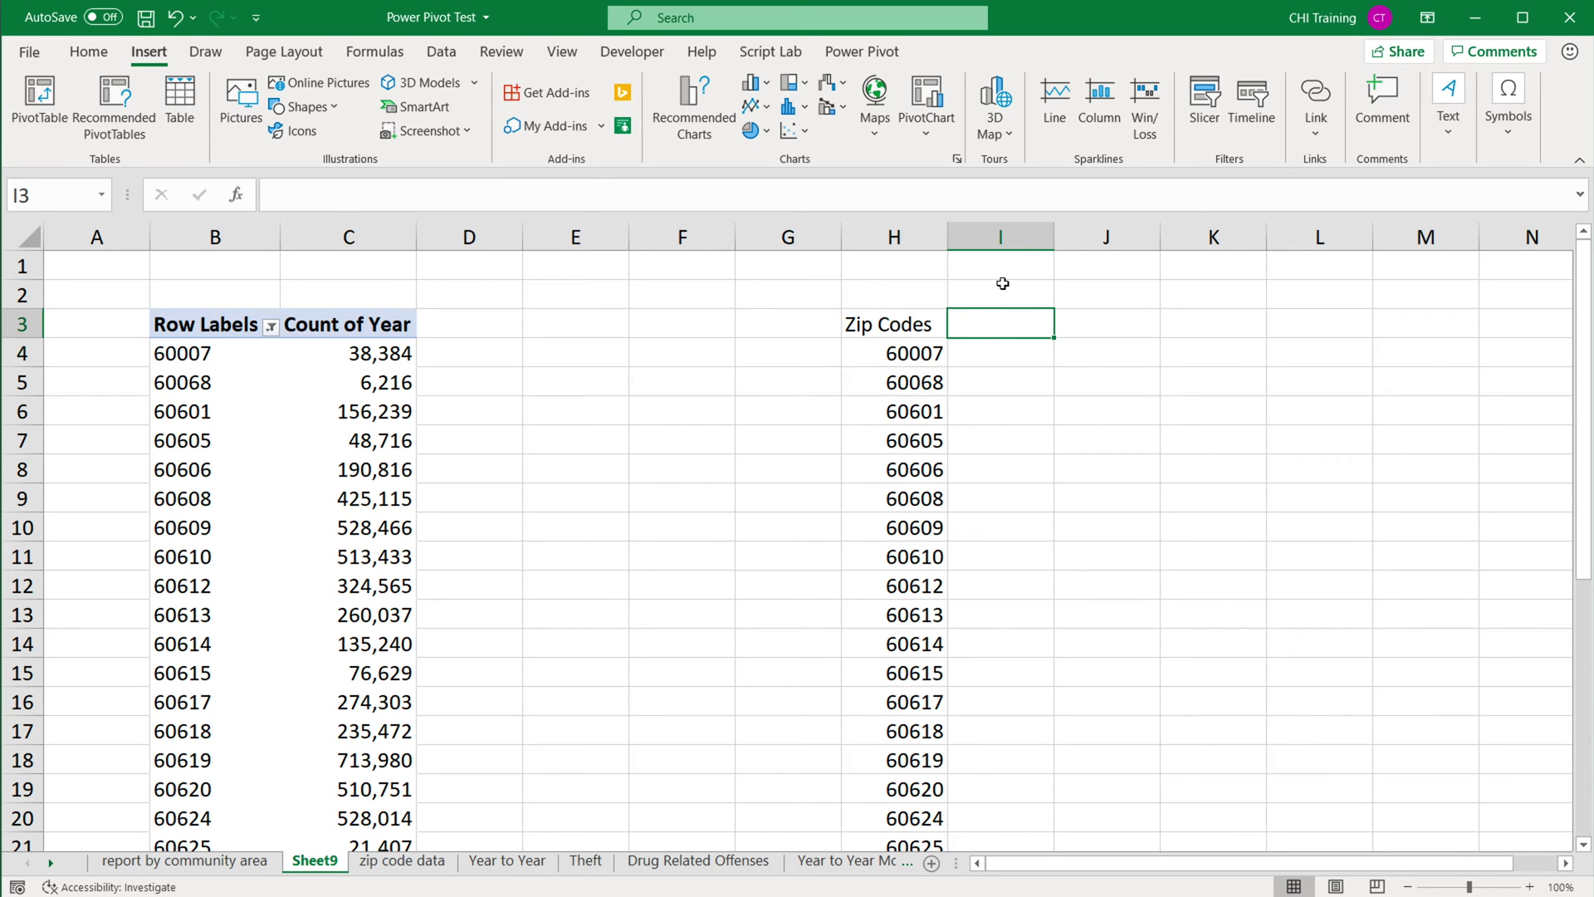
pyautogui.write('Total # of Crimes')
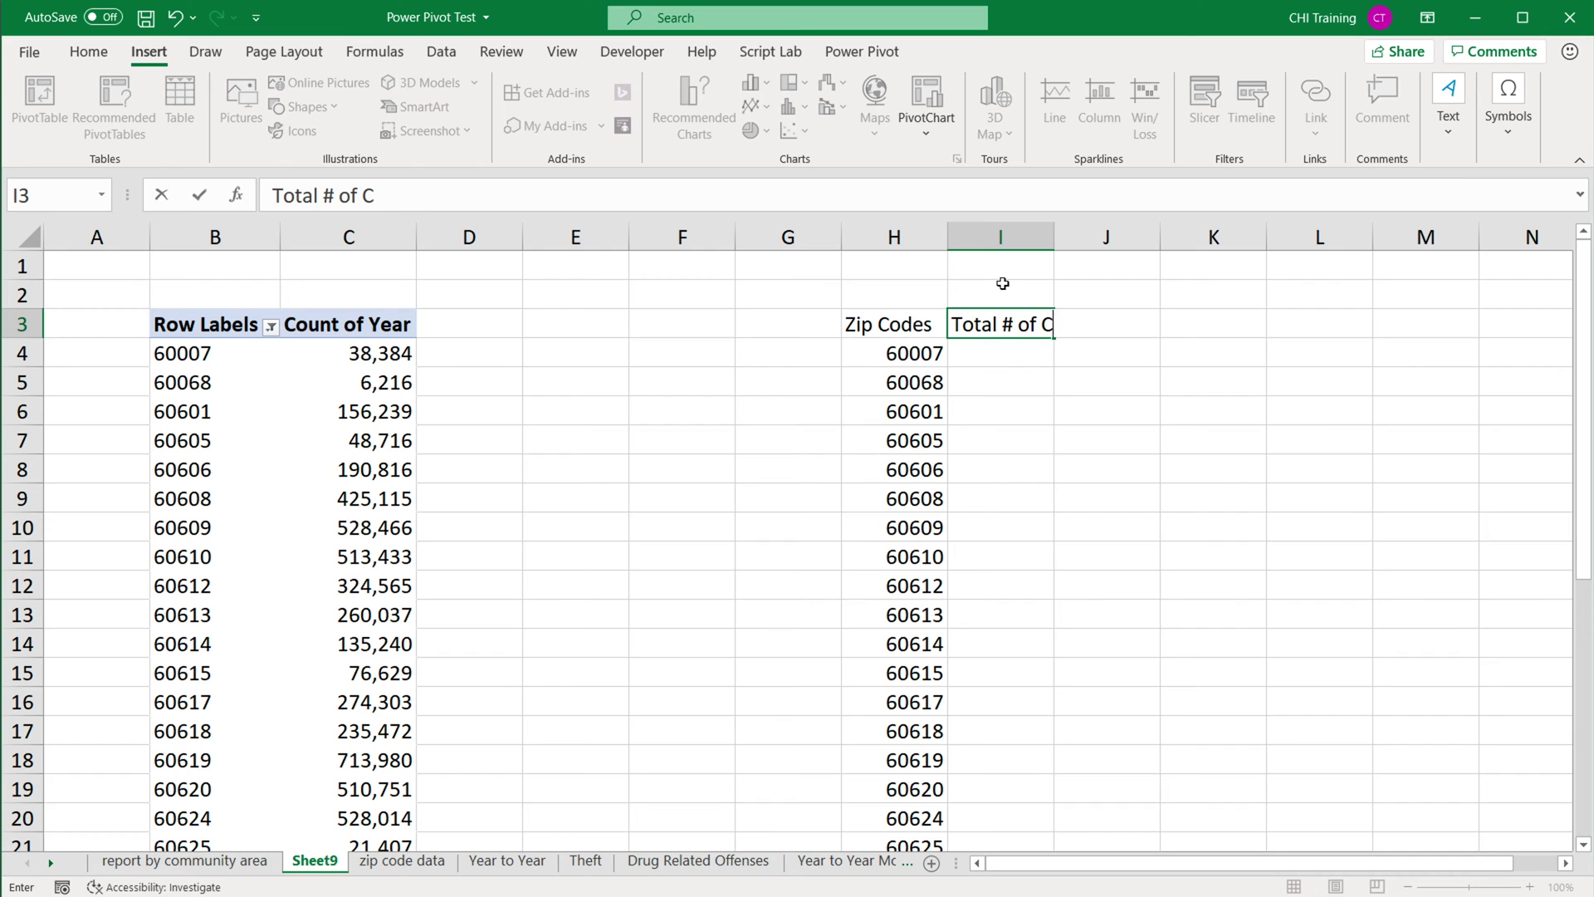
pyautogui.press('Return')
pyautogui.moveTo(1054, 239); pyautogui.dragTo(1121, 249)
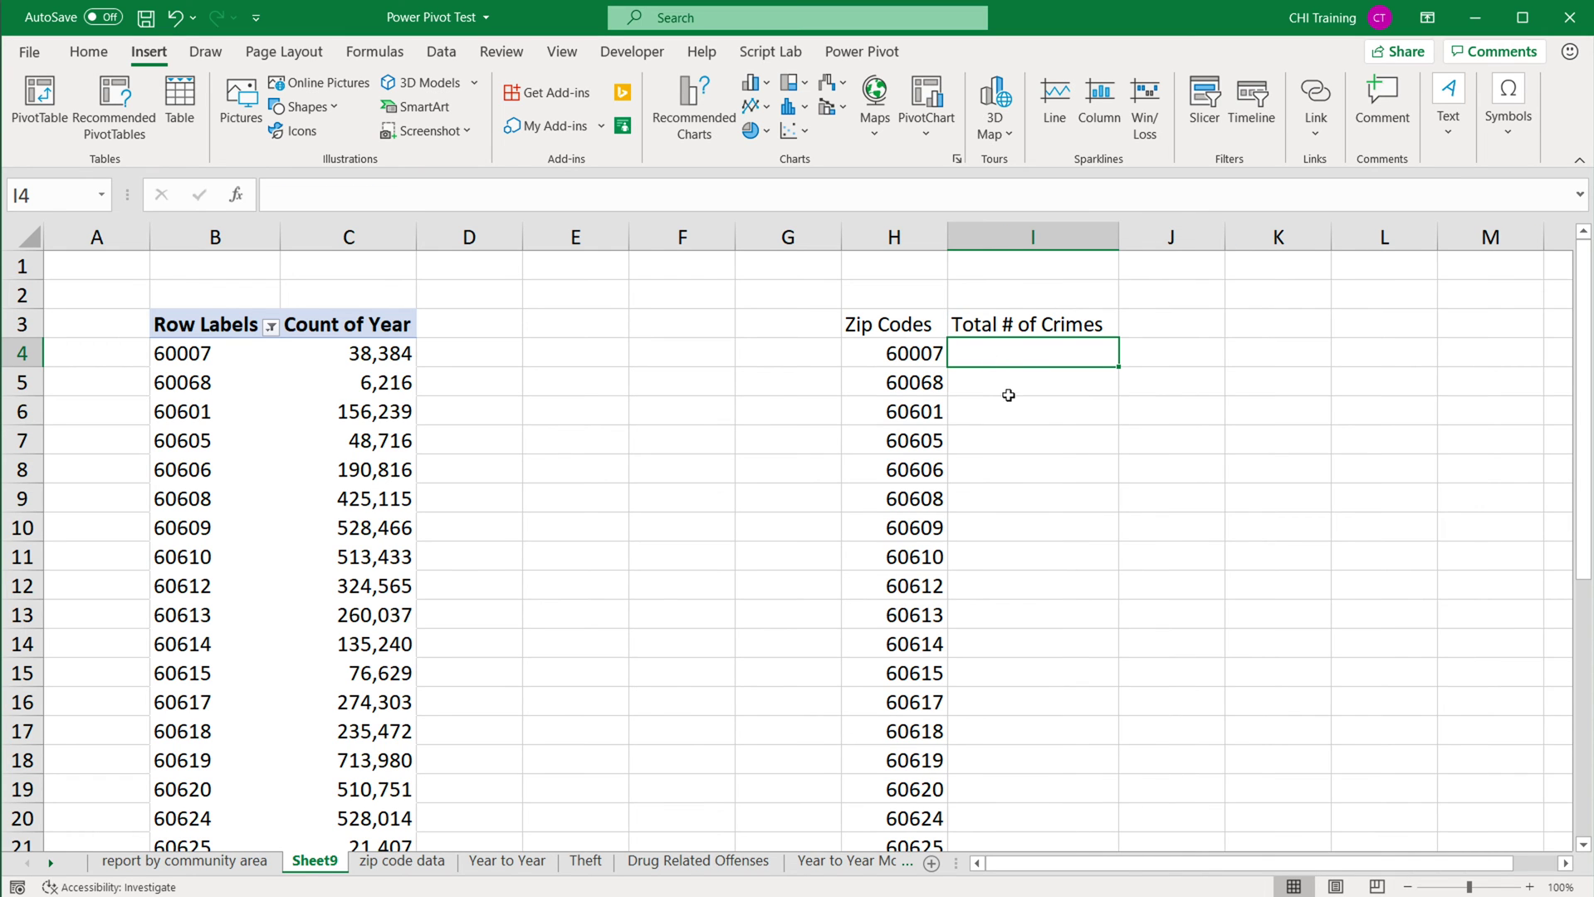
# Start a GETPIVOTDATA formula in I4 referencing the pivot's count for zip code 60007.
pyautogui.click(197, 359)
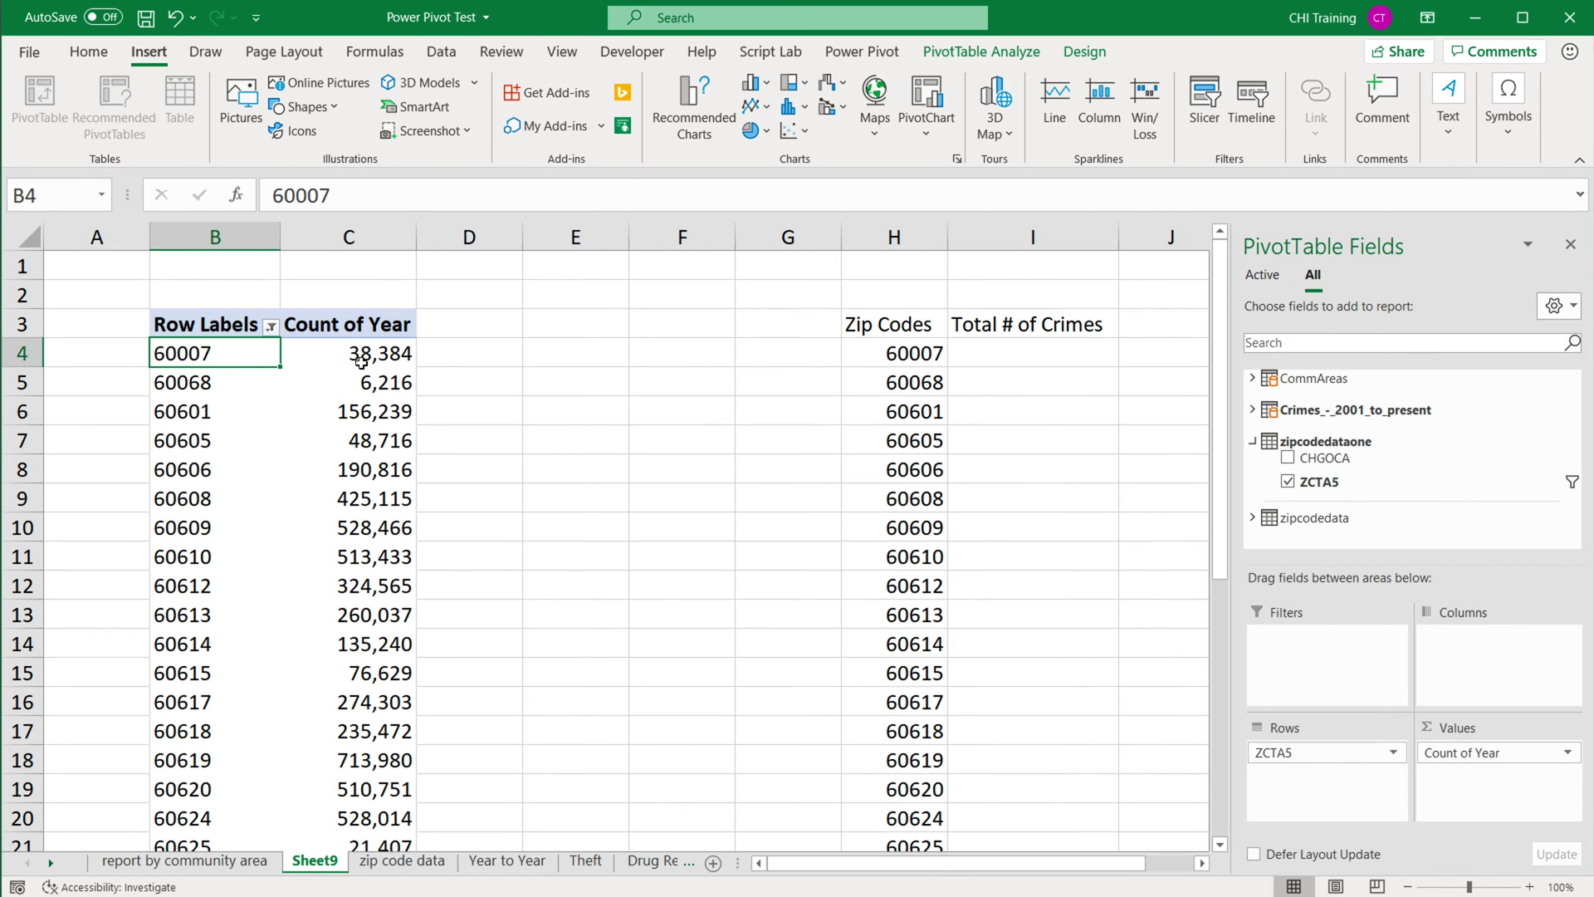
pyautogui.click(362, 361)
pyautogui.click(1001, 355)
pyautogui.write('=')
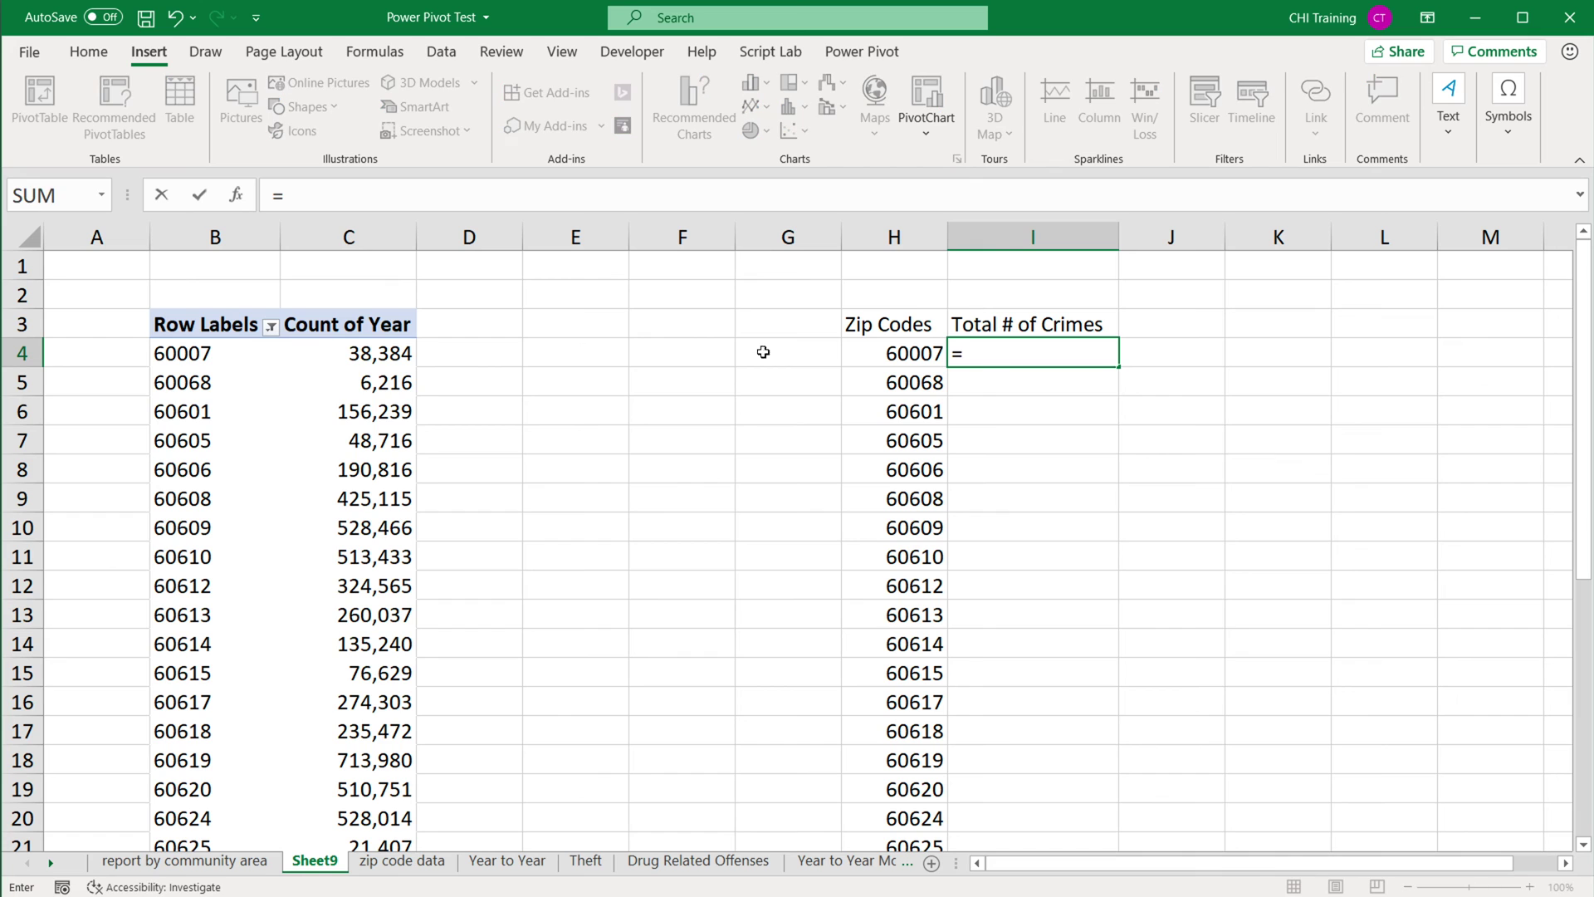
pyautogui.click(361, 359)
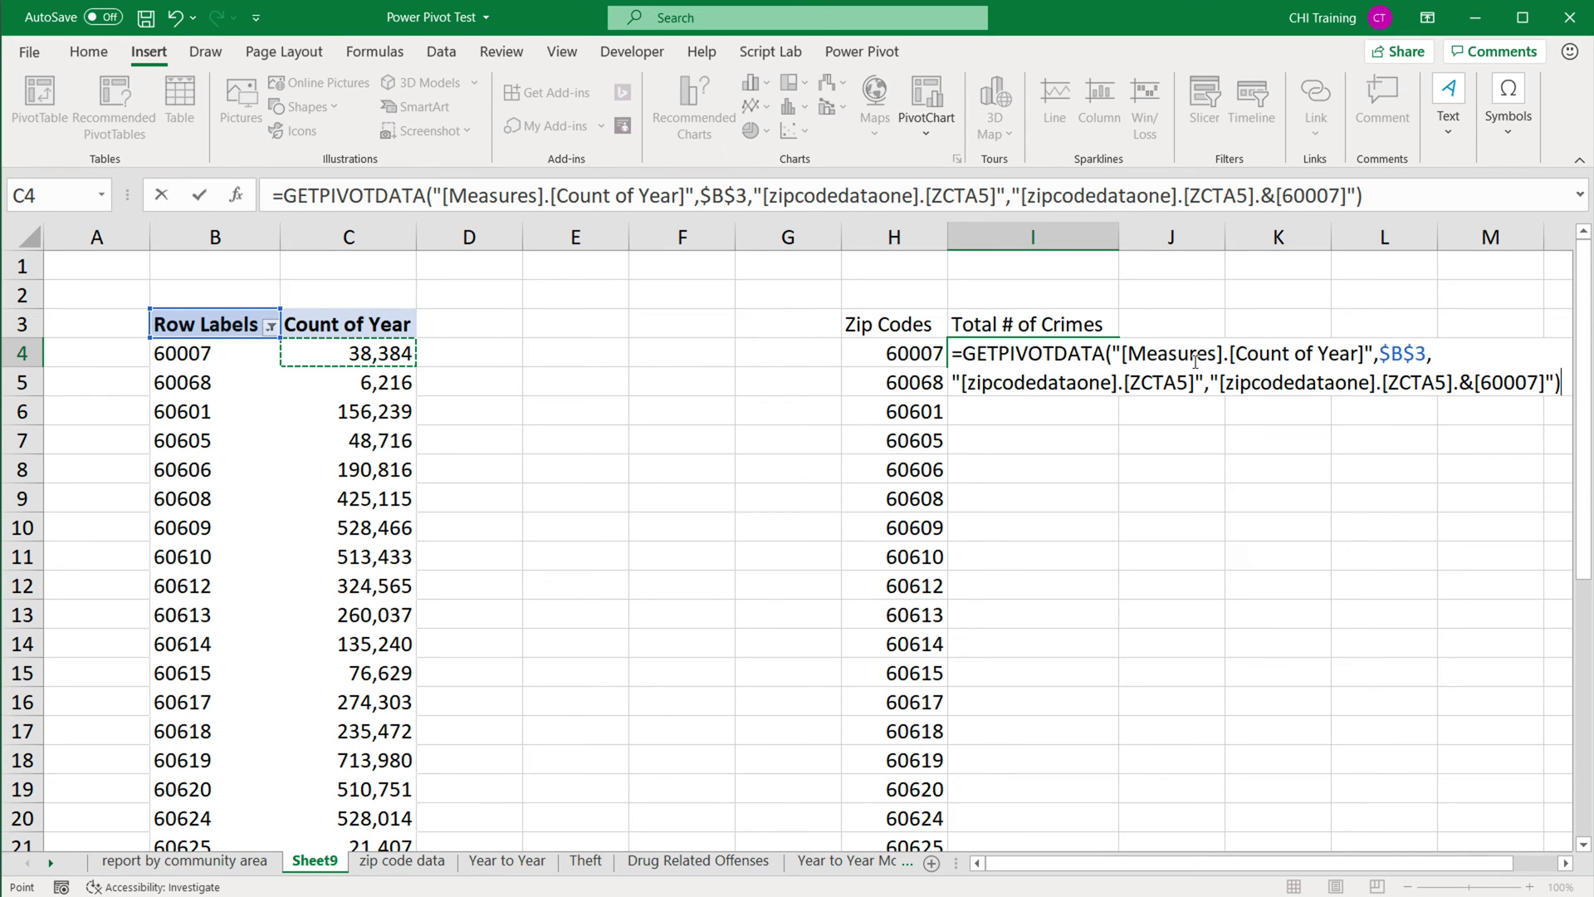
# Replace the hard-coded 60007 in the formula with "&H4&", giving 38384.
pyautogui.doubleClick(1482, 382)
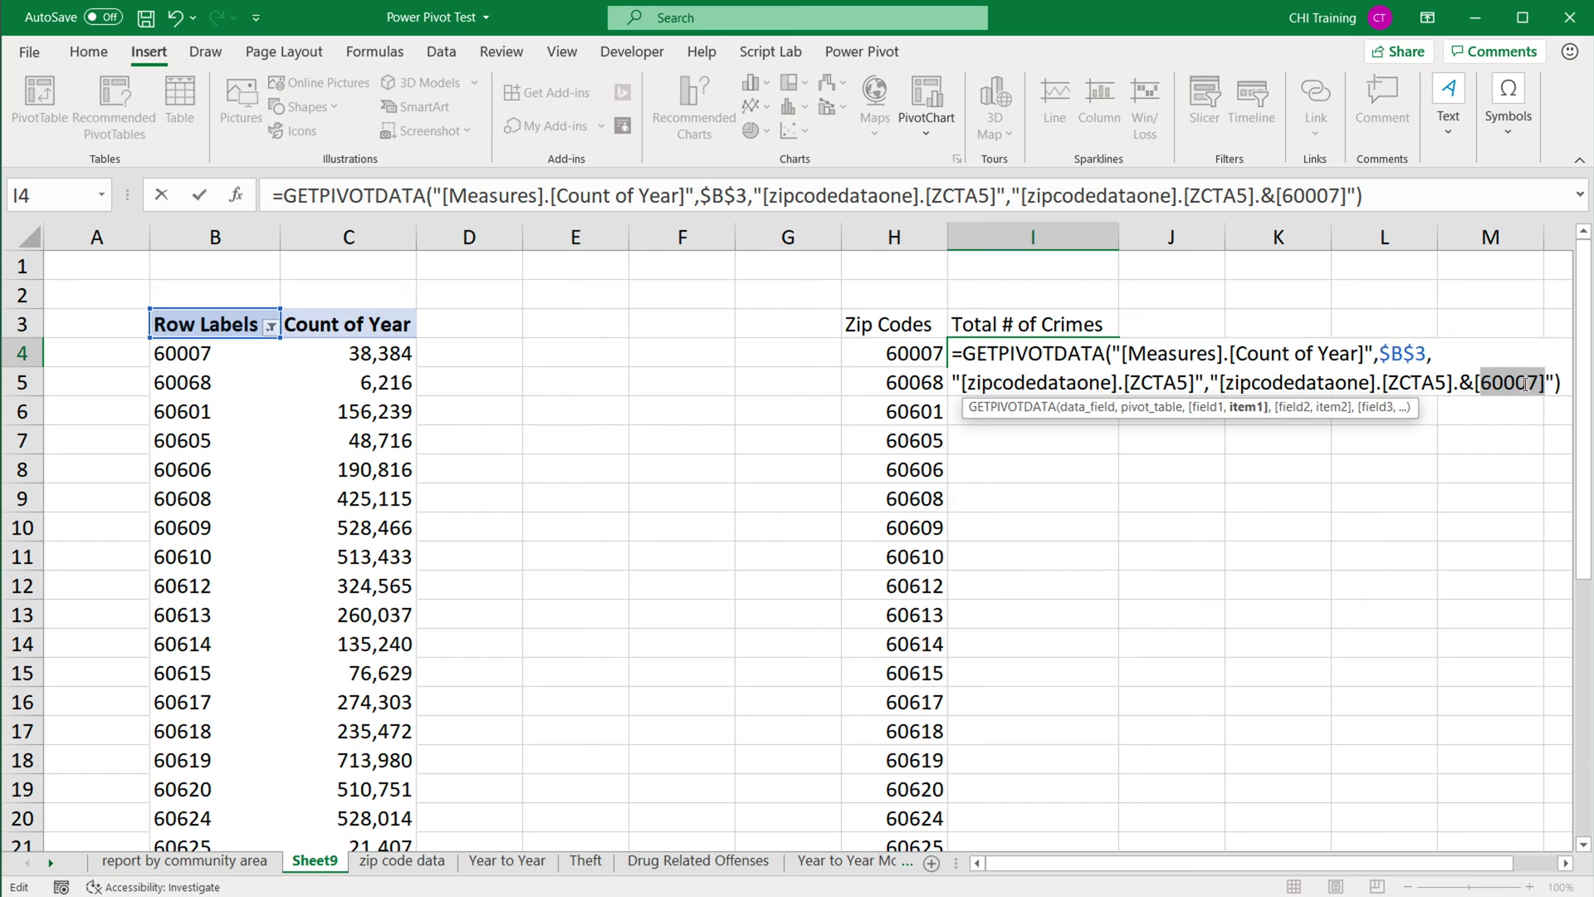
pyautogui.click(1509, 383)
pyautogui.moveTo(1486, 383); pyautogui.dragTo(1539, 382)
pyautogui.moveTo(1474, 382); pyautogui.dragTo(1553, 382)
pyautogui.press('Right')
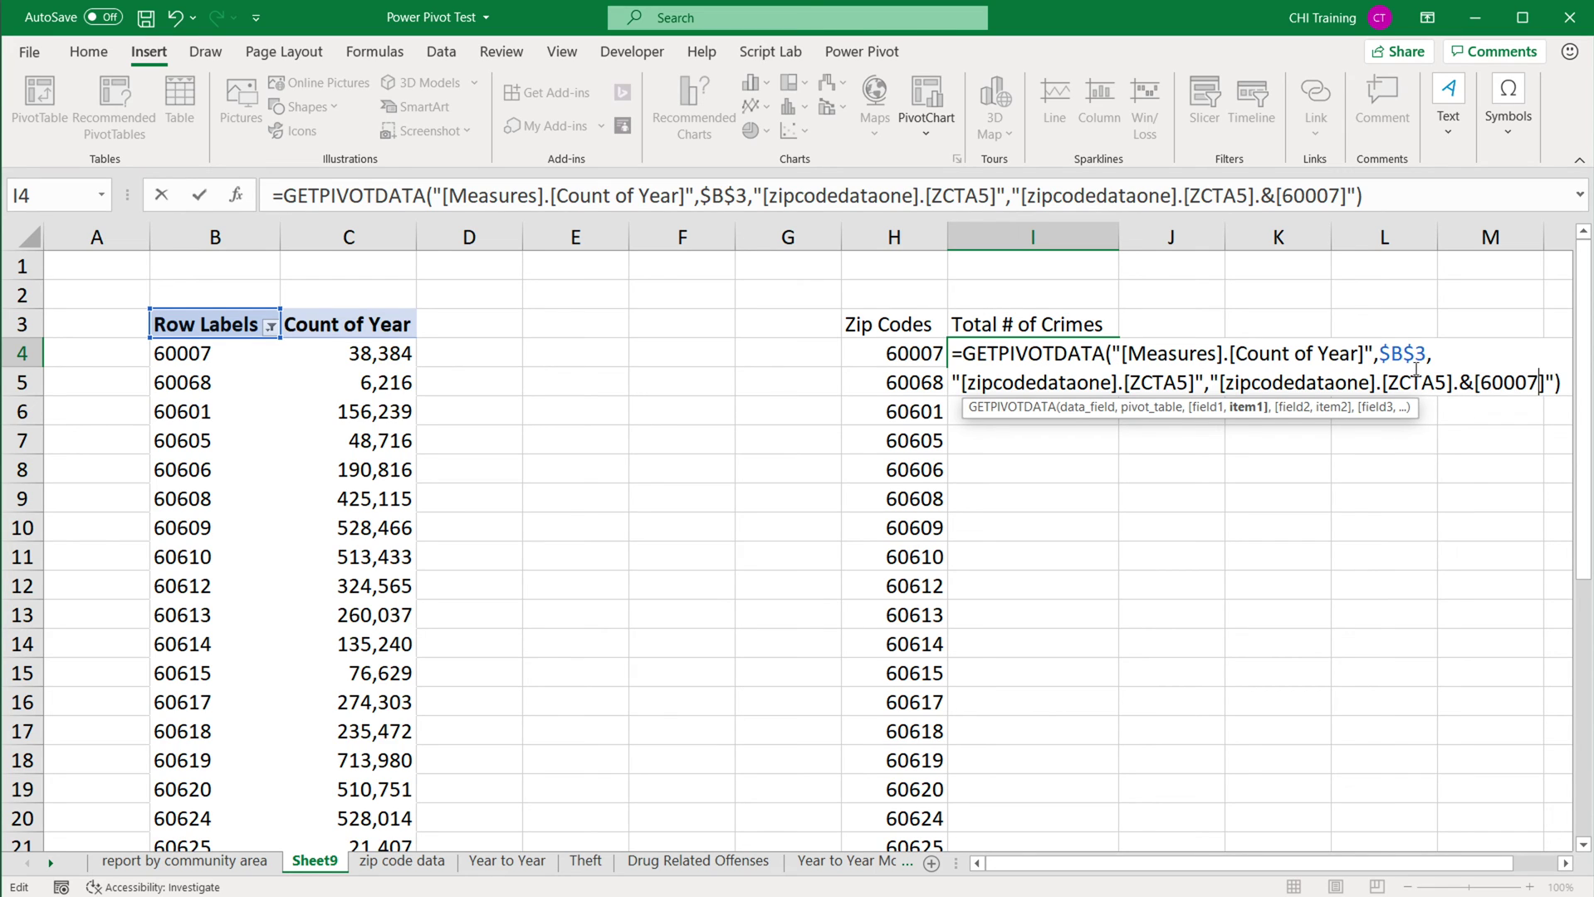
pyautogui.click(1505, 382)
pyautogui.press('BackSpace')
pyautogui.press('BackSpace')
pyautogui.press('BackSpace')
pyautogui.press('BackSpace')
pyautogui.press('BackSpace')
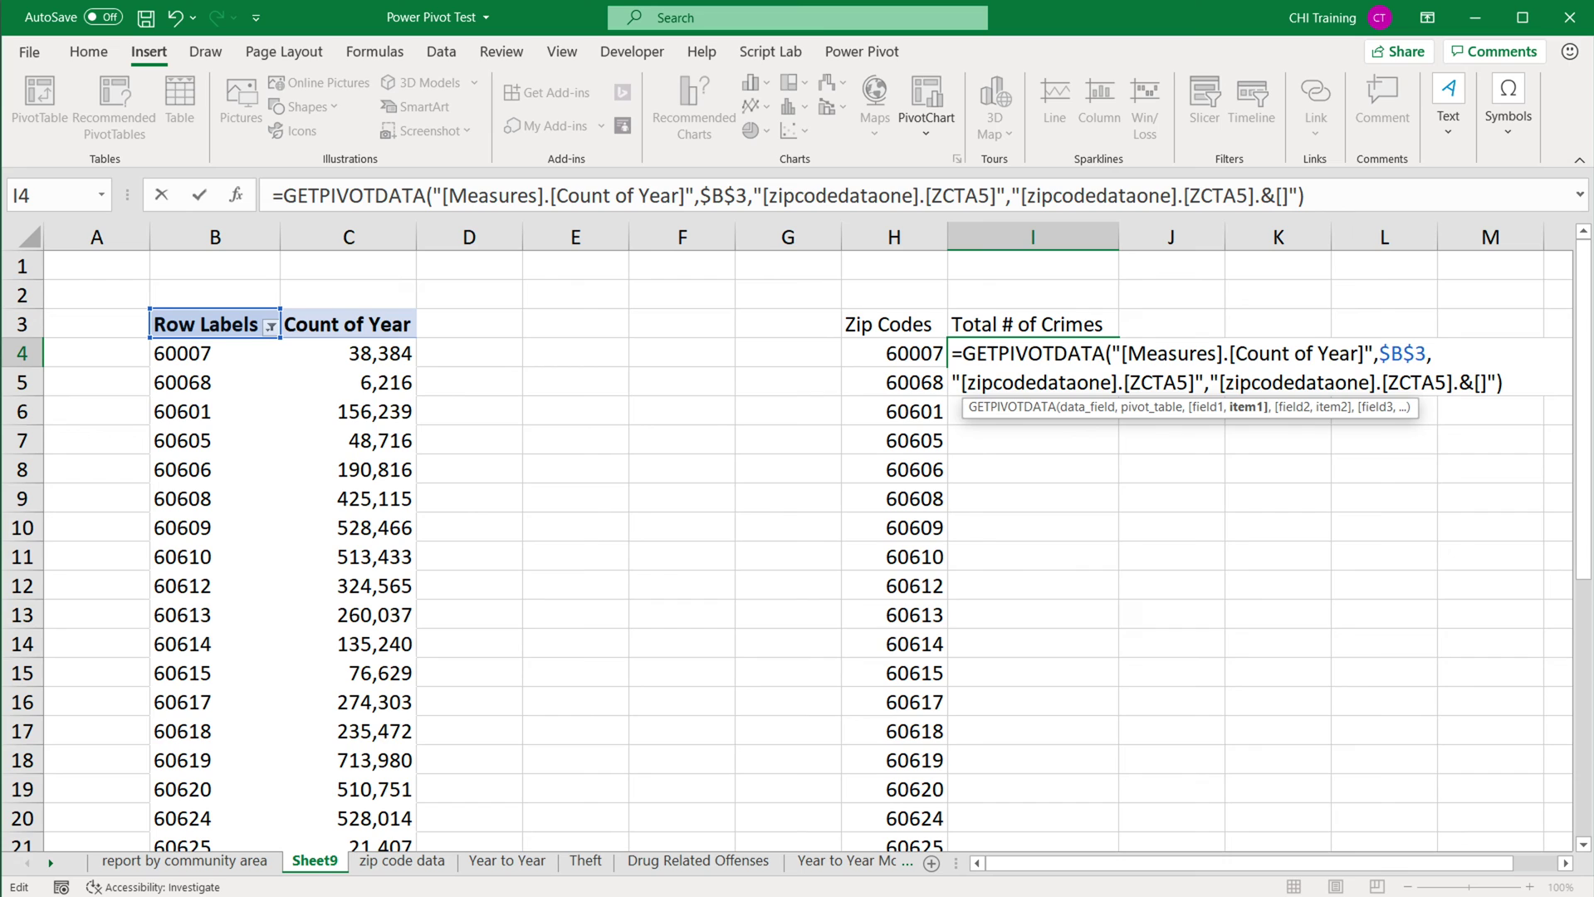
pyautogui.write('"&')
pyautogui.click(896, 352)
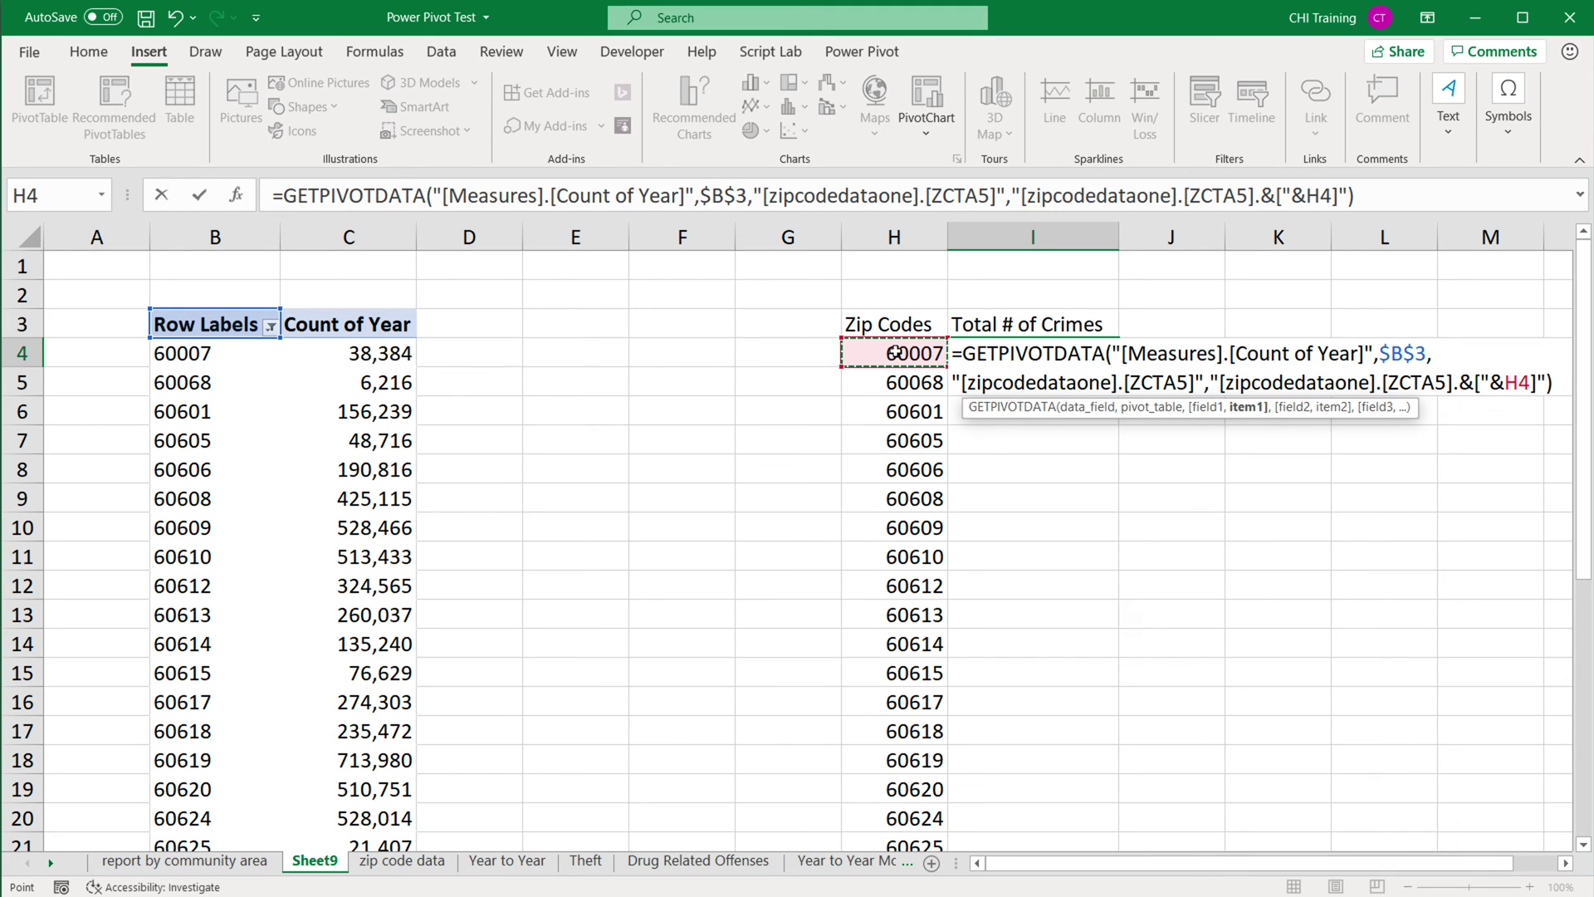
pyautogui.write('&')
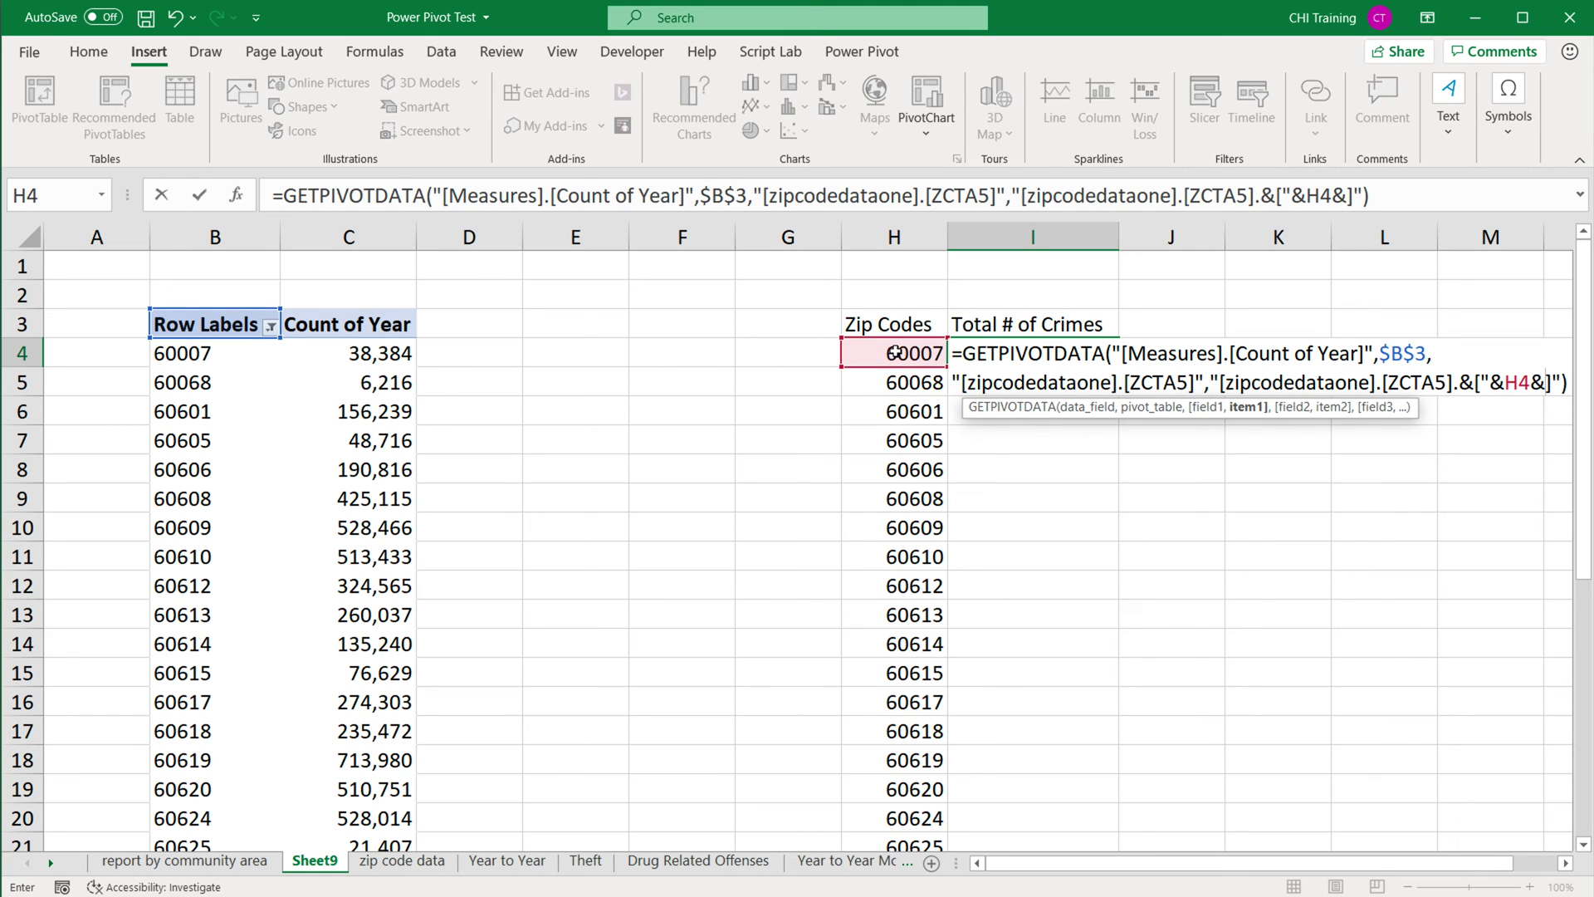
pyautogui.write('"')
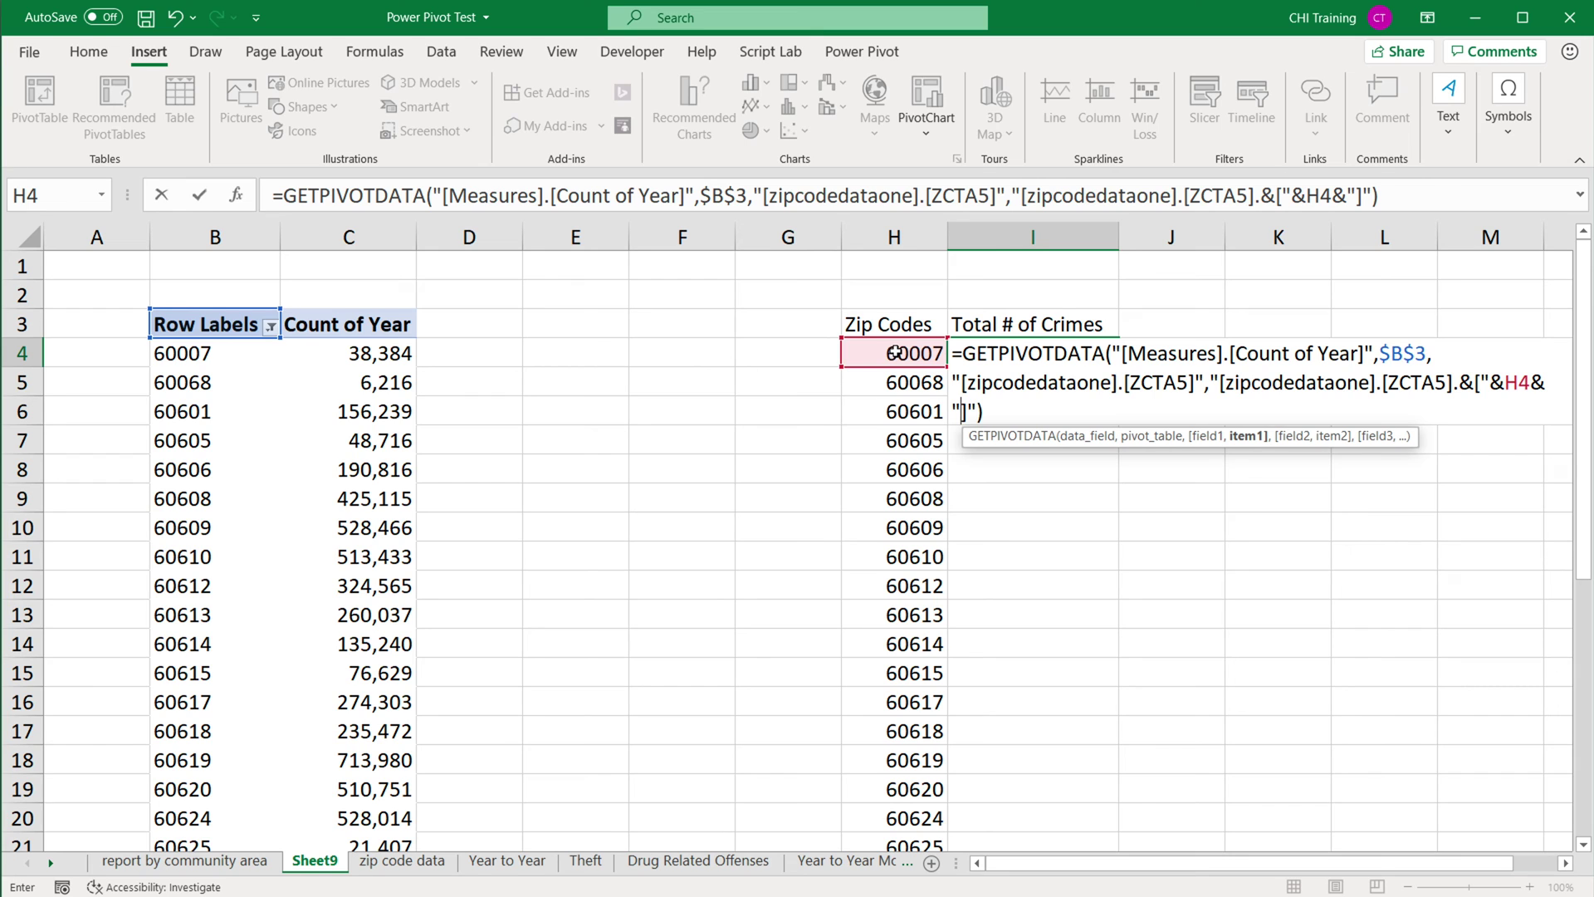
pyautogui.press('Return')
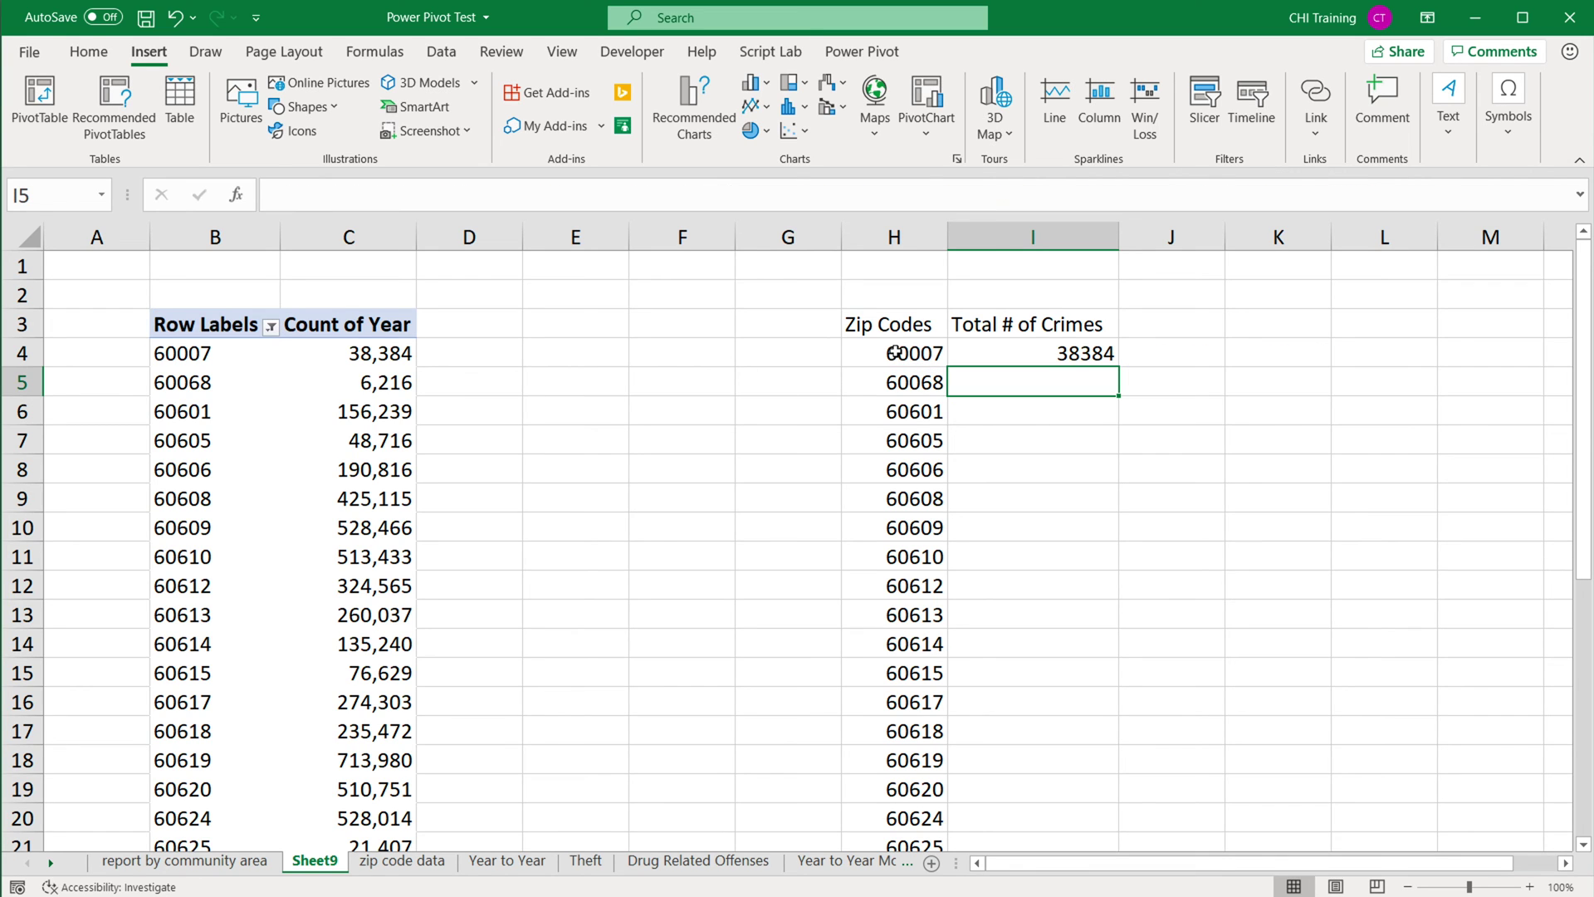
# Fill the I4 formula down for every zip code and check results against the pivot.
pyautogui.click(362, 347)
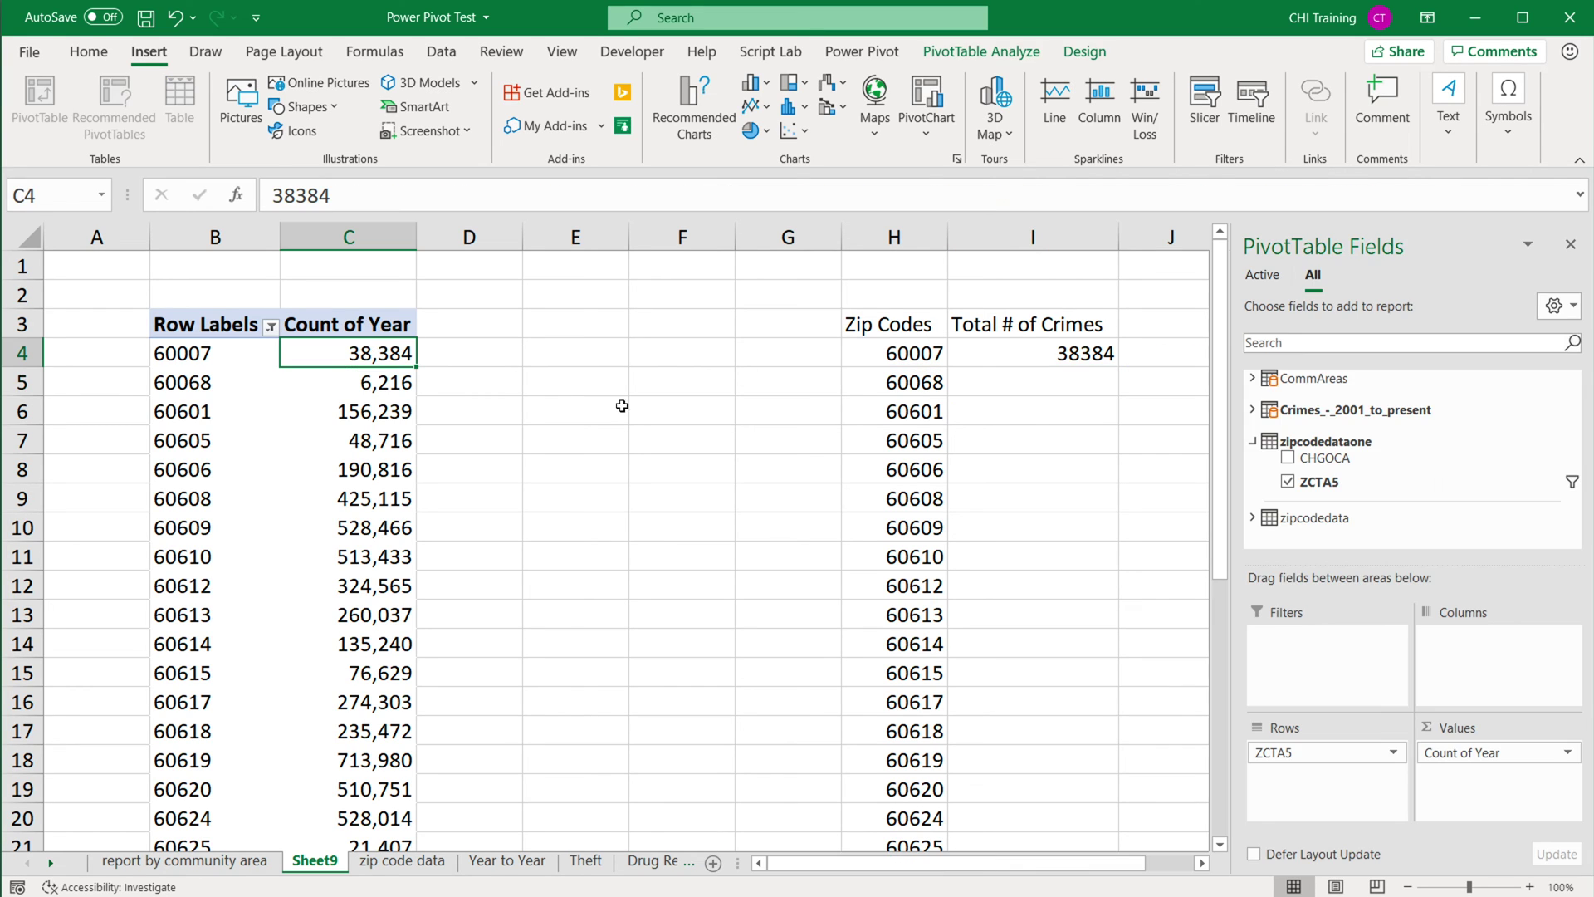
pyautogui.click(1084, 347)
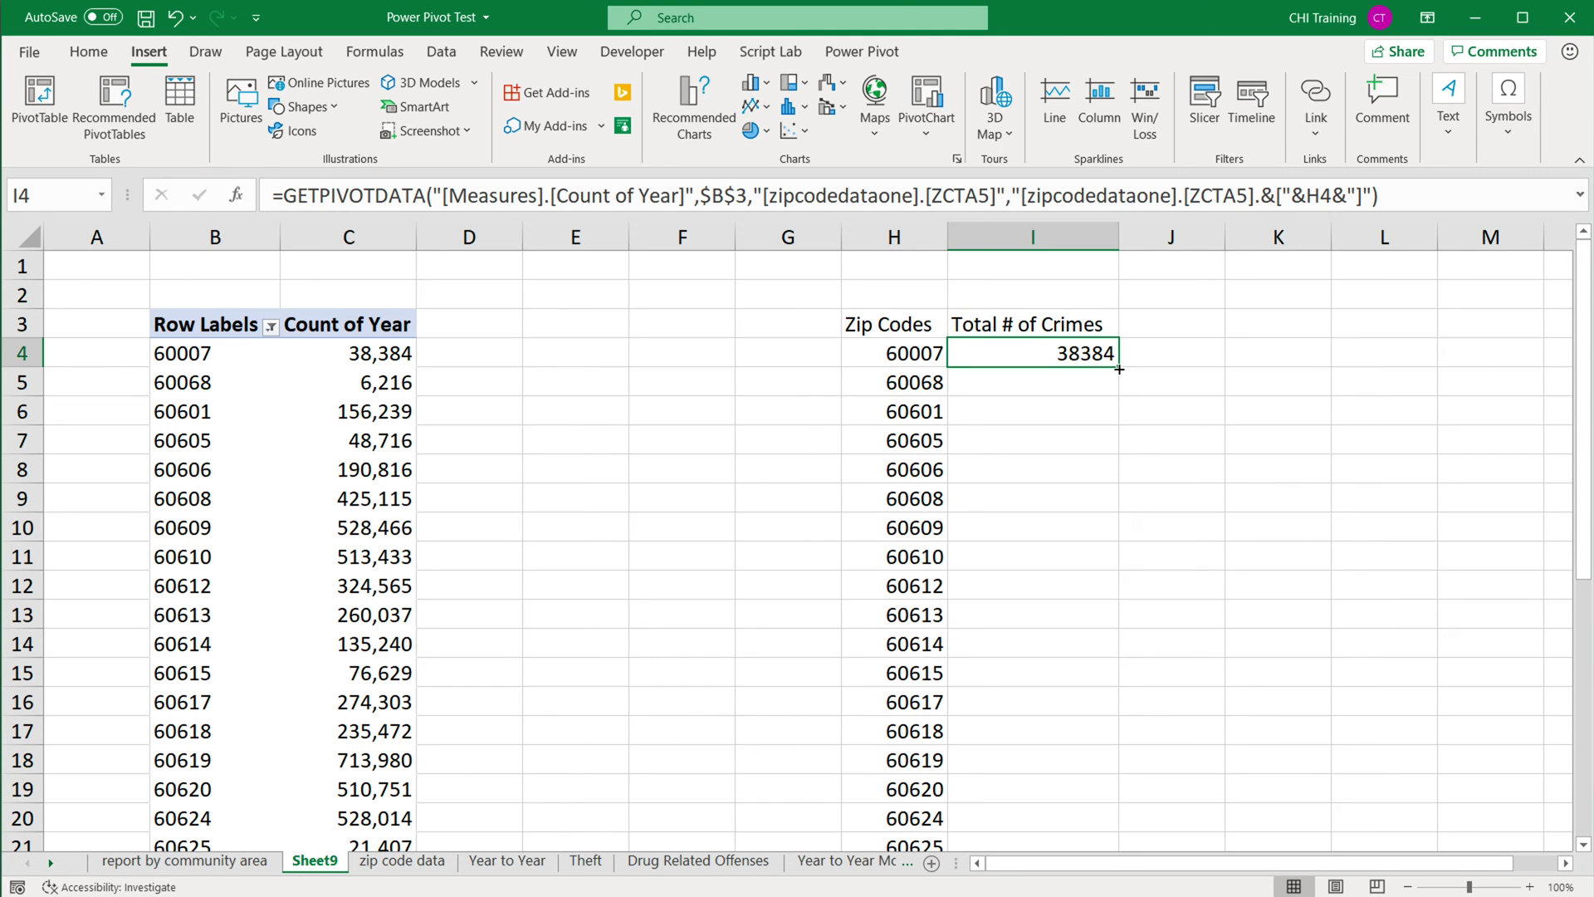
pyautogui.doubleClick(1120, 369)
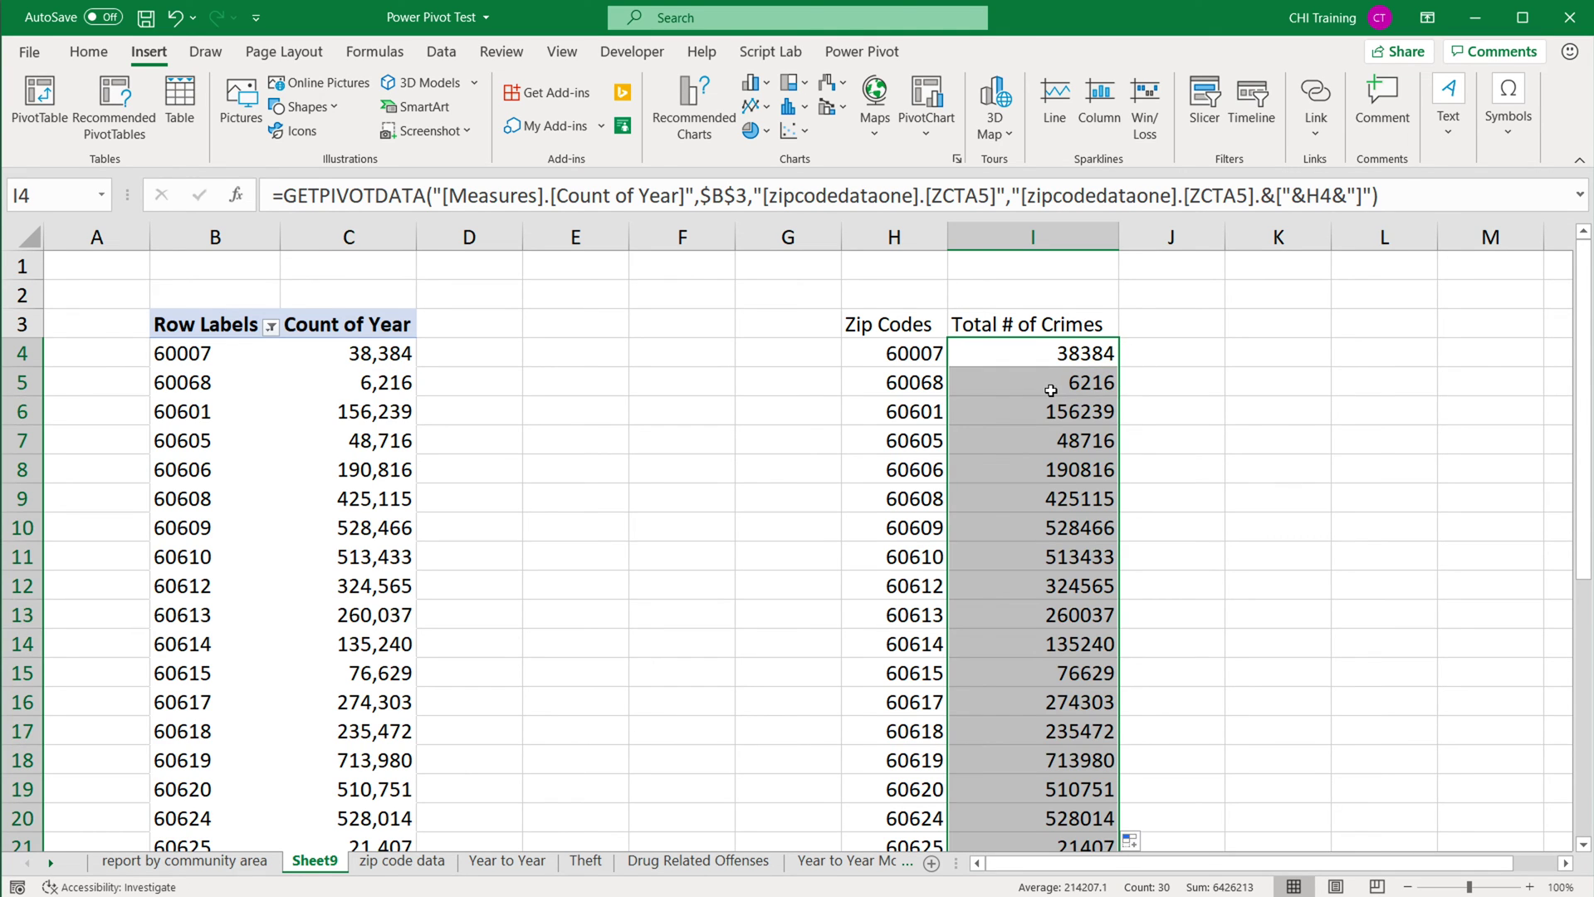
pyautogui.click(888, 384)
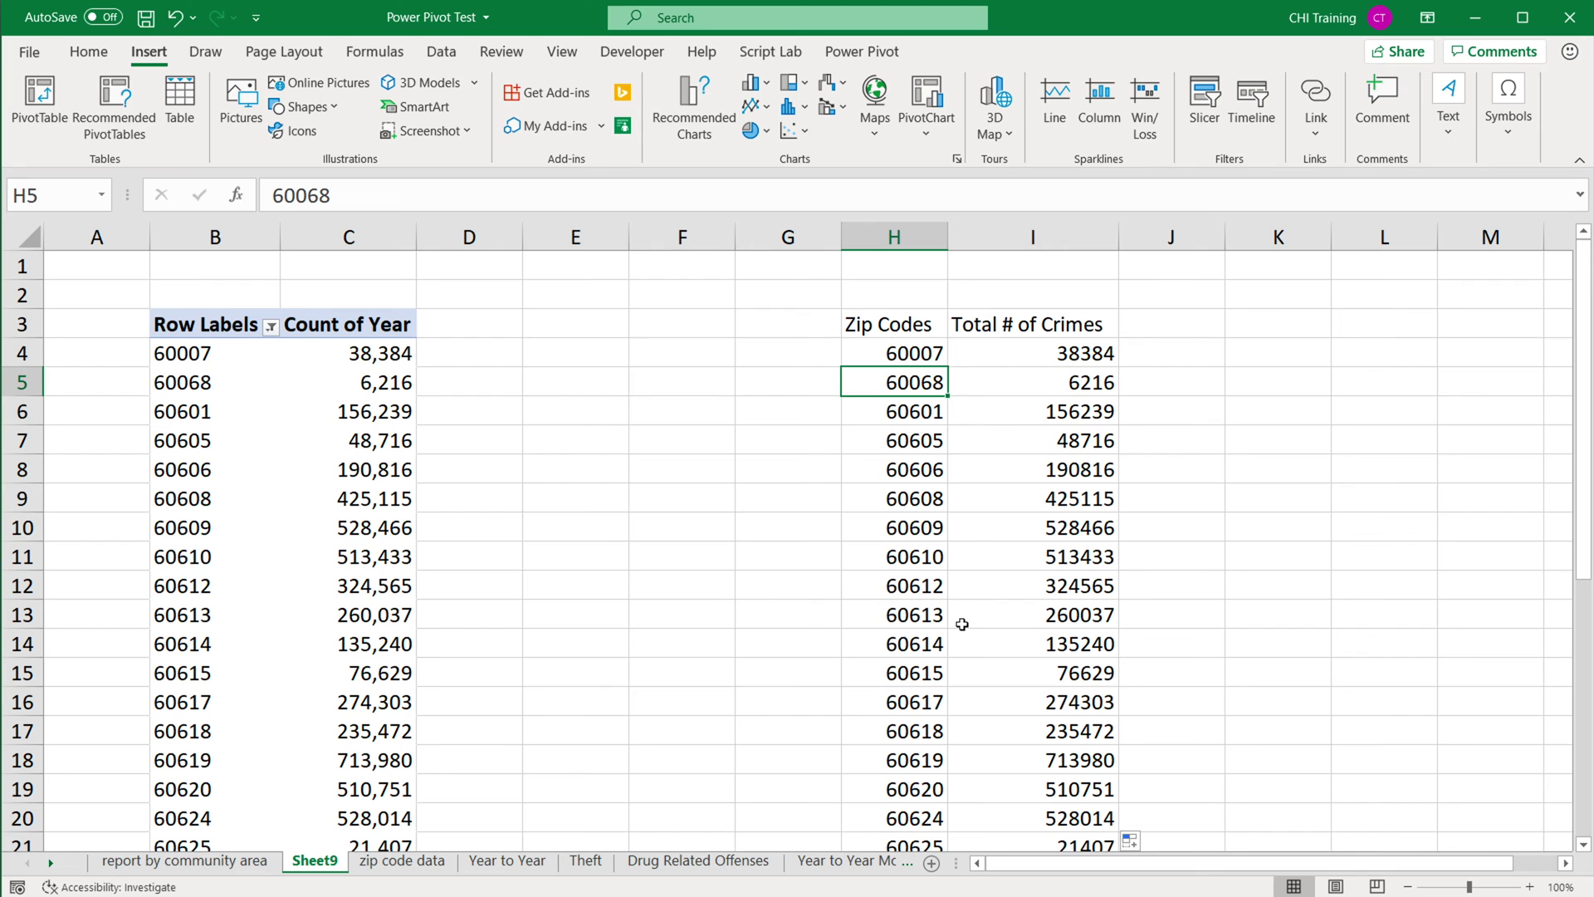
pyautogui.scroll(-6, 964, 626)
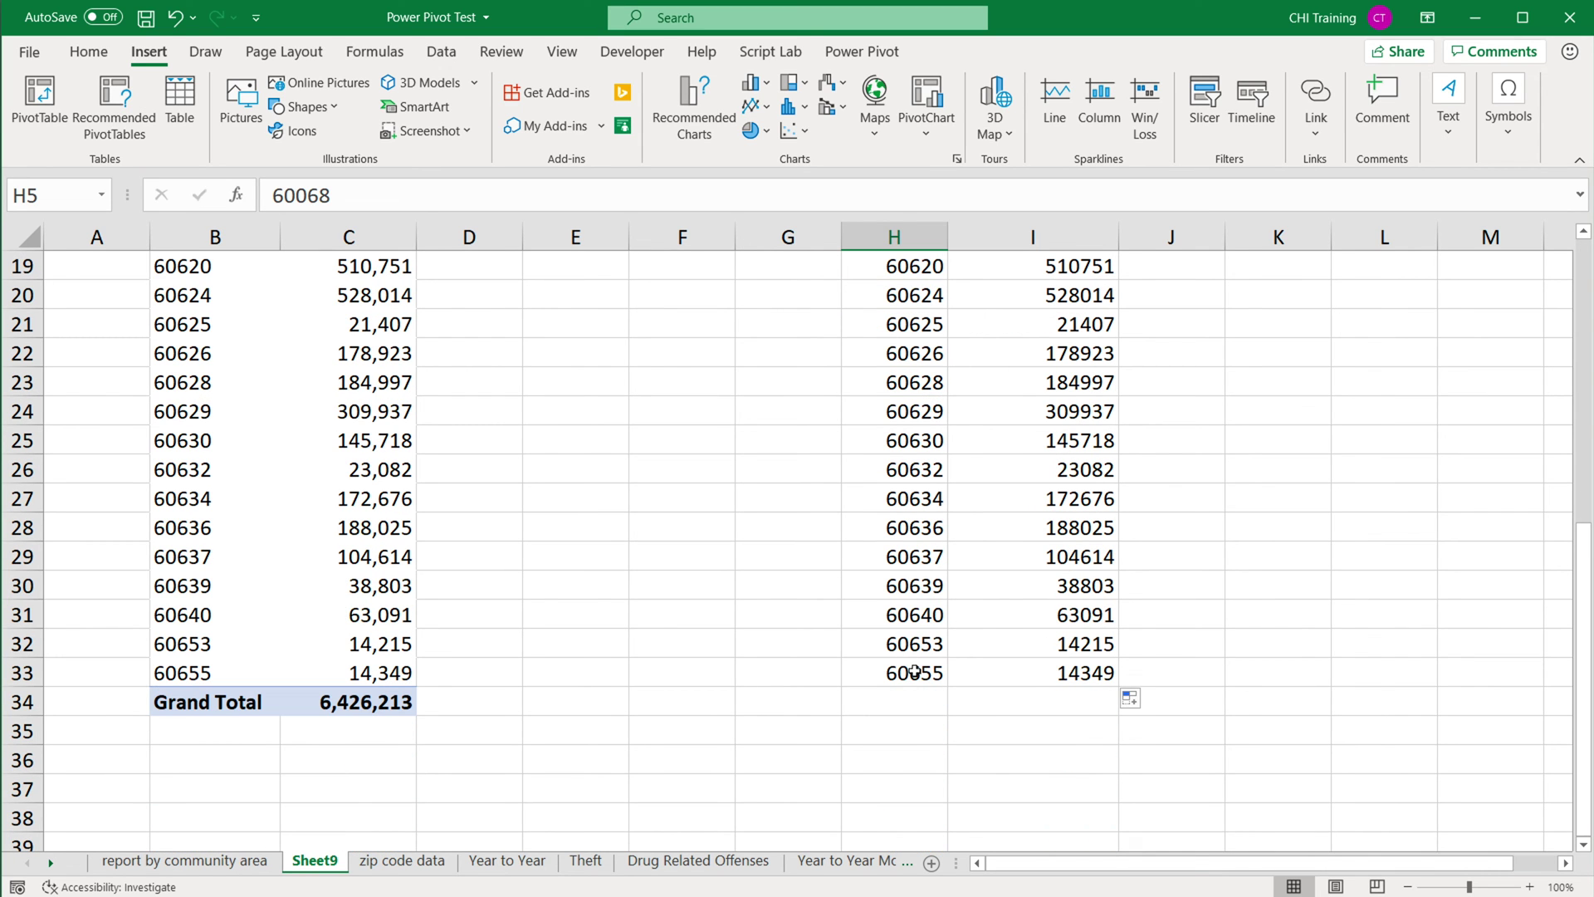
pyautogui.moveTo(925, 669); pyautogui.dragTo(1018, 416)
pyautogui.scroll(6, 1018, 446)
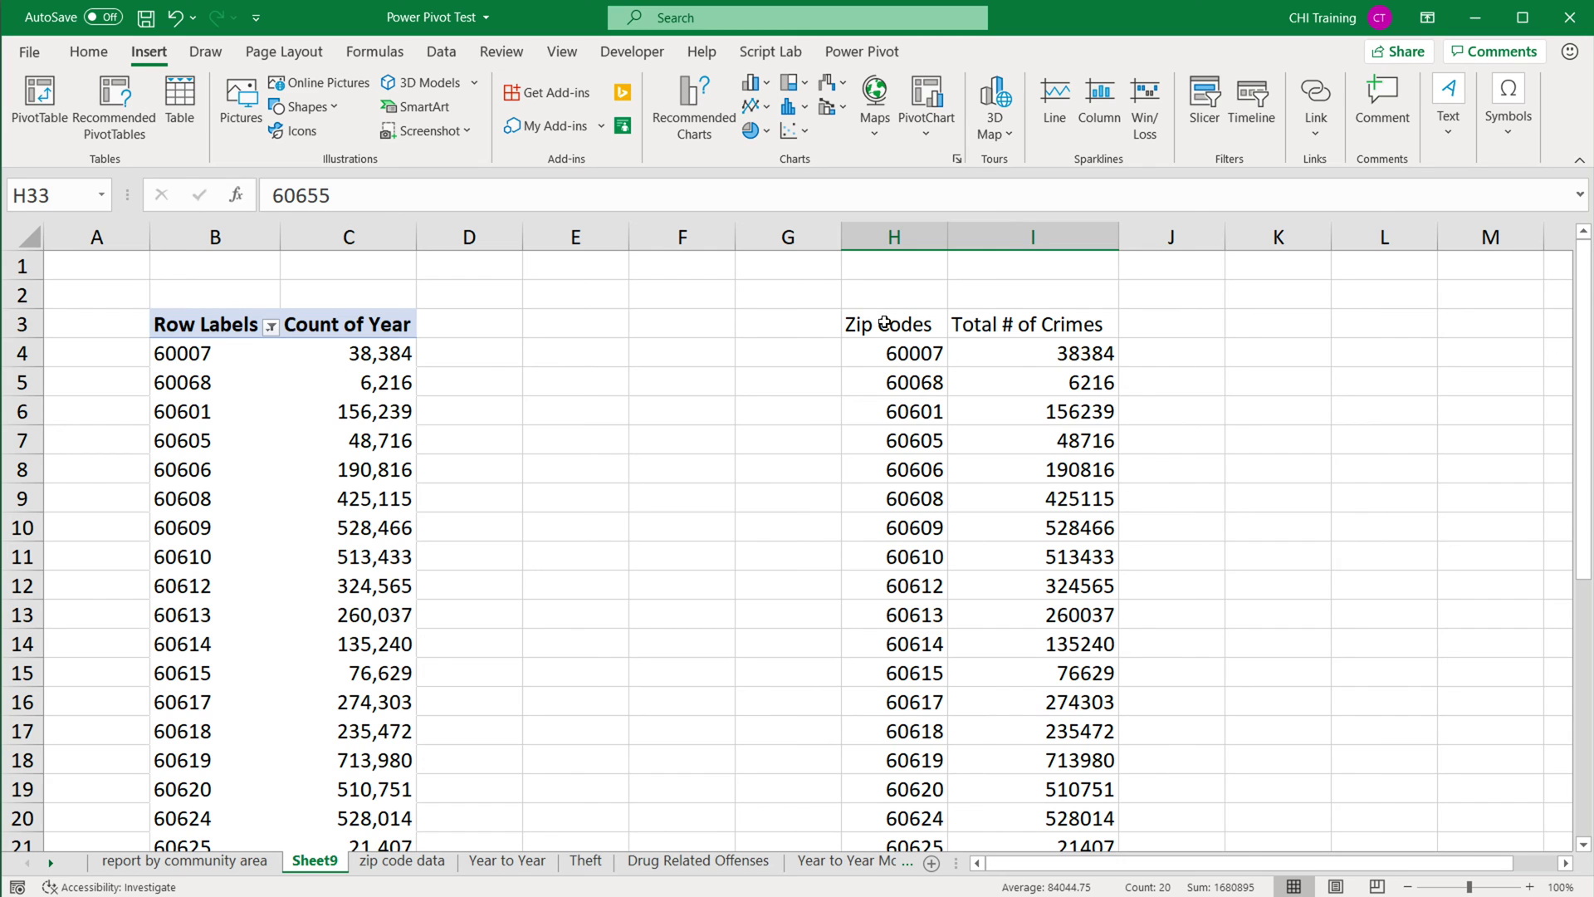
pyautogui.click(220, 390)
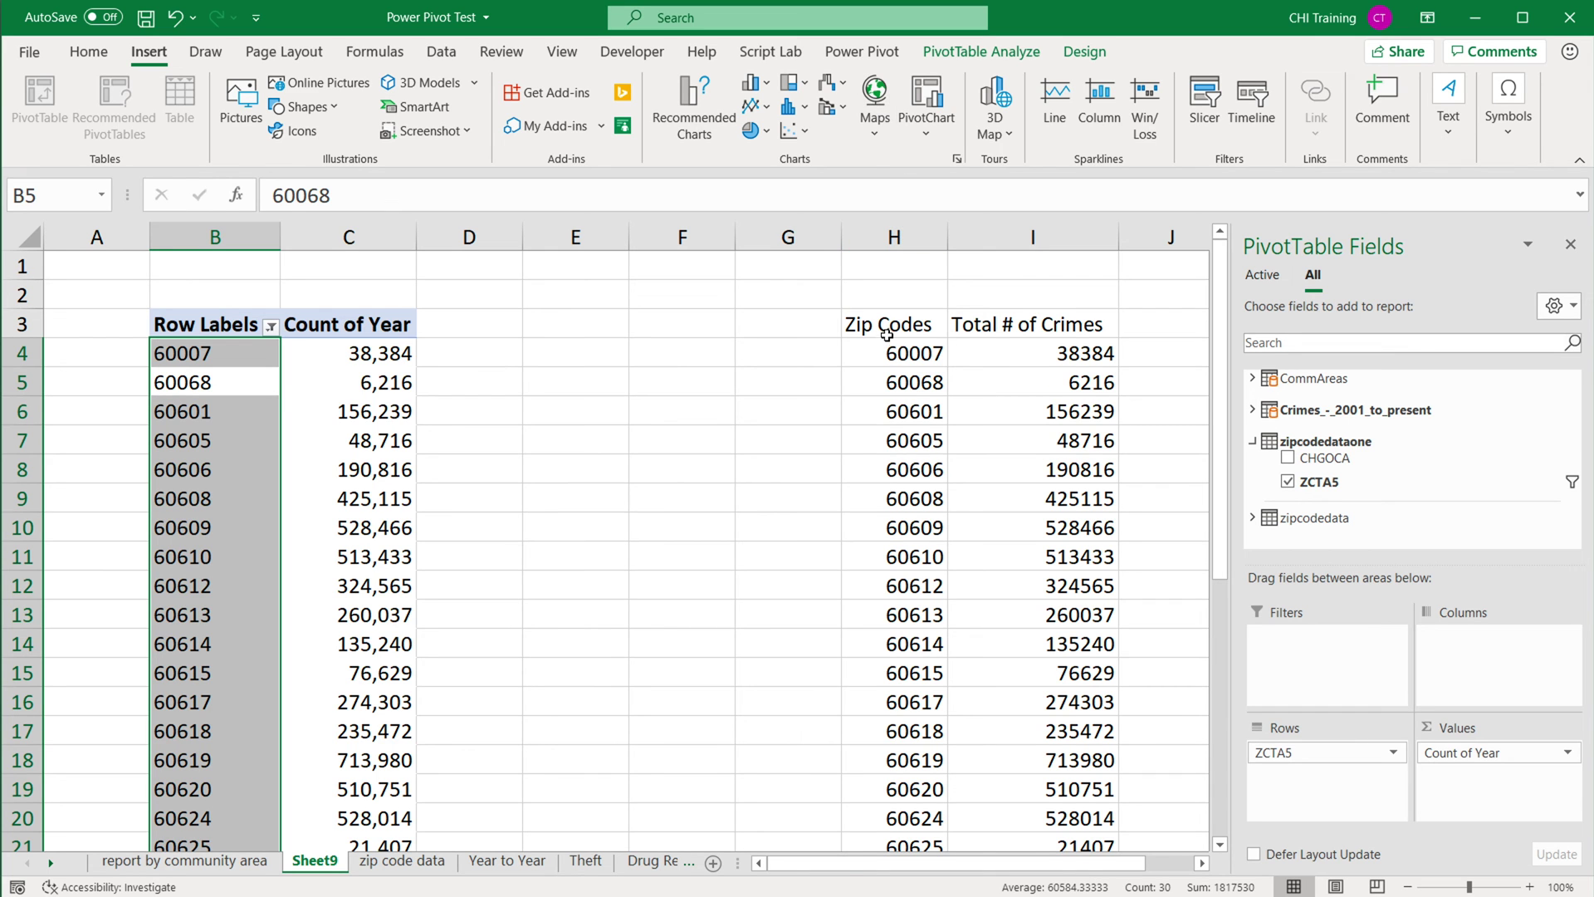
# Turn the zip codes and totals into a table with headers named zipcodesummaryfrompivot.
pyautogui.moveTo(887, 334); pyautogui.dragTo(1014, 797)
pyautogui.scroll(5, 1013, 581)
pyautogui.click(187, 103)
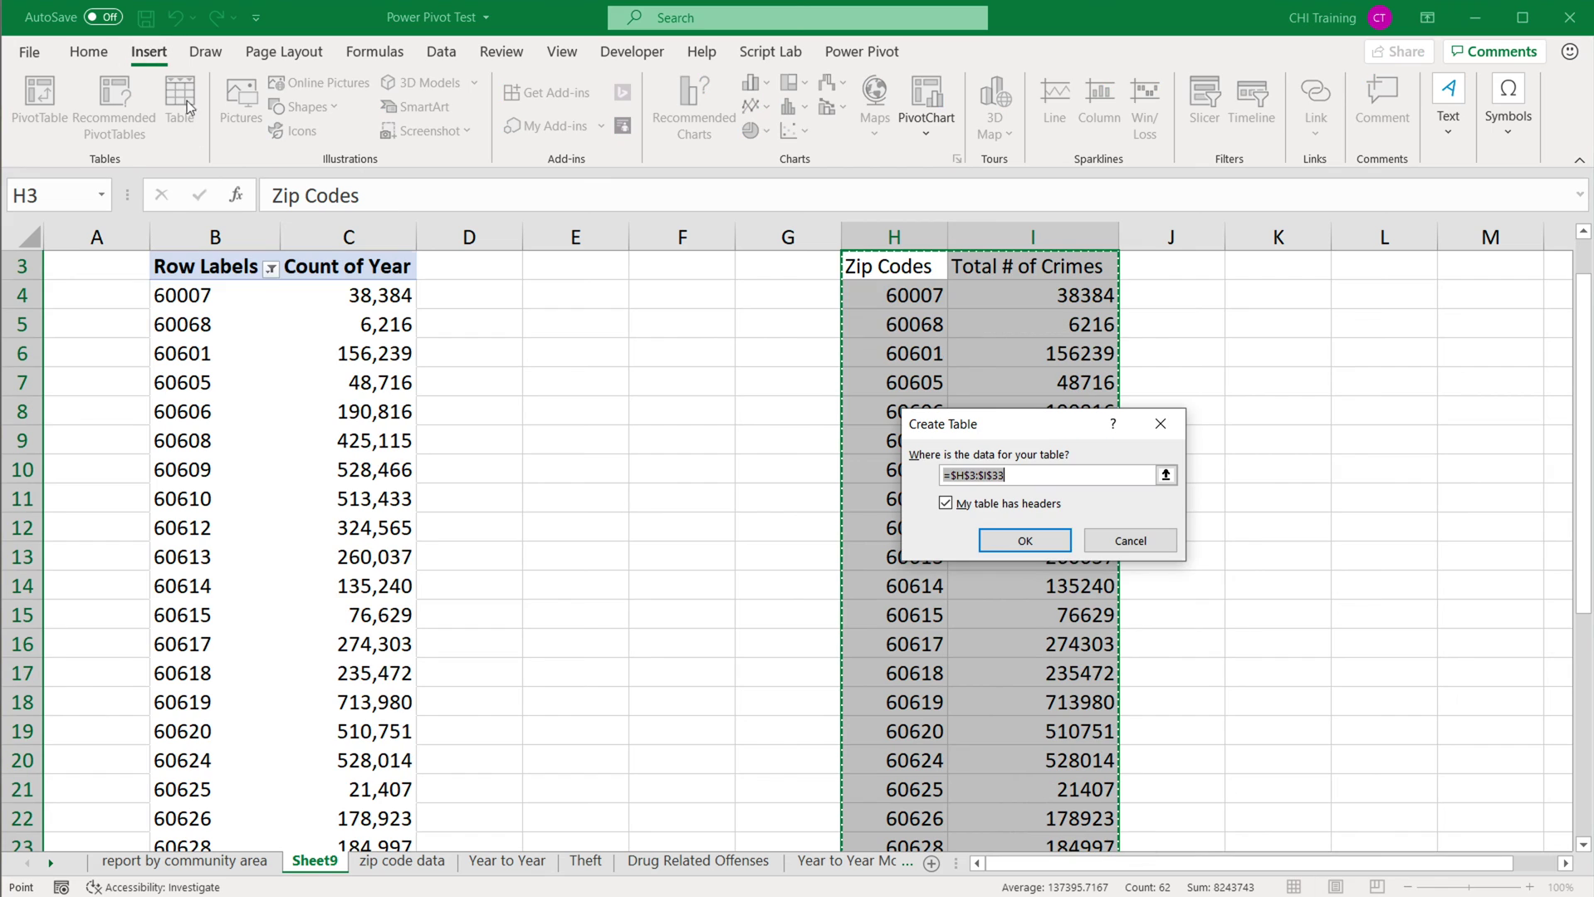
pyautogui.click(1018, 540)
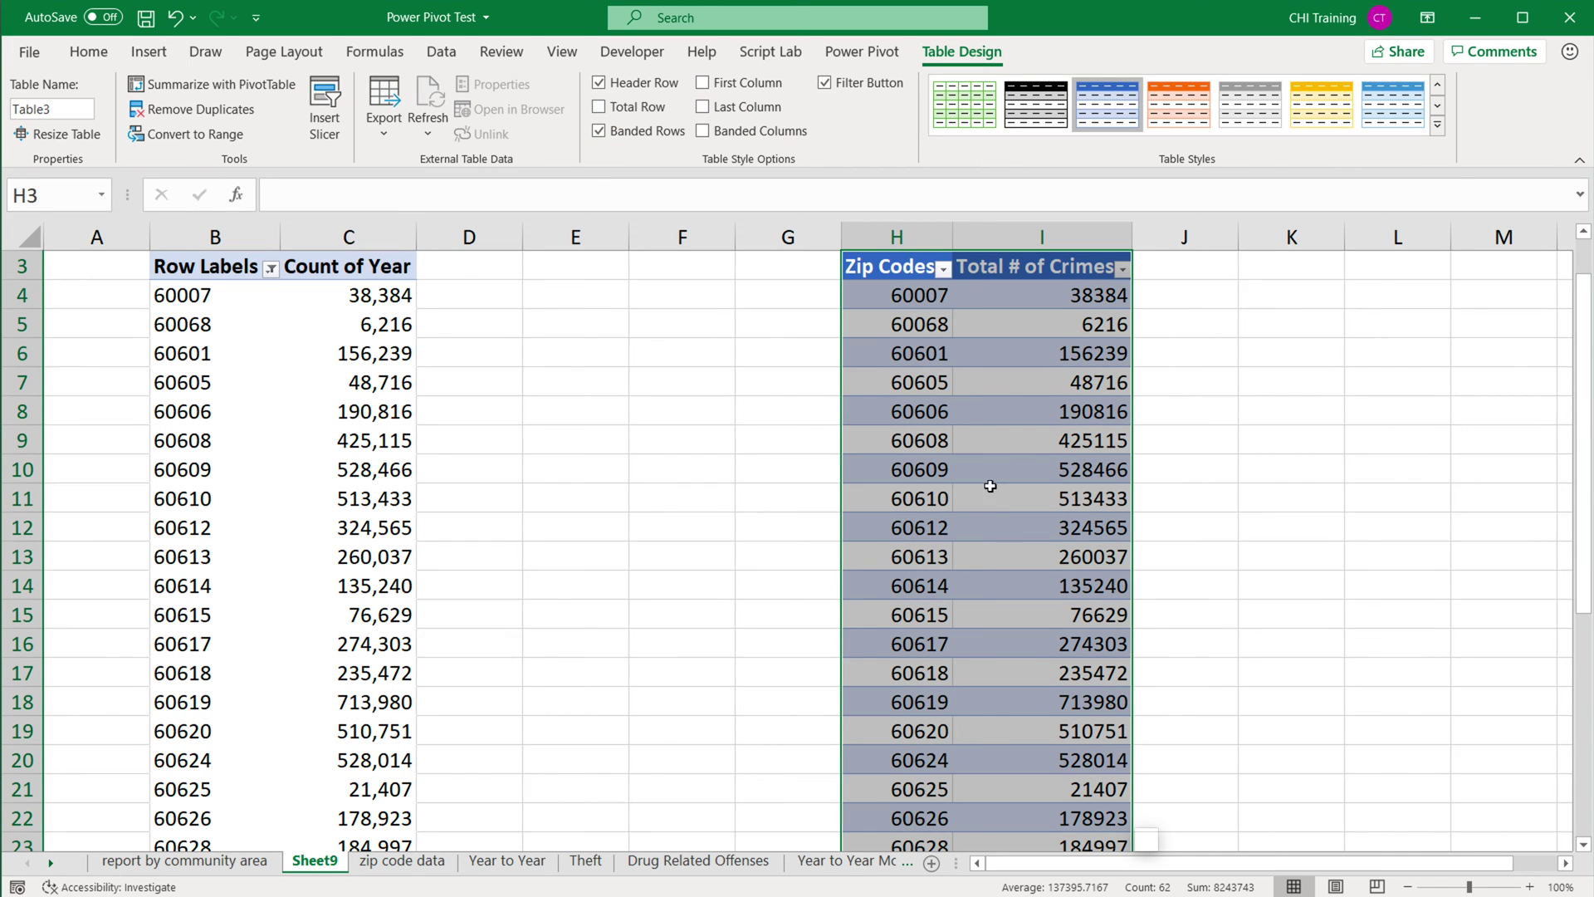
pyautogui.scroll(1, 1018, 378)
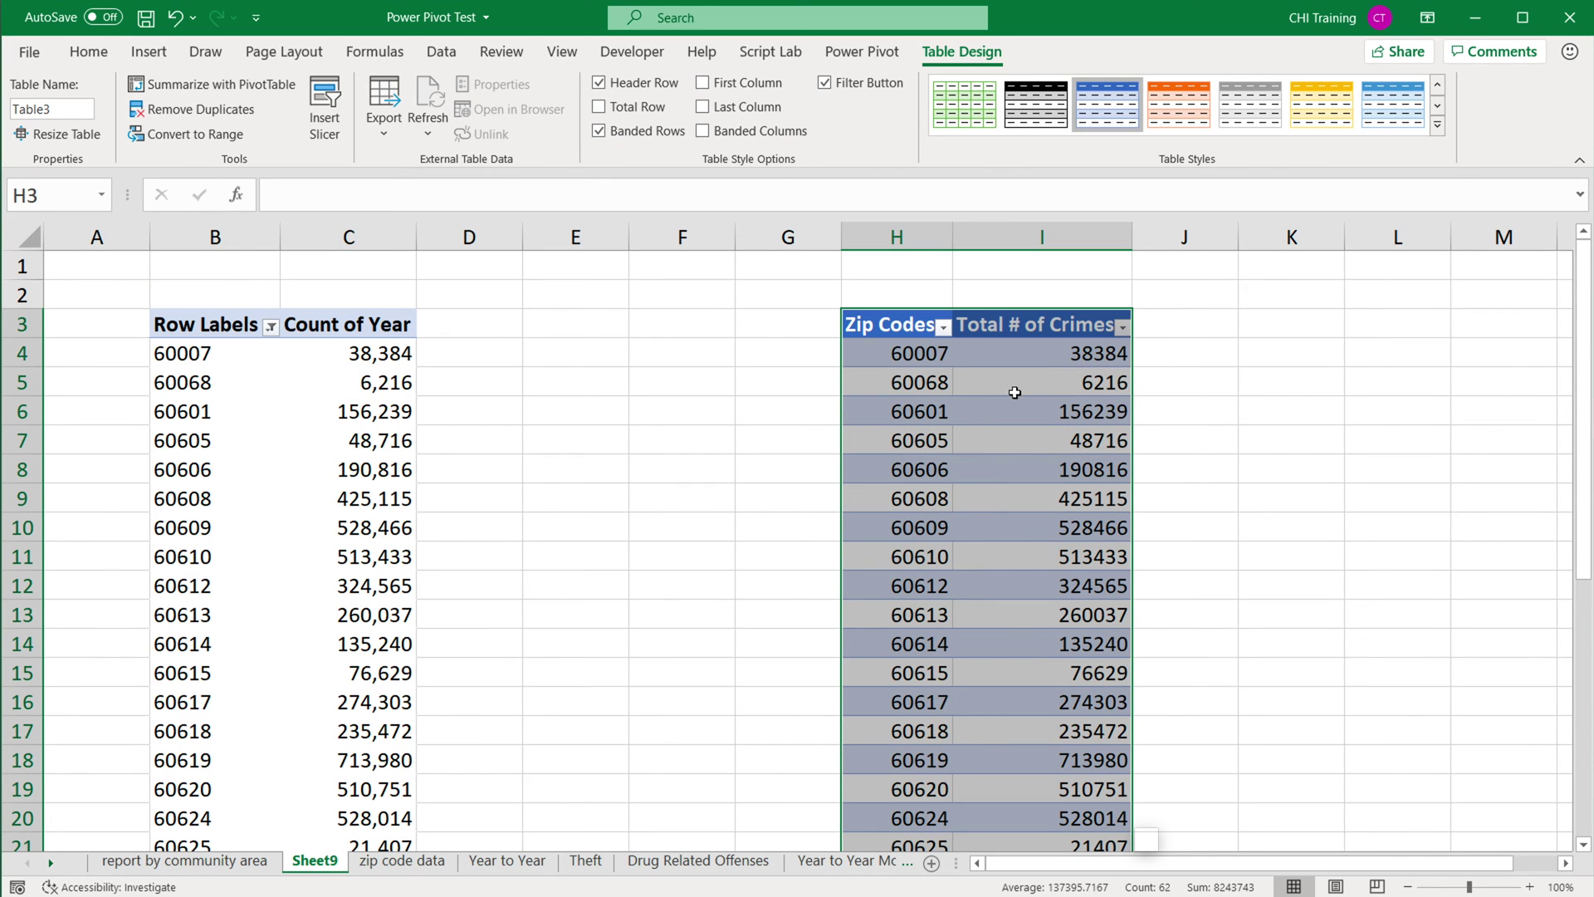
pyautogui.click(61, 114)
pyautogui.write('z')
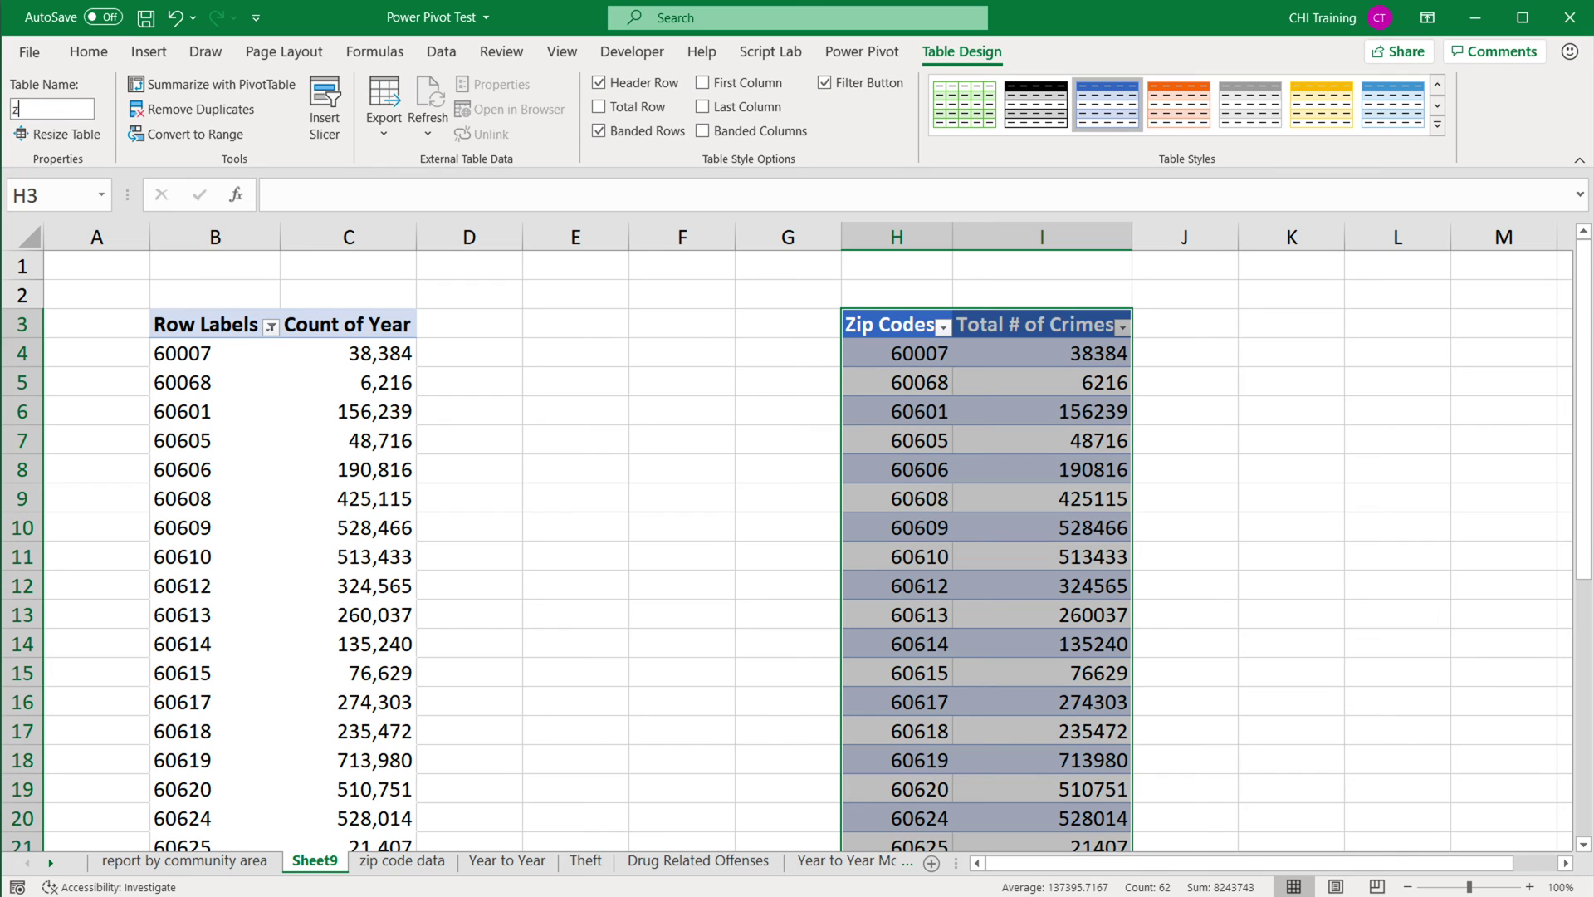
pyautogui.write('ipcodesummaryfrompi')
pyautogui.write('vot')
pyautogui.press('Return')
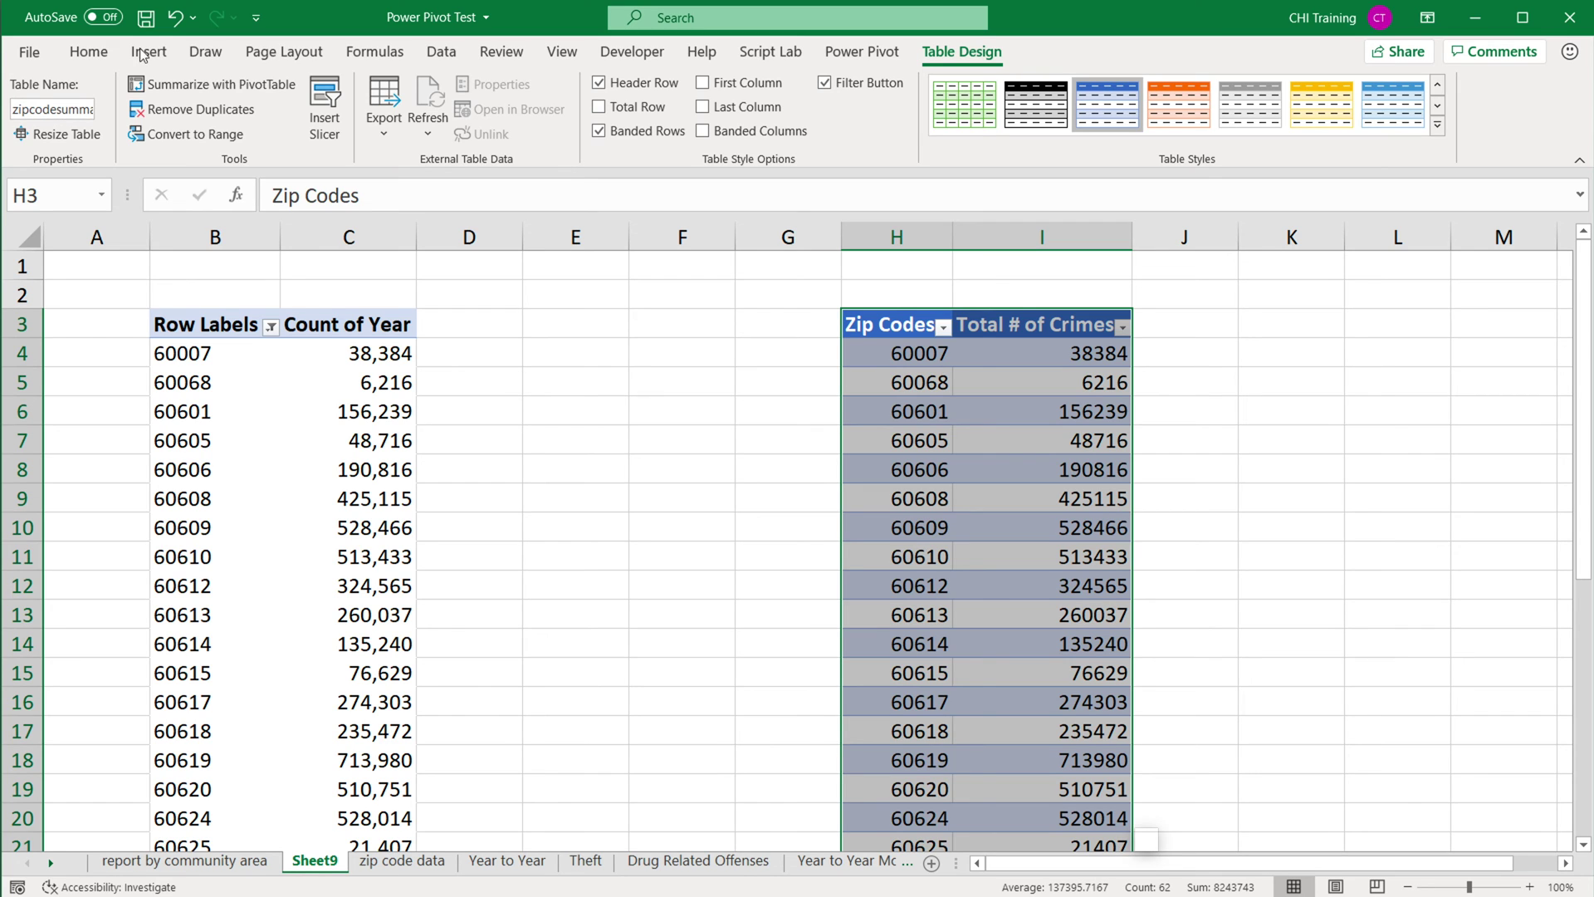
# Insert a Filled Map chart of the table's crime totals.
pyautogui.click(947, 357)
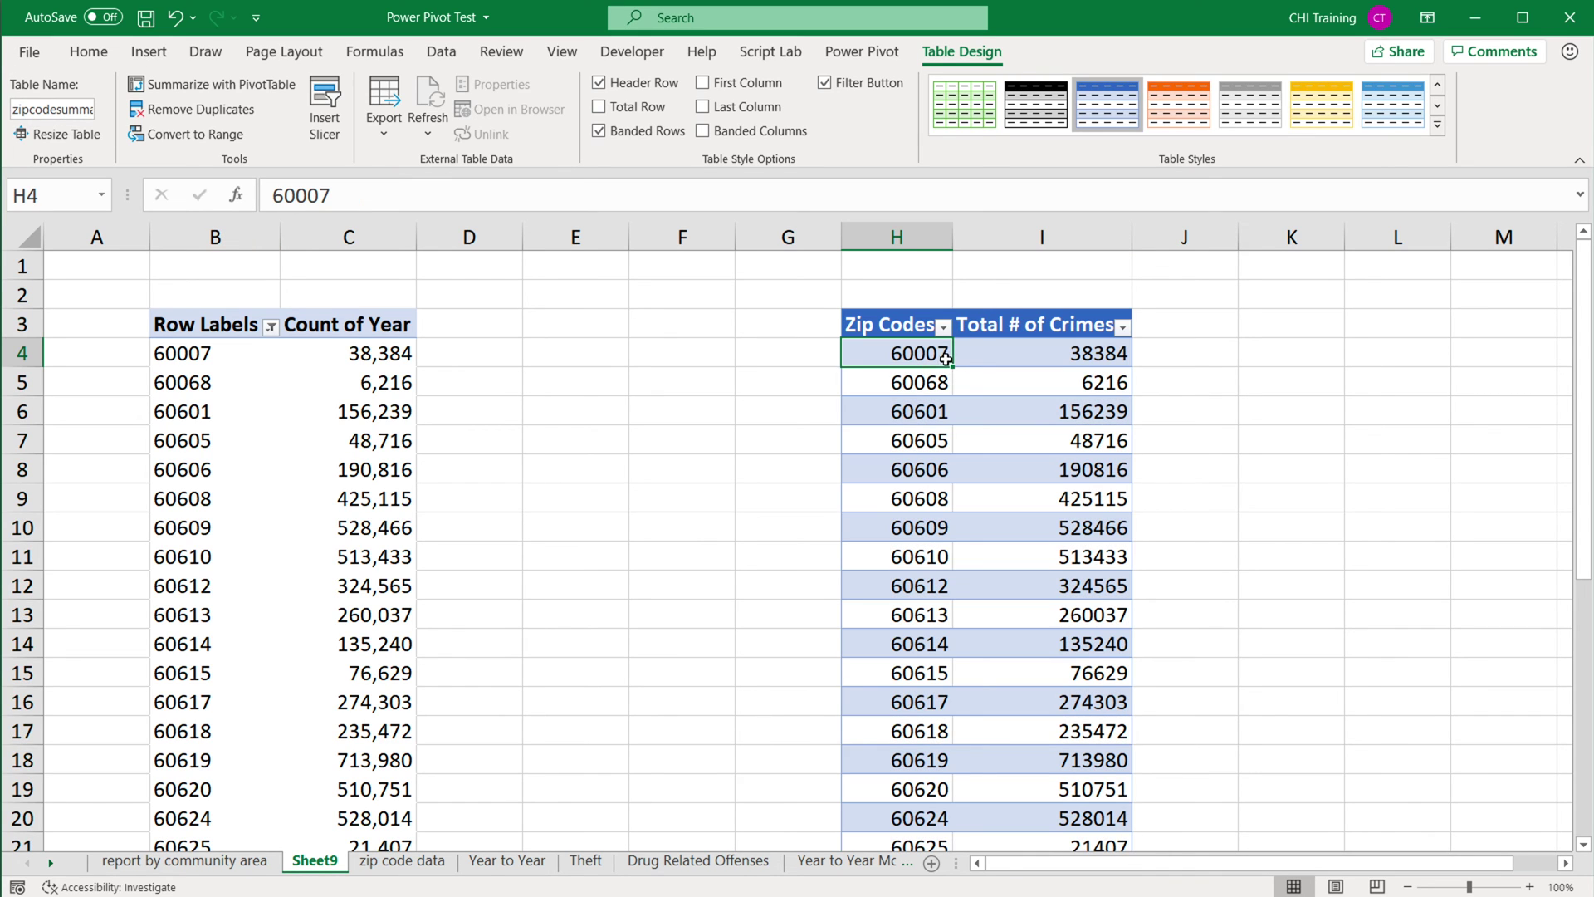
pyautogui.click(153, 55)
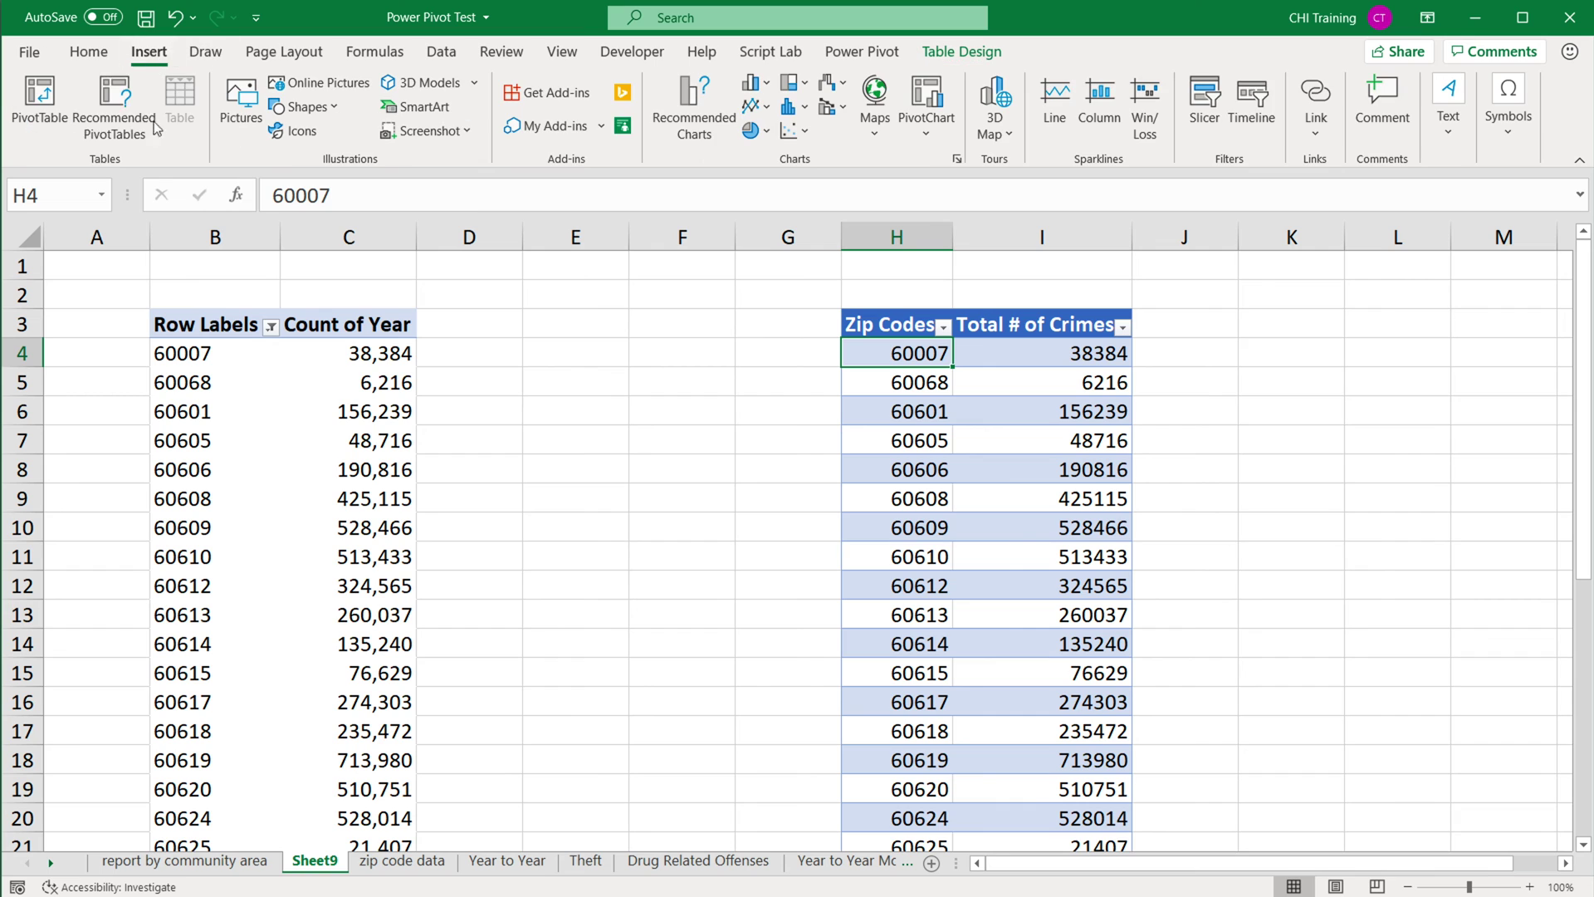
pyautogui.click(887, 115)
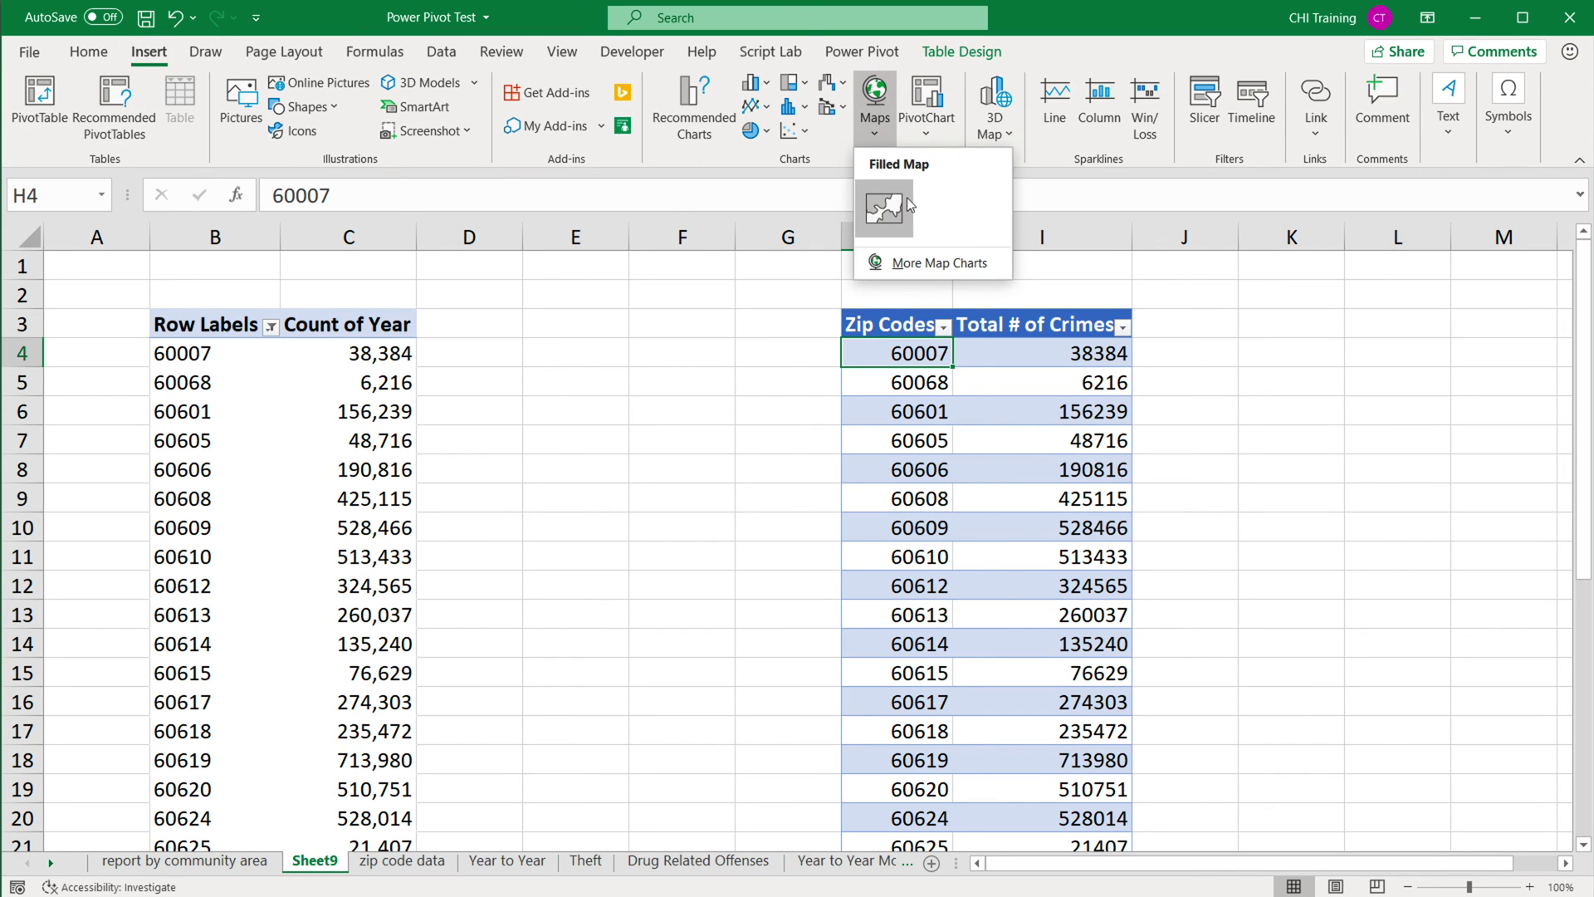
pyautogui.click(880, 212)
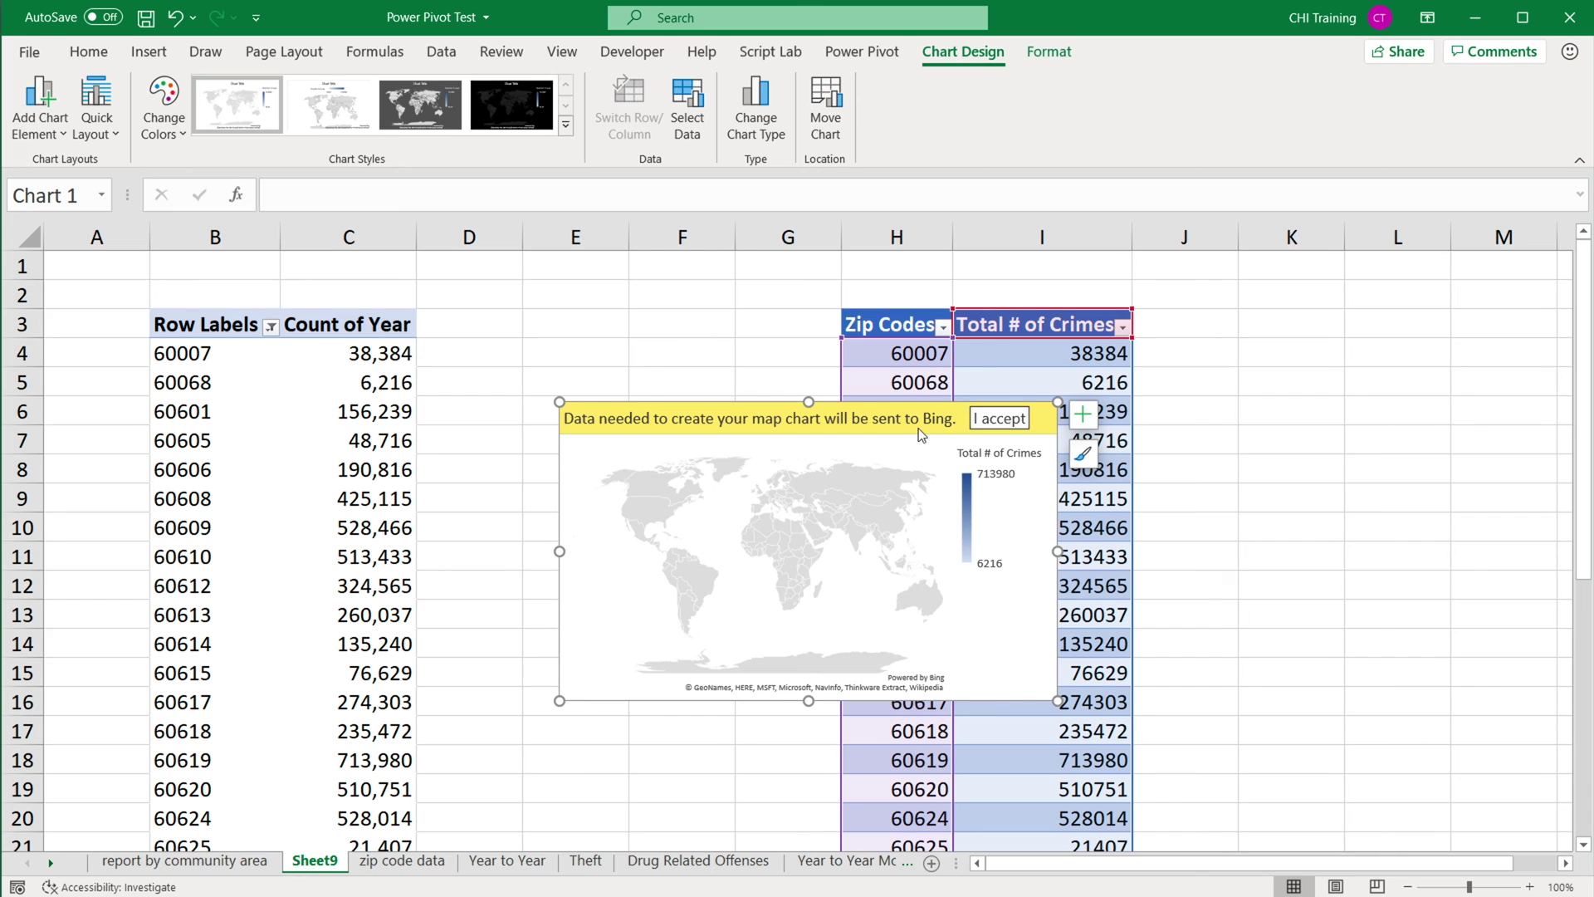
# Accept sending the map data to Bing and drag the chart's corners to enlarge it.
pyautogui.click(998, 419)
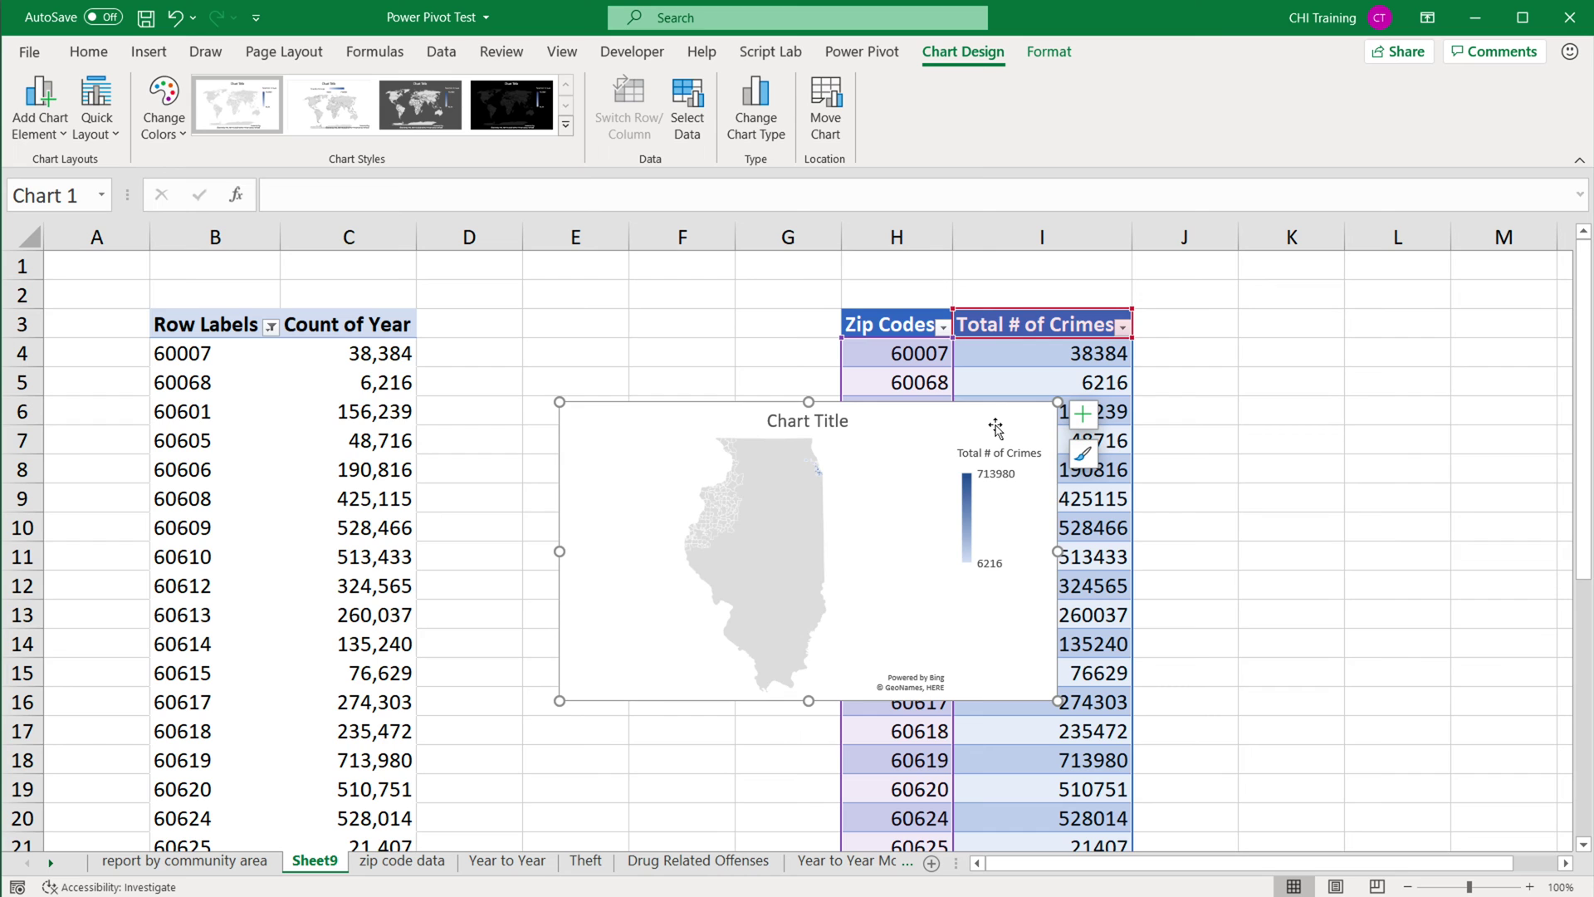
pyautogui.moveTo(1057, 700); pyautogui.dragTo(1338, 868)
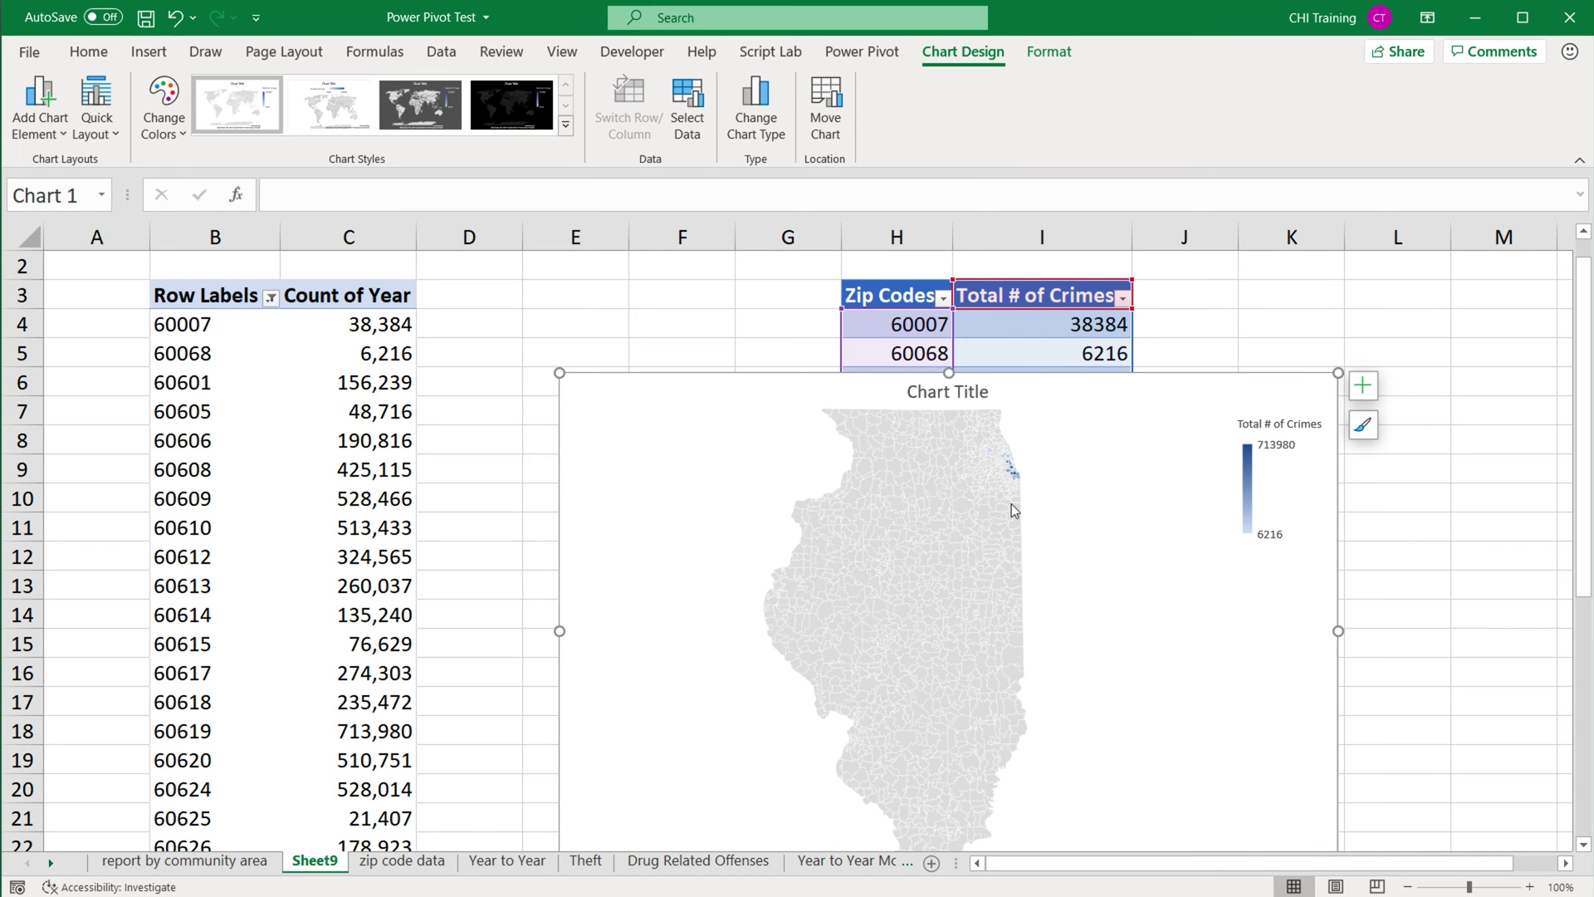
pyautogui.scroll(1, 1454, 217)
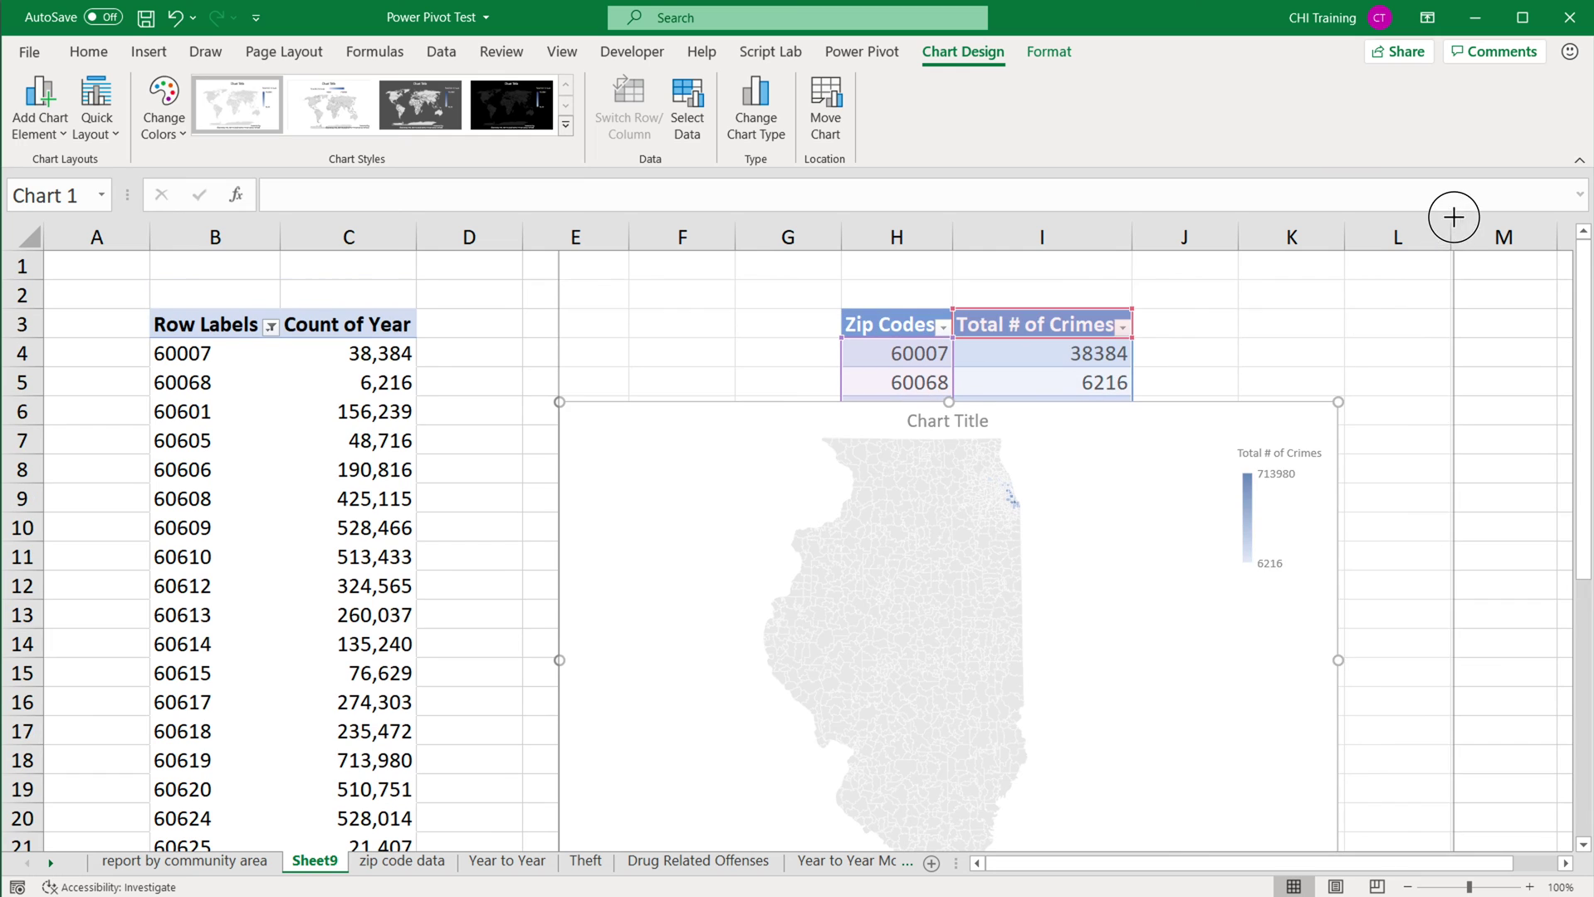
pyautogui.moveTo(1453, 217); pyautogui.dragTo(1396, 320)
pyautogui.press('Escape')
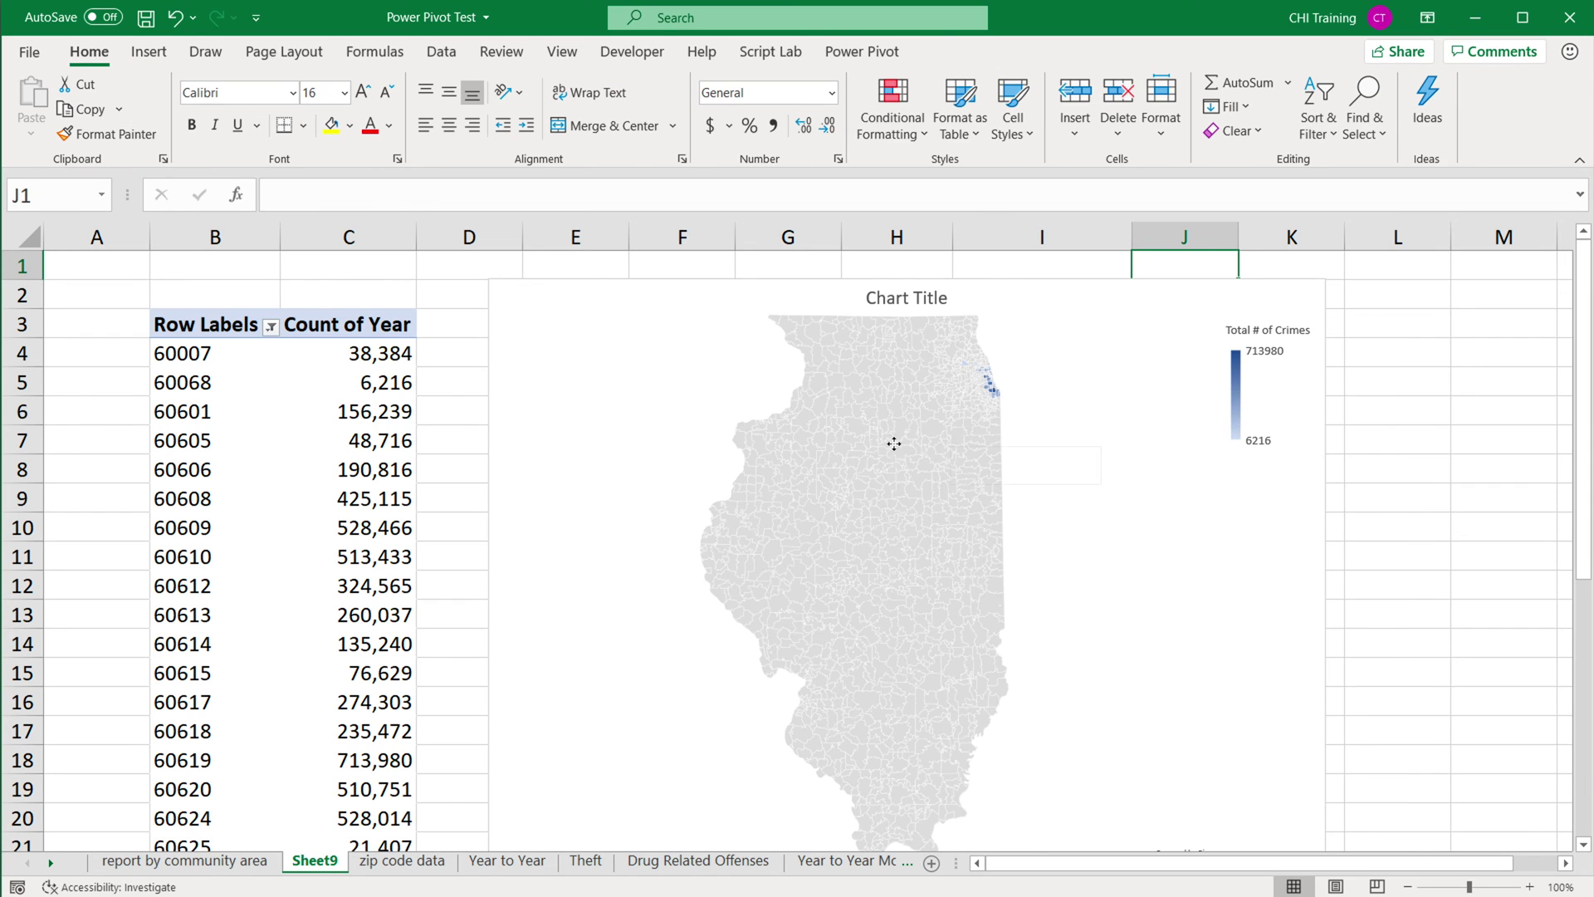
# Set the series Map area to 'Only regions with data', then move the chart over columns B–I and resize it.
pyautogui.click(900, 391)
pyautogui.click(900, 391)
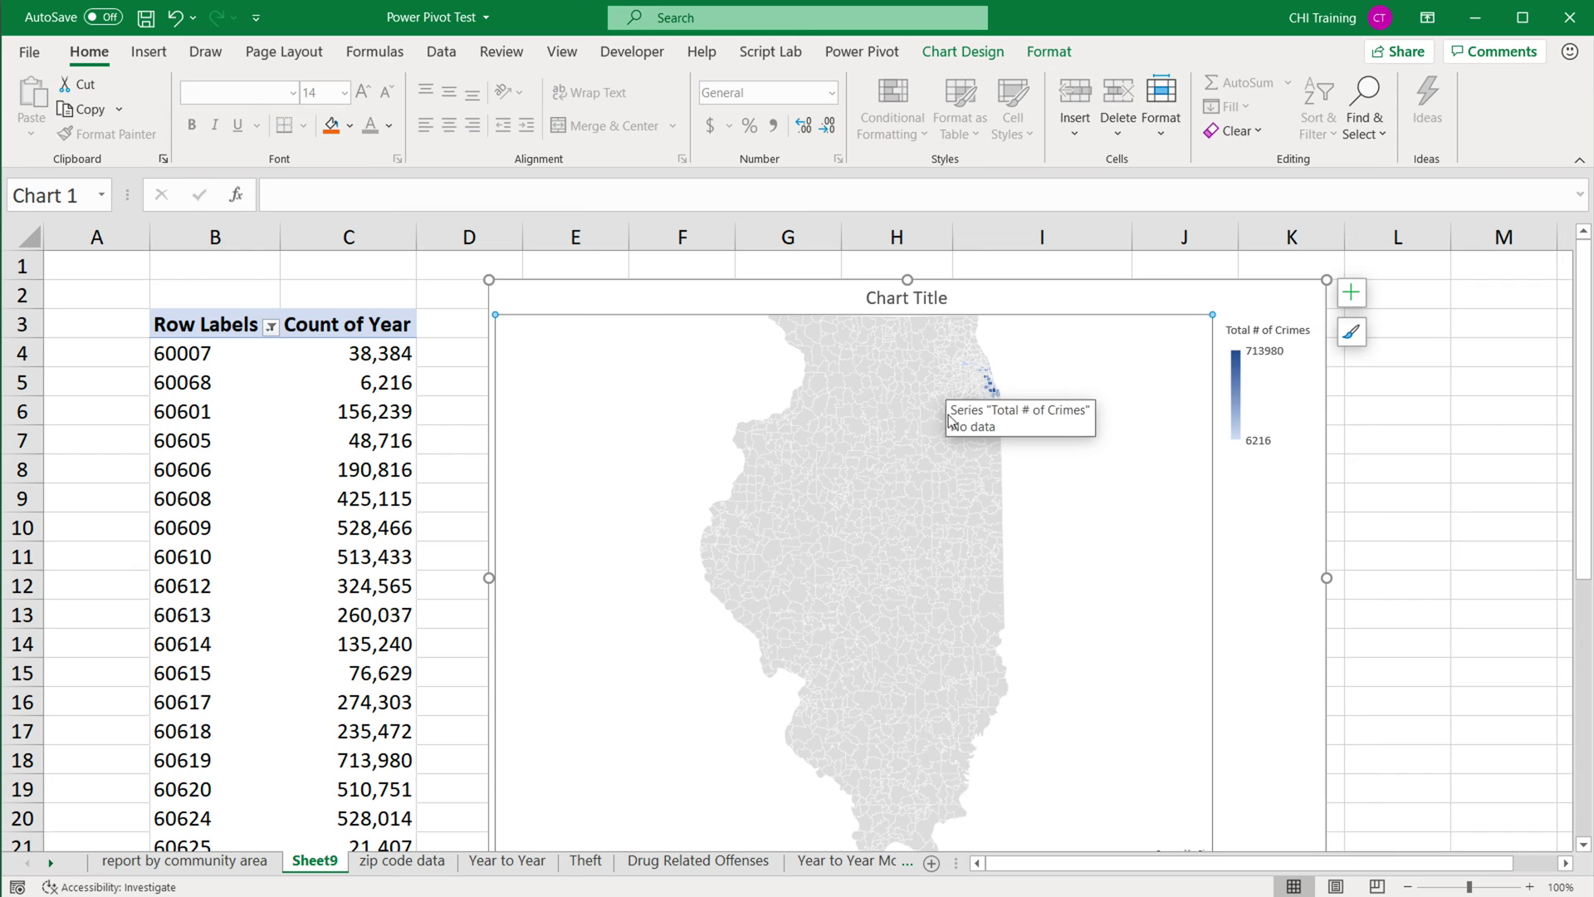
pyautogui.rightClick(896, 396)
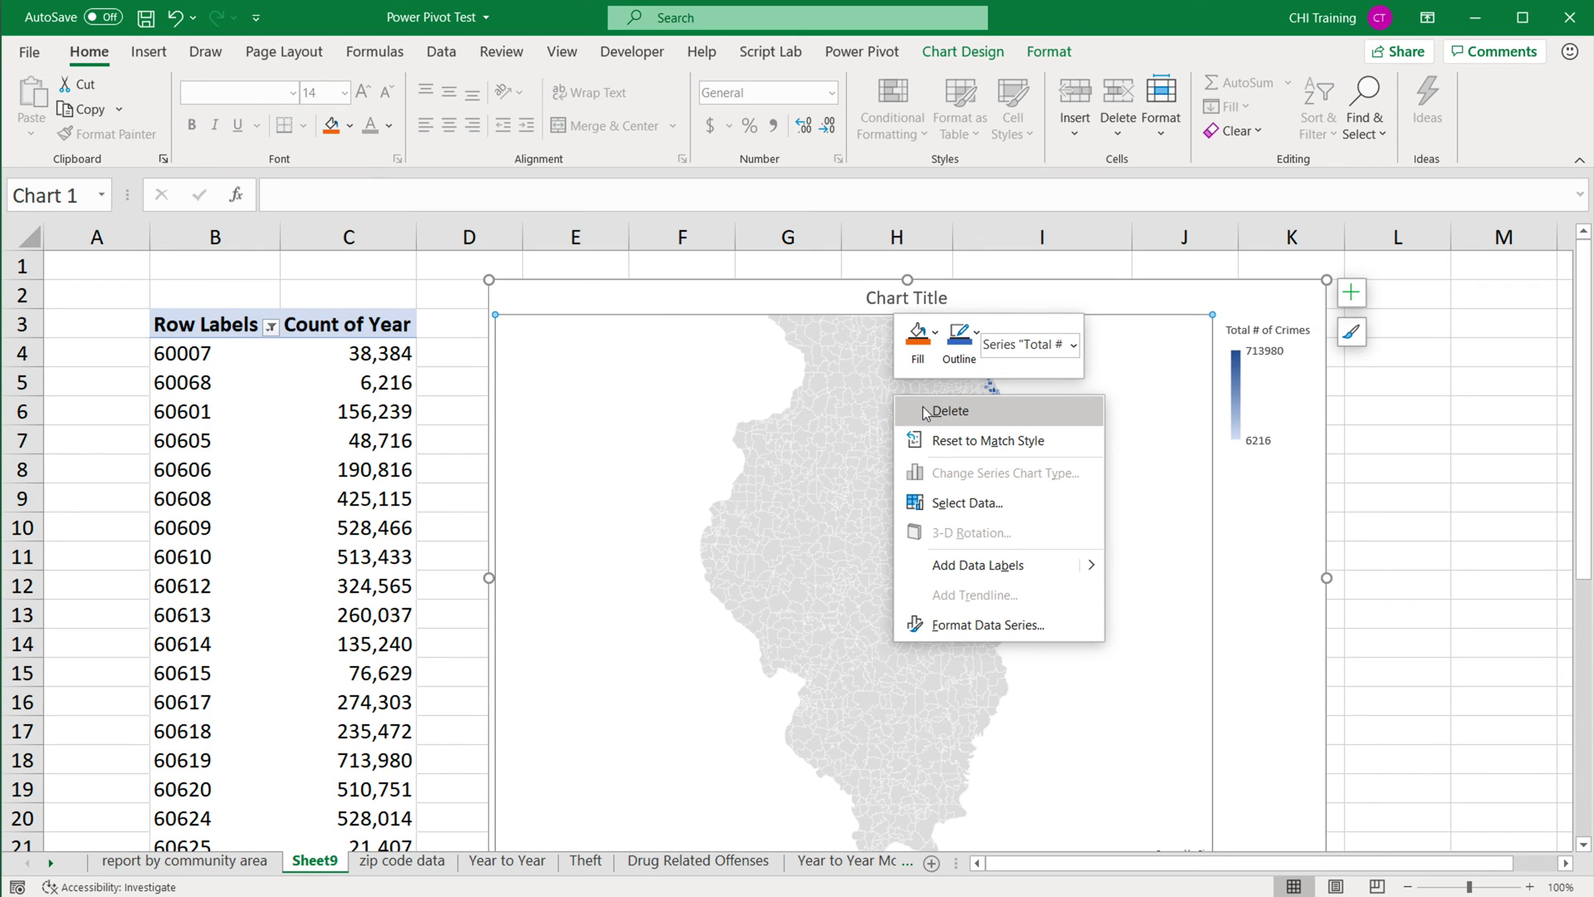
pyautogui.click(984, 624)
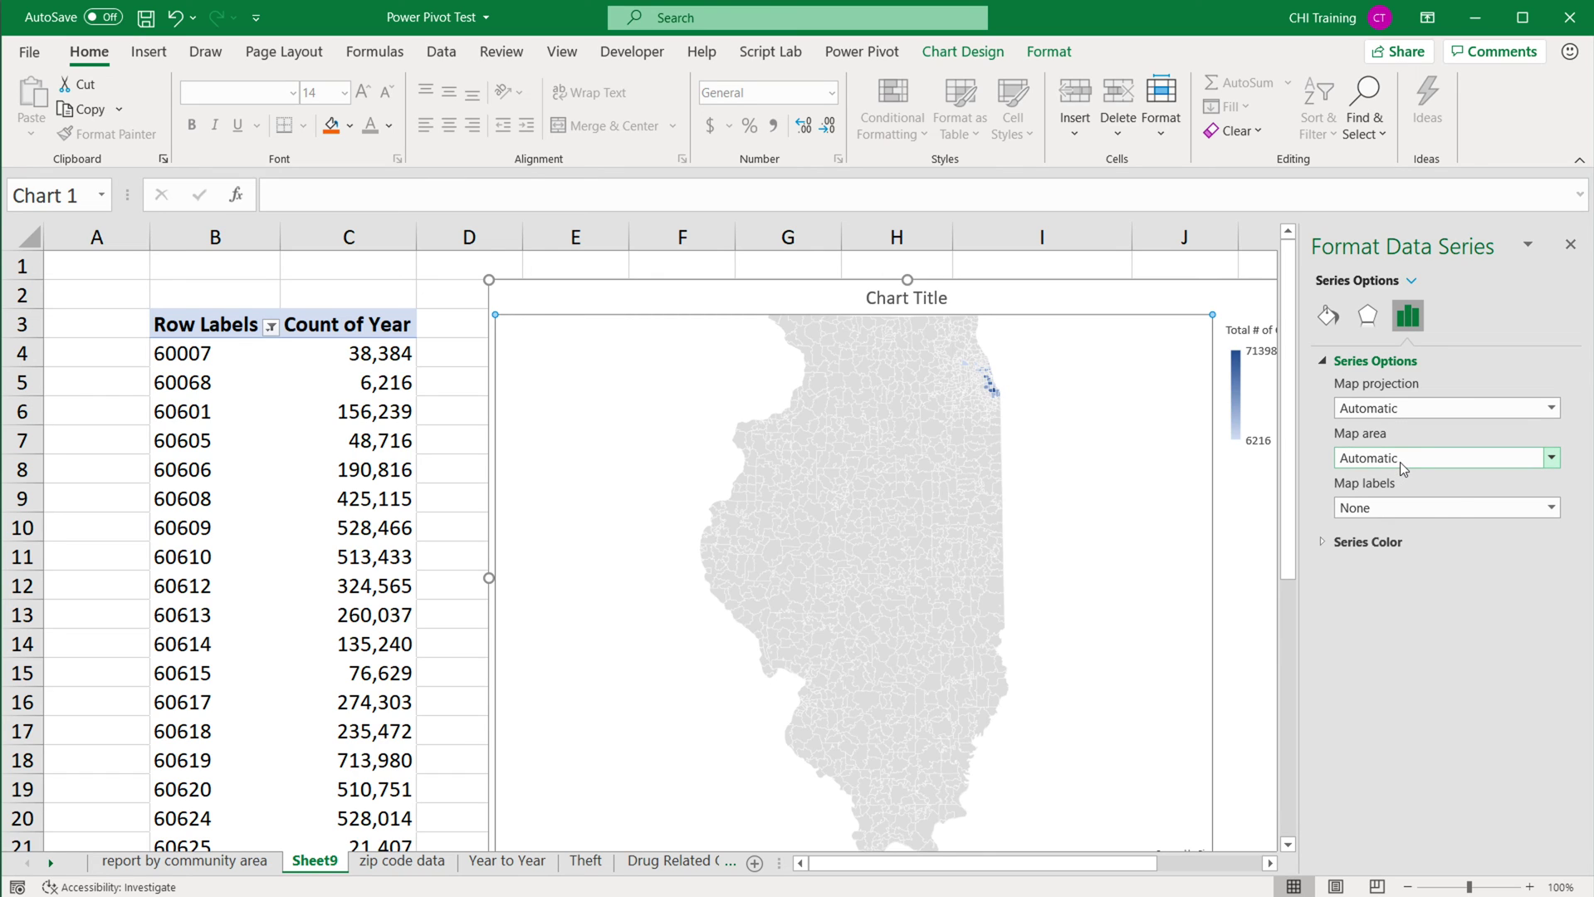
pyautogui.click(1400, 461)
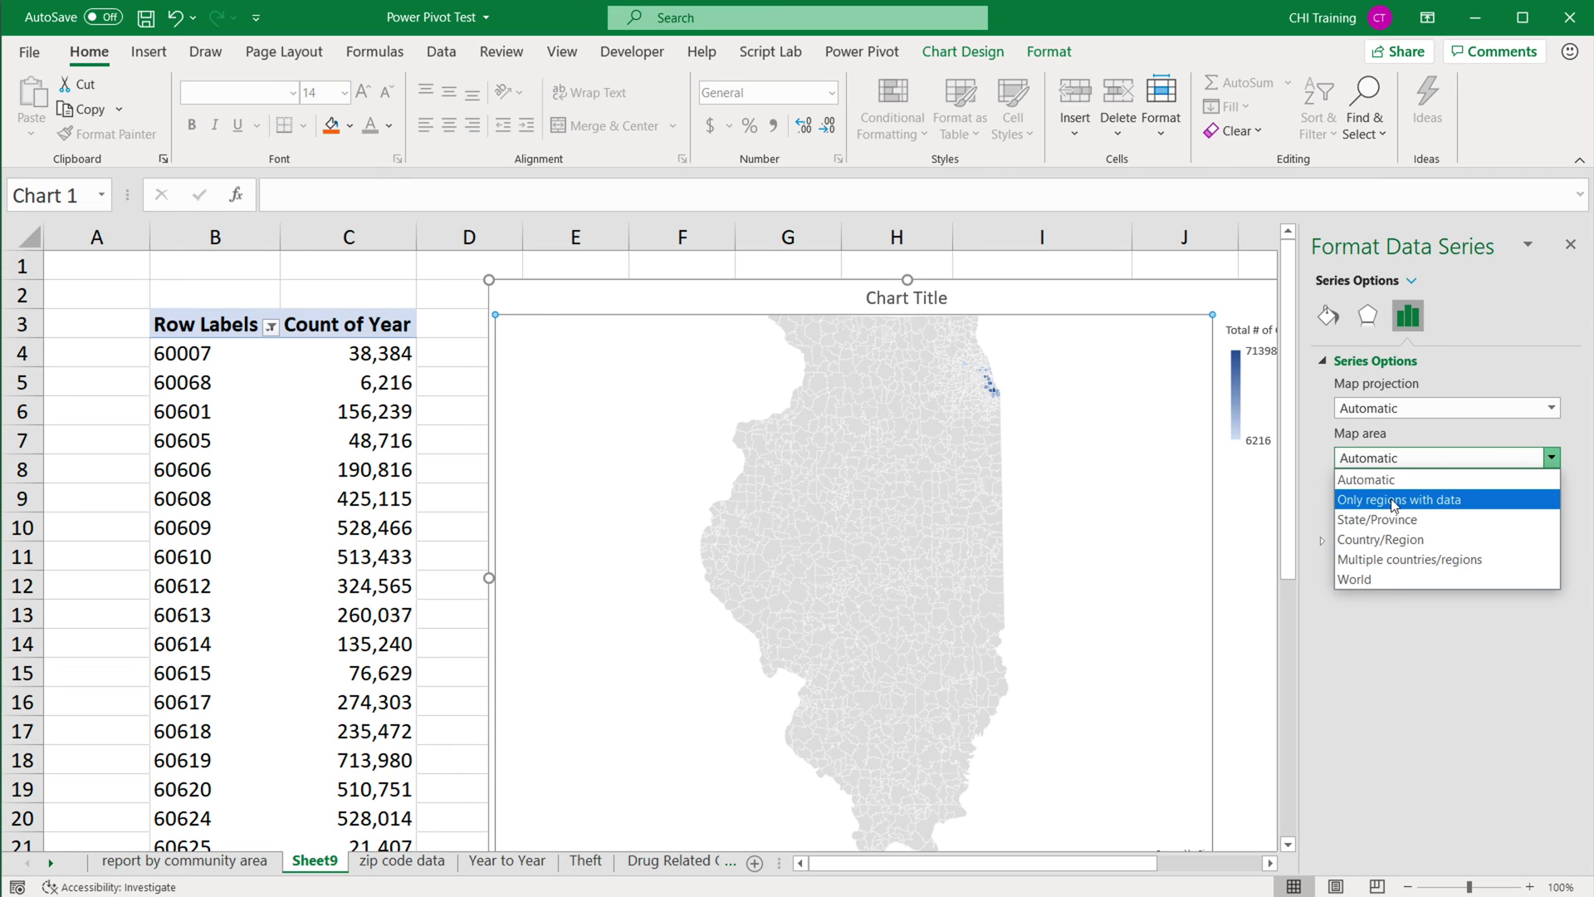
pyautogui.click(1394, 500)
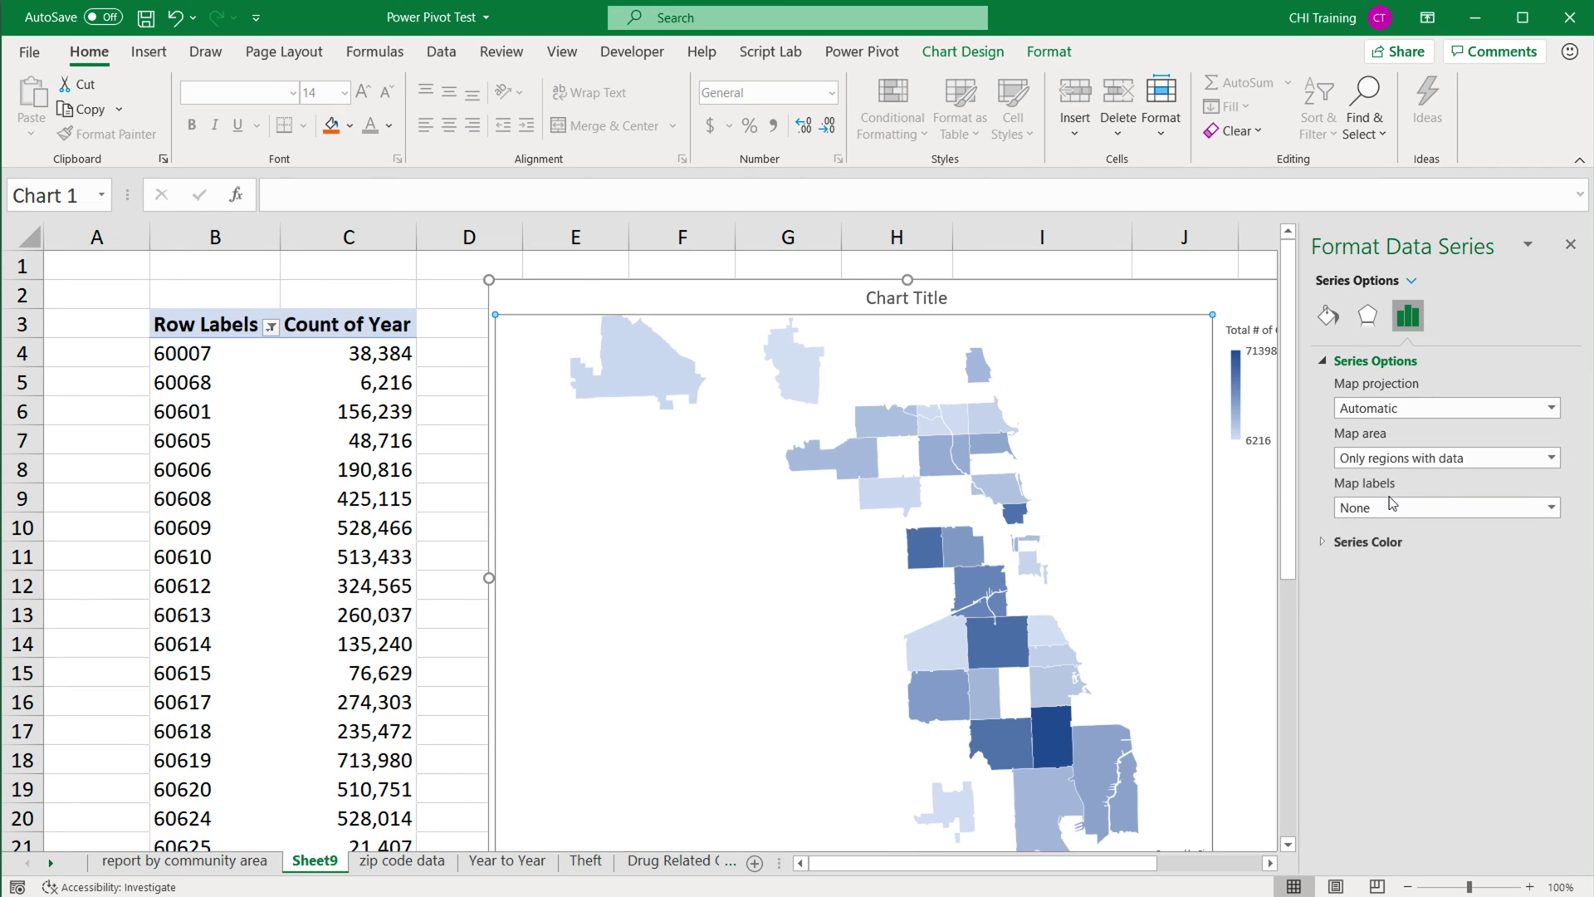
pyautogui.moveTo(1053, 285); pyautogui.dragTo(837, 272)
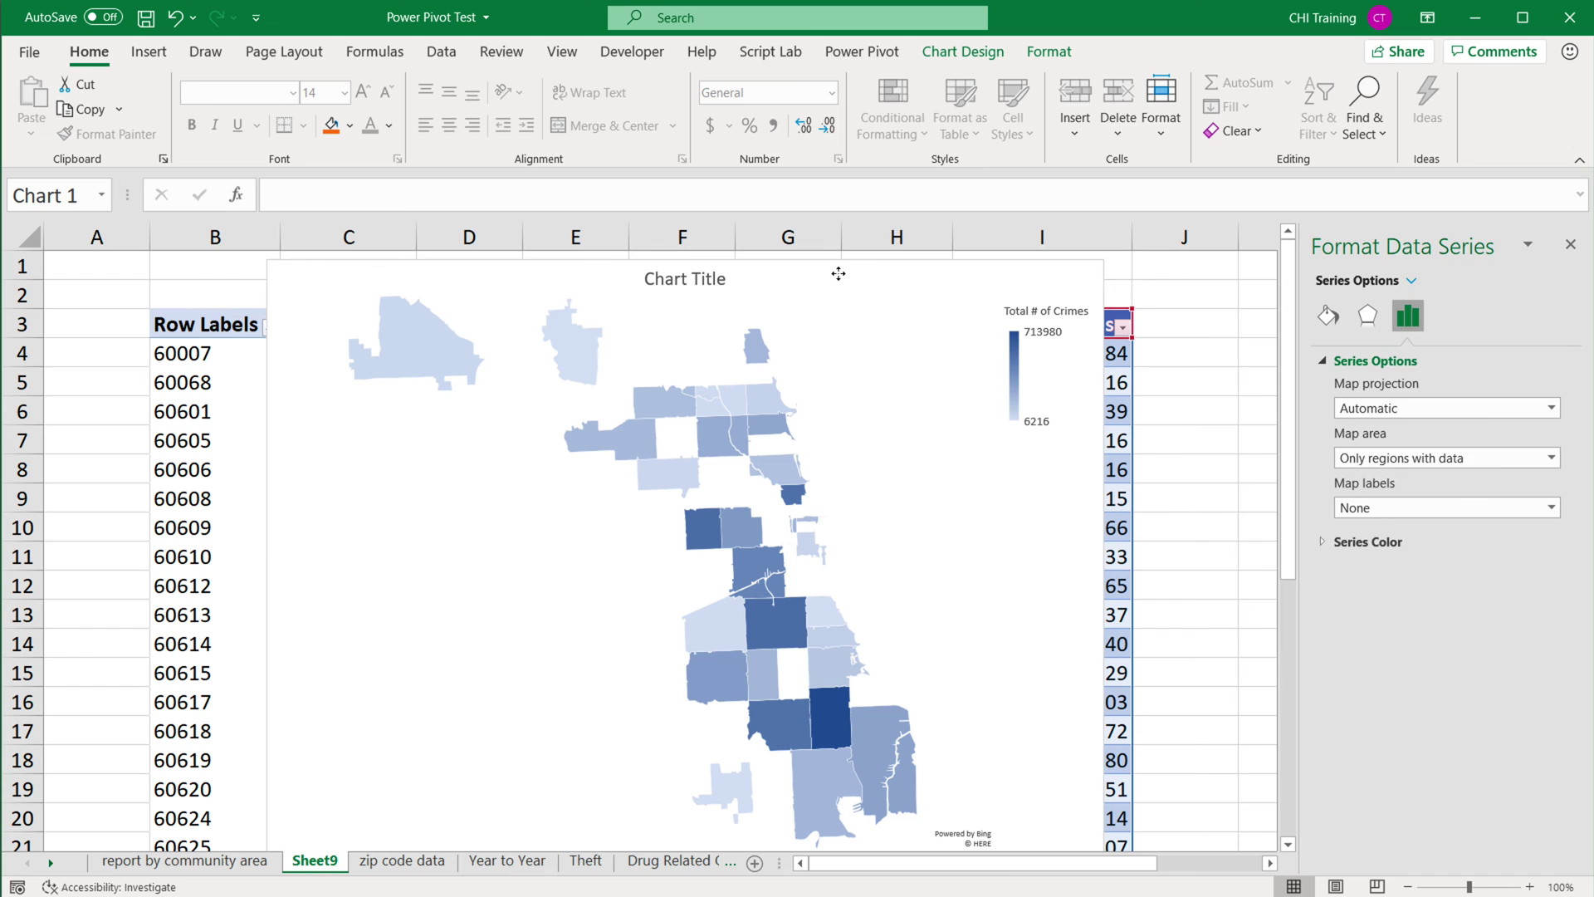
pyautogui.moveTo(1105, 264); pyautogui.dragTo(1106, 277)
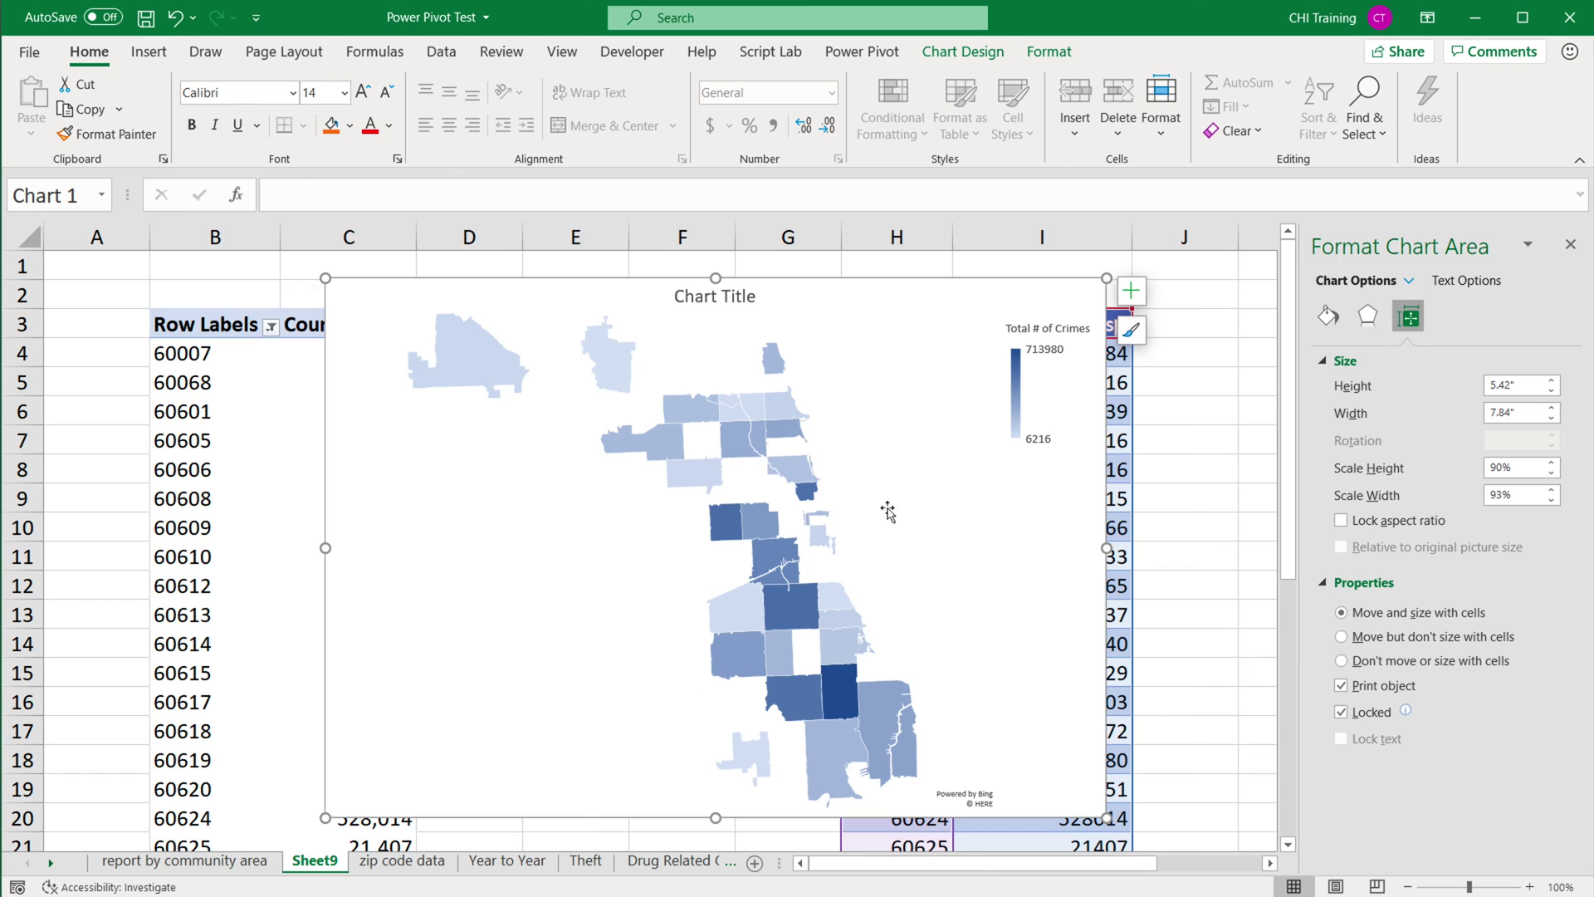
# Set the map series labels to Show all so every zip code region is labelled.
pyautogui.click(628, 515)
pyautogui.click(1463, 515)
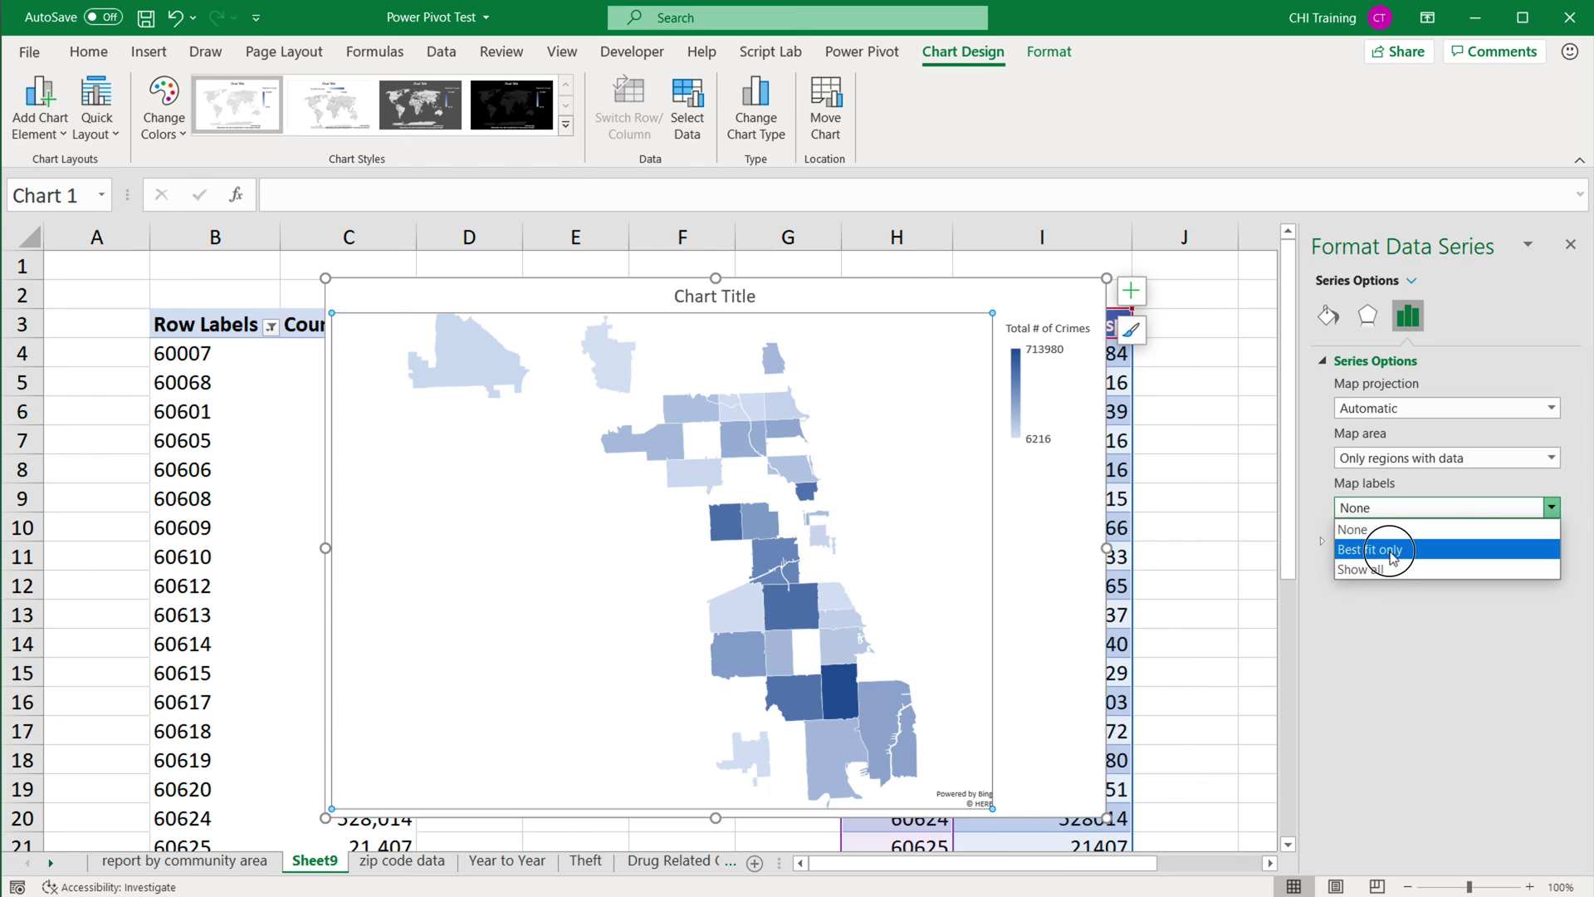
pyautogui.click(1393, 554)
pyautogui.click(1423, 517)
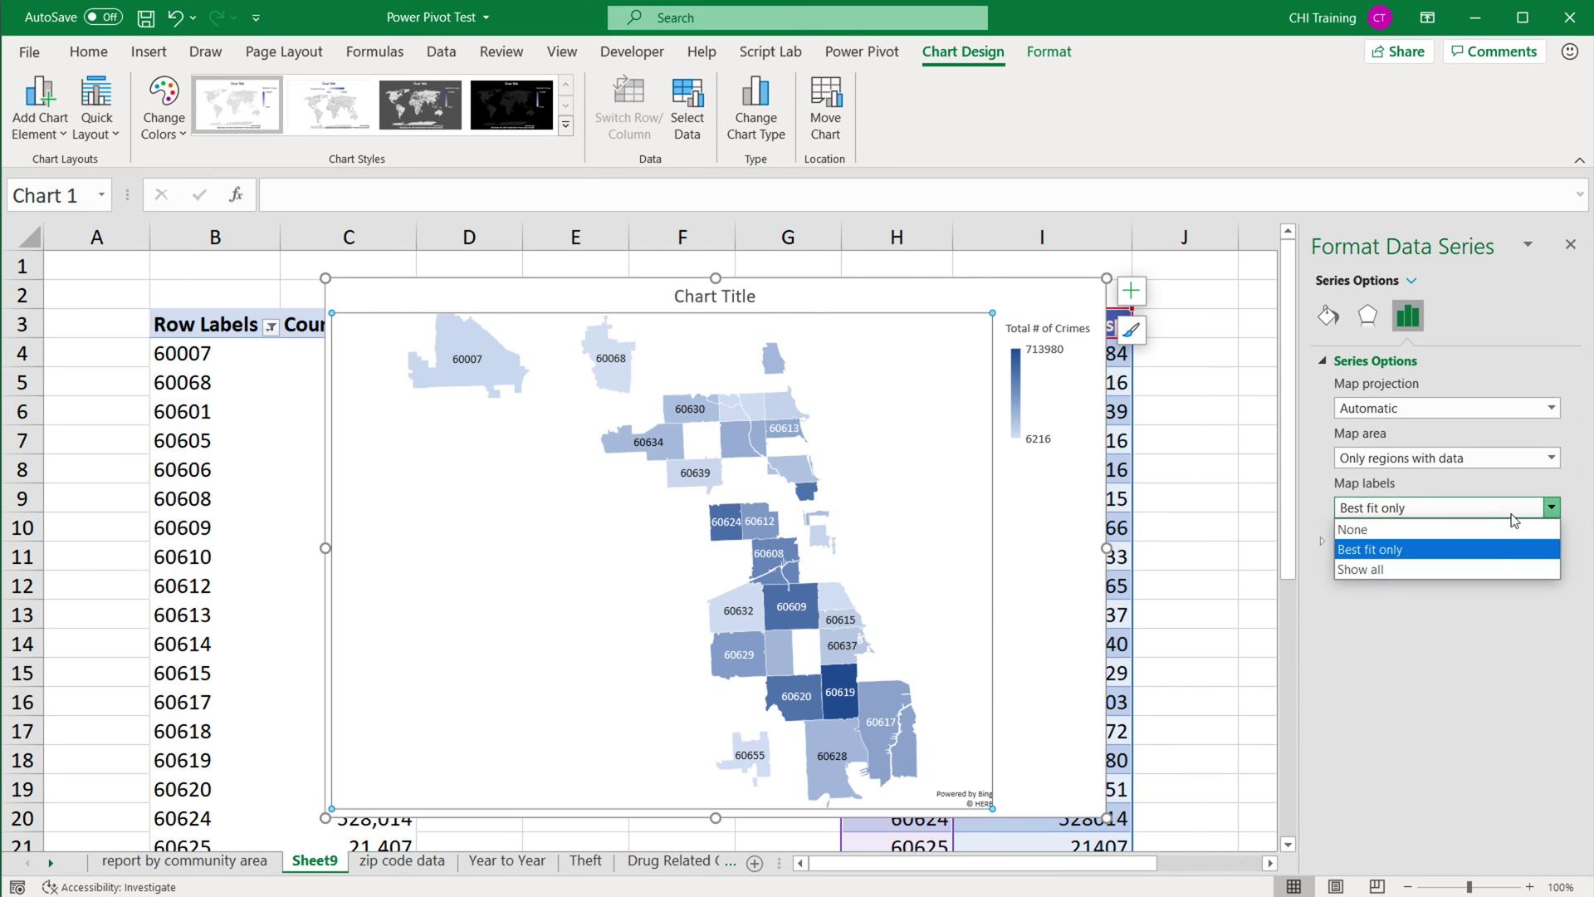
pyautogui.click(1496, 565)
# Enlarge the map chart by dragging its bottom-right corner.
pyautogui.click(731, 498)
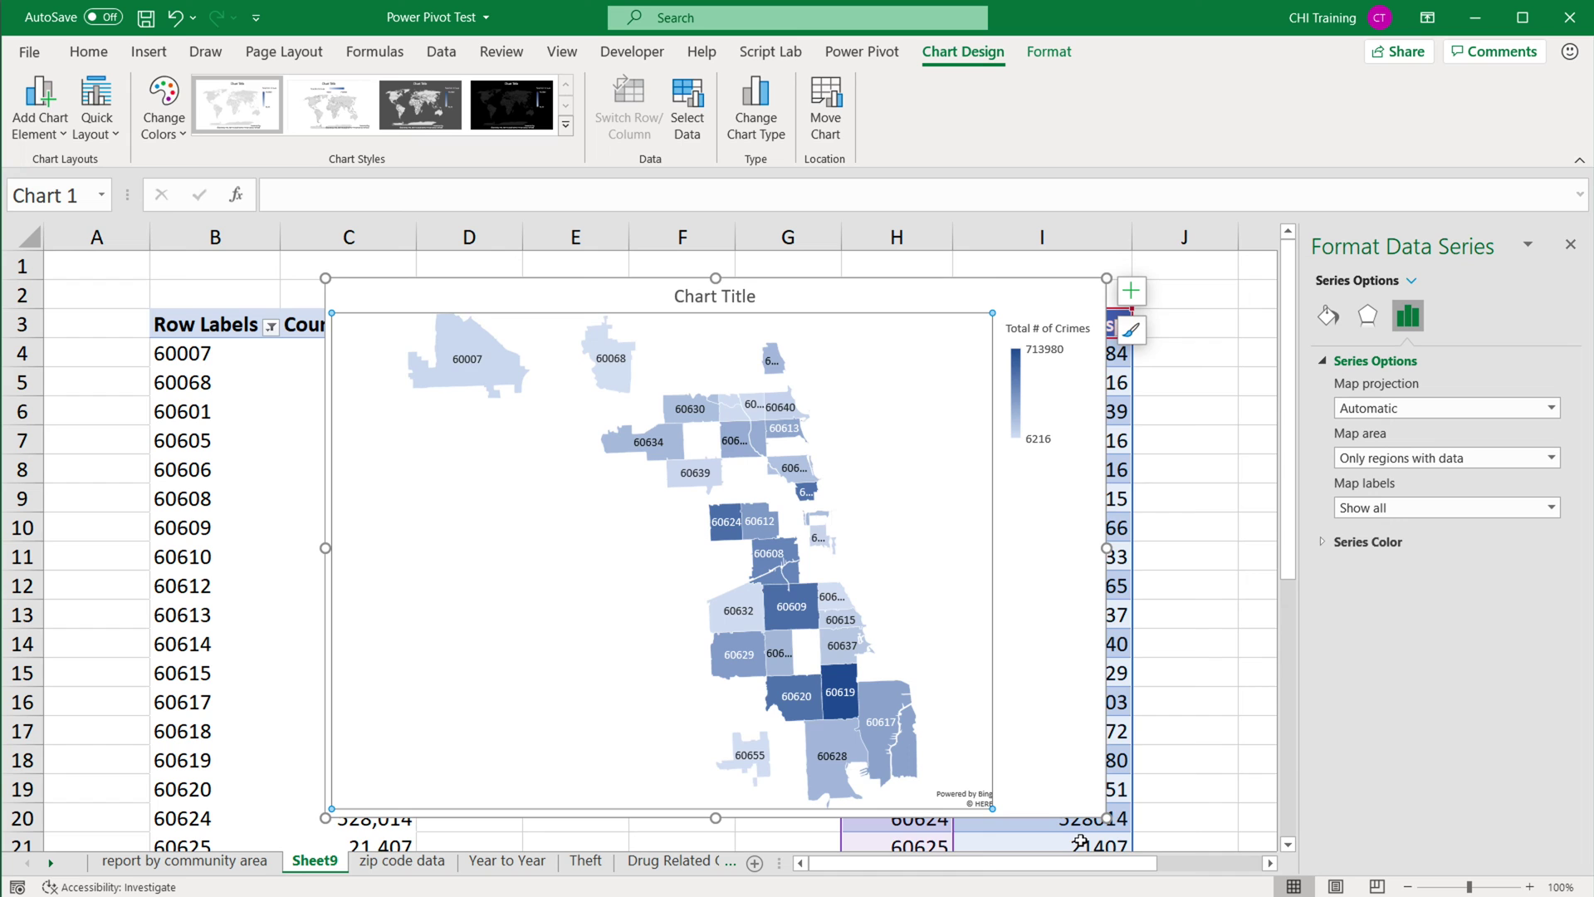
pyautogui.moveTo(1109, 819); pyautogui.dragTo(1237, 758)
pyautogui.scroll(1, 949, 471)
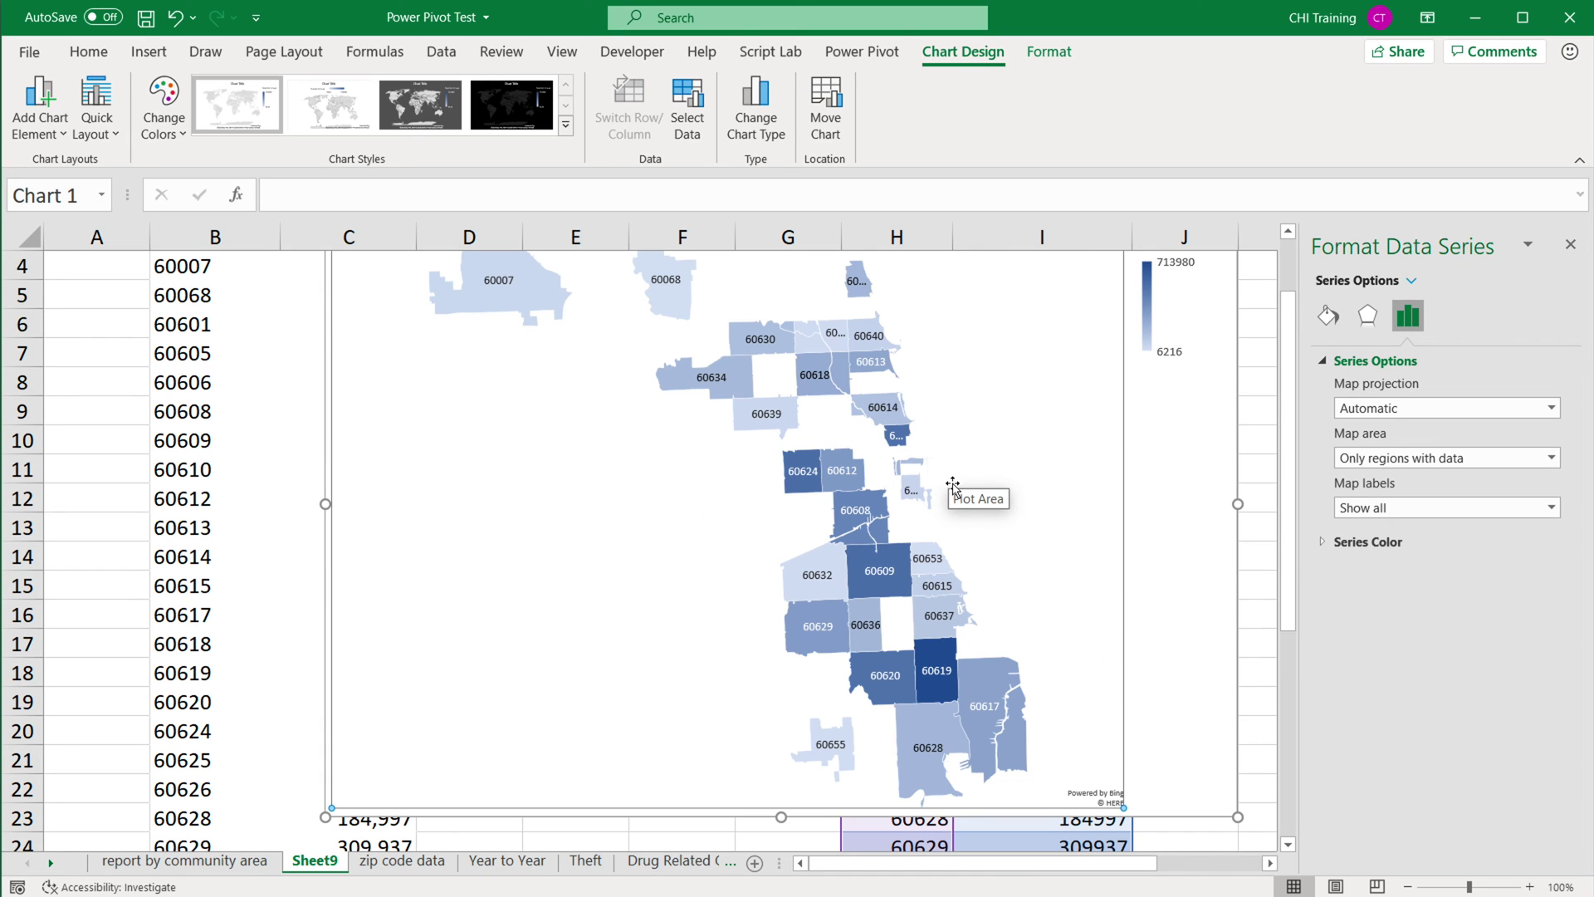
# Set the series colour maximum to red and the minimum to light grey.
pyautogui.scroll(1, 1032, 594)
pyautogui.click(1322, 542)
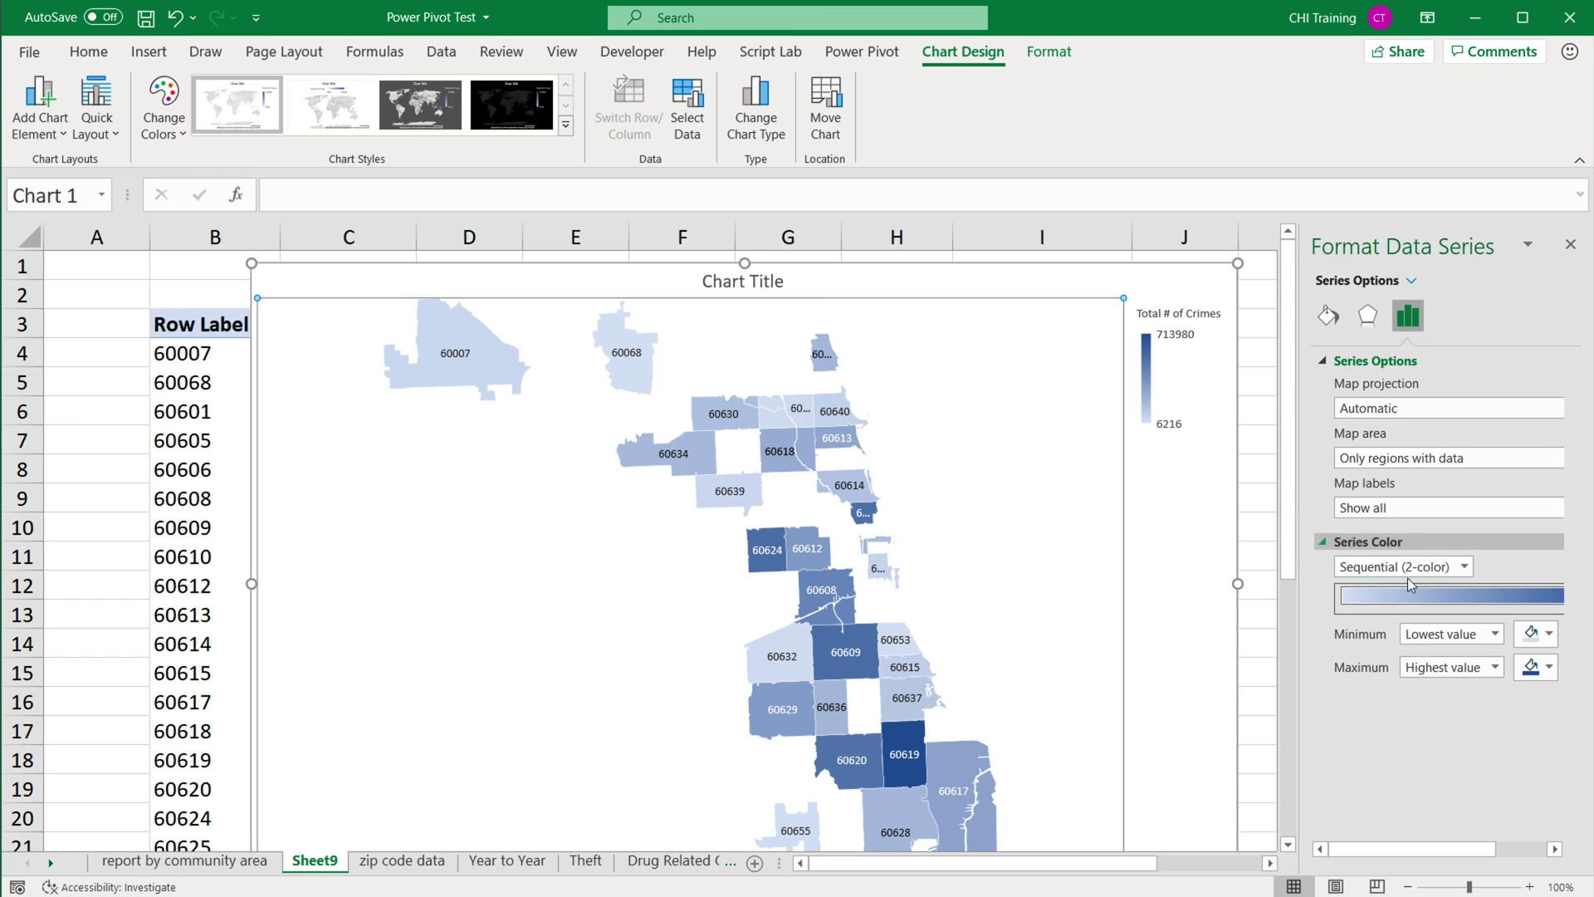
pyautogui.click(1549, 669)
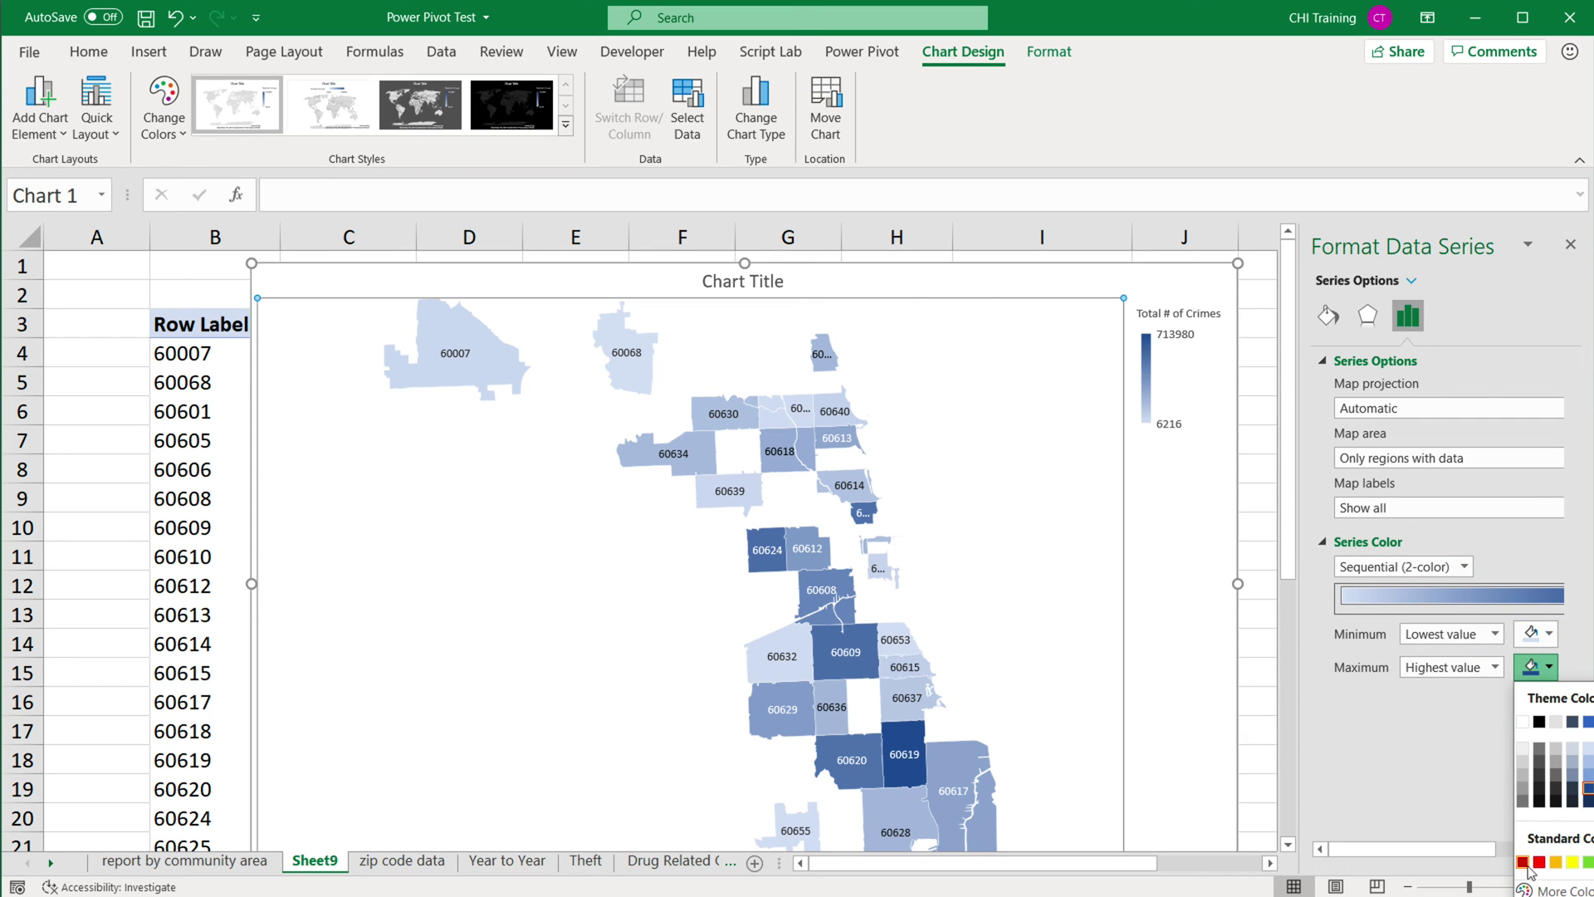
pyautogui.click(1524, 863)
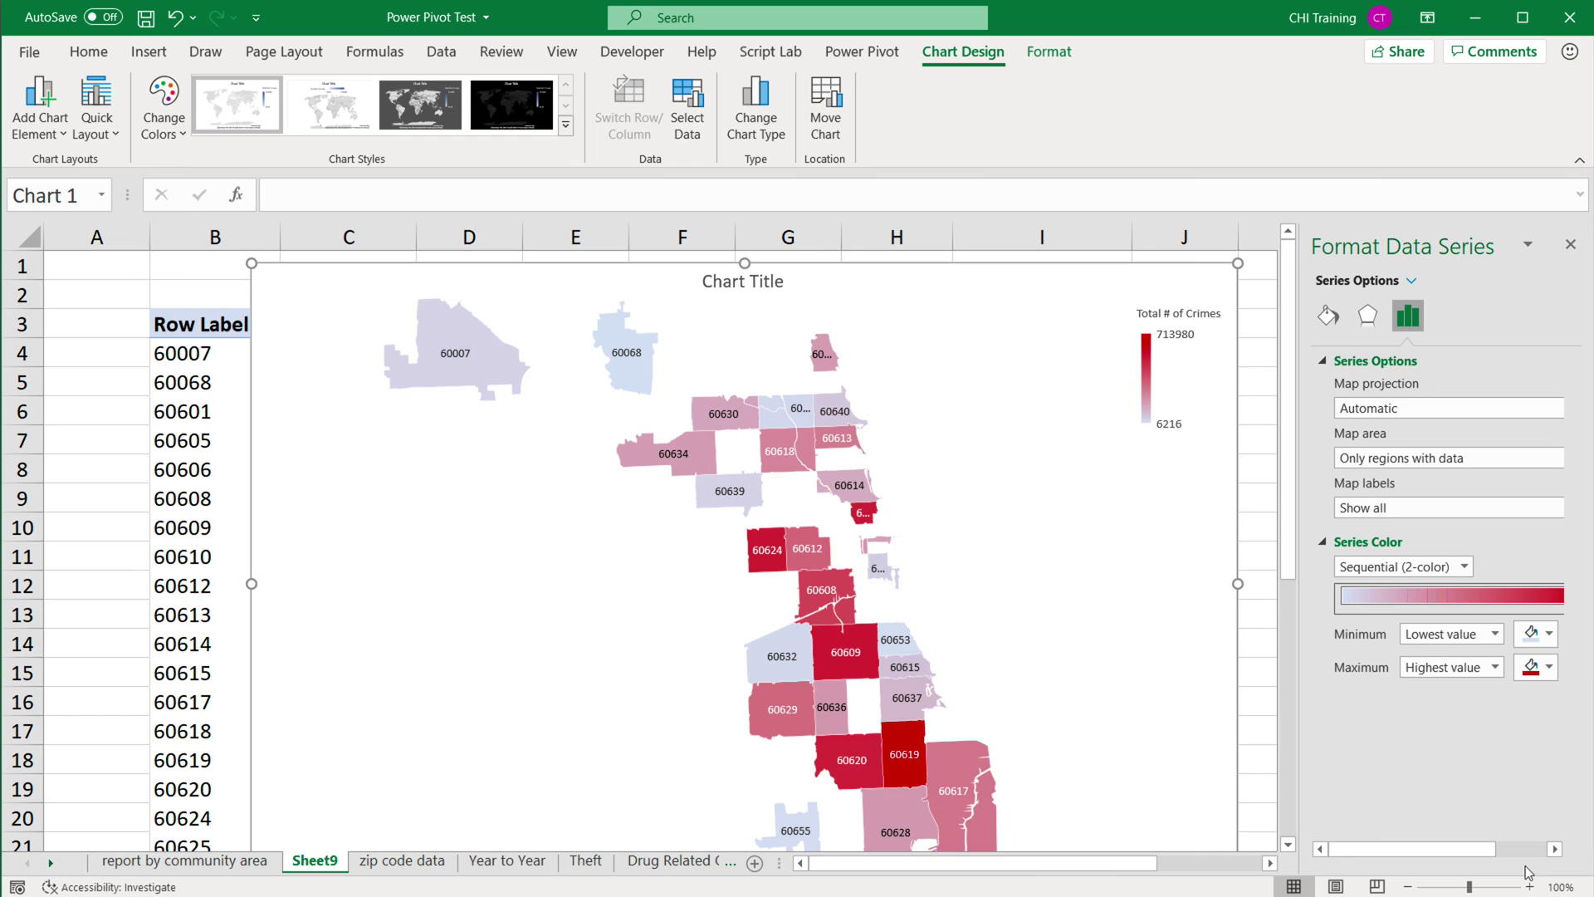
pyautogui.click(1549, 635)
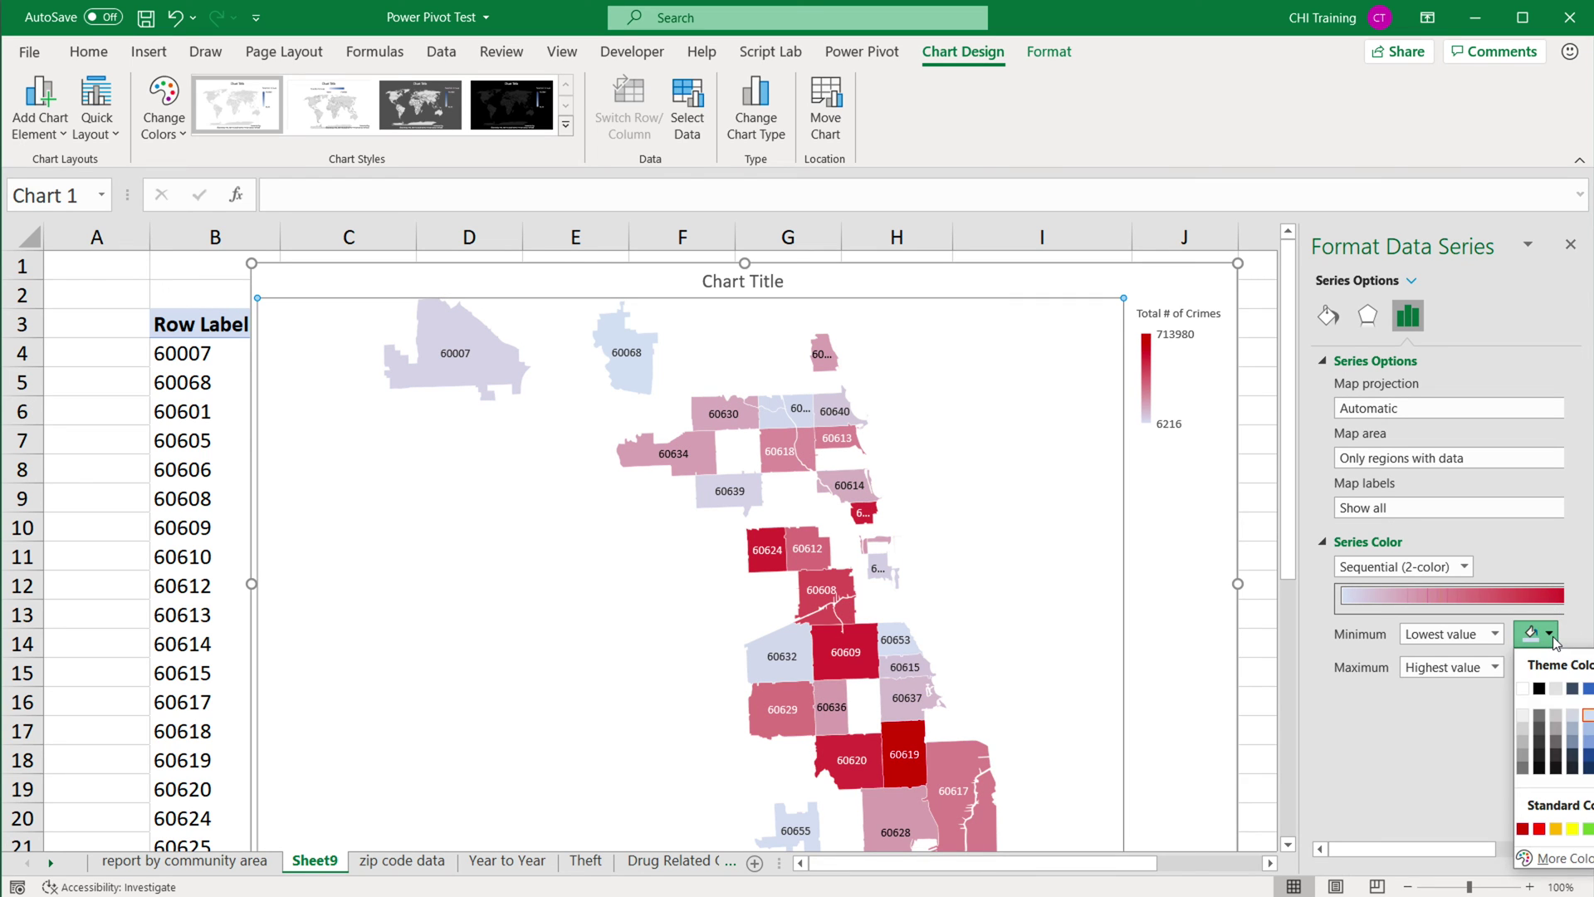
pyautogui.click(1556, 689)
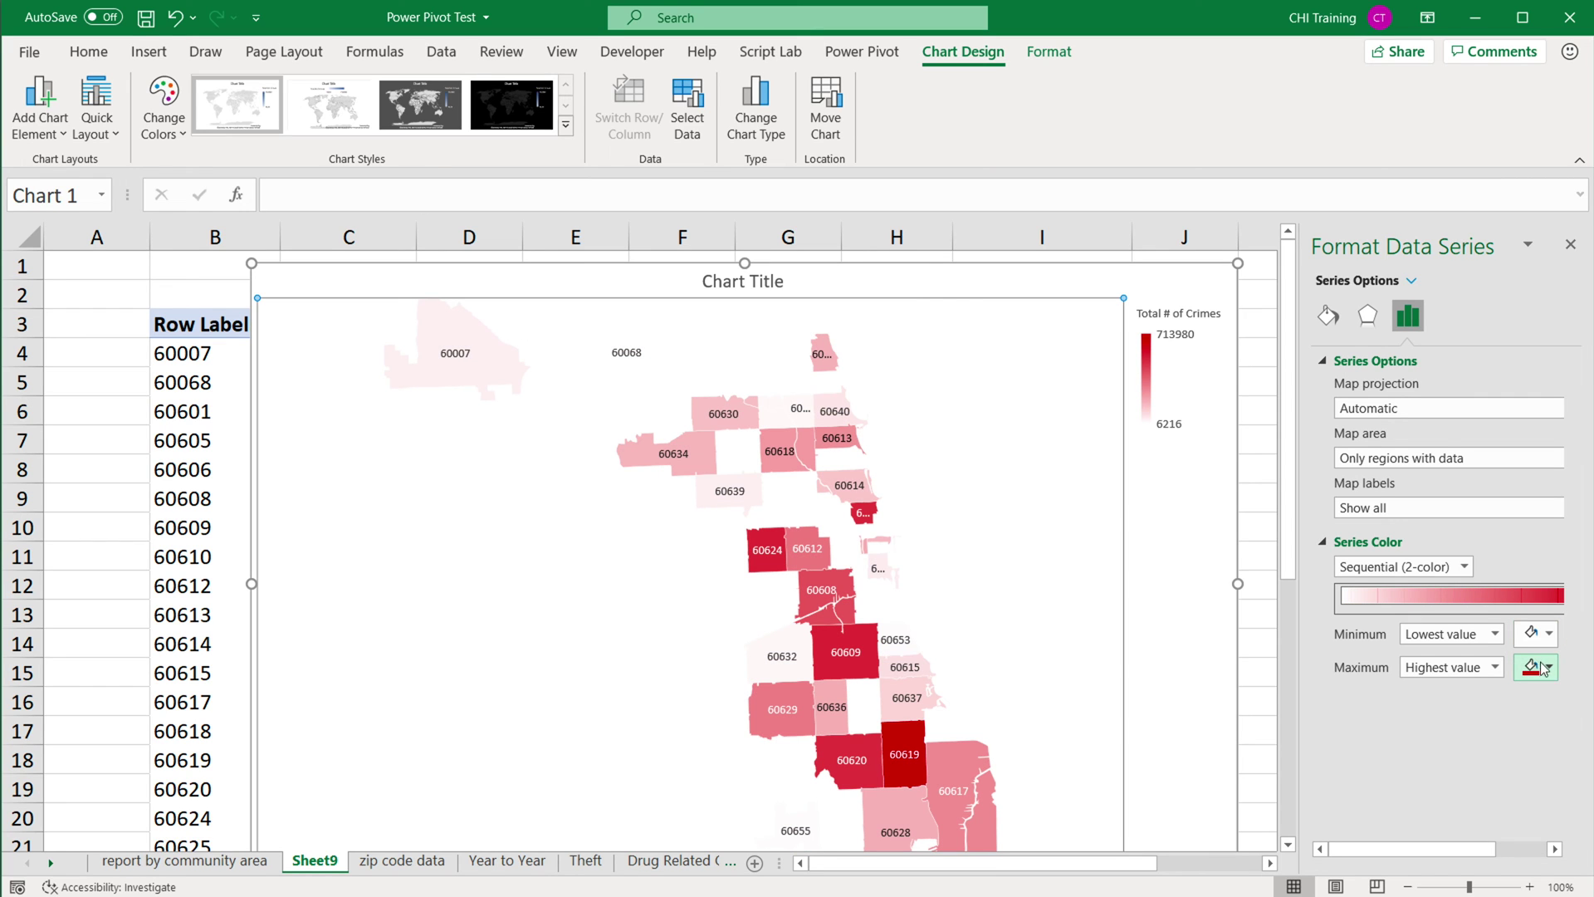
pyautogui.click(1549, 637)
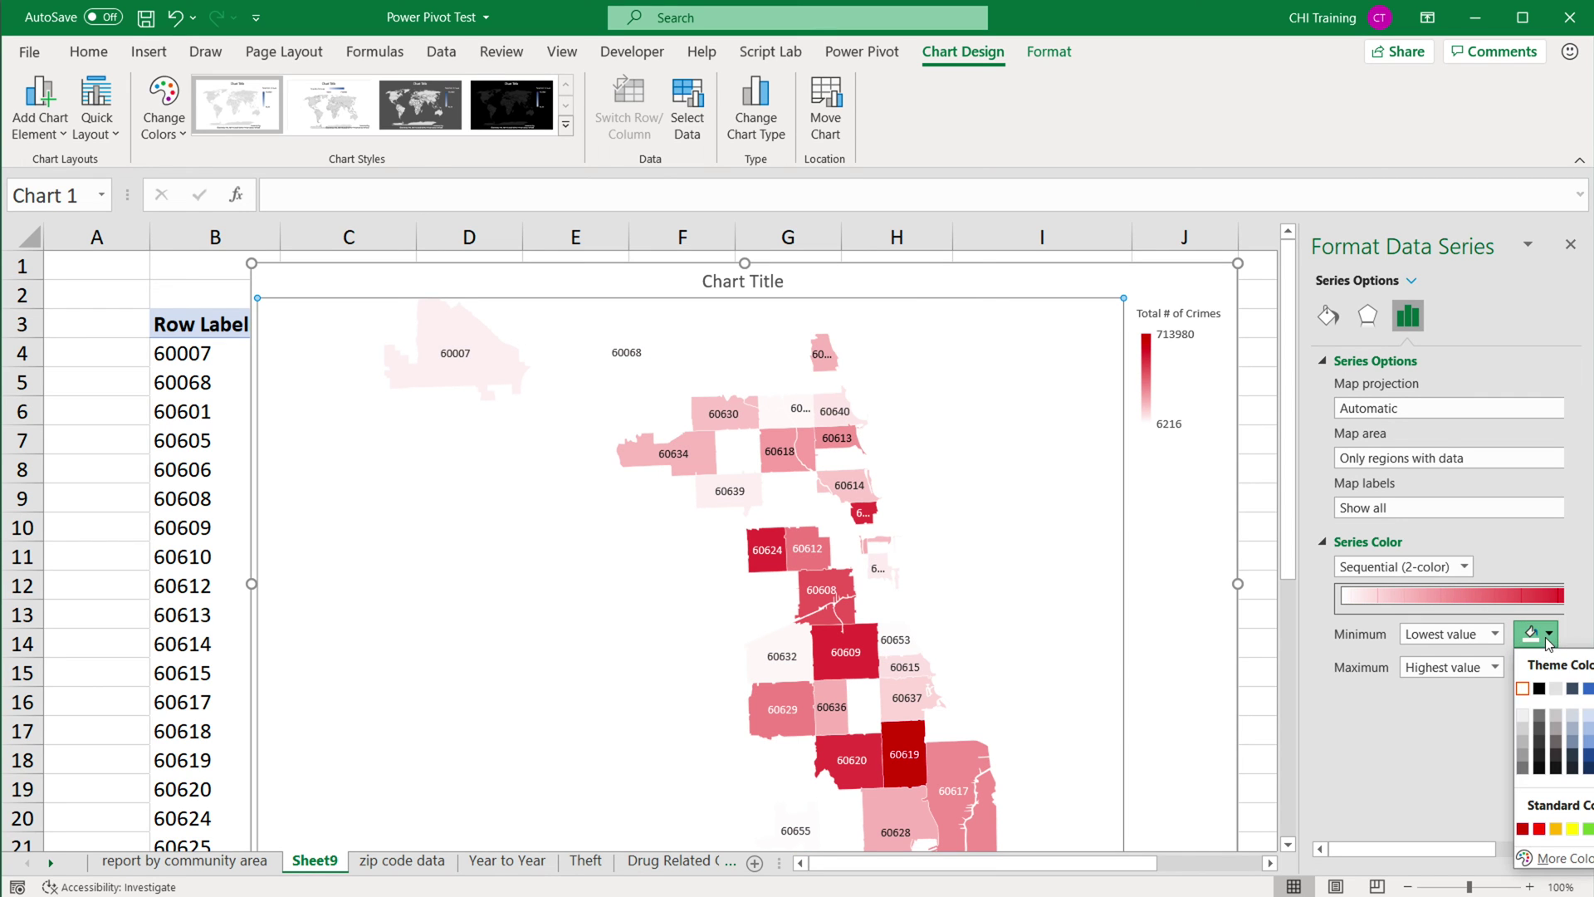
pyautogui.click(1556, 689)
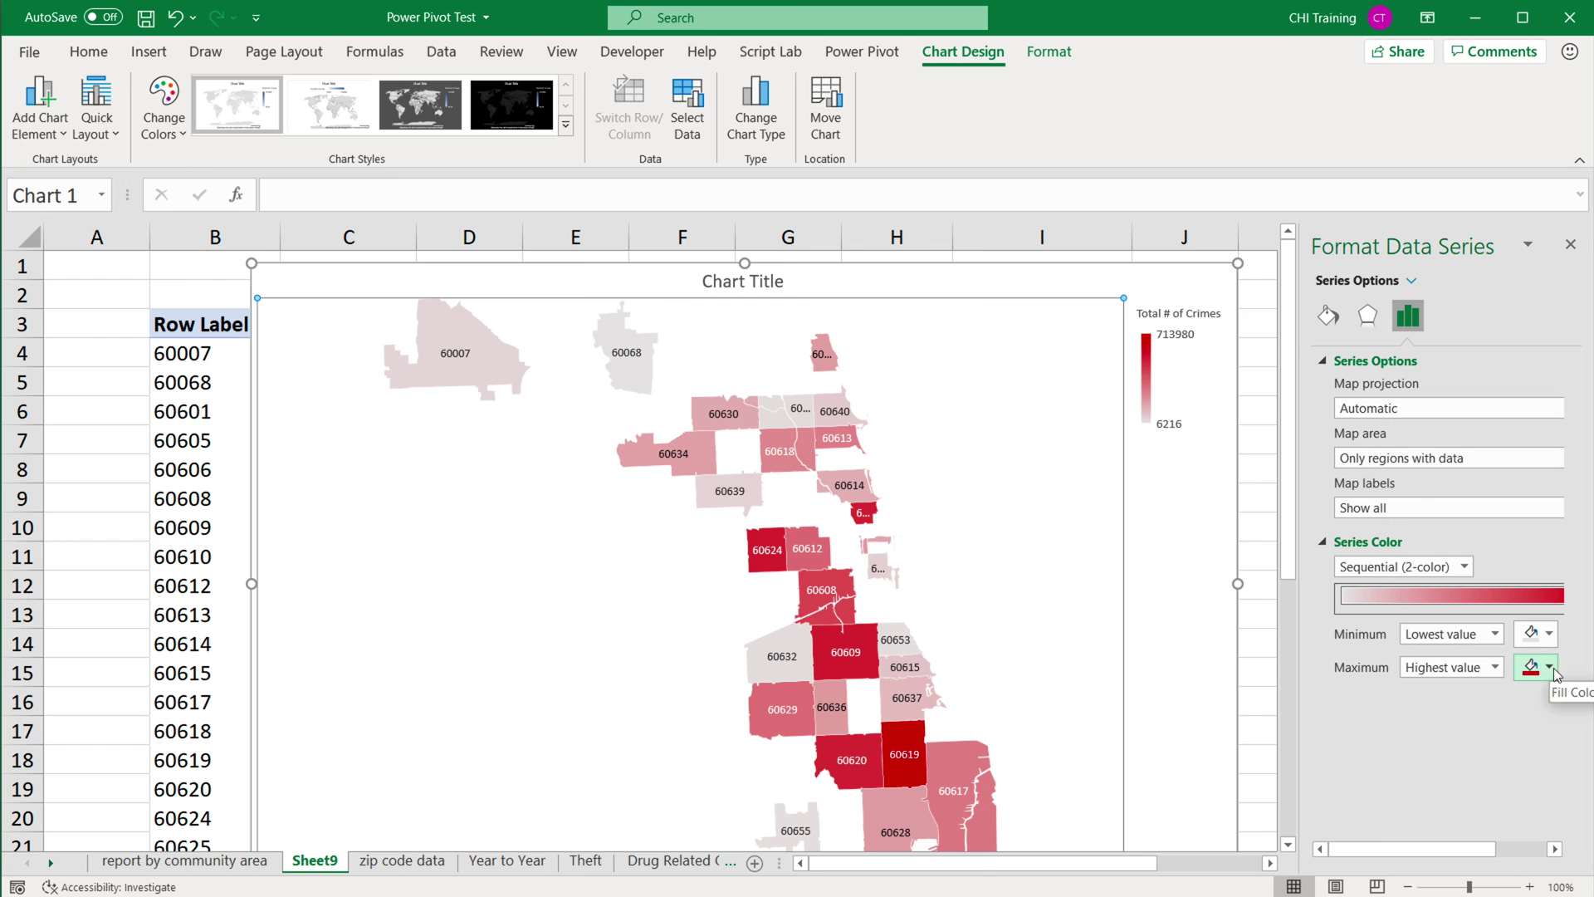
# Darken the maximum colour to a deep red (RGB 130, 0, 0) via More Colors.
pyautogui.click(1551, 669)
pyautogui.click(1571, 889)
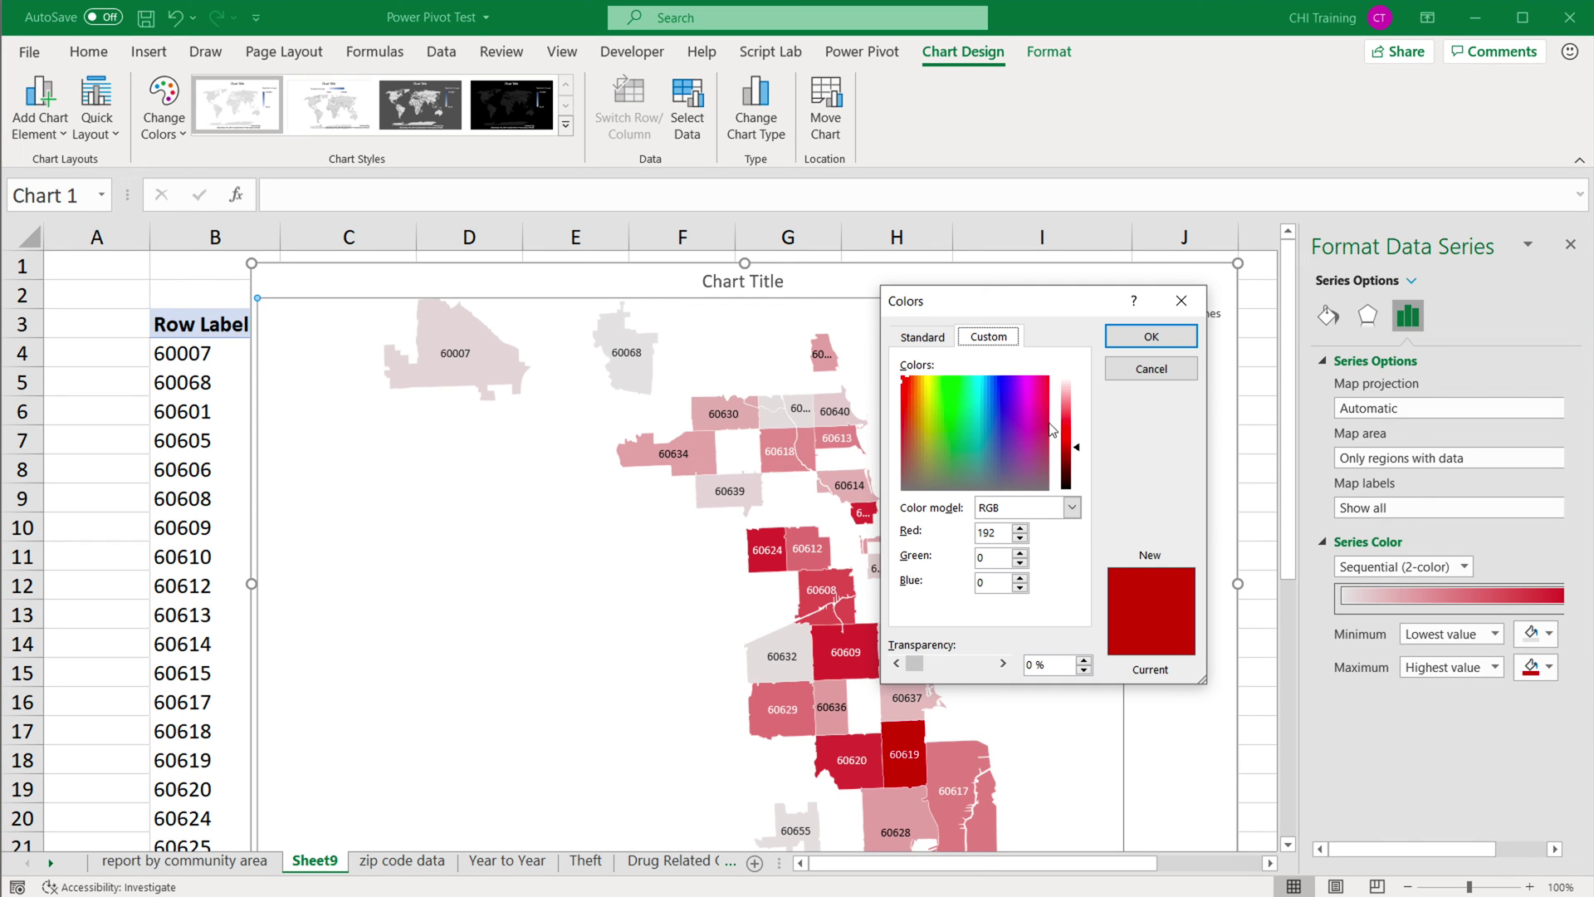
pyautogui.moveTo(1082, 455); pyautogui.dragTo(1072, 458)
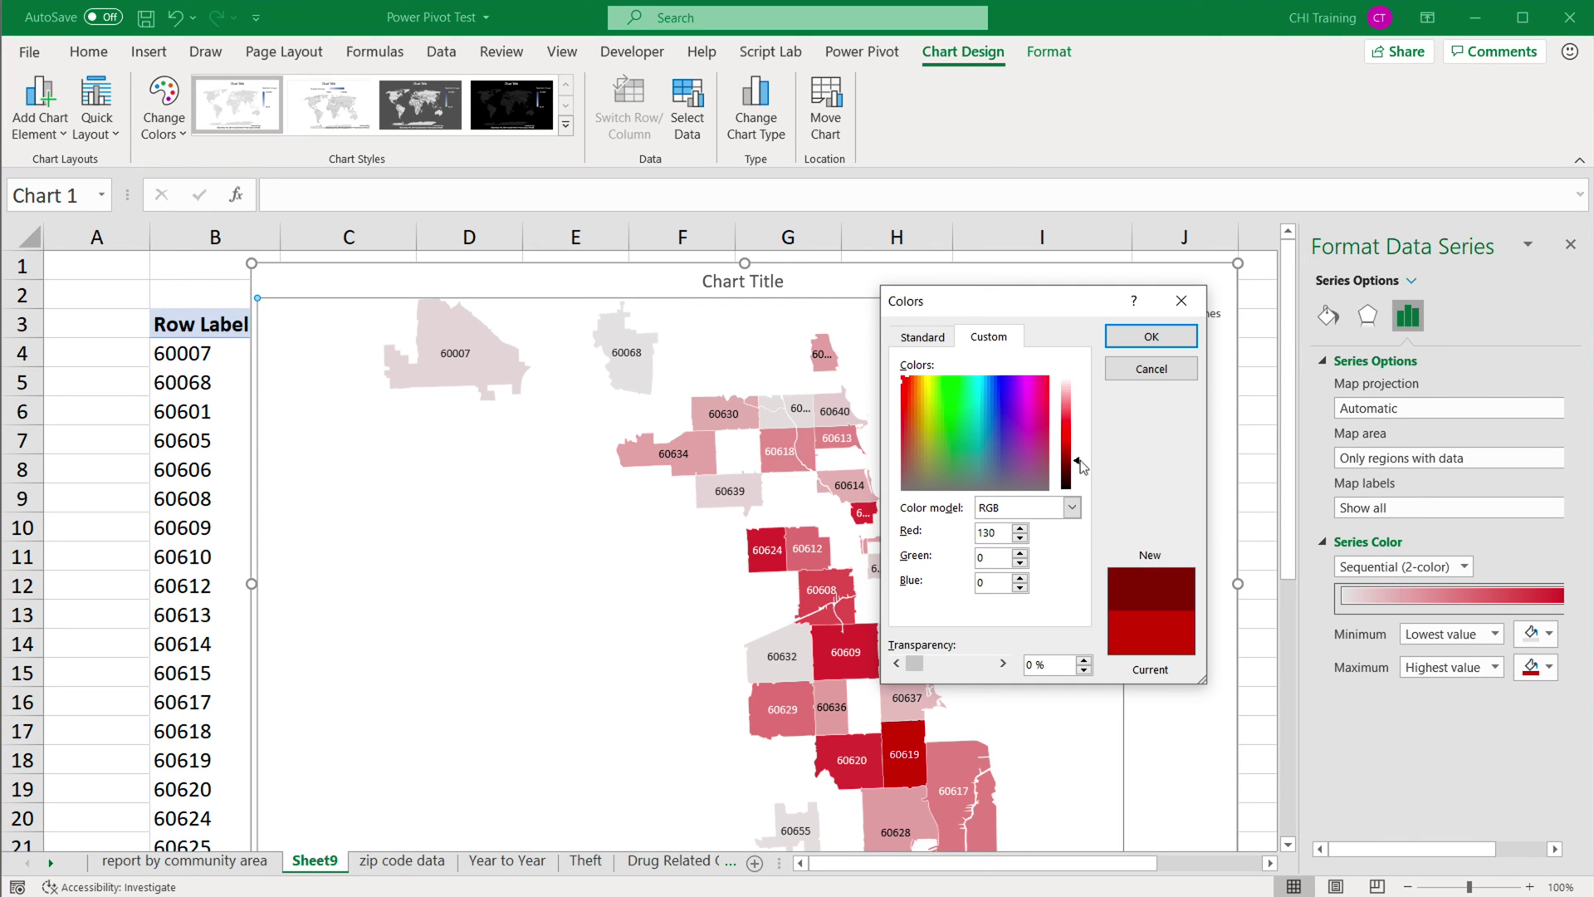
pyautogui.click(1125, 338)
pyautogui.scroll(-1, 955, 731)
pyautogui.click(869, 638)
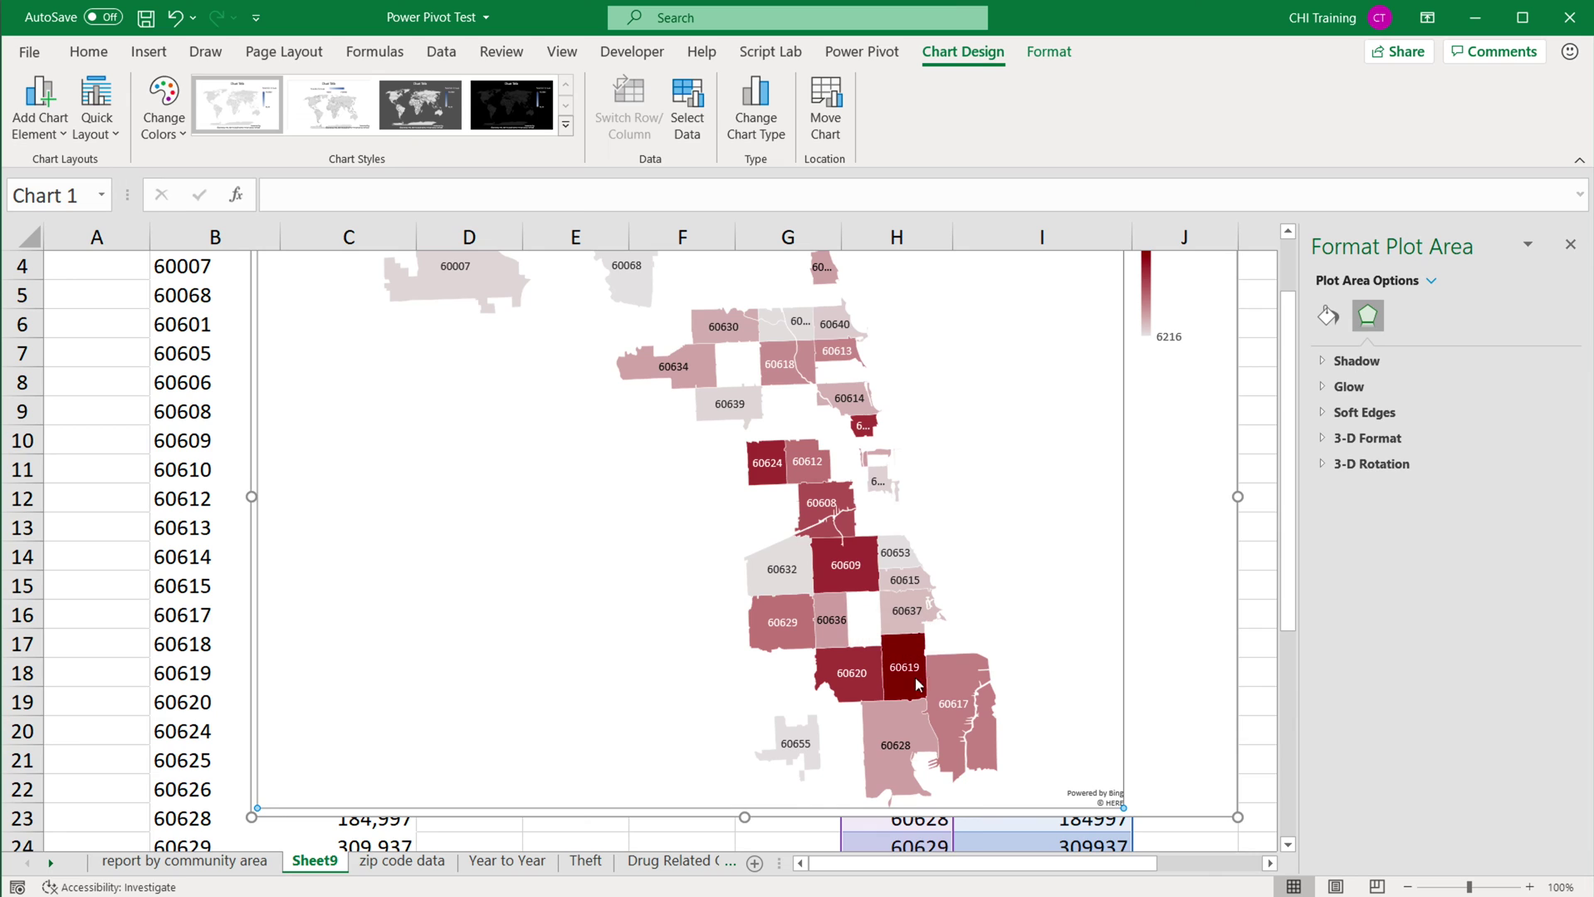
# Shrink the whole map chart, move it up-left over columns B–H, then enlarge slightly.
pyautogui.moveTo(921, 678)
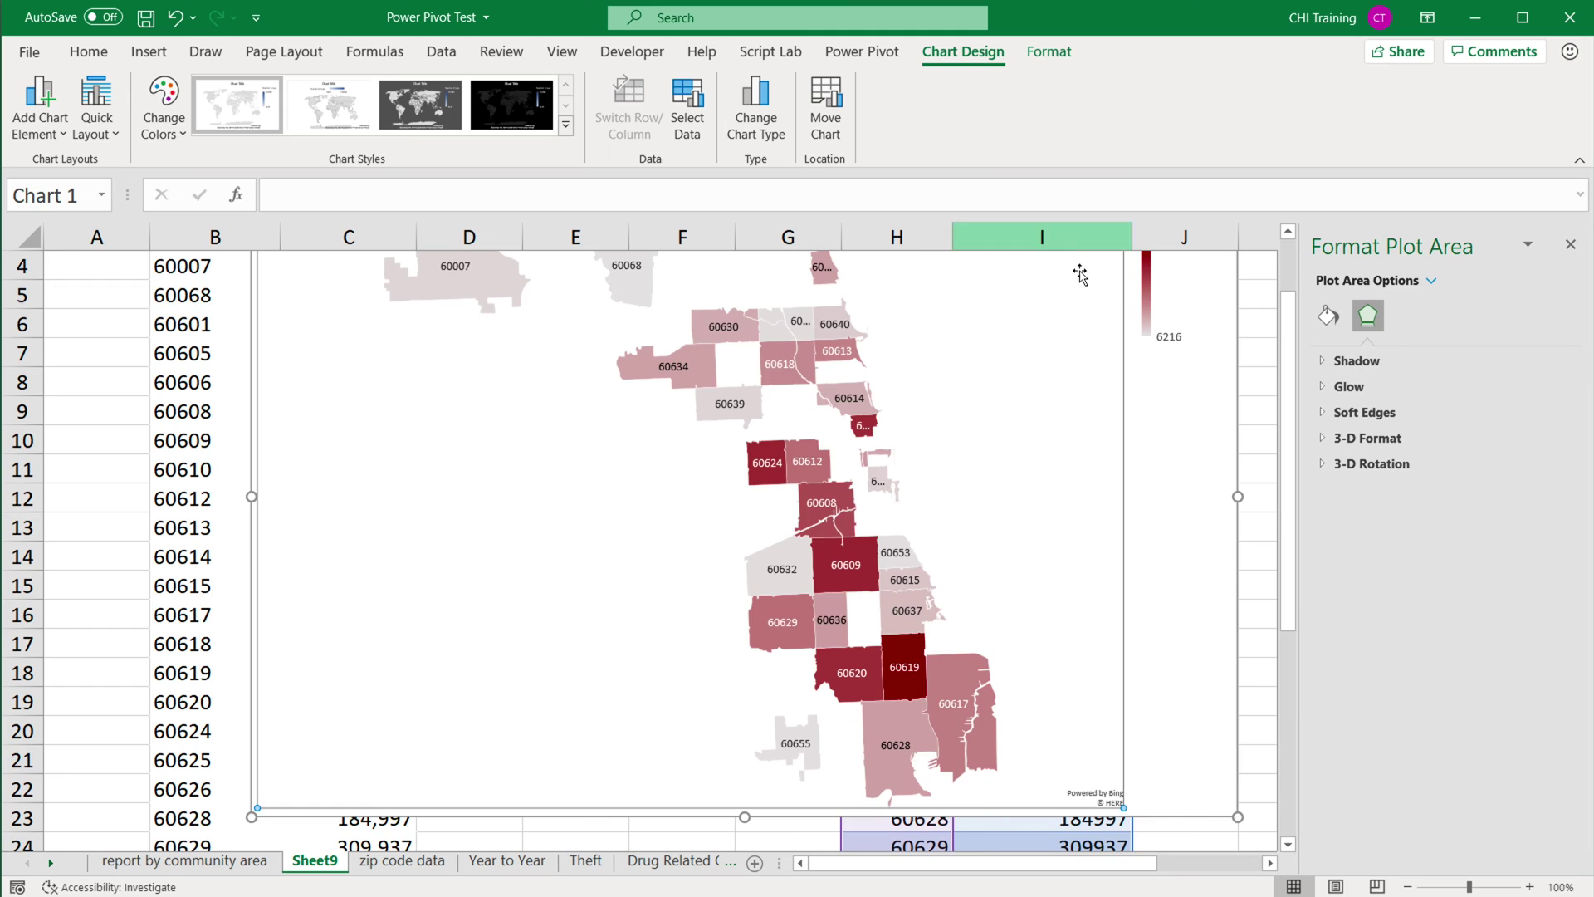
pyautogui.scroll(1, 1069, 293)
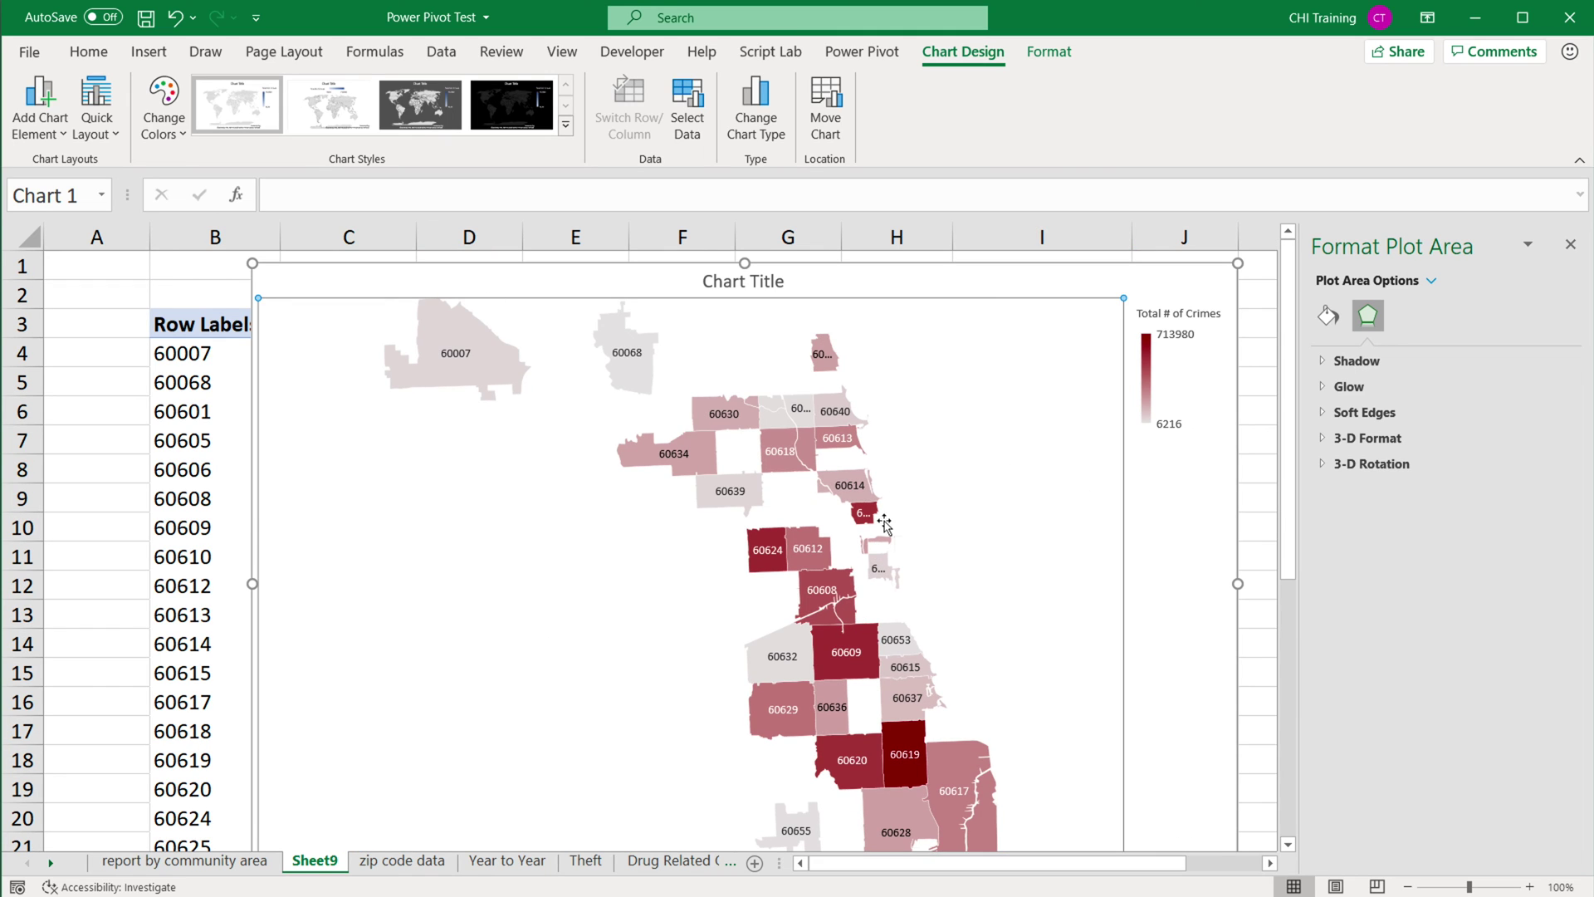
pyautogui.click(946, 278)
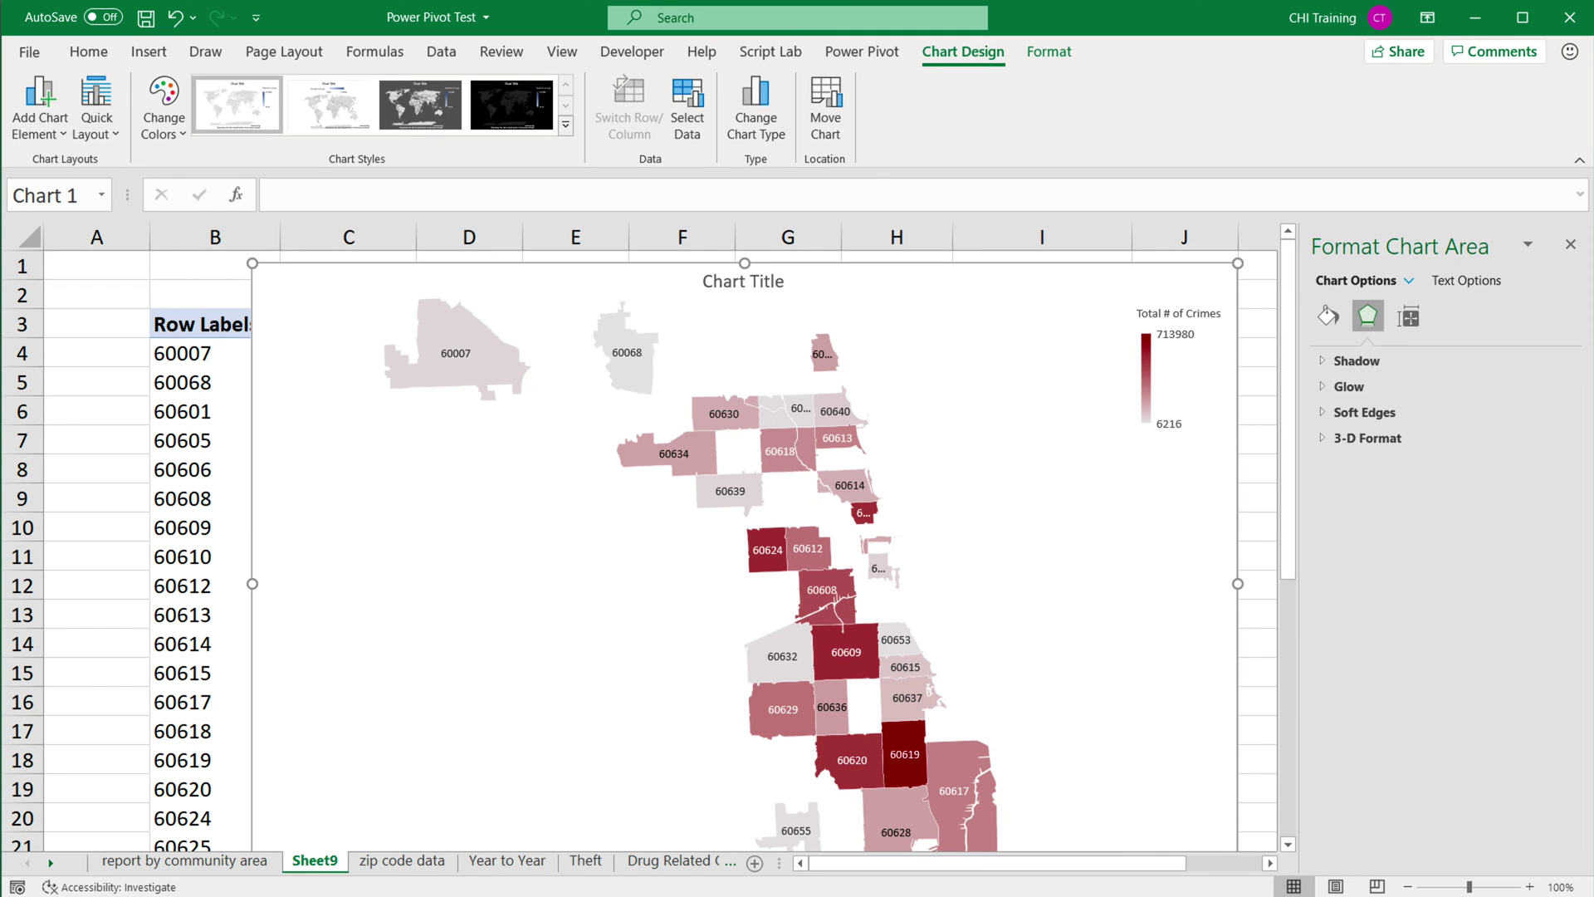
pyautogui.moveTo(250, 264); pyautogui.dragTo(340, 406)
pyautogui.moveTo(1006, 431); pyautogui.dragTo(833, 307)
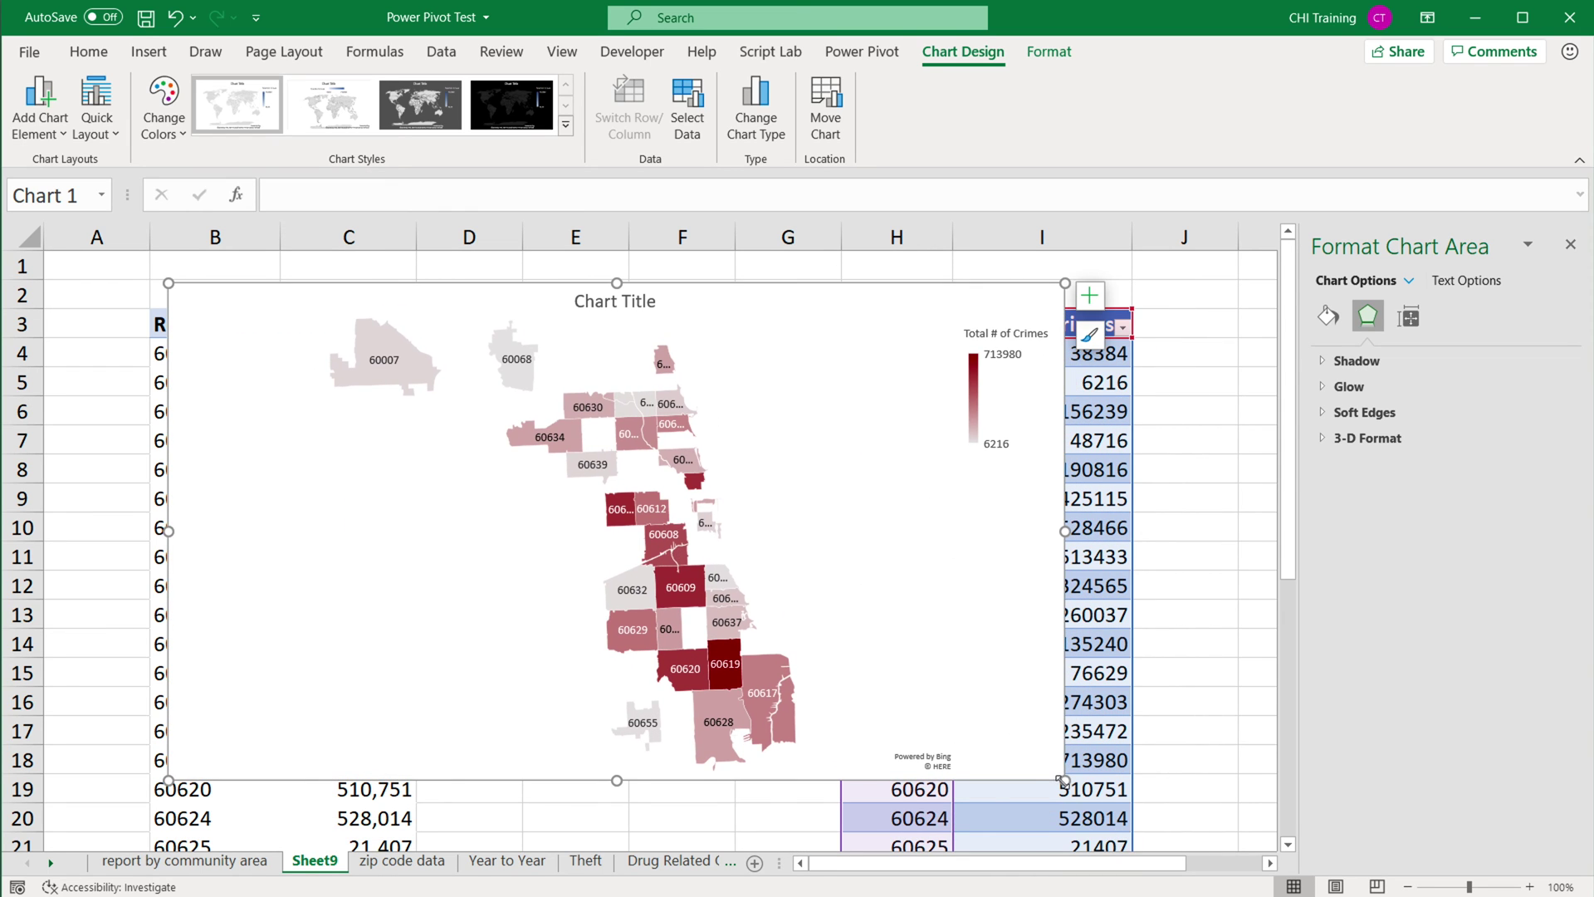
pyautogui.moveTo(1063, 780); pyautogui.dragTo(1097, 802)
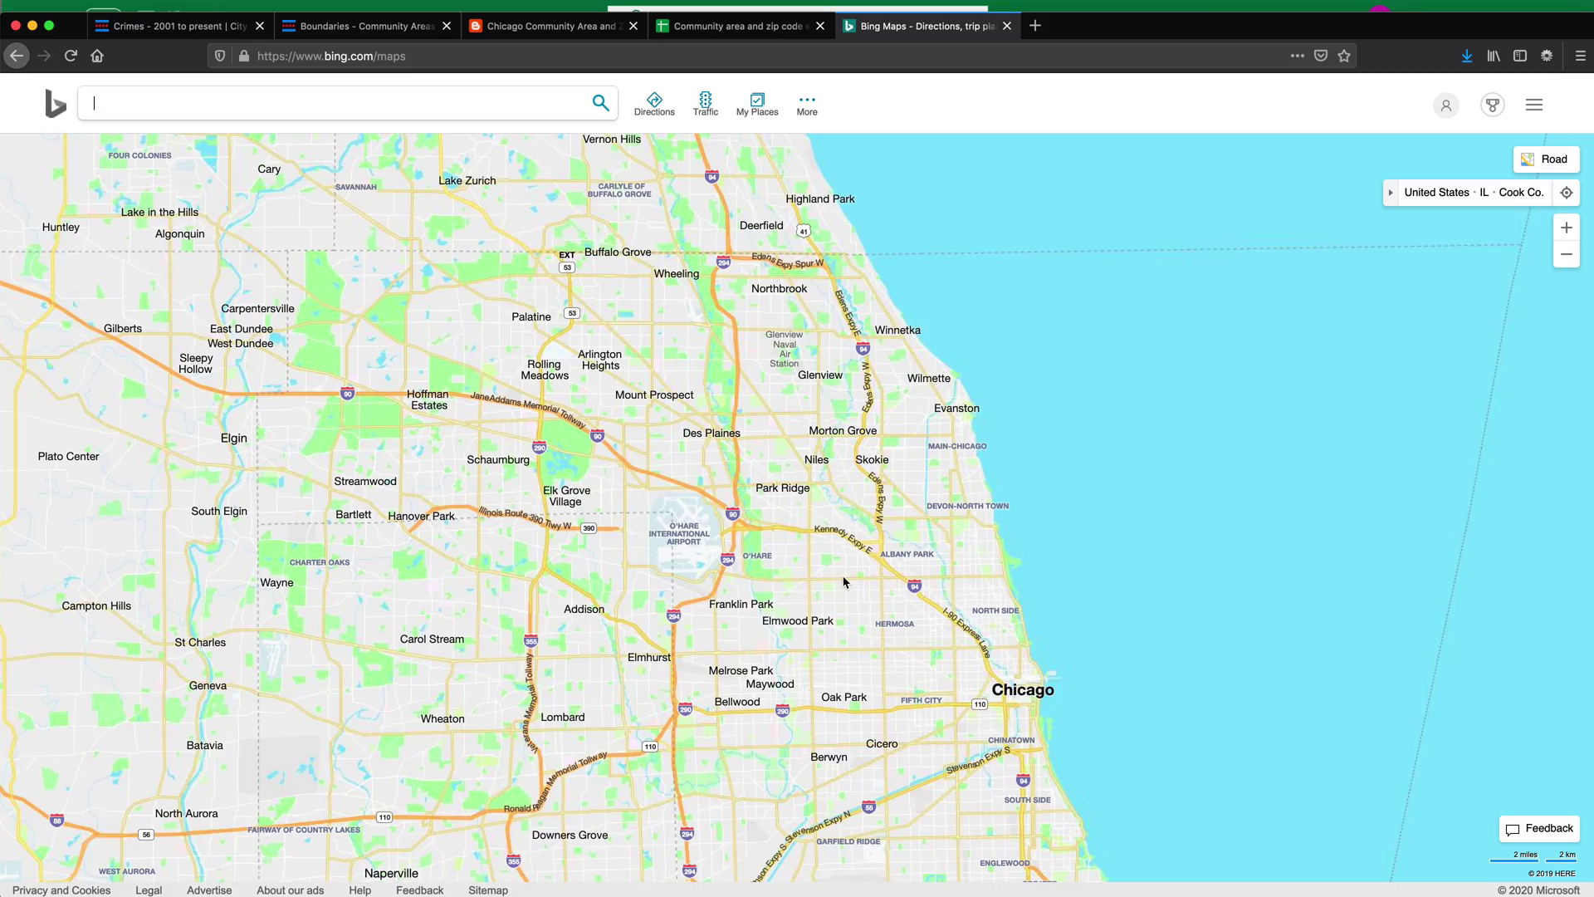
# Search Bing Maps for 'chicago il' and frame the whole city in view.
pyautogui.moveTo(845, 582); pyautogui.dragTo(667, 403)
pyautogui.scroll(5, 831, 510)
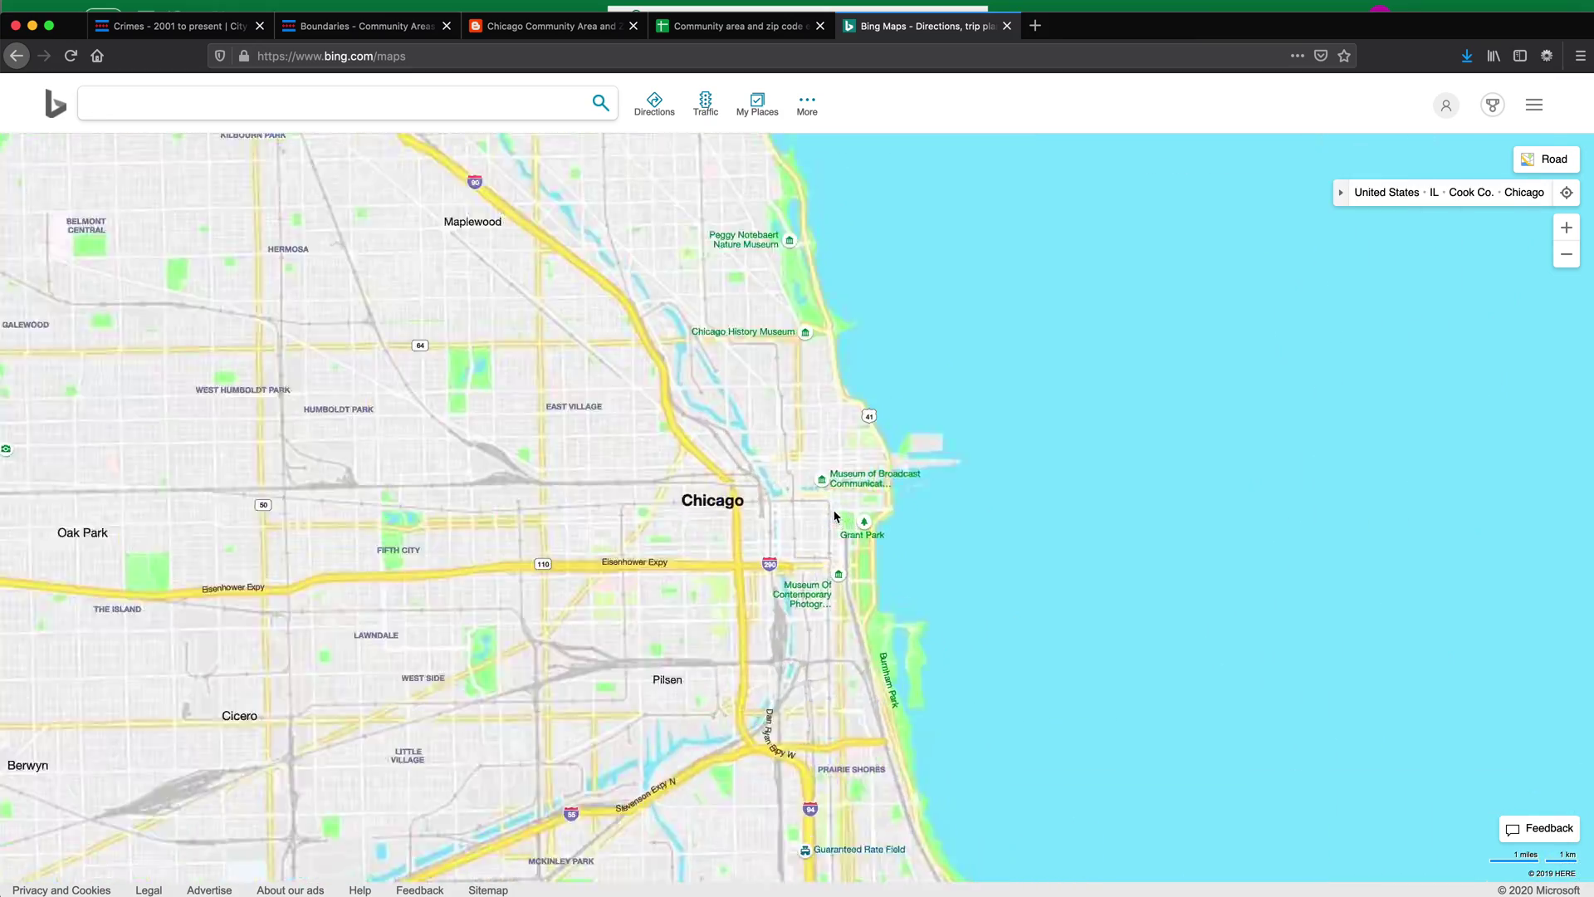
pyautogui.scroll(3, 836, 514)
pyautogui.scroll(-4, 839, 515)
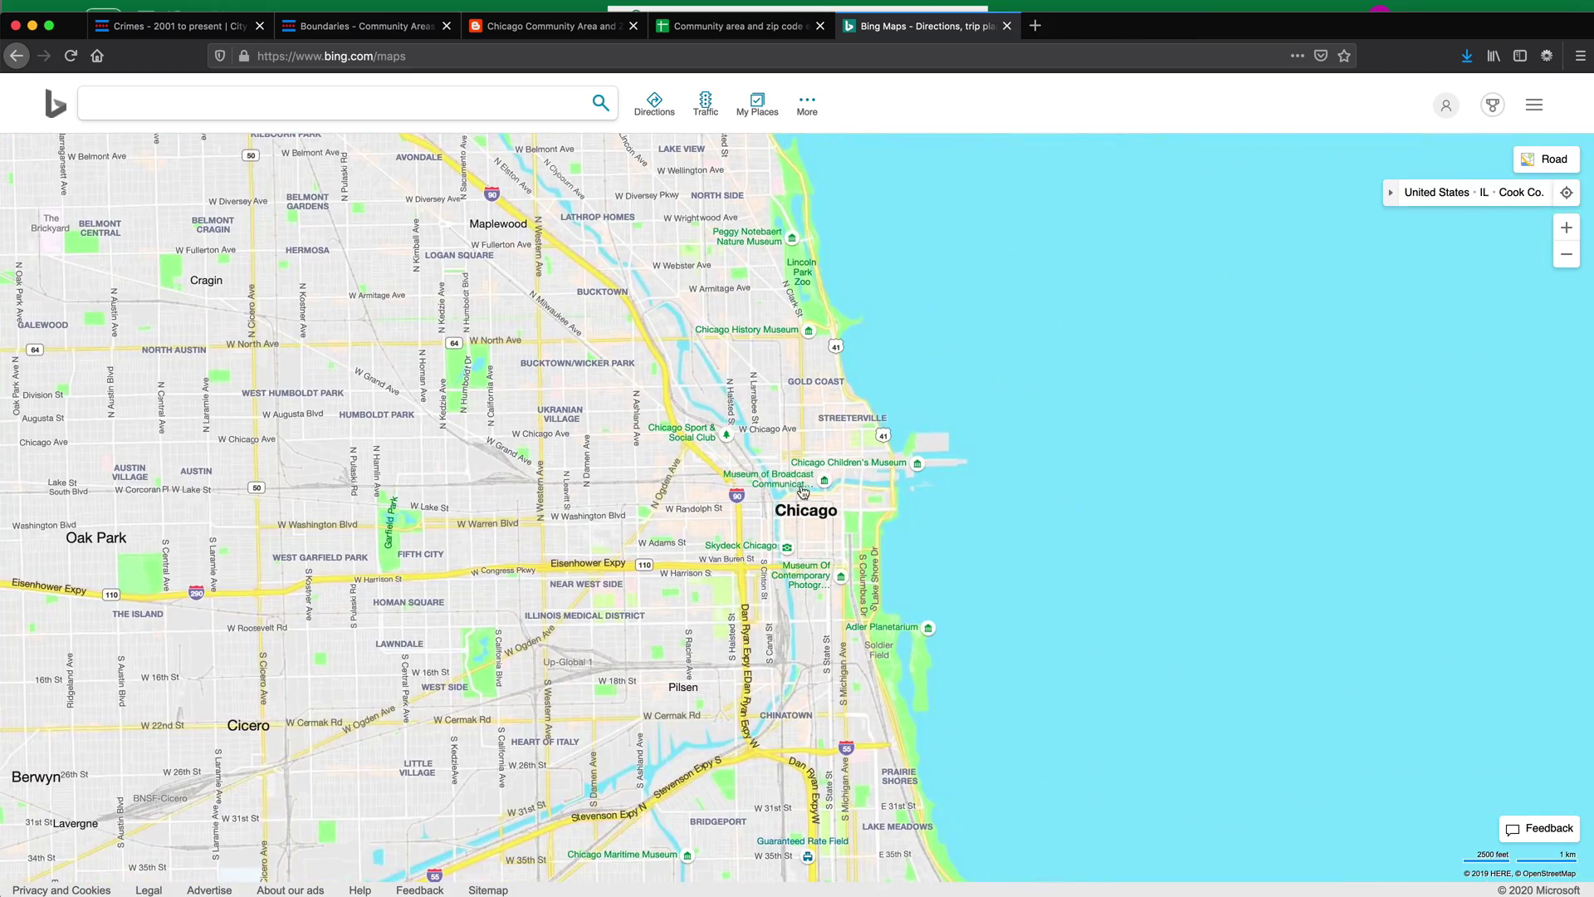
pyautogui.moveTo(830, 413); pyautogui.dragTo(758, 388)
pyautogui.click(327, 97)
pyautogui.write('chicago il')
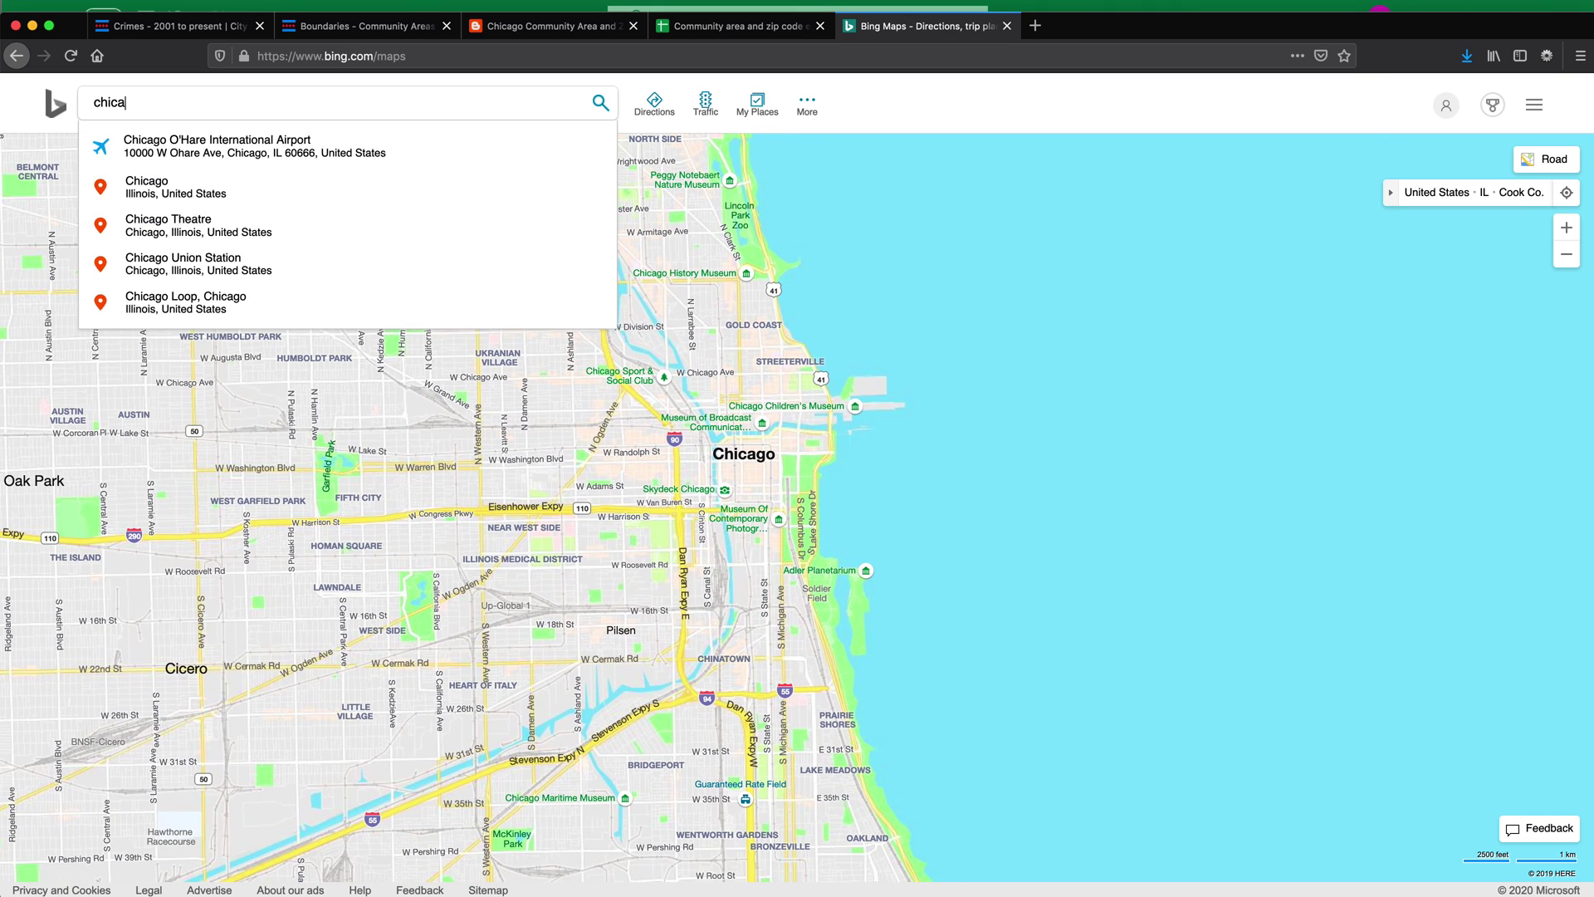
pyautogui.press('Return')
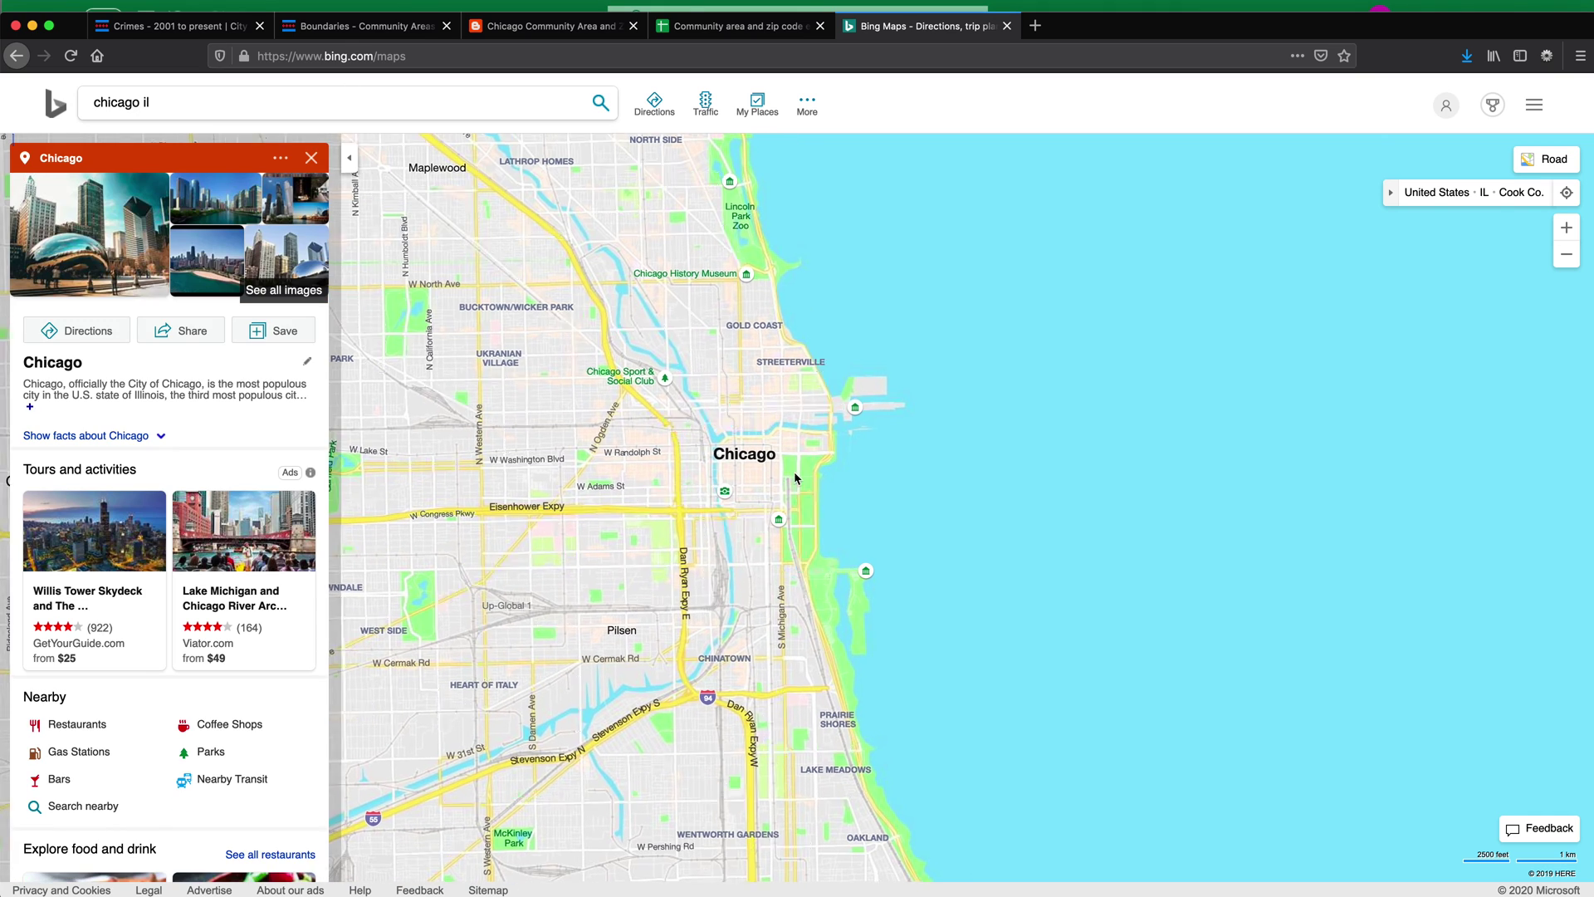
pyautogui.moveTo(1022, 534); pyautogui.dragTo(989, 463)
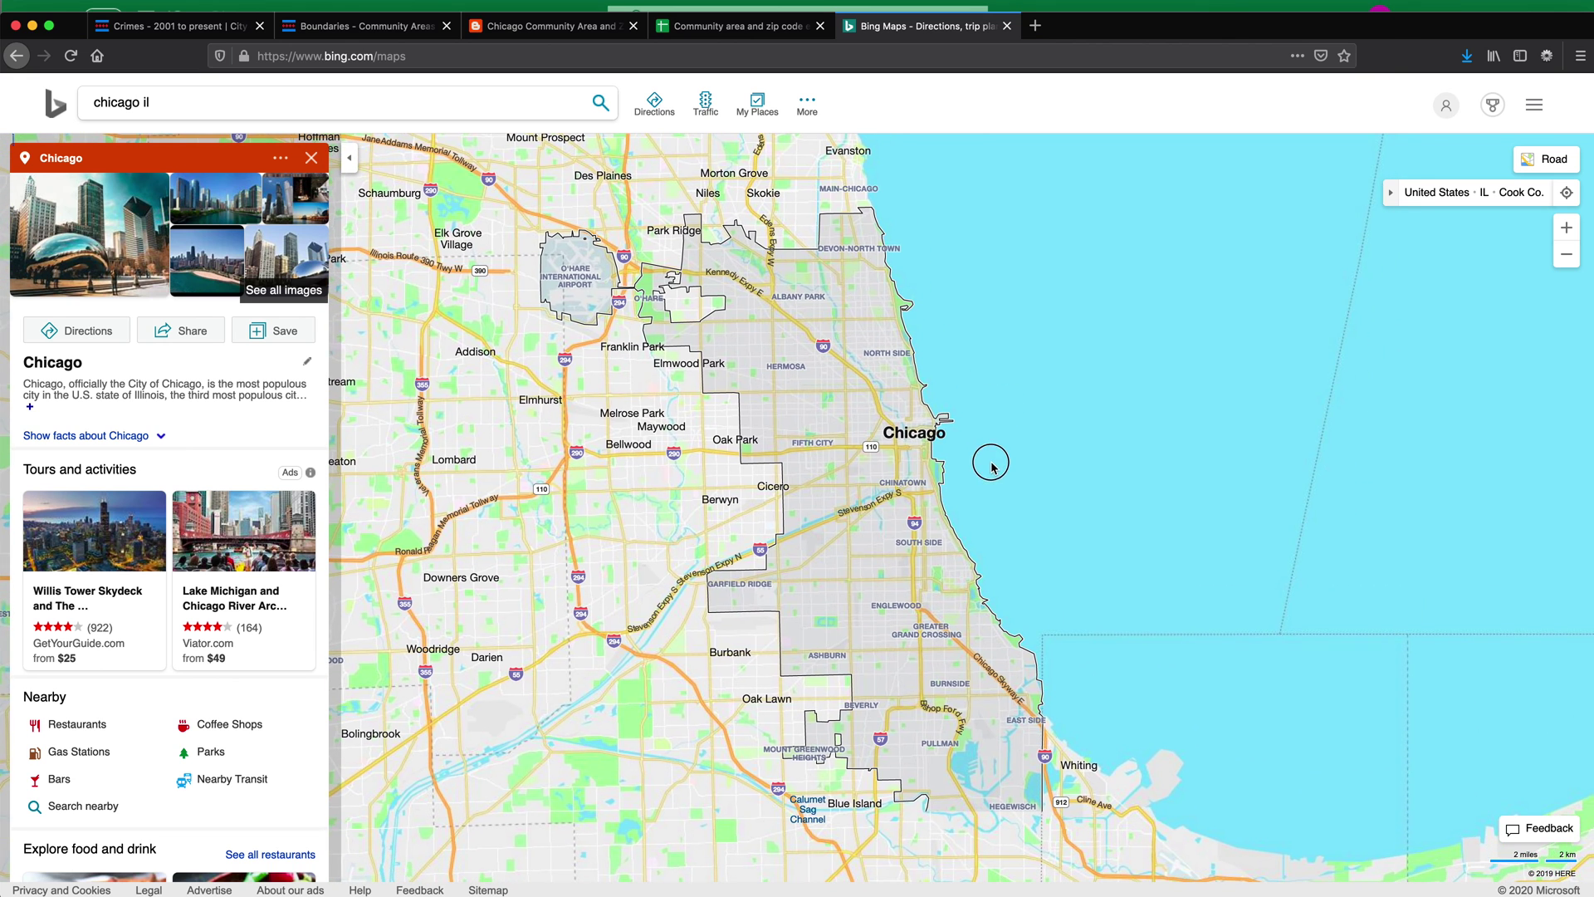
# Screen-capture the Chicago map region and paste it into the worksheet.
pyautogui.press('super+shift+4')
pyautogui.moveTo(1100, 856); pyautogui.dragTo(514, 181)
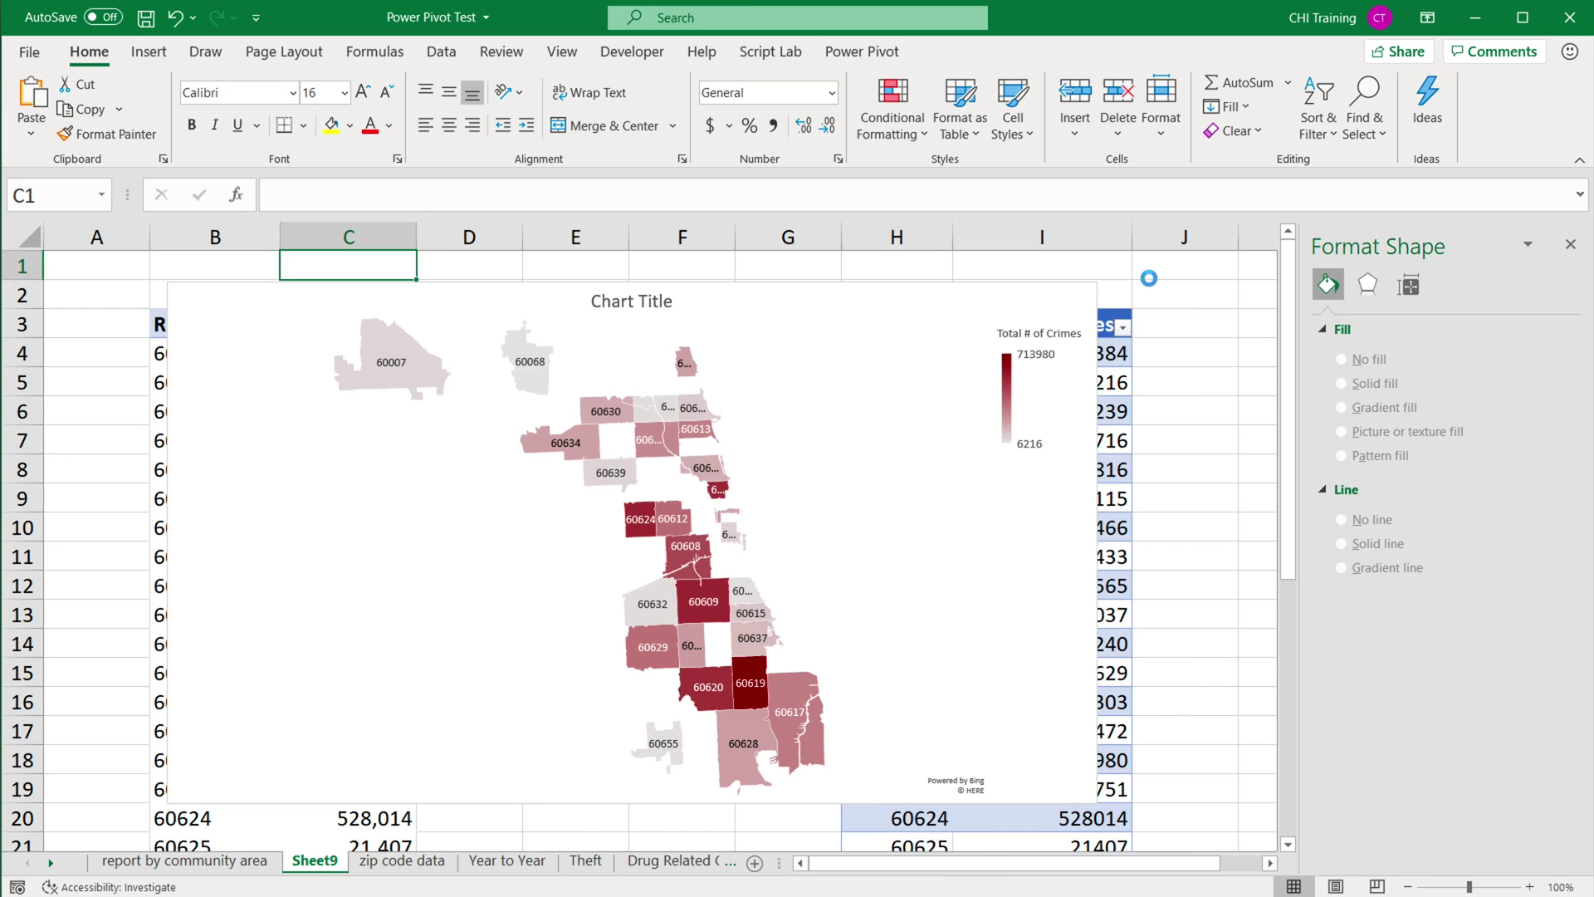
pyautogui.hotkey('ctrl', 'v')
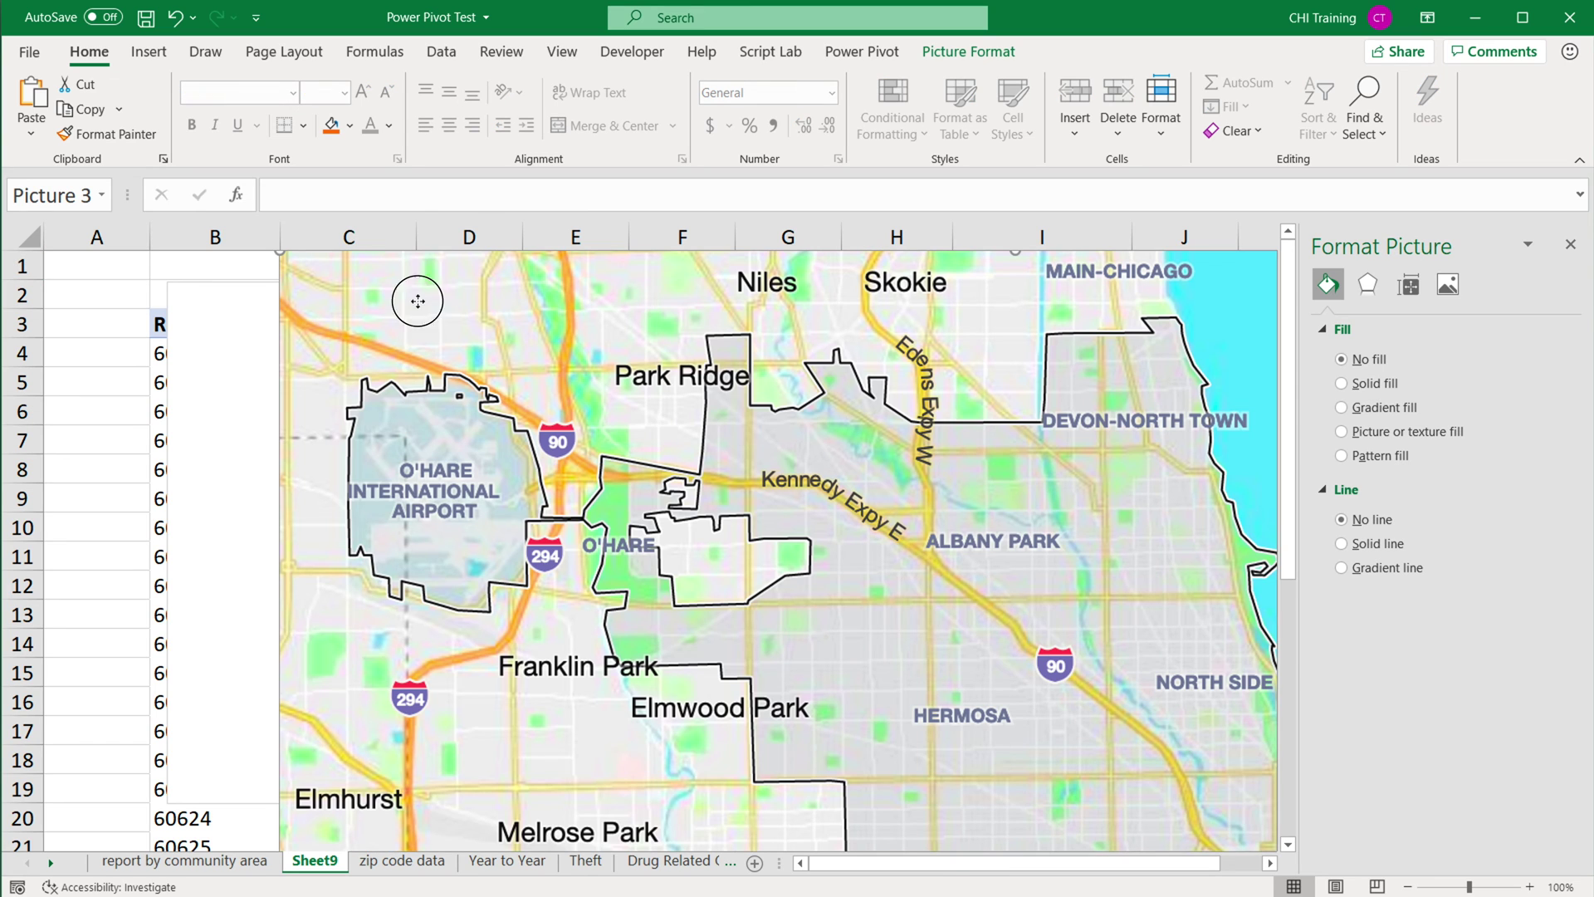
# Move the pasted map picture off the pivot data and place the chart over it.
pyautogui.moveTo(417, 301); pyautogui.dragTo(407, 342)
pyautogui.moveTo(271, 293); pyautogui.dragTo(1211, 345)
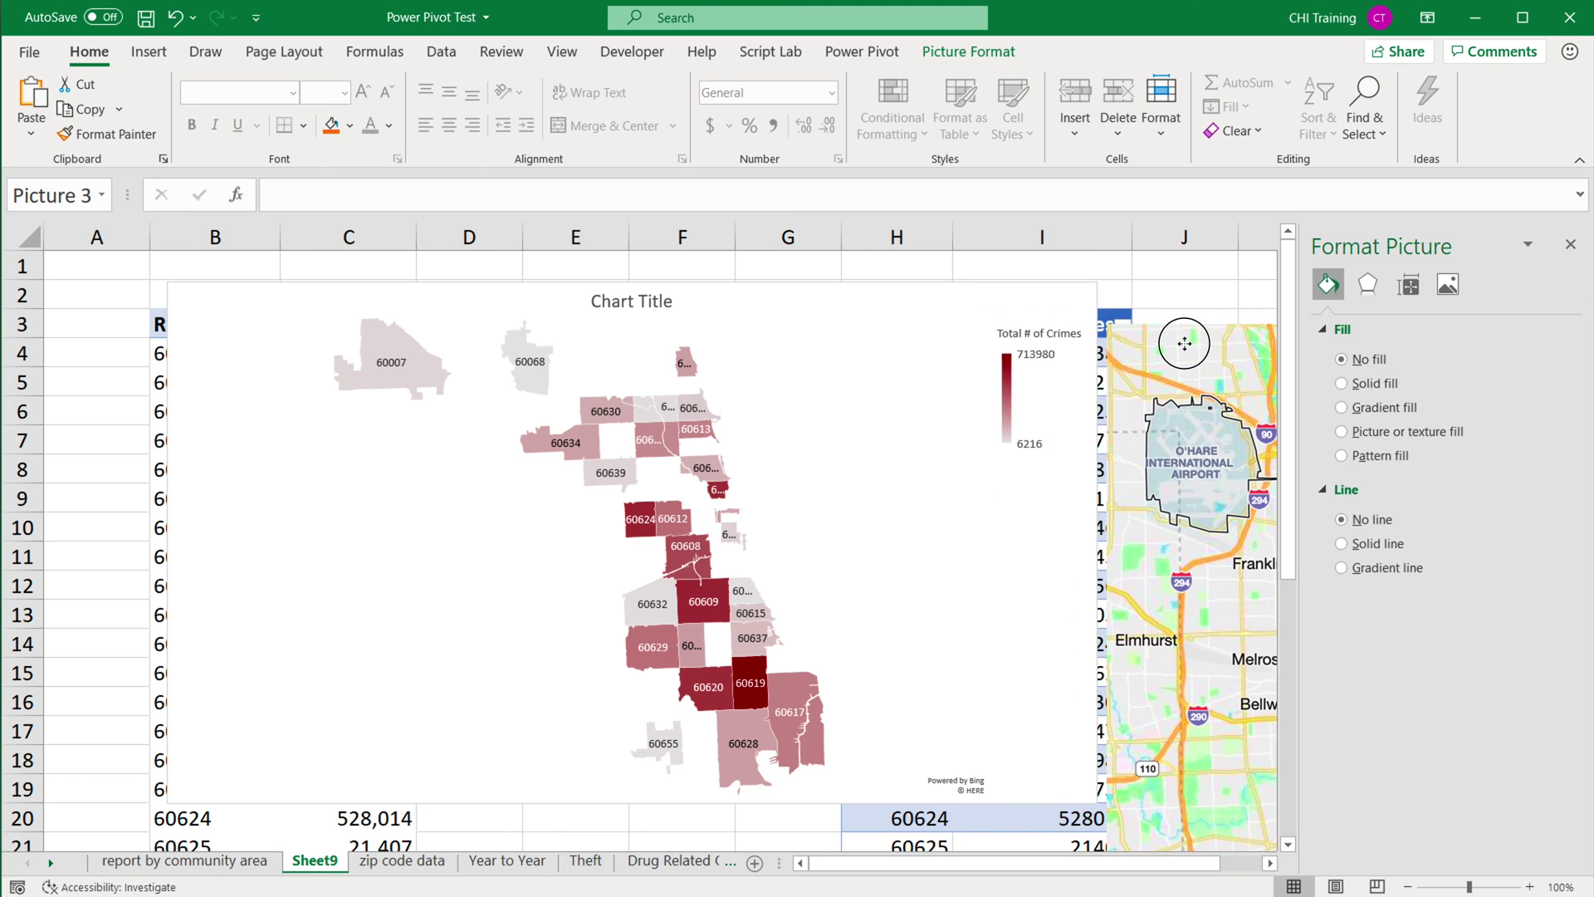
pyautogui.hscroll(1, 930, 847)
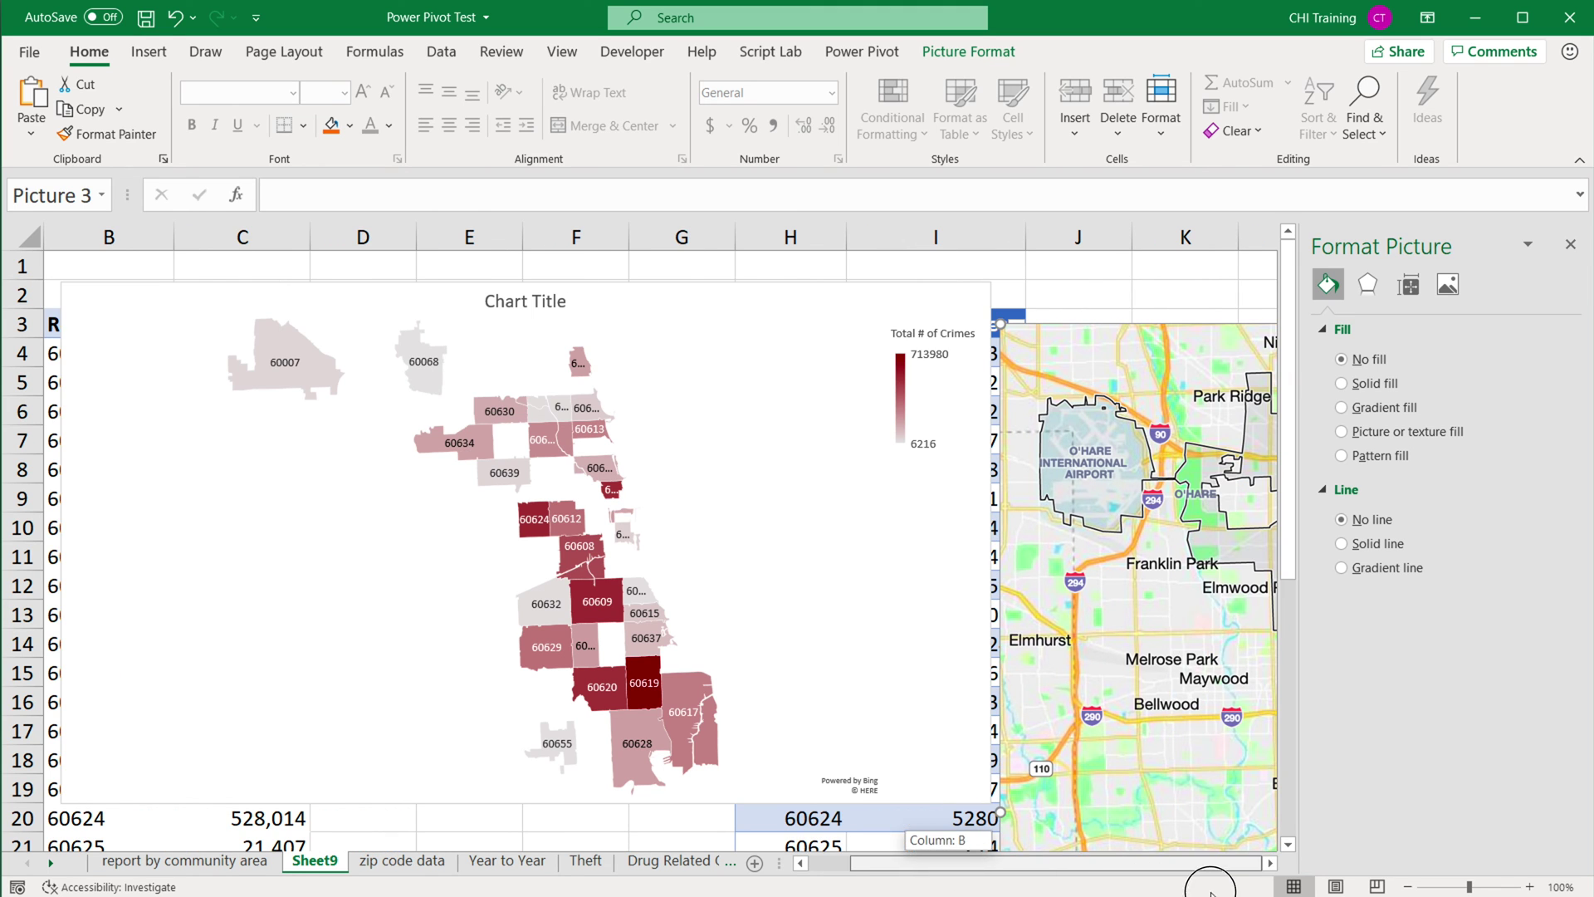
pyautogui.moveTo(1109, 344); pyautogui.dragTo(1216, 349)
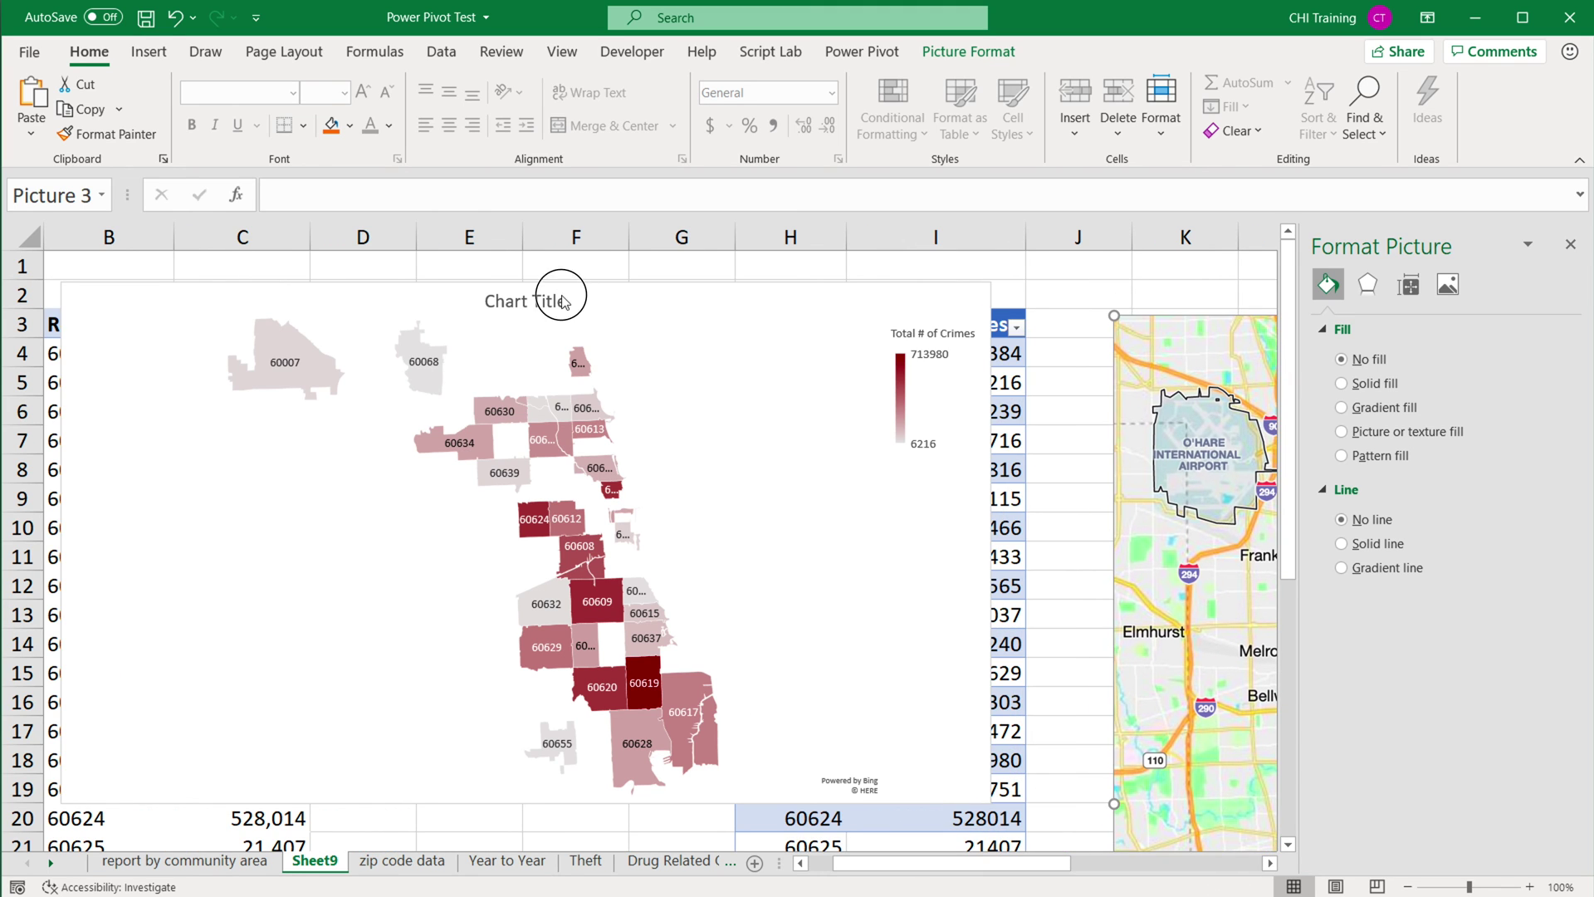
pyautogui.click(389, 293)
pyautogui.moveTo(558, 294); pyautogui.dragTo(1168, 411)
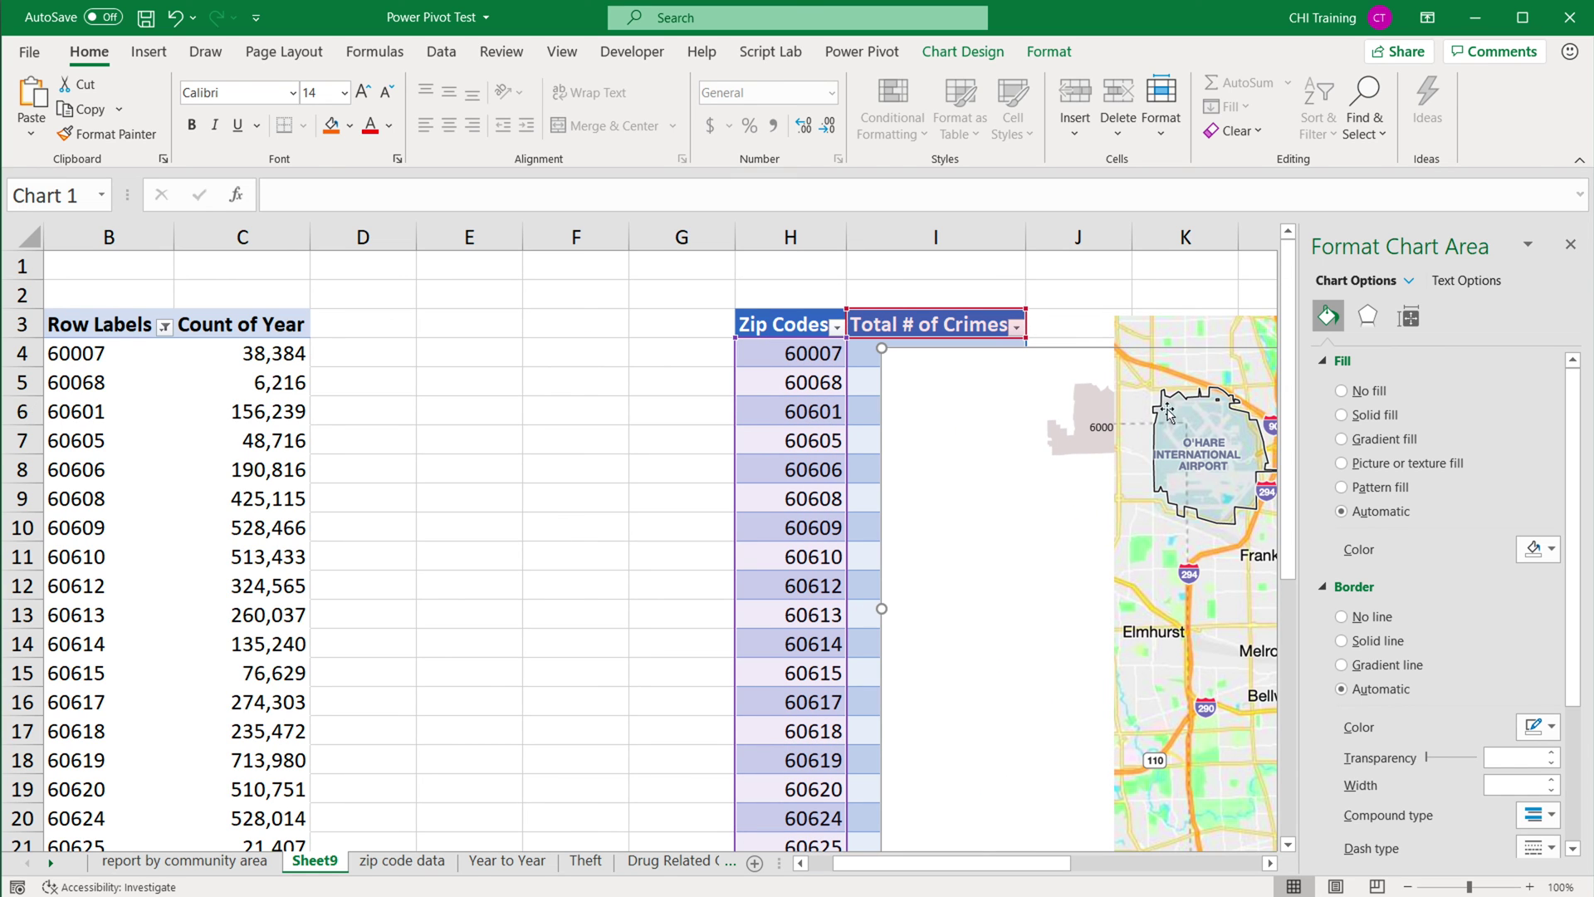
pyautogui.moveTo(1005, 863); pyautogui.dragTo(1204, 864)
pyautogui.moveTo(195, 366); pyautogui.dragTo(361, 300)
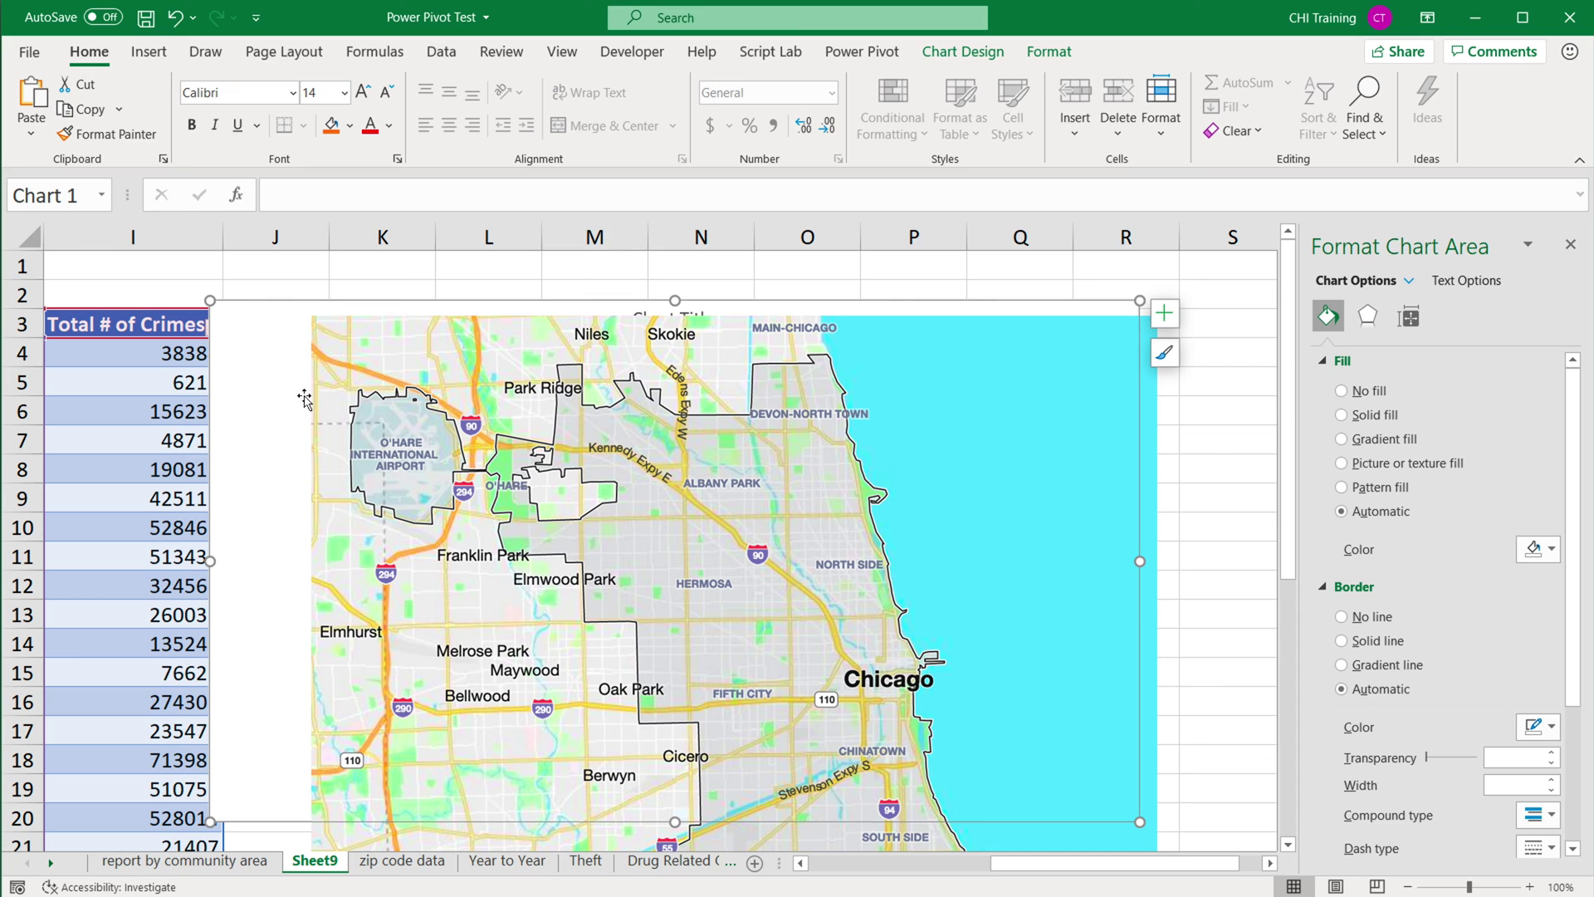
# Bring the chart forward, set its fill to No fill, and align it with the map.
pyautogui.click(1062, 54)
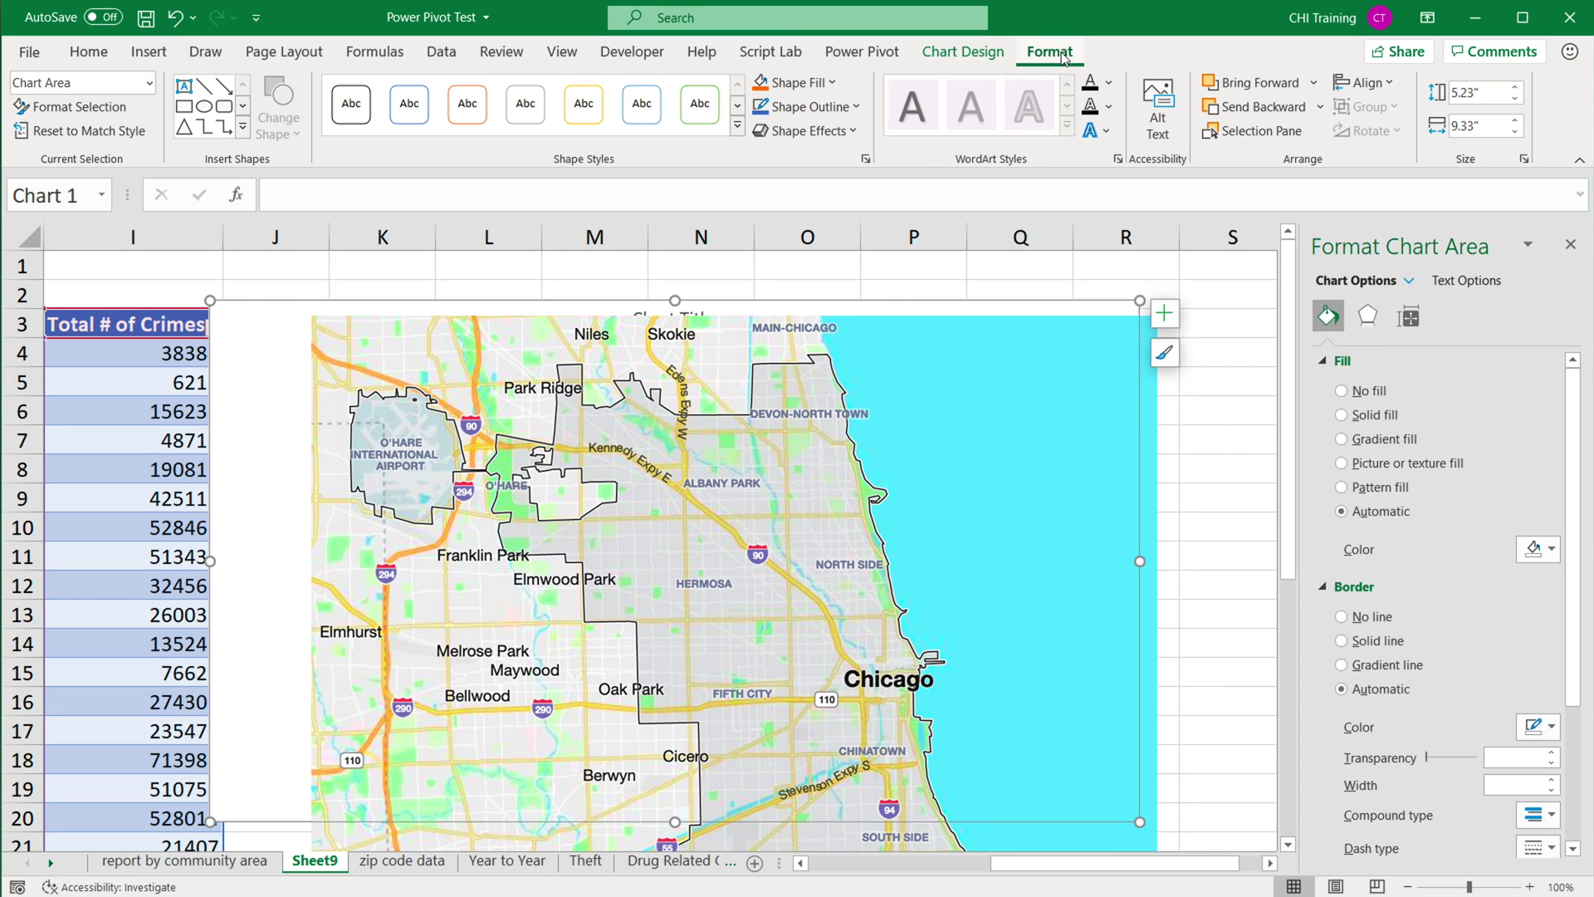
pyautogui.click(1257, 84)
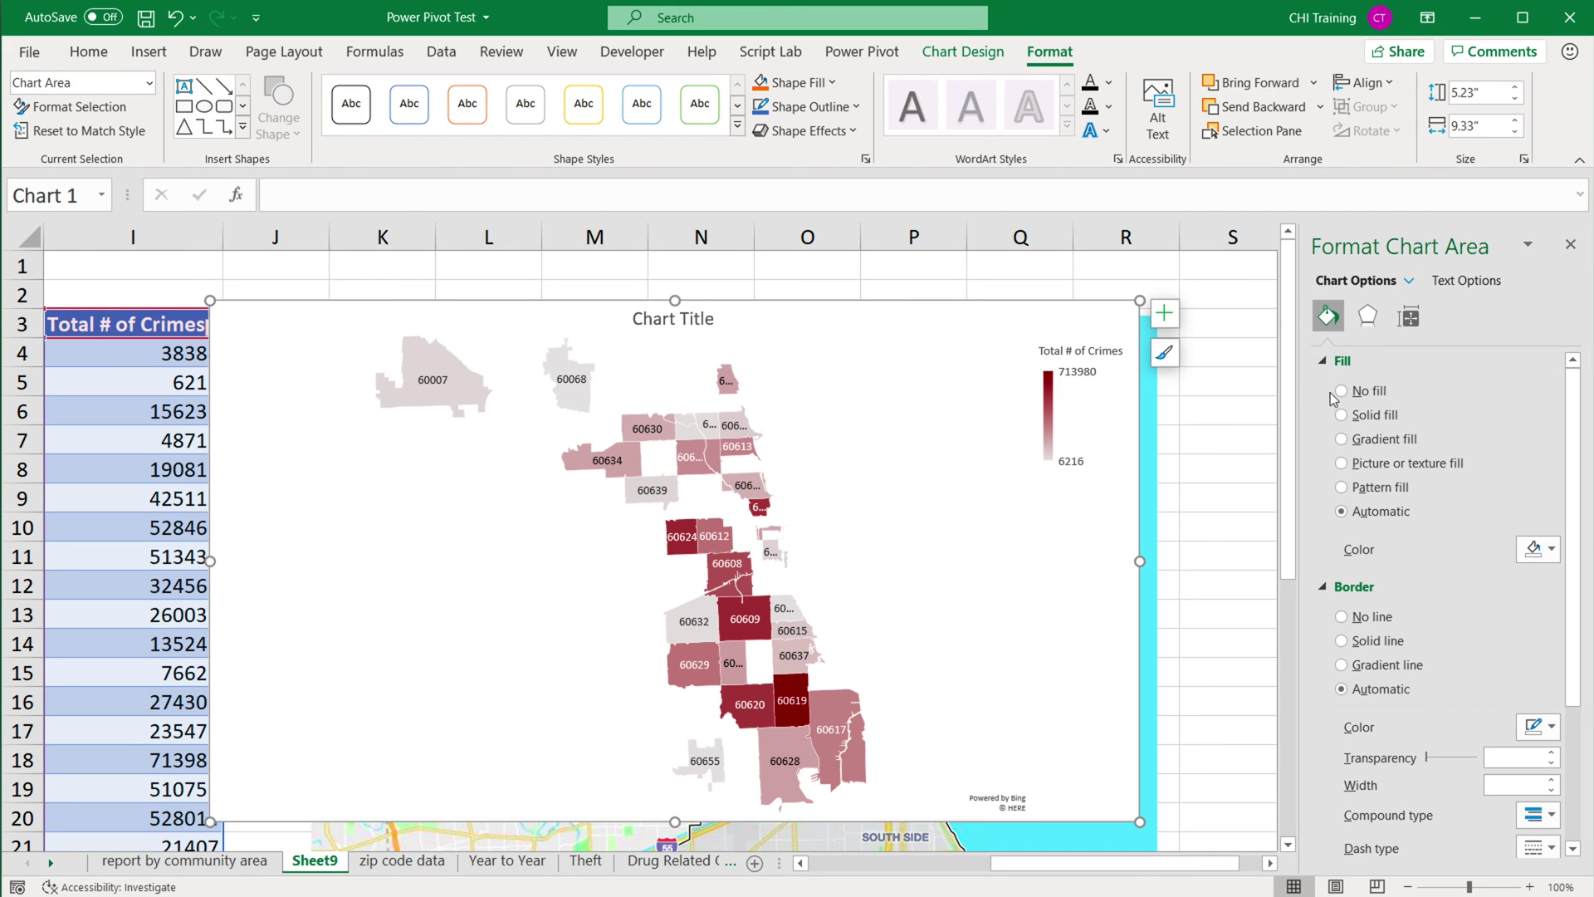
pyautogui.click(1368, 391)
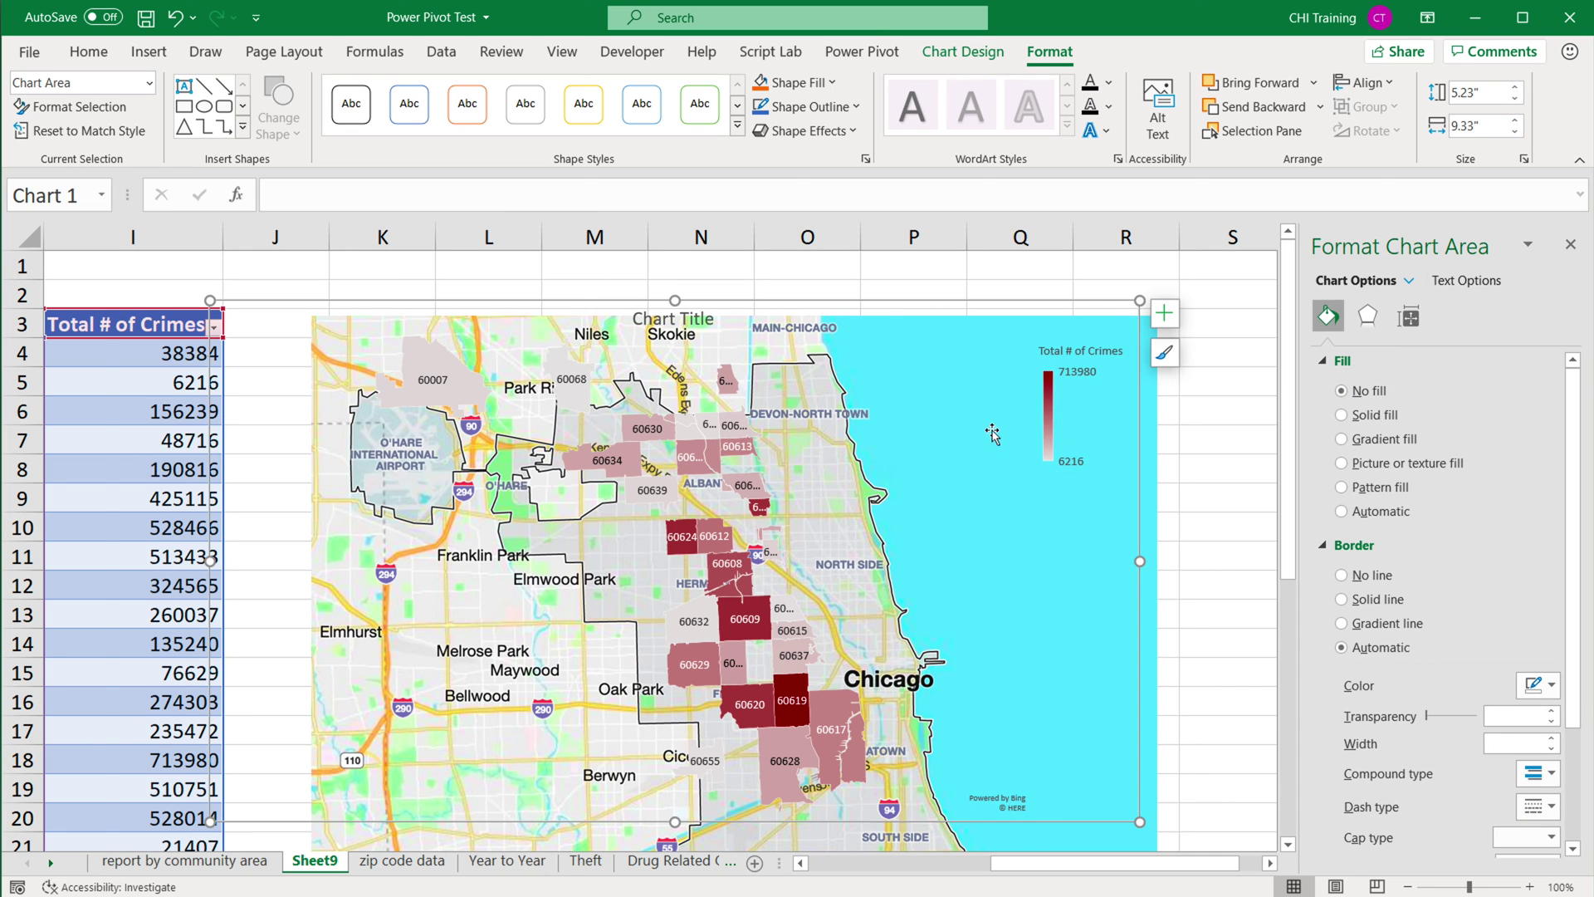
pyautogui.moveTo(992, 434); pyautogui.dragTo(888, 444)
# Resize the Chicago map picture to fit the chart's zip regions.
pyautogui.click(1126, 330)
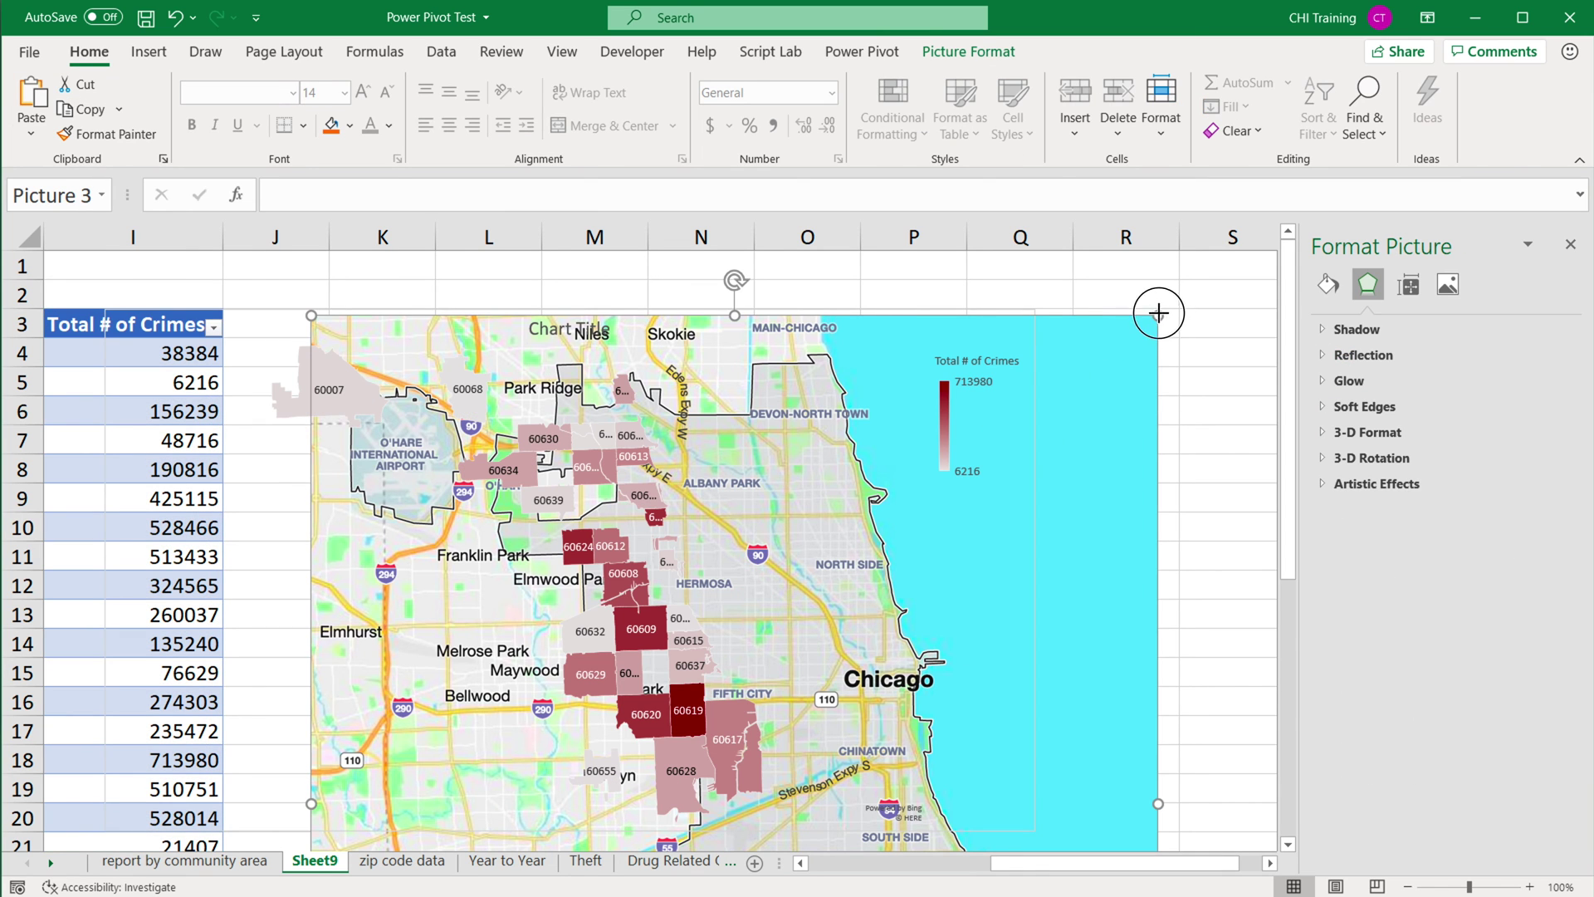
pyautogui.moveTo(1149, 313); pyautogui.dragTo(775, 556)
pyautogui.moveTo(337, 715); pyautogui.dragTo(274, 660)
pyautogui.scroll(-3, 274, 660)
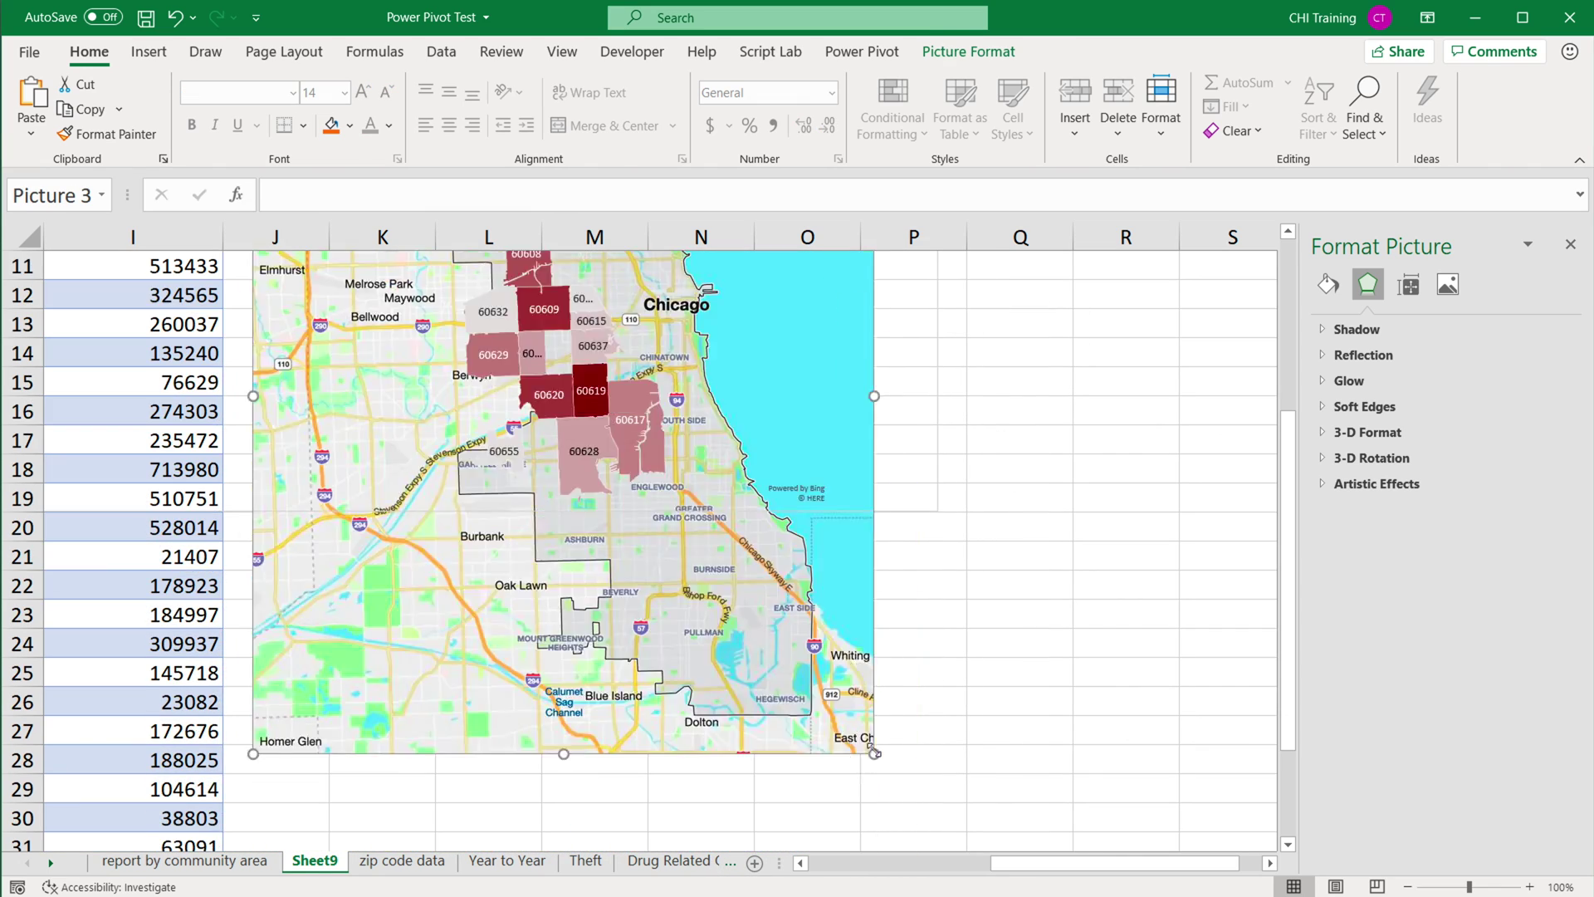
pyautogui.moveTo(872, 754); pyautogui.dragTo(712, 569)
pyautogui.scroll(2, 712, 410)
# Resize the chart to match the map and title it 'Crimes by Area'.
pyautogui.click(952, 527)
pyautogui.scroll(2, 221, 306)
pyautogui.hscroll(-2, 221, 306)
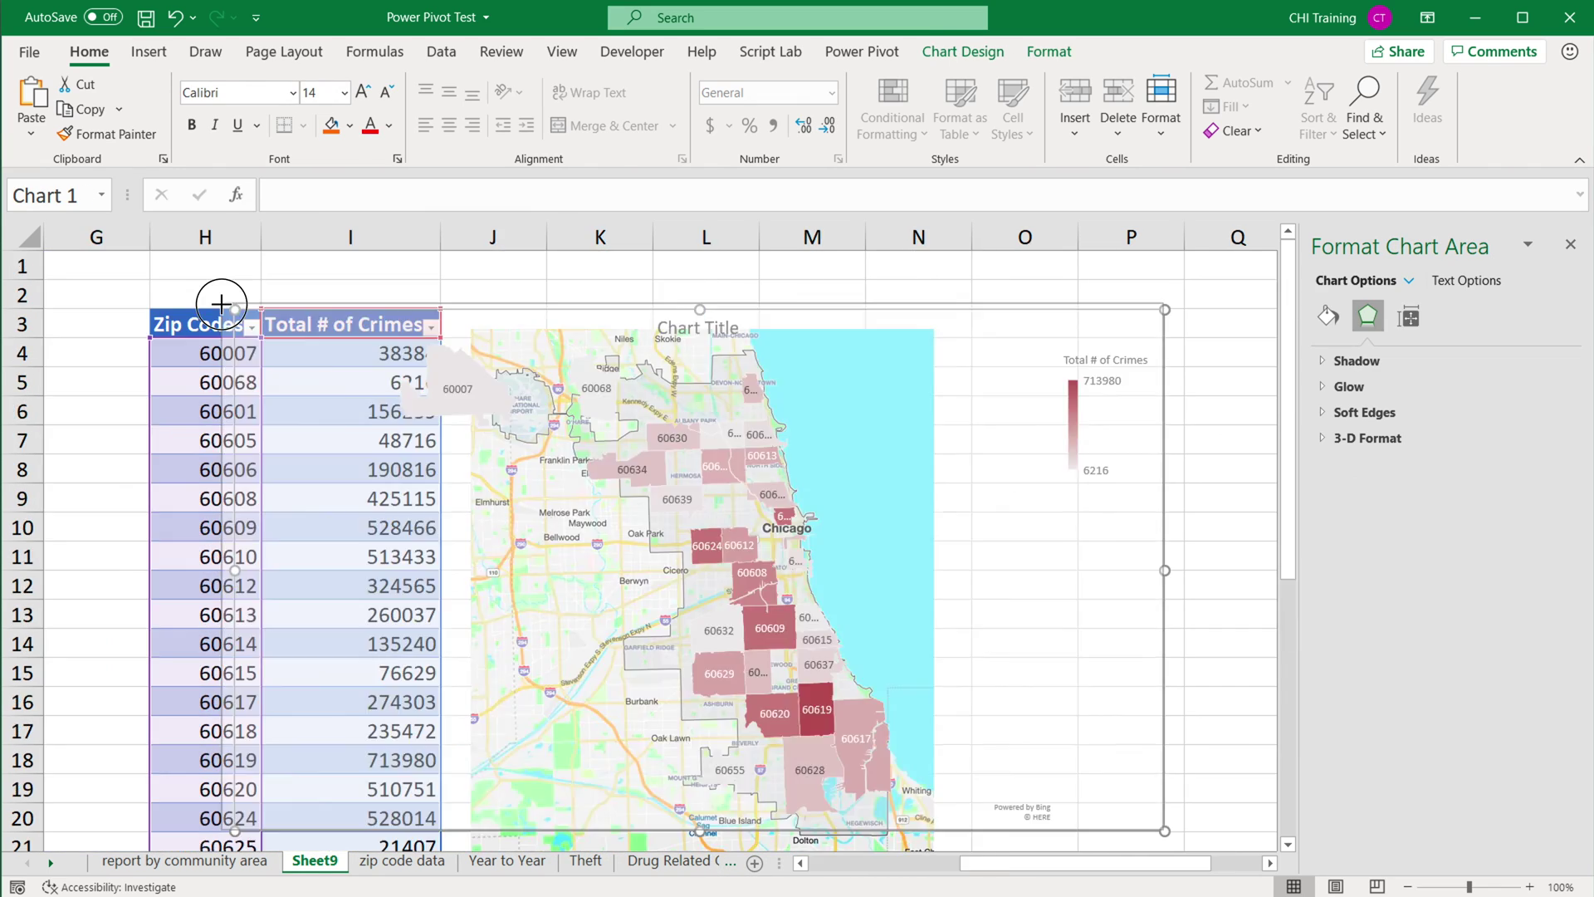
pyautogui.moveTo(204, 298); pyautogui.dragTo(204, 299)
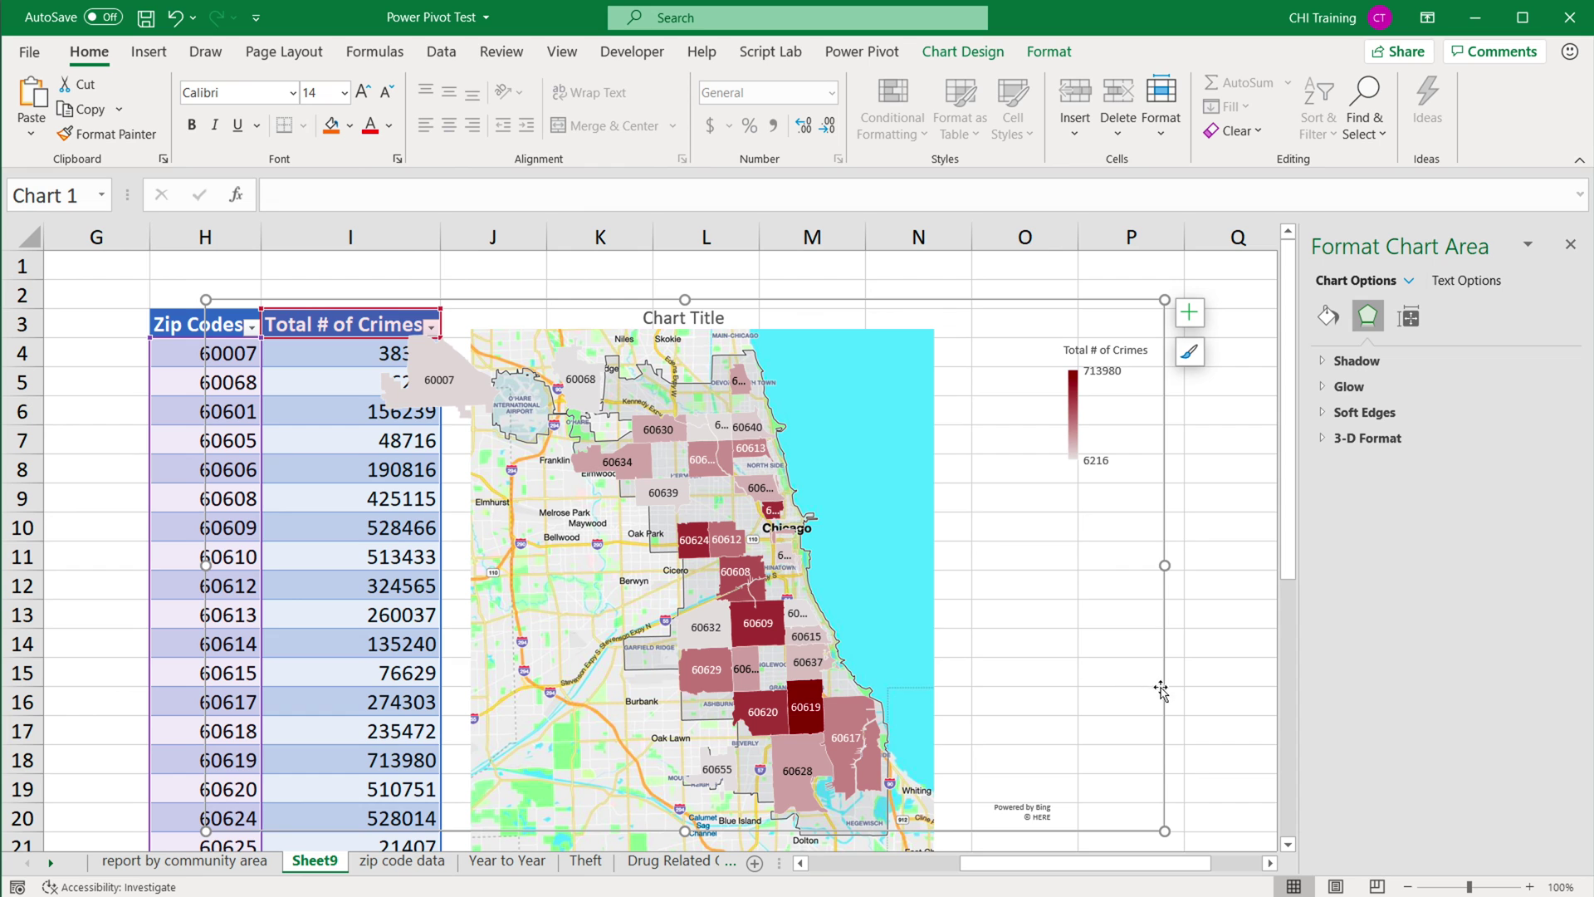
pyautogui.moveTo(1162, 686); pyautogui.dragTo(1173, 689)
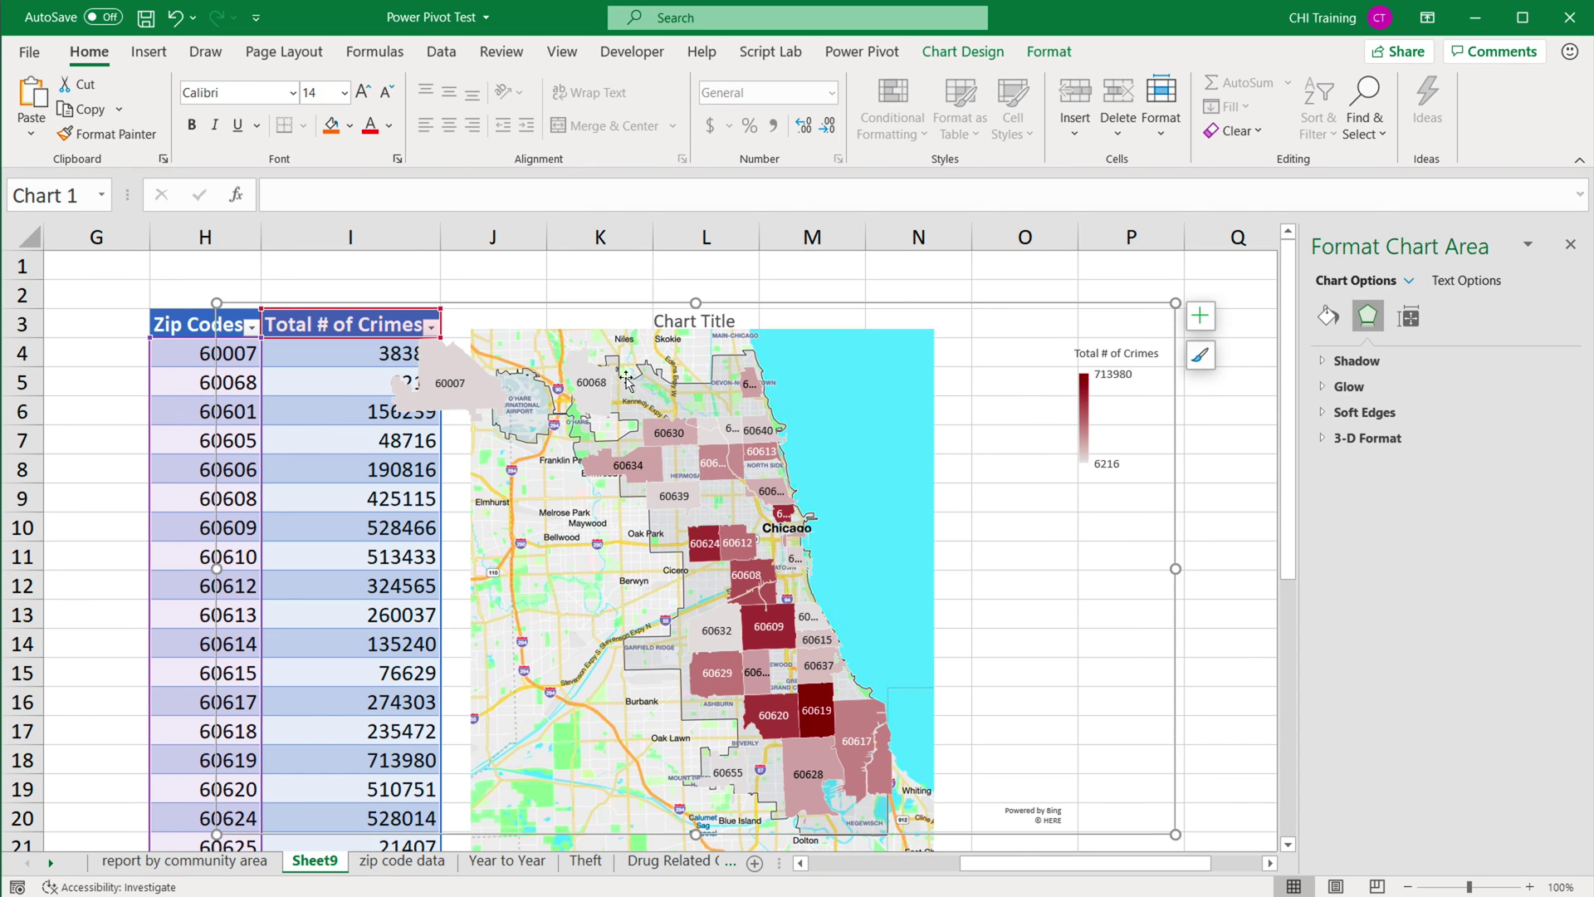
pyautogui.moveTo(217, 303); pyautogui.dragTo(179, 283)
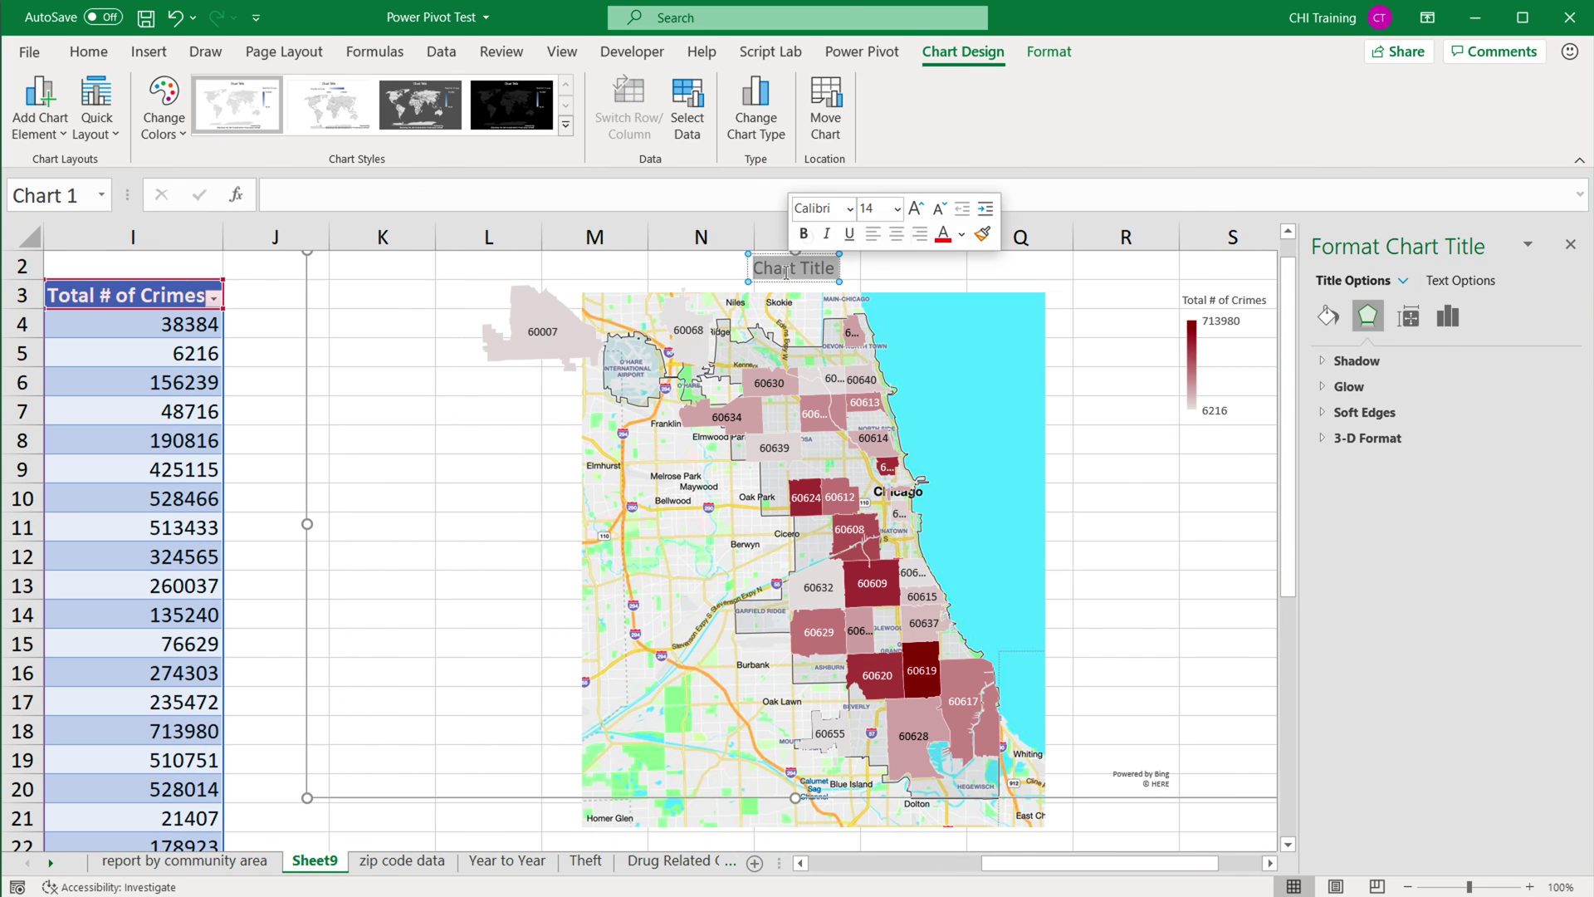
pyautogui.write('Crimes by Area')
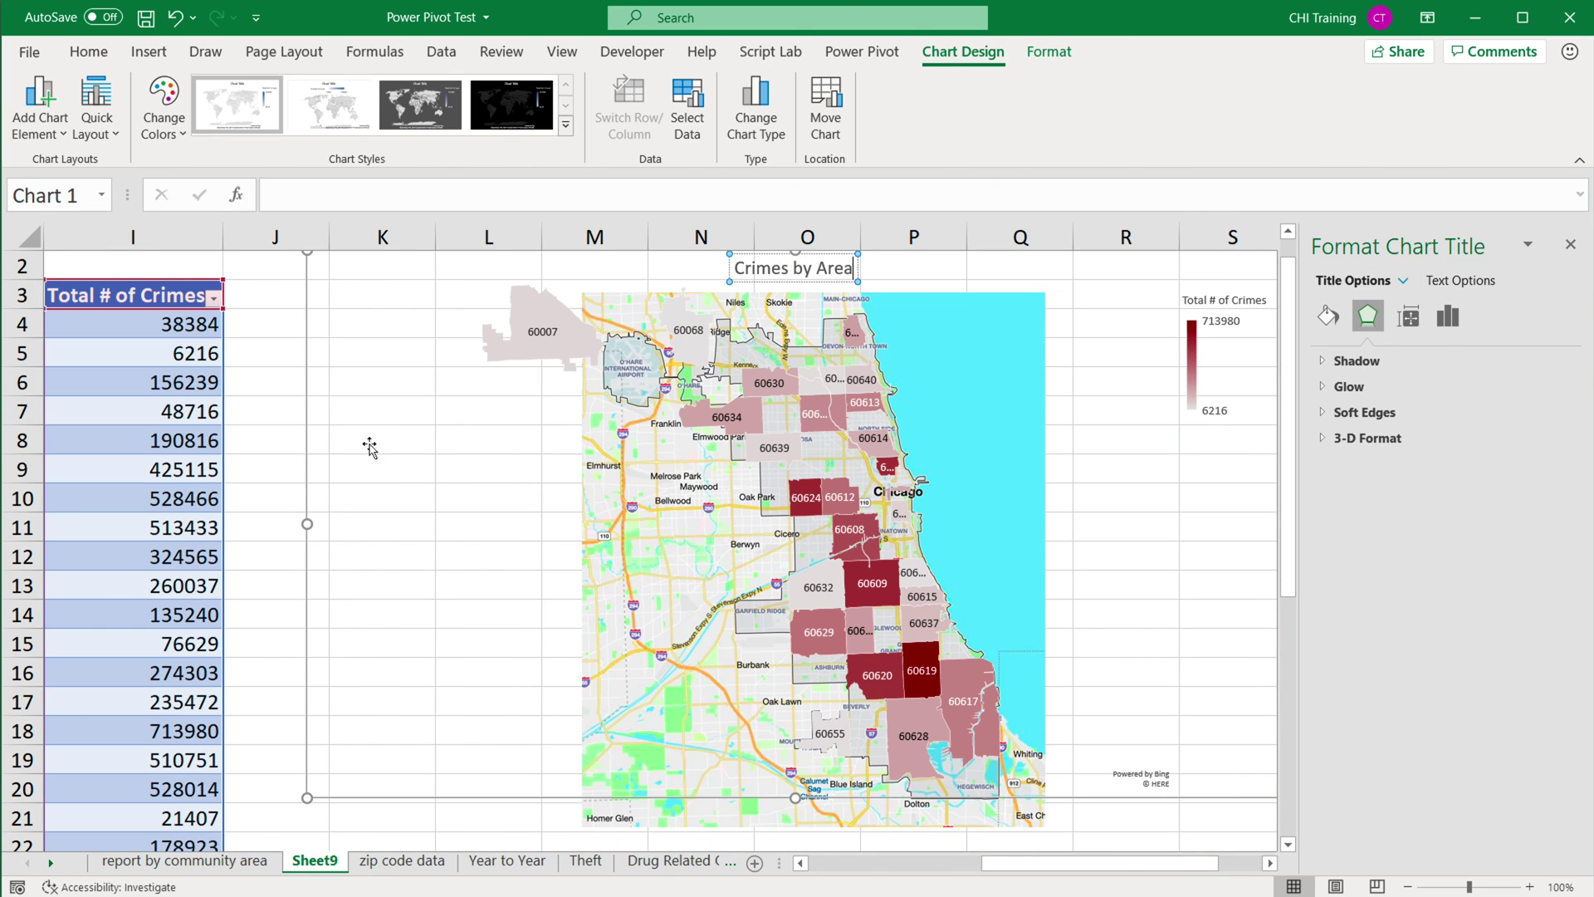
pyautogui.click(276, 439)
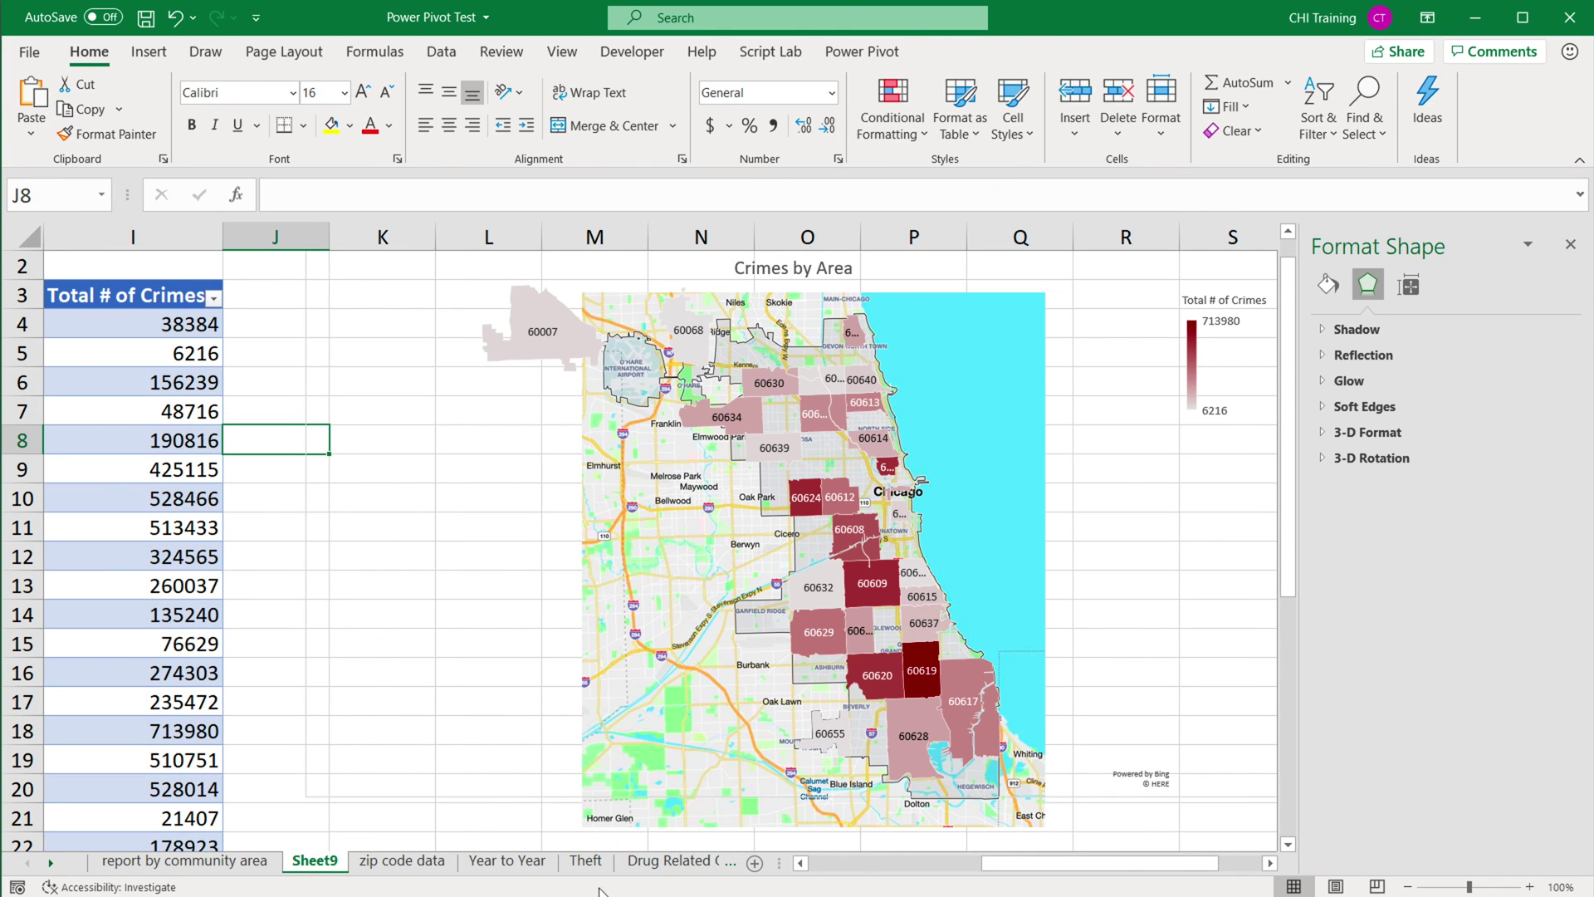
# Insert a Date (Year) slicer from the crime-count pivot table.
pyautogui.moveTo(1048, 872); pyautogui.dragTo(729, 833)
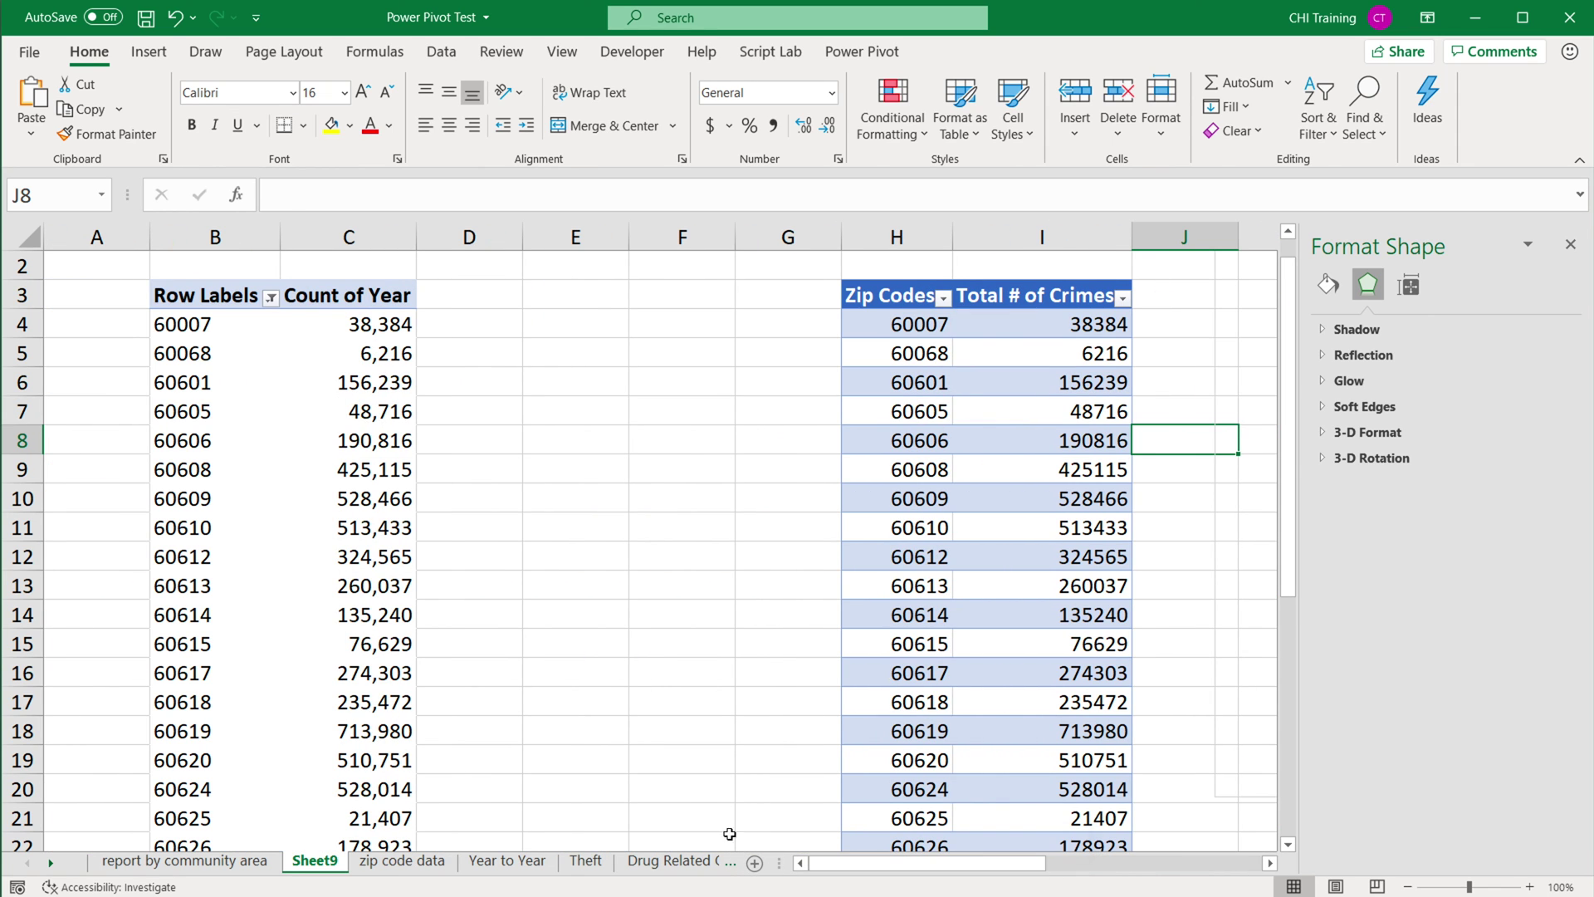
pyautogui.click(387, 455)
pyautogui.click(862, 51)
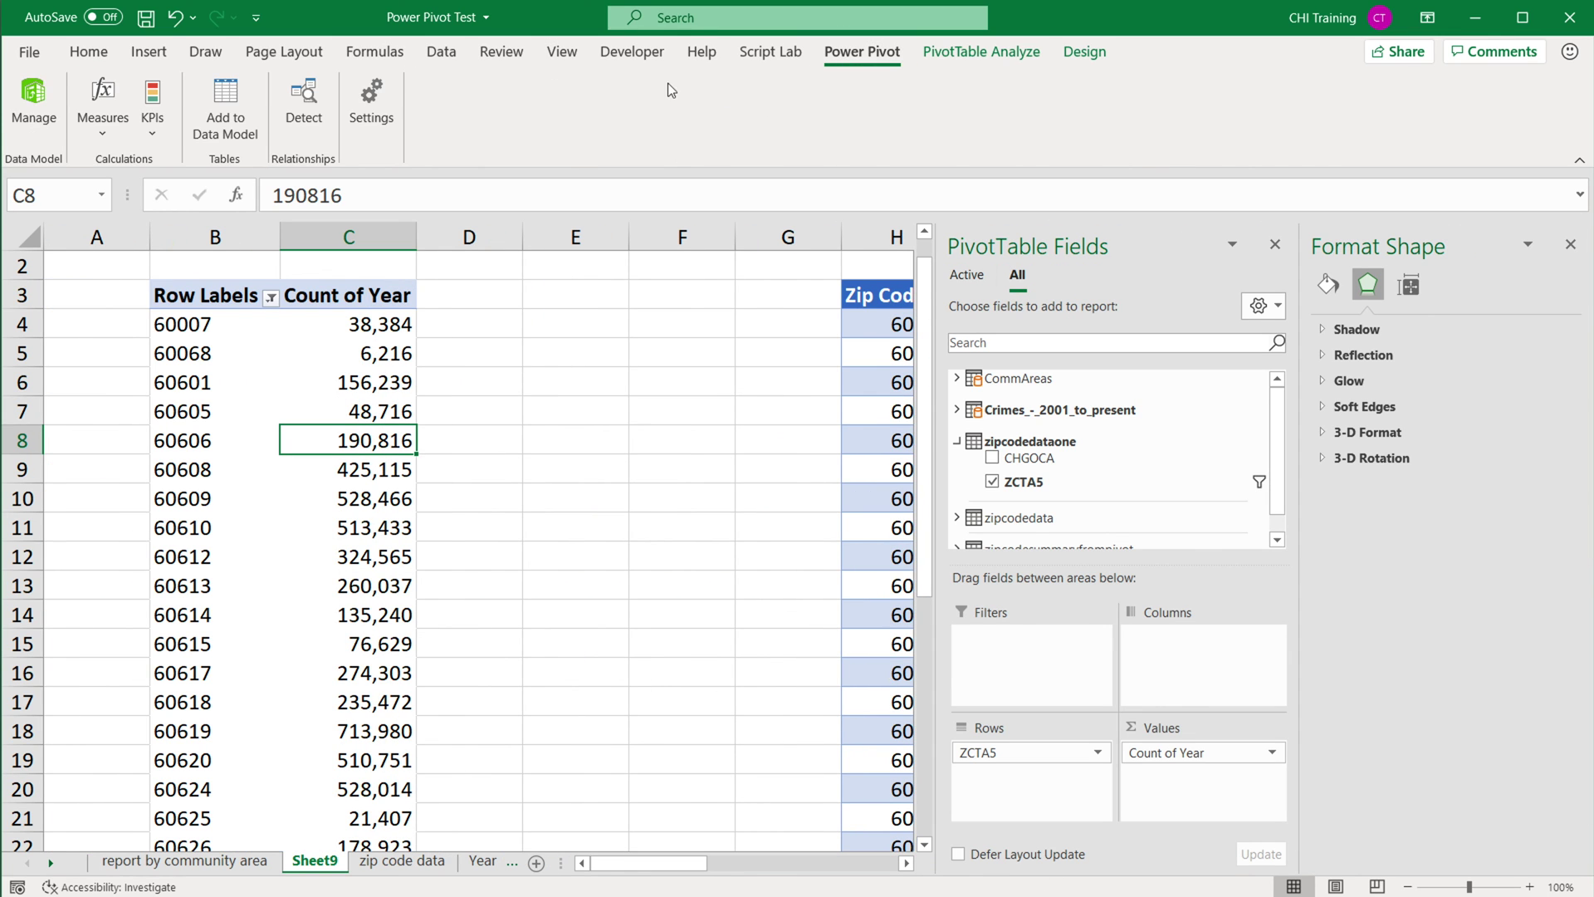
pyautogui.click(982, 52)
pyautogui.click(511, 106)
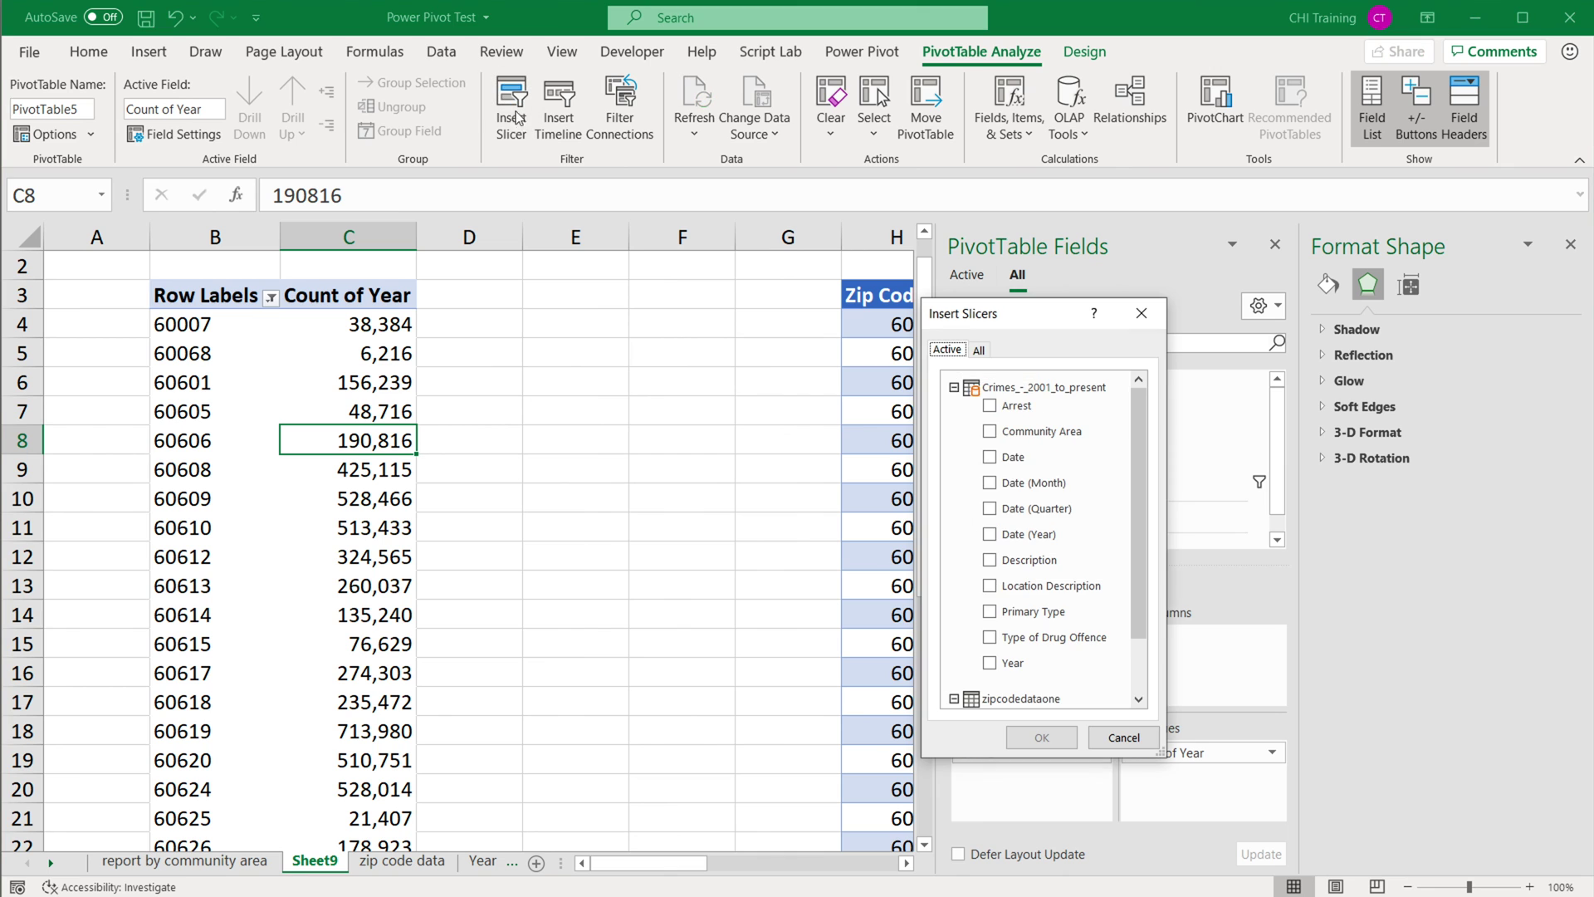
pyautogui.click(989, 538)
pyautogui.click(1041, 737)
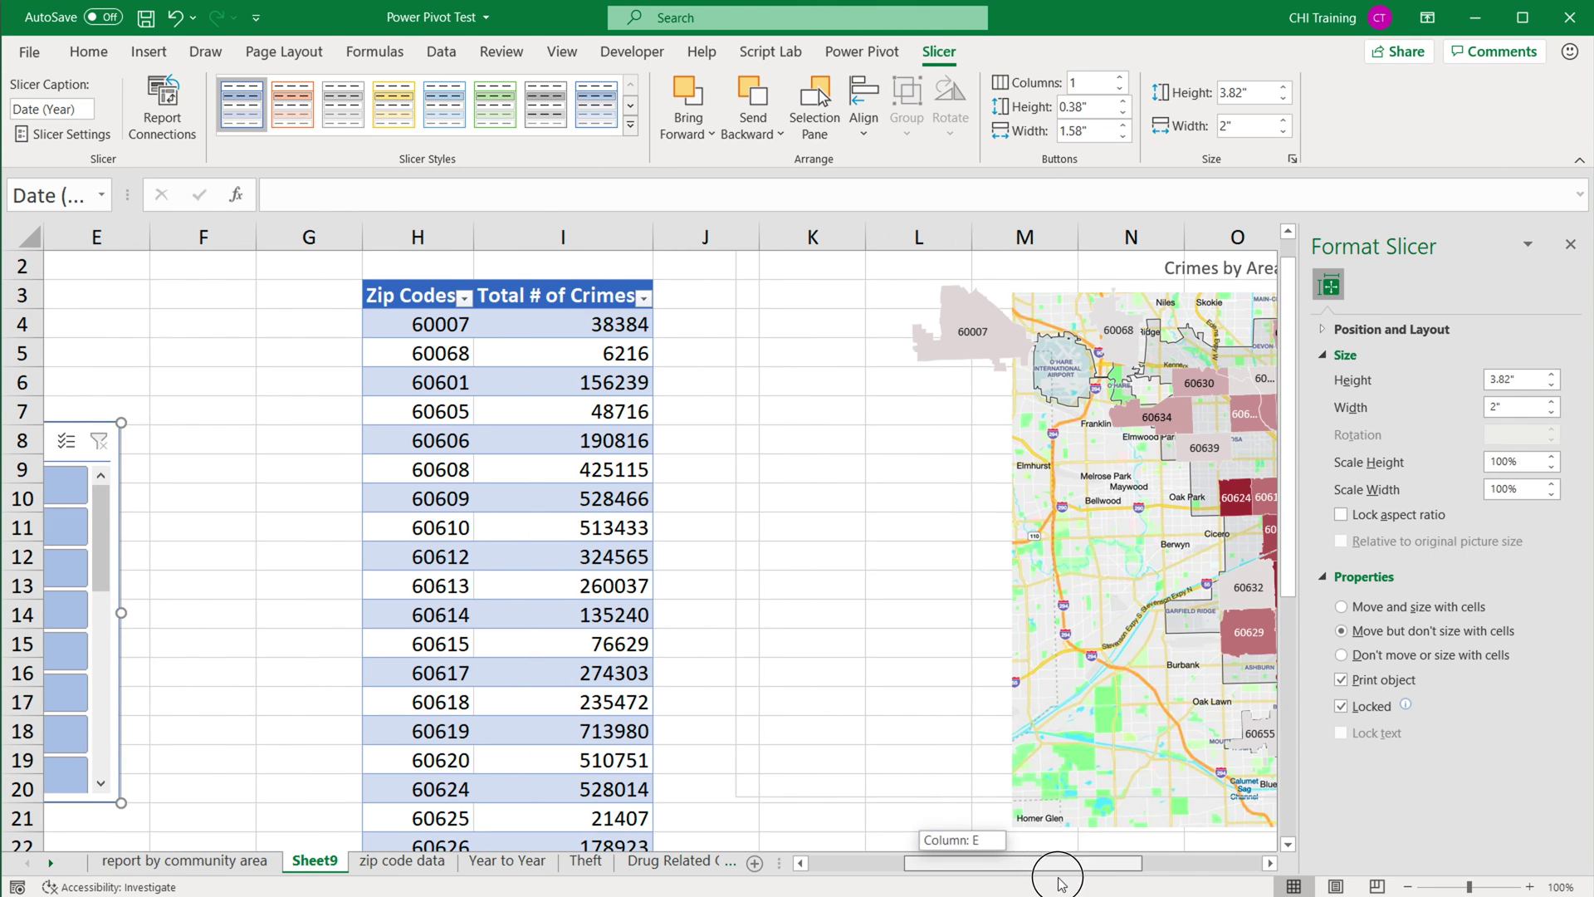
# Move the year slicer beside the map, make it taller, and apply an orange style.
pyautogui.hscroll(5, 320, 445)
pyautogui.moveTo(320, 445); pyautogui.dragTo(1175, 331)
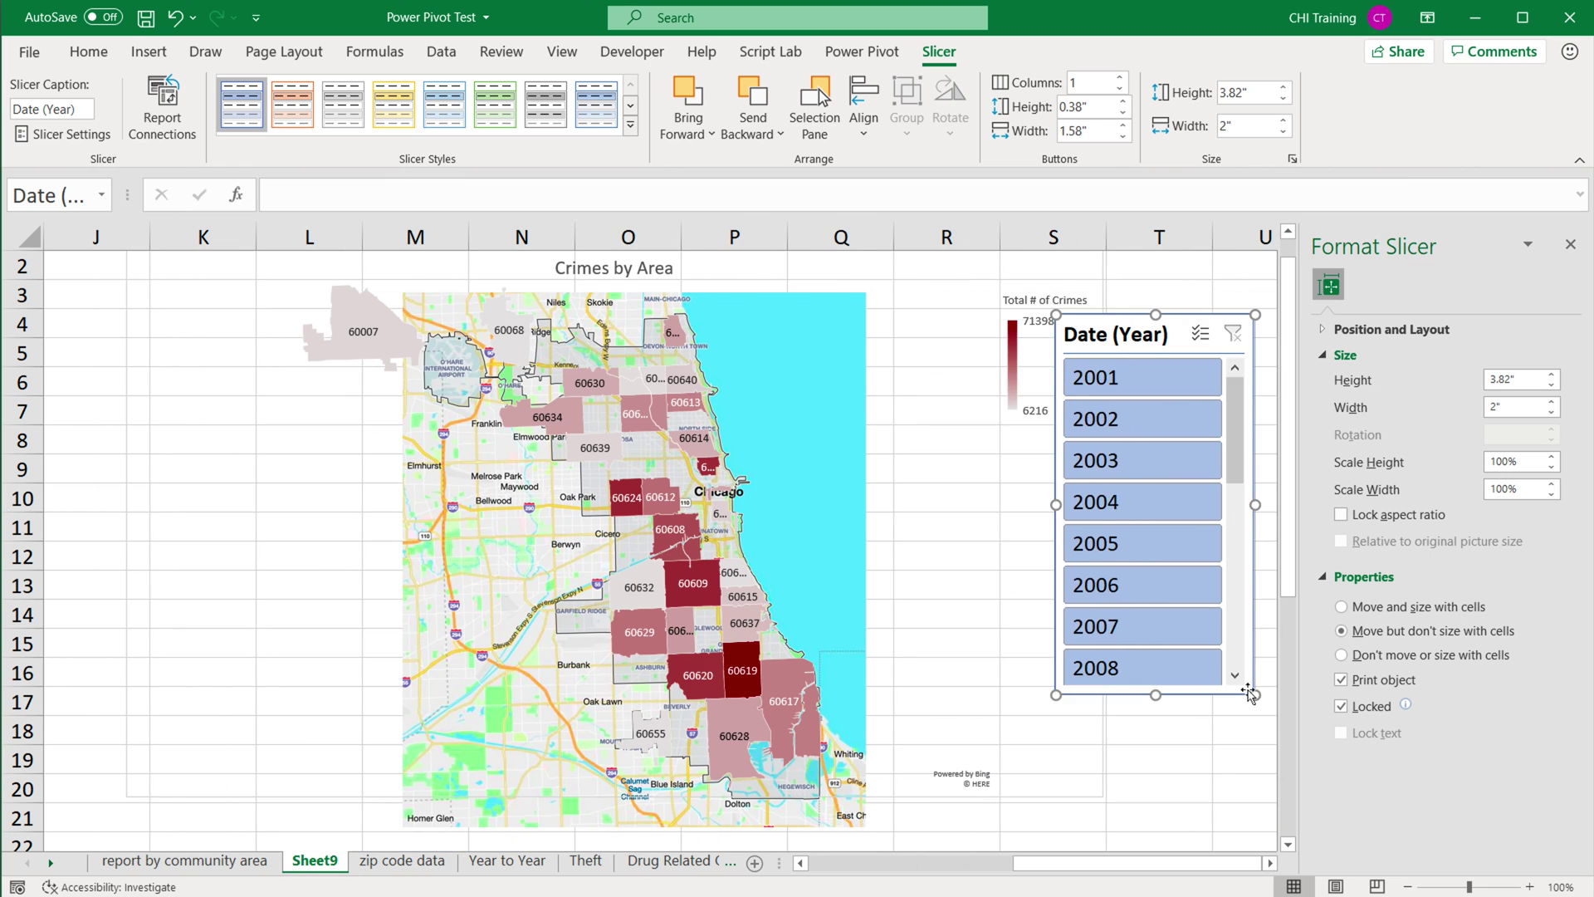
pyautogui.moveTo(1245, 695); pyautogui.dragTo(1263, 806)
pyautogui.click(394, 104)
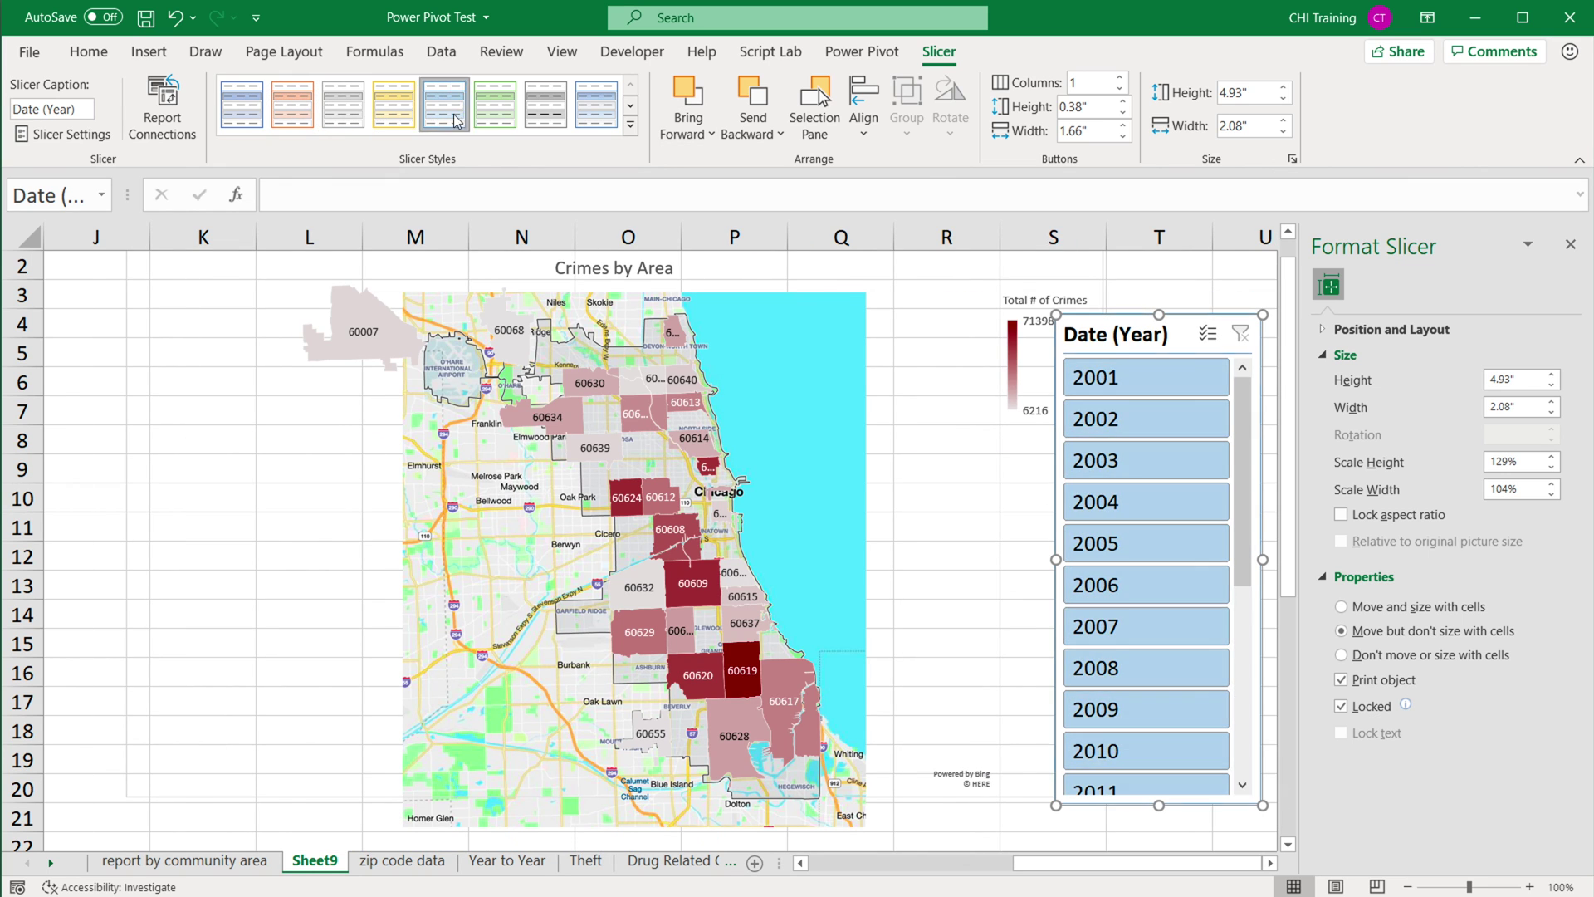
pyautogui.click(631, 124)
pyautogui.click(292, 130)
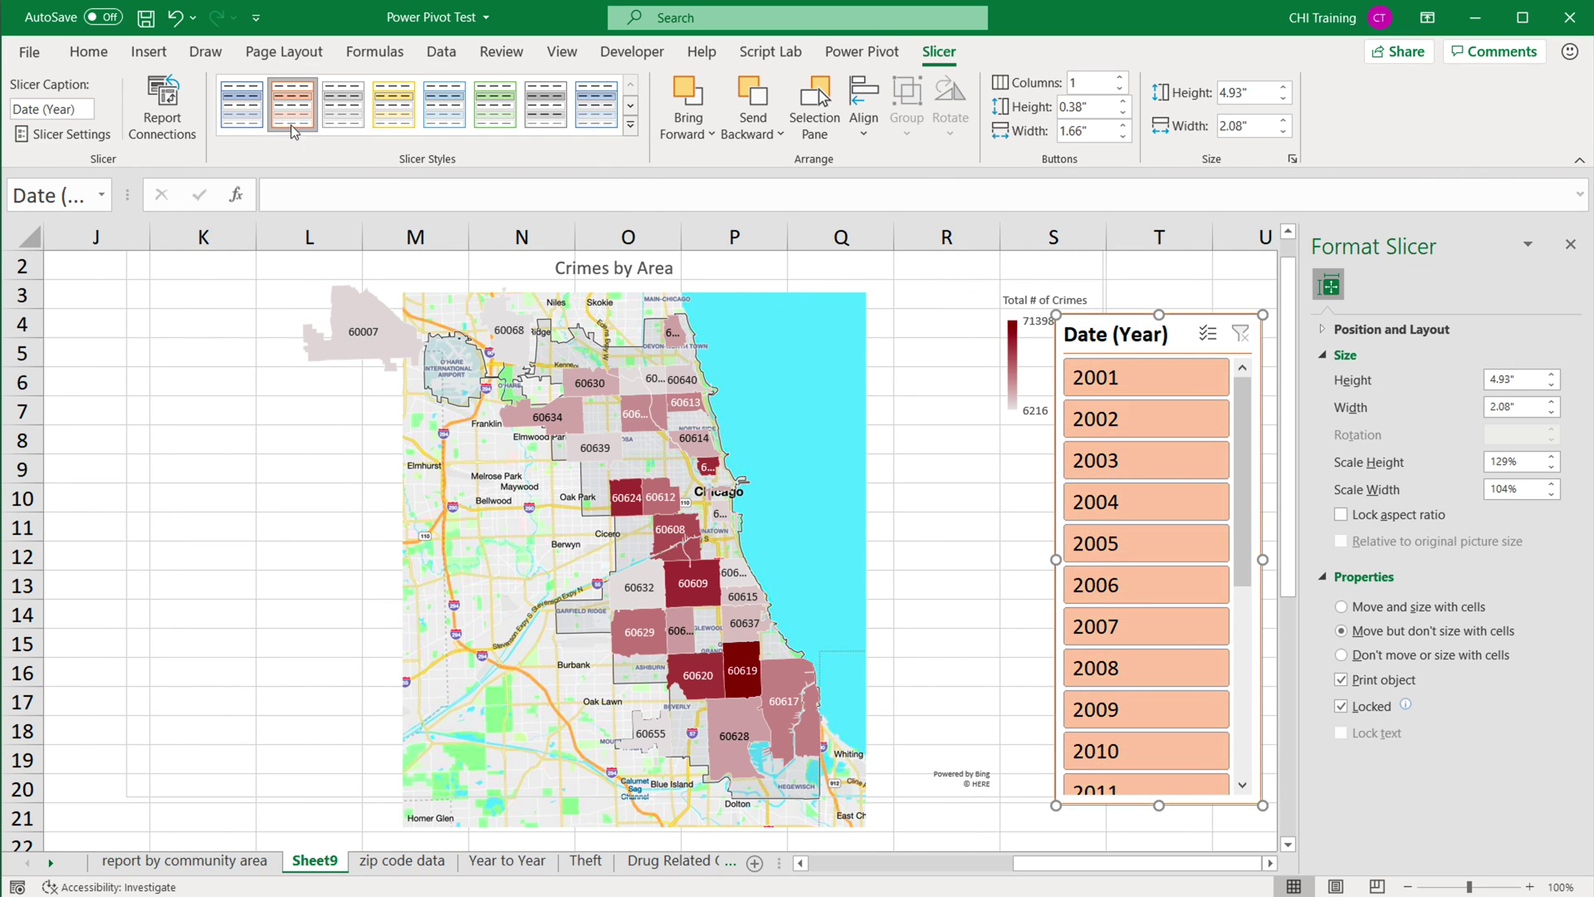
# Position the Date (Year) slicer beside the map legend and scroll its year list.
pyautogui.moveTo(1179, 325); pyautogui.dragTo(1233, 299)
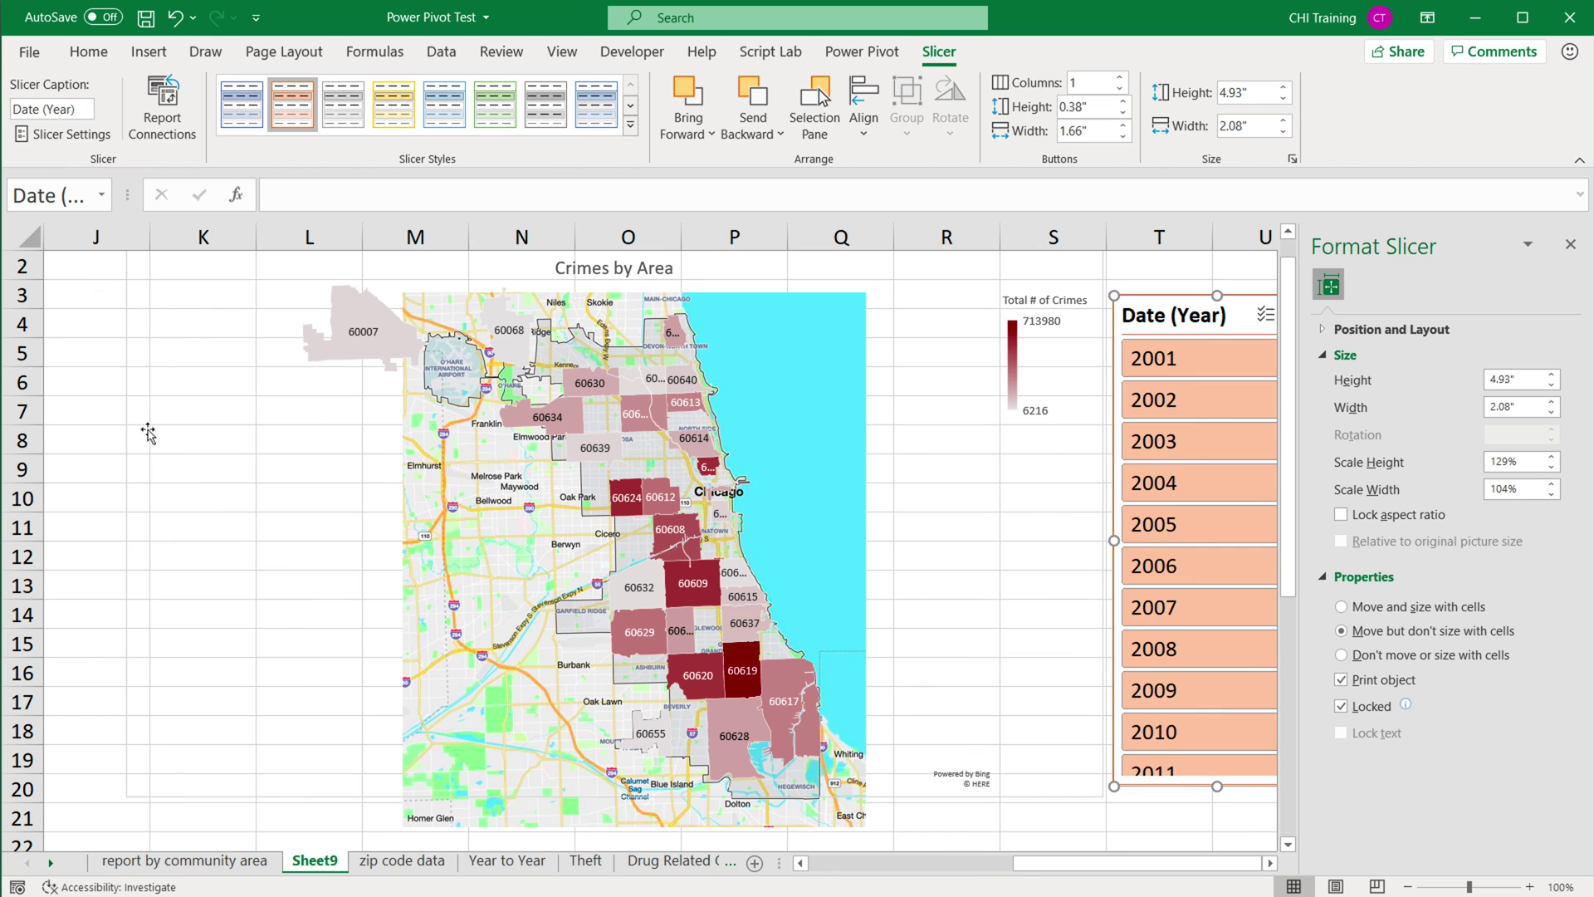
pyautogui.moveTo(1174, 862); pyautogui.dragTo(1113, 872)
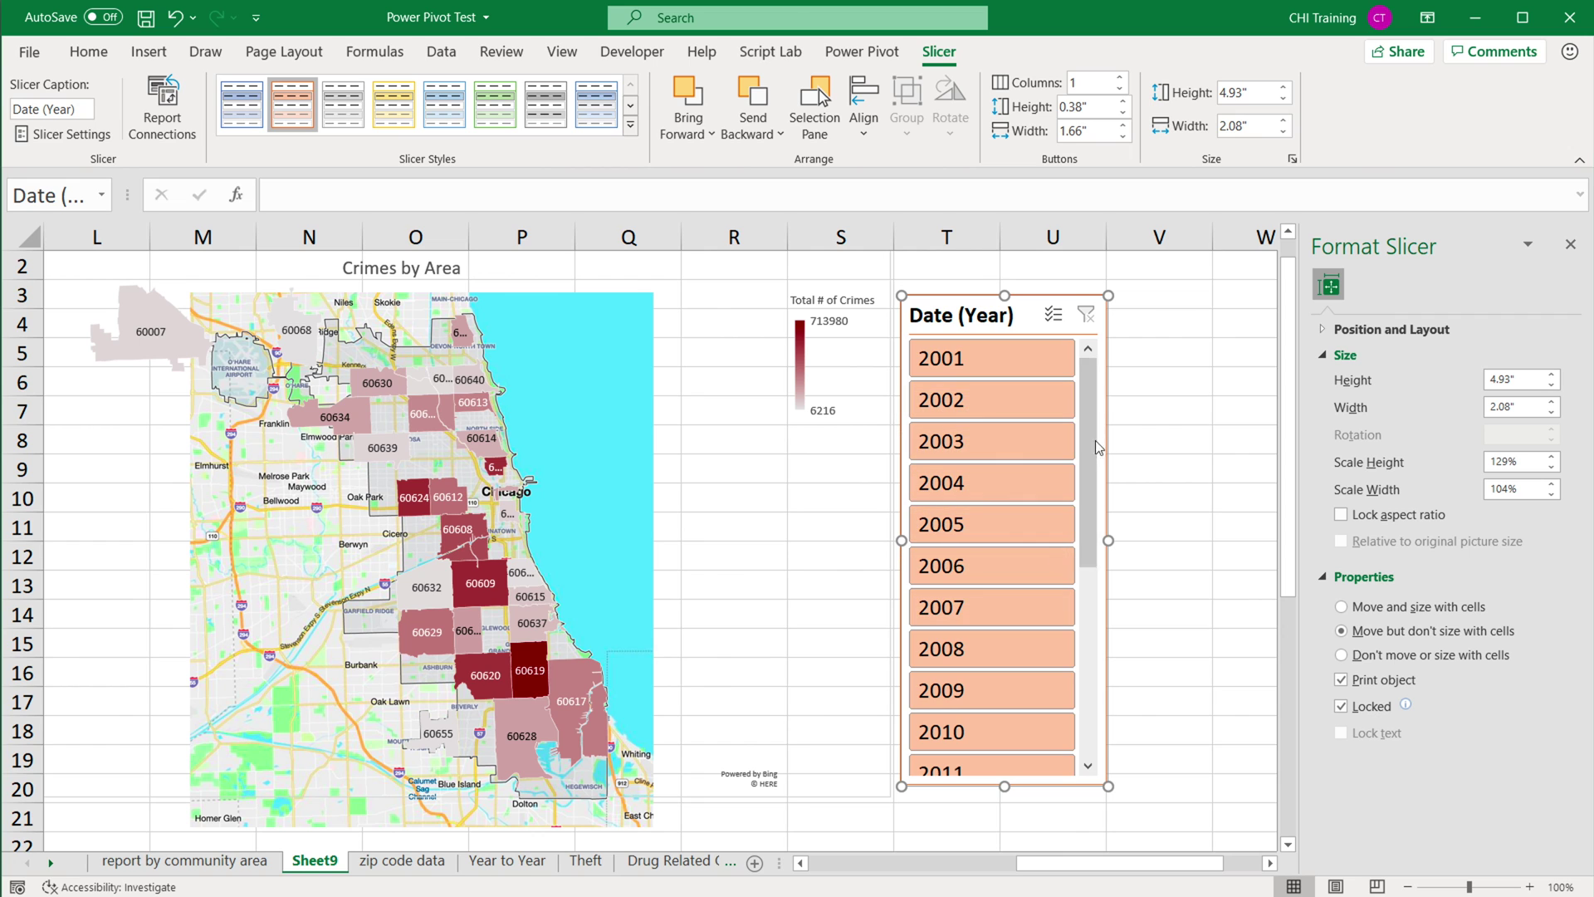
pyautogui.click(1094, 466)
pyautogui.moveTo(1094, 467); pyautogui.dragTo(1124, 669)
# Try various years (2002–2018) in the slicer, finally filtering the map to 2019.
pyautogui.click(1018, 688)
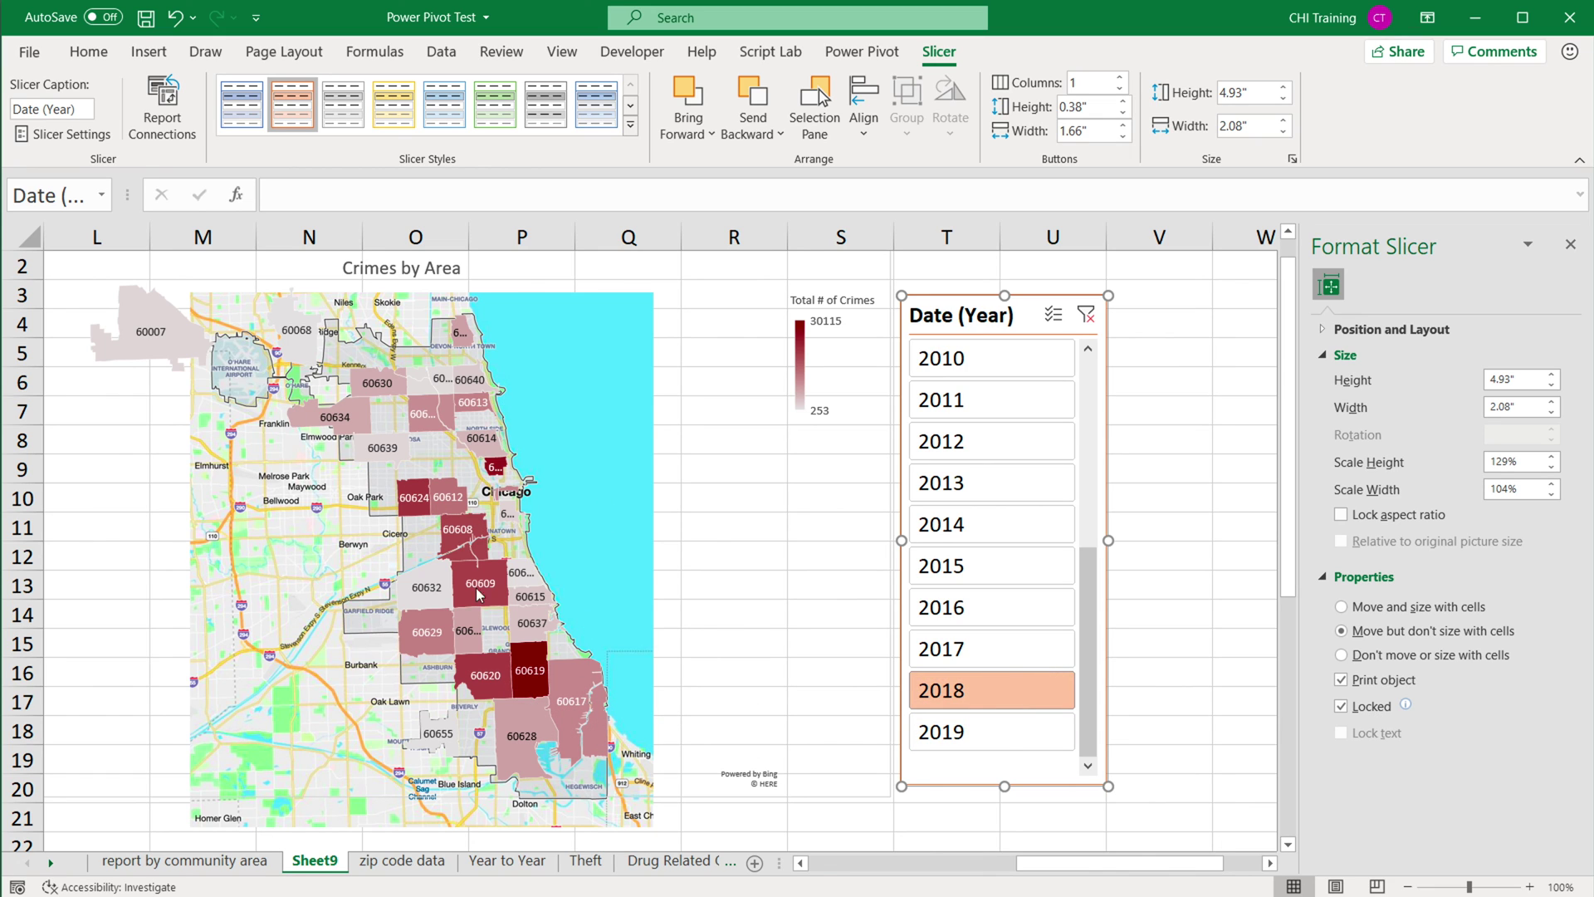
pyautogui.click(1019, 641)
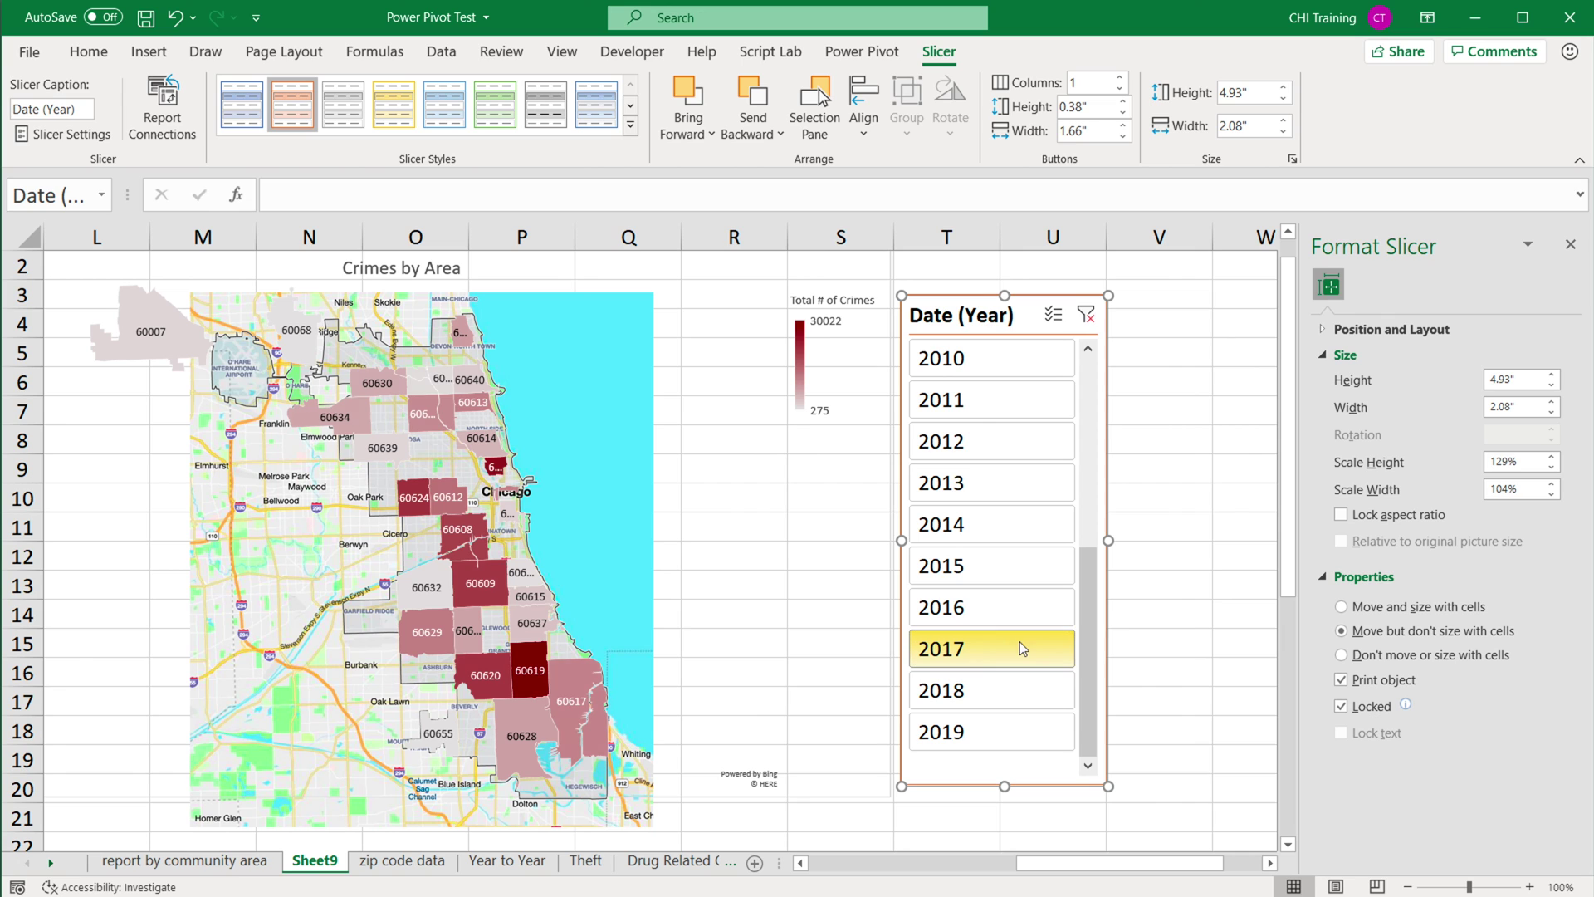
pyautogui.click(995, 615)
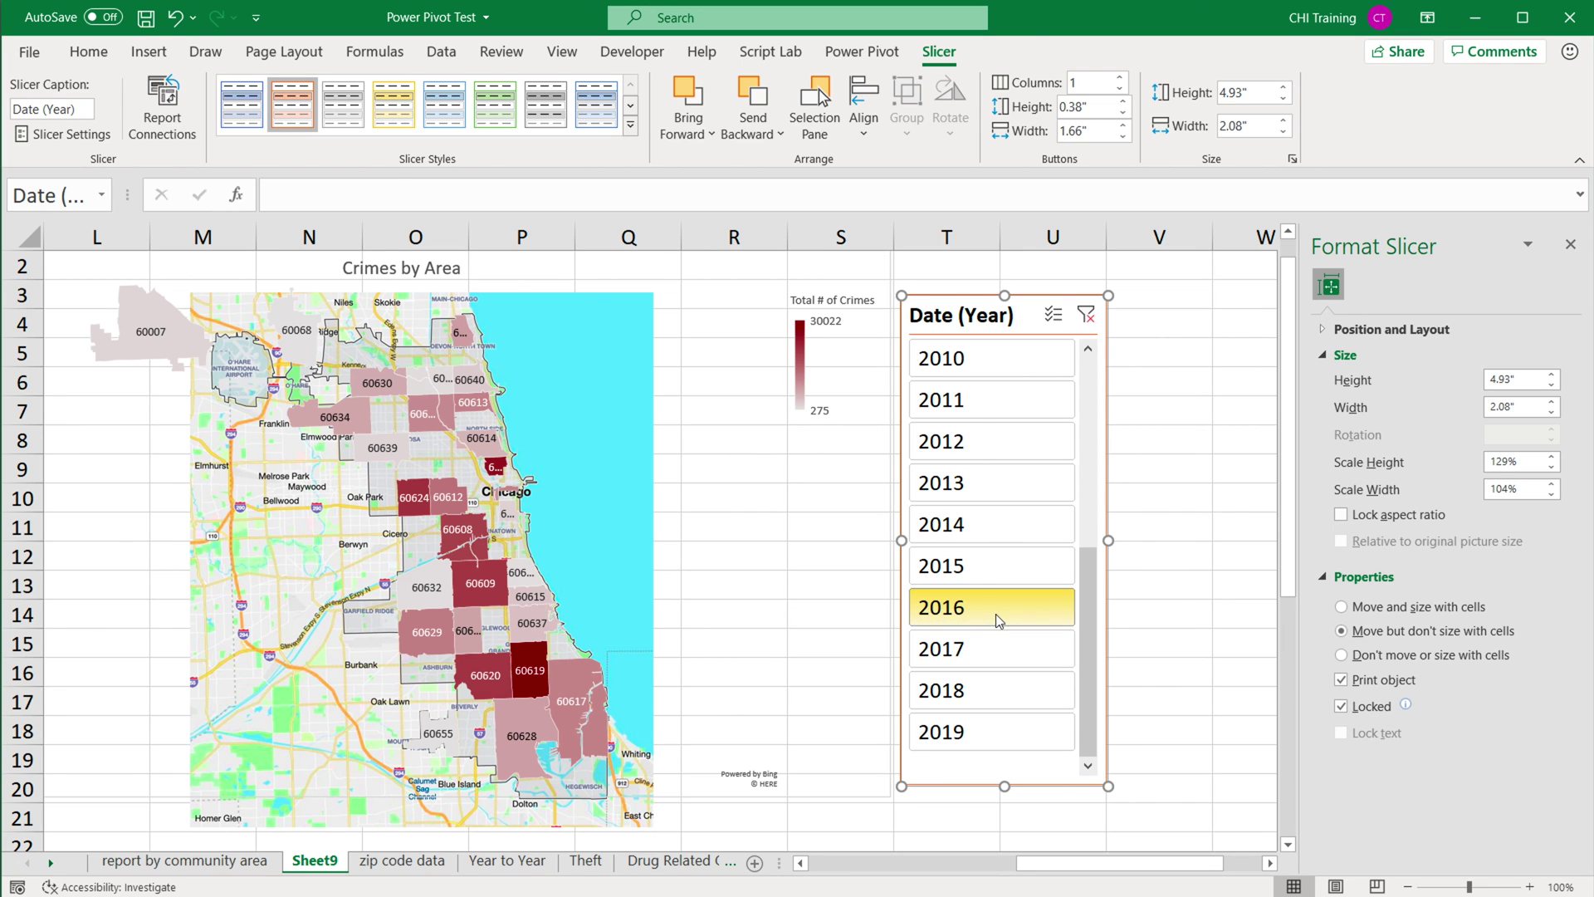
pyautogui.click(980, 732)
pyautogui.scroll(1, 979, 724)
pyautogui.click(980, 400)
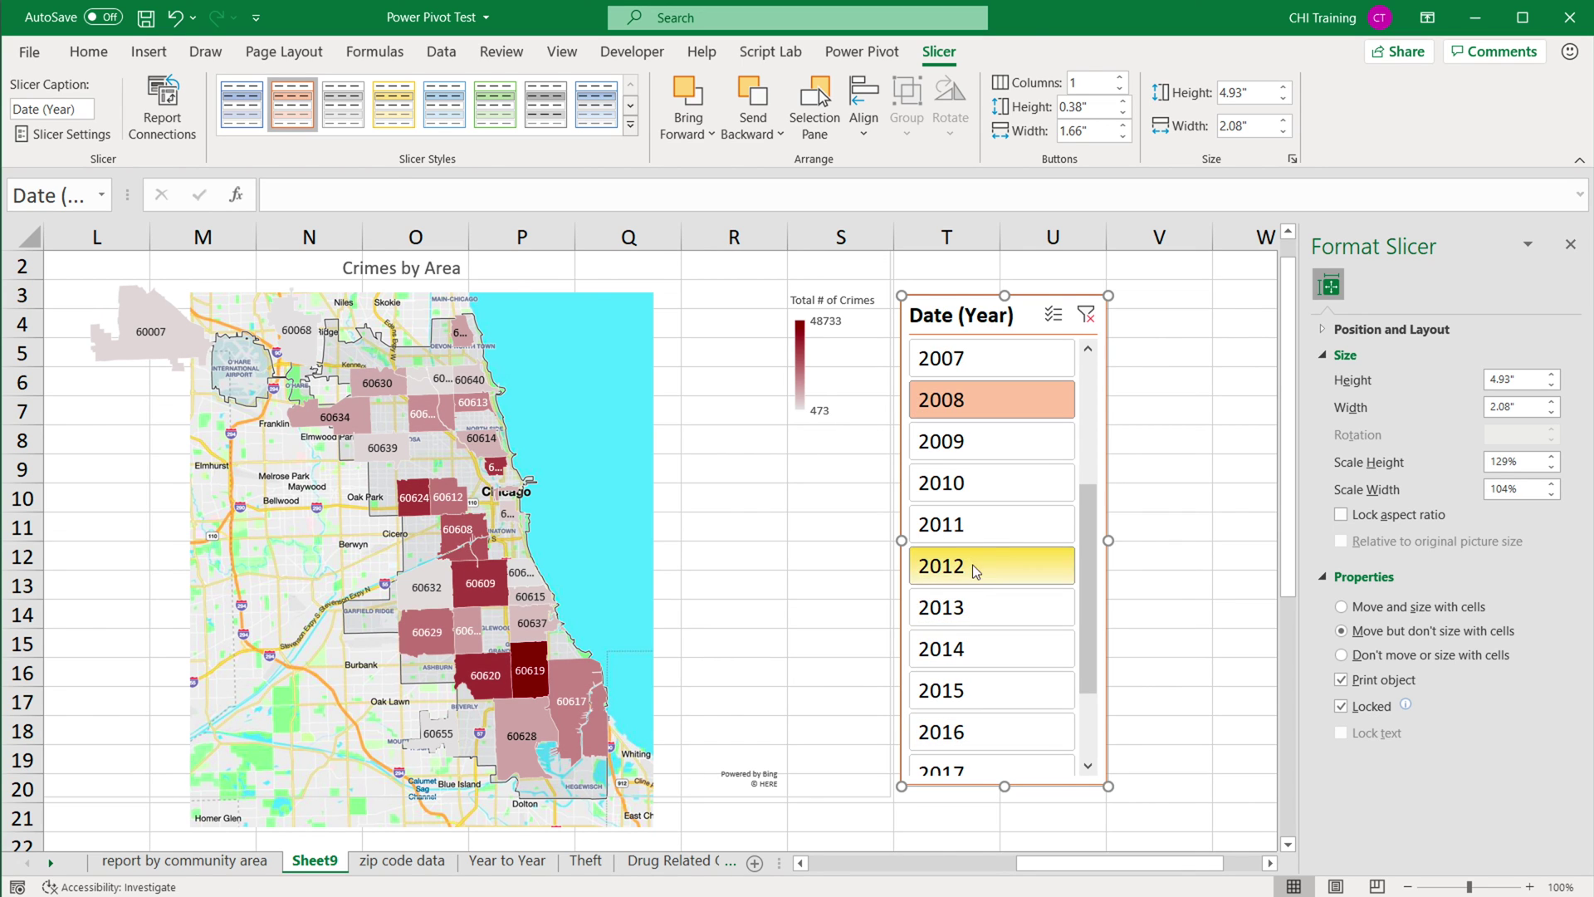
pyautogui.click(973, 564)
pyautogui.click(974, 607)
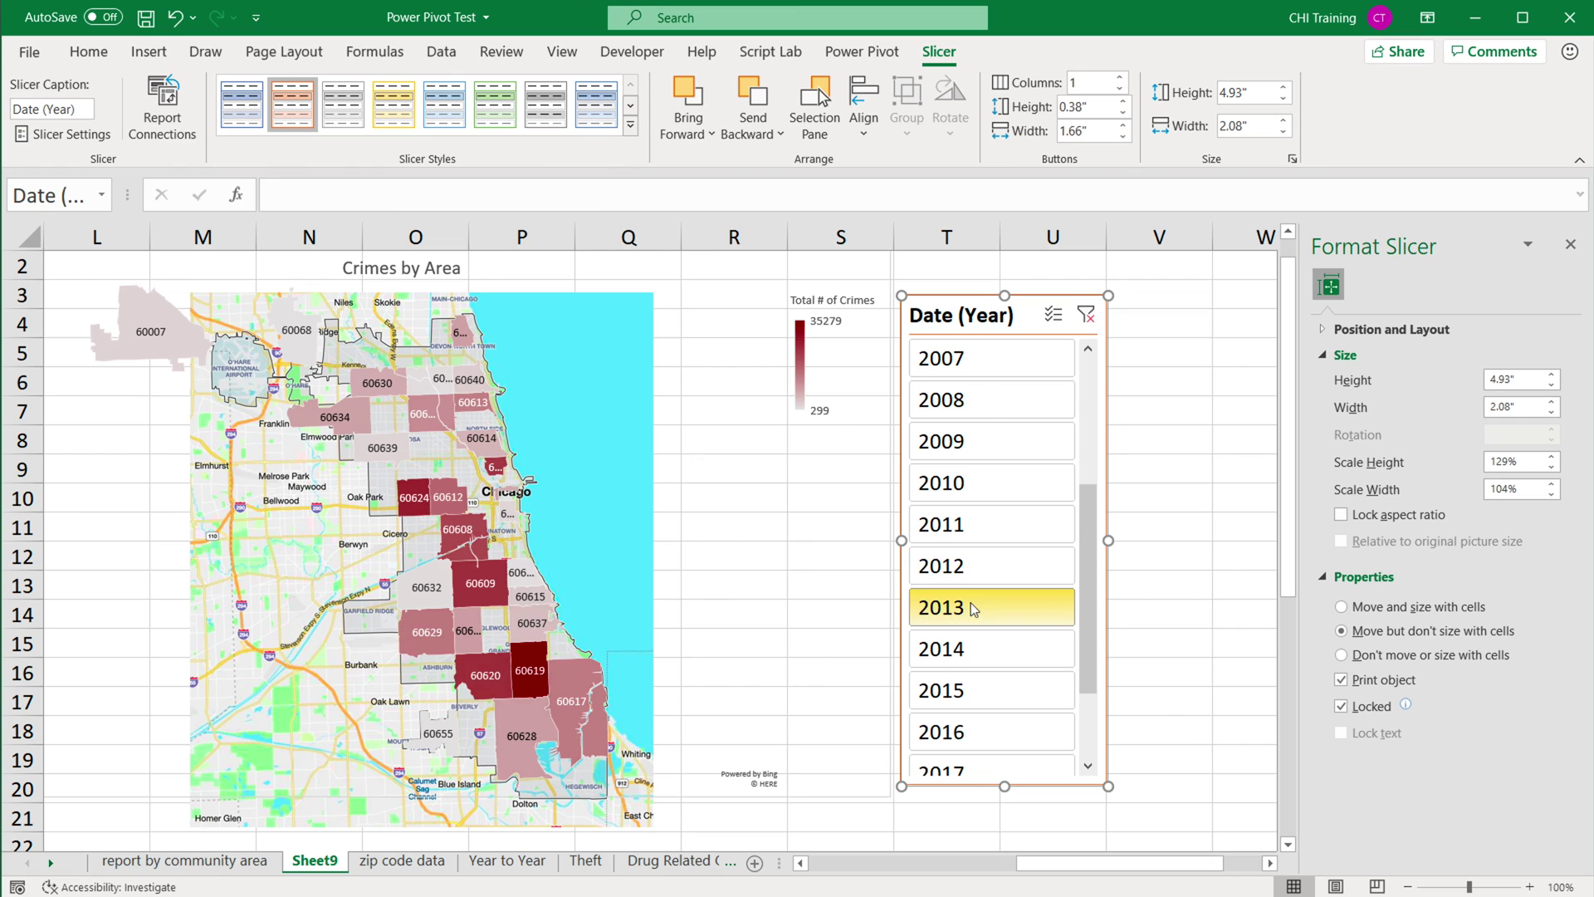
pyautogui.scroll(-1, 974, 609)
pyautogui.click(979, 571)
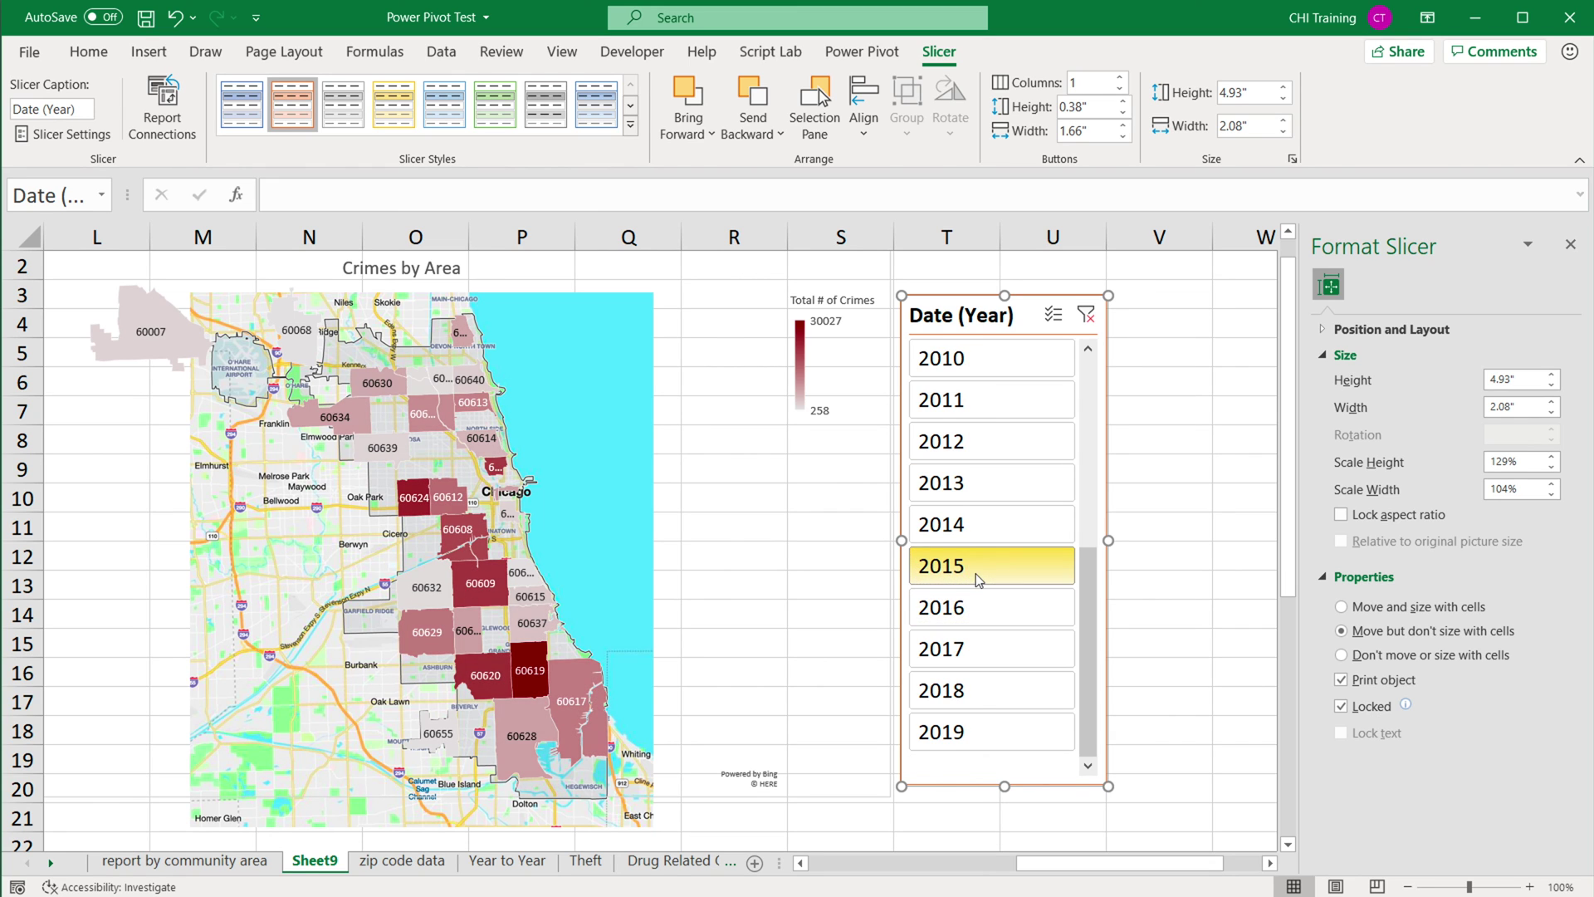
pyautogui.click(984, 654)
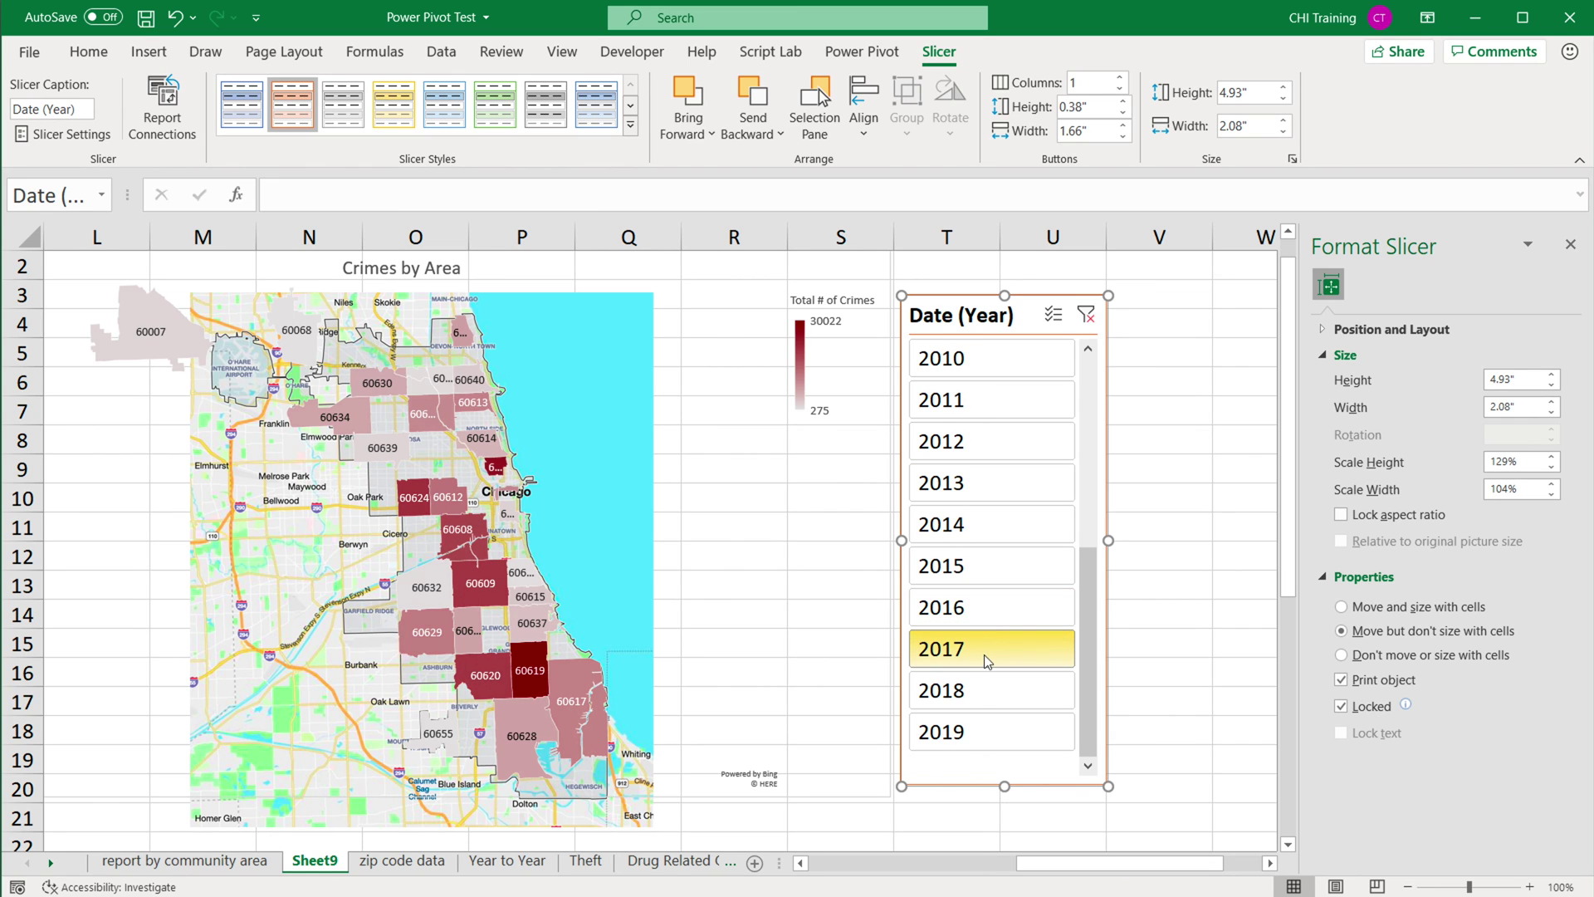
pyautogui.click(988, 613)
pyautogui.click(973, 526)
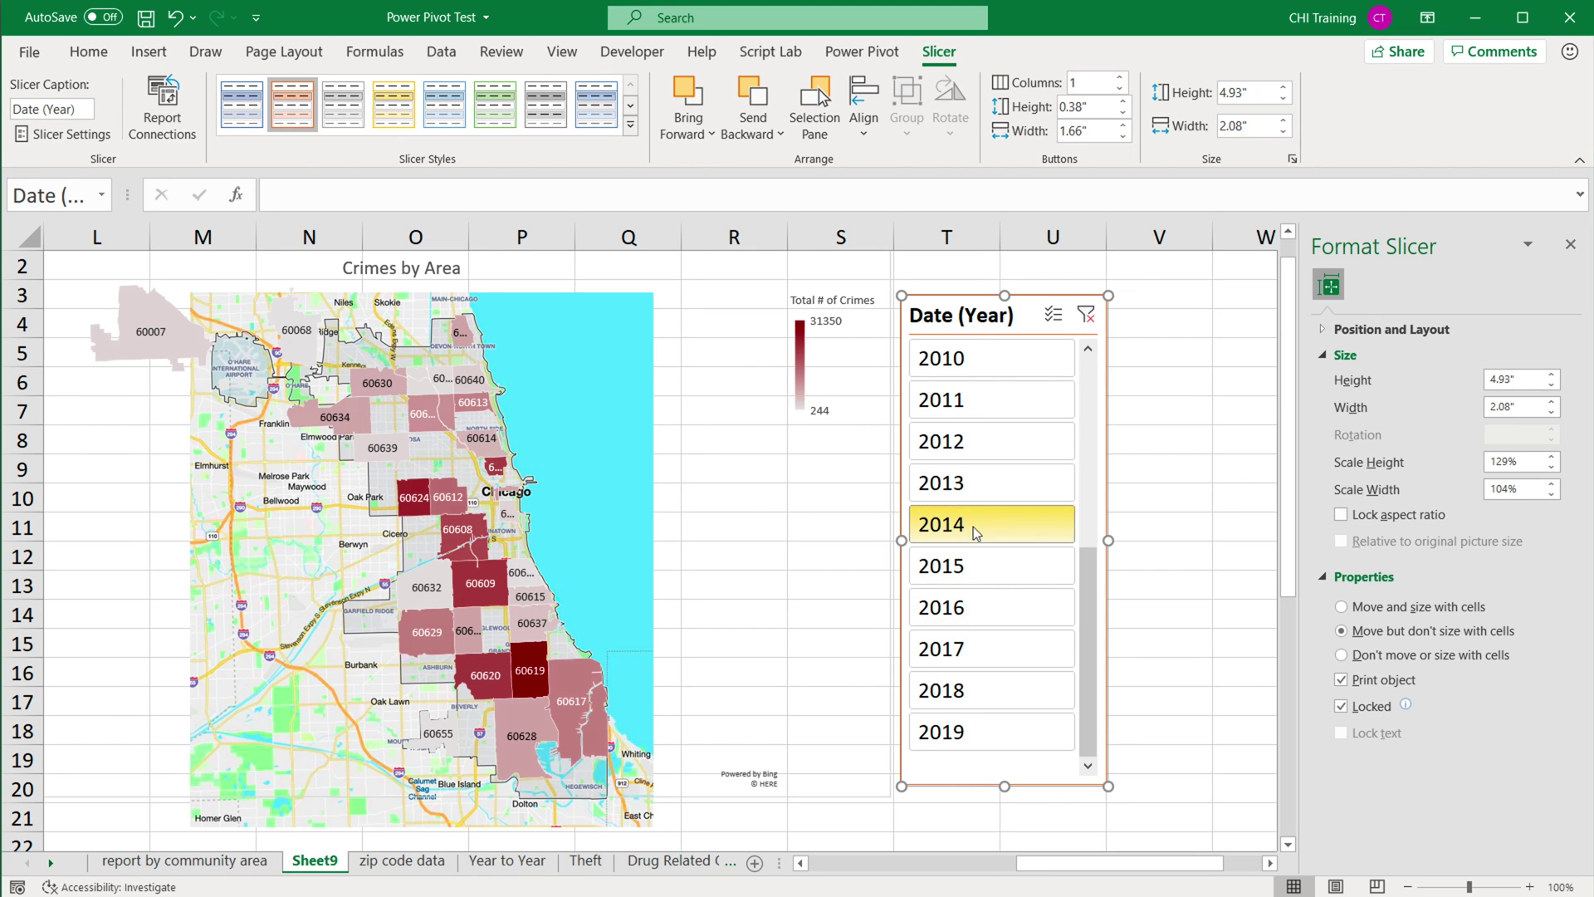
pyautogui.click(1001, 704)
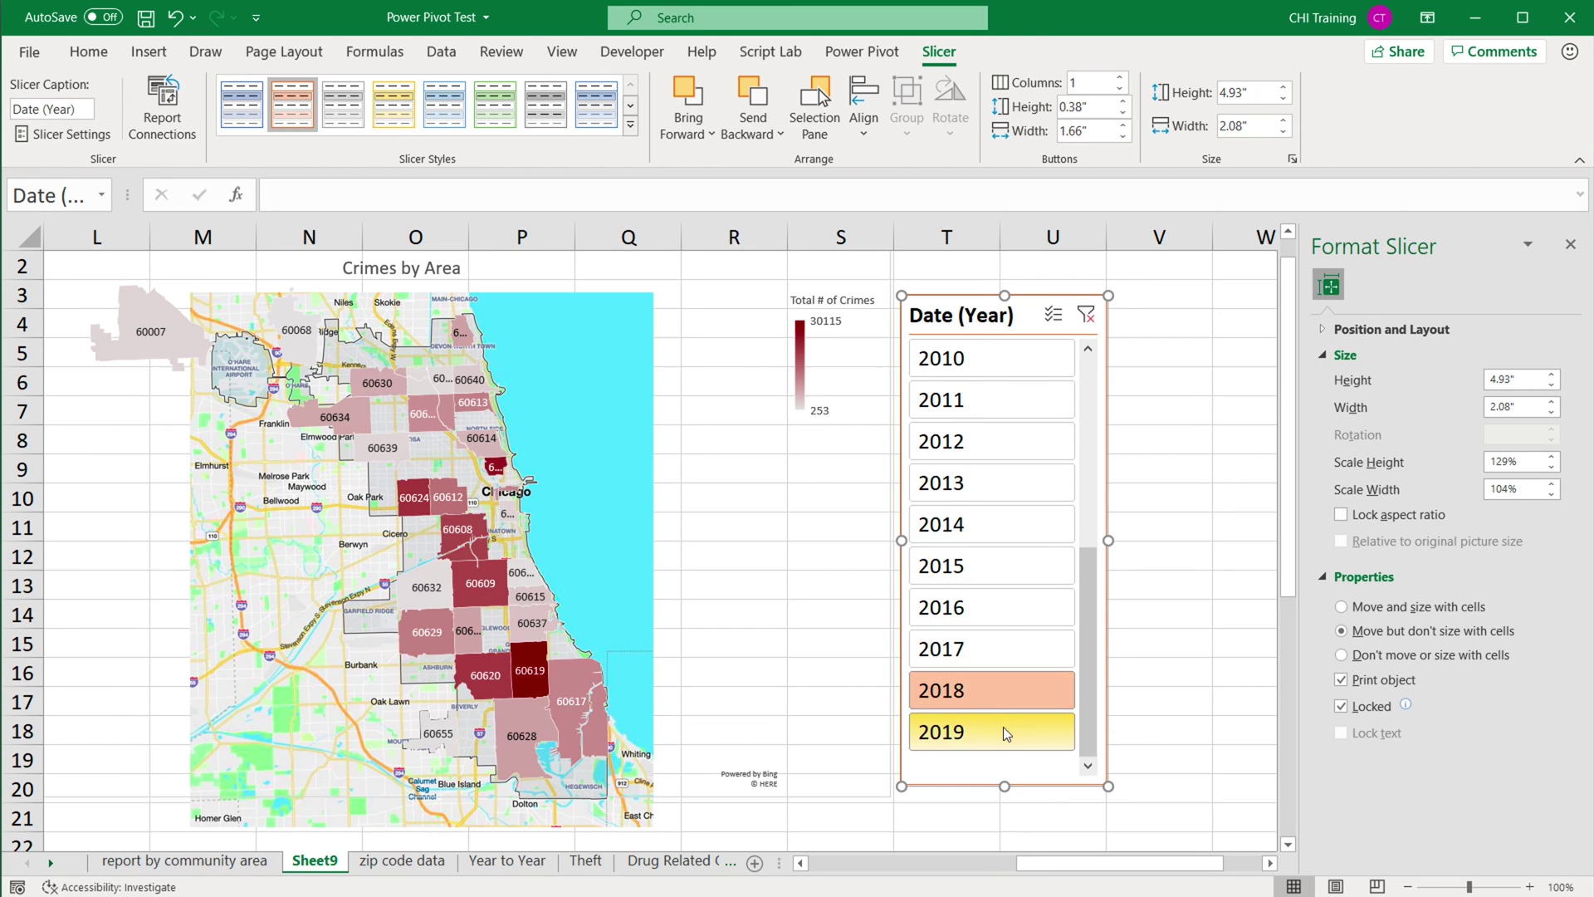
pyautogui.click(1003, 726)
pyautogui.scroll(3, 975, 460)
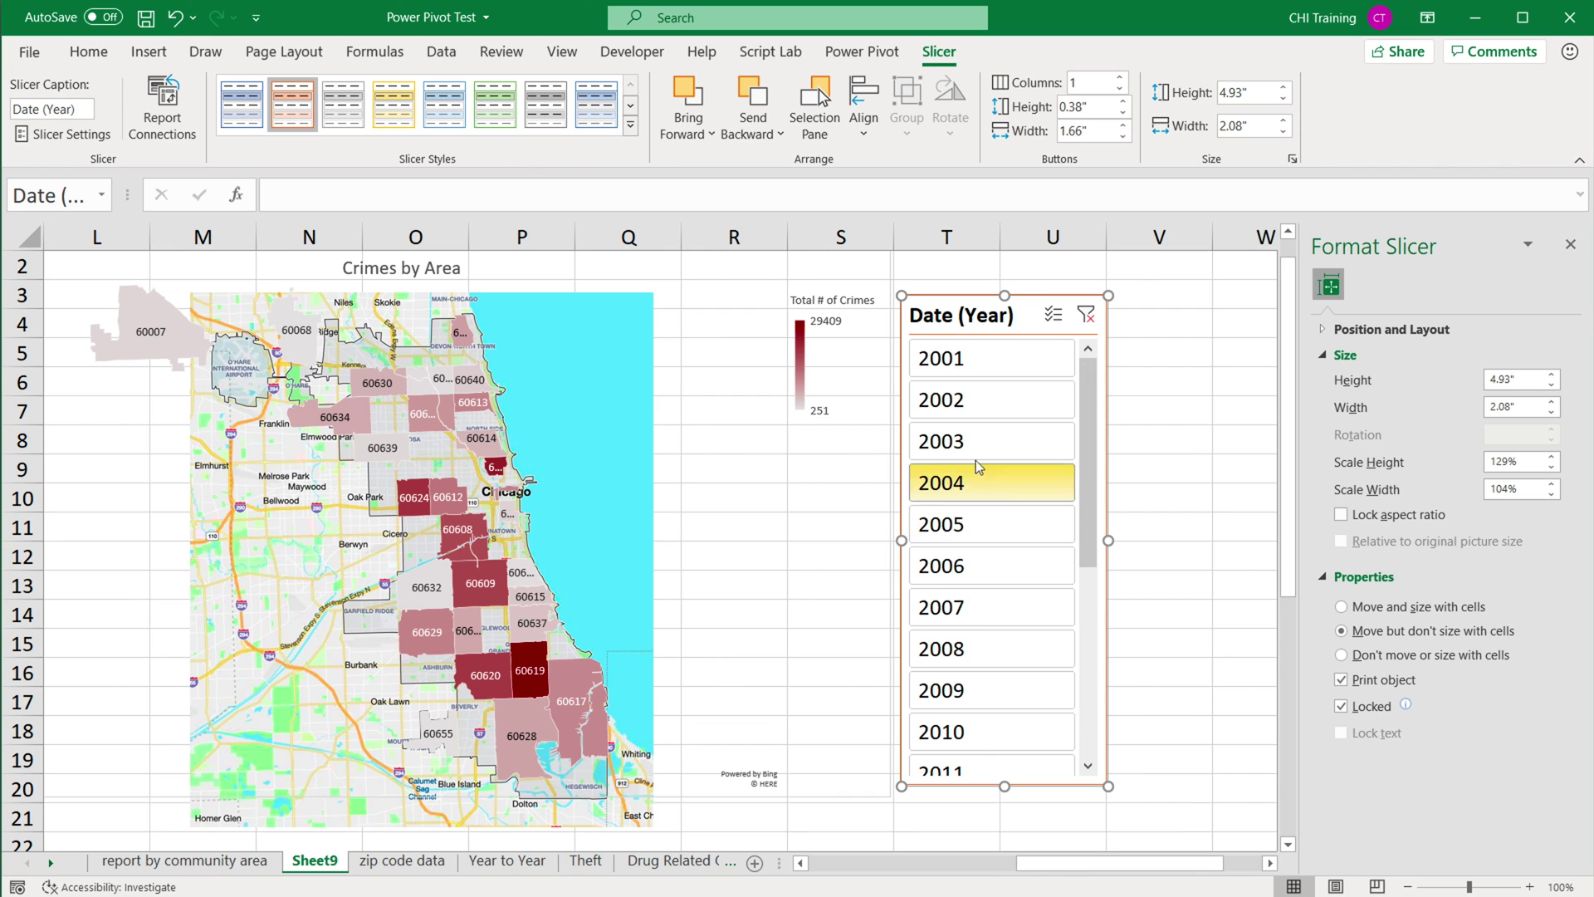
pyautogui.click(968, 387)
pyautogui.scroll(-3, 1034, 754)
pyautogui.click(1033, 756)
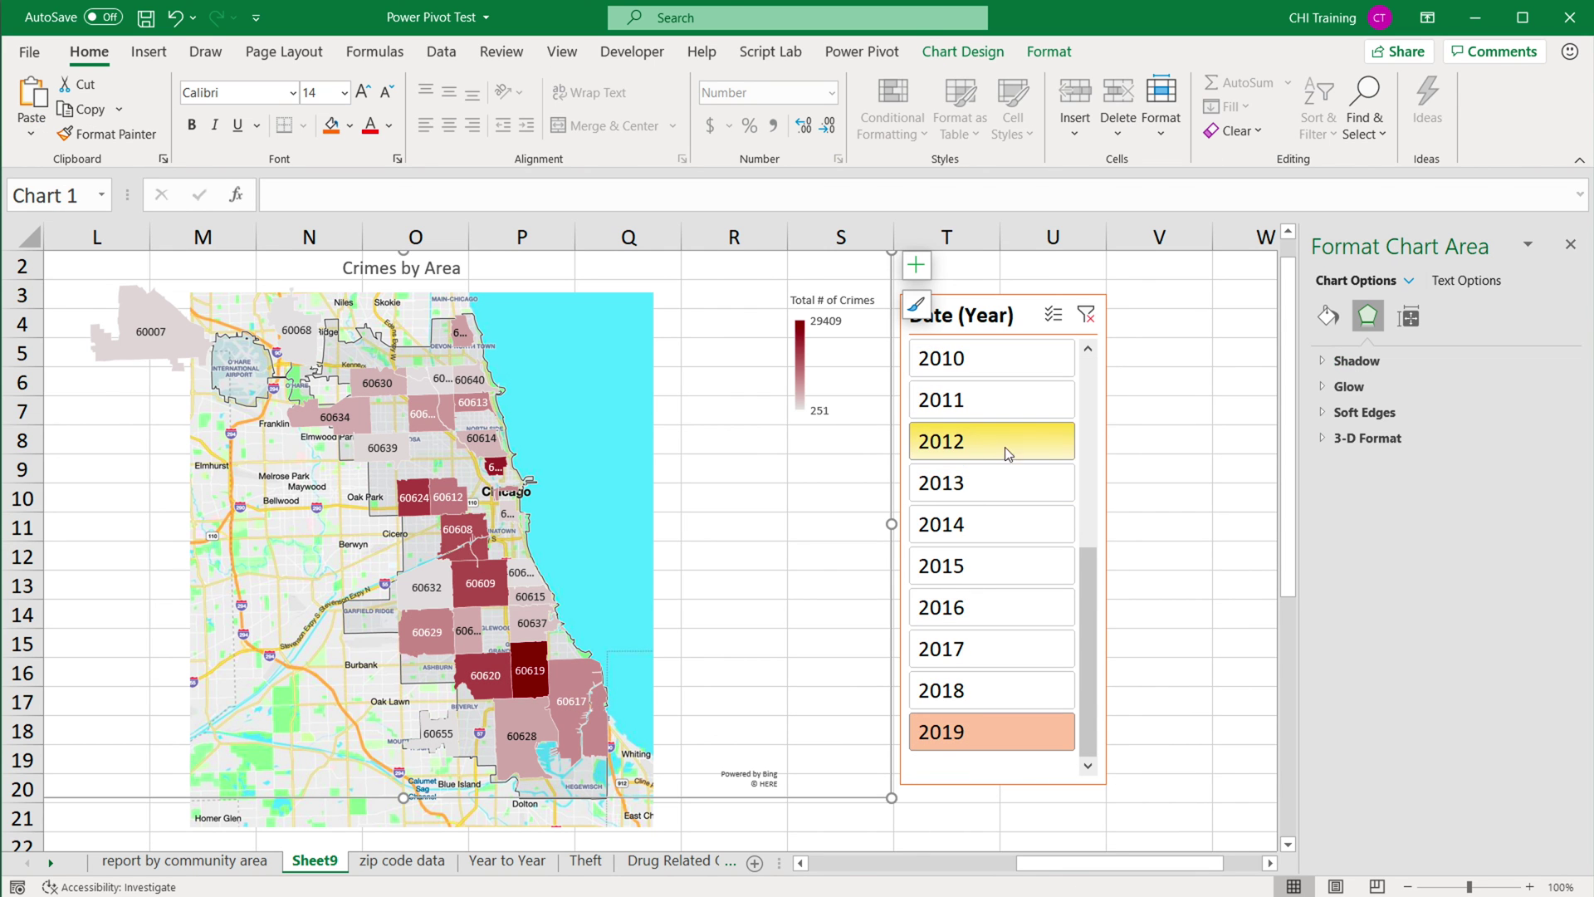
# Insert a Primary Type slicer from the pivot table.
pyautogui.moveTo(1096, 864); pyautogui.dragTo(740, 839)
pyautogui.click(276, 339)
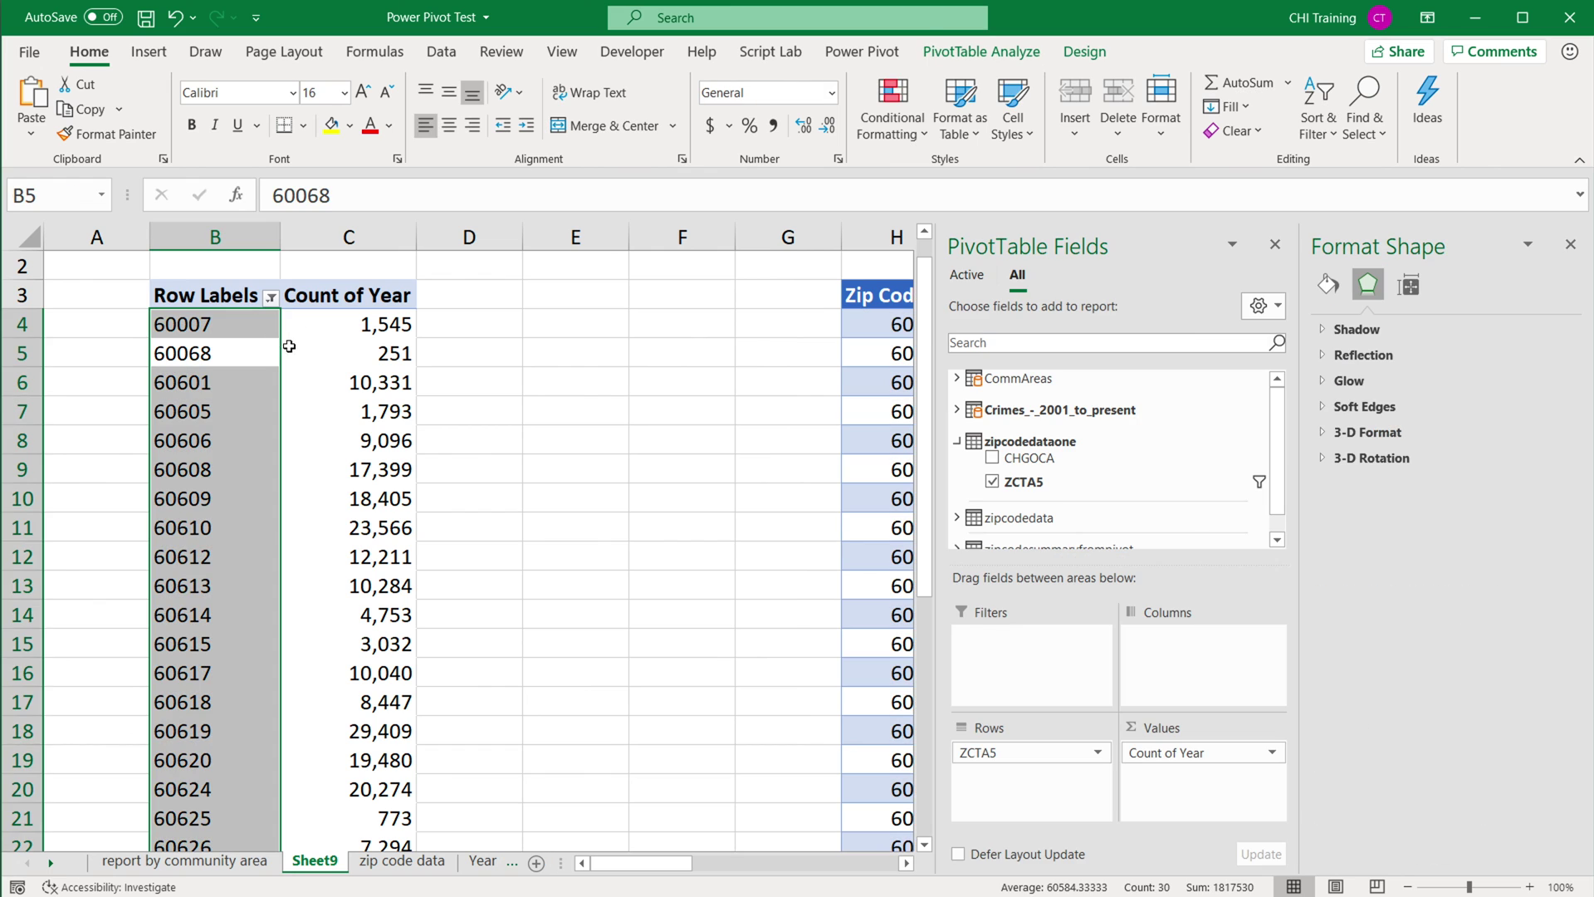
pyautogui.click(304, 332)
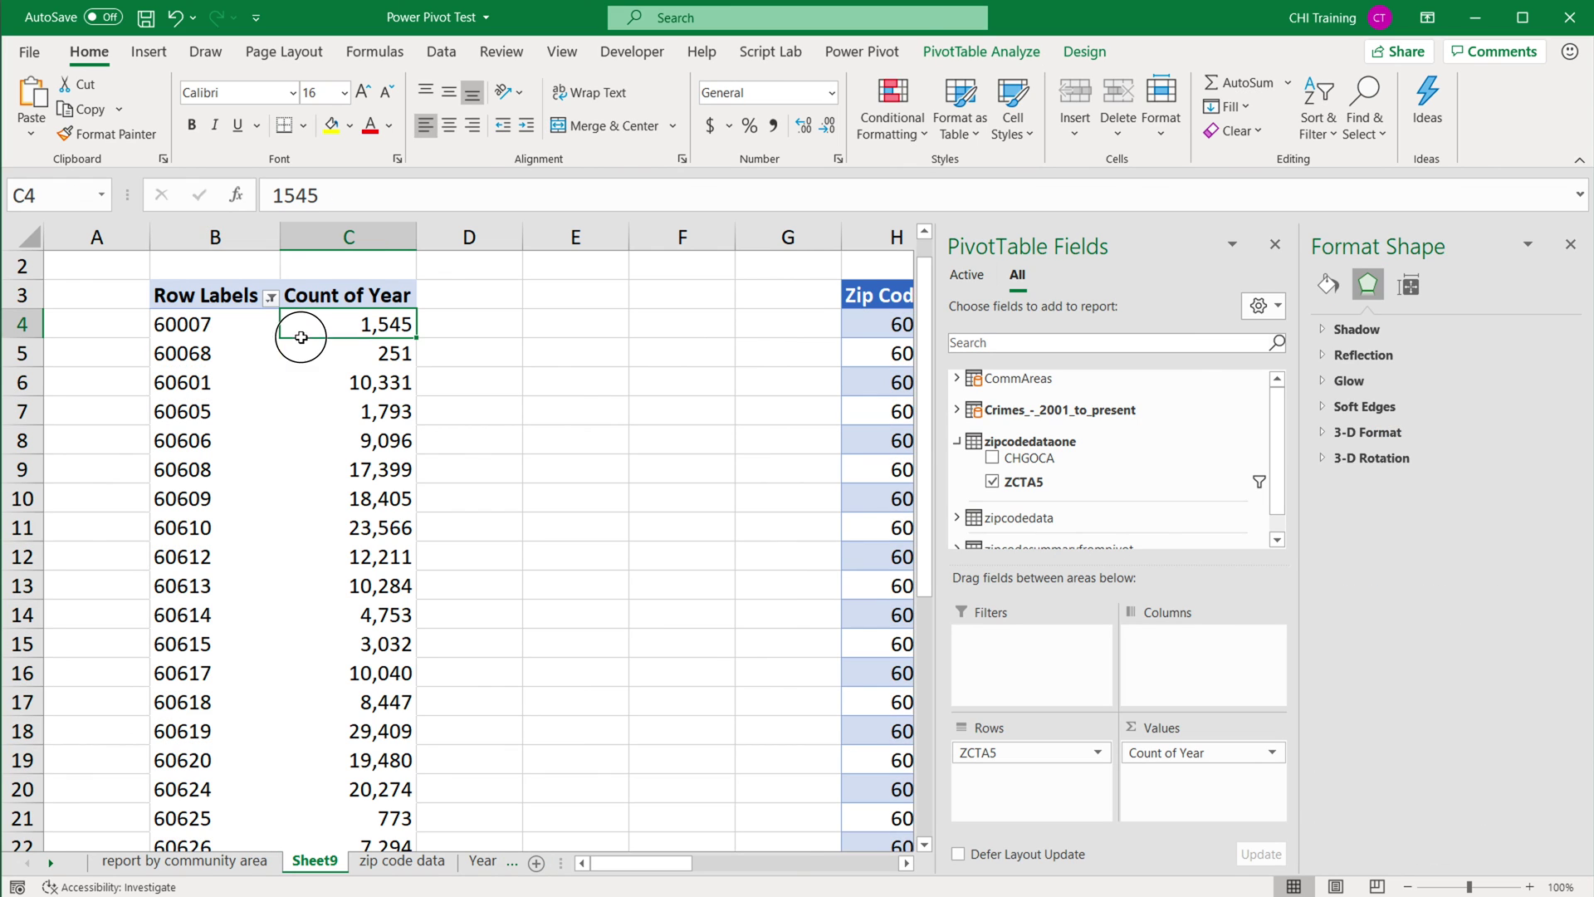
pyautogui.click(975, 54)
pyautogui.click(513, 130)
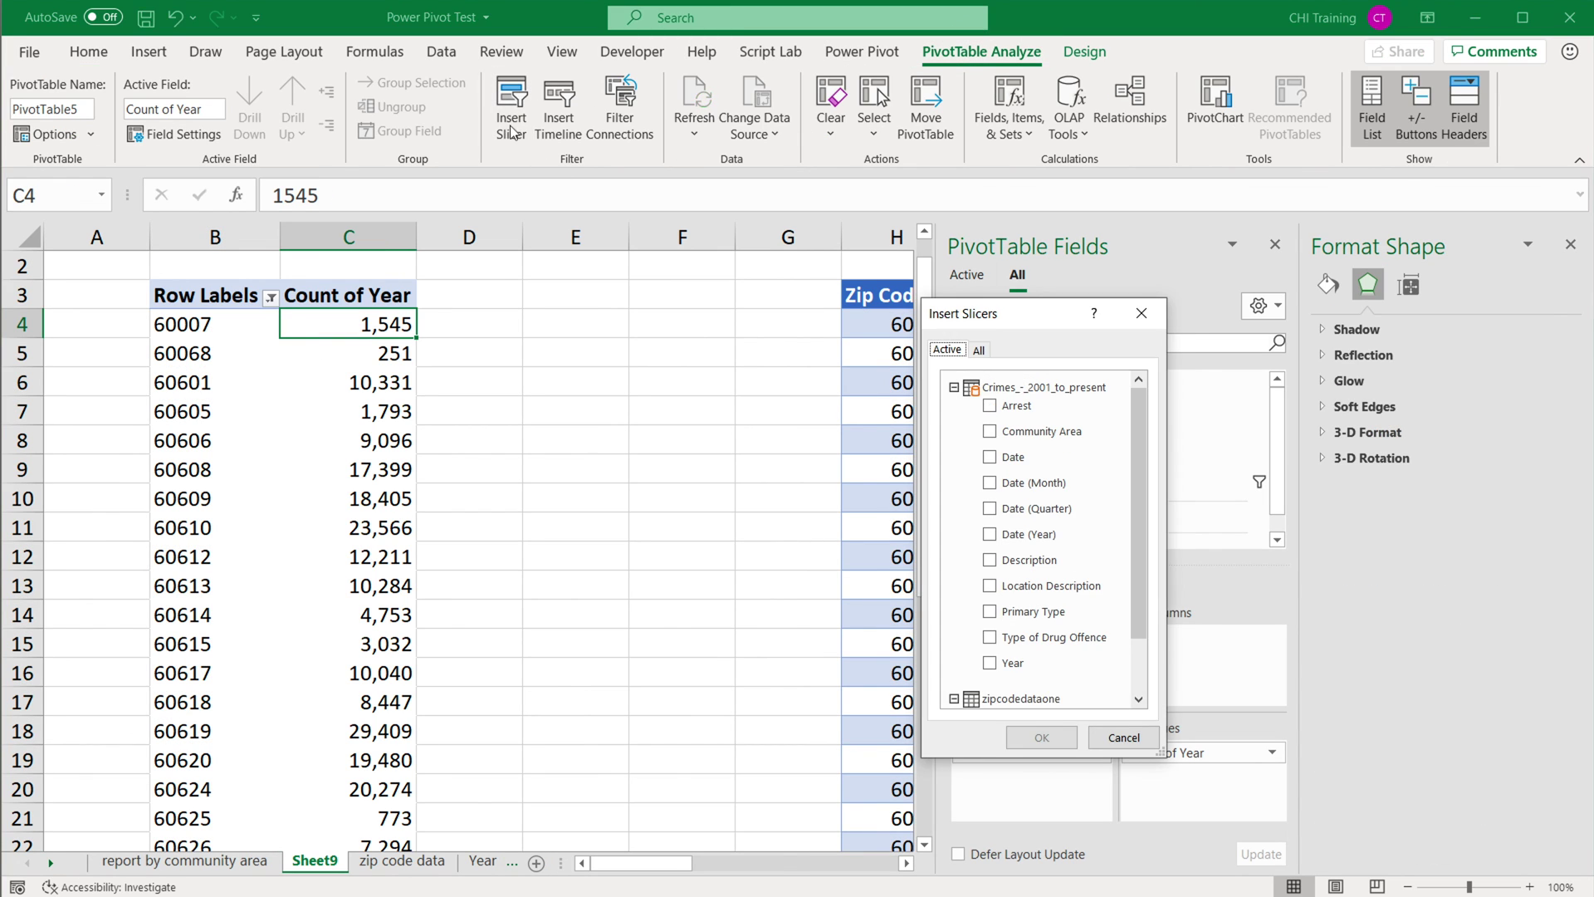
pyautogui.click(996, 614)
pyautogui.click(1043, 736)
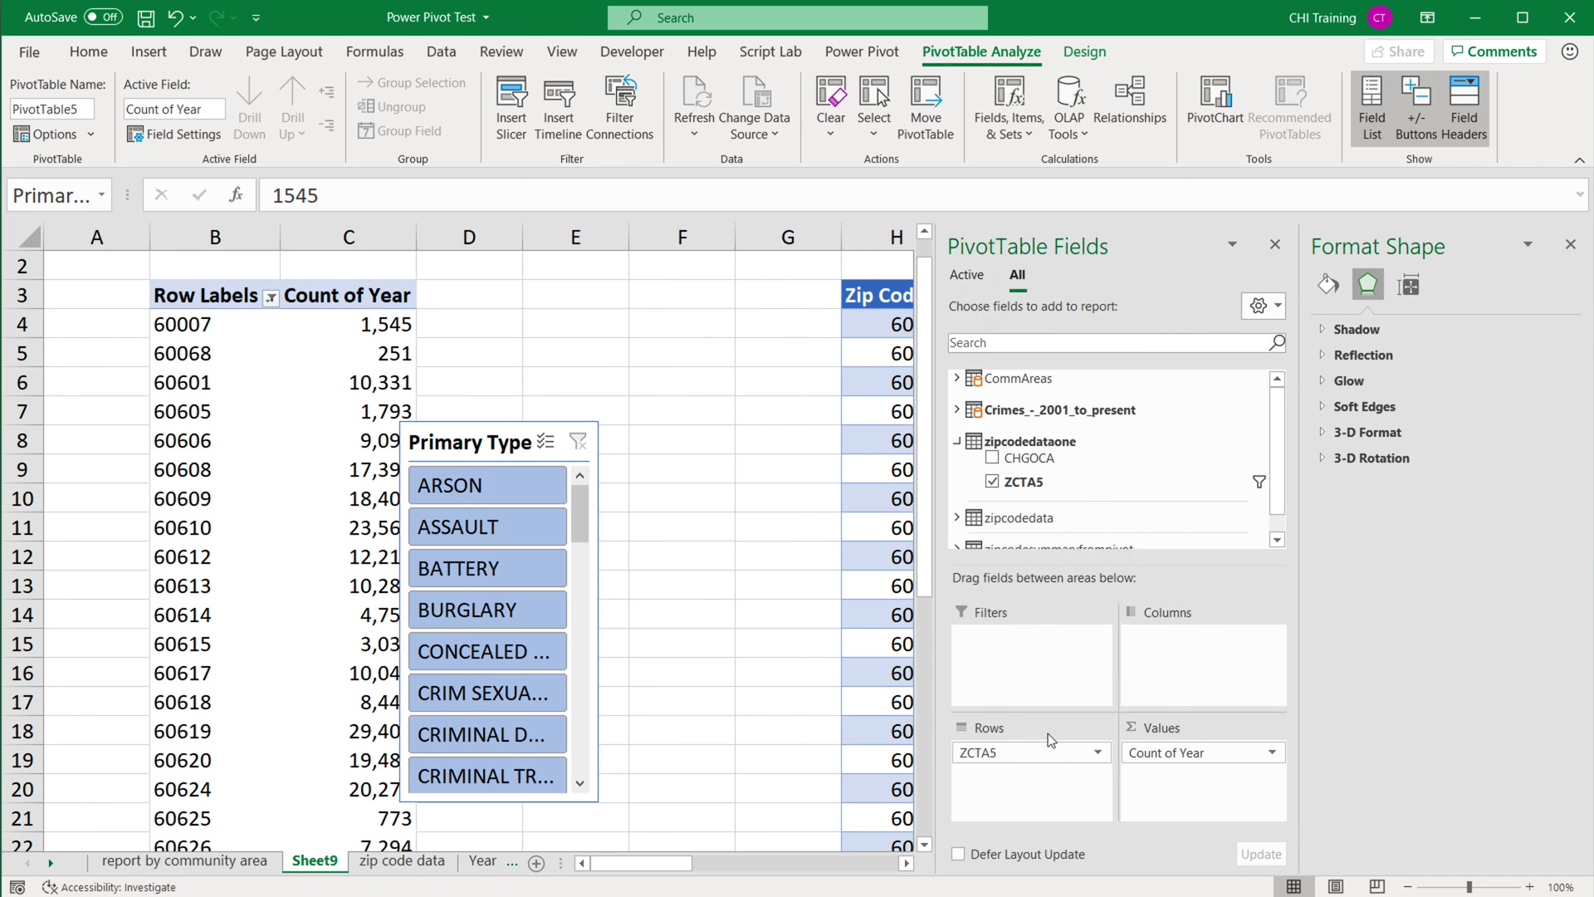
# Move the Primary Type slicer beside the year slicer and enlarge it to show full names.
pyautogui.moveTo(540, 437); pyautogui.dragTo(1025, 297)
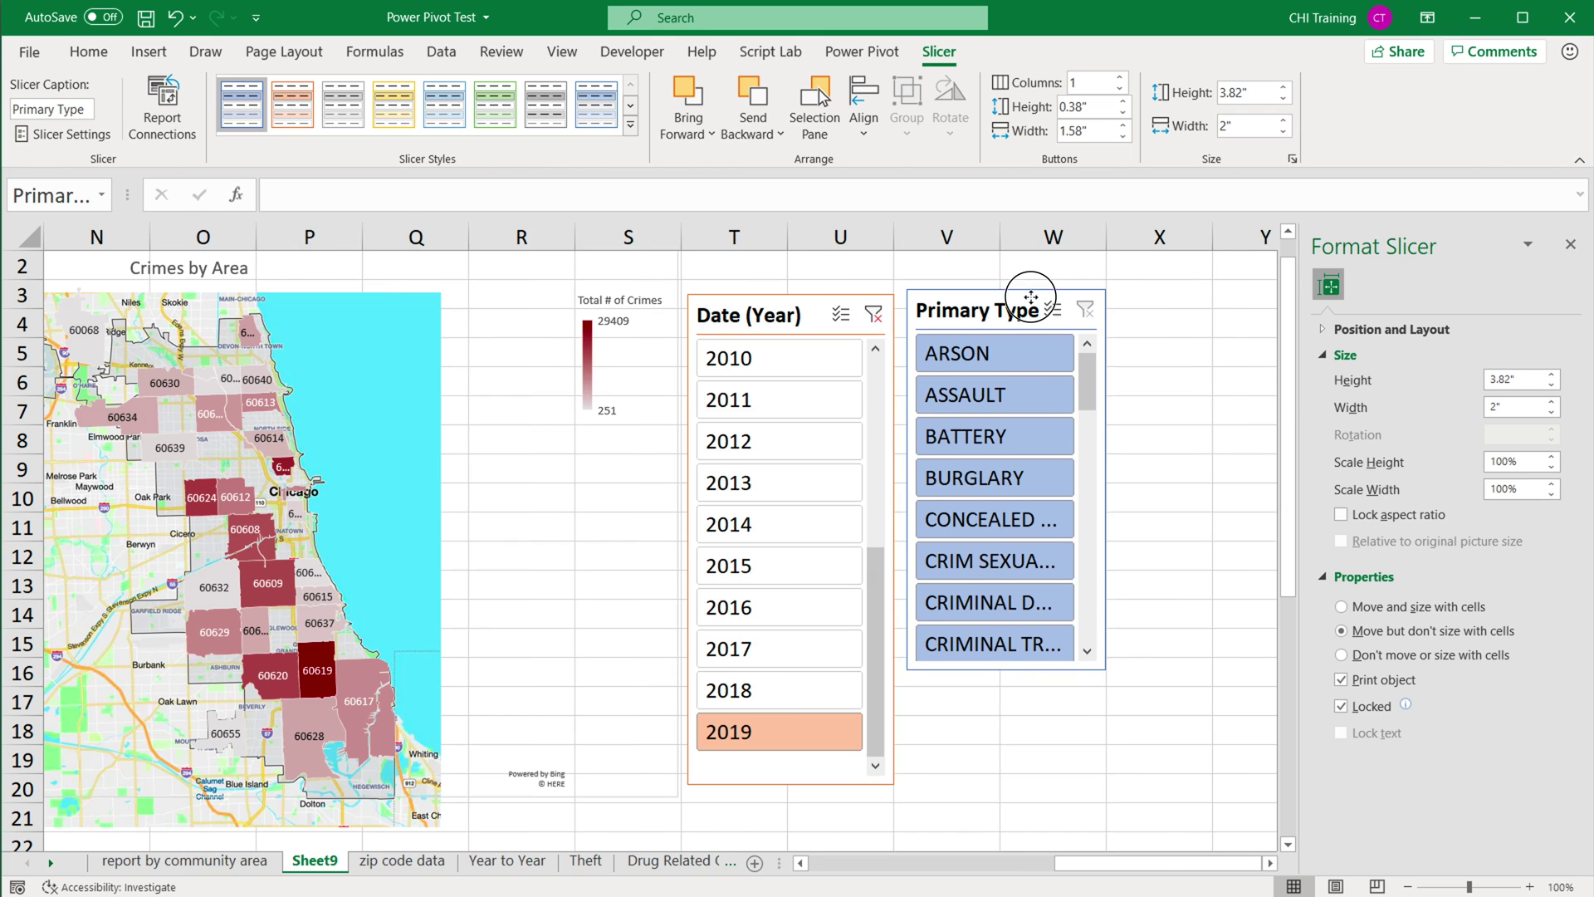
pyautogui.moveTo(1108, 672); pyautogui.dragTo(1107, 838)
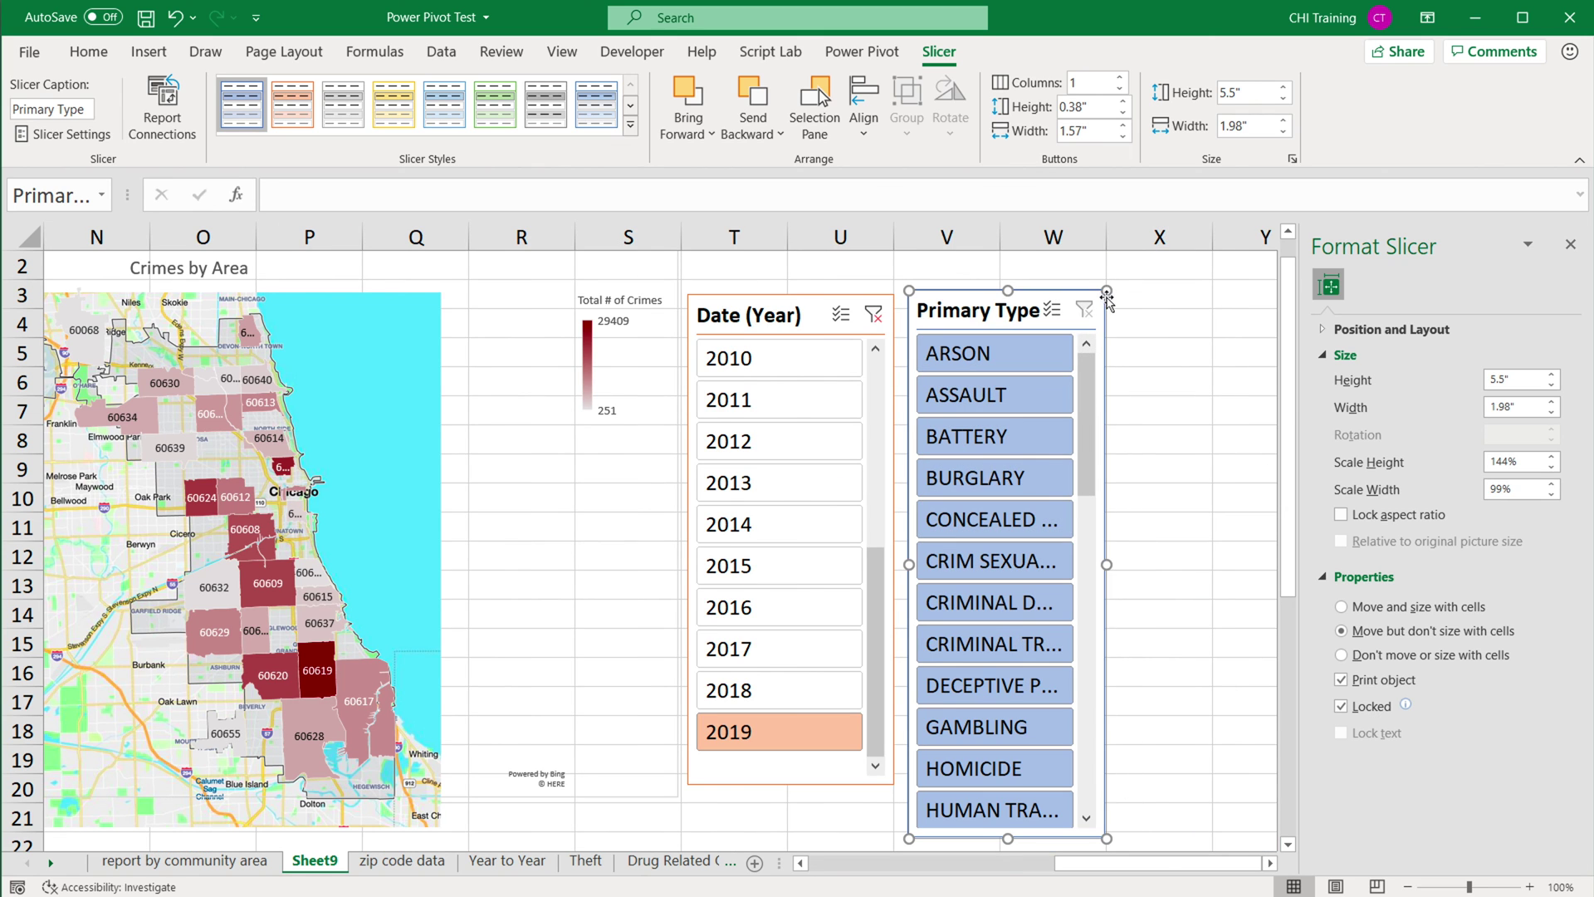
pyautogui.moveTo(1181, 285); pyautogui.dragTo(1278, 283)
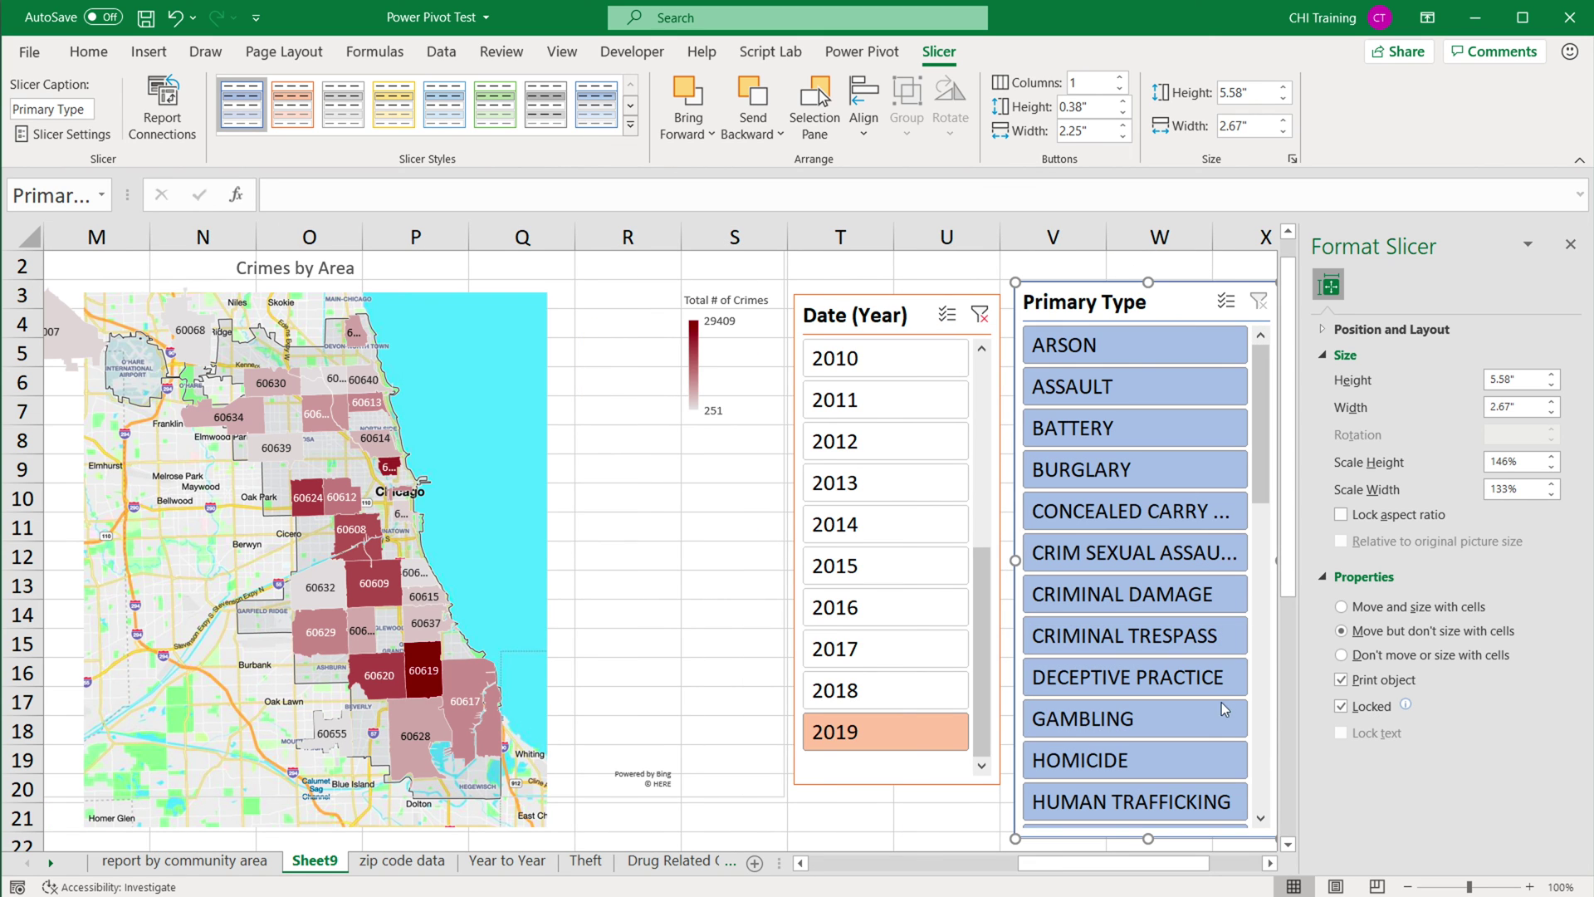
# Test crime types like GAMBLING and NARCOTICS in the Primary Type slicer, ending on HOMICIDE.
pyautogui.click(1146, 715)
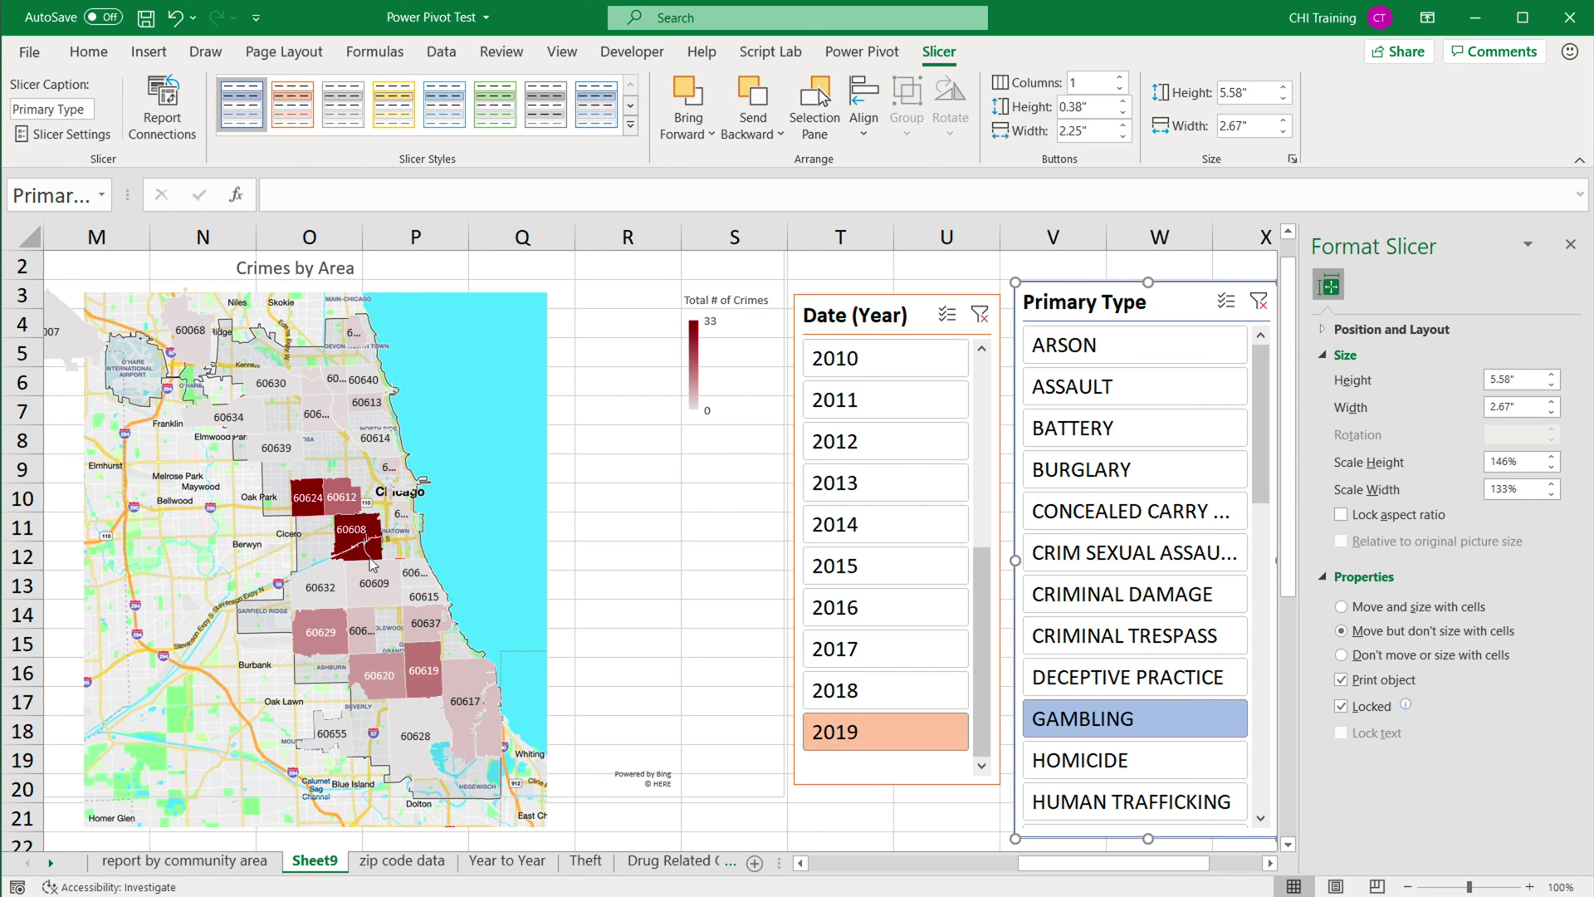
pyautogui.click(1103, 778)
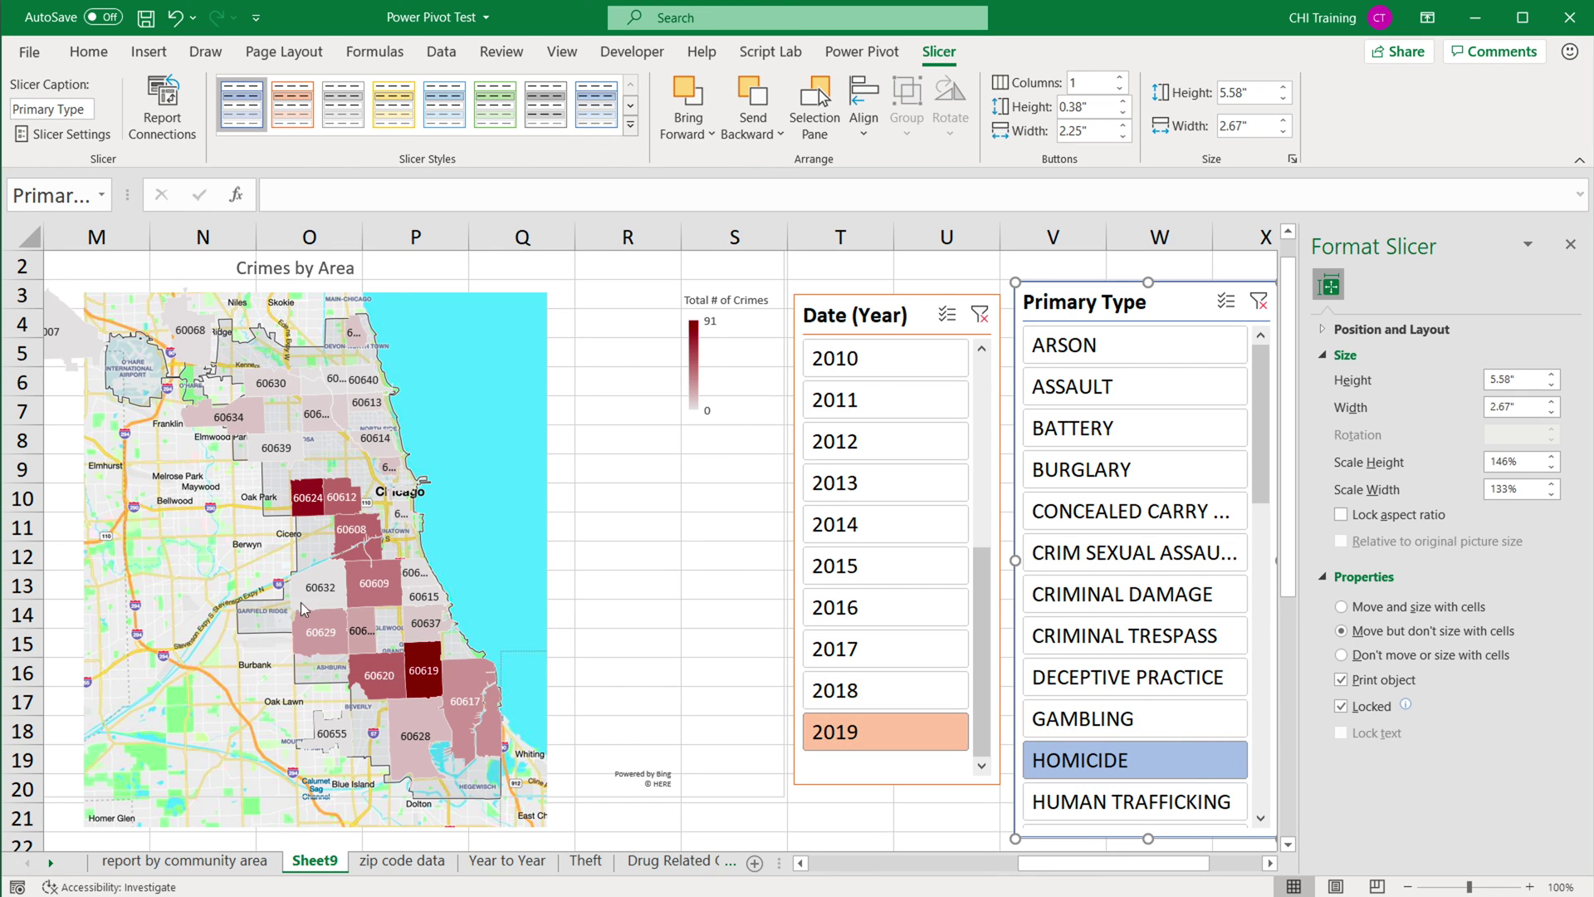
pyautogui.moveTo(1261, 420); pyautogui.dragTo(1276, 547)
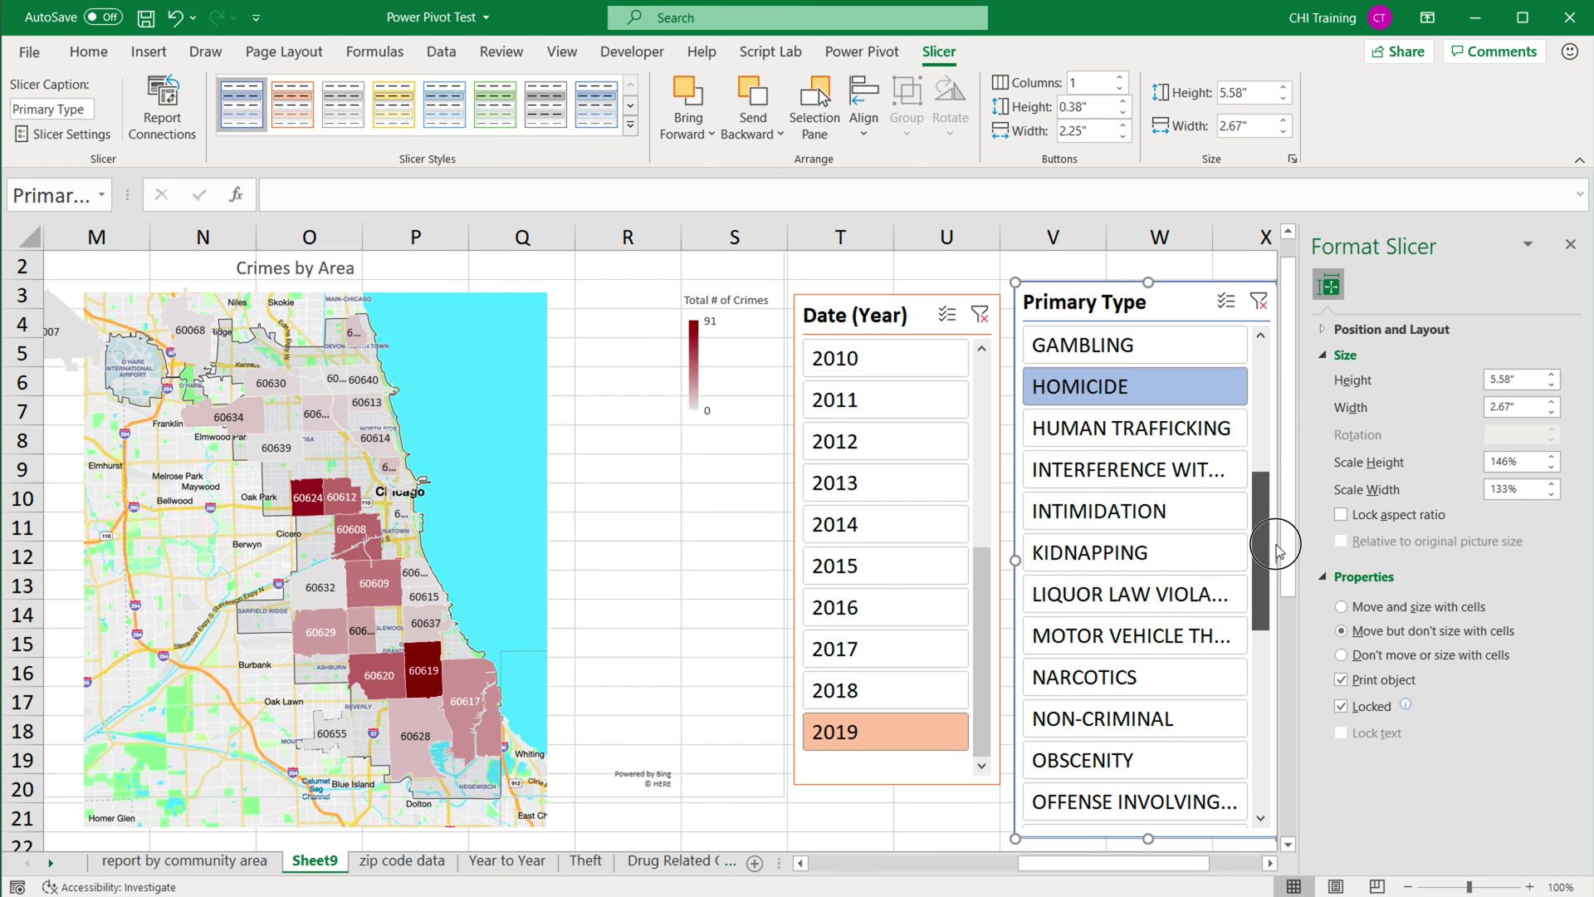
pyautogui.click(1098, 645)
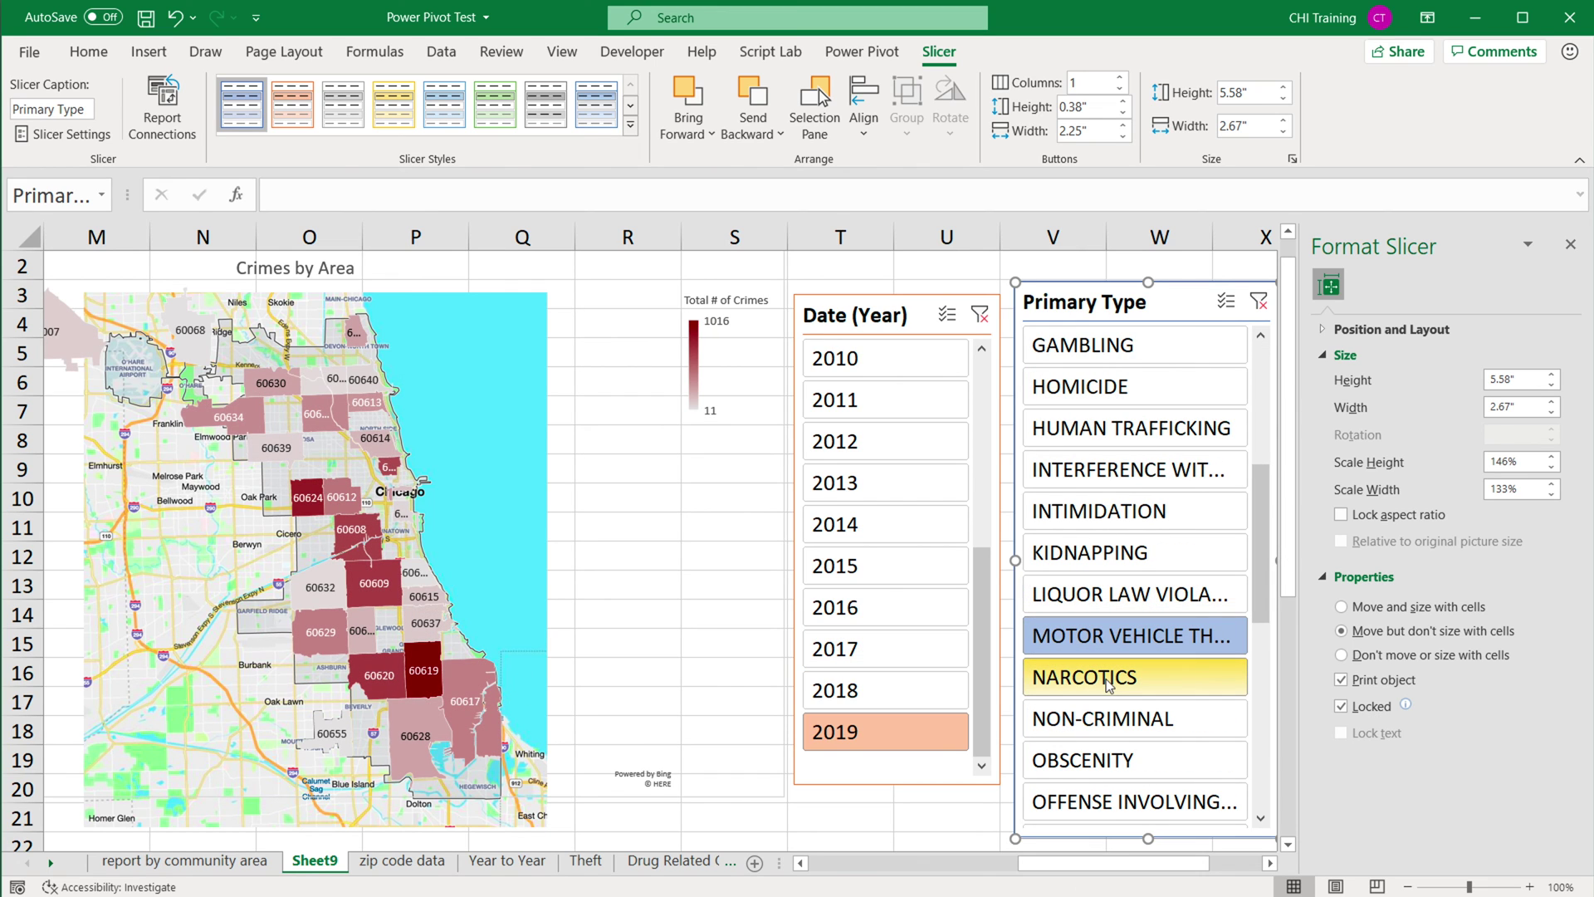
pyautogui.click(1107, 681)
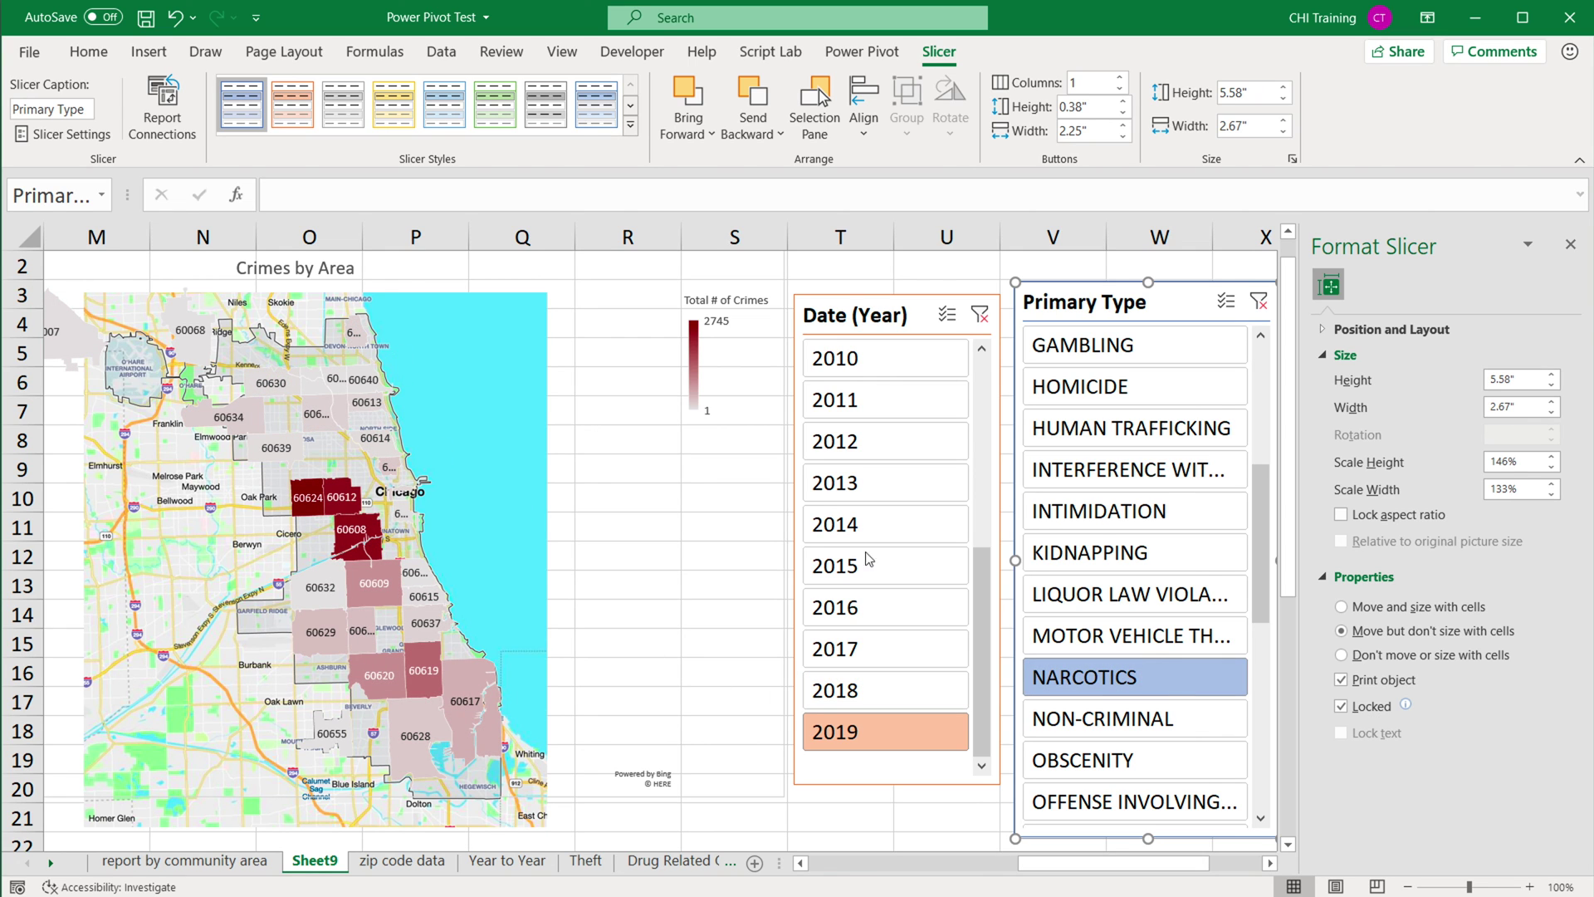
pyautogui.click(1129, 469)
pyautogui.click(1128, 386)
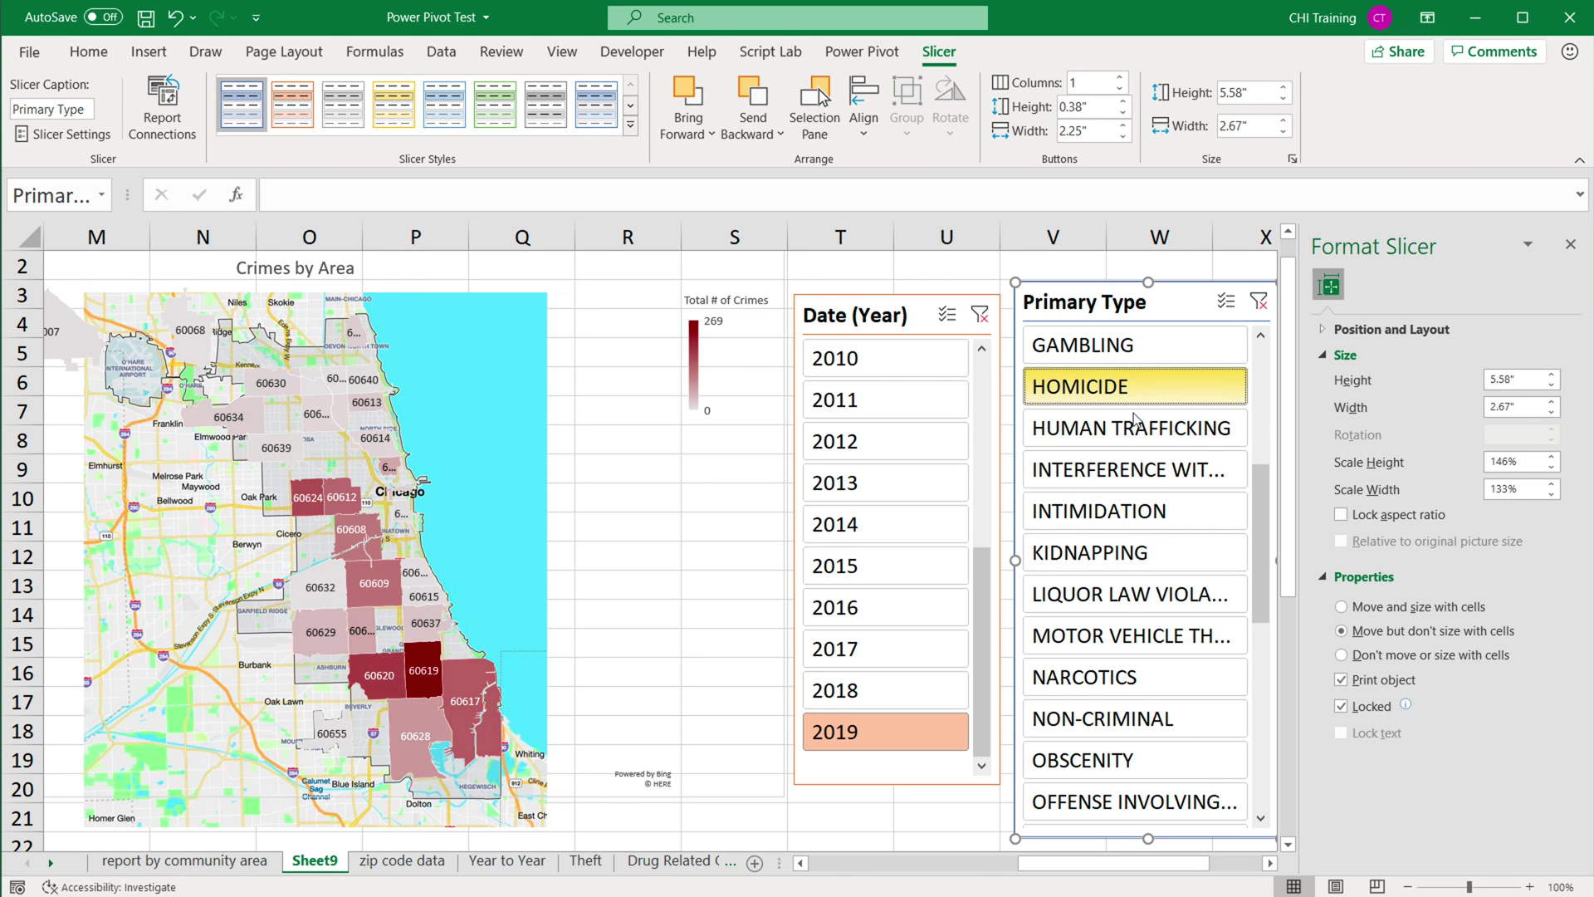